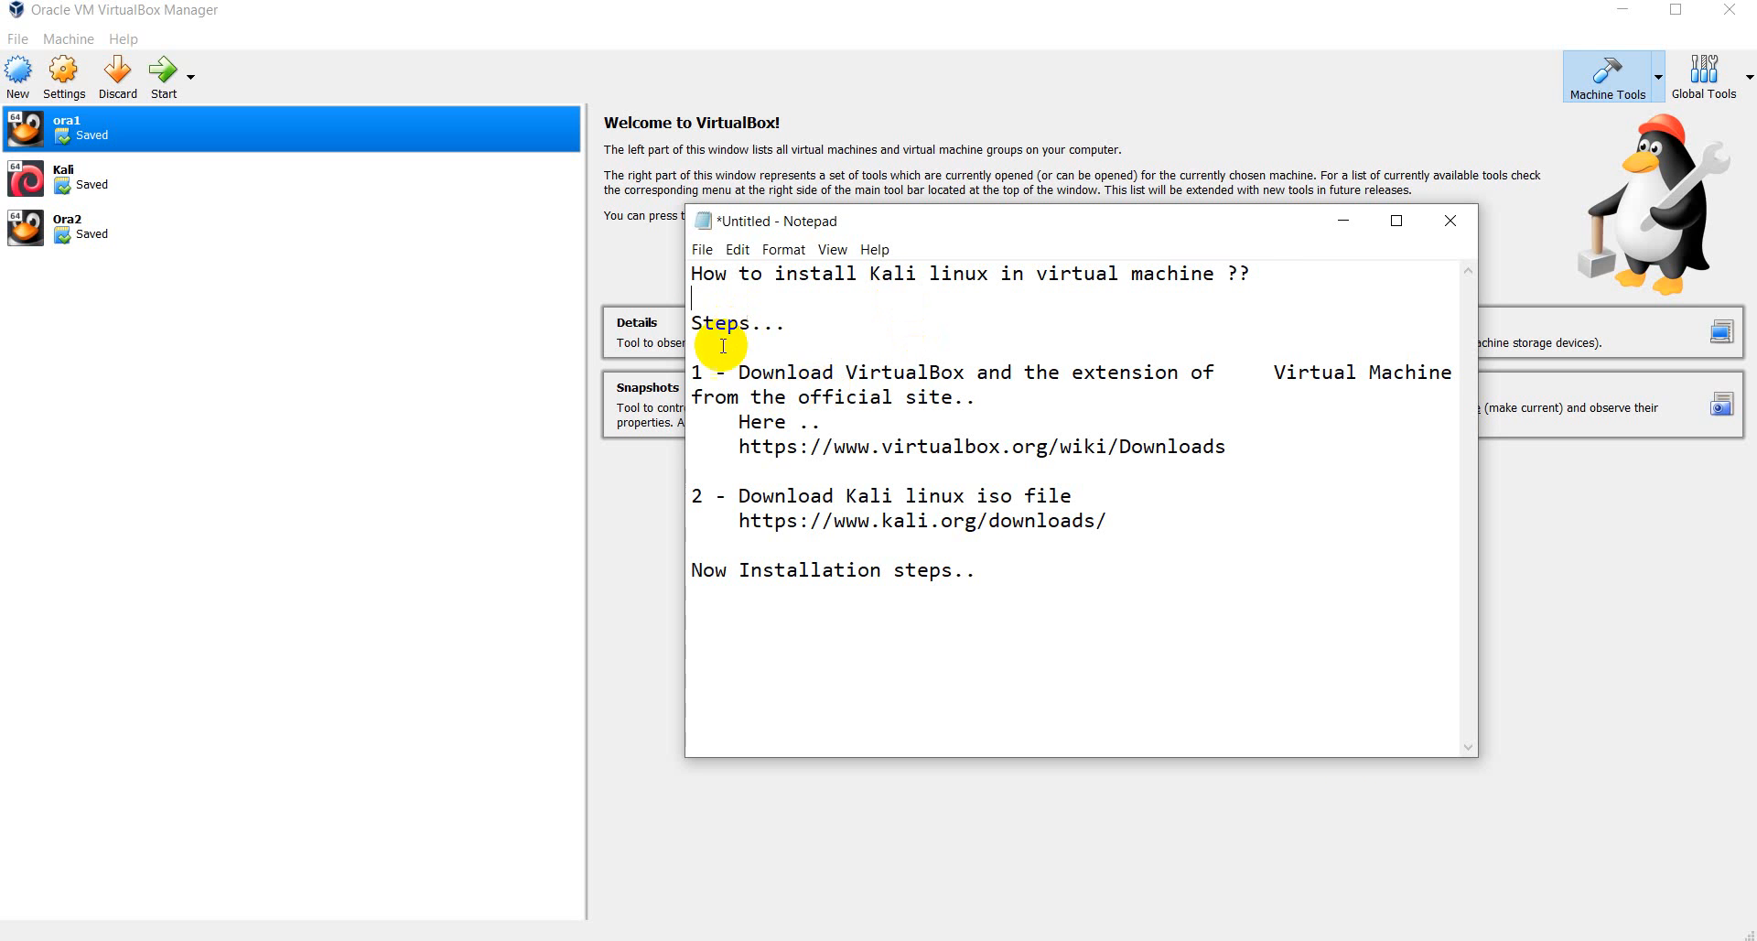
# - Highlight the VirtualBox download step and its link in the Notepad notes
pyautogui.moveTo(1109, 520); pyautogui.dragTo(667, 364)
pyautogui.click(1140, 470)
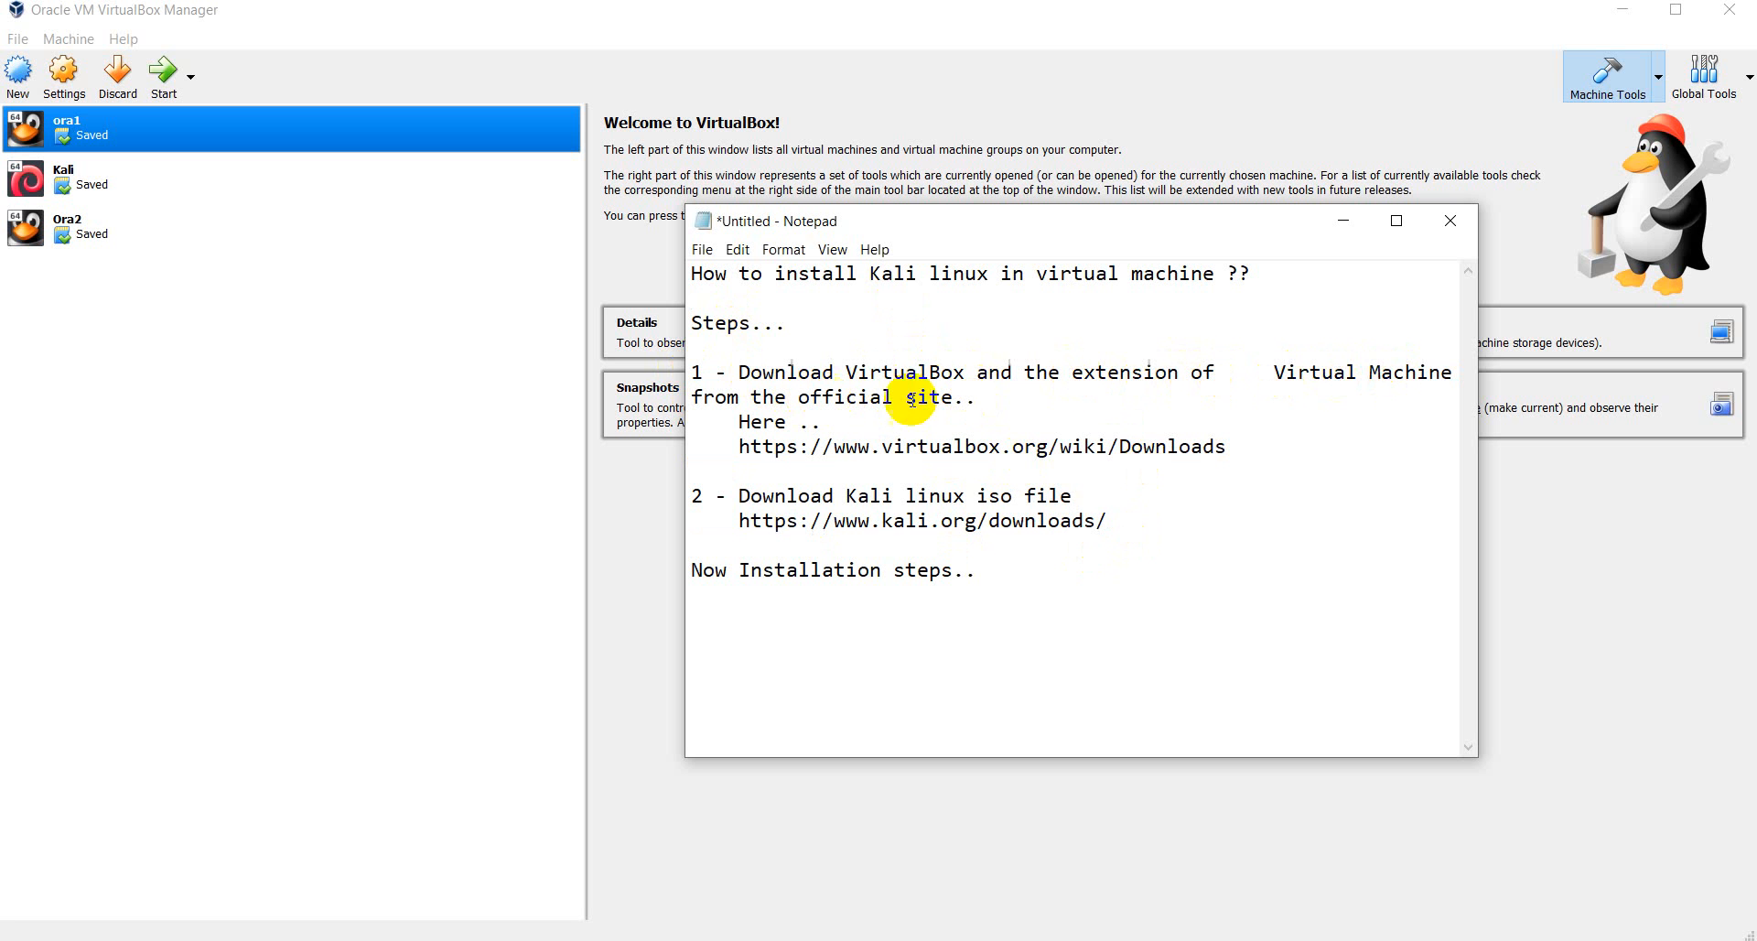
pyautogui.moveTo(1226, 447); pyautogui.dragTo(732, 443)
pyautogui.click(1247, 486)
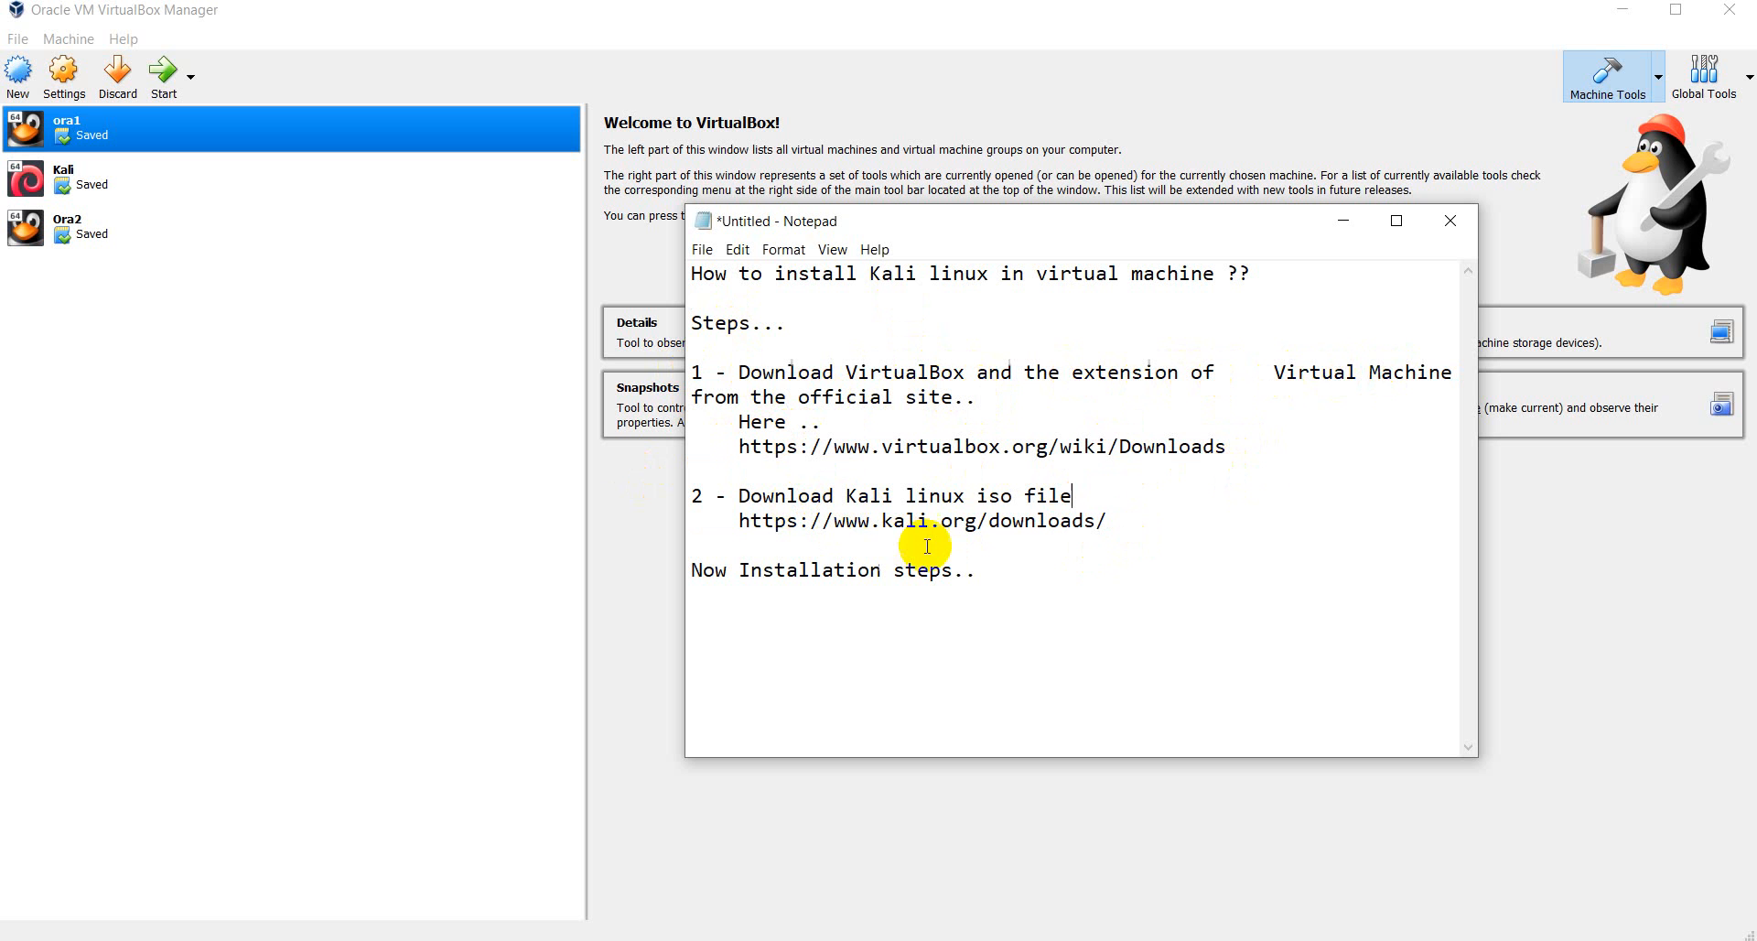
# - Highlight the Kali iso download step and its URL
pyautogui.moveTo(1139, 520); pyautogui.dragTo(772, 497)
pyautogui.click(1245, 533)
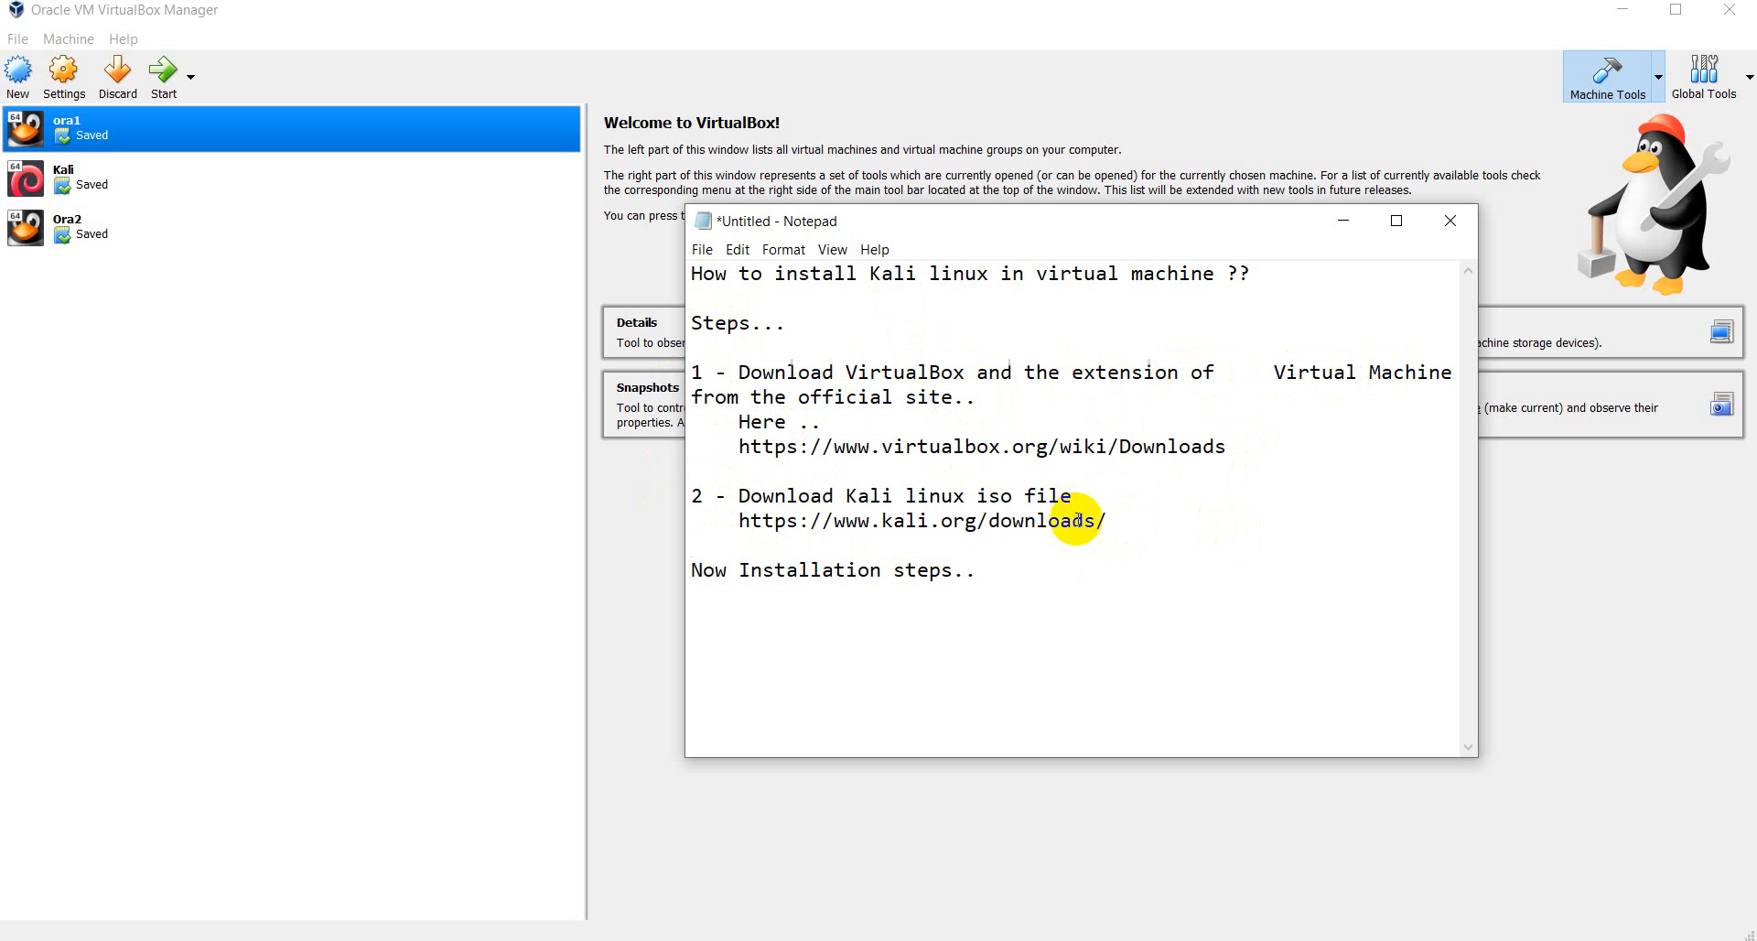
pyautogui.moveTo(1109, 521); pyautogui.dragTo(725, 483)
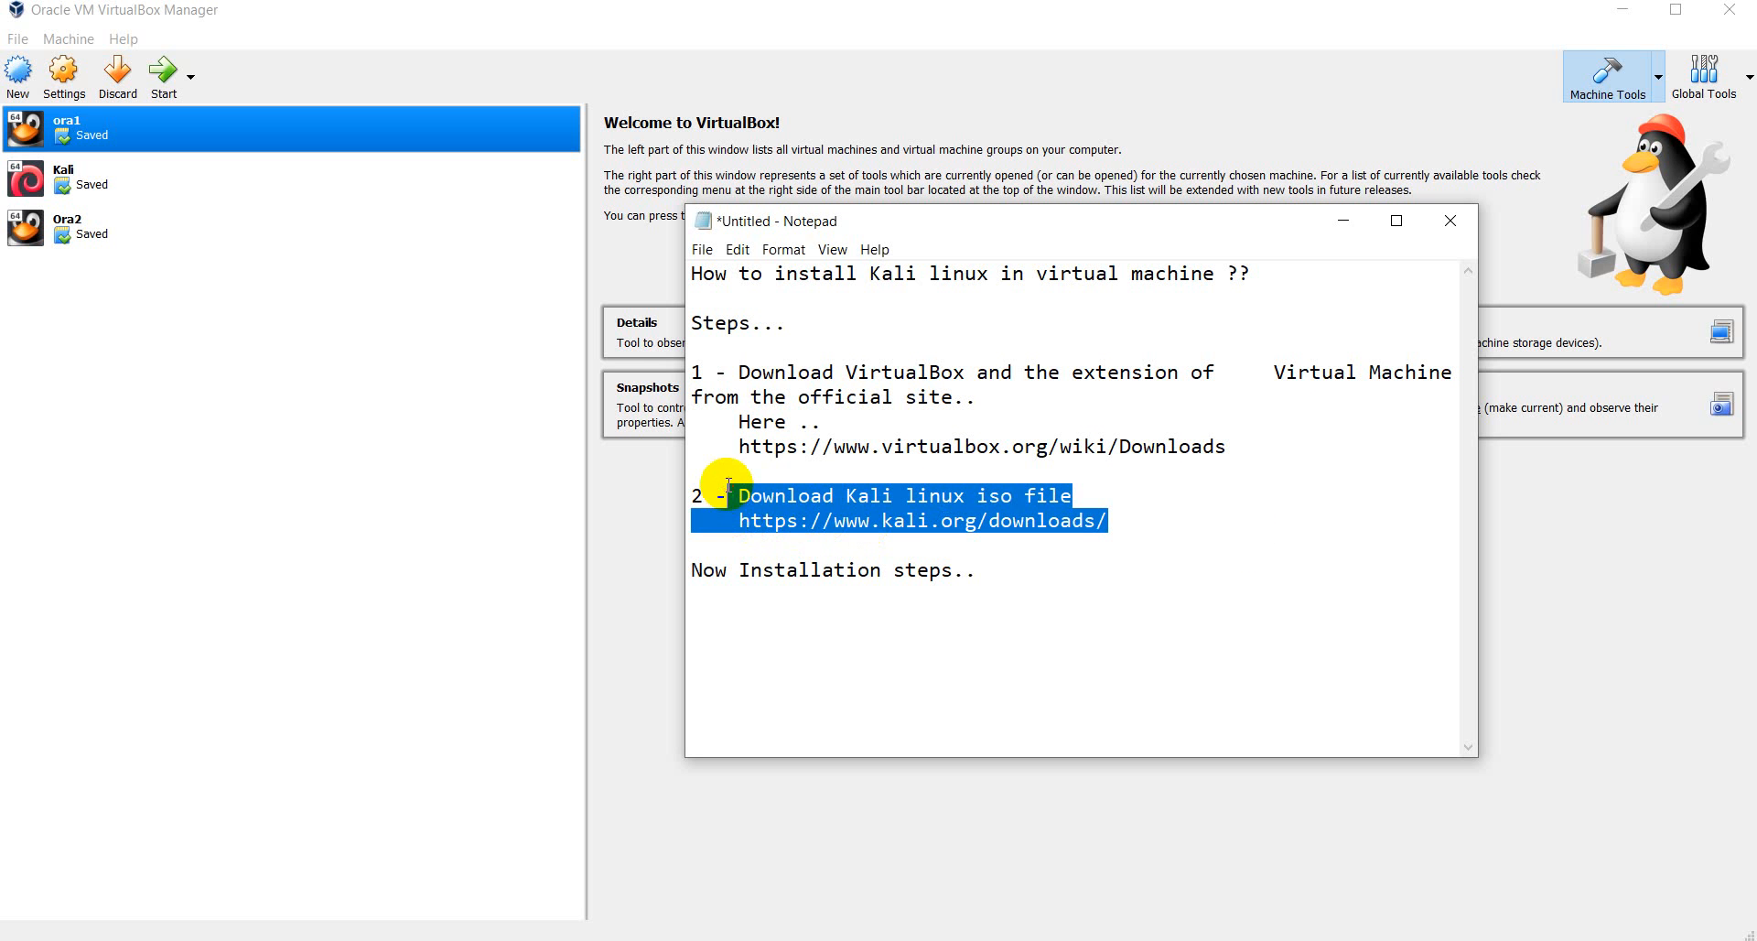
pyautogui.click(1157, 526)
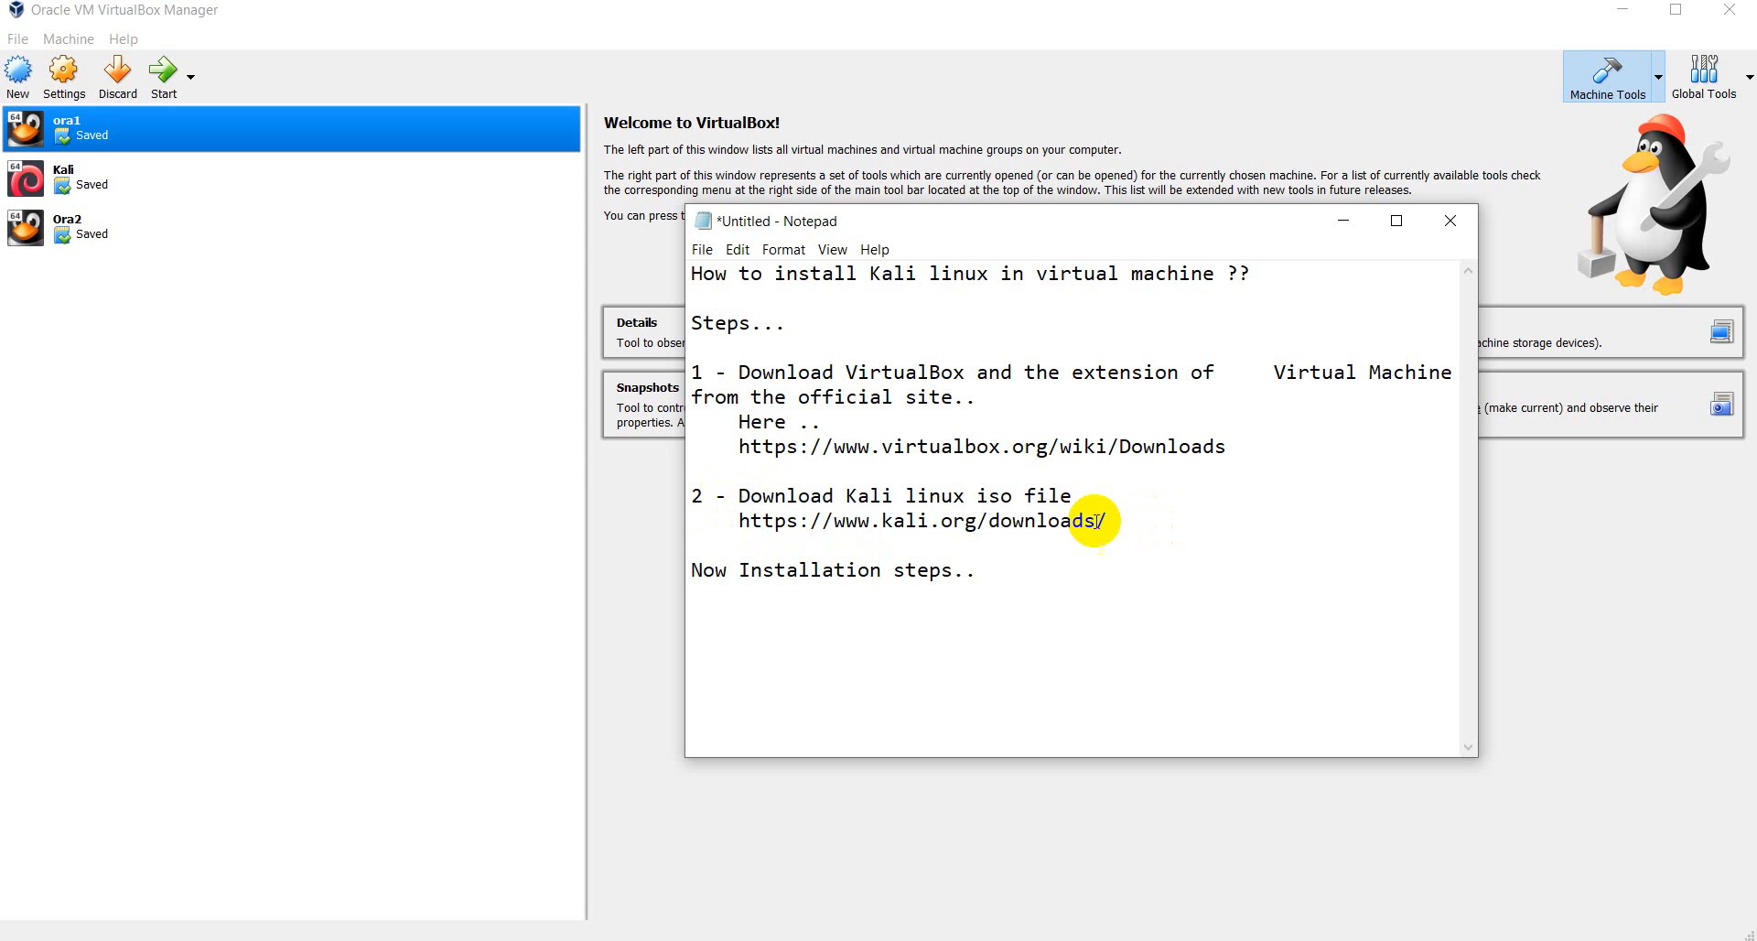
pyautogui.click(1100, 494)
pyautogui.moveTo(1122, 525); pyautogui.dragTo(785, 498)
pyautogui.click(1192, 498)
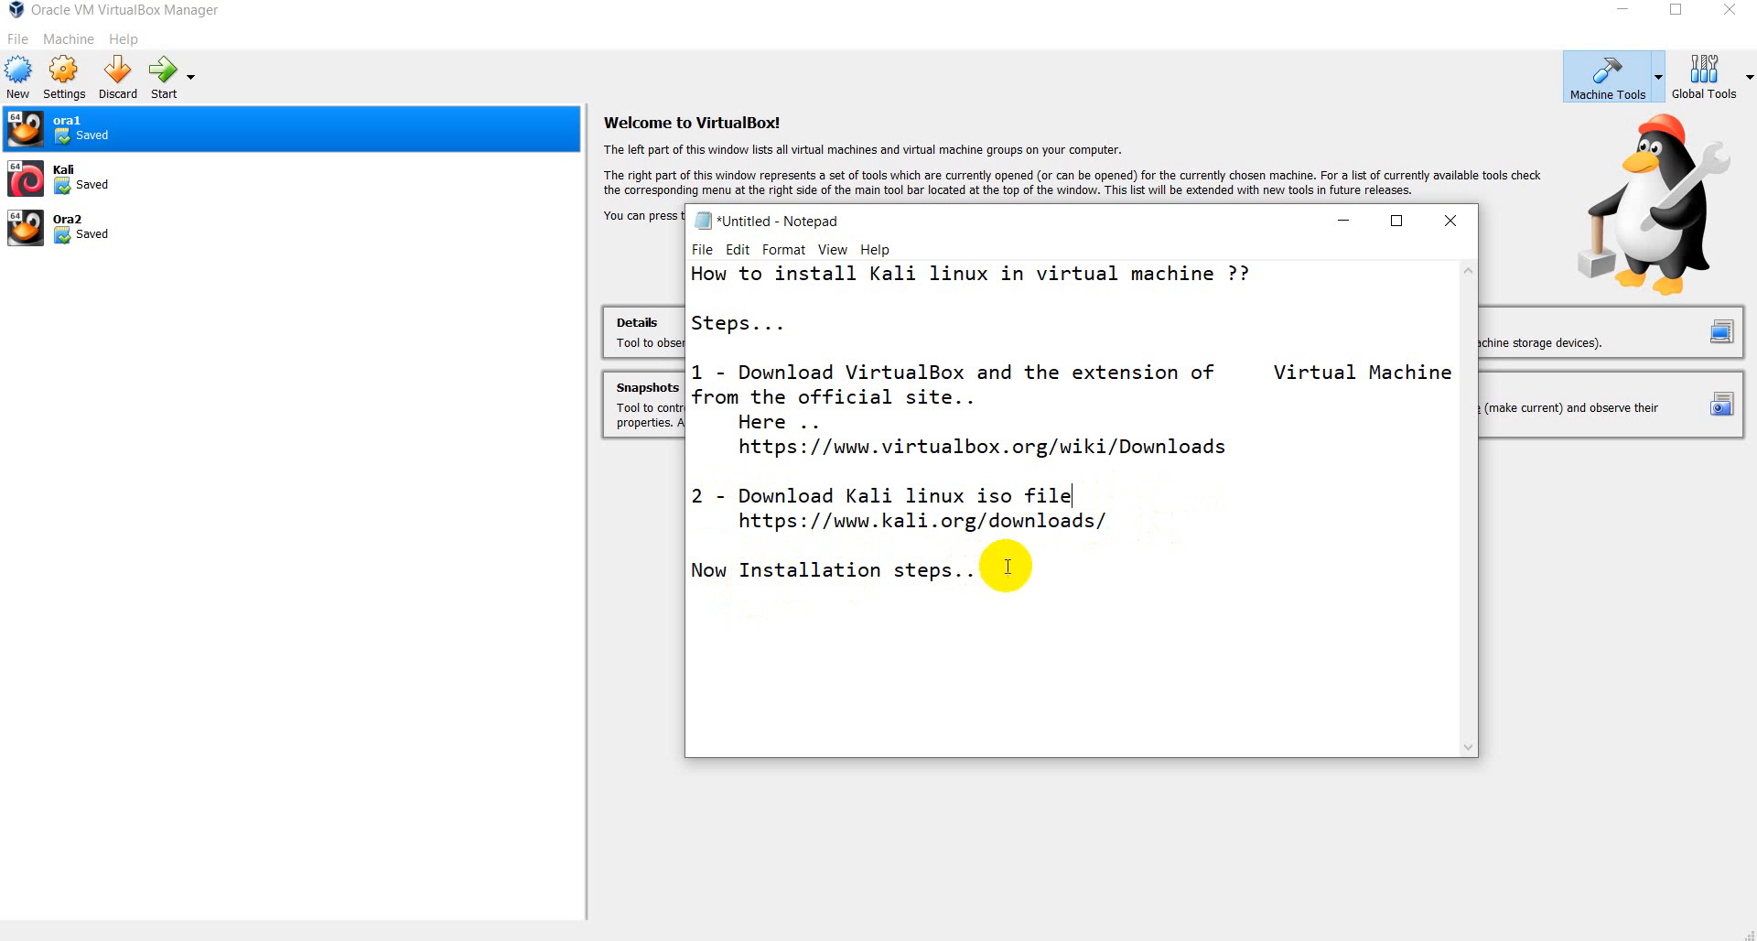
# - Highlight the 'Now Installation steps' line, then minimize the notes
pyautogui.moveTo(1001, 567); pyautogui.dragTo(688, 569)
pyautogui.click(1070, 574)
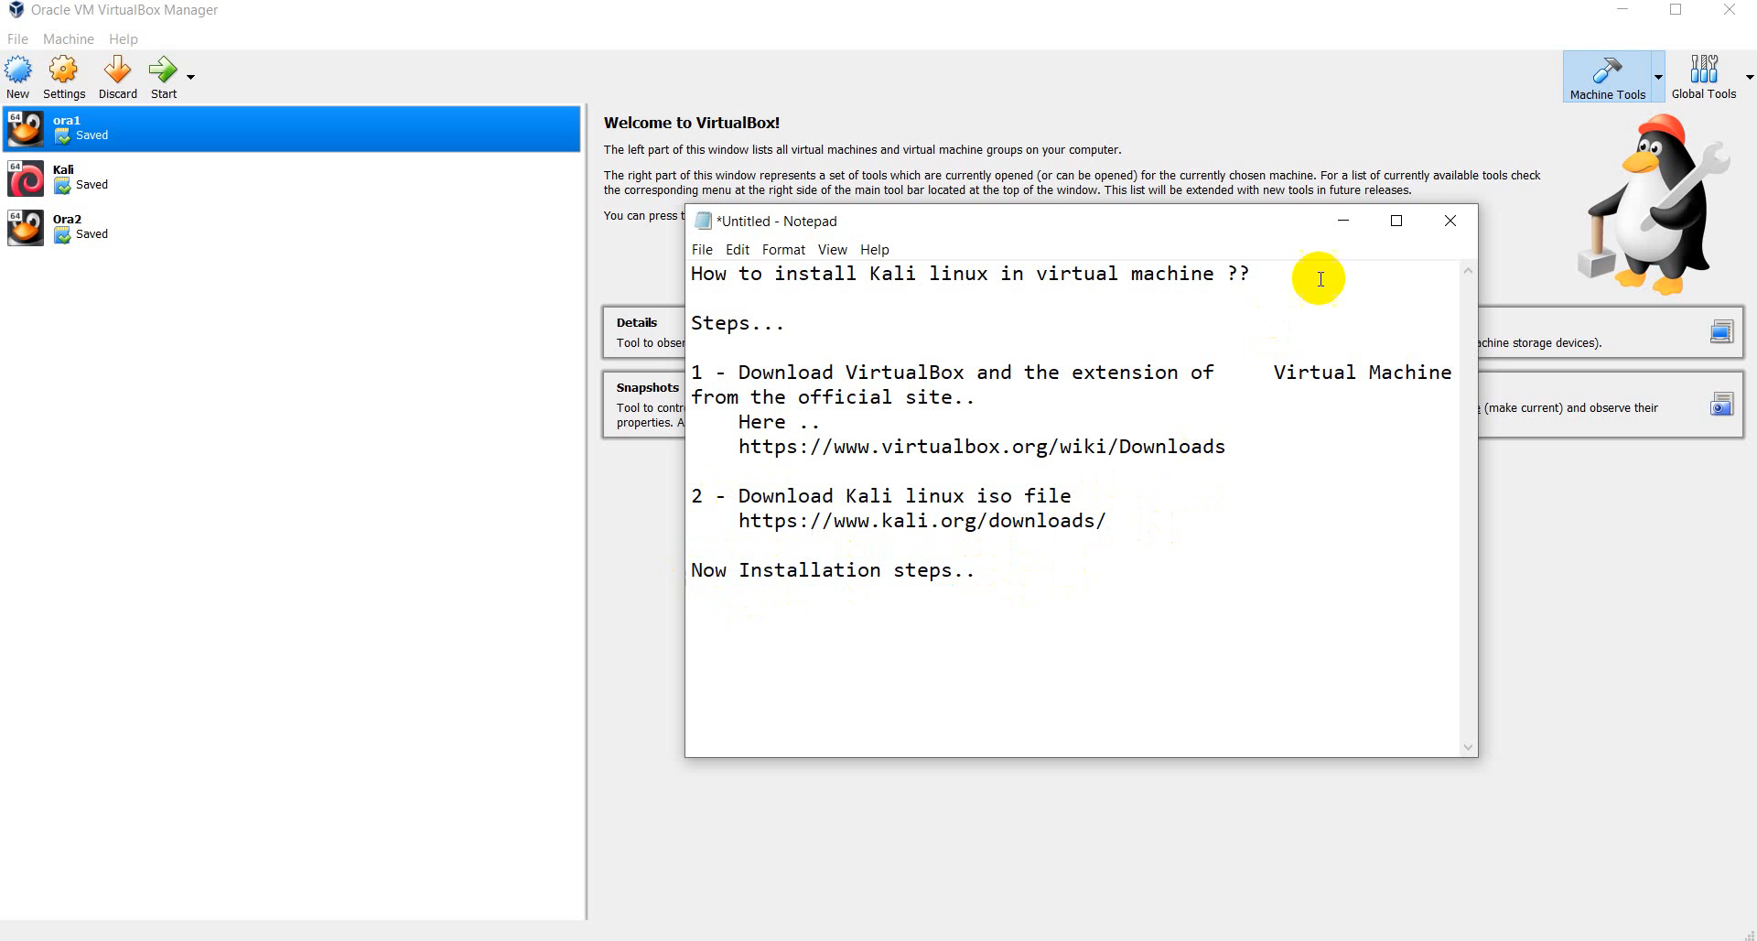
pyautogui.click(1340, 229)
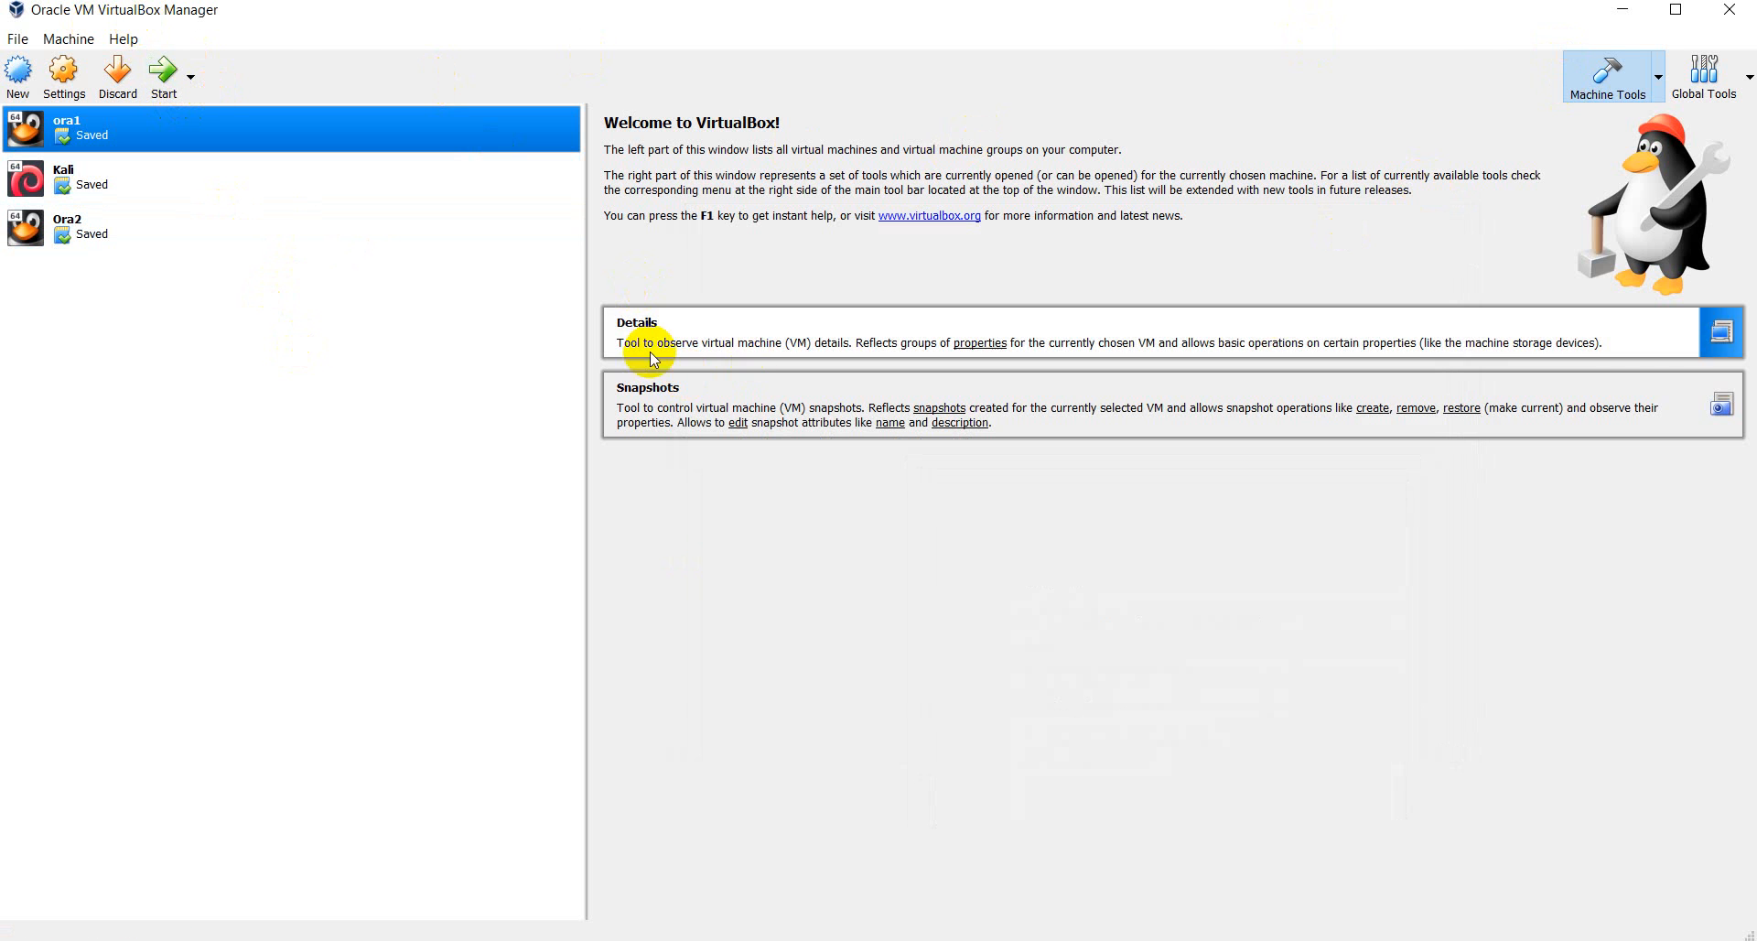
# - Minimize VirtualBox Manager and reach the virtualbox.org VirtualBox 6.1.10 downloads page from the search tab
pyautogui.click(1608, 13)
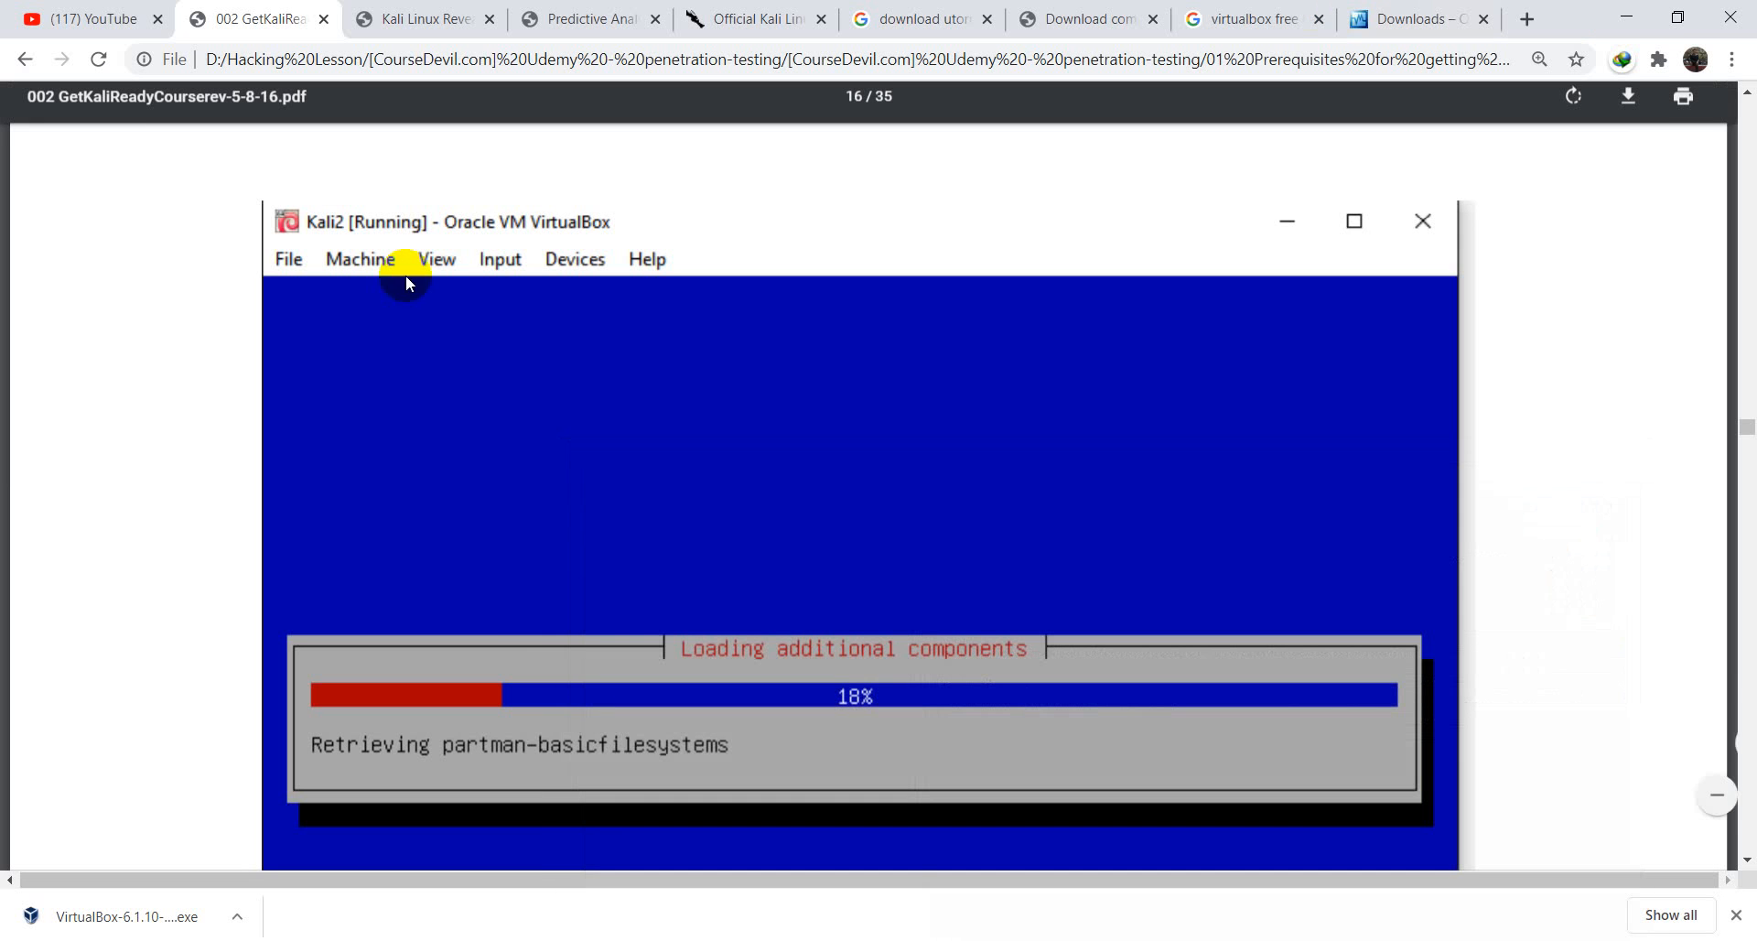
pyautogui.click(1627, 15)
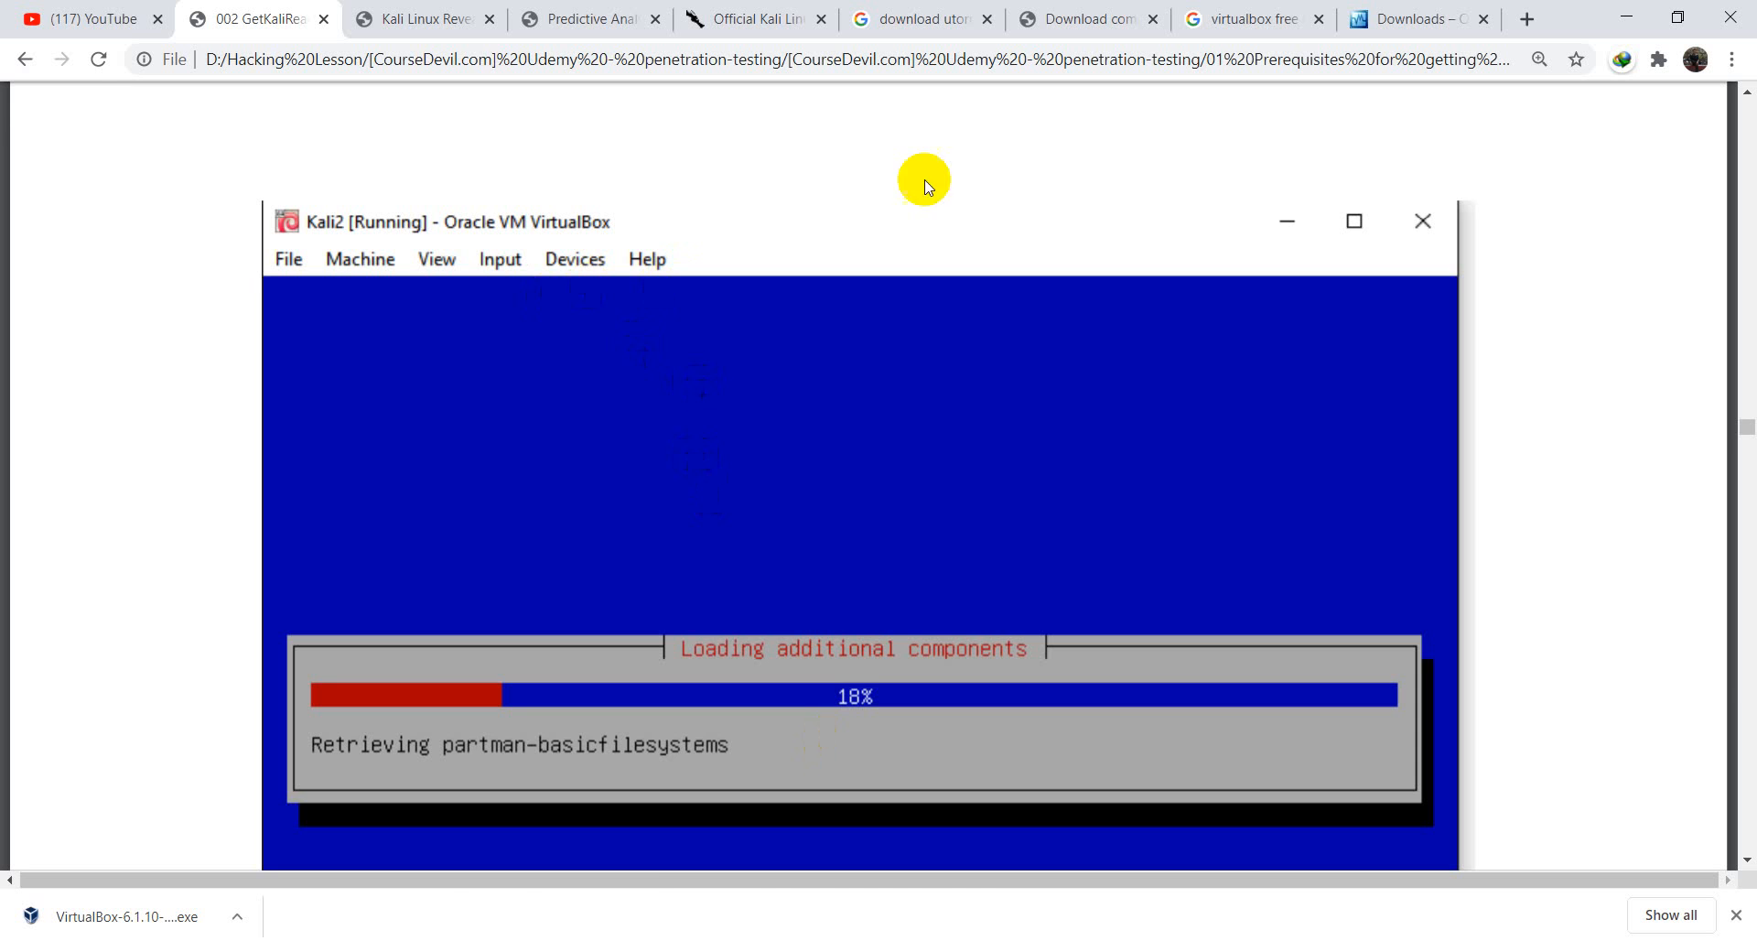
pyautogui.click(1230, 18)
pyautogui.click(431, 129)
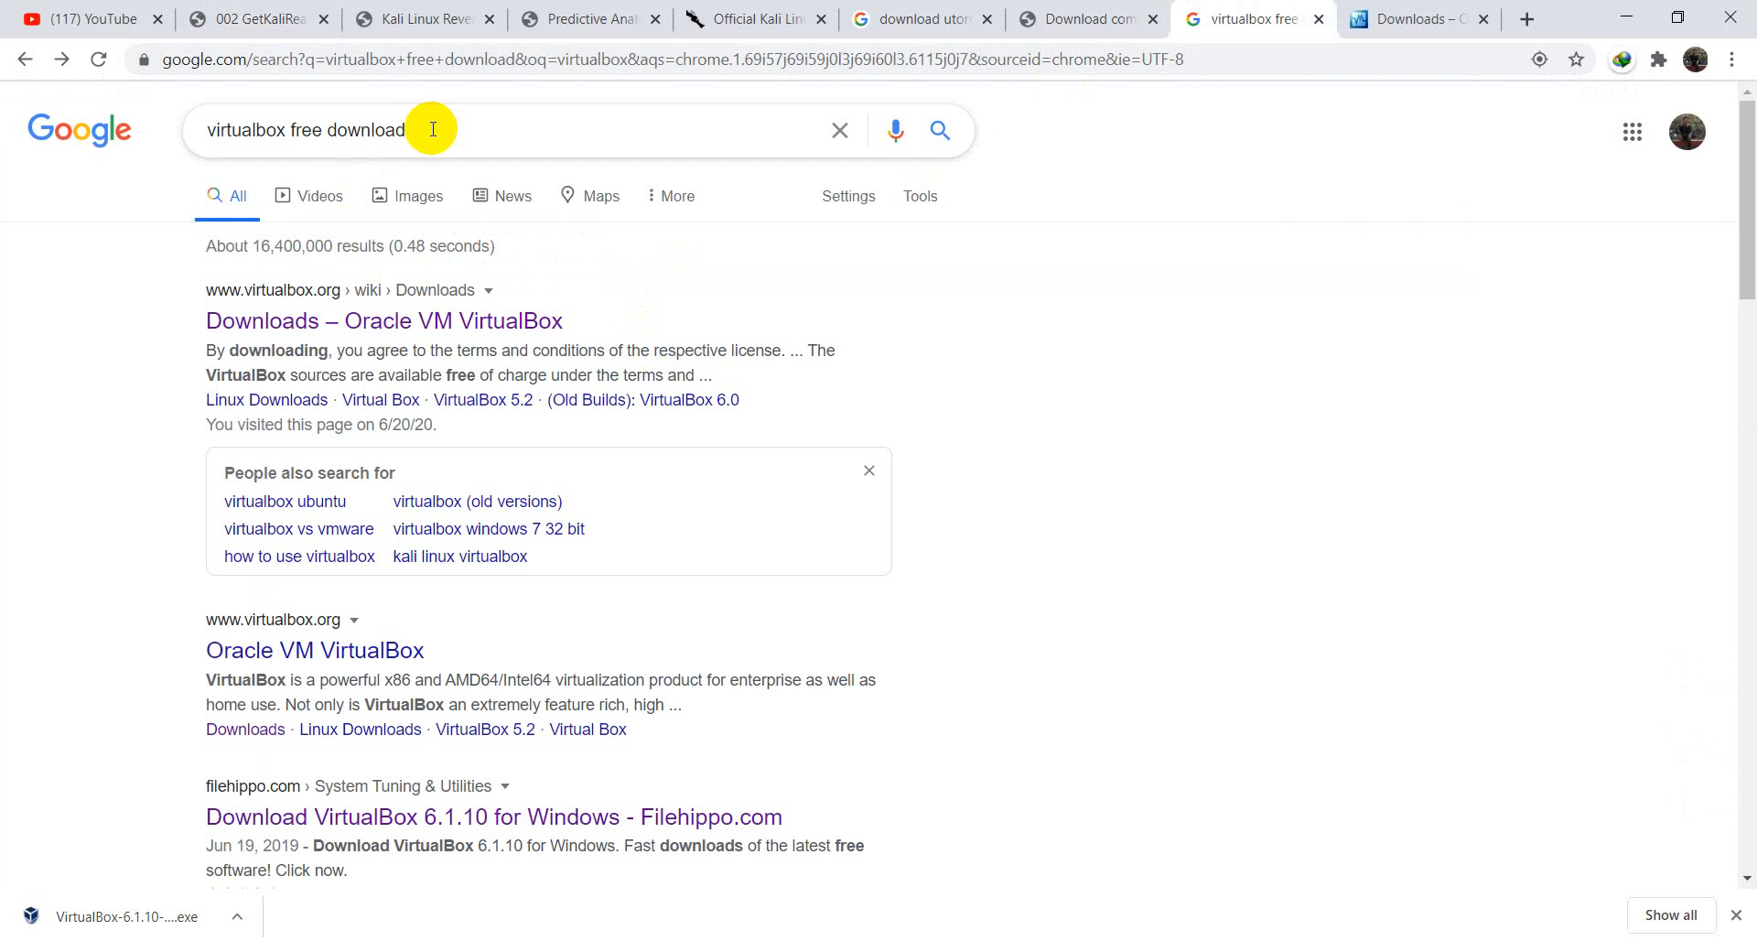
pyautogui.click(79, 294)
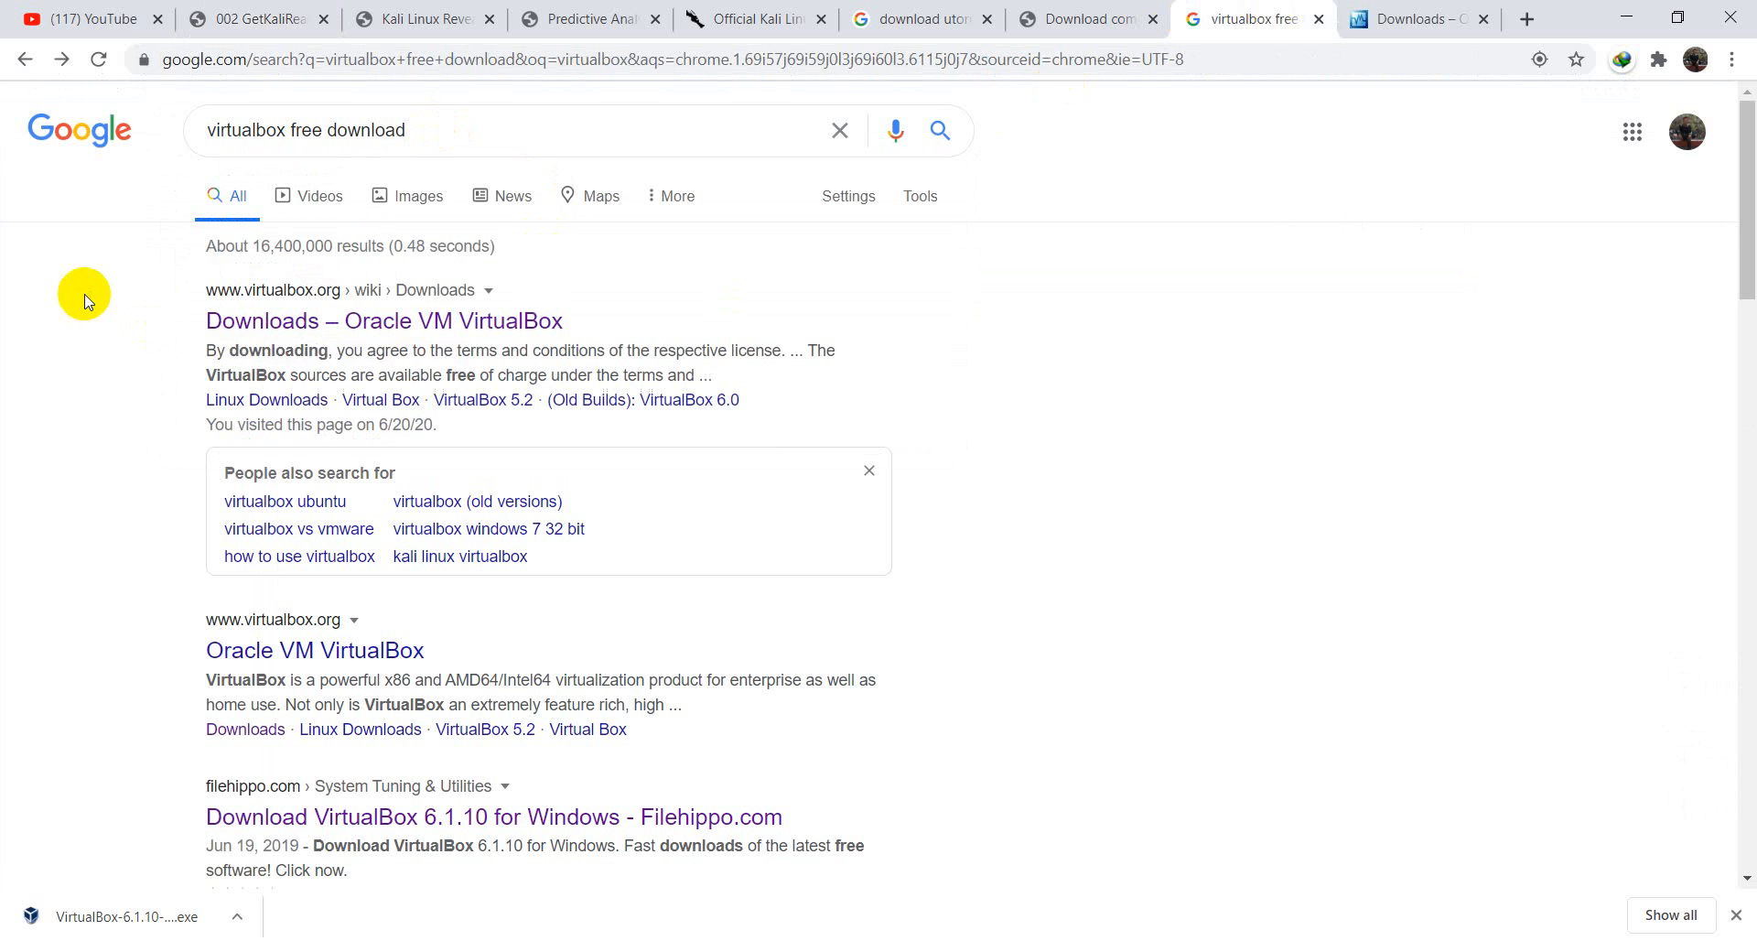
pyautogui.click(509, 137)
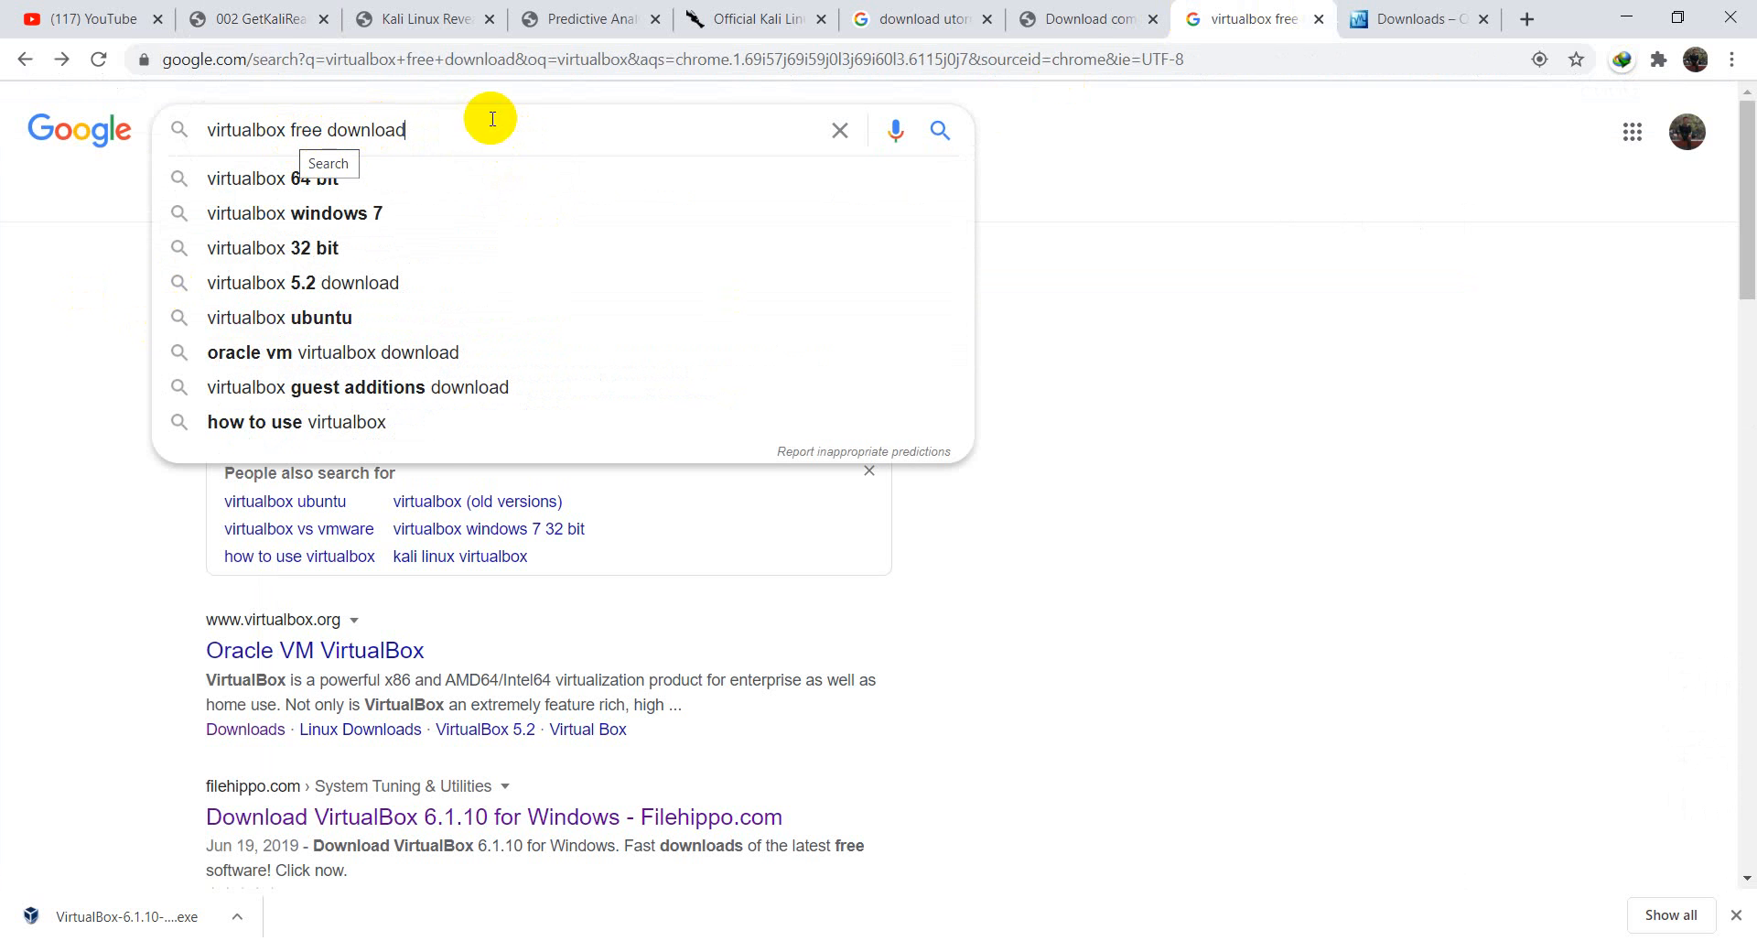
pyautogui.click(1383, 16)
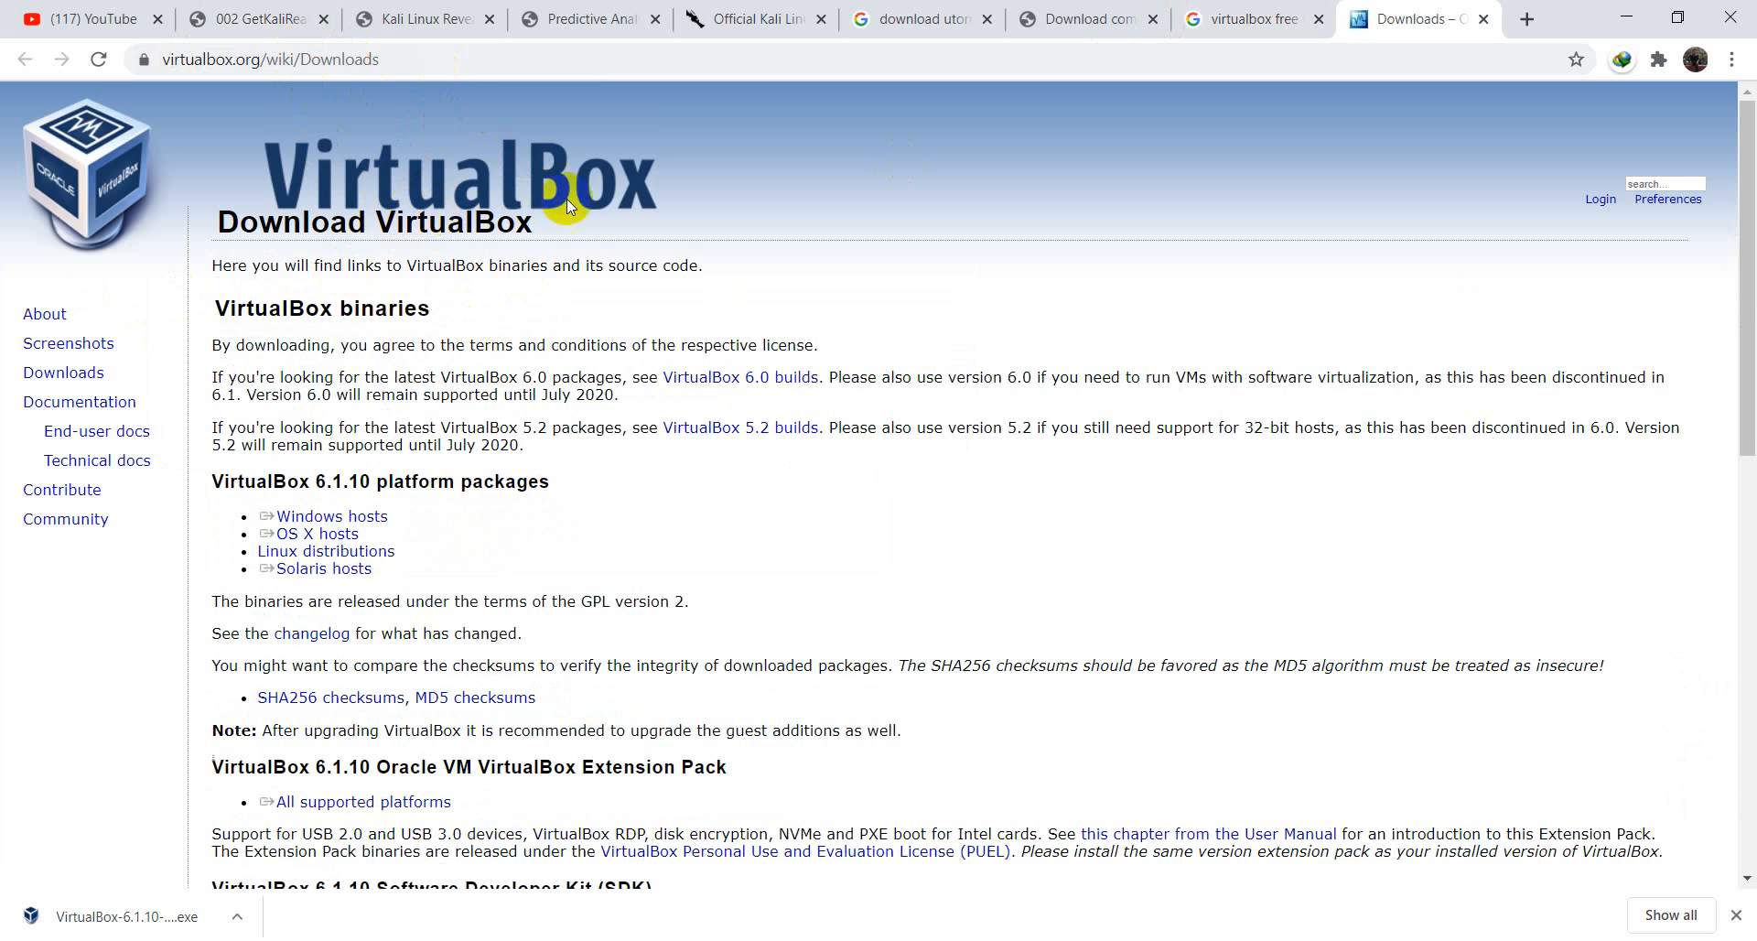
# - Review the VirtualBox 6.1.10 Windows, OS X and Linux host package links
pyautogui.scroll(-10, 633, 362)
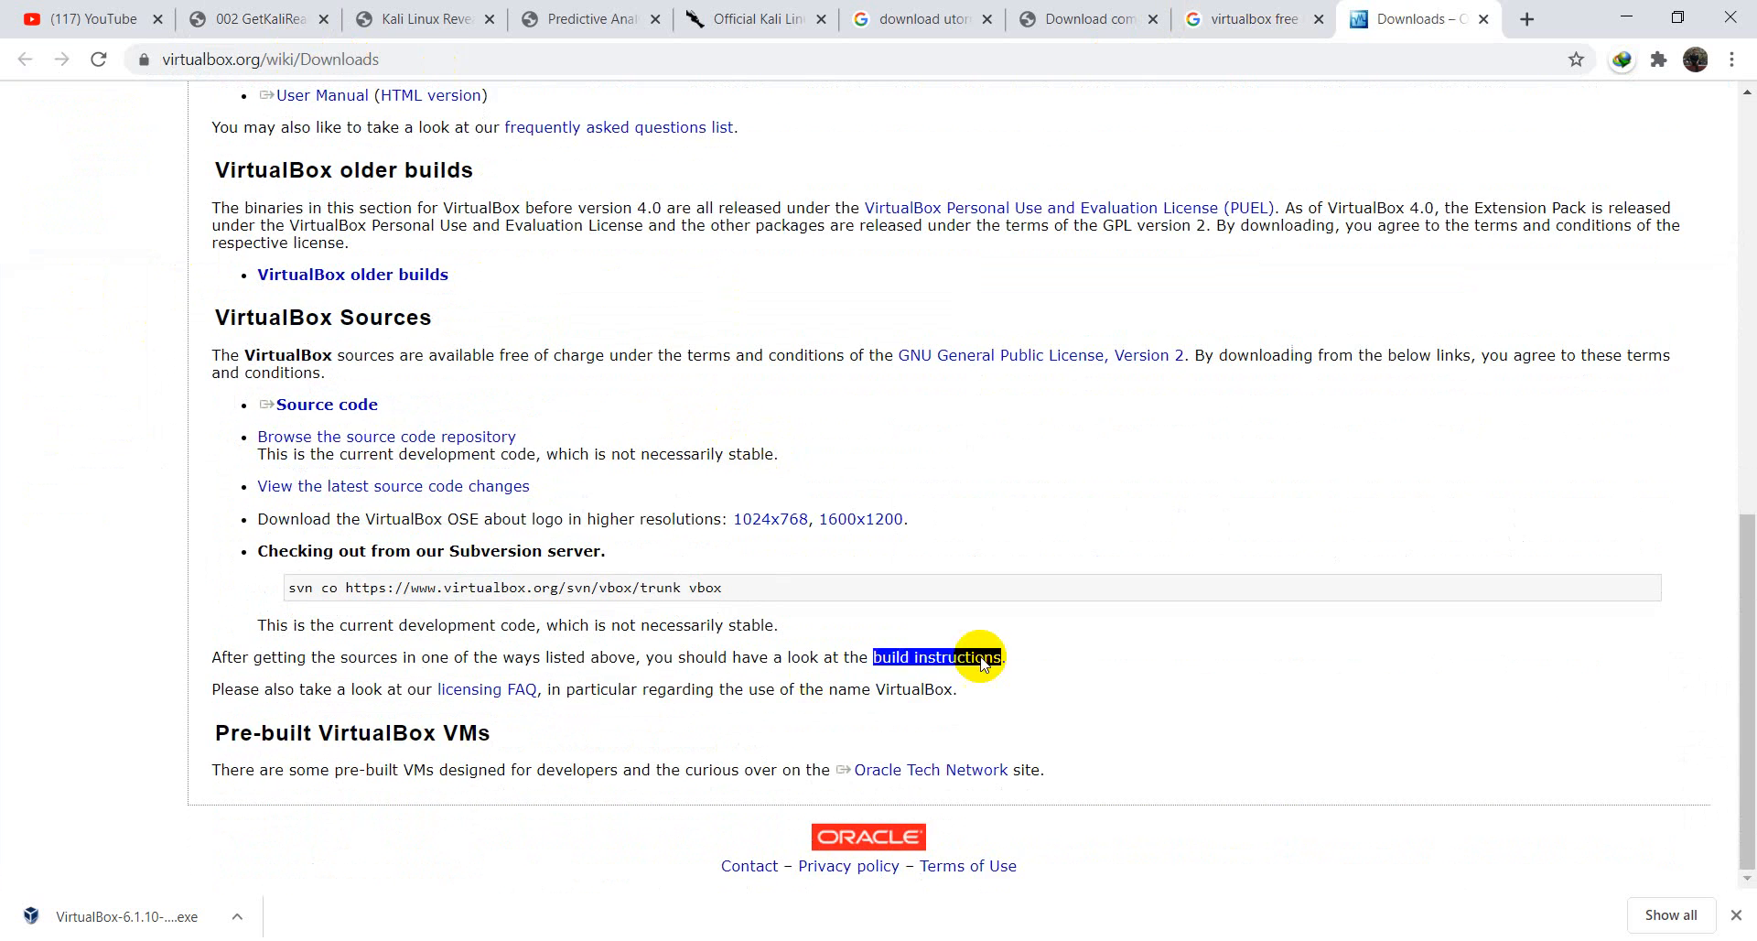
pyautogui.scroll(9, 765, 395)
pyautogui.scroll(2, 765, 395)
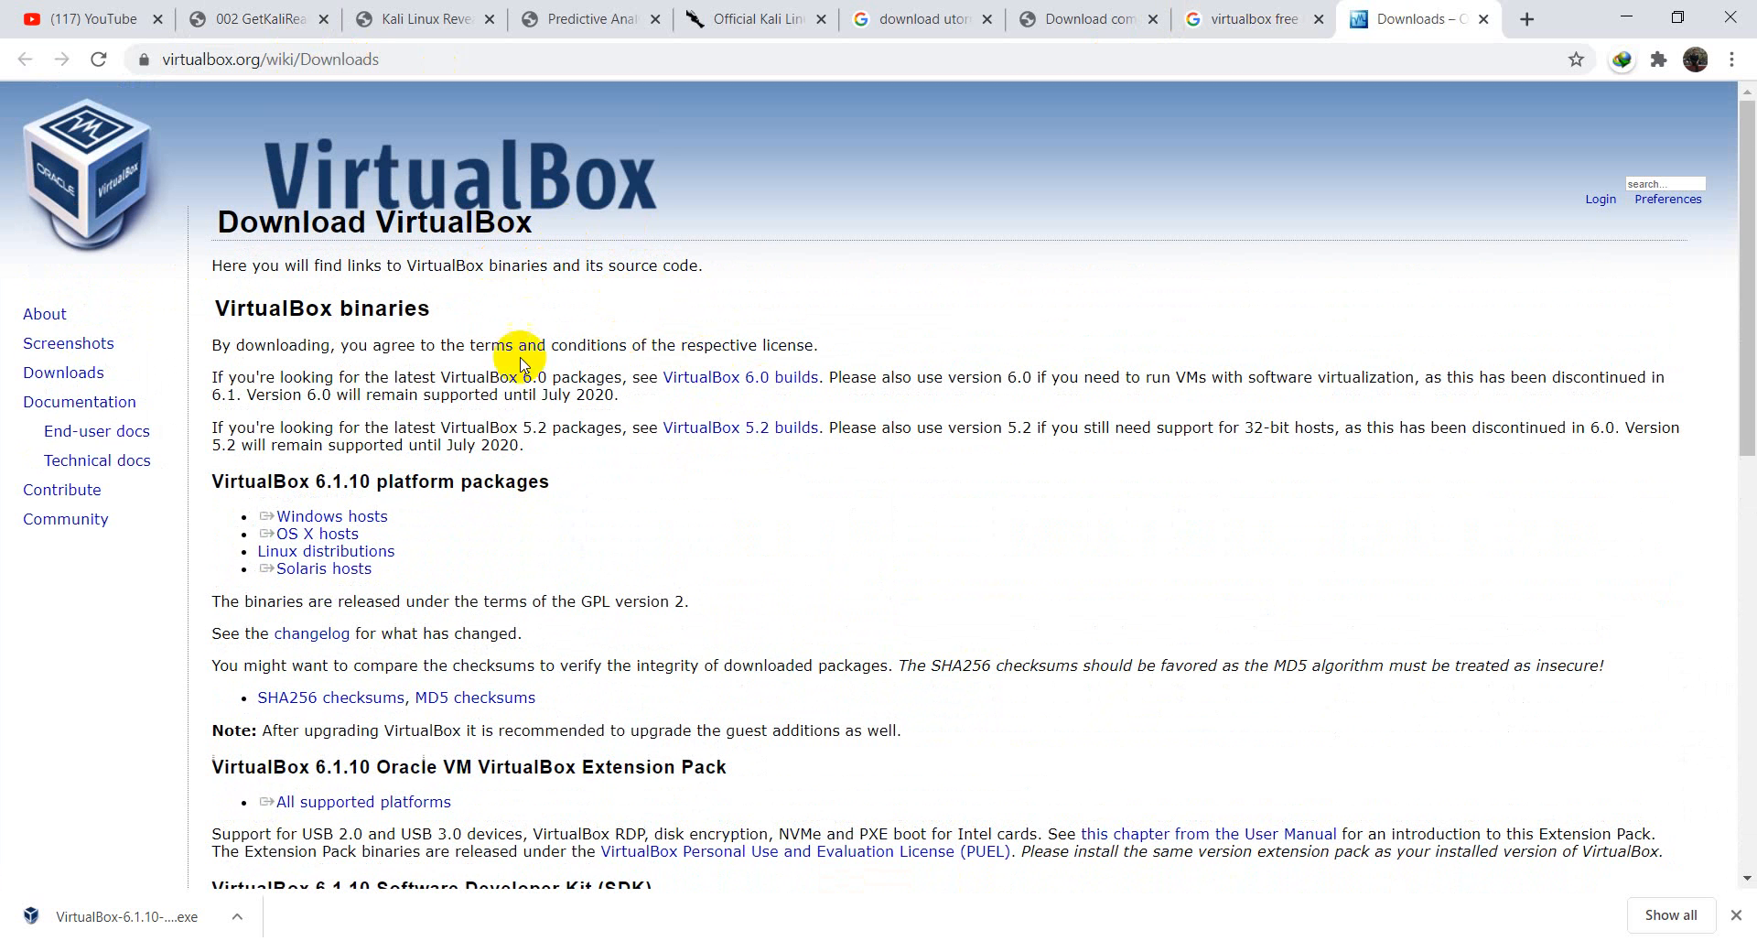
pyautogui.click(350, 521)
pyautogui.click(384, 517)
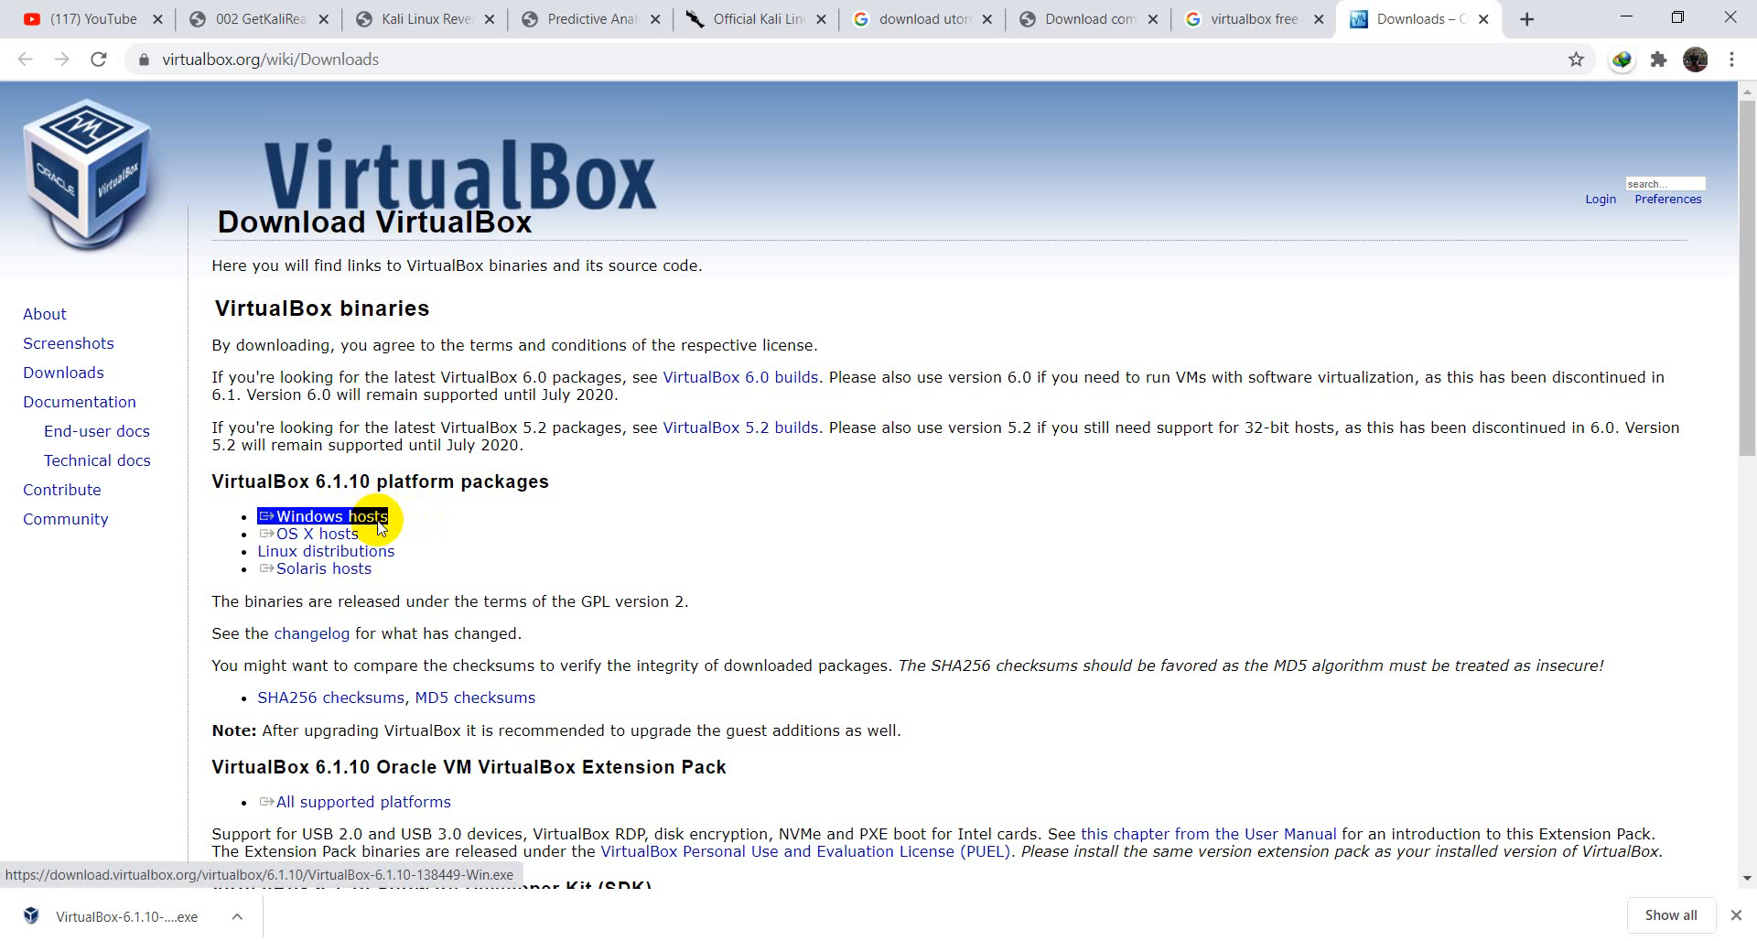
pyautogui.click(356, 537)
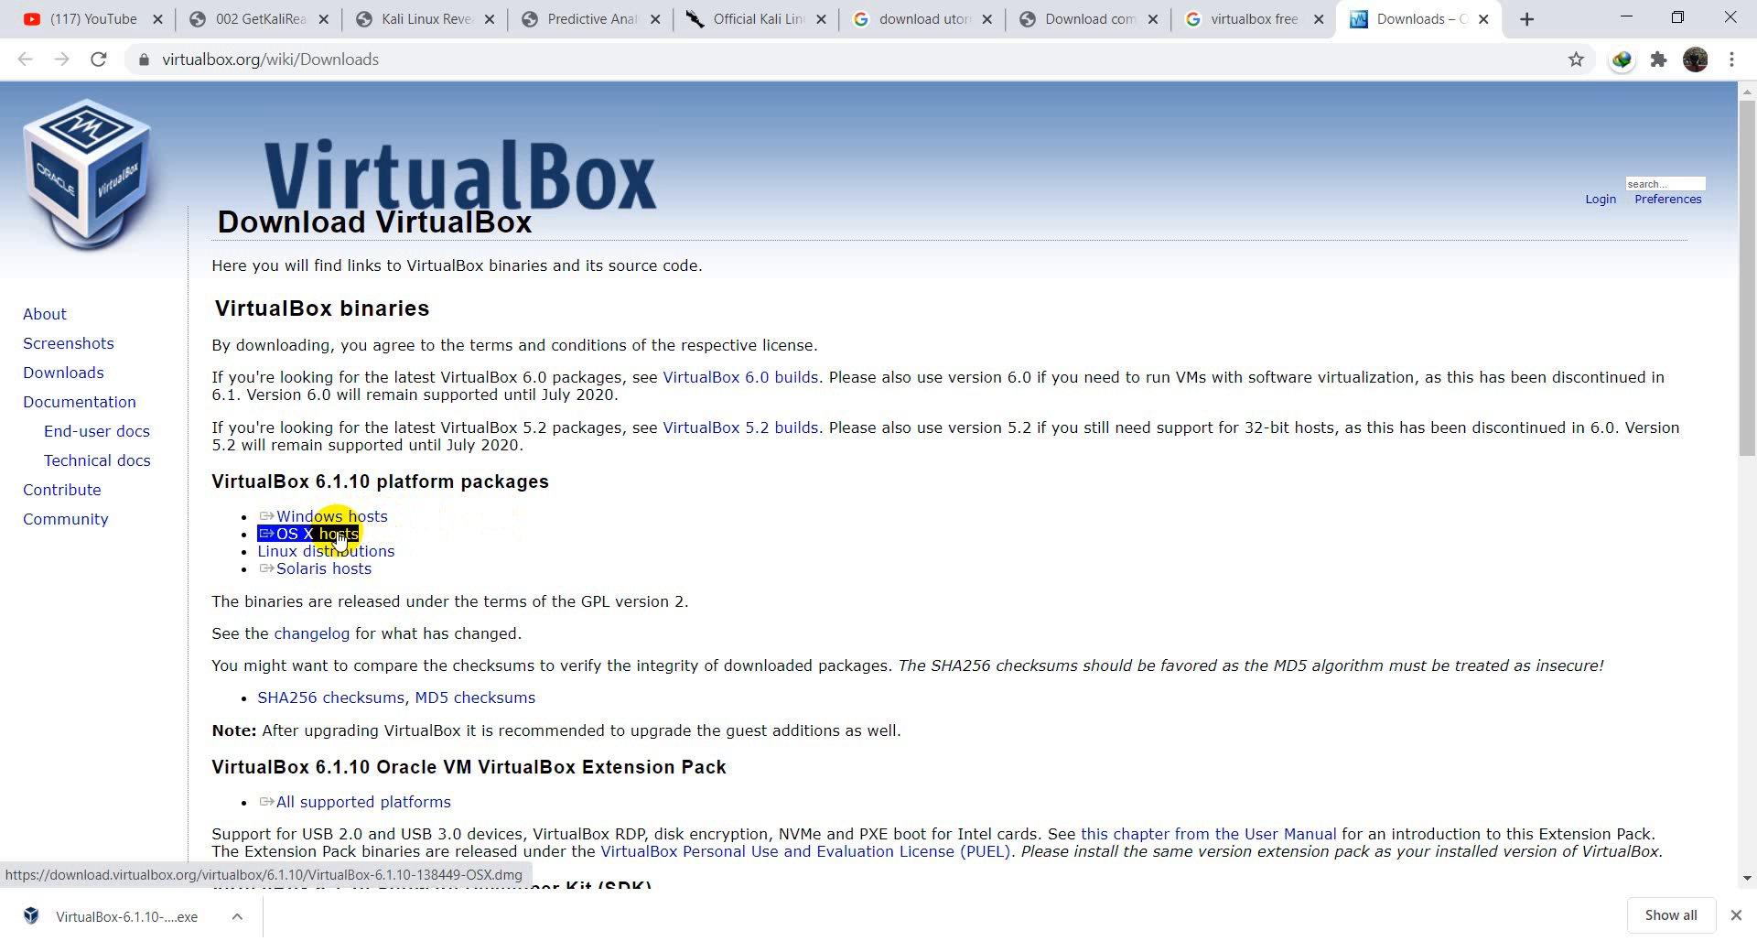
pyautogui.click(362, 553)
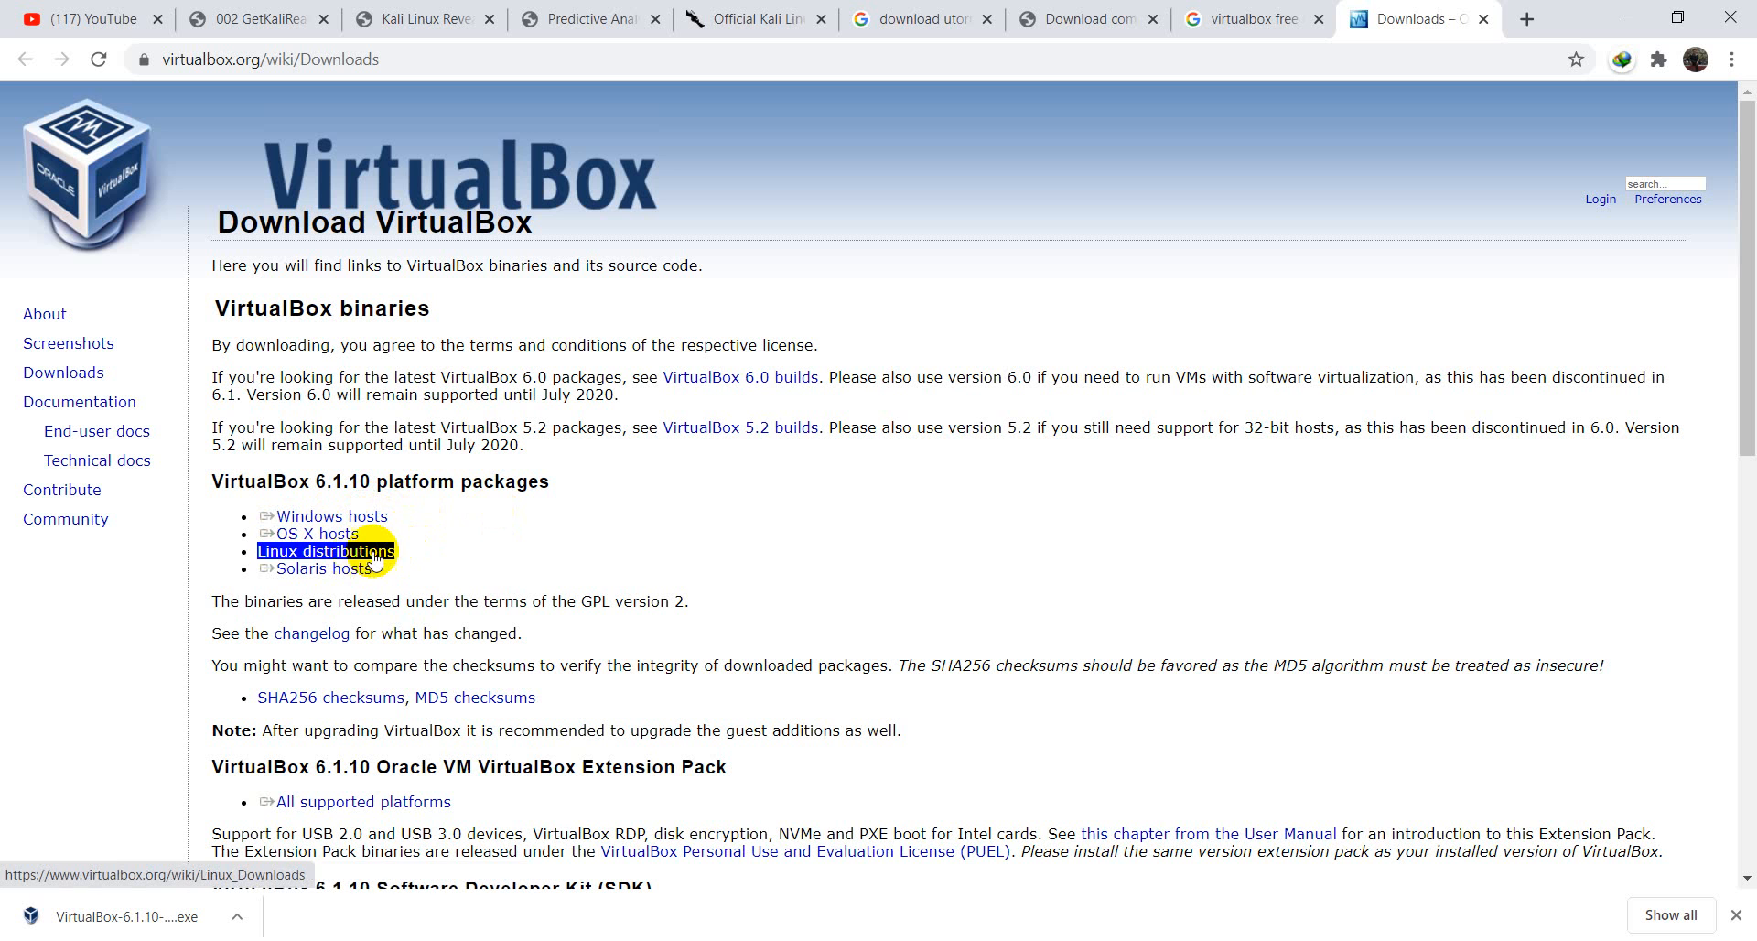
pyautogui.click(369, 556)
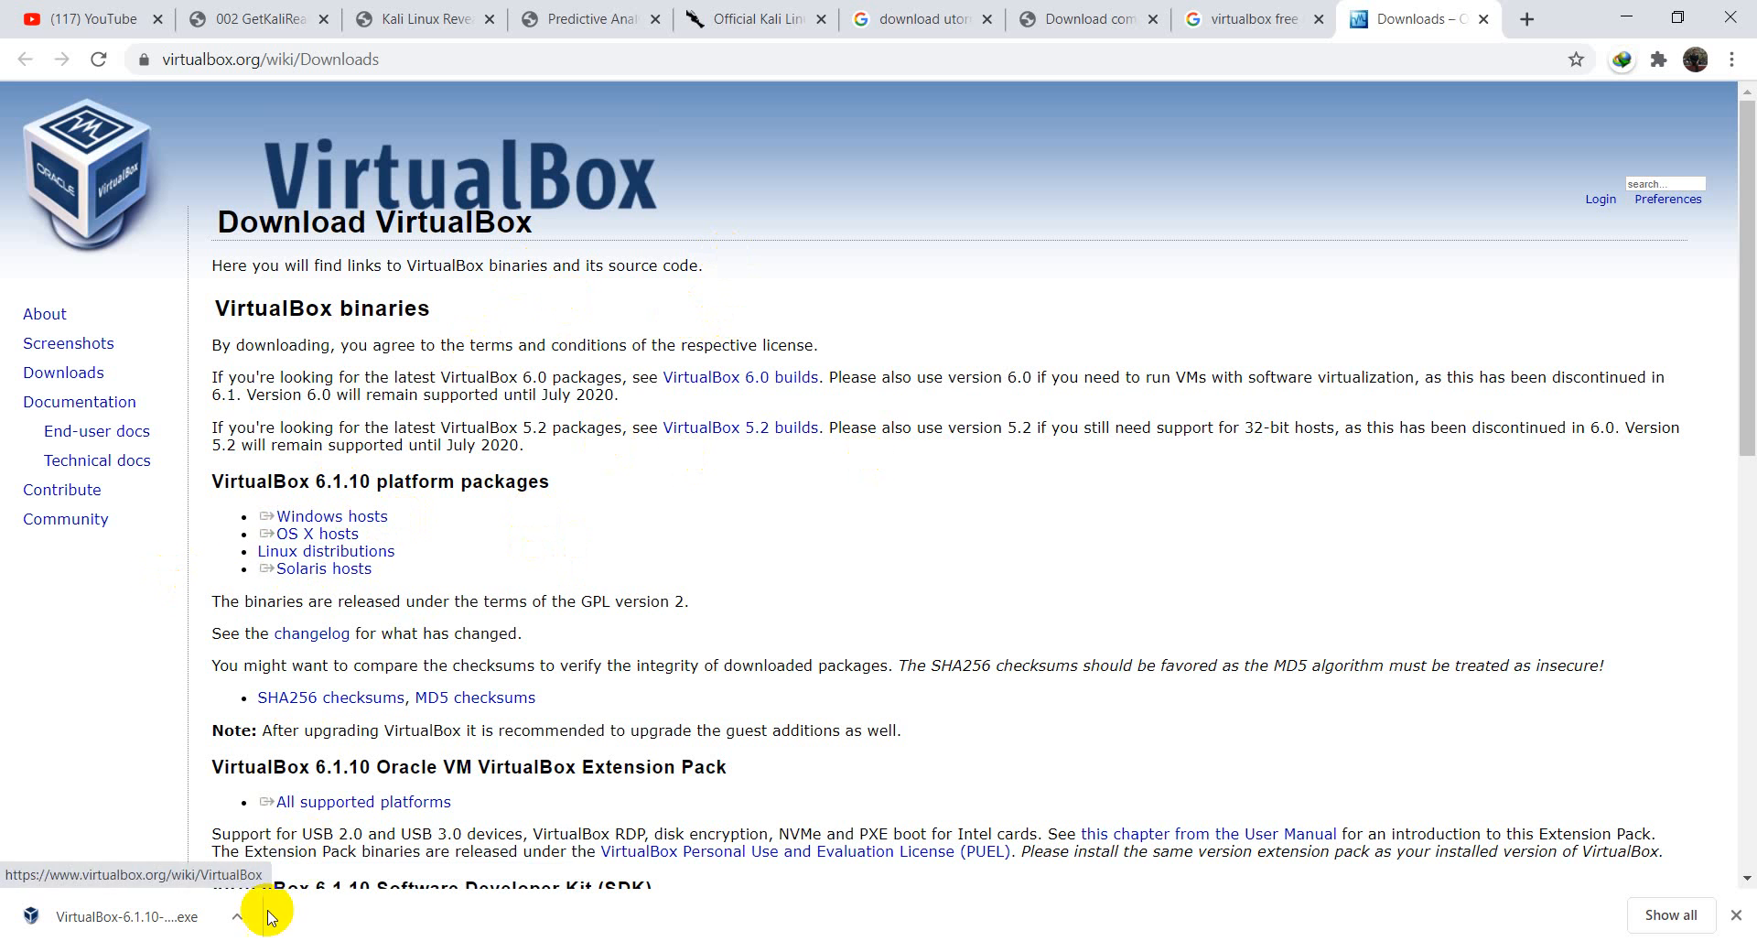
# - Check the downloaded VirtualBox installer, then move through the PDF tabs to the Kali downloads page
pyautogui.click(237, 917)
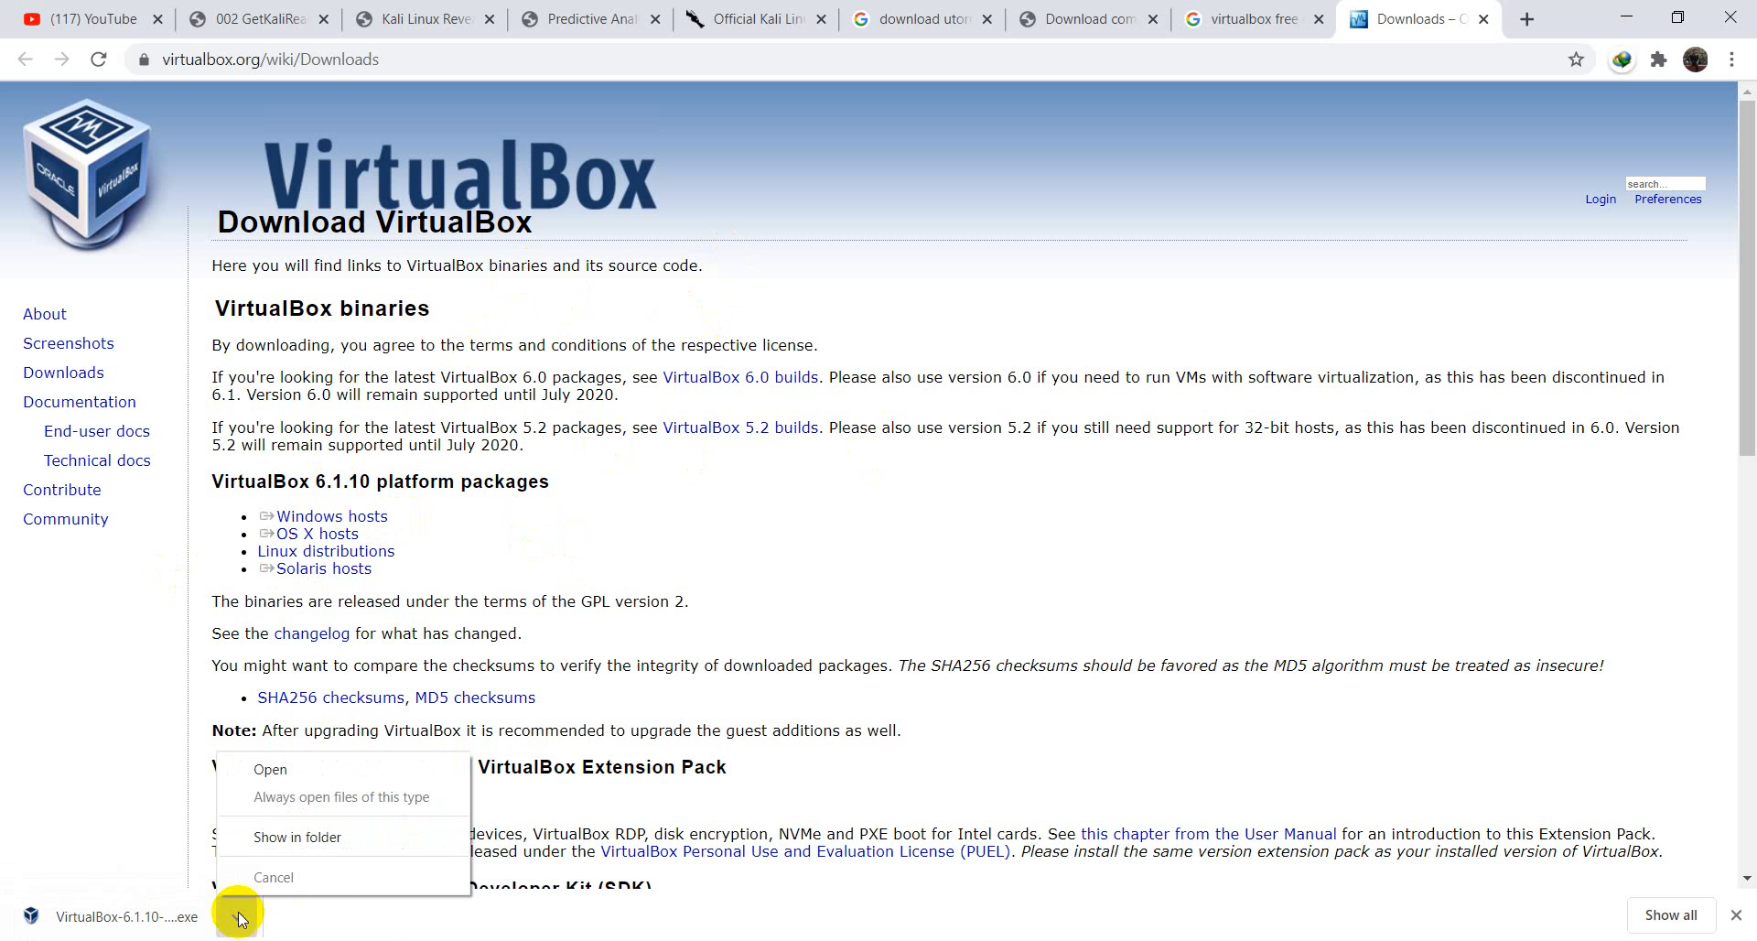
pyautogui.click(129, 645)
pyautogui.scroll(-3, 465, 453)
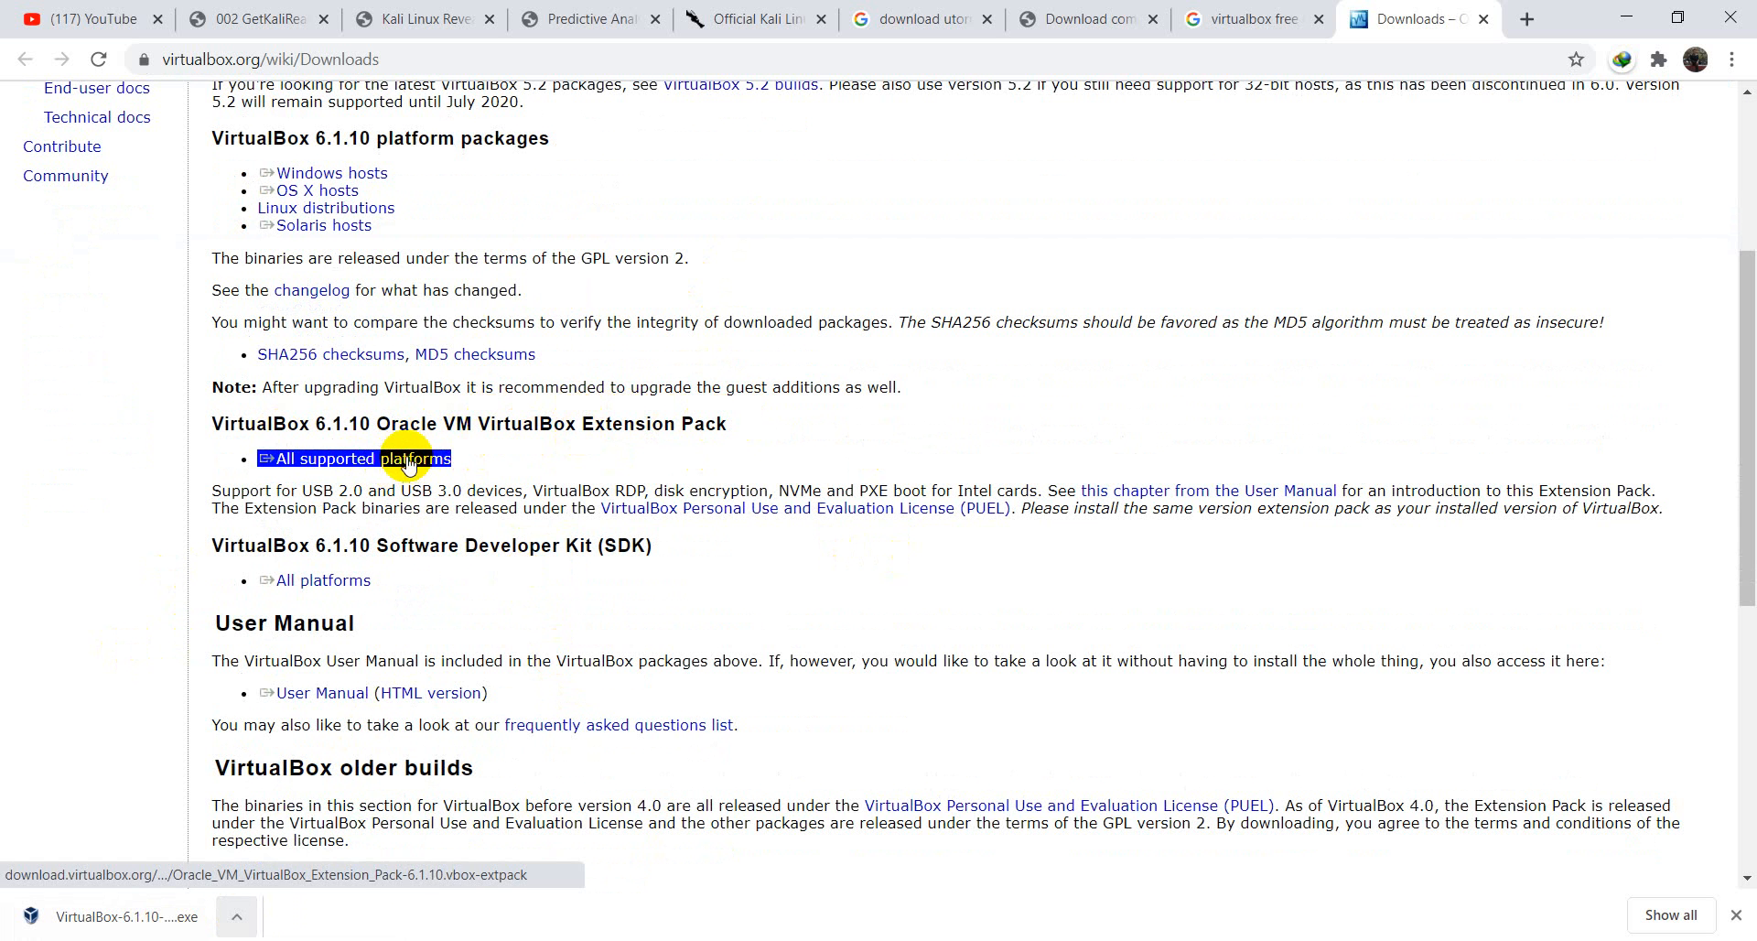
pyautogui.scroll(3, 764, 471)
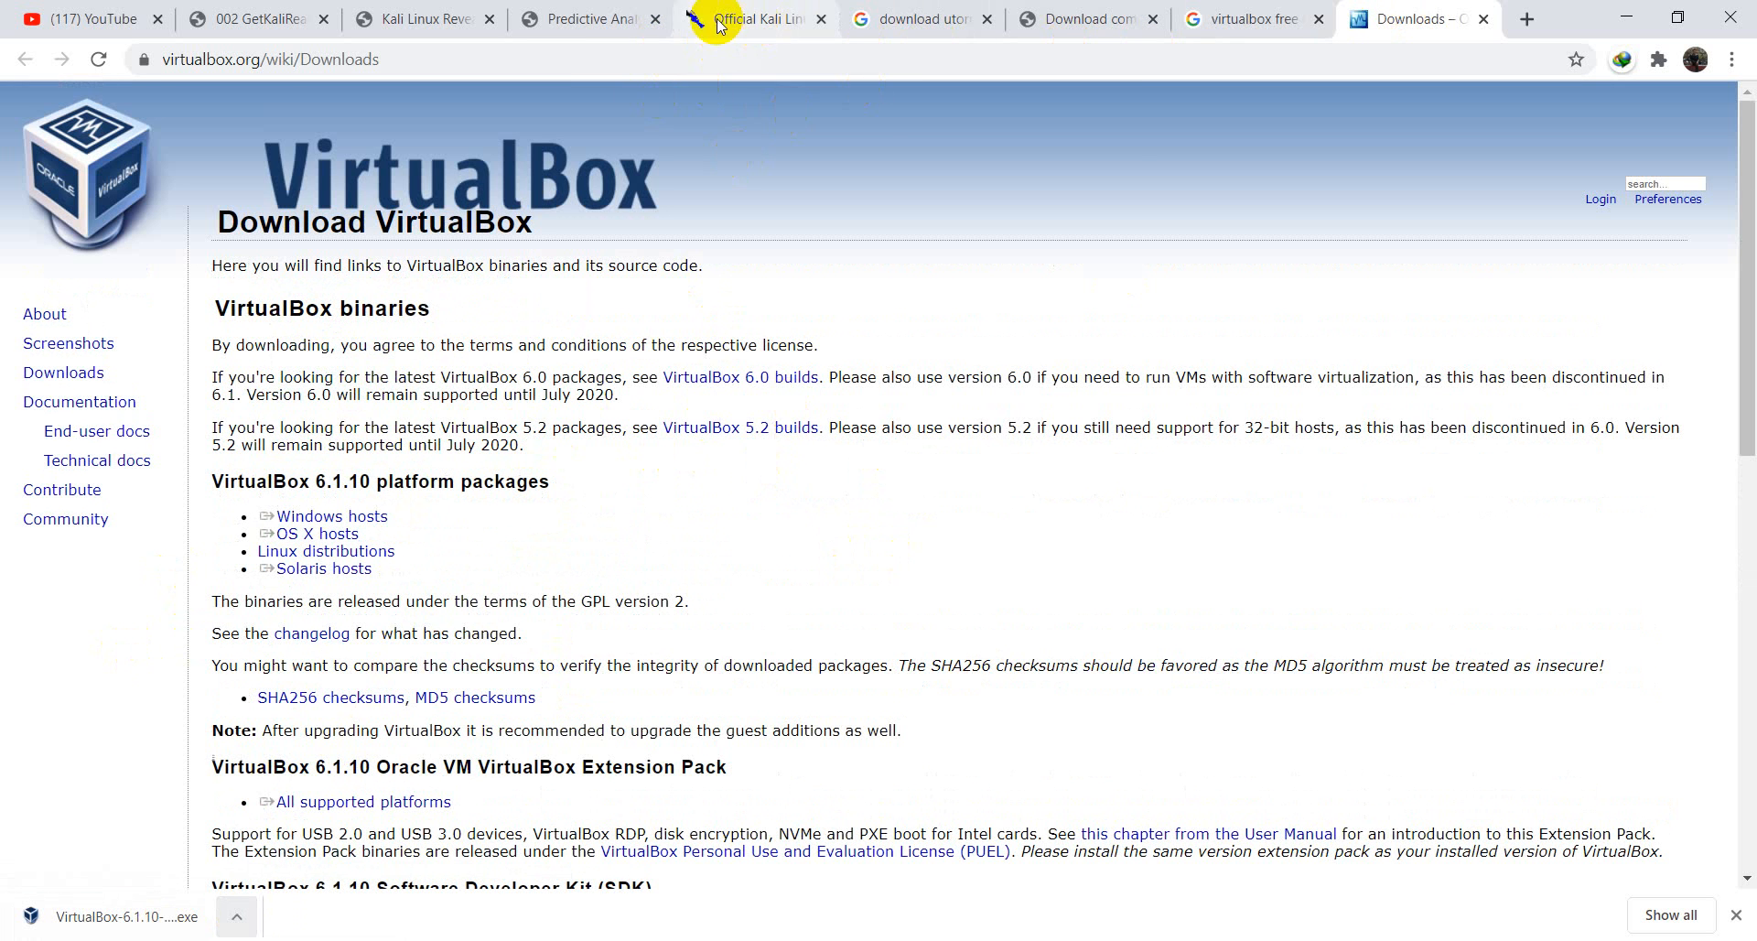
pyautogui.click(423, 17)
pyautogui.click(594, 9)
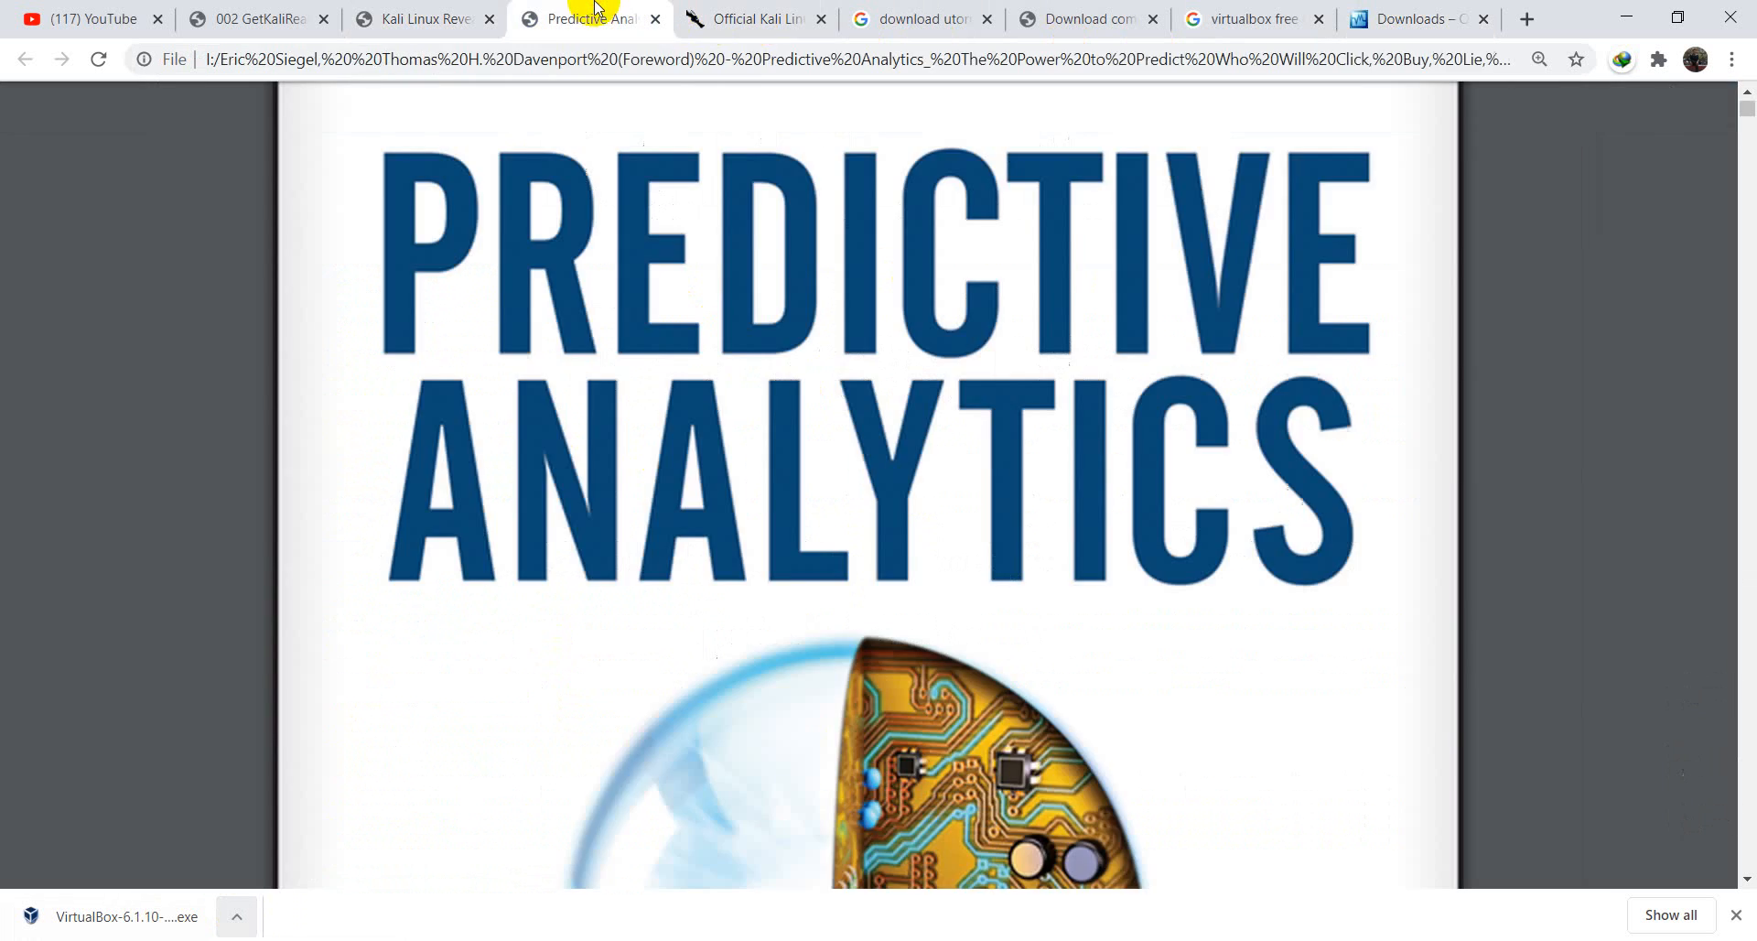
pyautogui.click(745, 13)
# - From Downloads > Download Kali Linux, torrent the 64-Bit Installer 2020.2 image and bring up the VM box folder
pyautogui.click(381, 58)
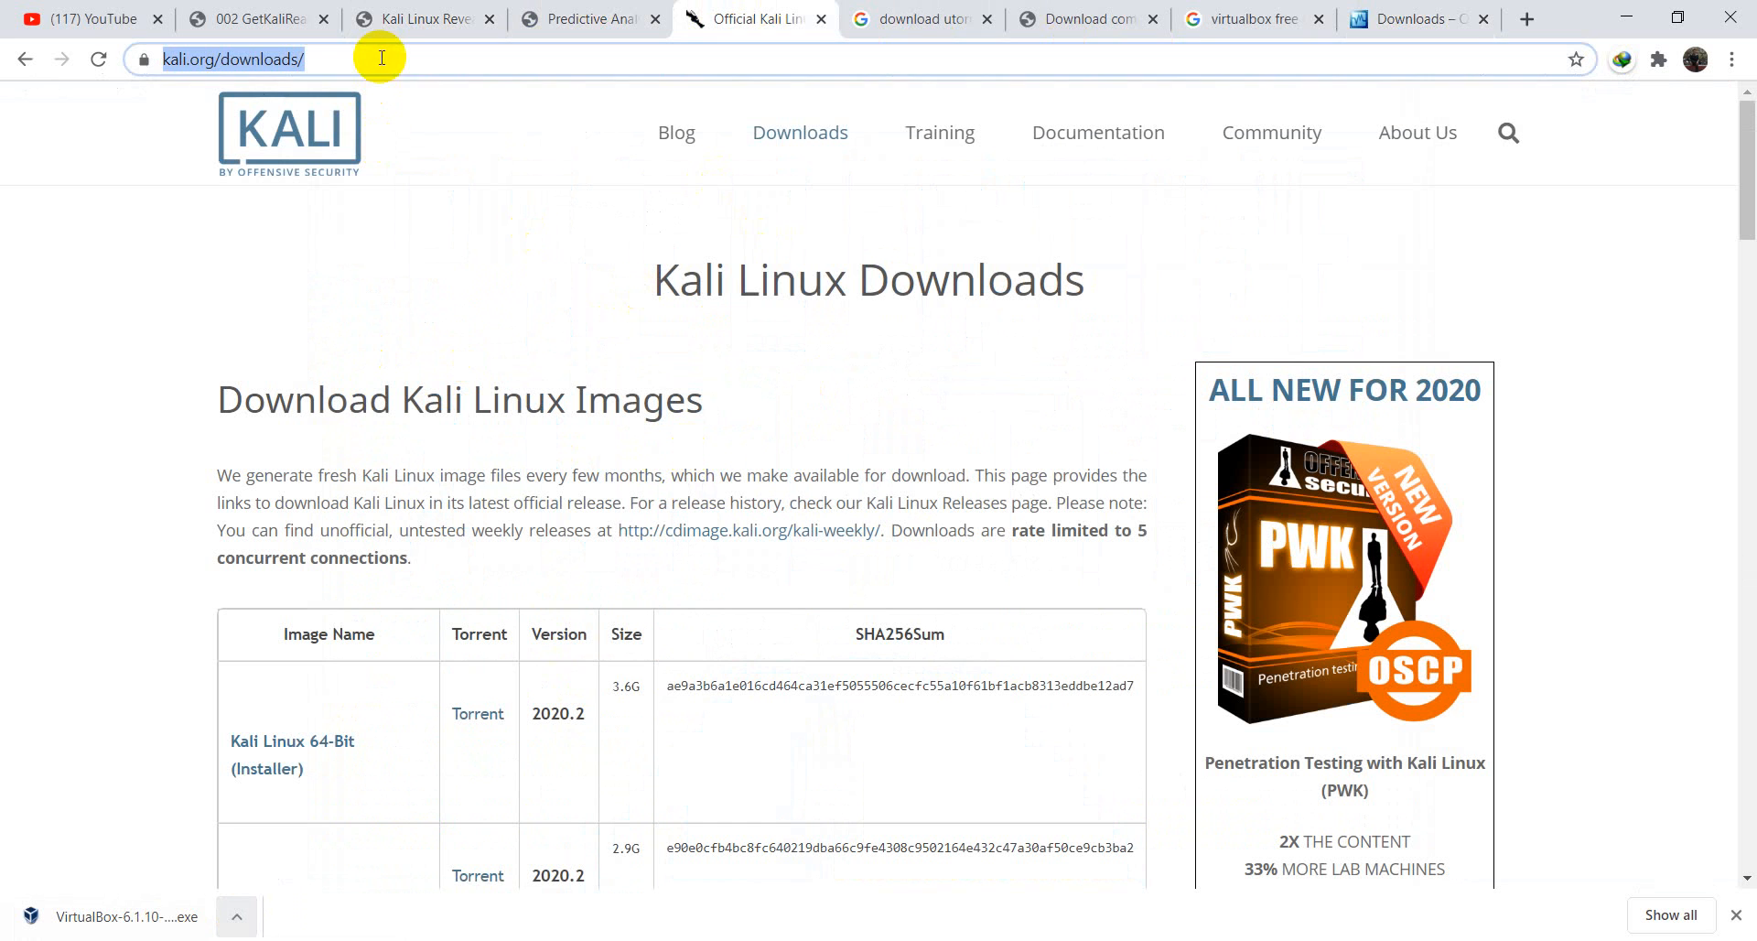
pyautogui.click(785, 130)
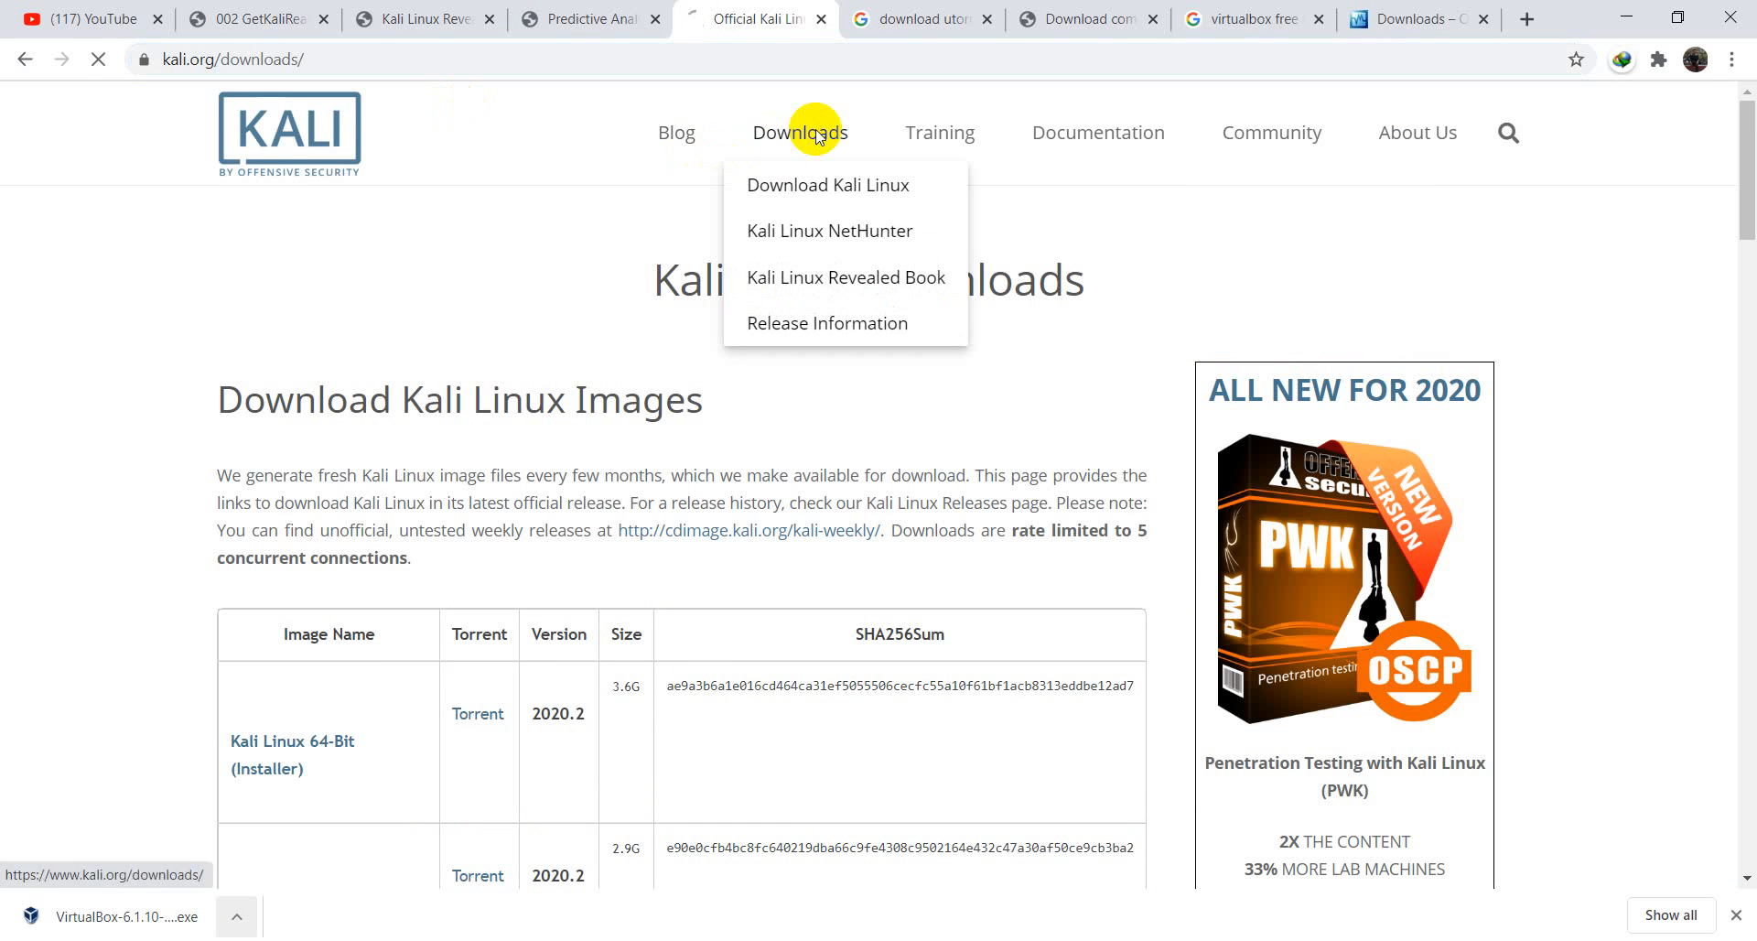
pyautogui.click(867, 186)
pyautogui.scroll(-1, 618, 606)
pyautogui.scroll(-2, 618, 606)
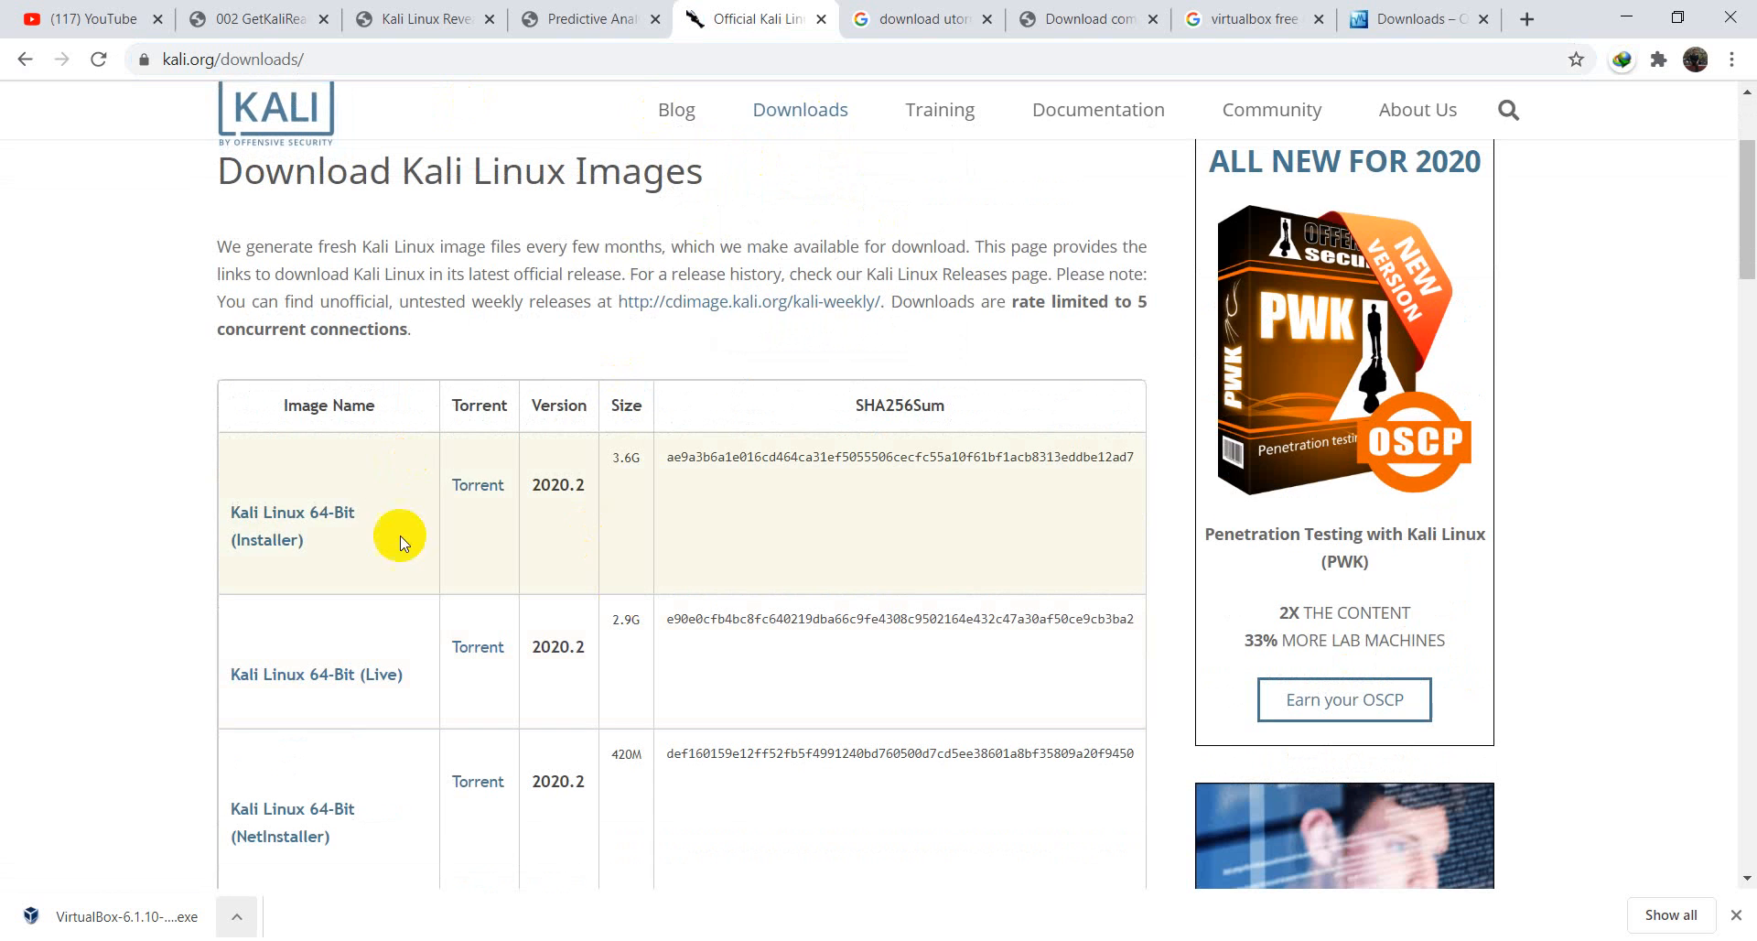
pyautogui.click(490, 500)
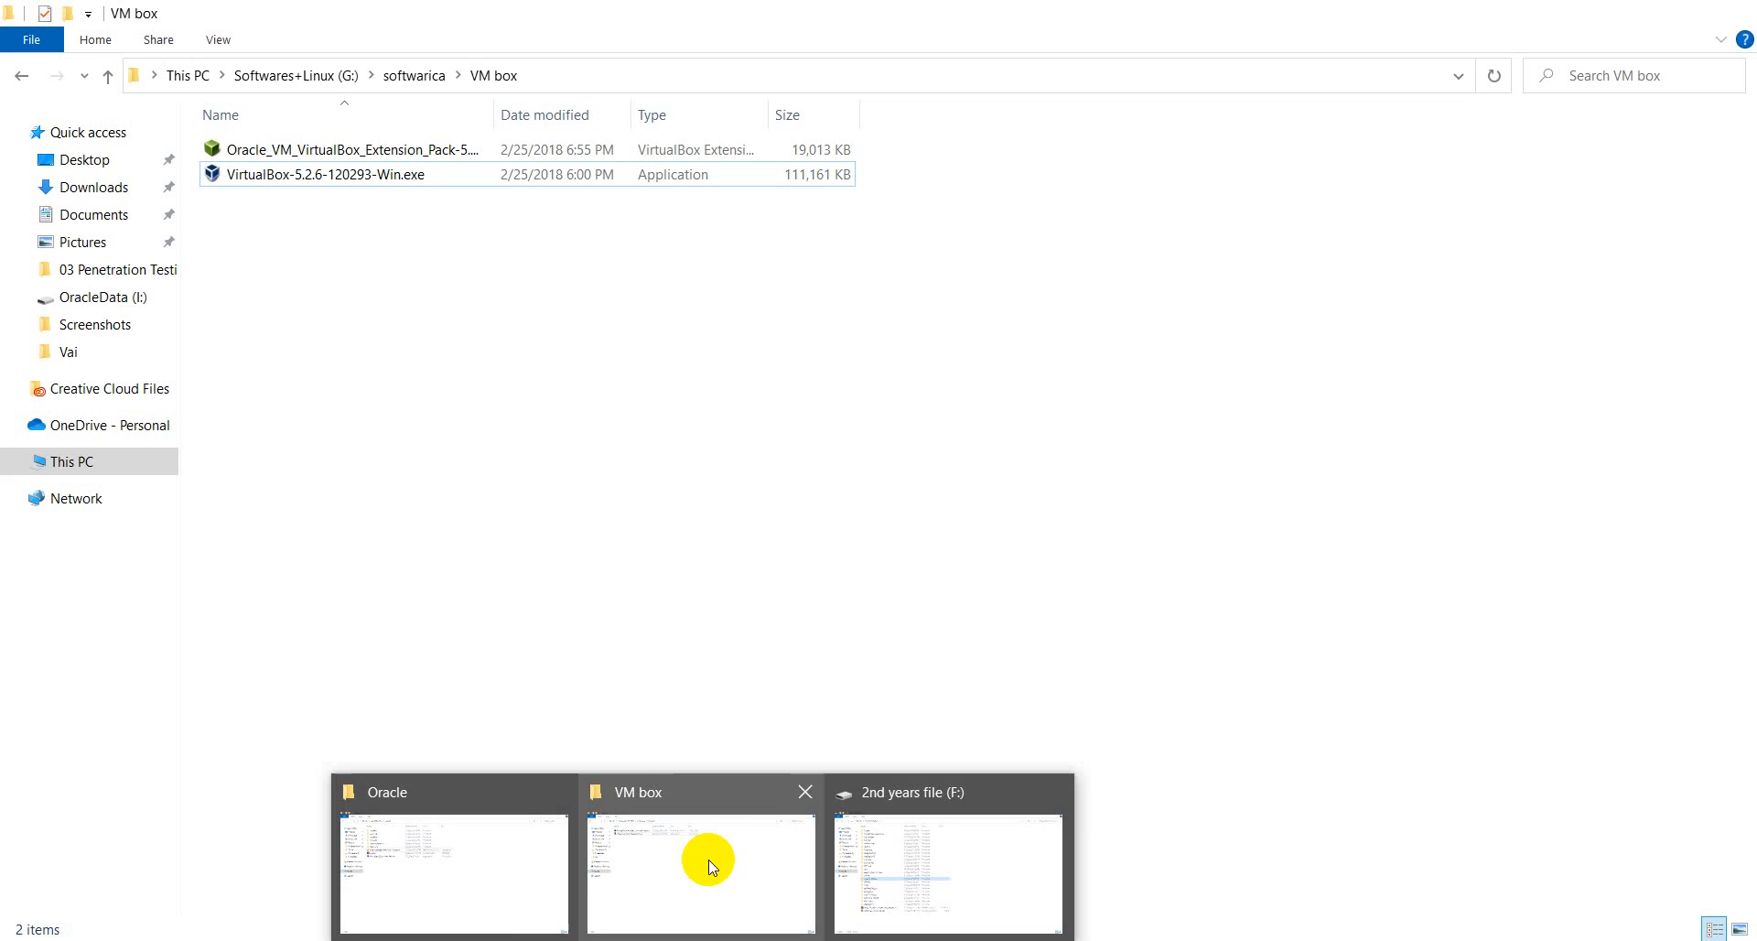
pyautogui.click(706, 860)
# - Select and deselect the VirtualBox-5.2.6 installer, then minimize the VM box folder window
pyautogui.click(360, 181)
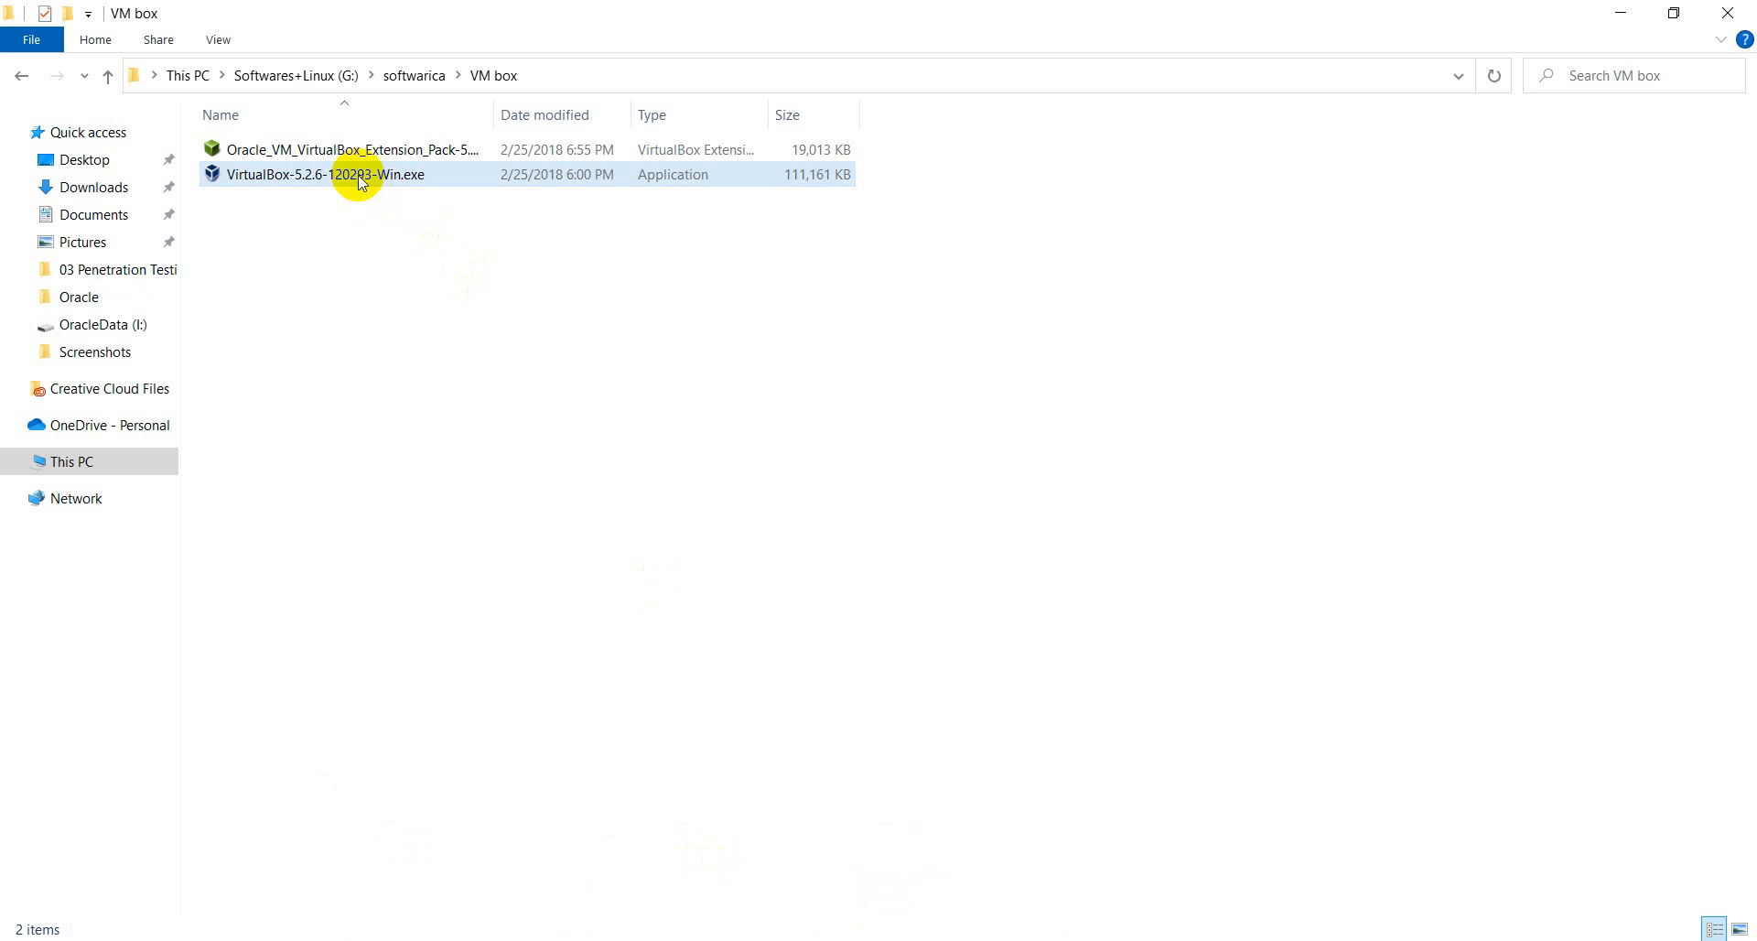
pyautogui.click(374, 286)
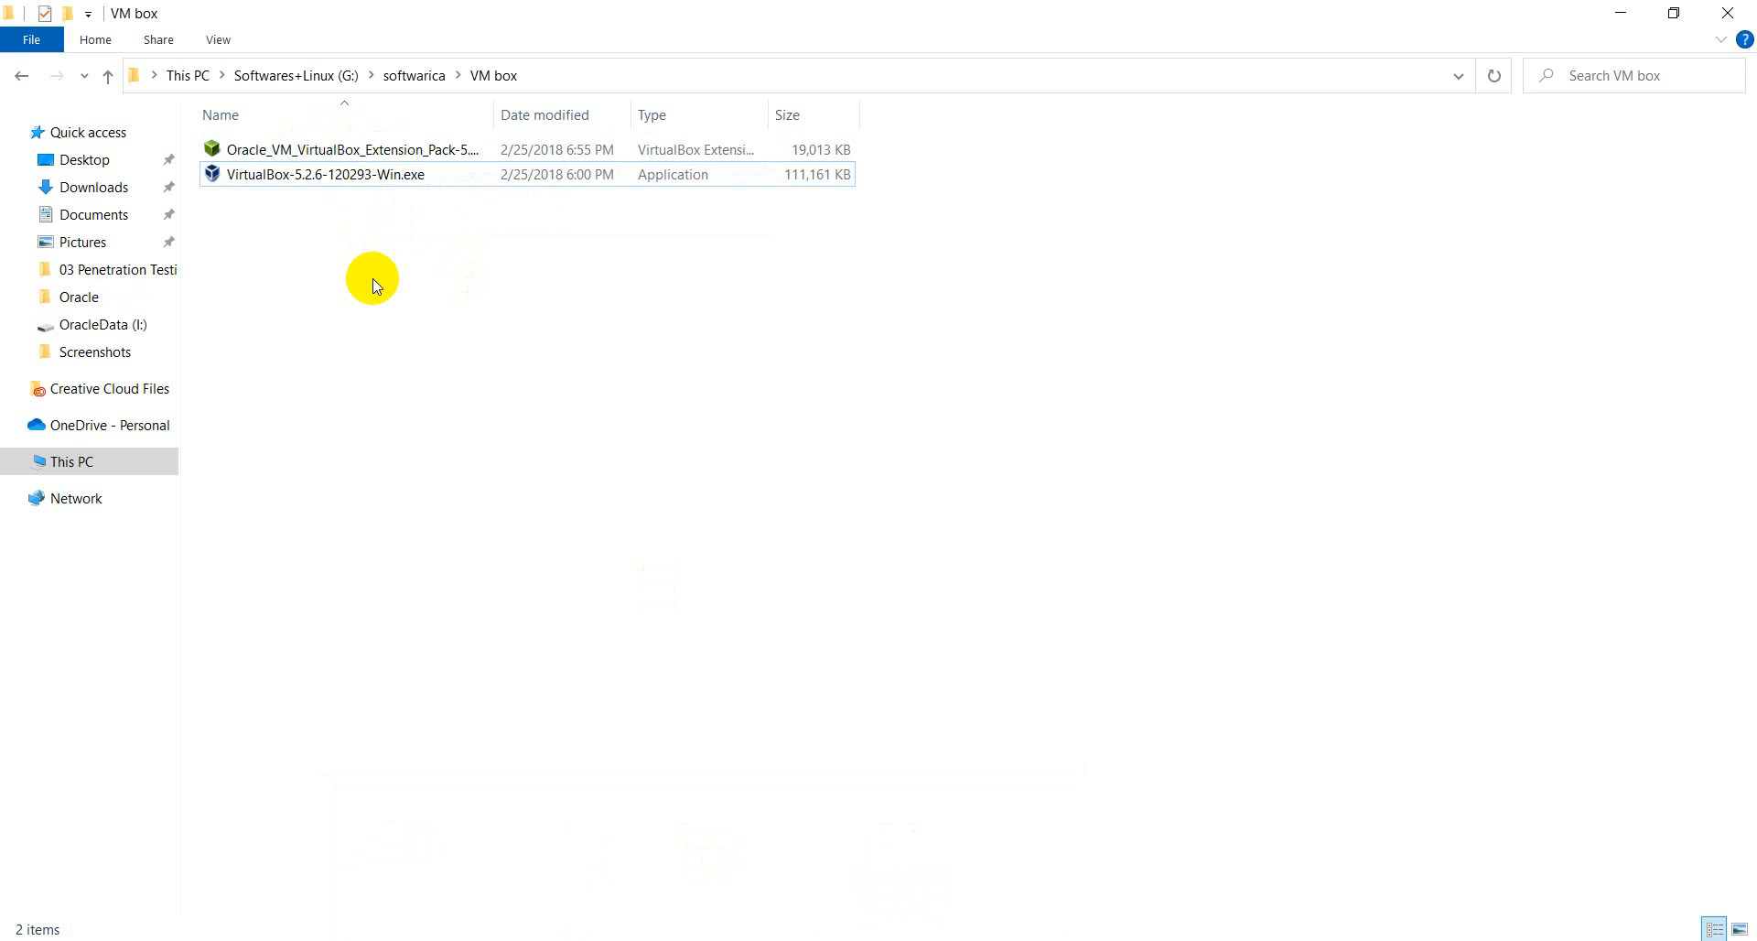
pyautogui.click(1627, 12)
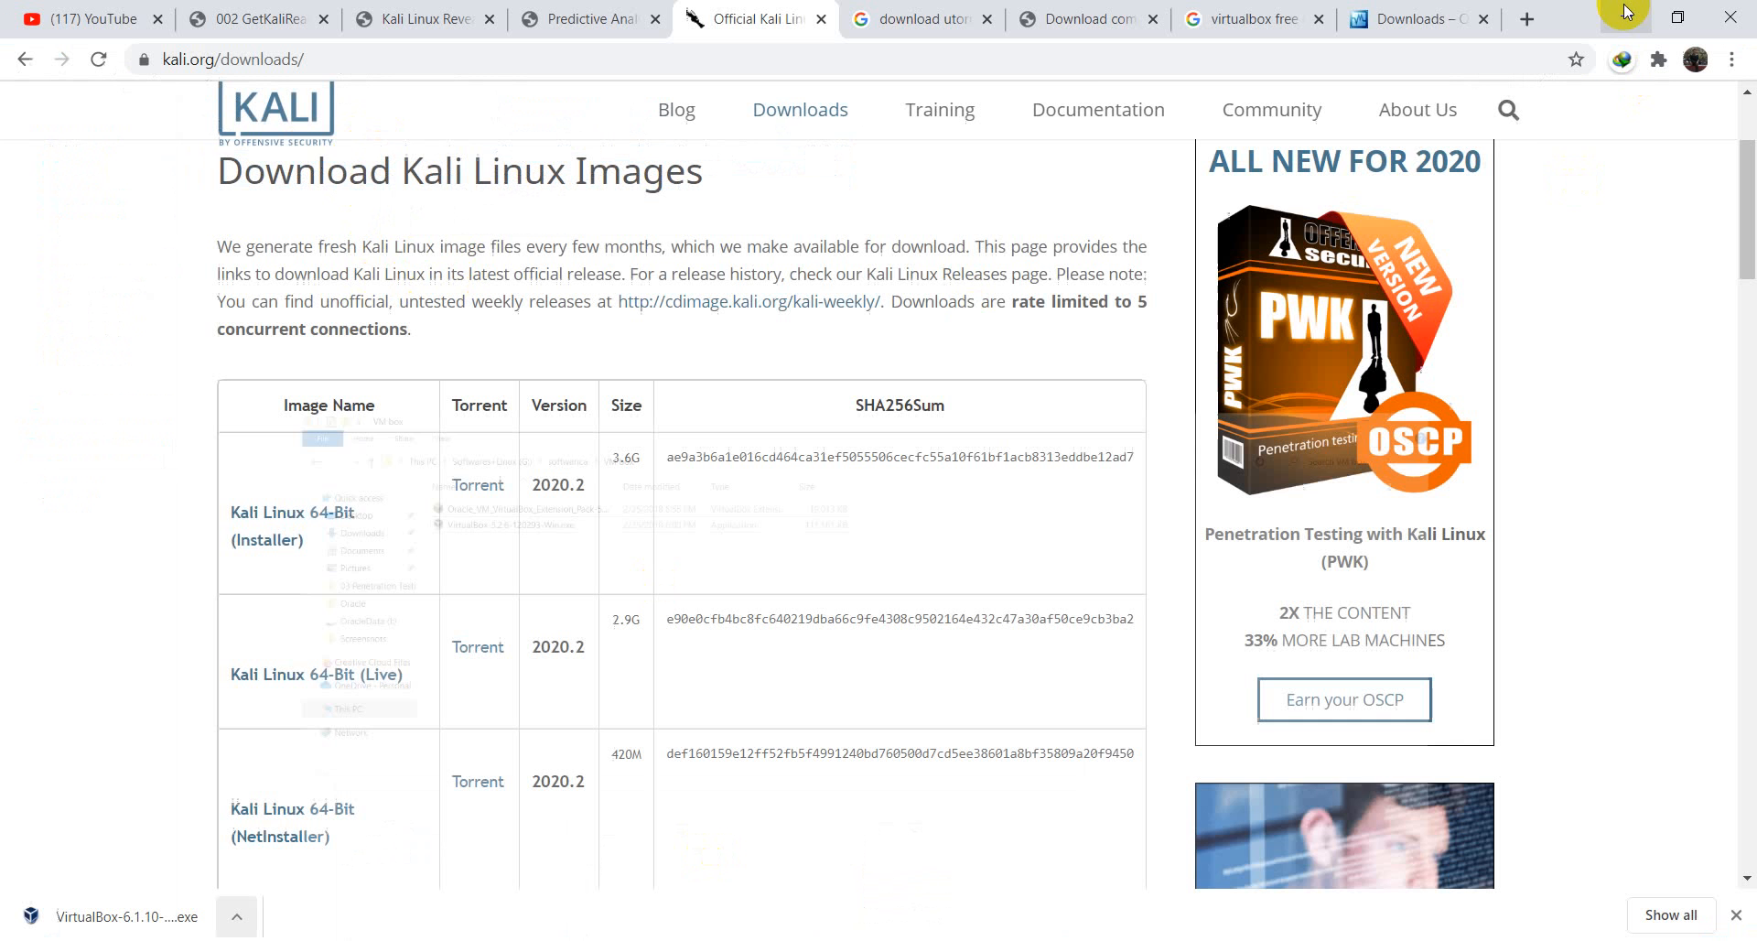
# - Cycle through the Chrome tabs back to VirtualBox downloads, then minimize the browser
pyautogui.click(1375, 12)
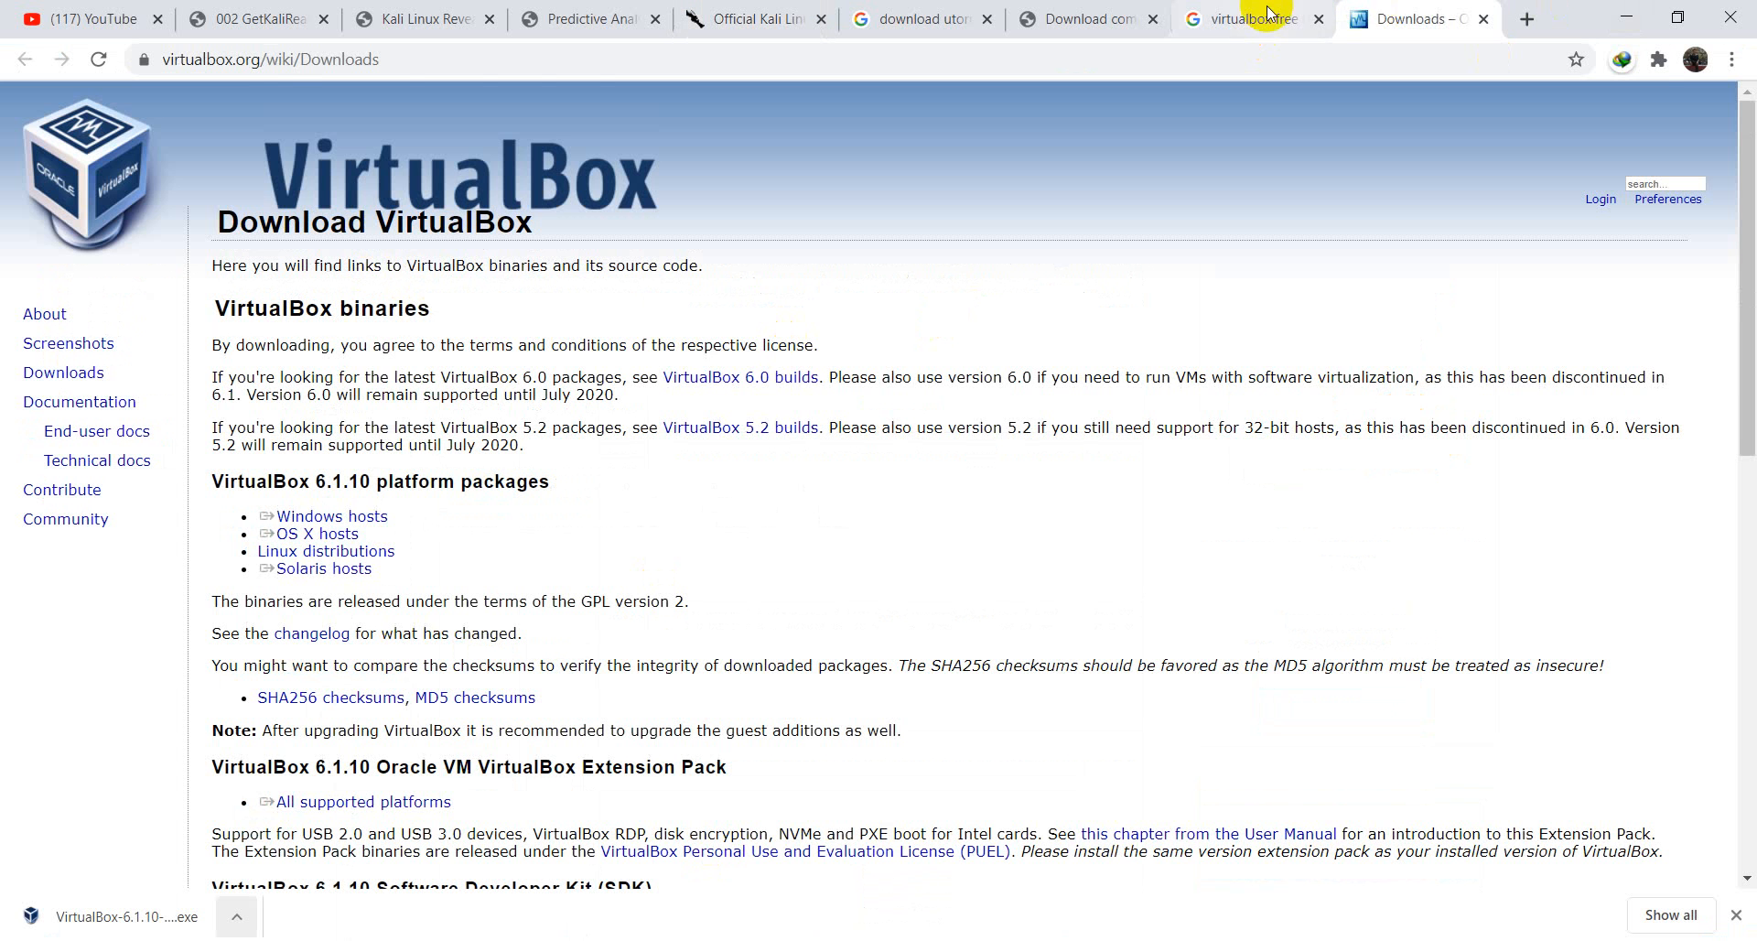
pyautogui.click(1304, 13)
pyautogui.click(1113, 12)
pyautogui.click(1226, 13)
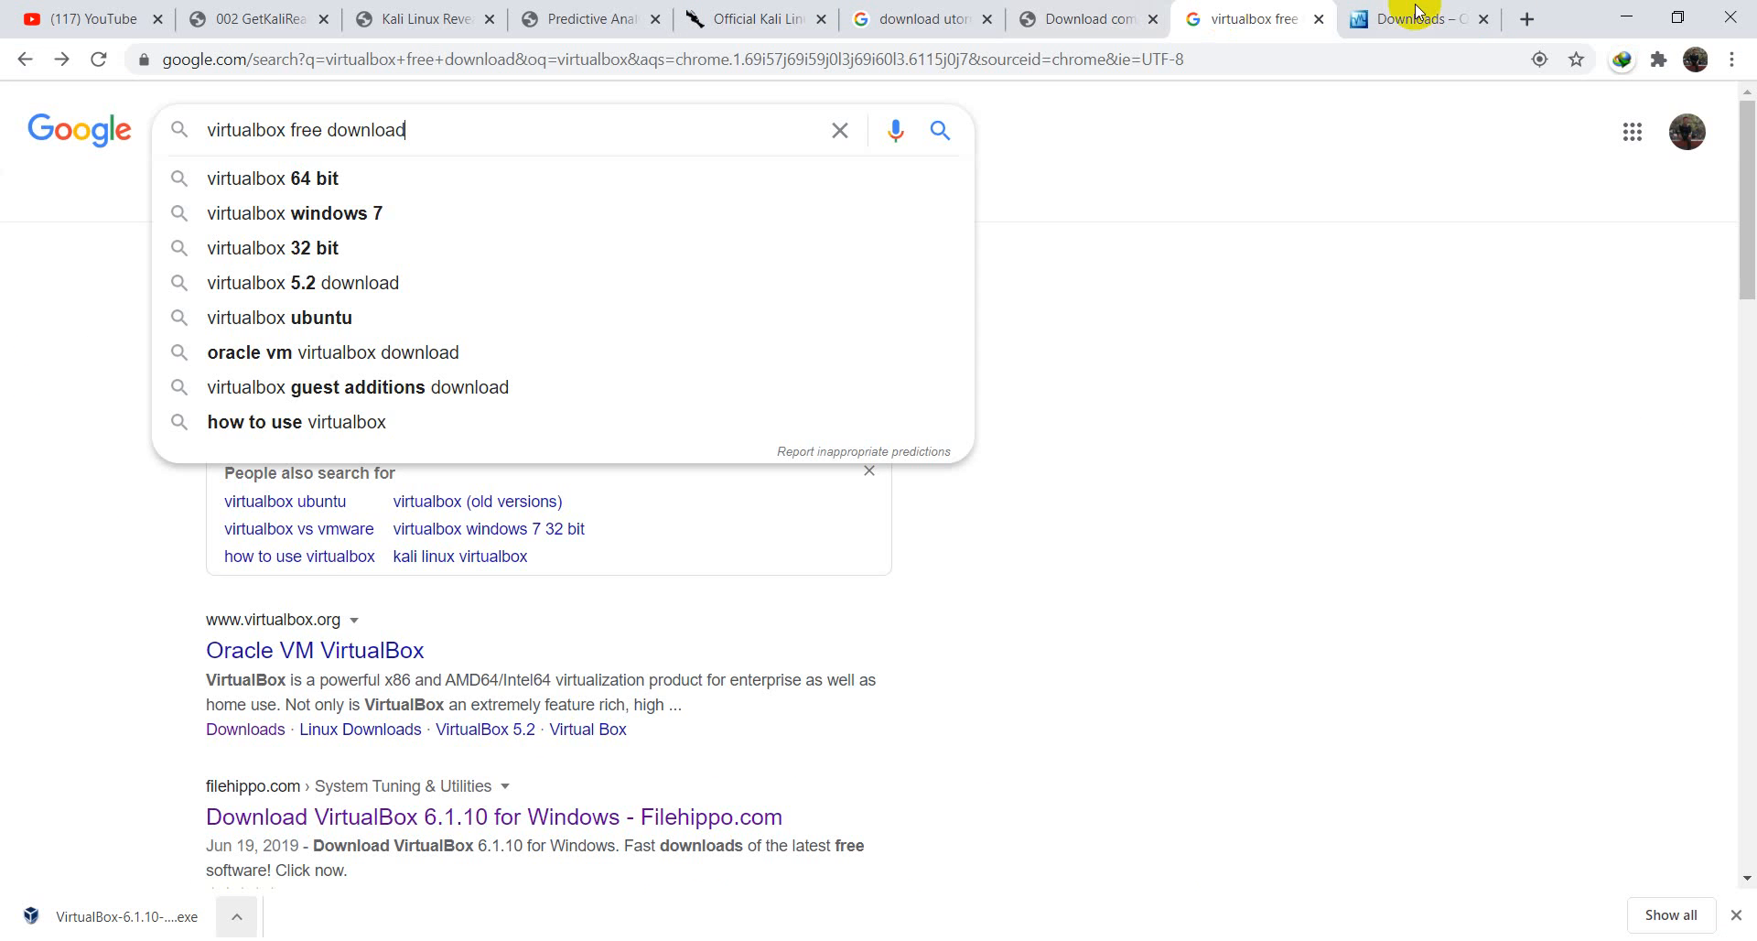
pyautogui.click(1403, 13)
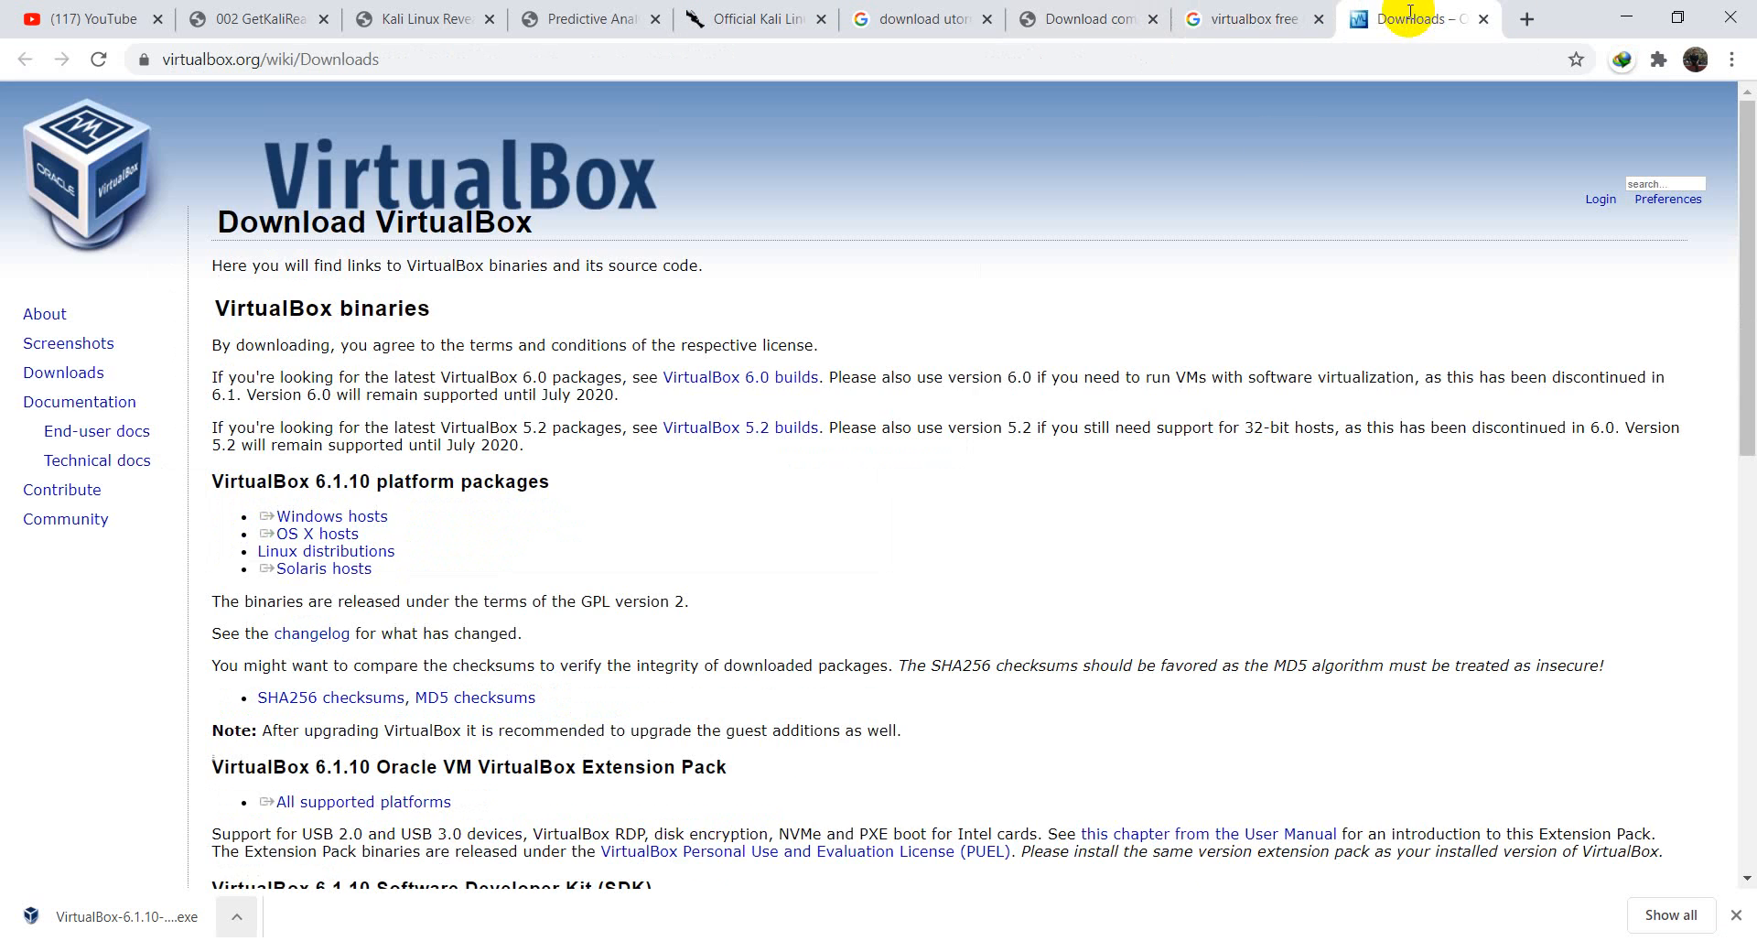
pyautogui.click(1622, 20)
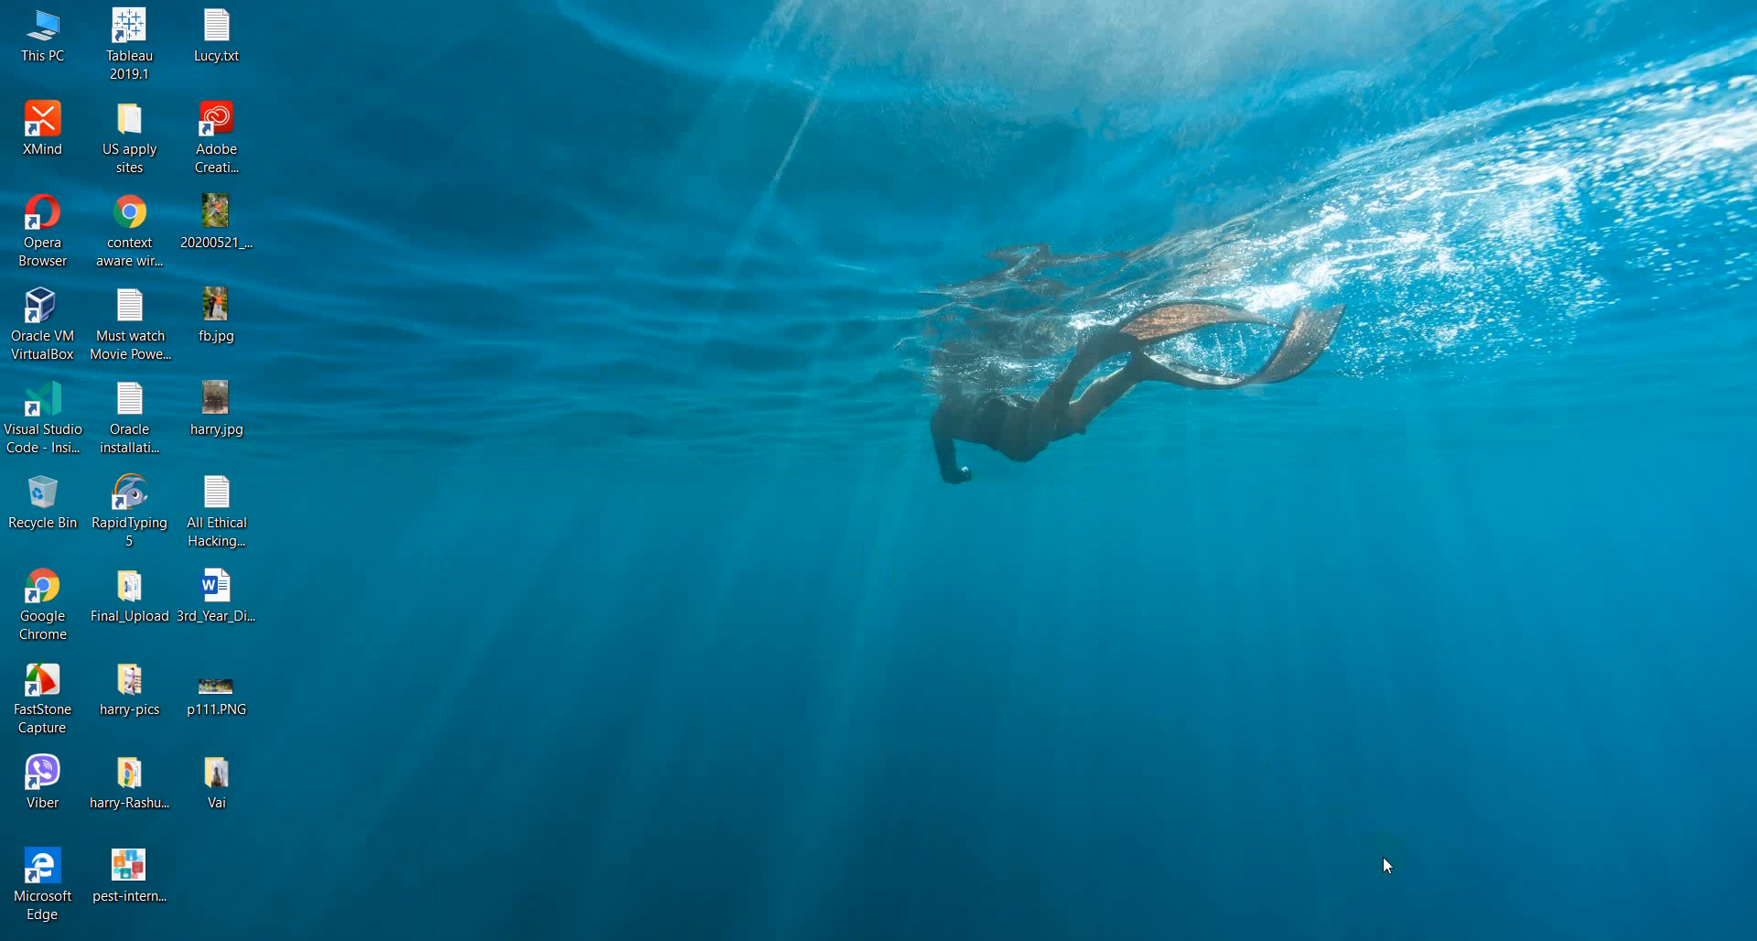
# - Launch VirtualBox Manager from the taskbar and start a new virtual machine
pyautogui.click(449, 393)
pyautogui.click(1156, 939)
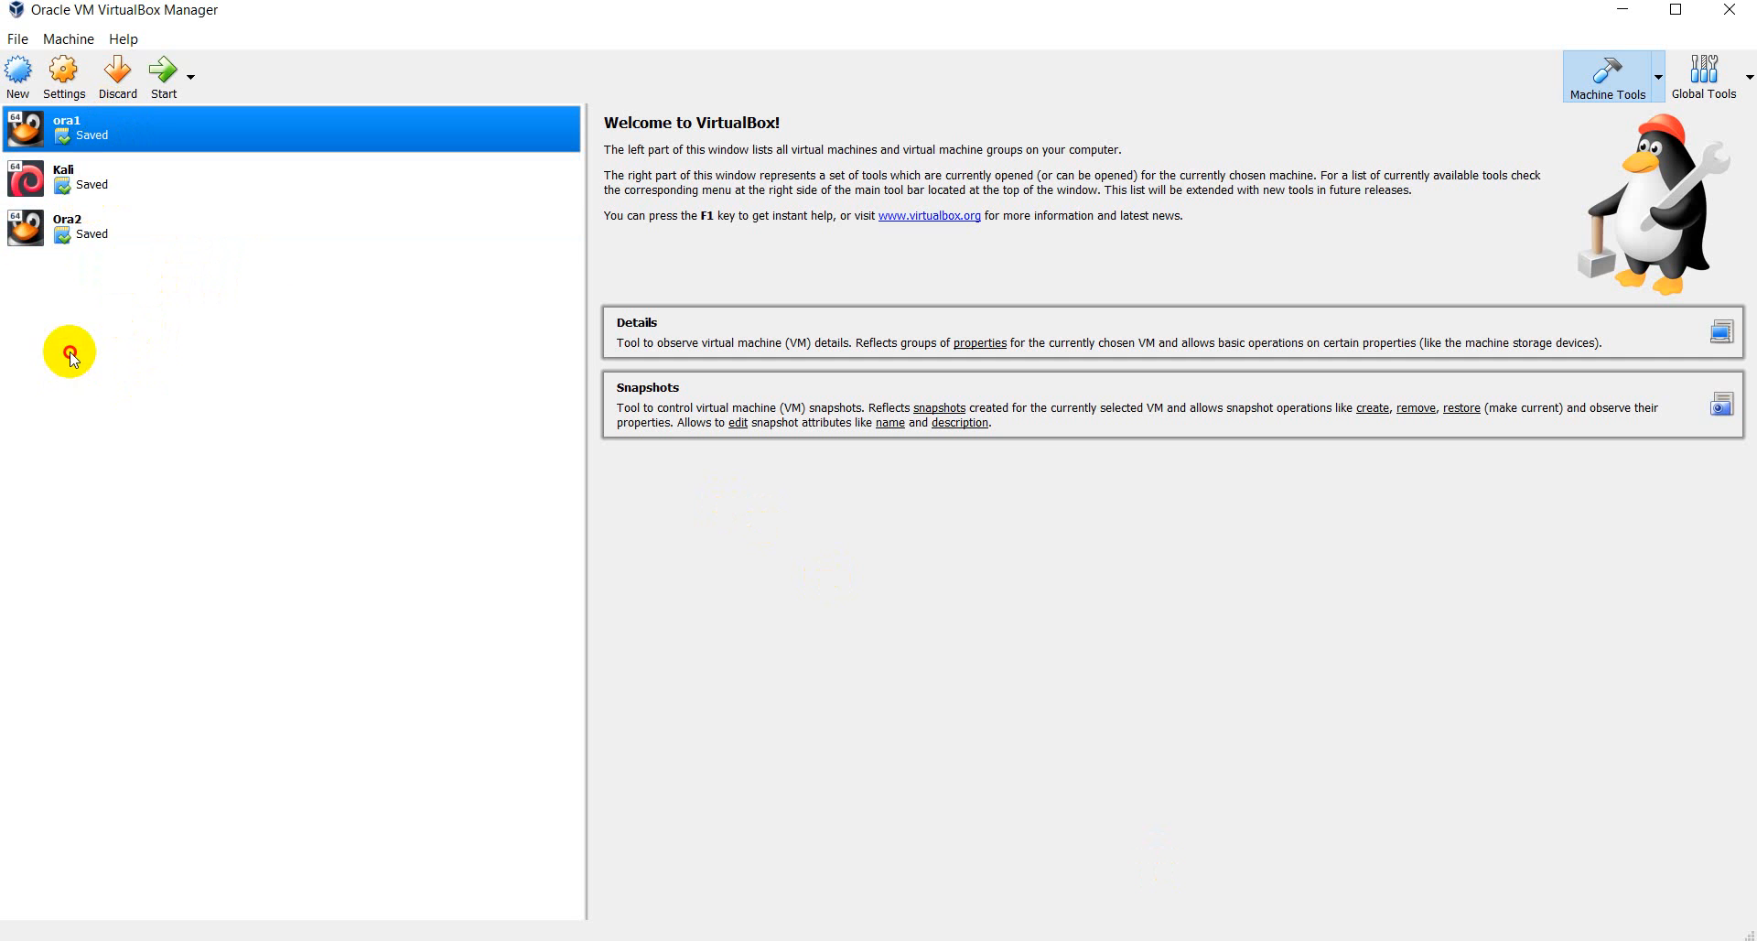
pyautogui.click(15, 85)
# - Name the new machine Kali_2020 and set its Type to Linux
pyautogui.moveTo(894, 275); pyautogui.dragTo(906, 229)
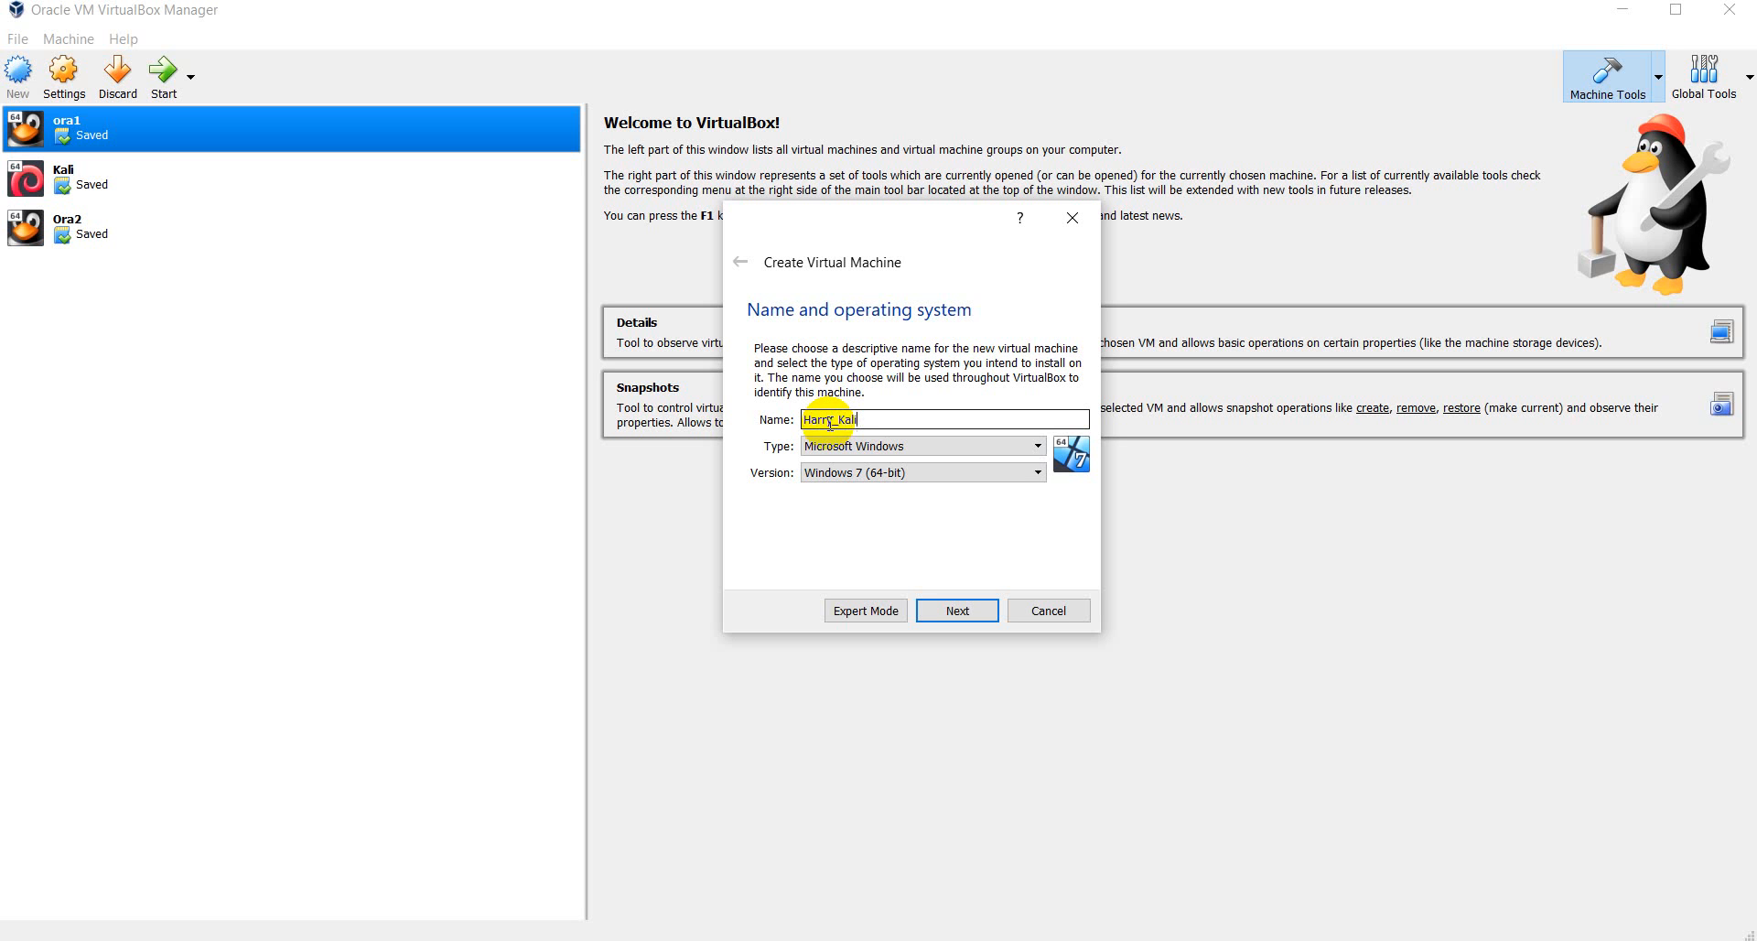
pyautogui.moveTo(889, 422); pyautogui.dragTo(783, 413)
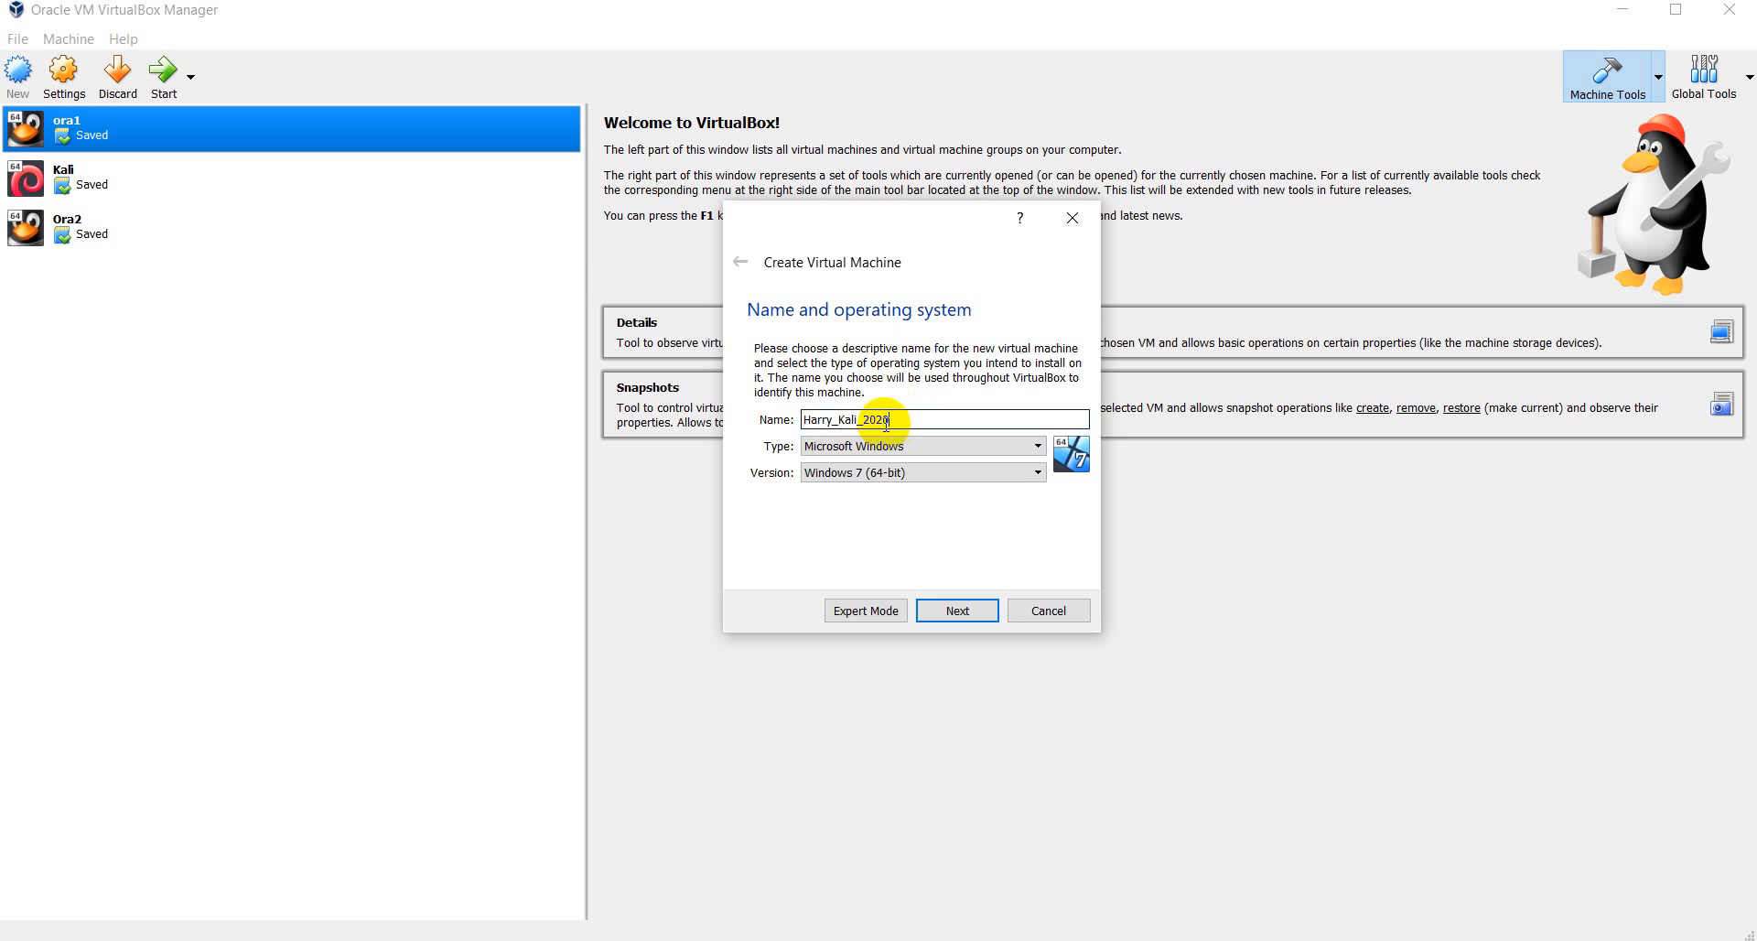
pyautogui.click(1008, 446)
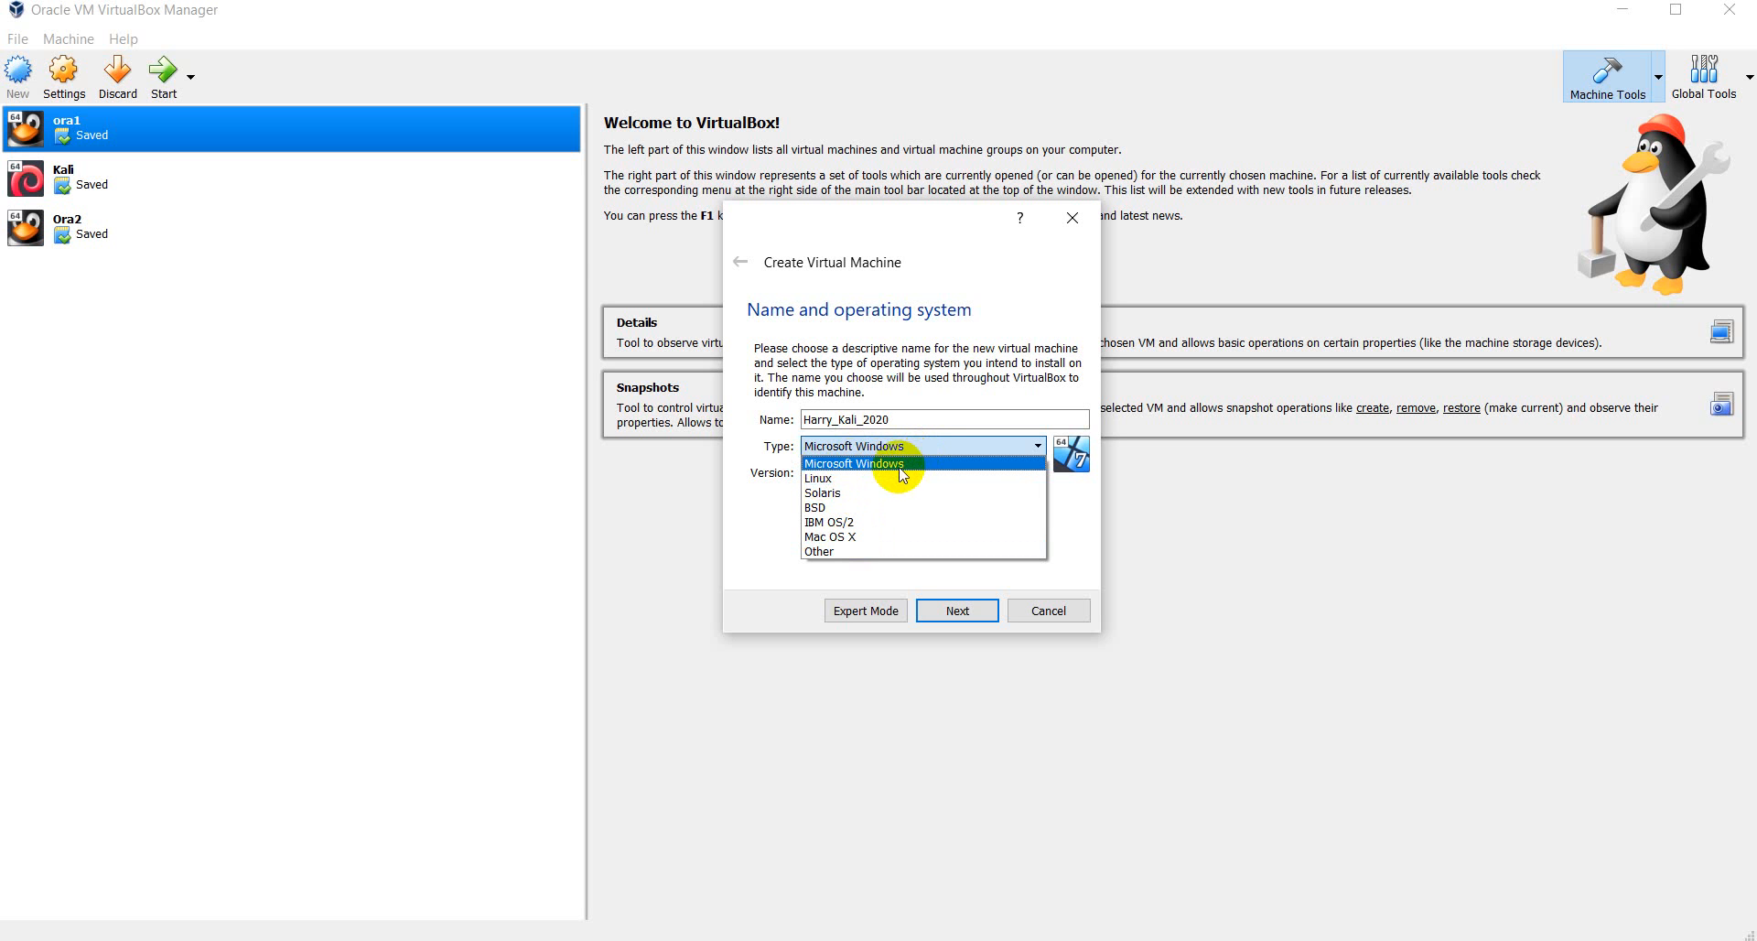
pyautogui.click(839, 480)
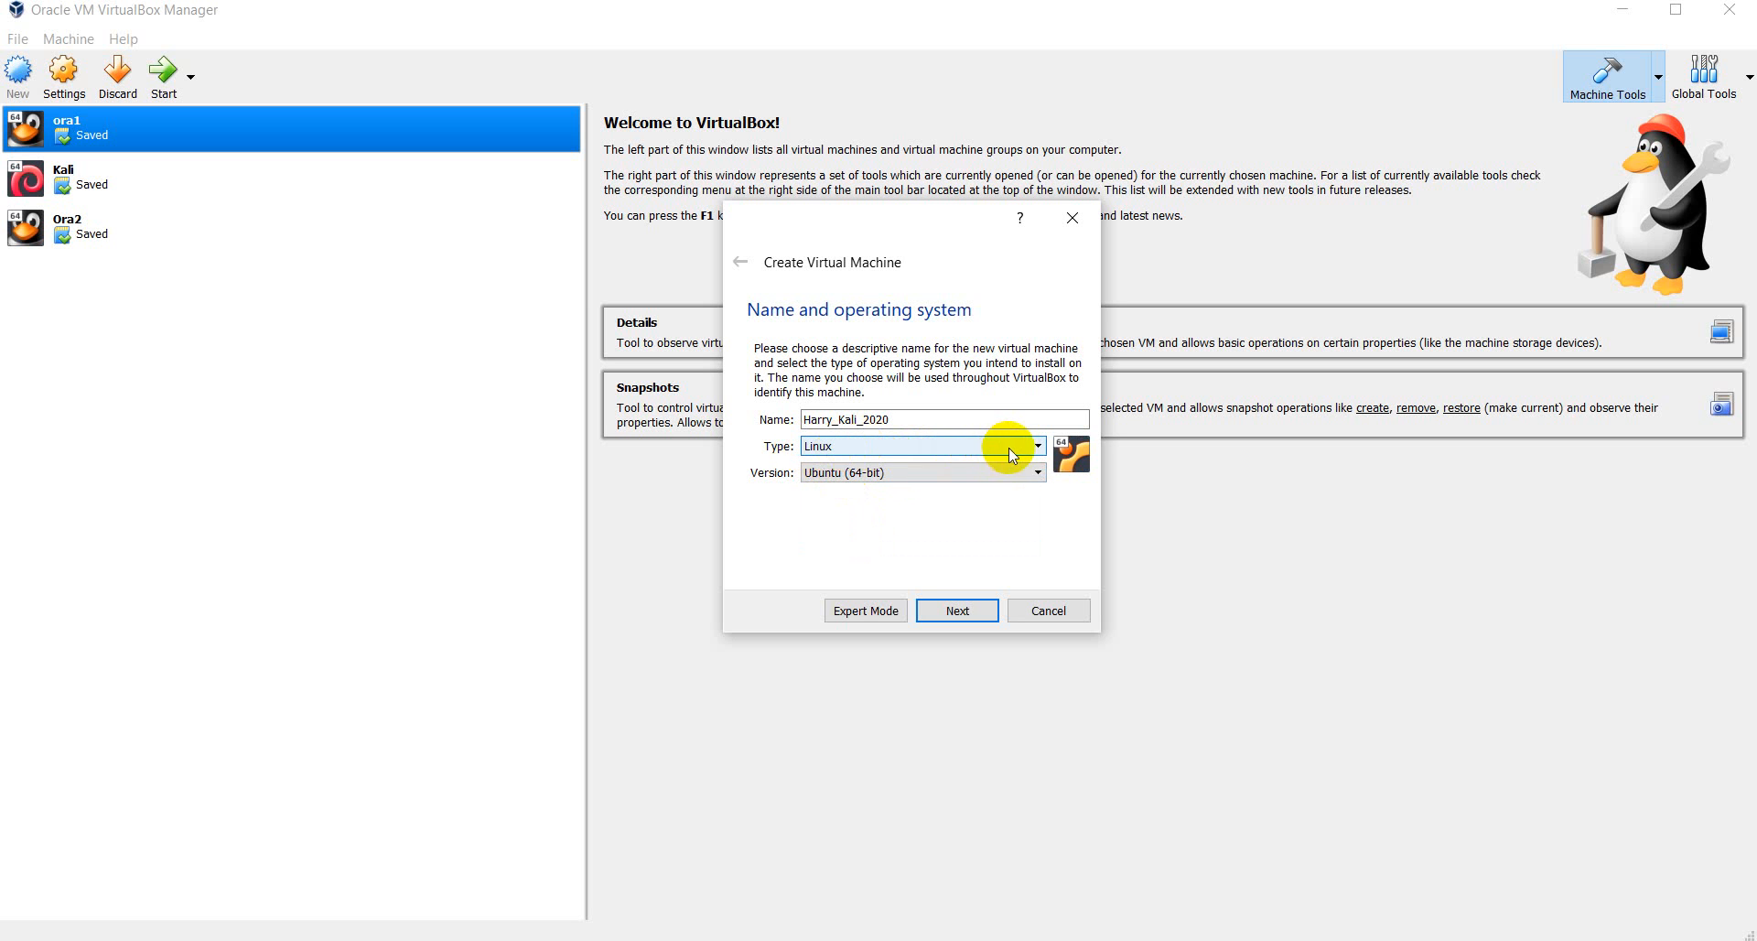
pyautogui.click(1011, 448)
pyautogui.click(1010, 447)
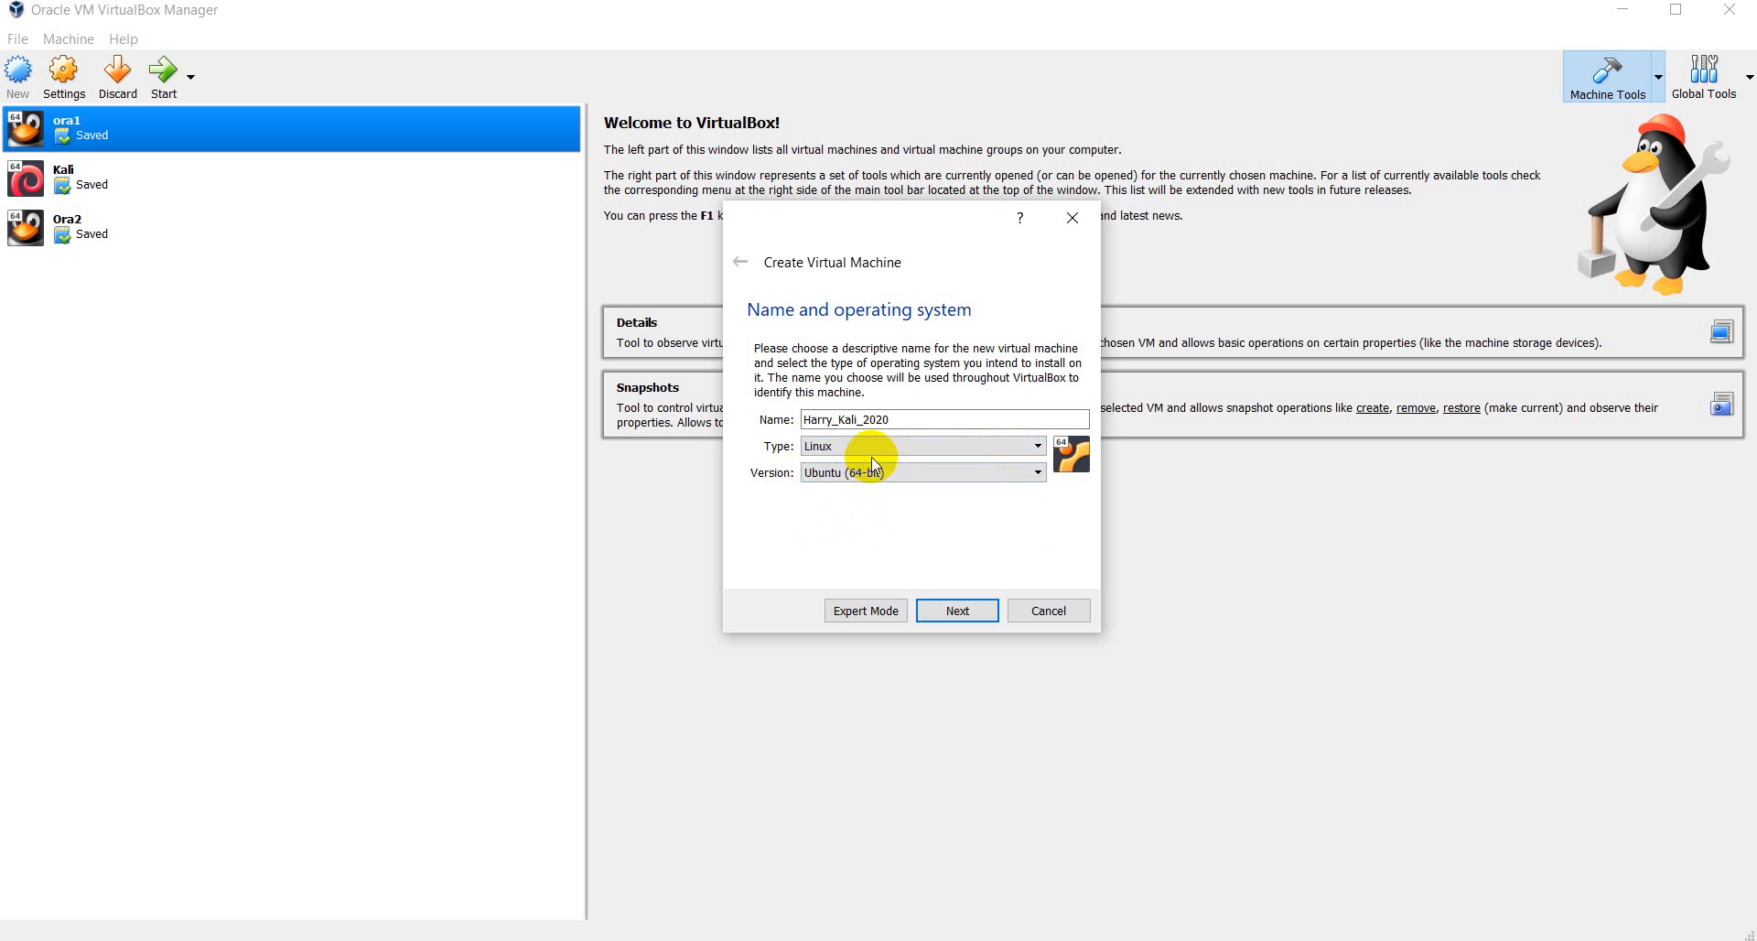
# - Set the Version to Debian (64-bit)
pyautogui.click(1036, 473)
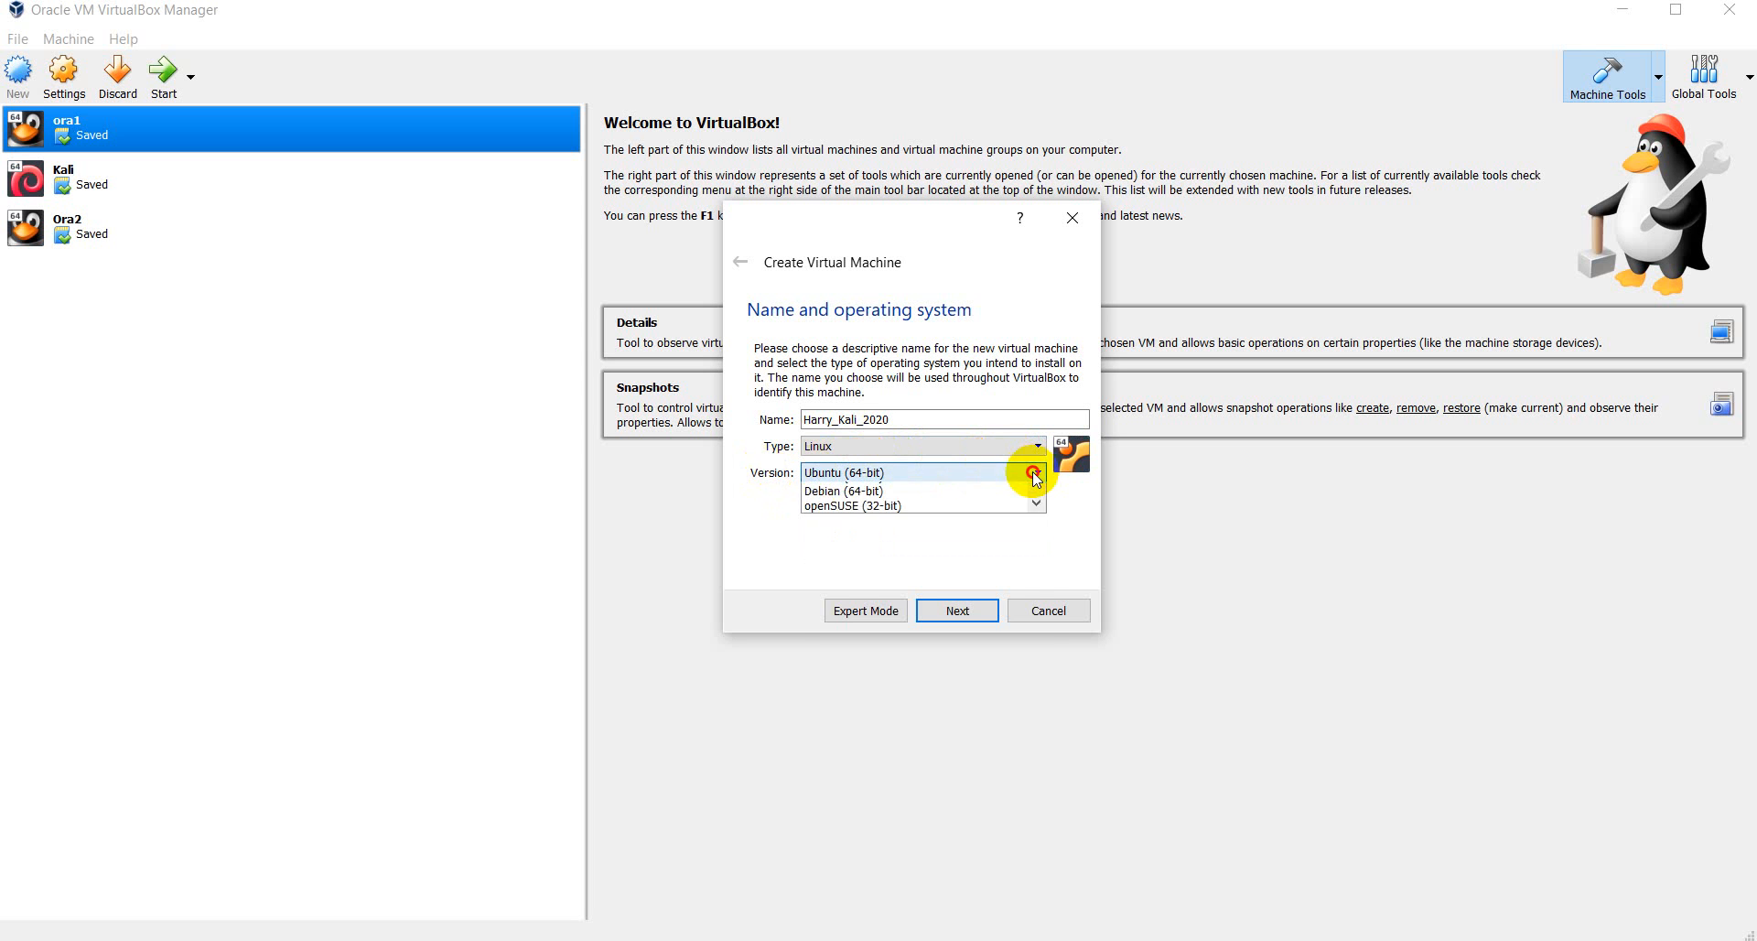
pyautogui.scroll(-2, 901, 549)
pyautogui.scroll(-1, 894, 542)
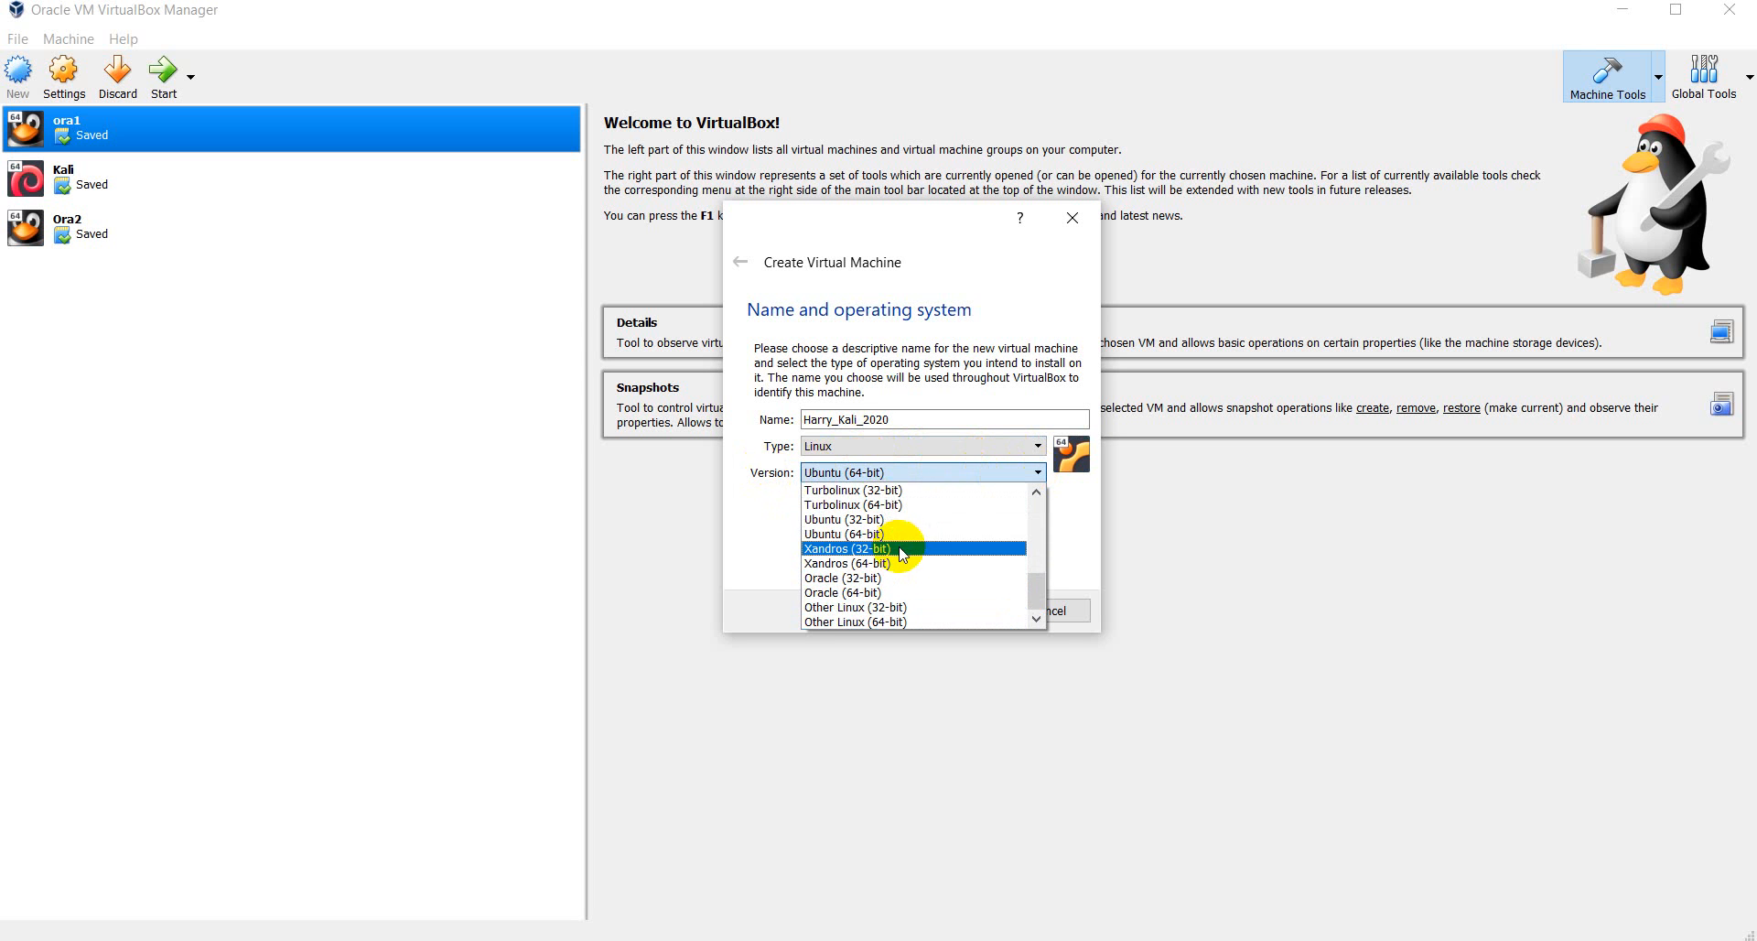
pyautogui.scroll(4, 882, 576)
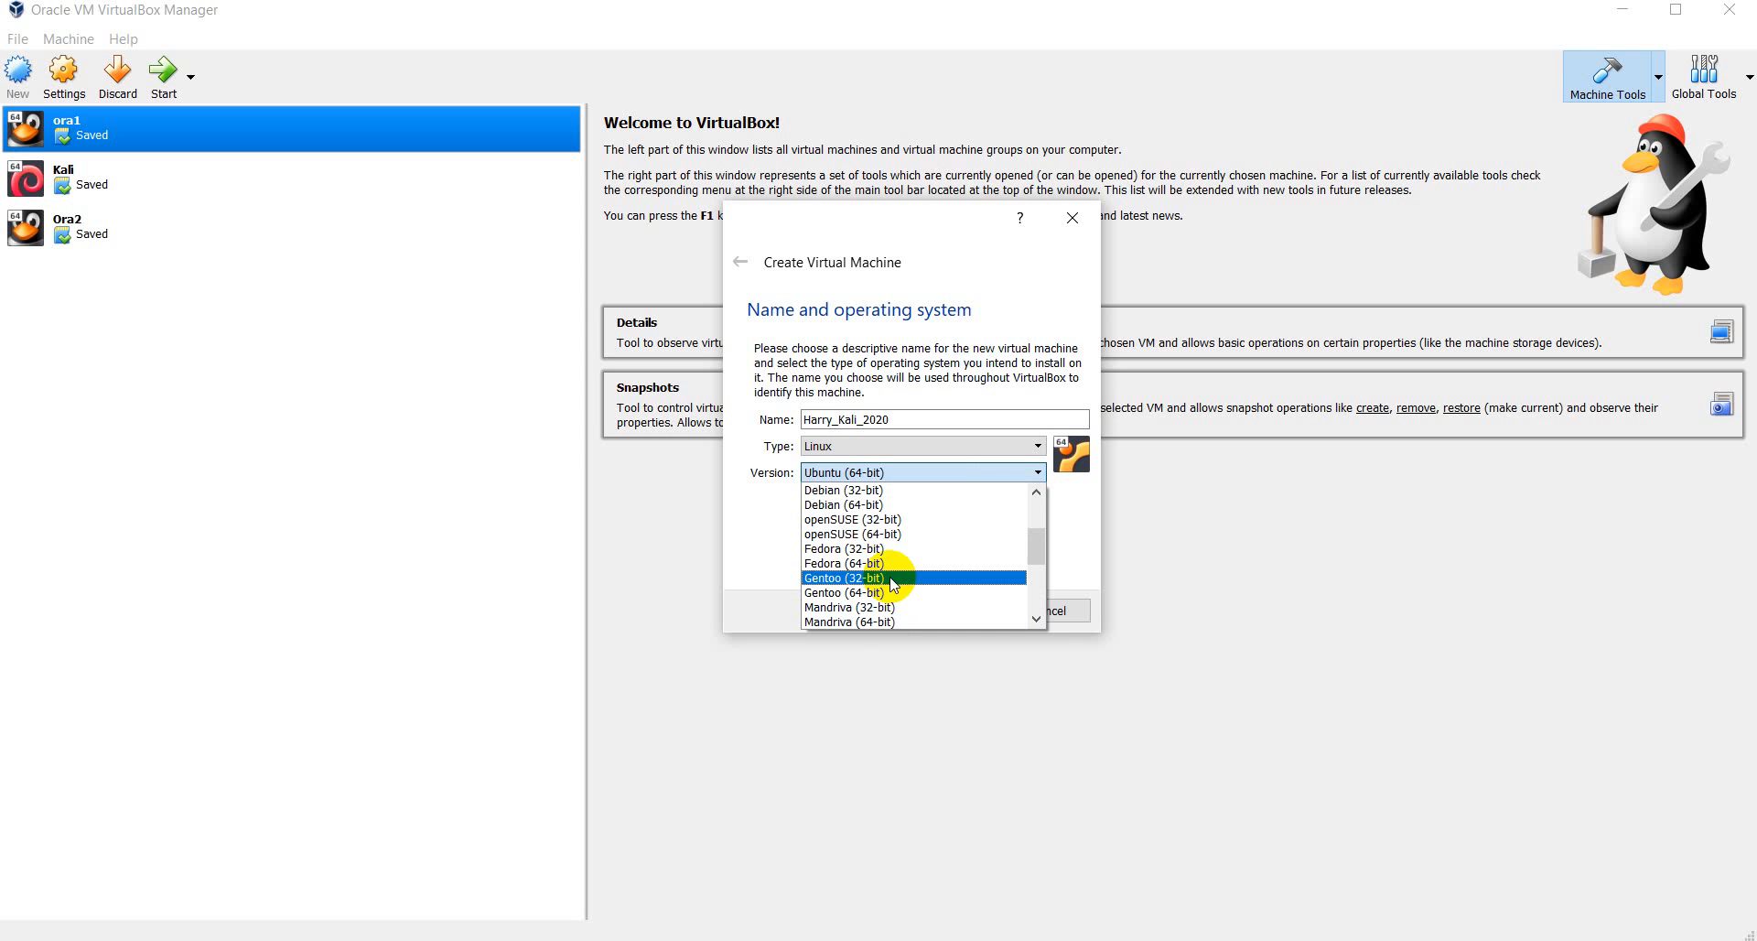
pyautogui.click(874, 504)
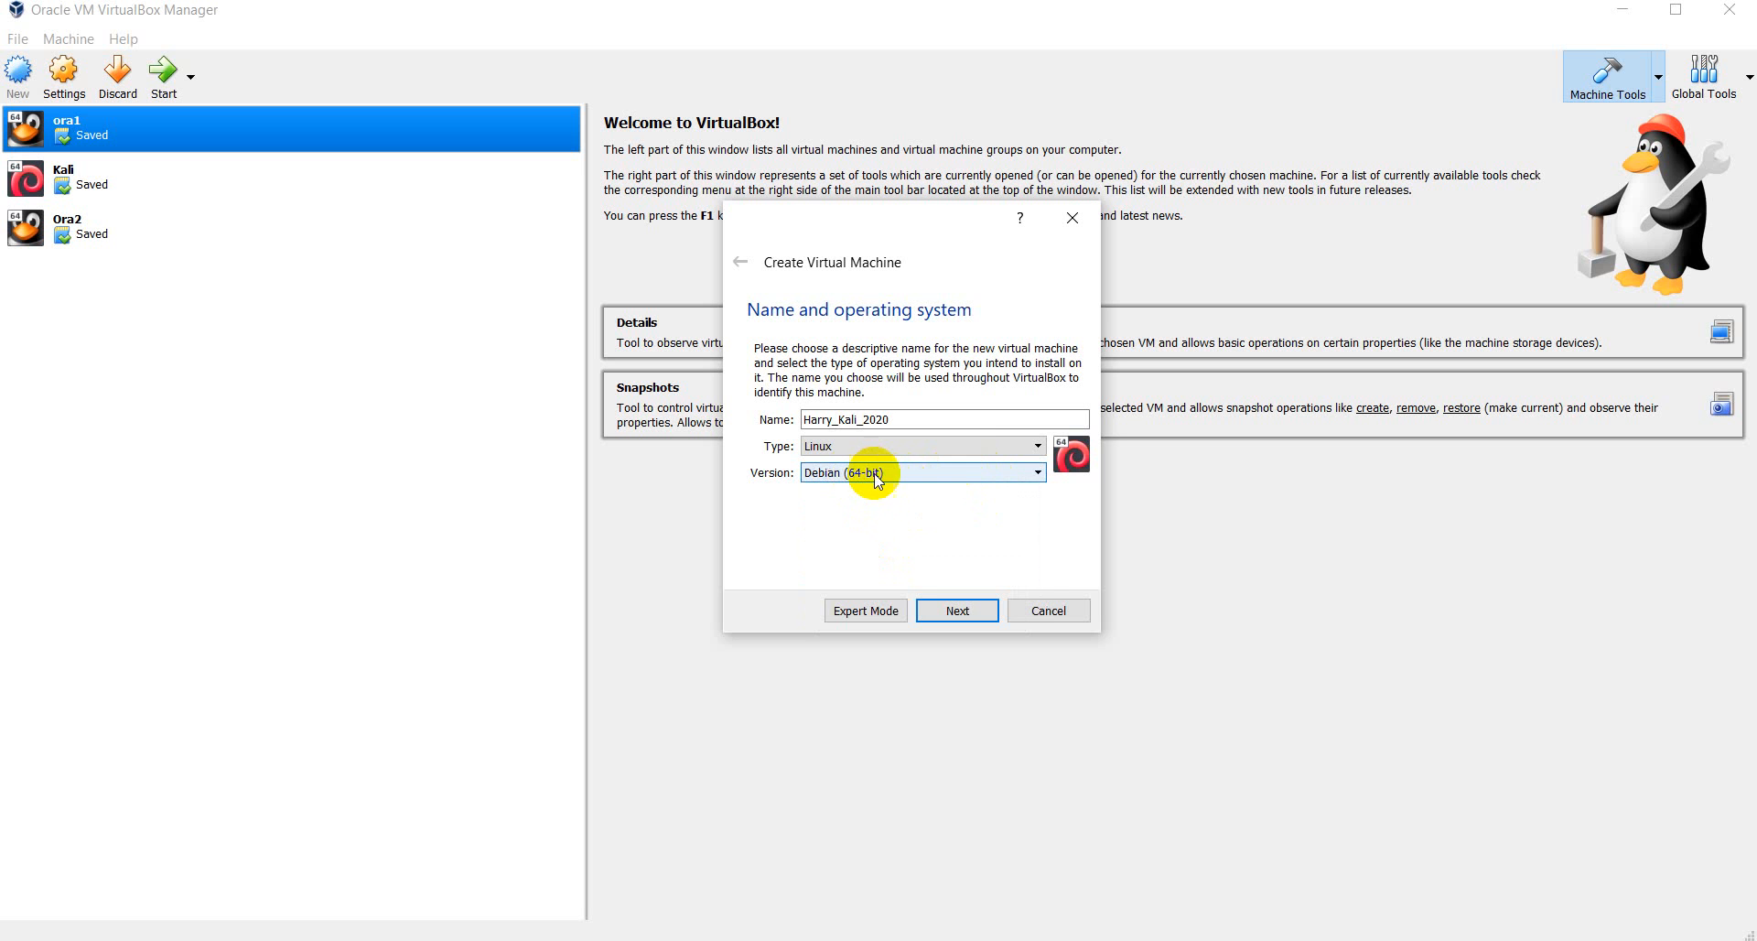
pyautogui.click(970, 472)
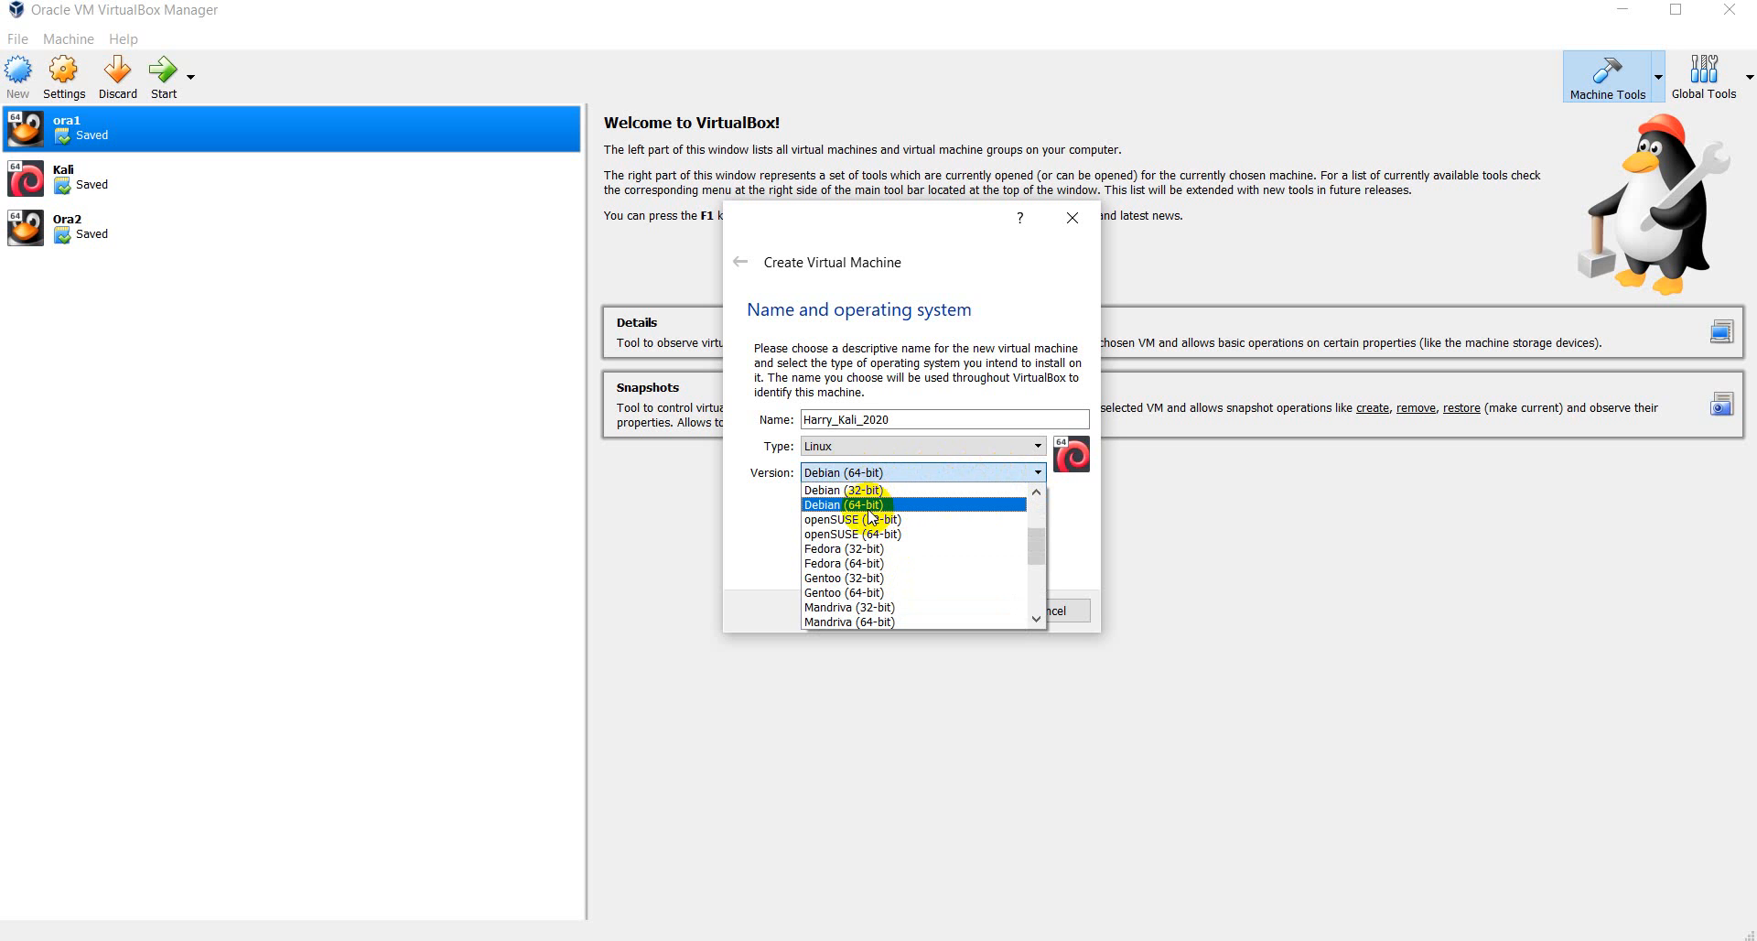
pyautogui.click(869, 506)
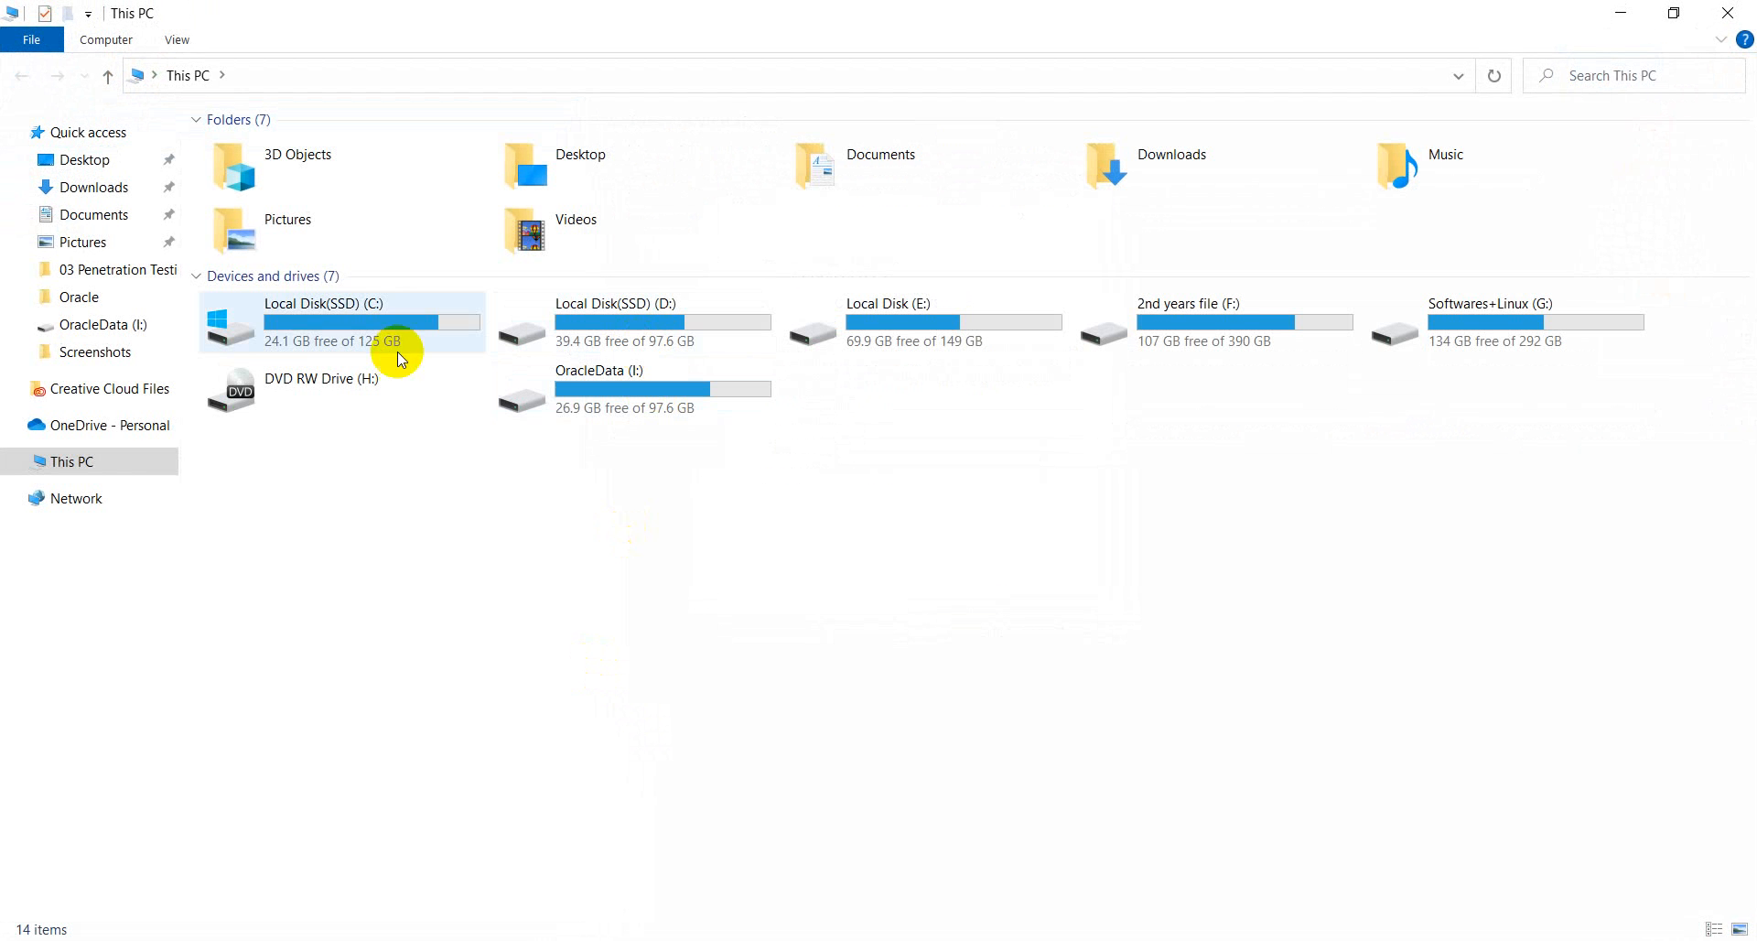
# - Check This PC's properties (64-bit Windows 10, 8.00 GB RAM), then close both windows
pyautogui.rightClick(117, 465)
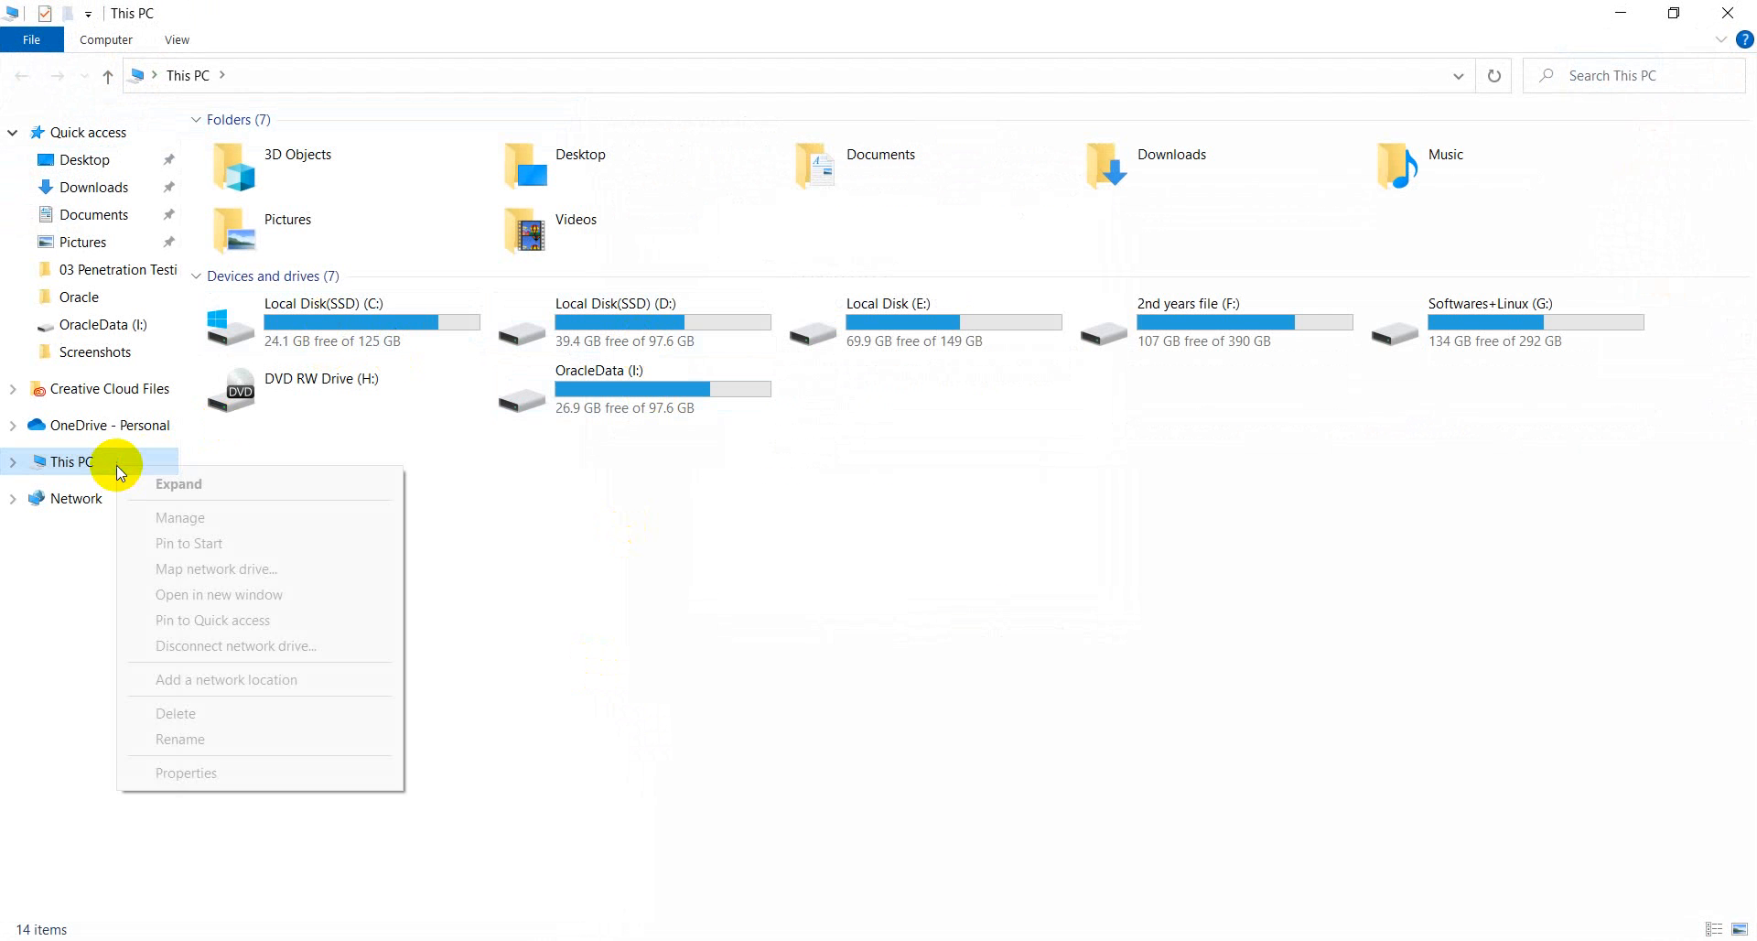
pyautogui.click(224, 764)
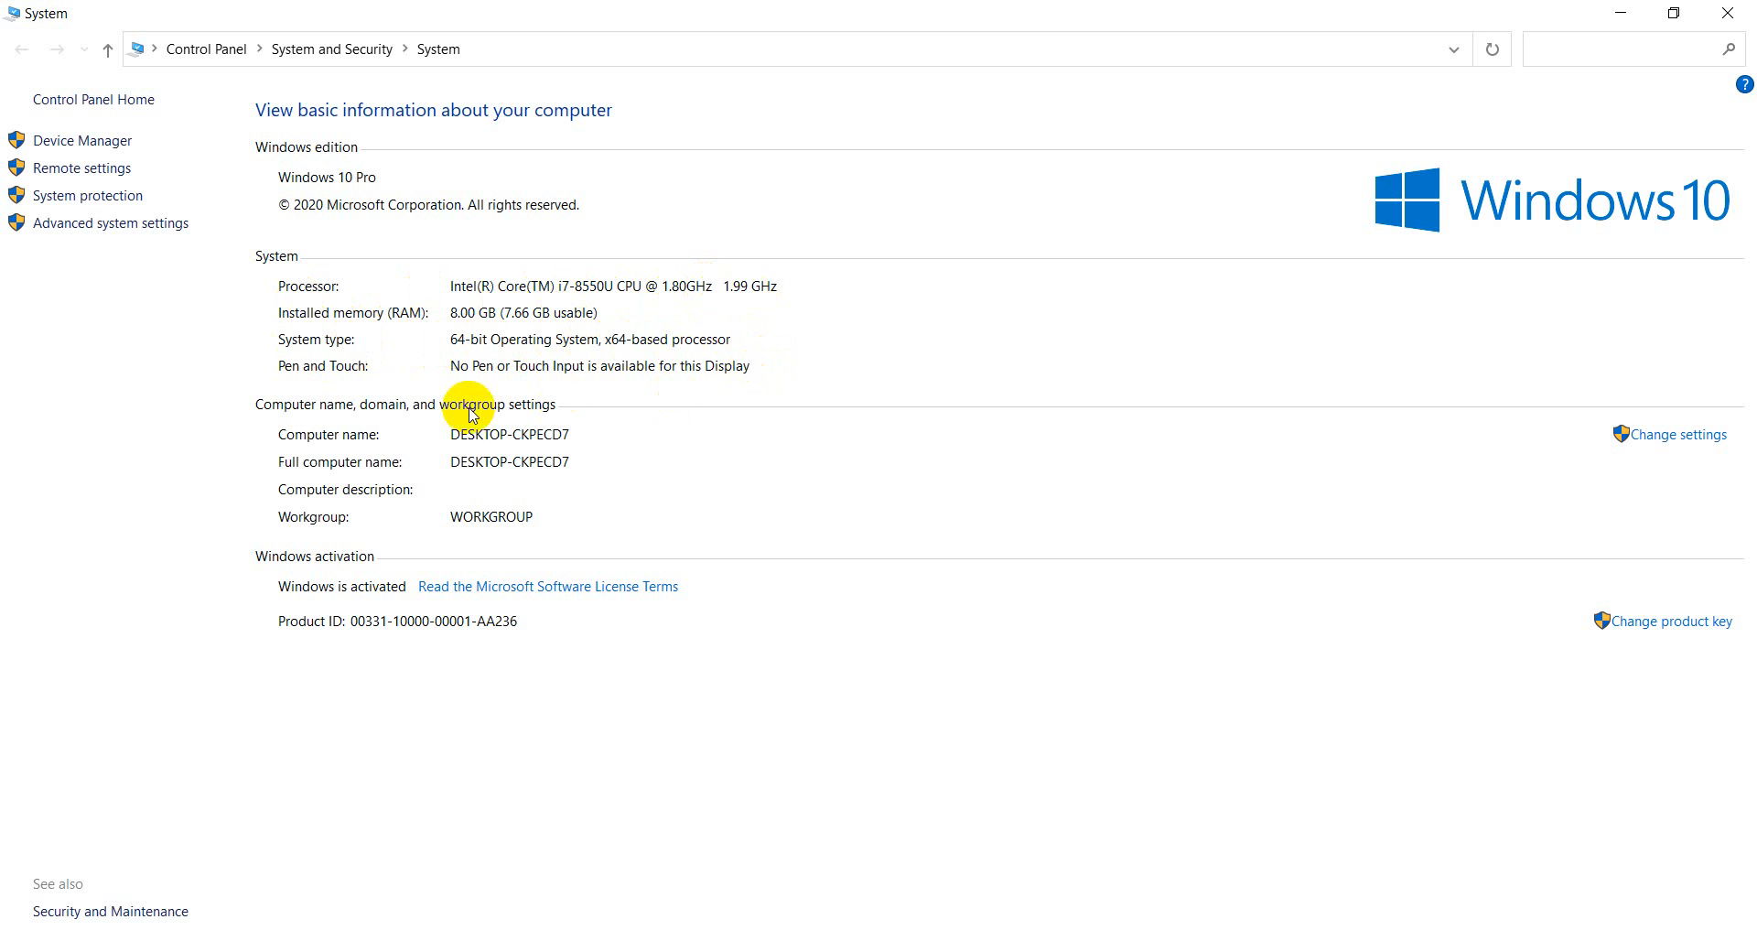
pyautogui.click(1727, 13)
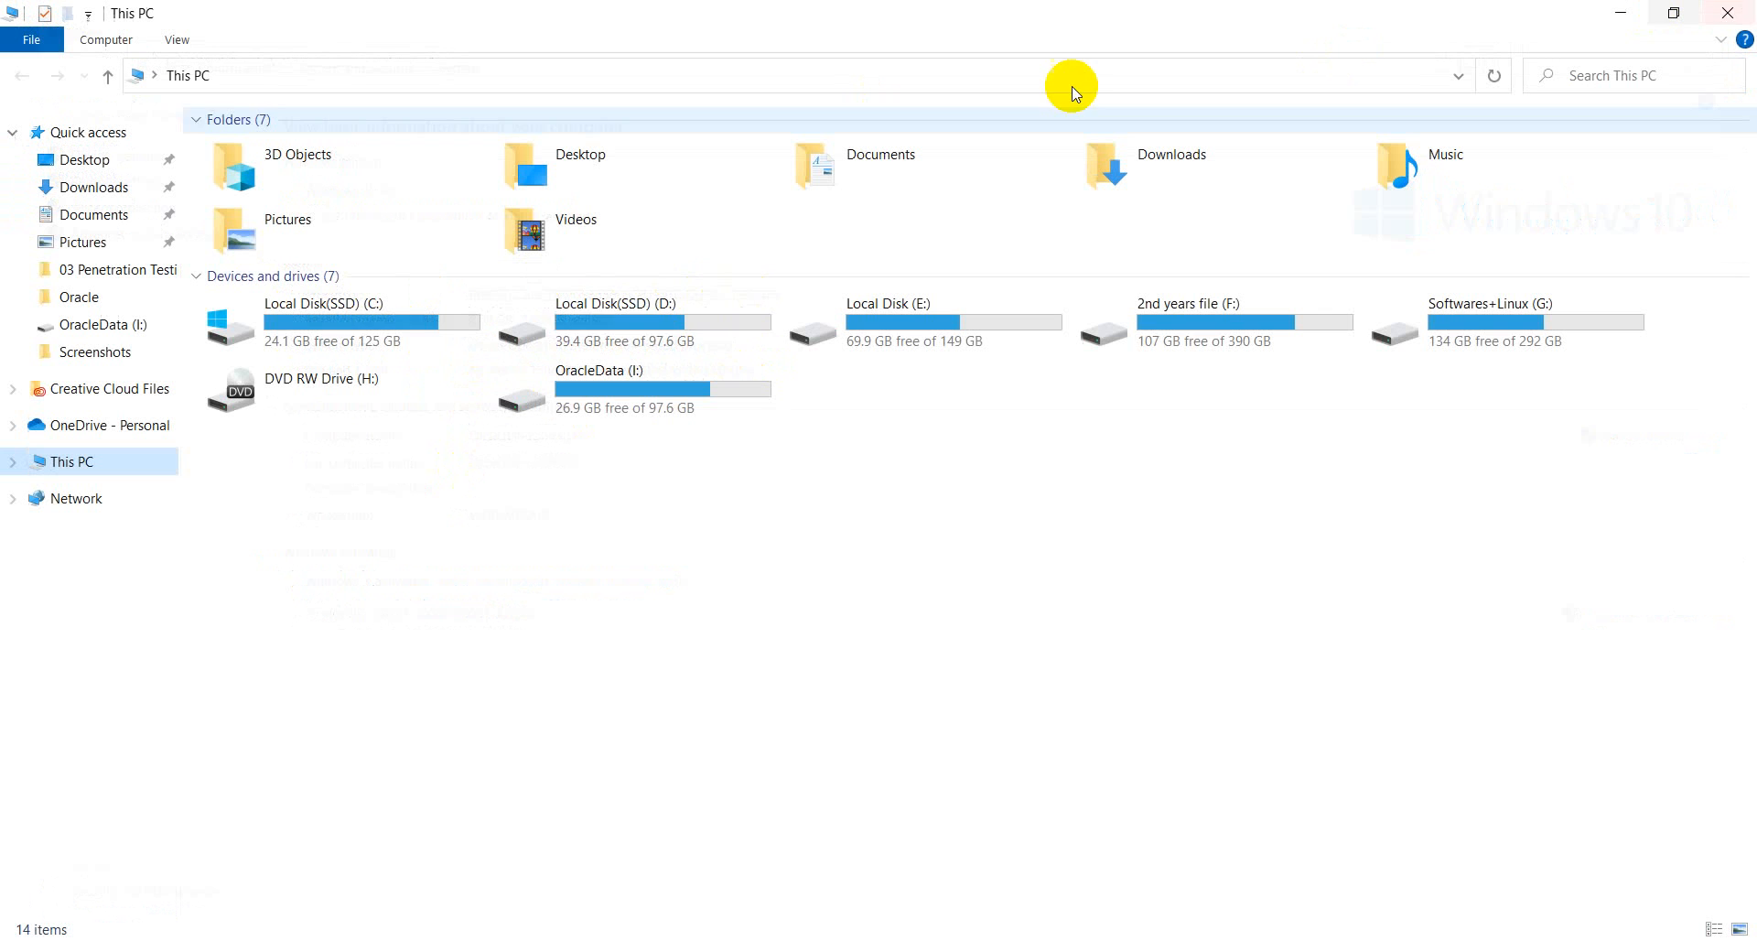
pyautogui.click(1726, 15)
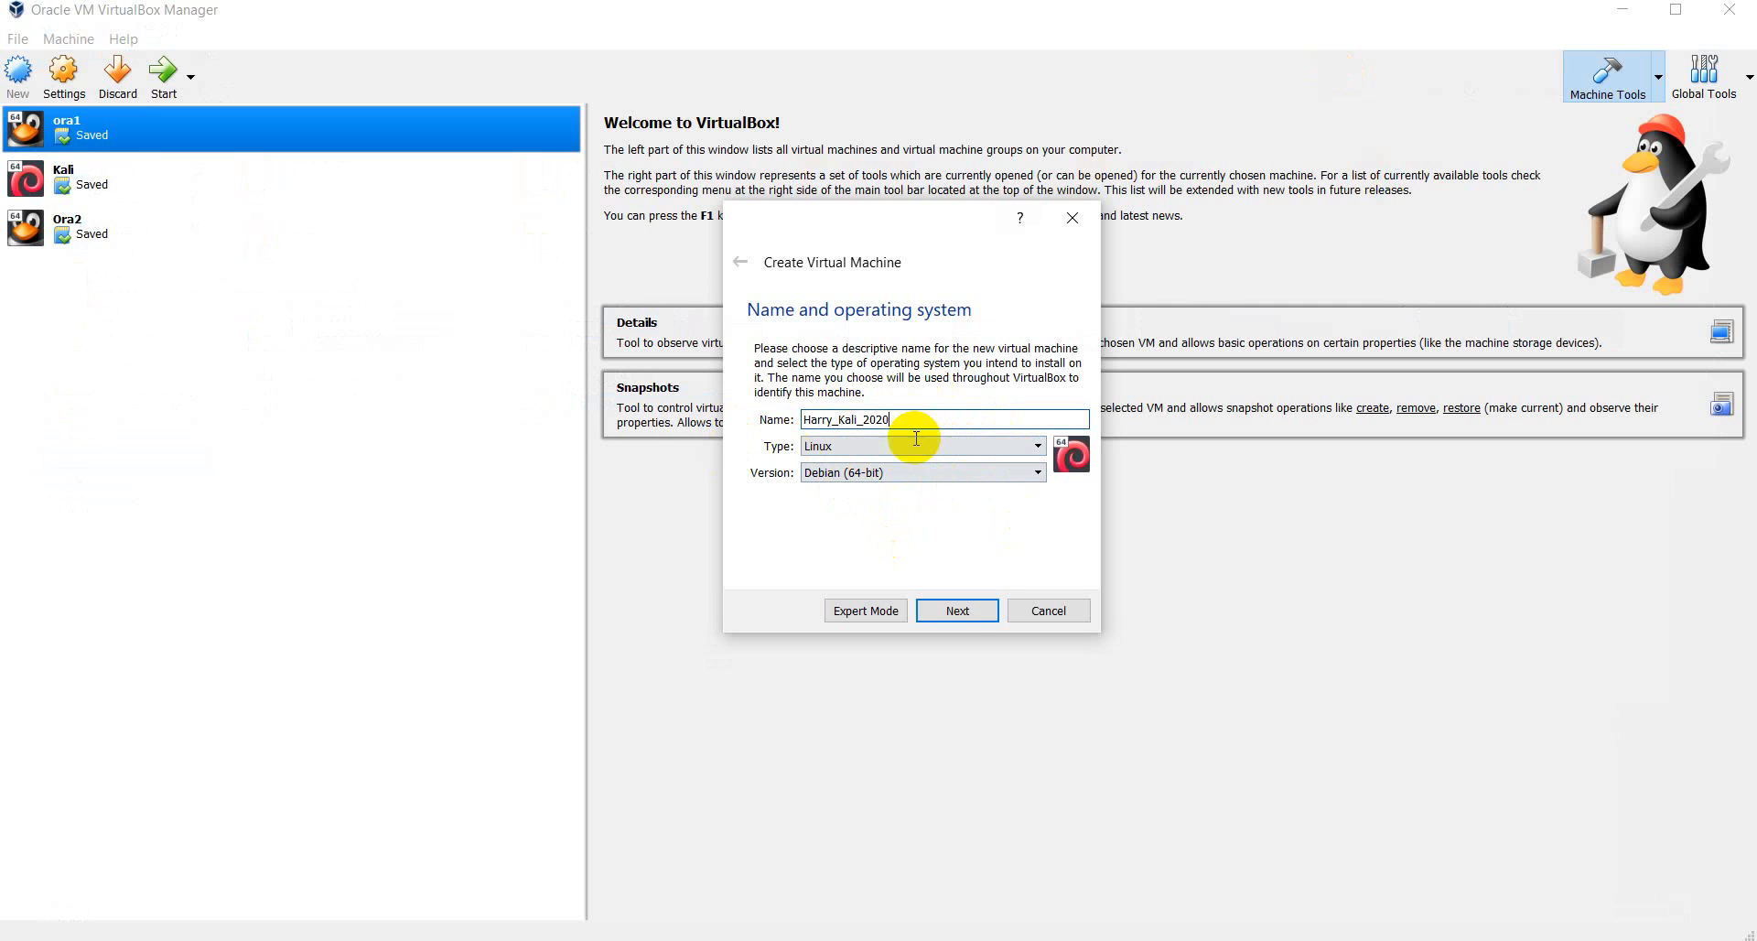
# - Advance to the Memory size step and bring up Calculator showing 1024 × 4 = 4,096
pyautogui.click(963, 611)
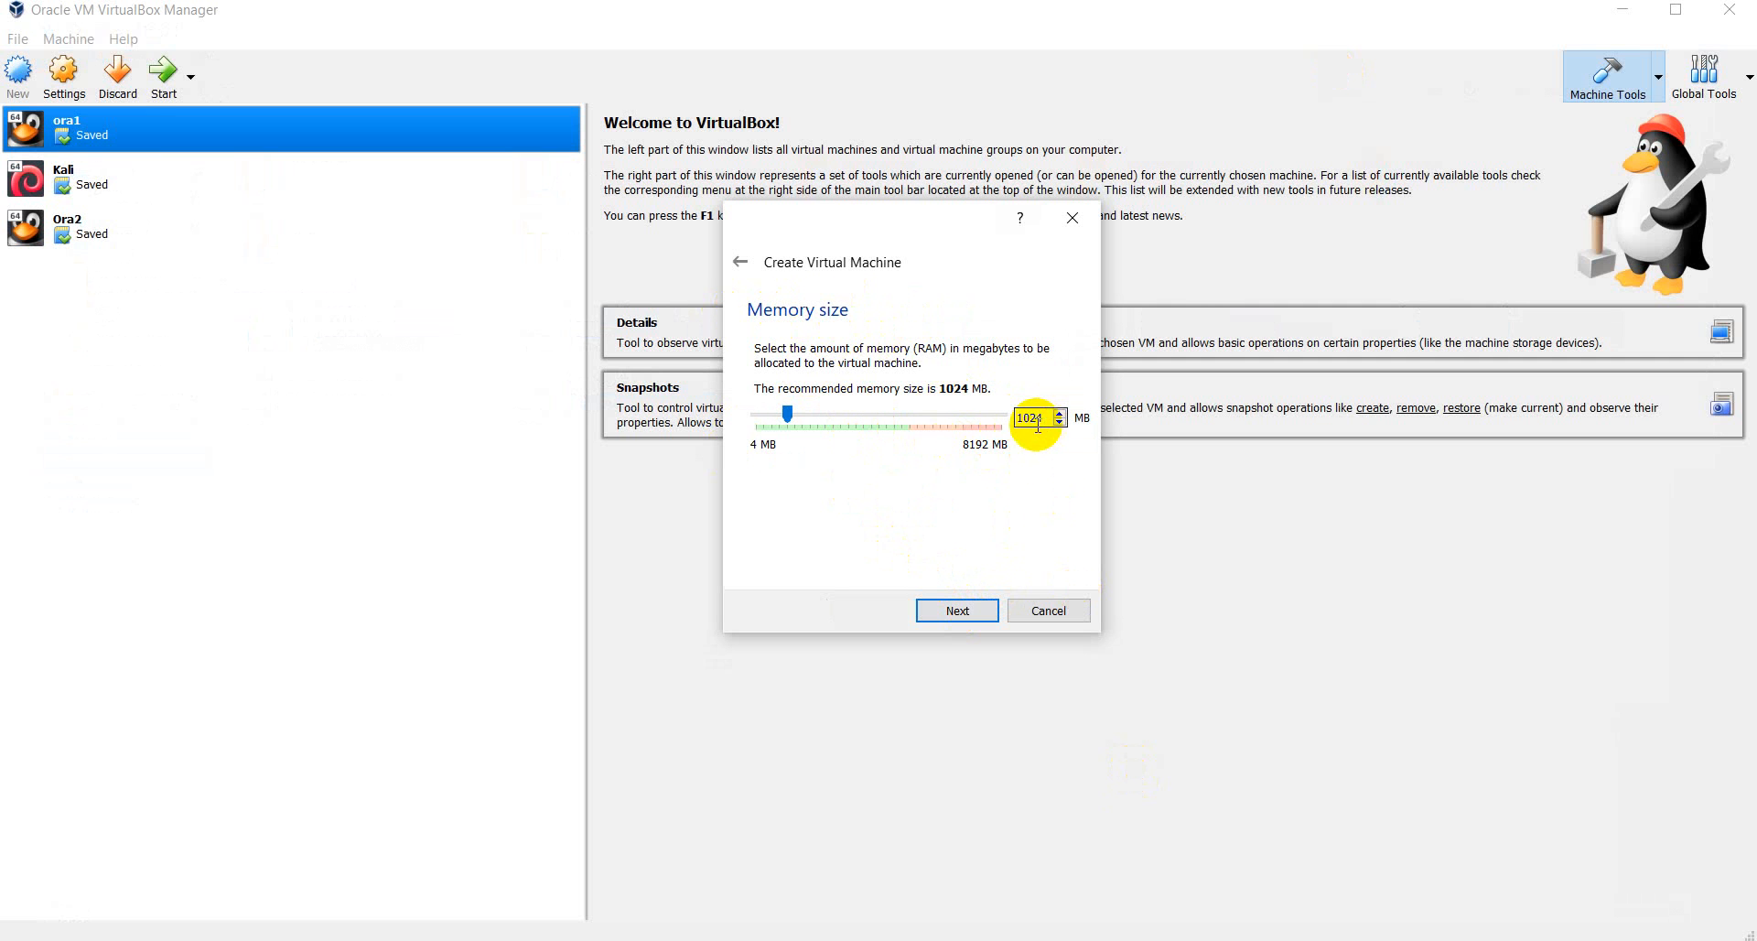
pyautogui.click(1420, 939)
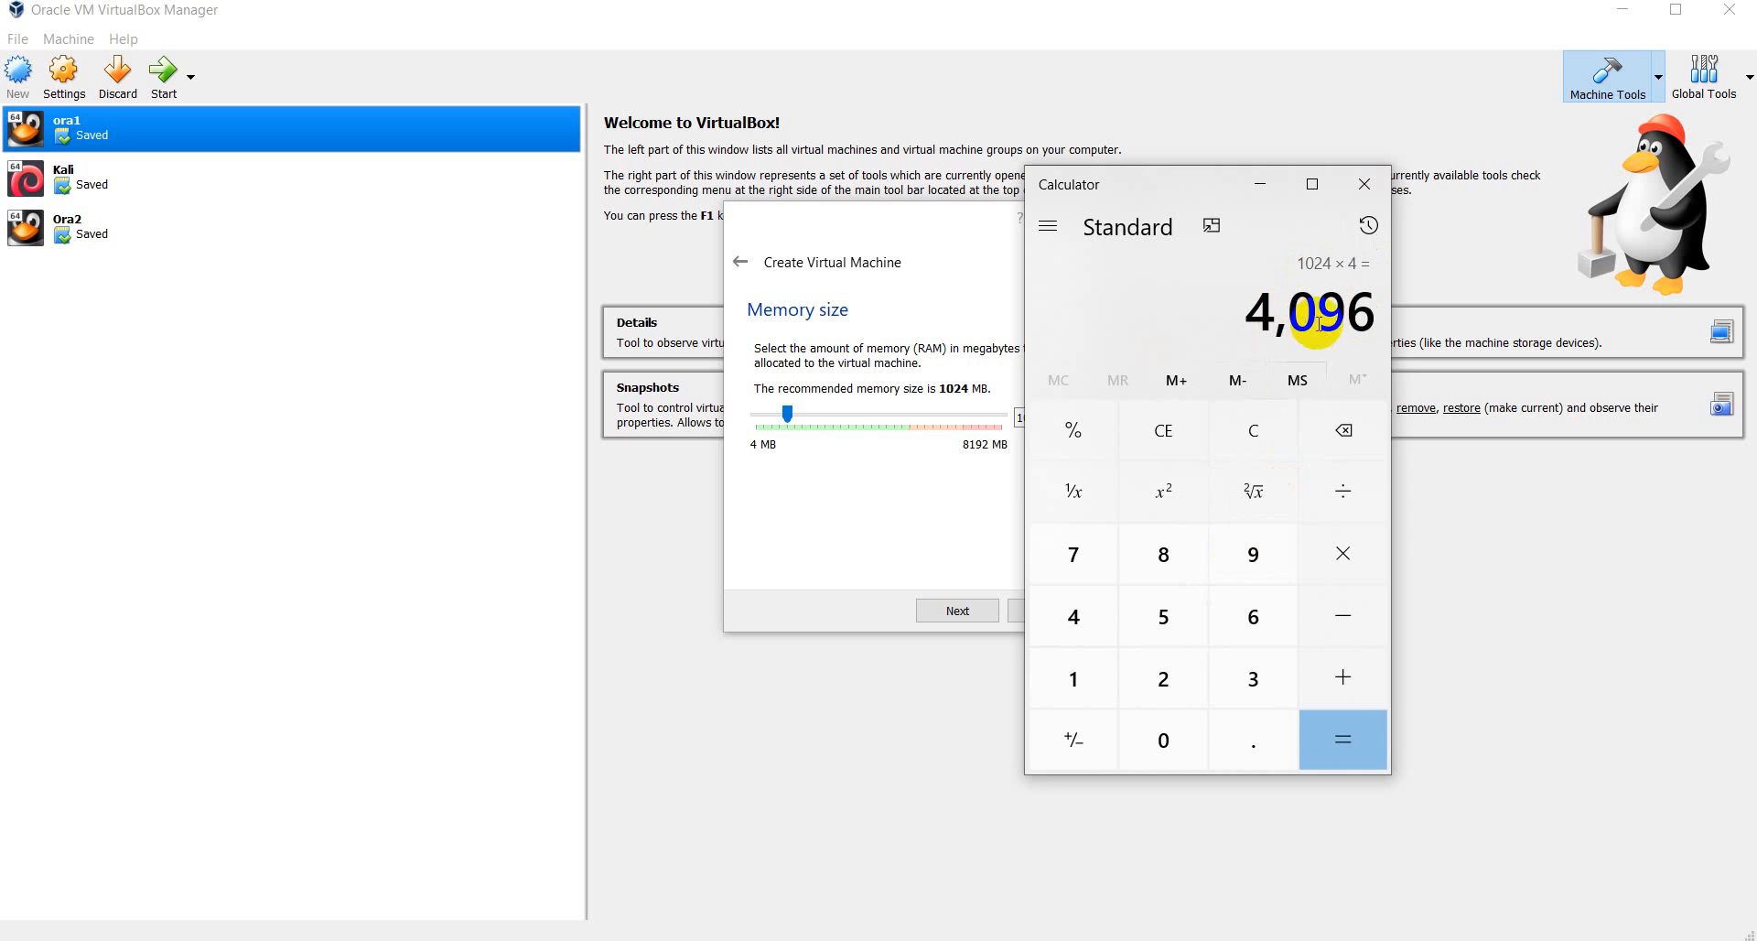
# - Return to the Create Virtual Machine dialog and set the memory to 4096 MB
pyautogui.click(883, 499)
pyautogui.click(1041, 417)
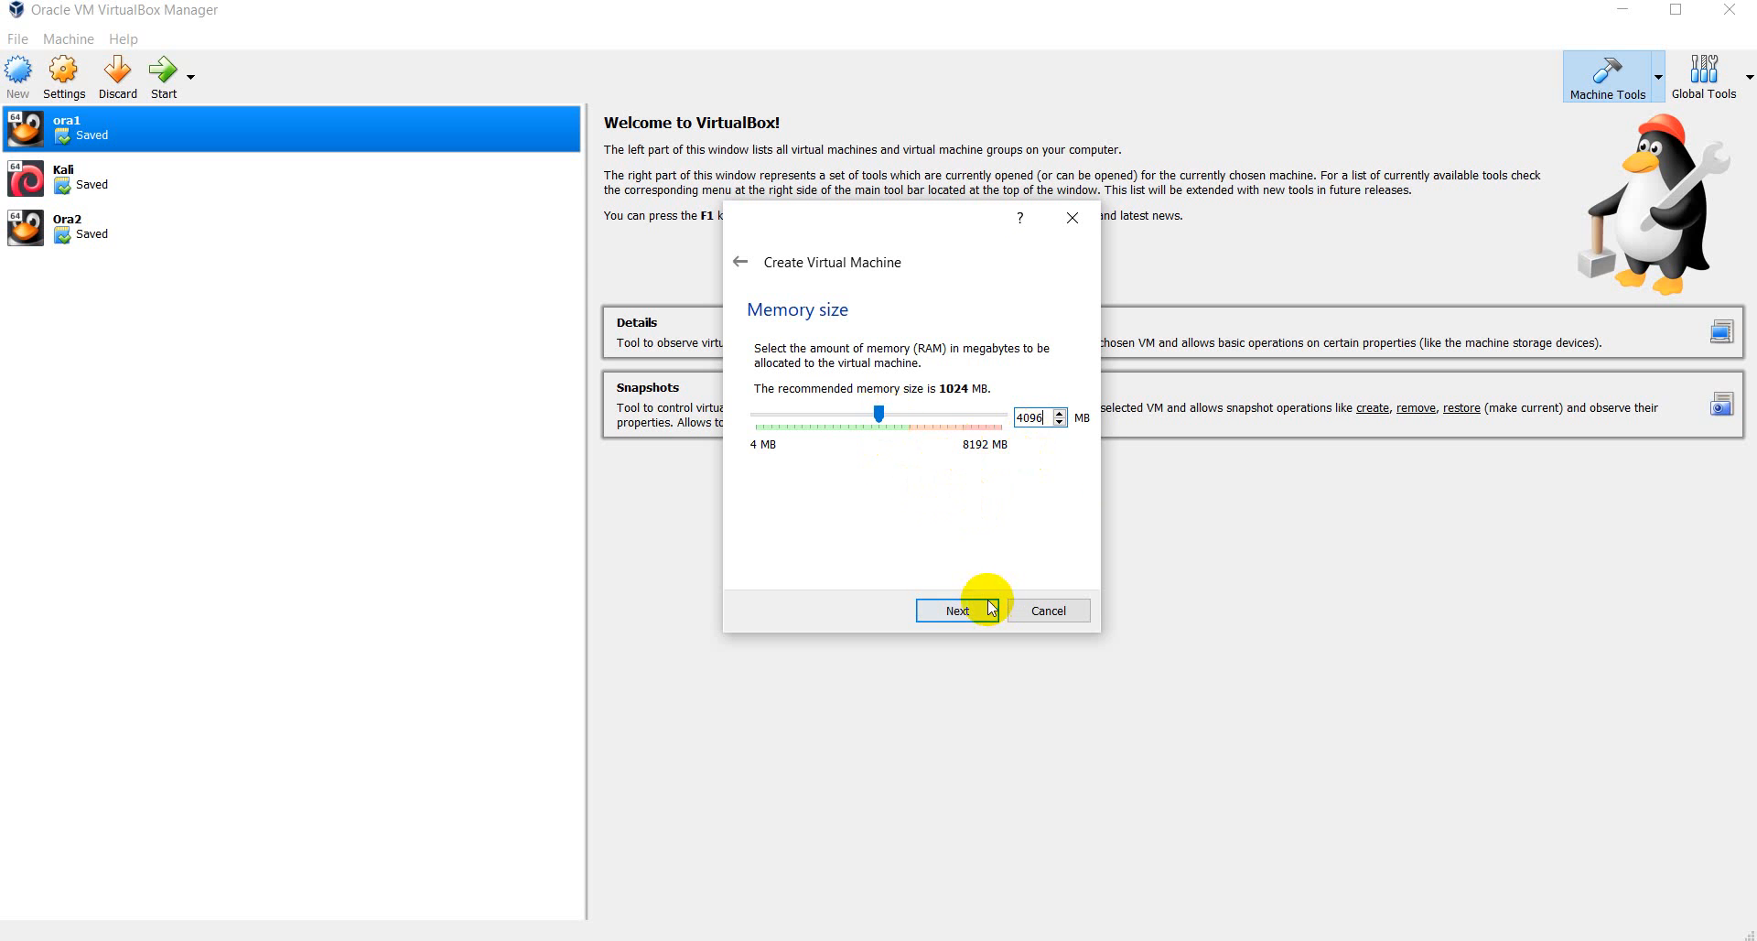
# - Choose 'Create a virtual hard disk now' for Harry_Kali_2020 and go on to the disk file type step
pyautogui.click(958, 612)
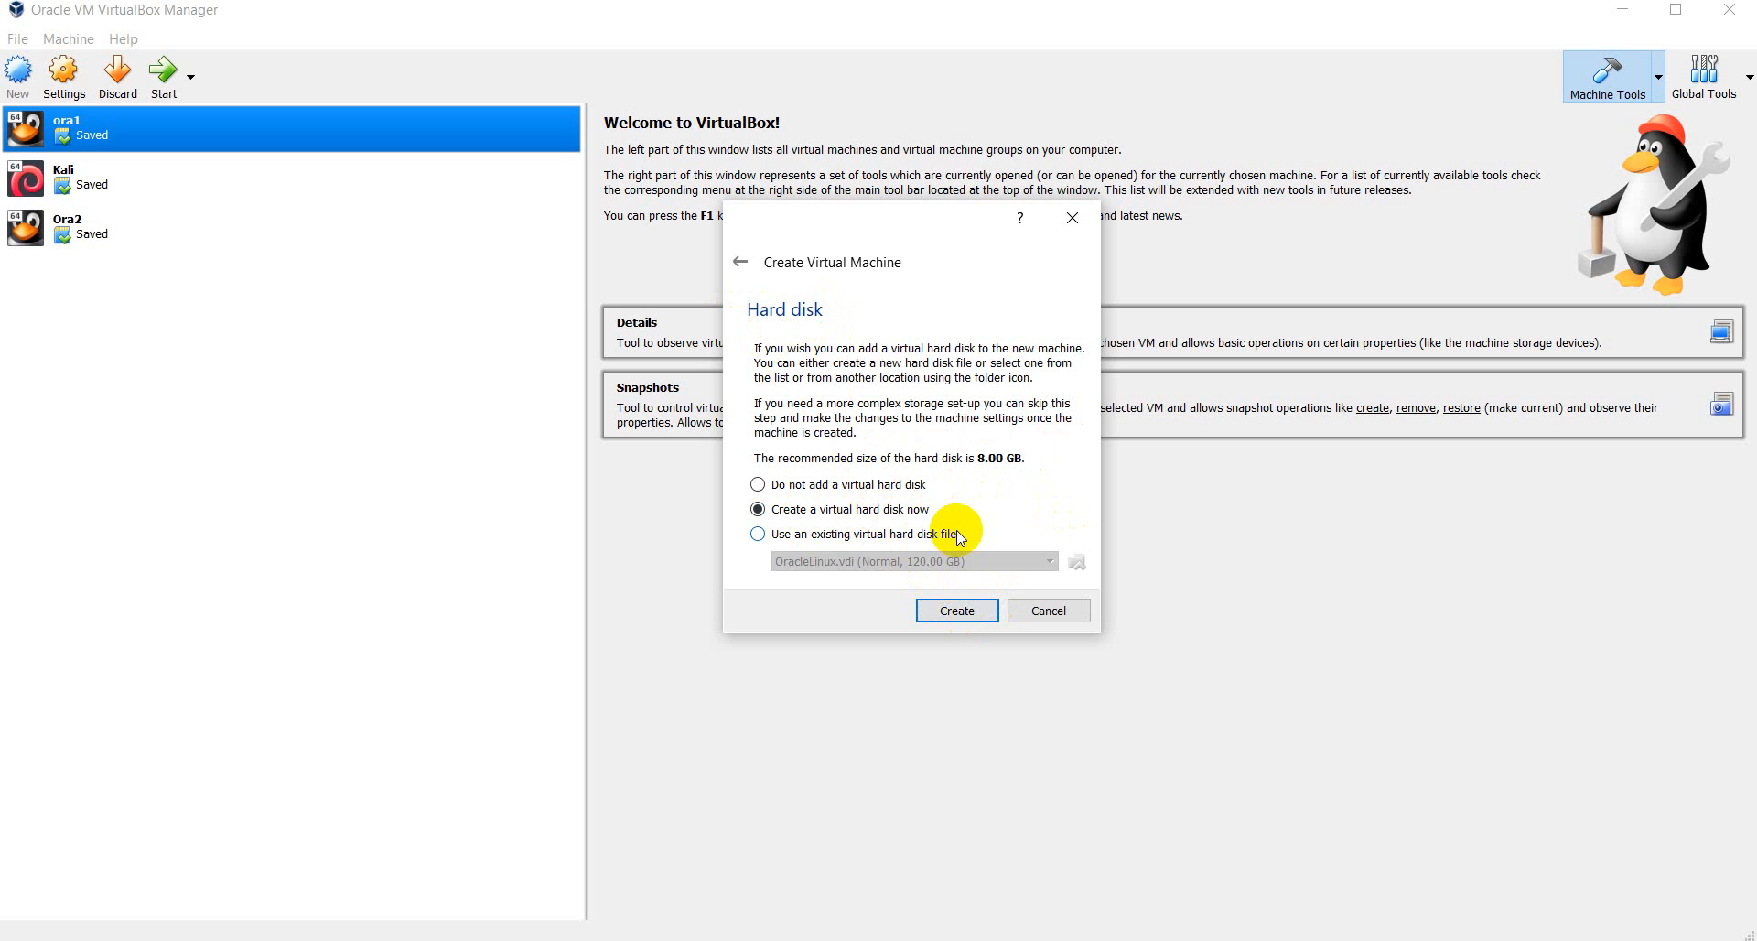
pyautogui.click(765, 539)
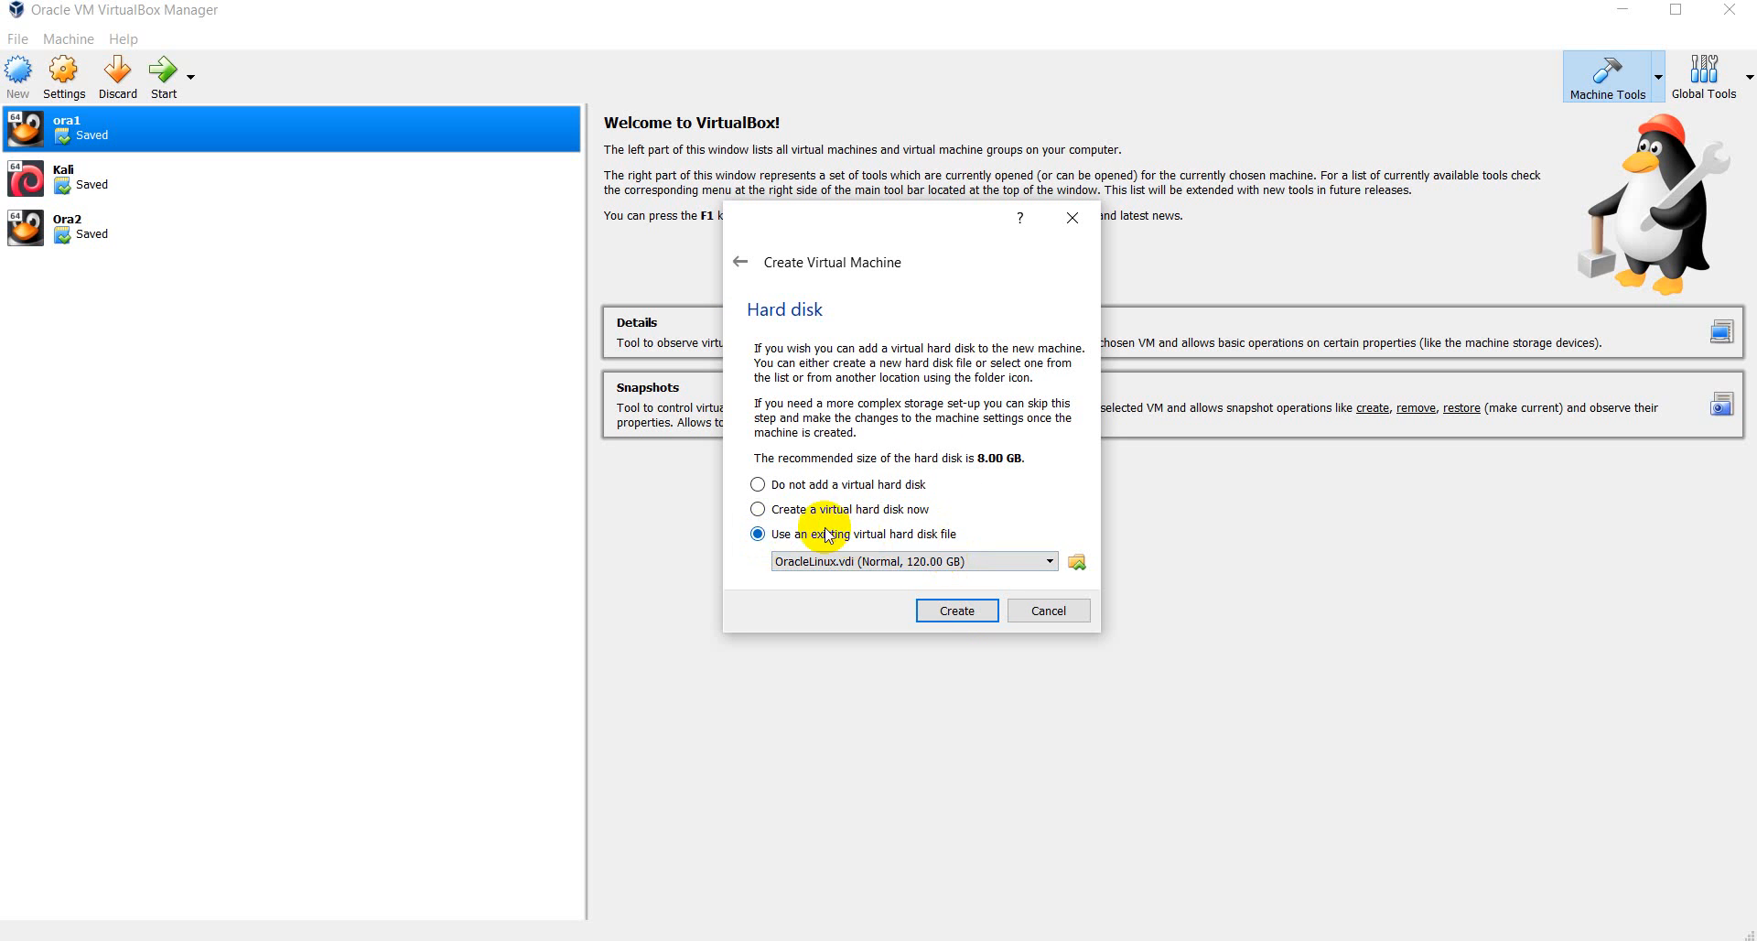
pyautogui.click(764, 510)
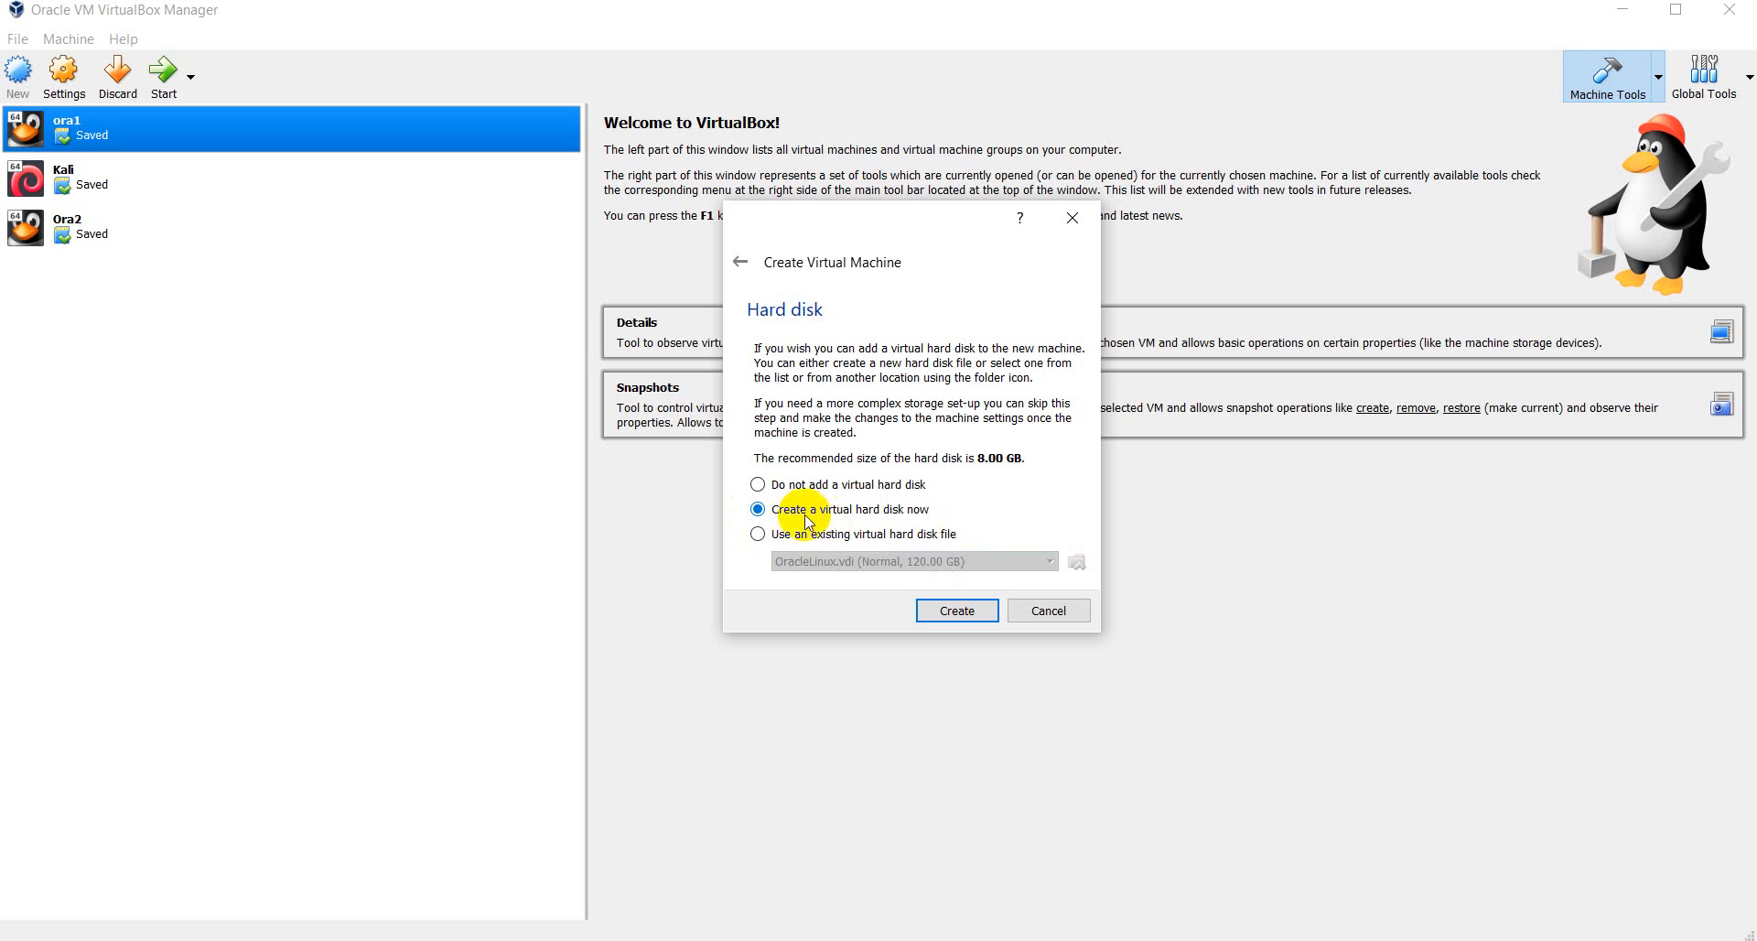
pyautogui.click(965, 611)
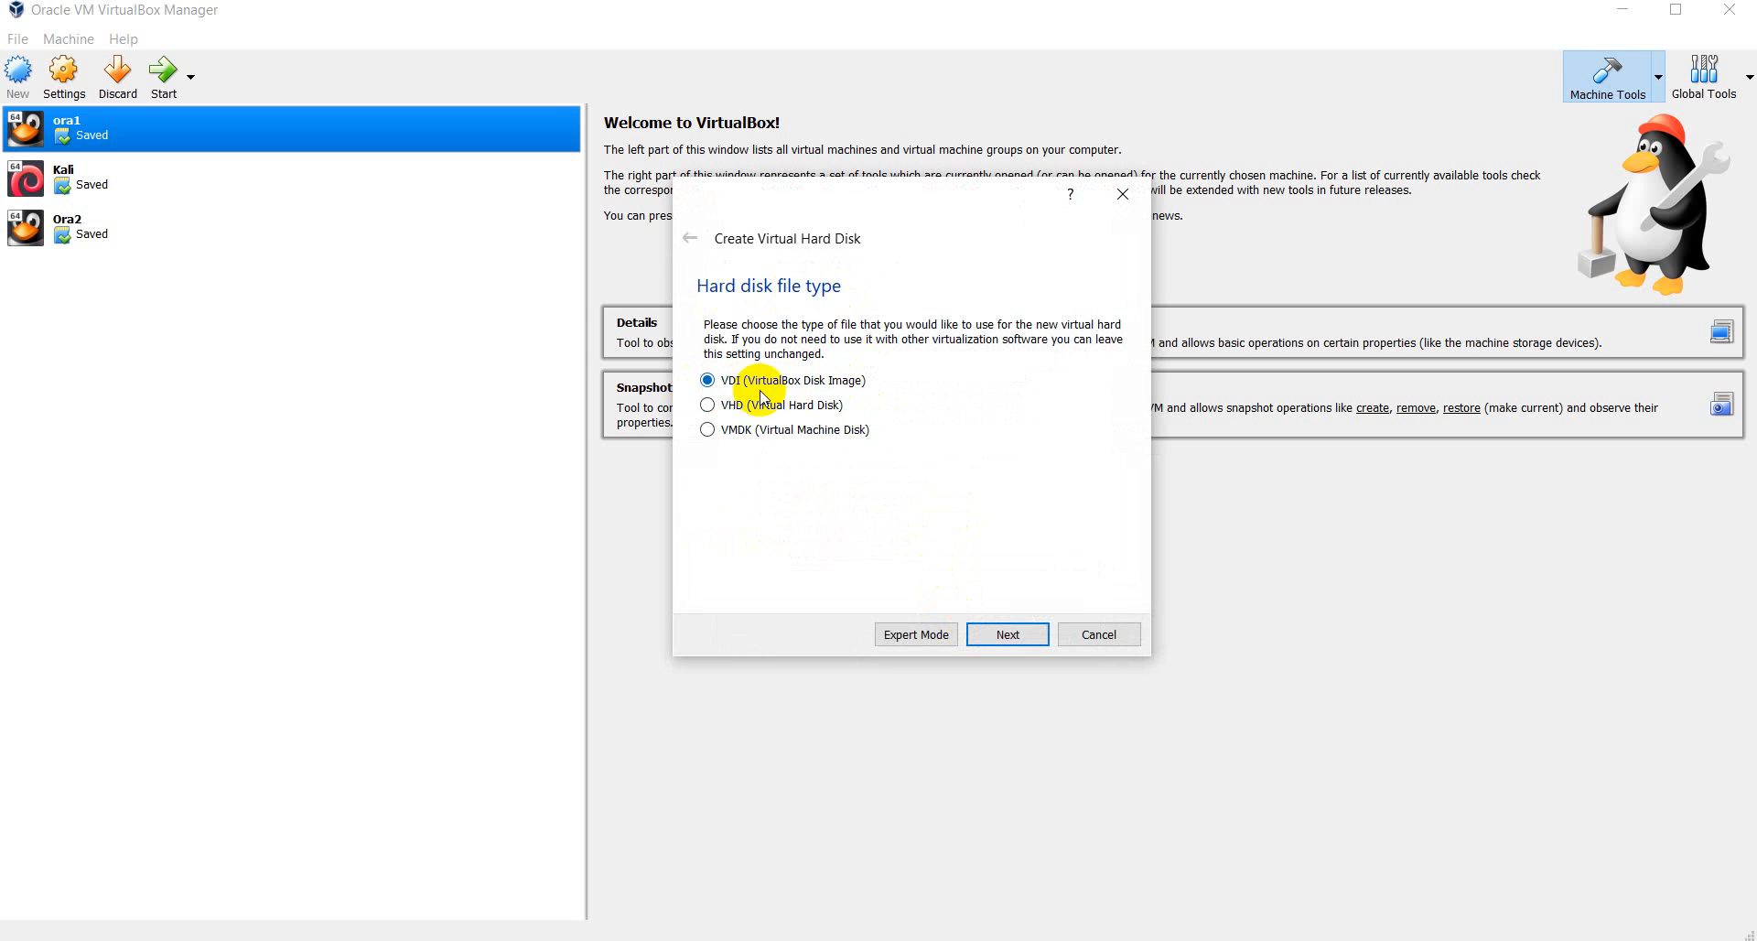
# - Keep the VDI format and Dynamically allocated storage, advancing to the location and size step
pyautogui.click(1011, 631)
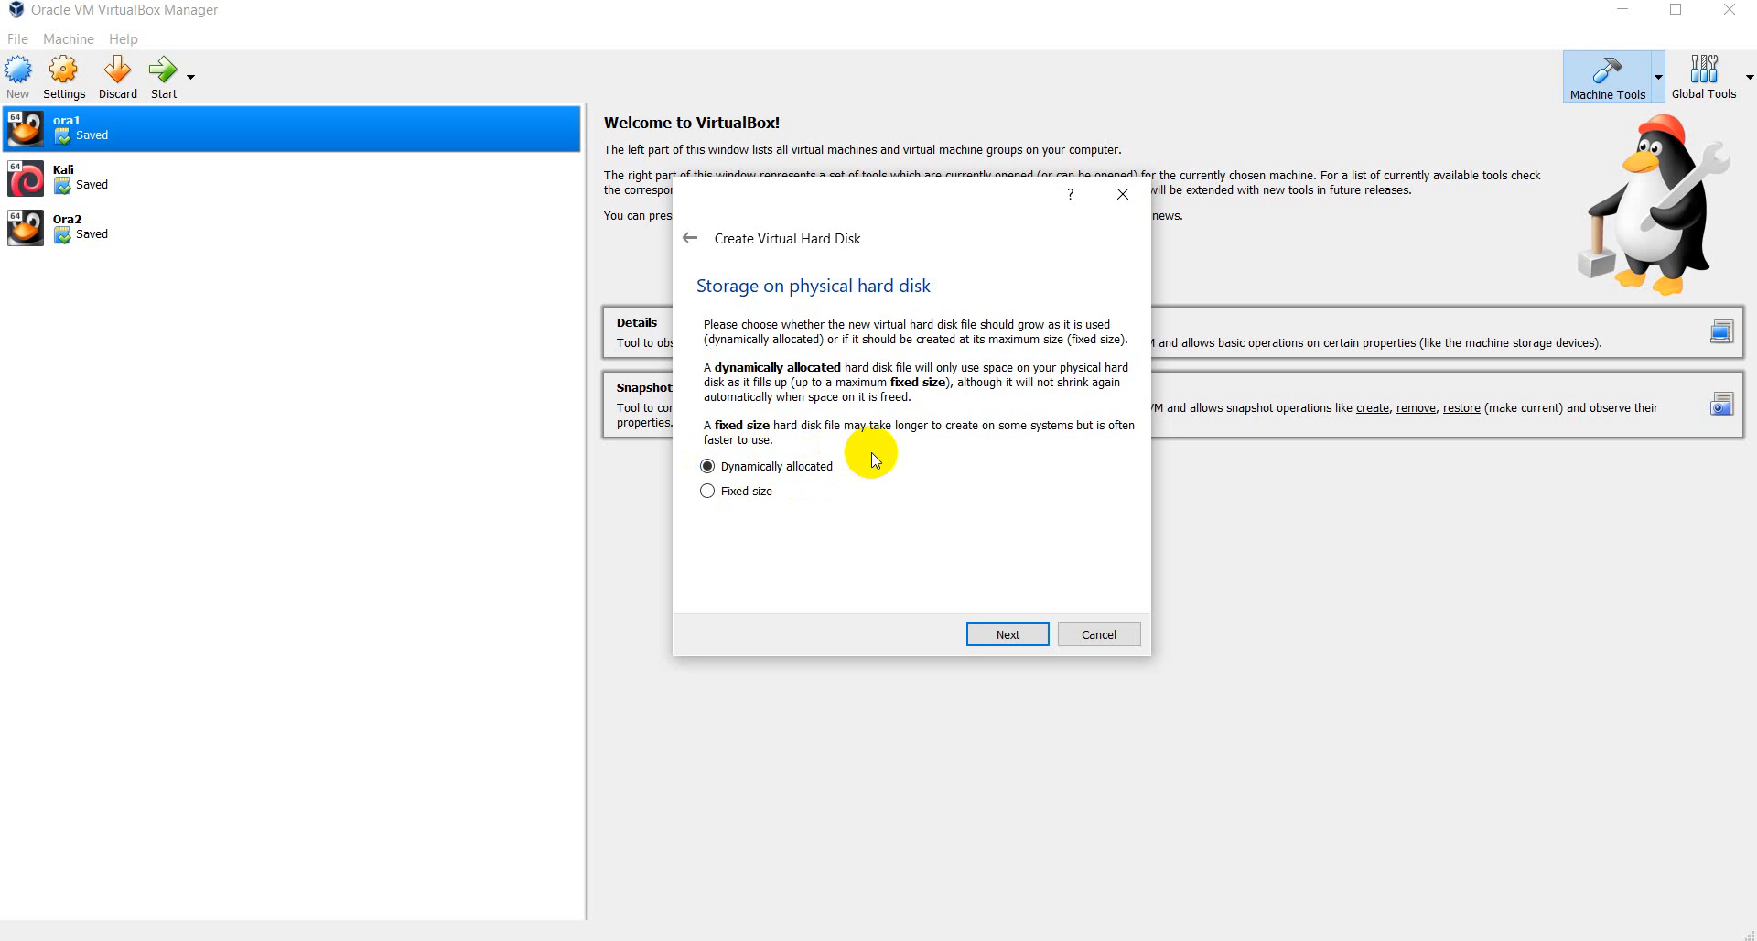
pyautogui.click(730, 492)
pyautogui.click(1015, 631)
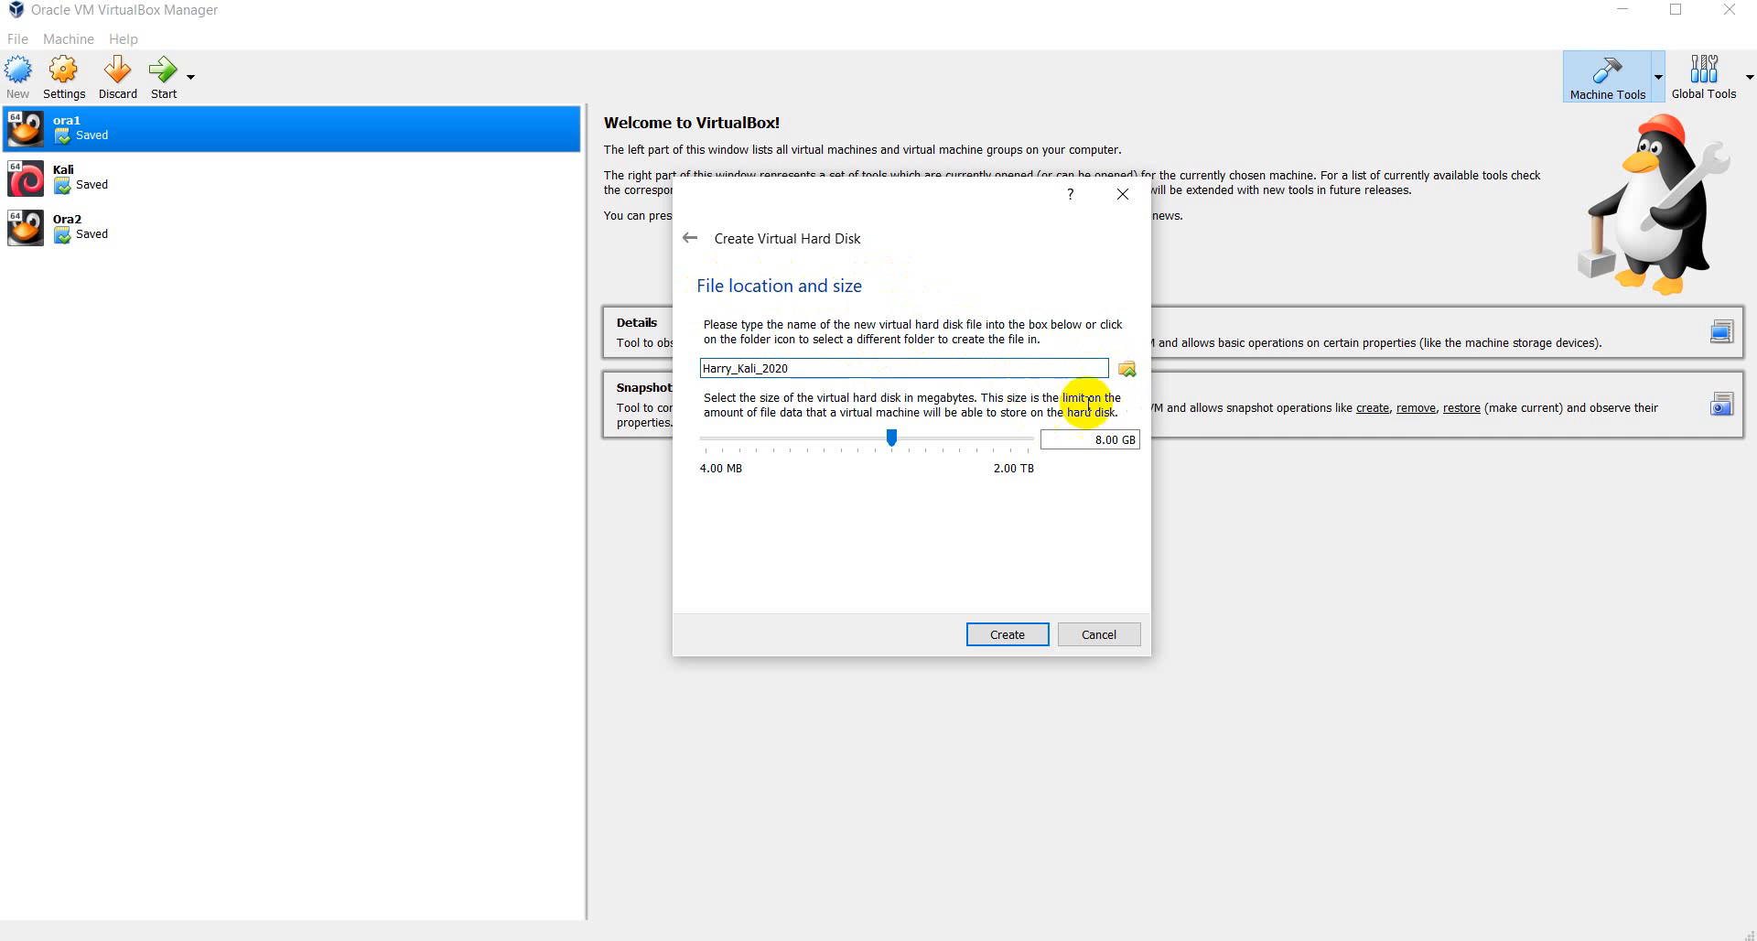
# - Set the new disk size to 40.00 GB and bring up the file location browser
pyautogui.moveTo(916, 434)
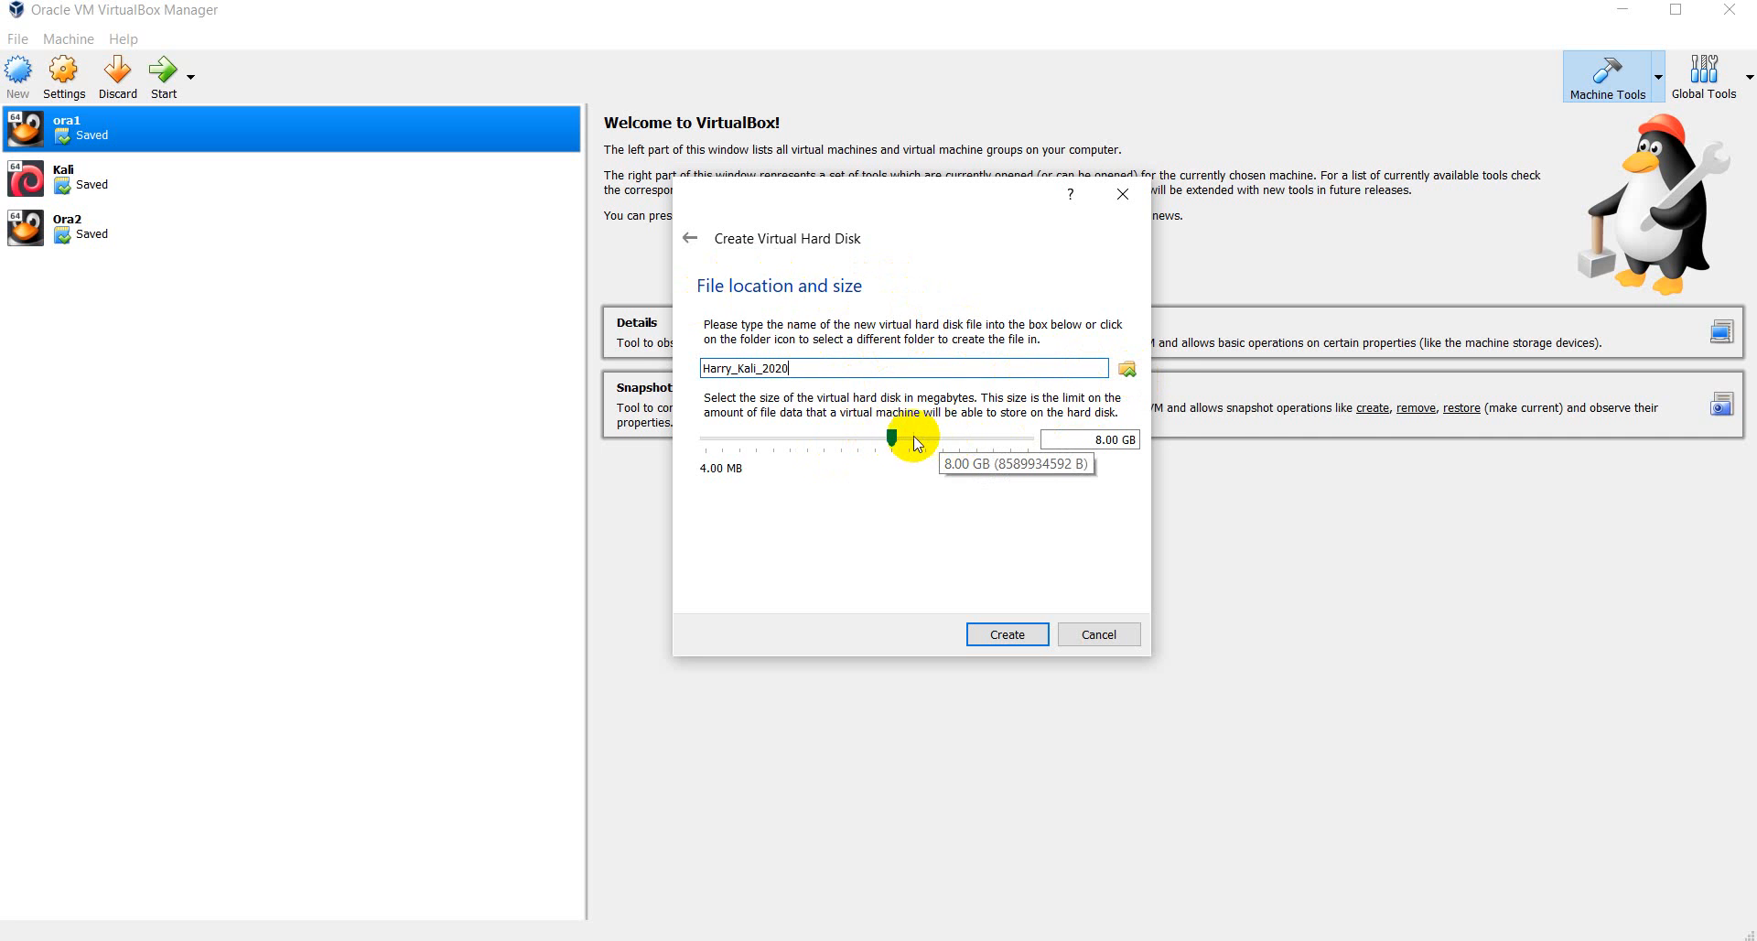
pyautogui.click(1098, 438)
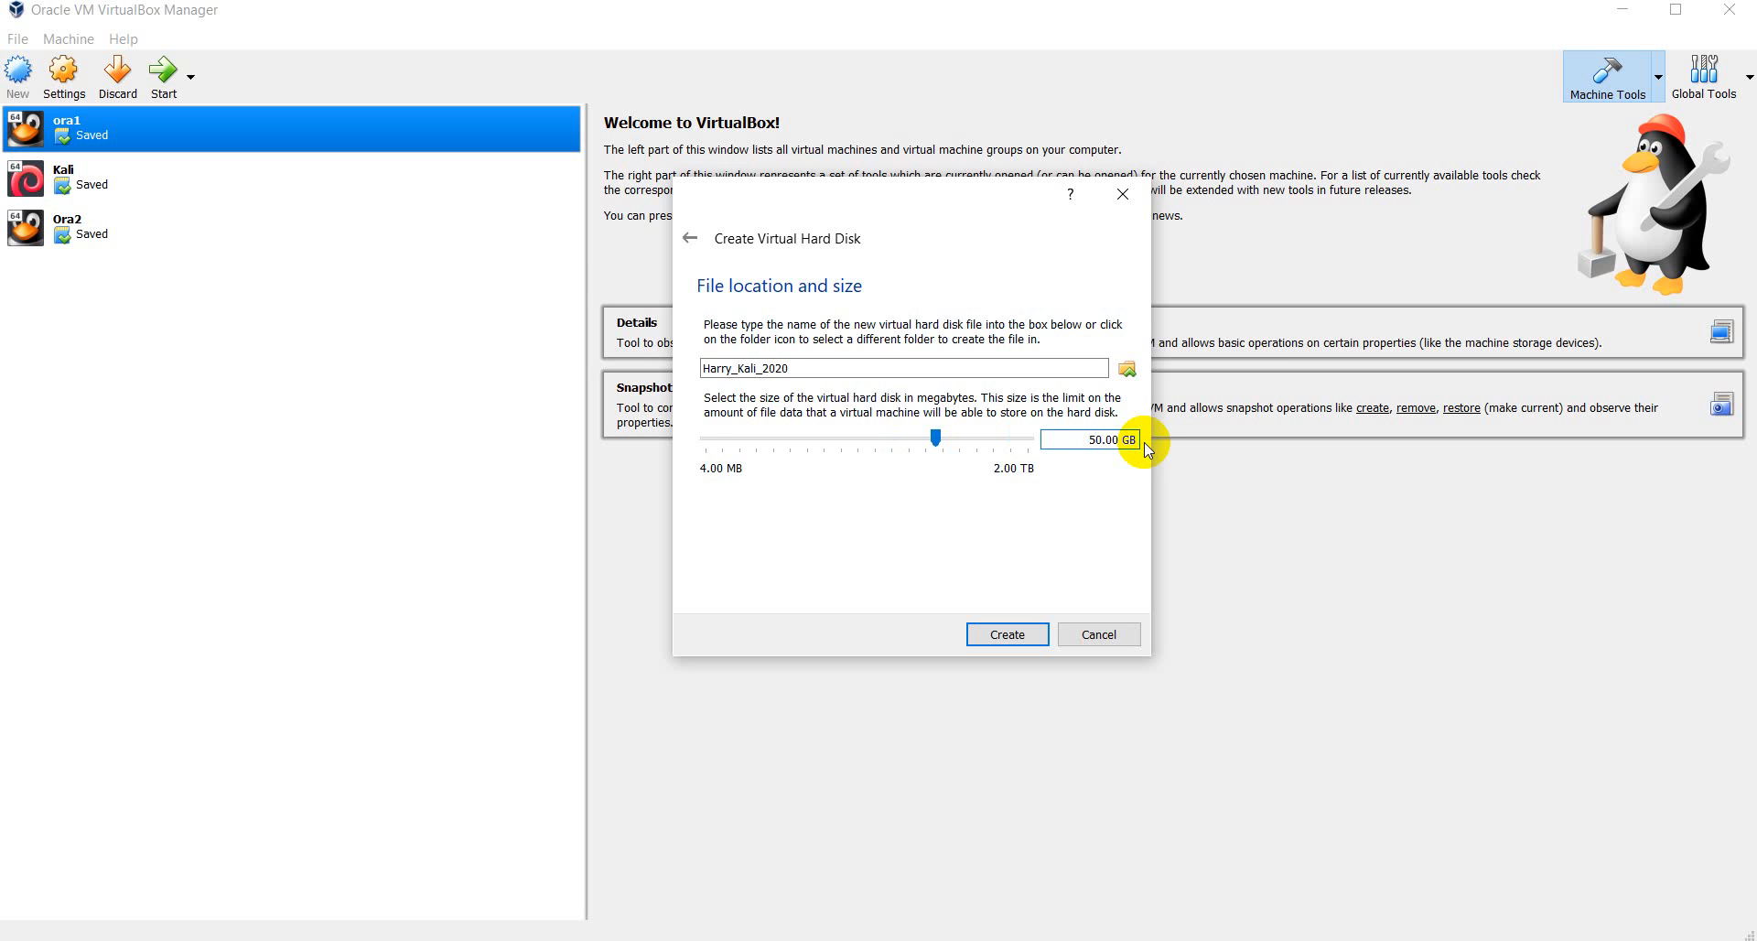
pyautogui.write('40')
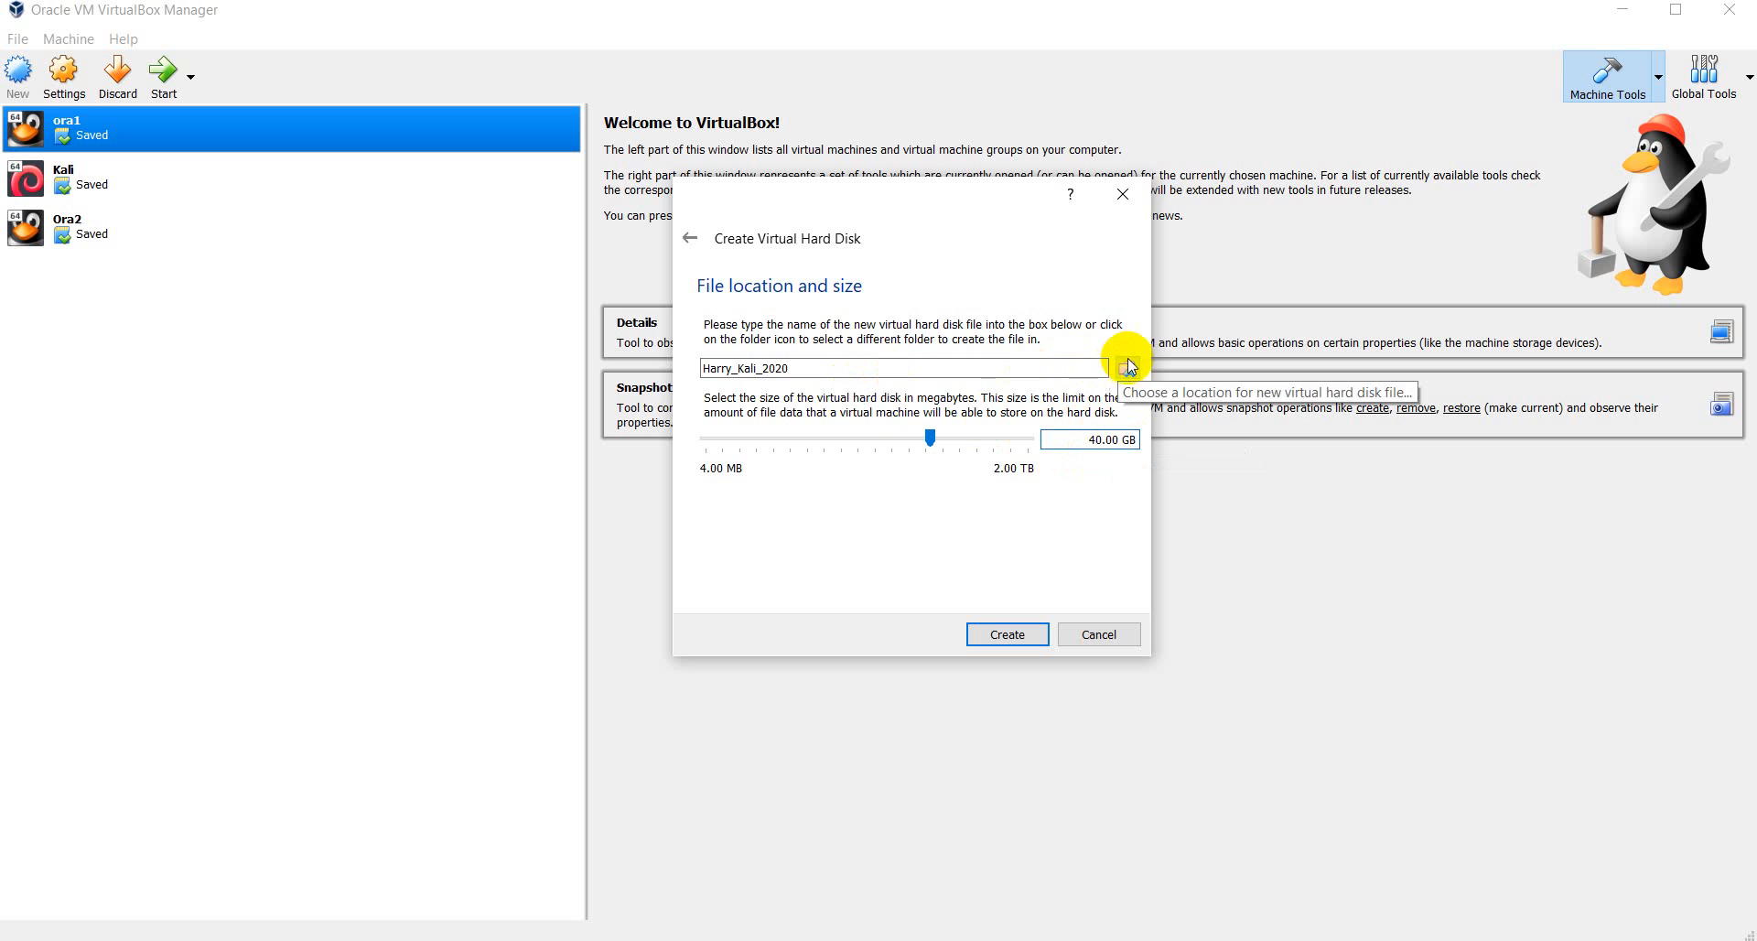
pyautogui.click(847, 368)
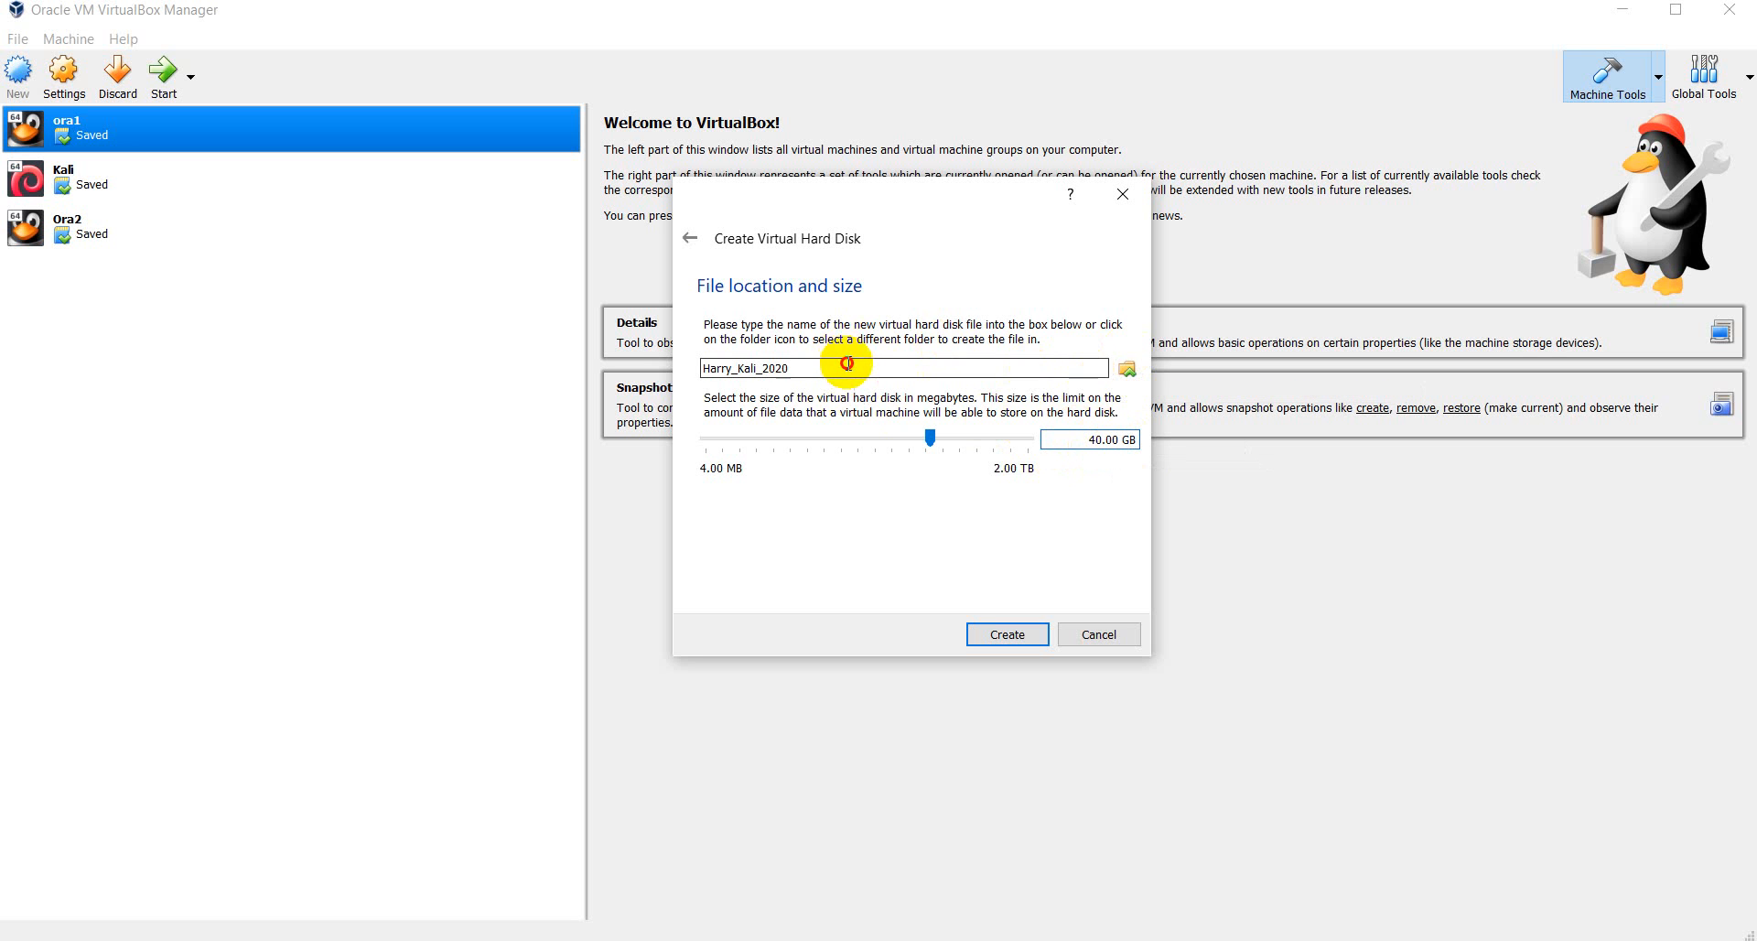
pyautogui.click(1124, 366)
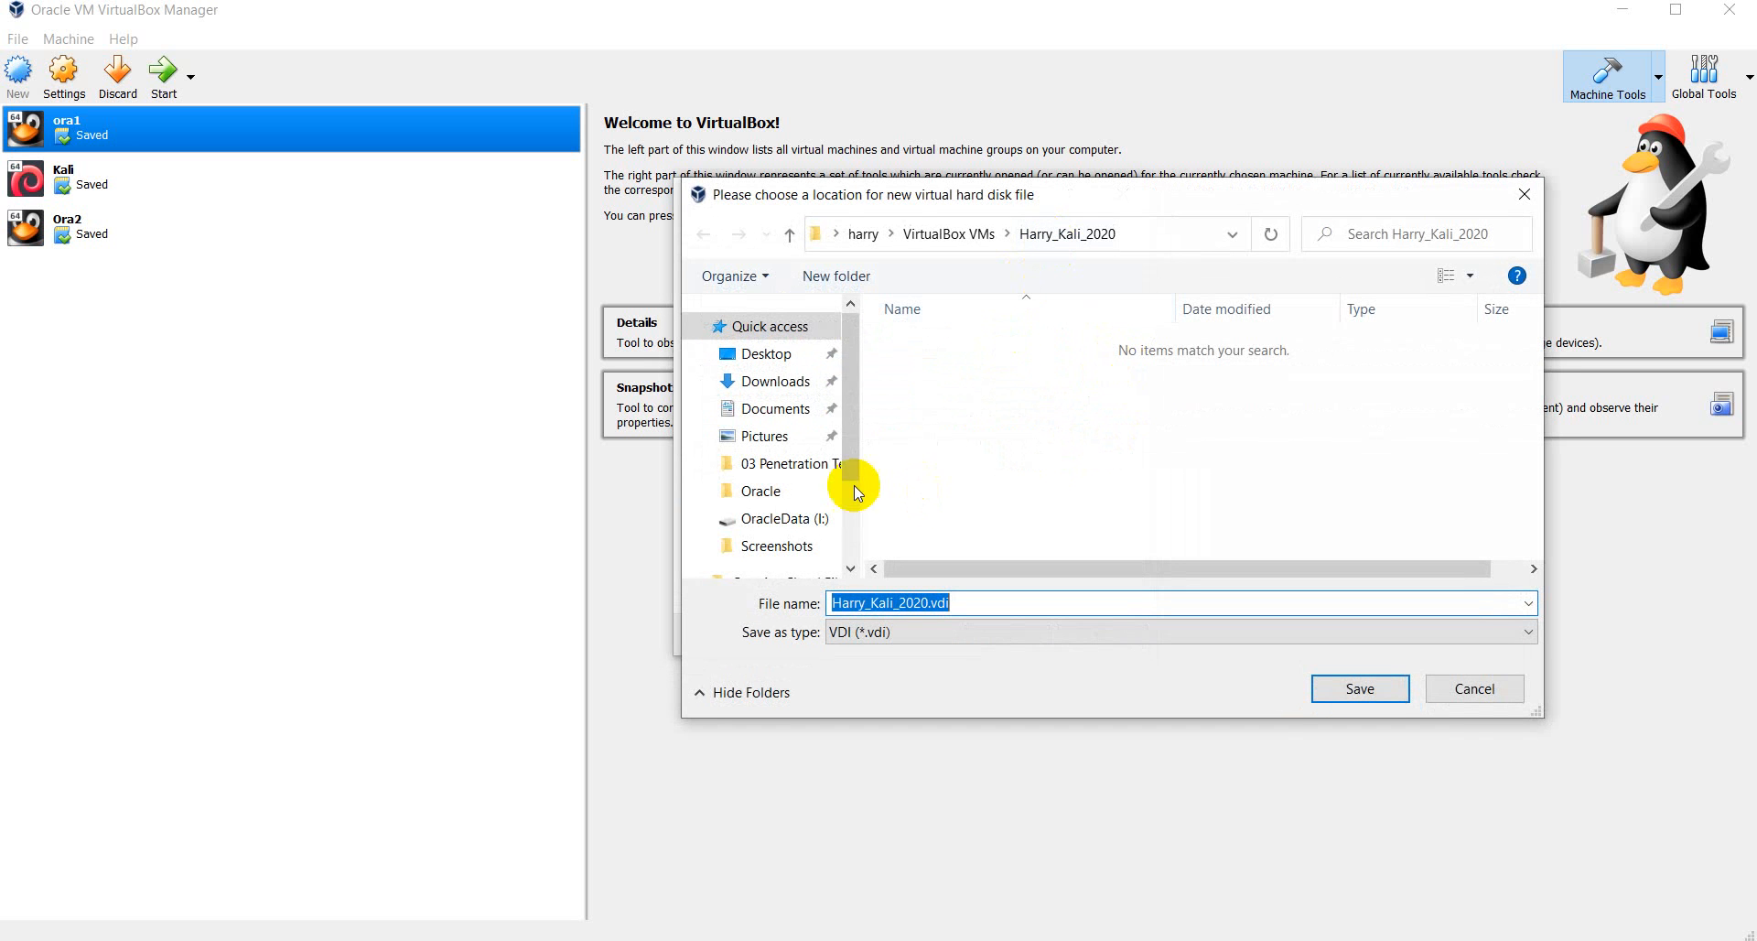
# - In the save dialog, browse This PC and open the 2nd years file (F:) drive
pyautogui.scroll(-1, 785, 404)
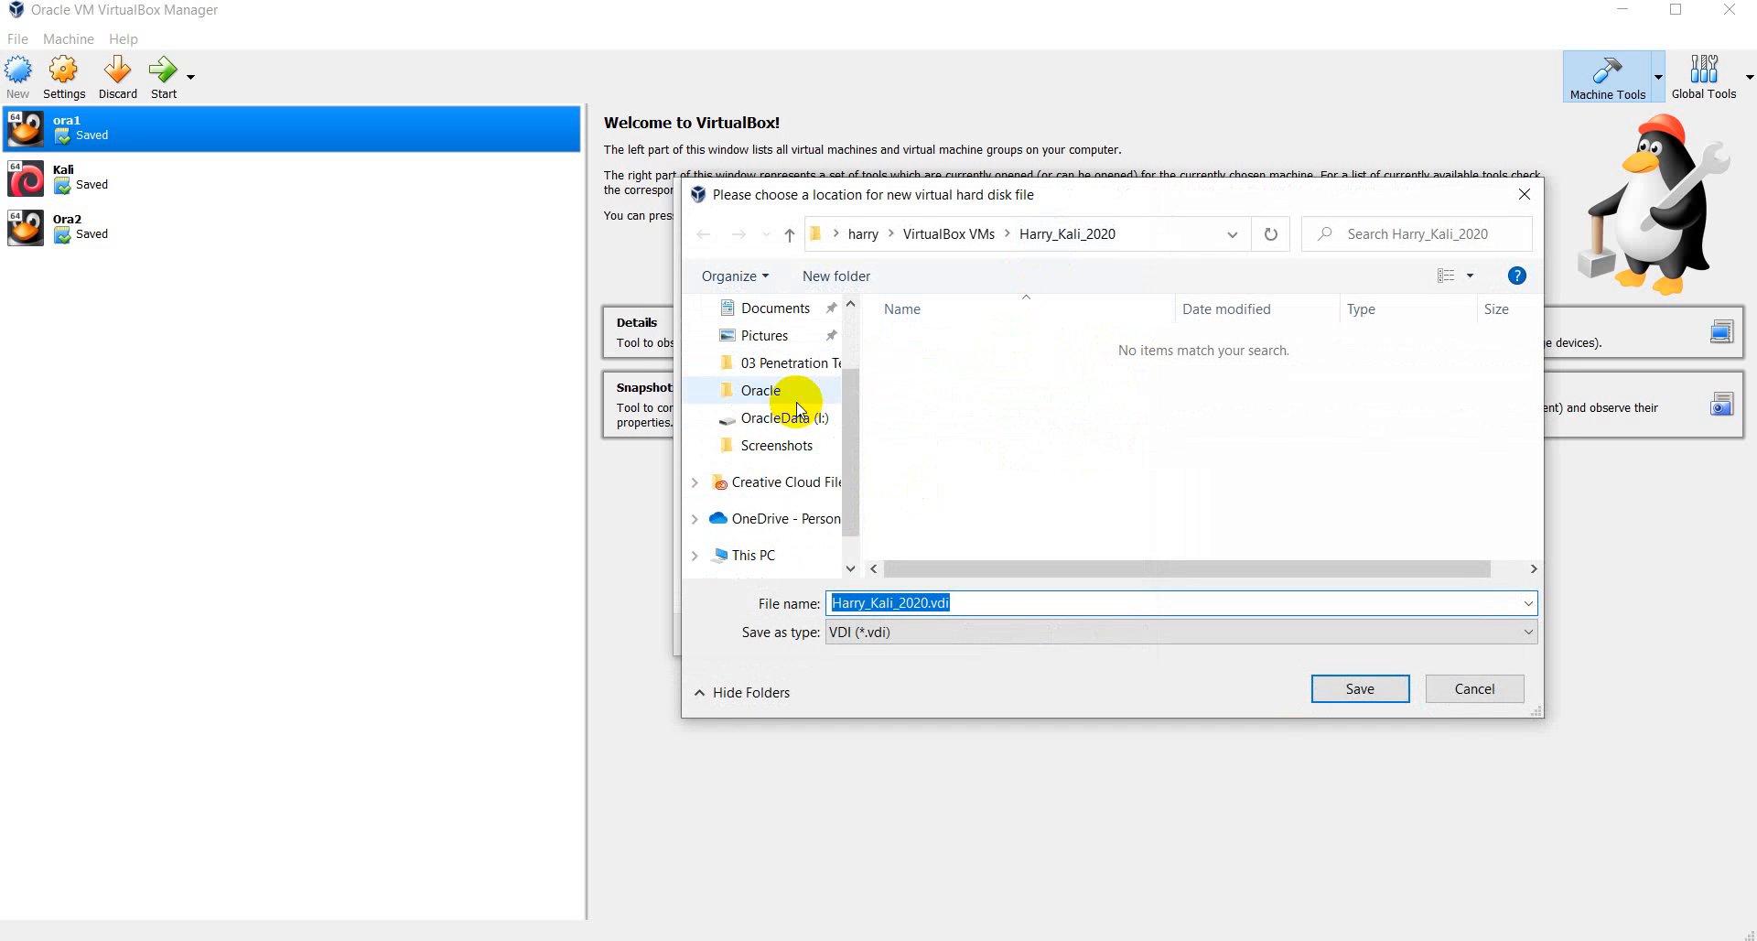
pyautogui.scroll(-1, 784, 494)
pyautogui.click(779, 500)
pyautogui.scroll(-3, 1246, 499)
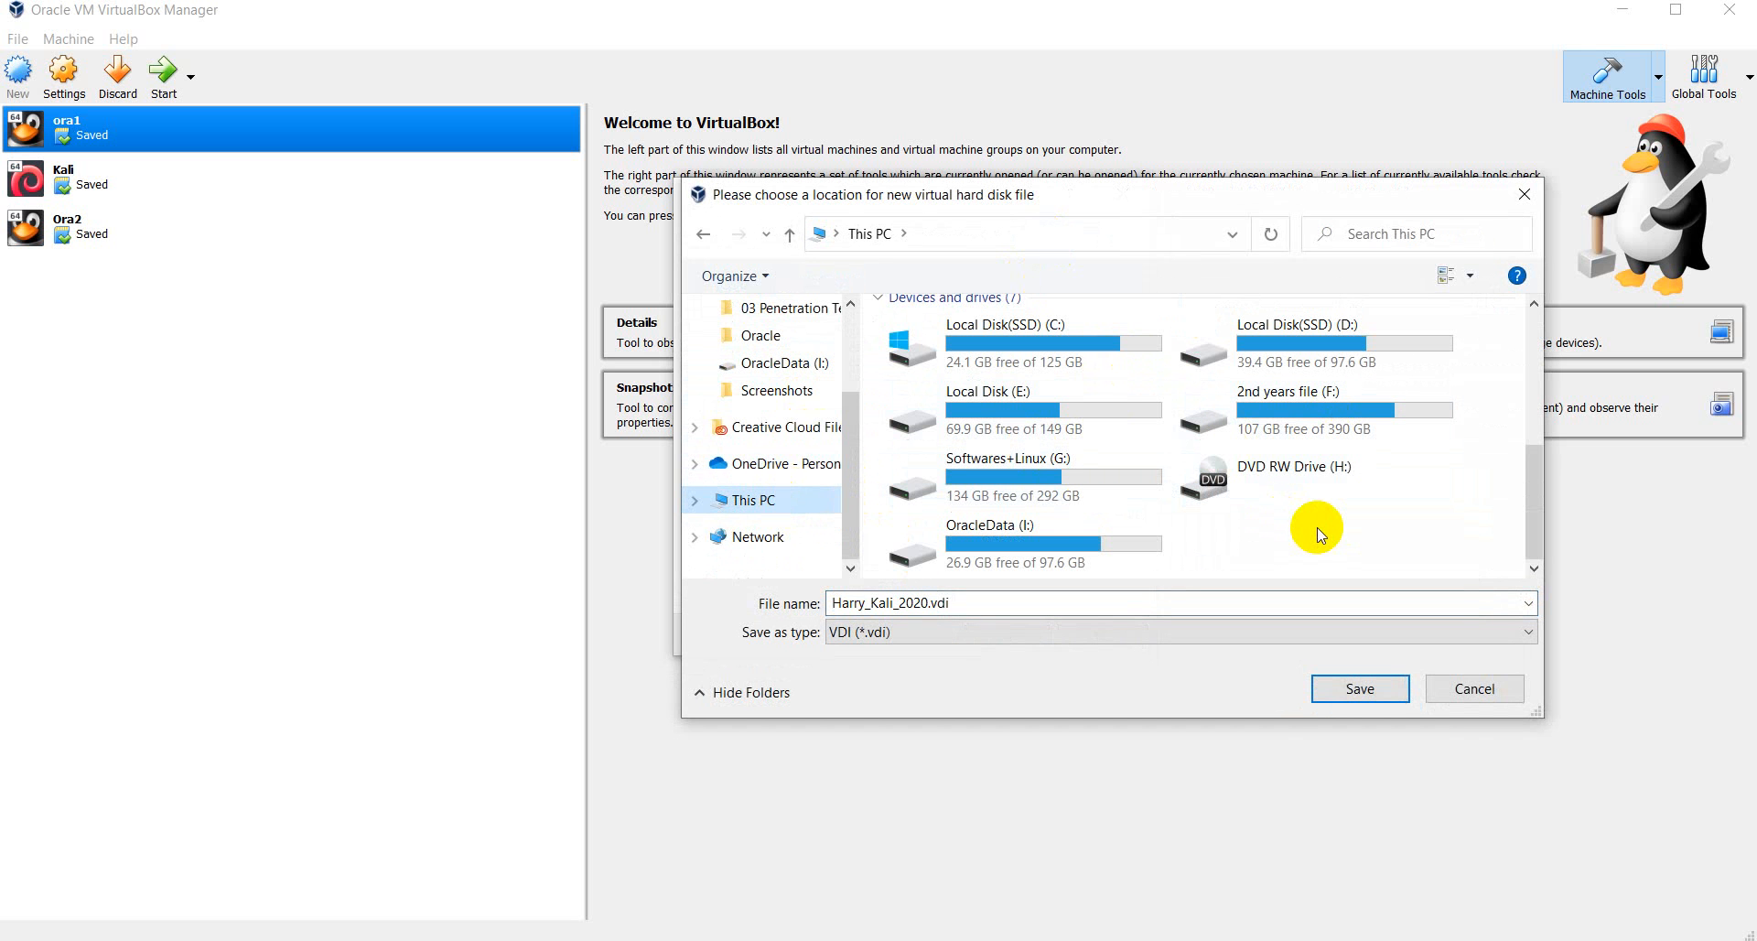
pyautogui.scroll(1, 1226, 448)
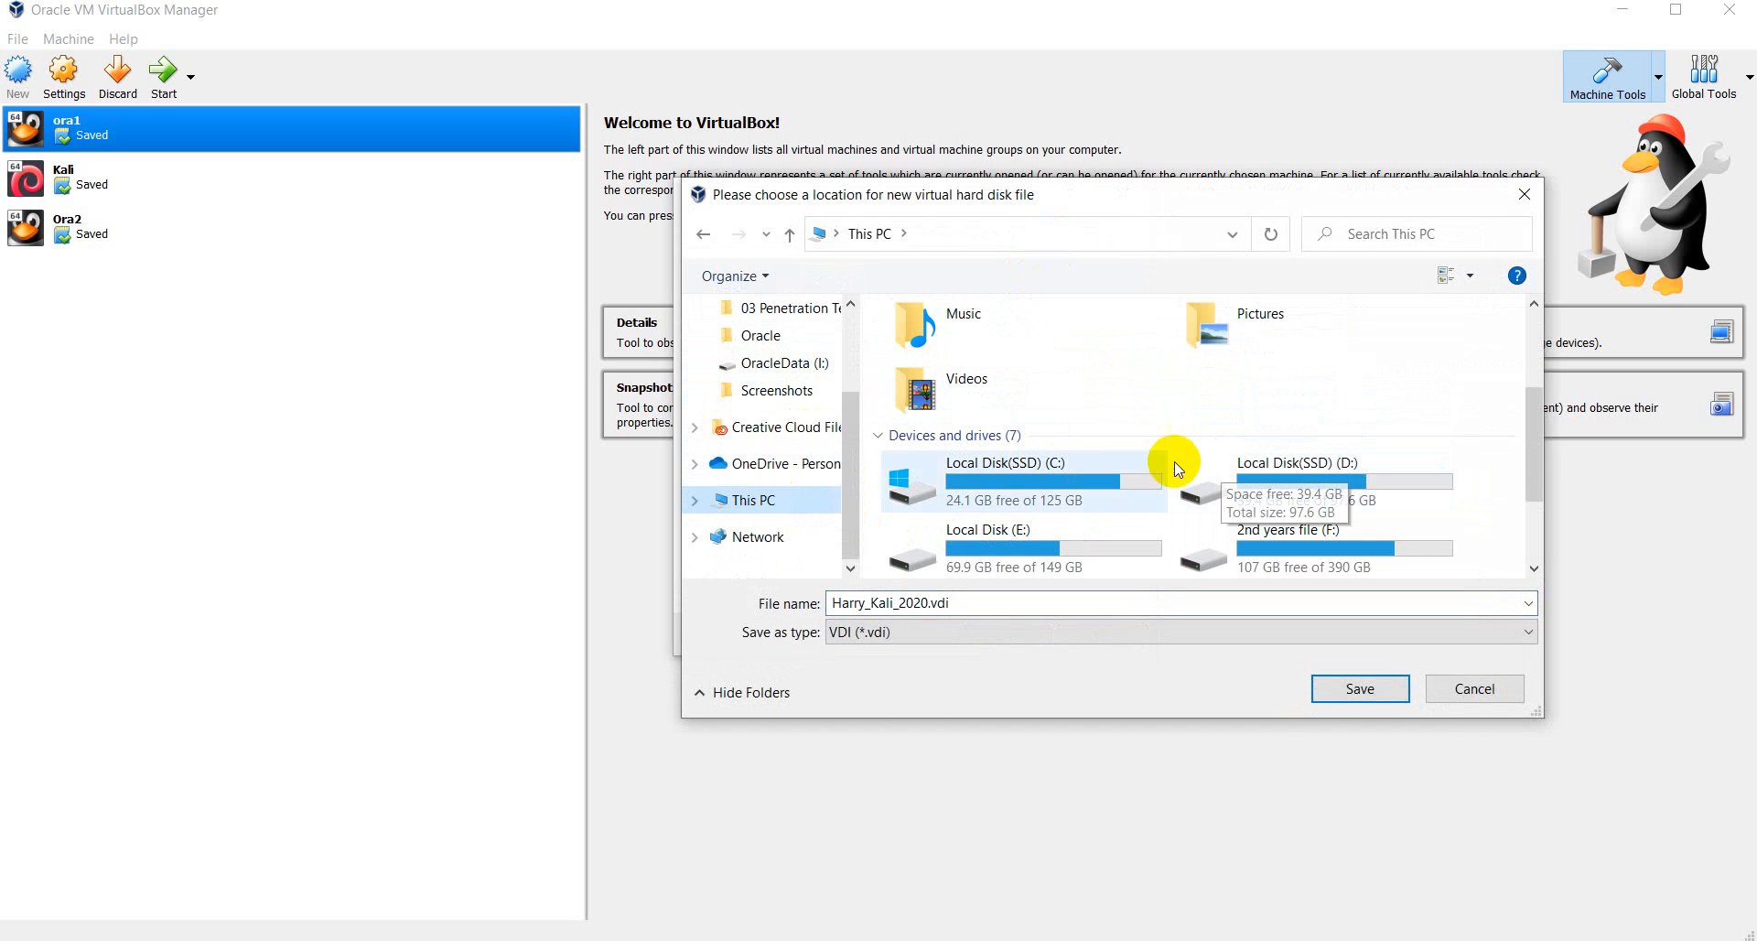
pyautogui.scroll(-1, 1017, 494)
pyautogui.click(1032, 347)
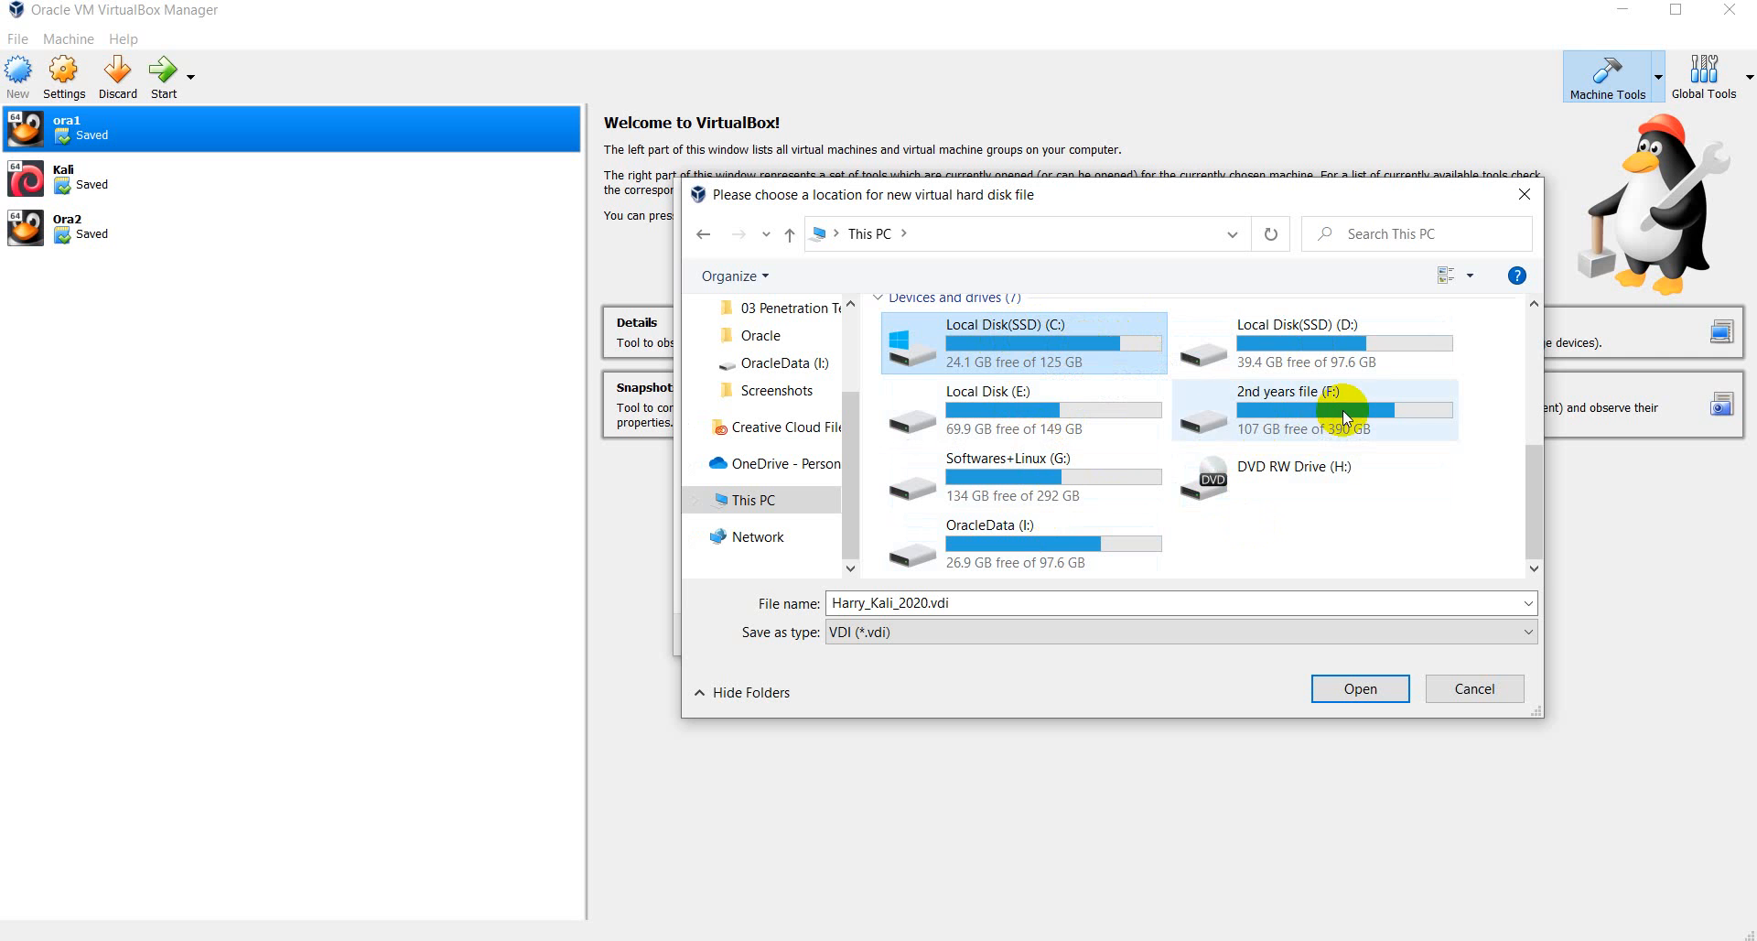
pyautogui.doubleClick(1293, 409)
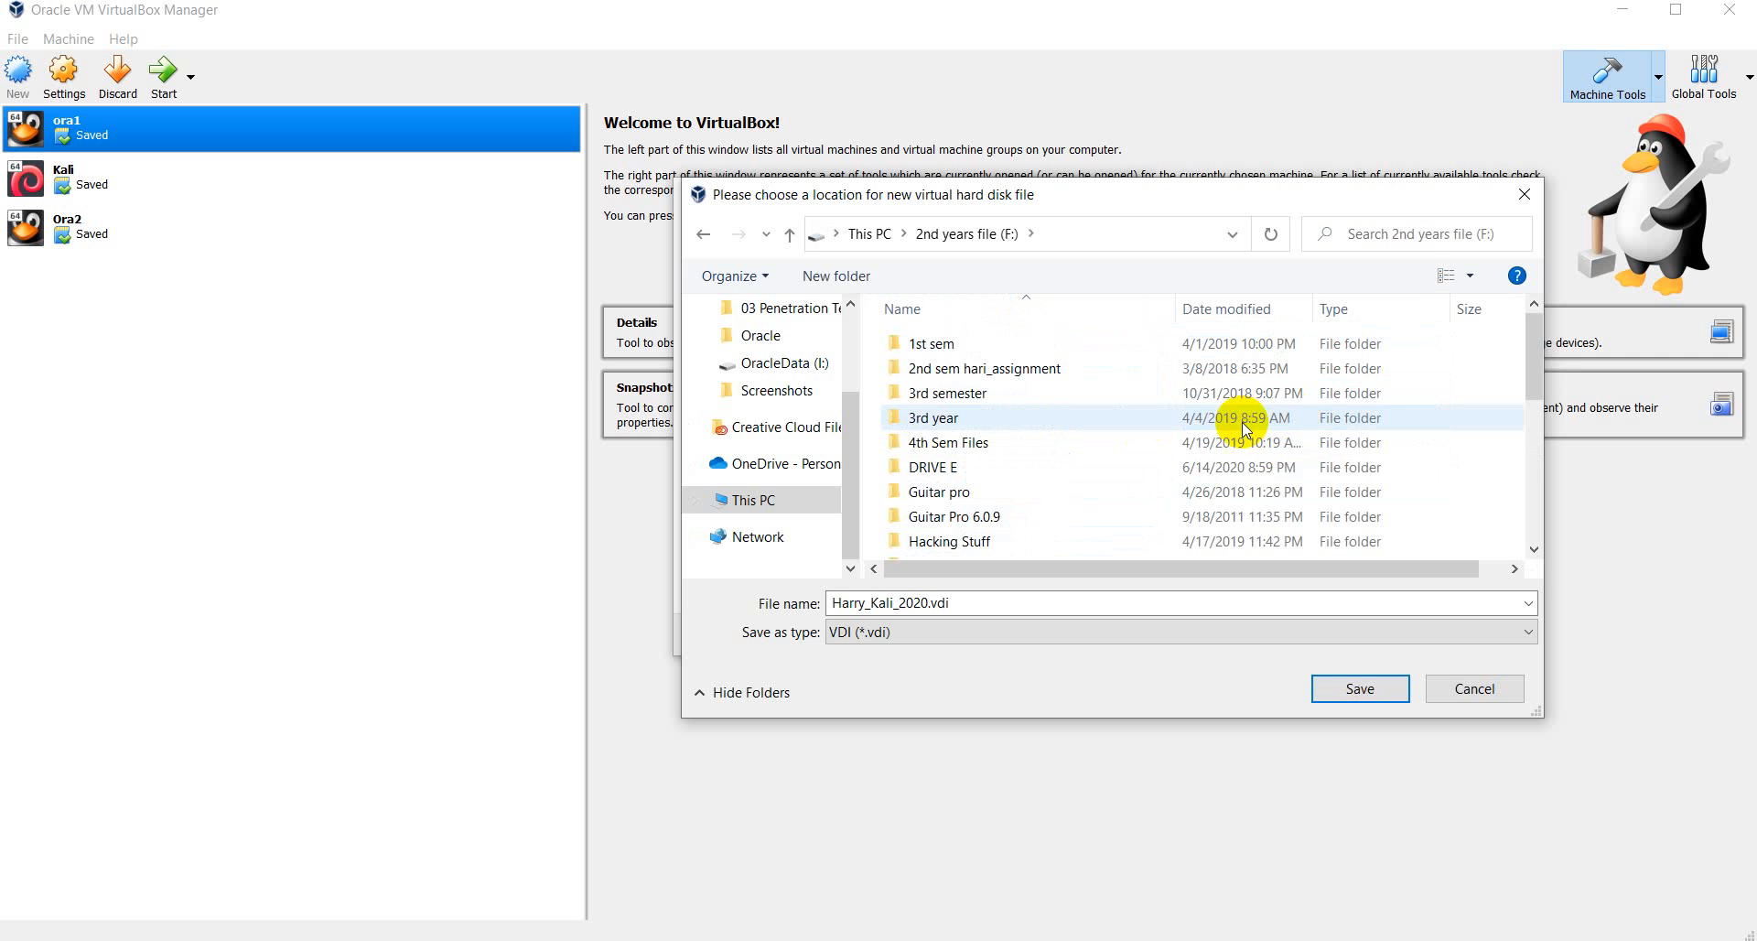
# - Save Harry_Kali_2020.vdi inside the Lesson_Kali_Linux folder
pyautogui.scroll(-4, 1006, 457)
pyautogui.click(1003, 452)
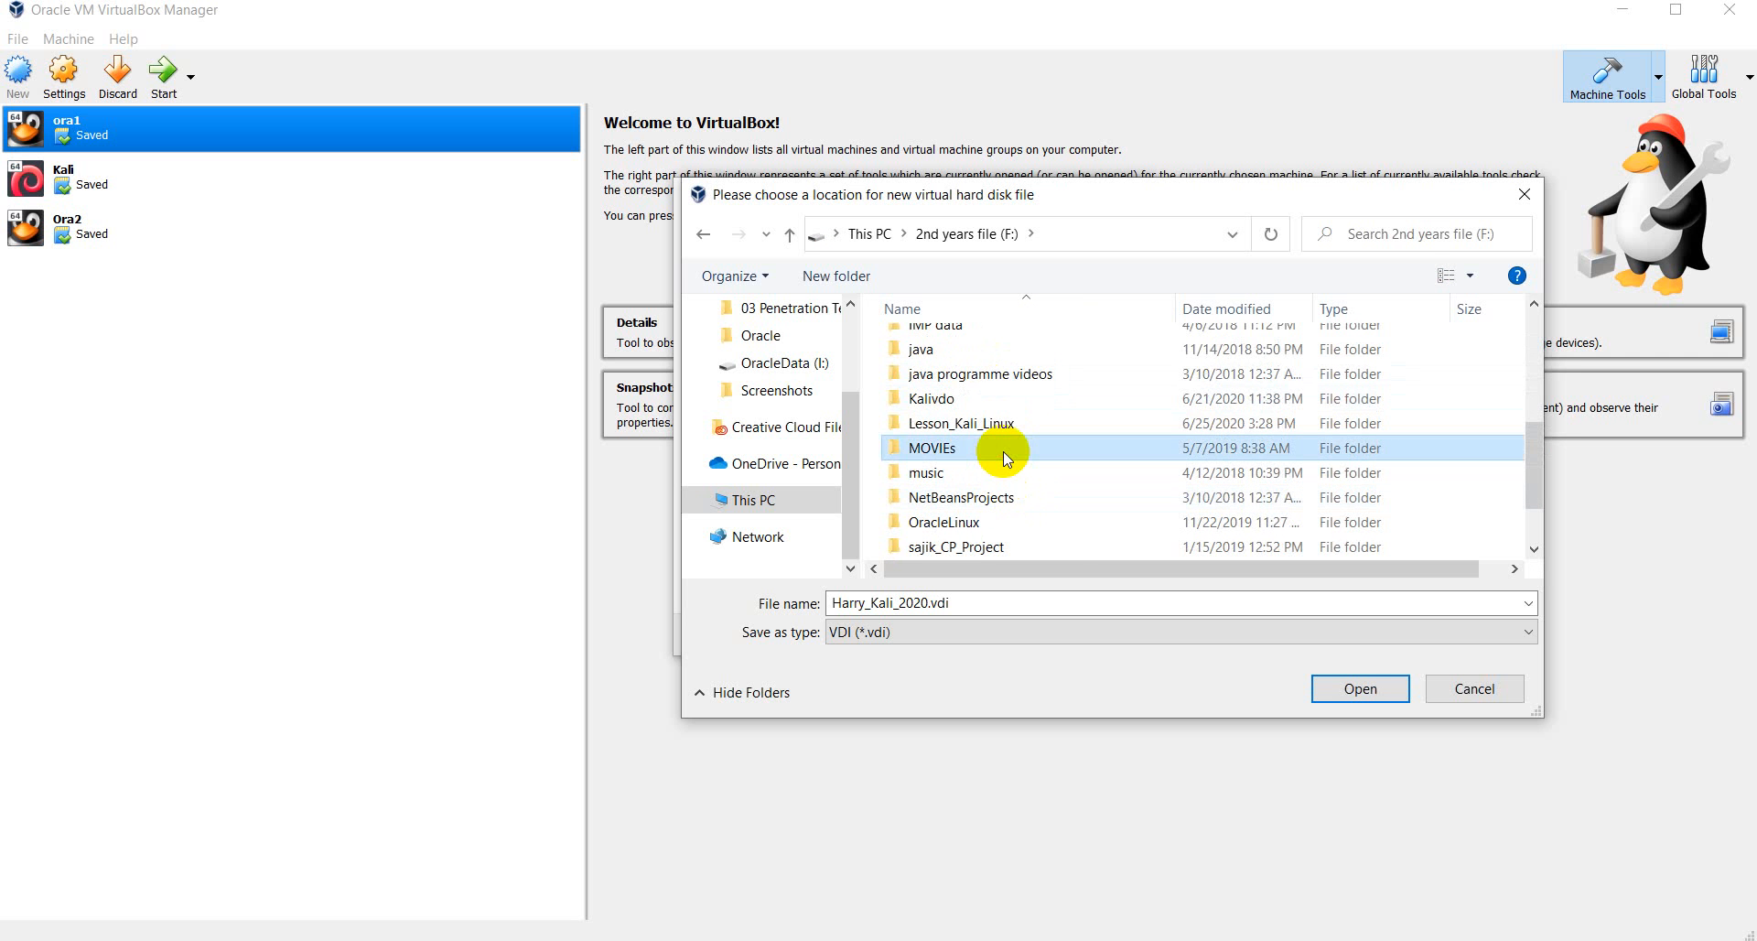
pyautogui.press('Up')
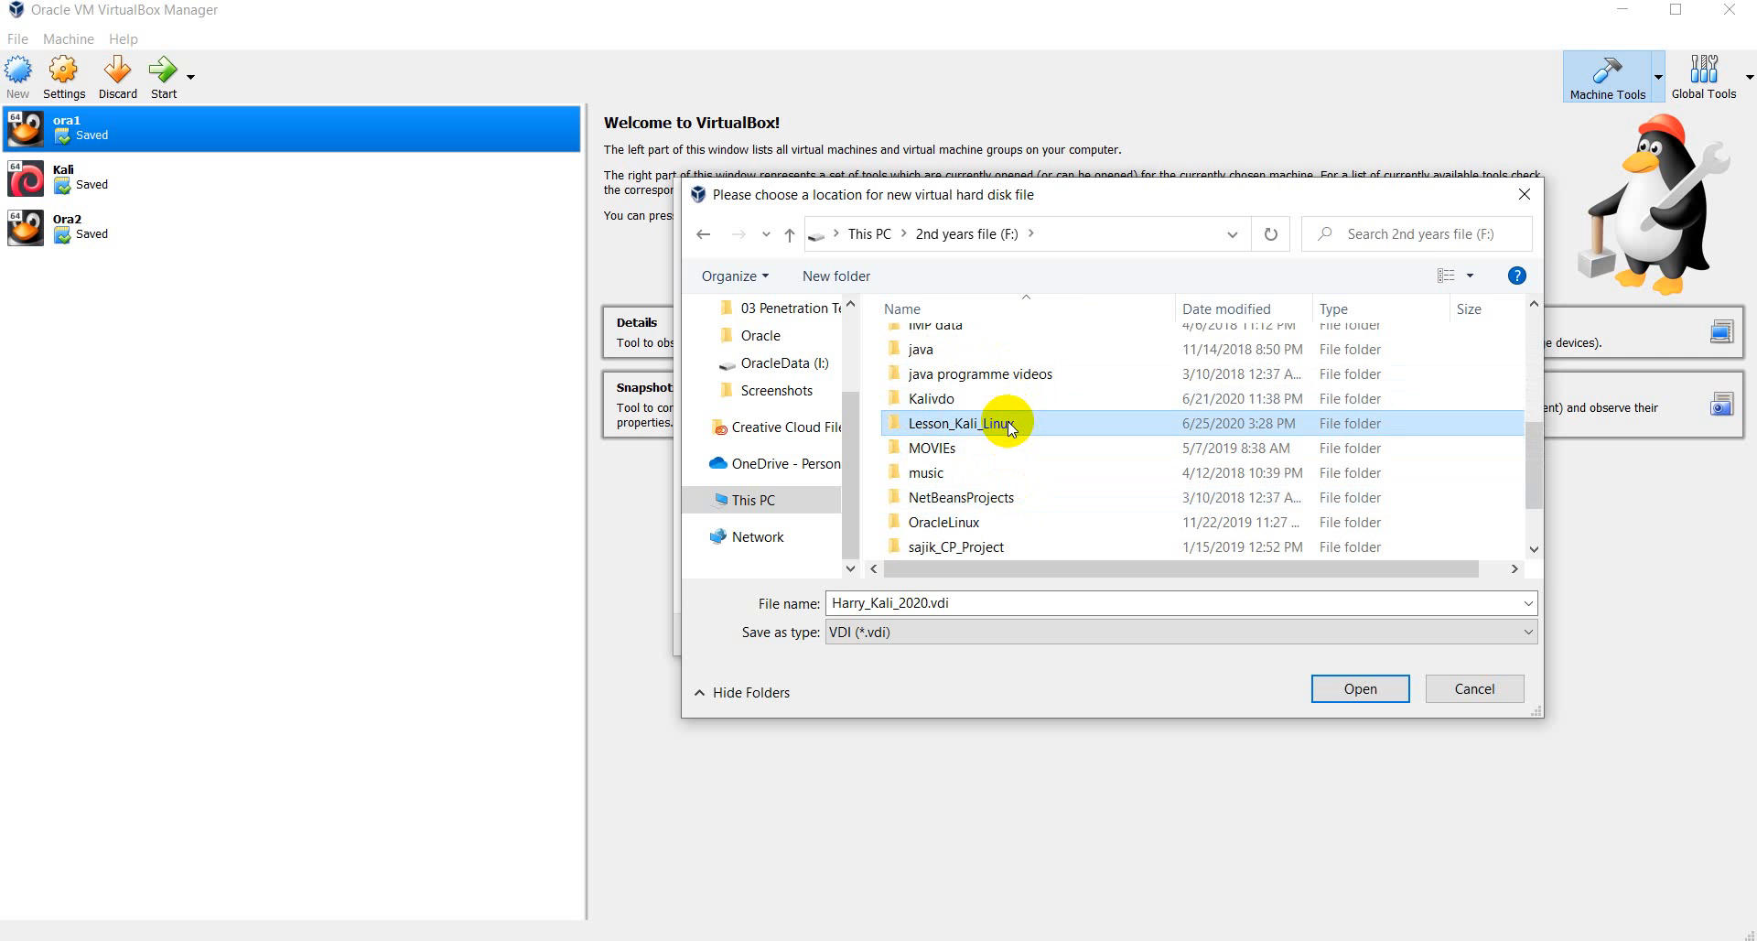
pyautogui.doubleClick(1007, 421)
pyautogui.click(1046, 606)
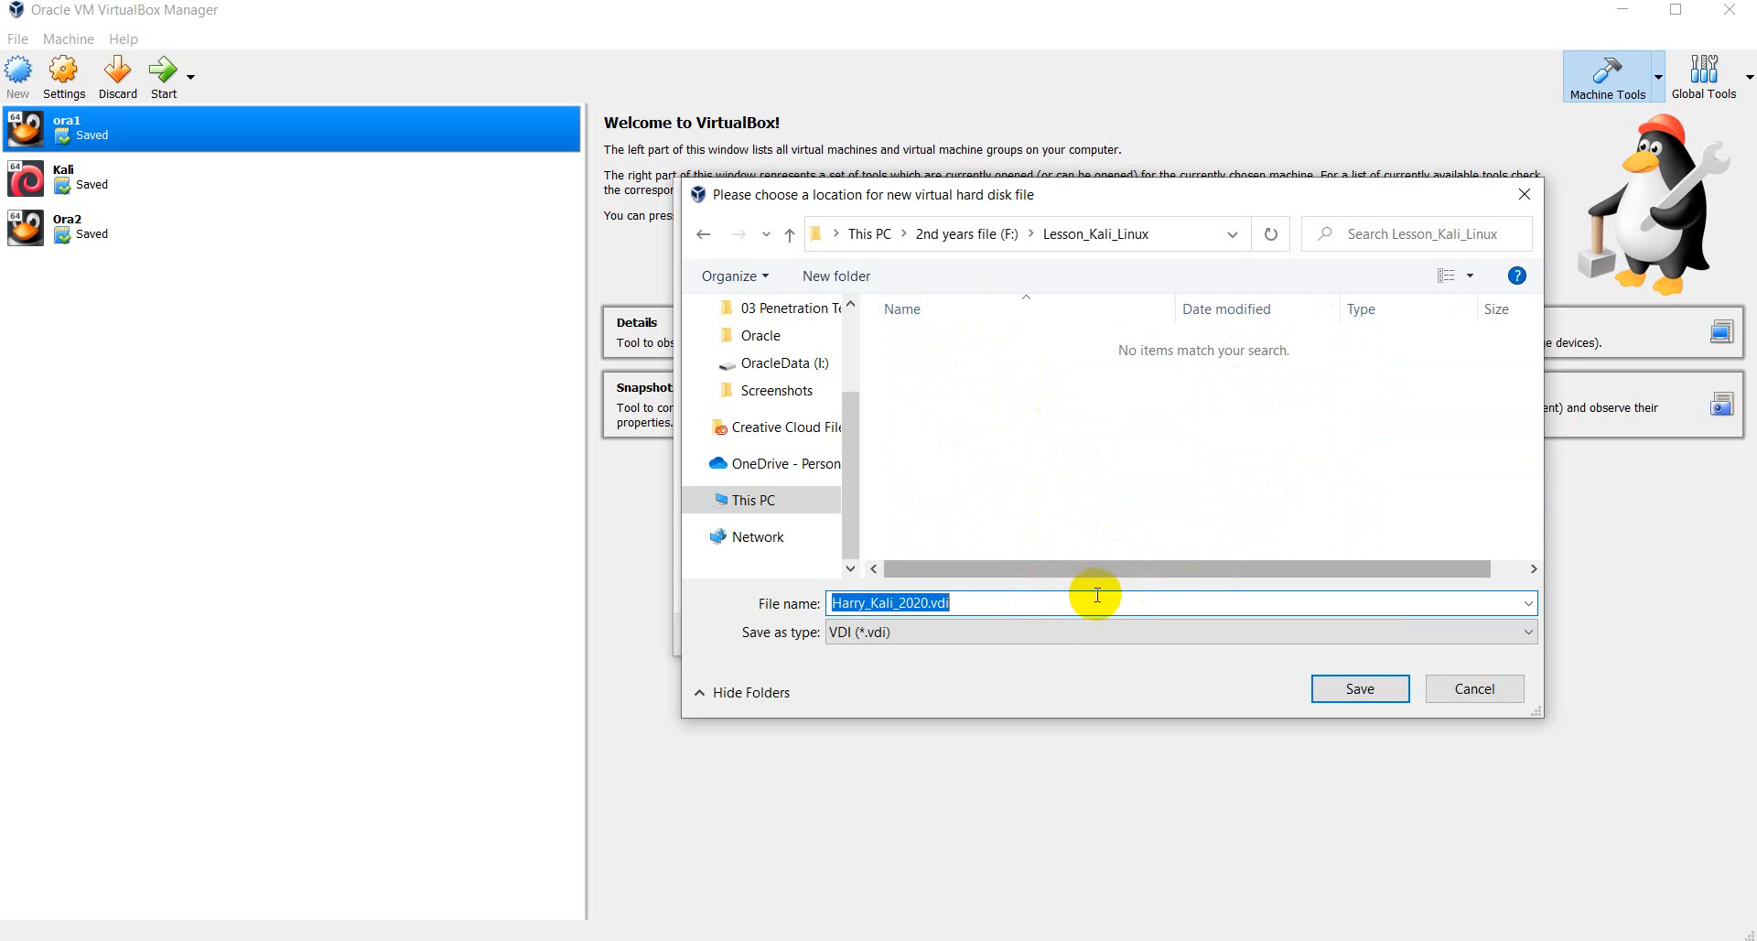
pyautogui.click(1041, 450)
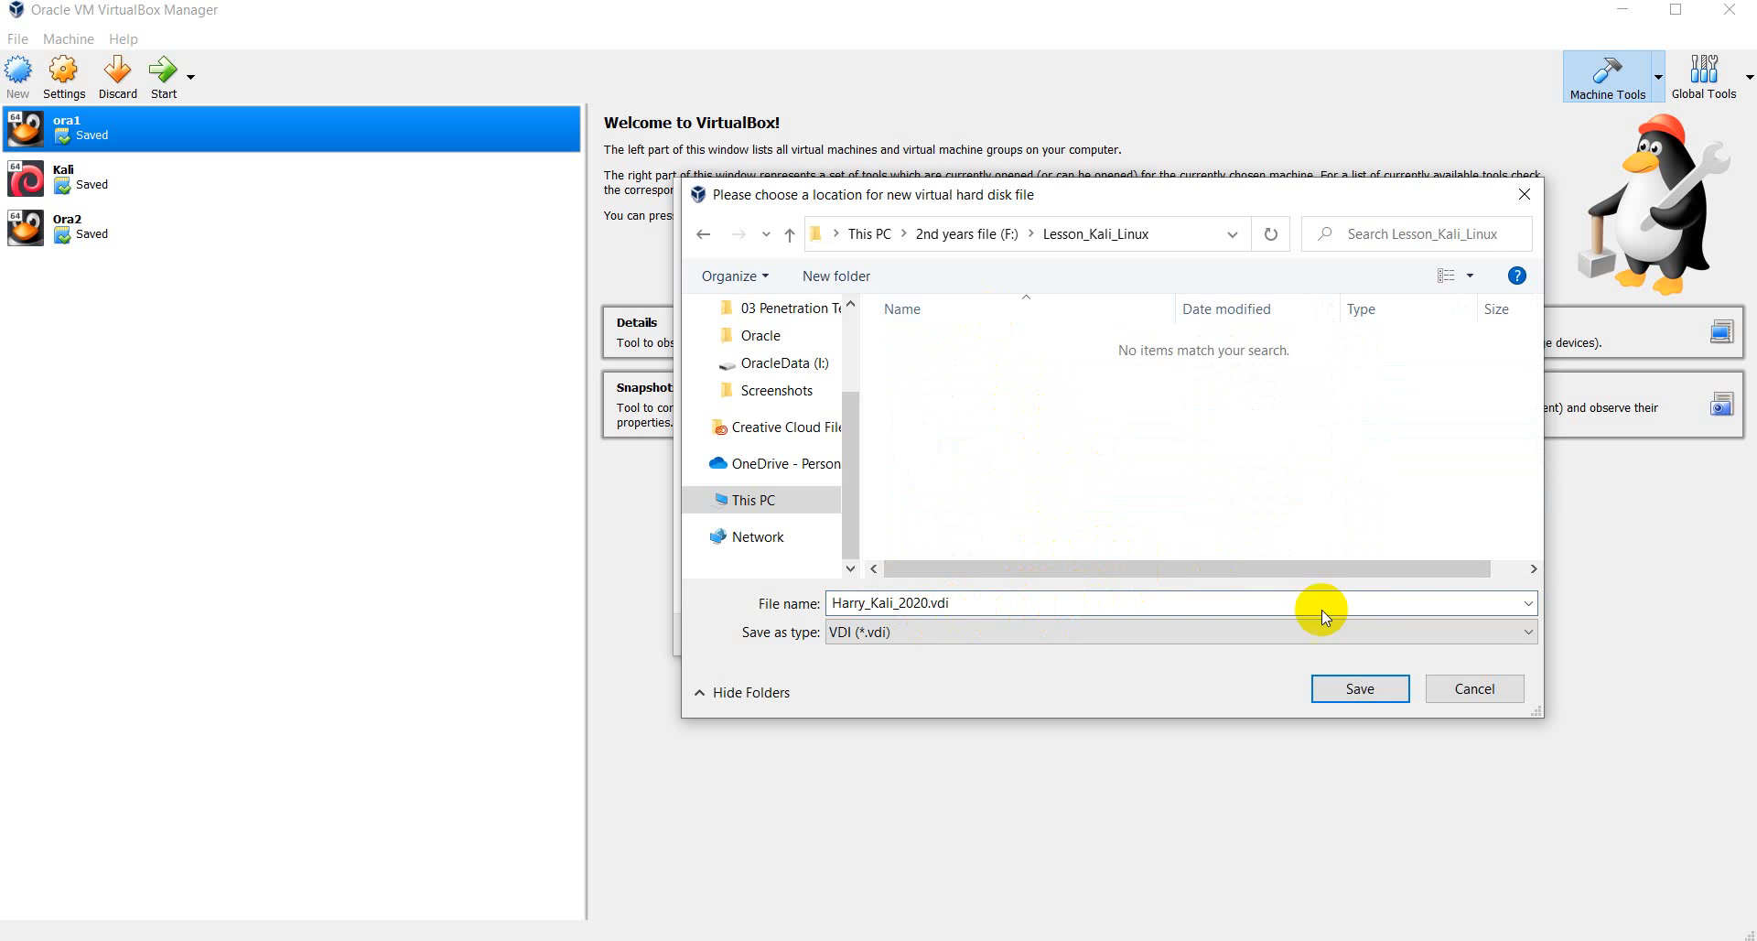
pyautogui.click(1362, 693)
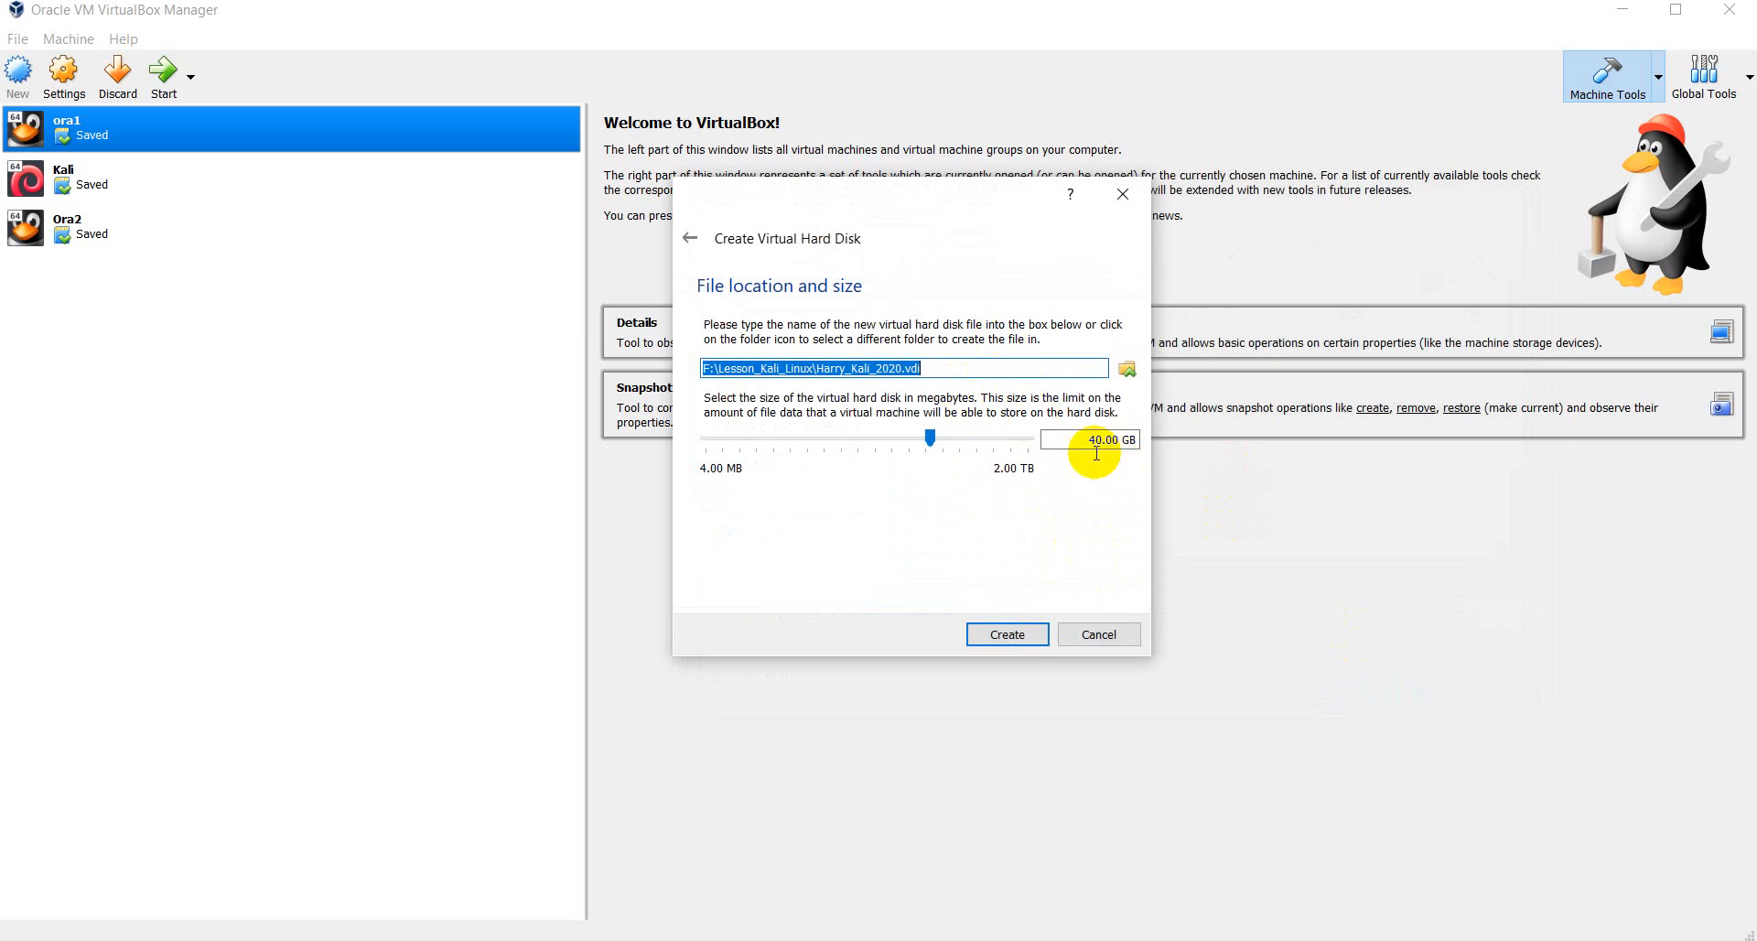
# - Create the 40 GB disk to finish Harry_Kali_2020, then open its Settings
pyautogui.click(1018, 632)
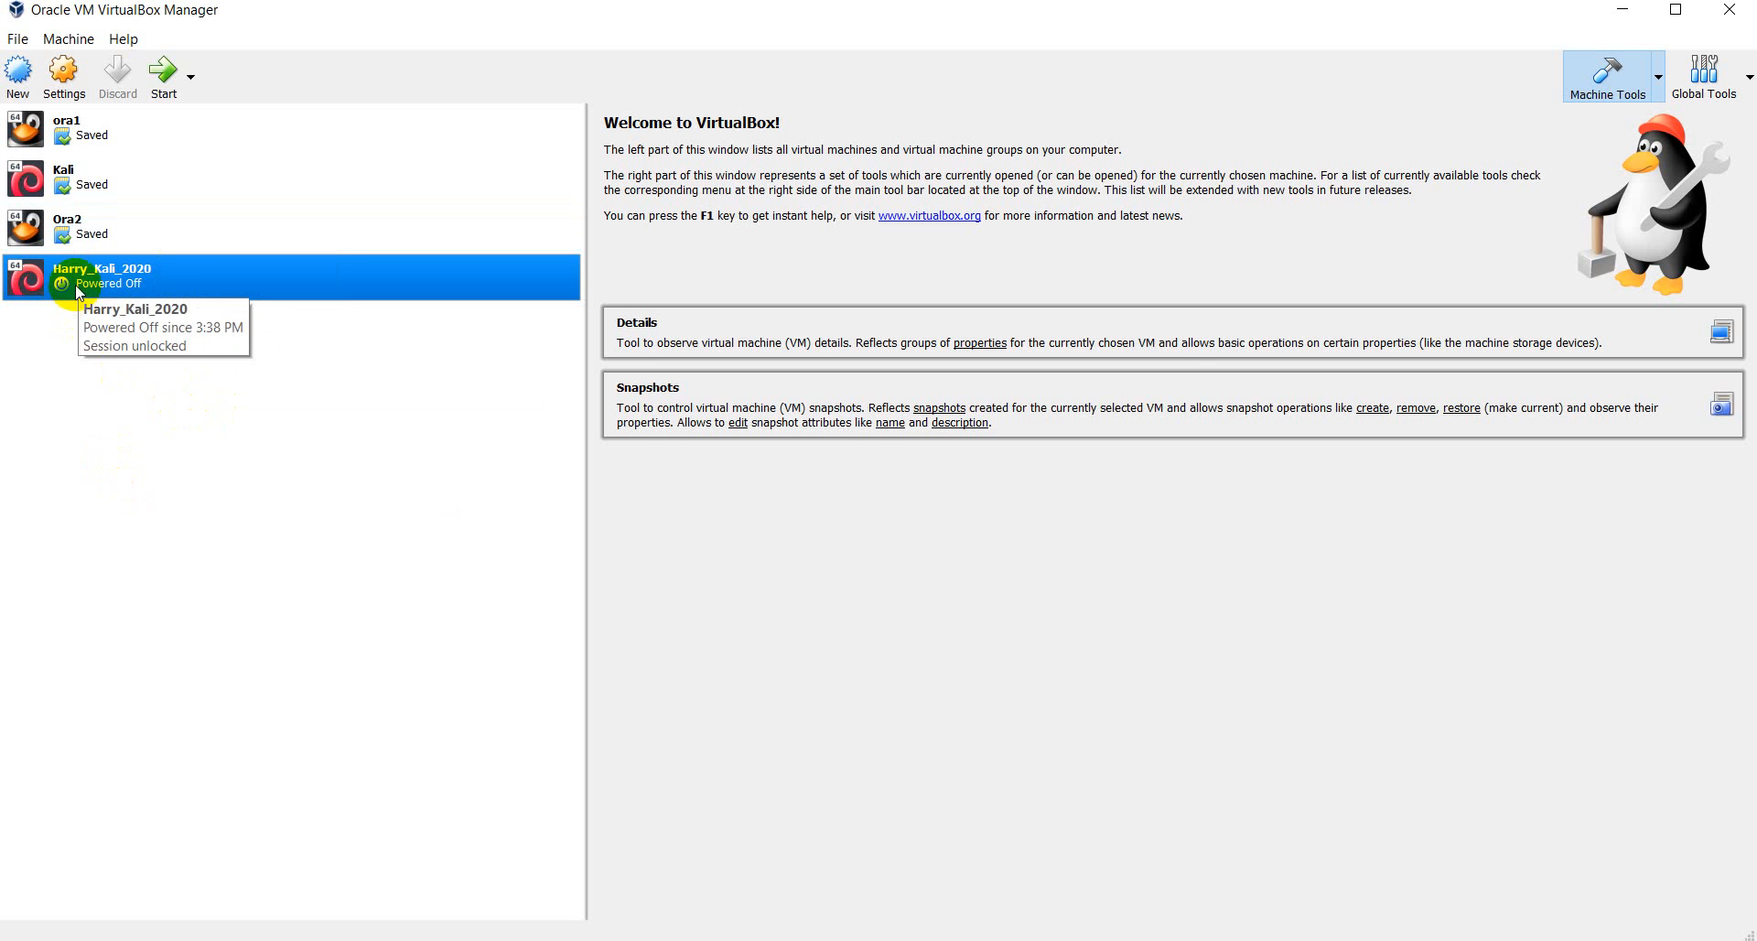
pyautogui.click(64, 77)
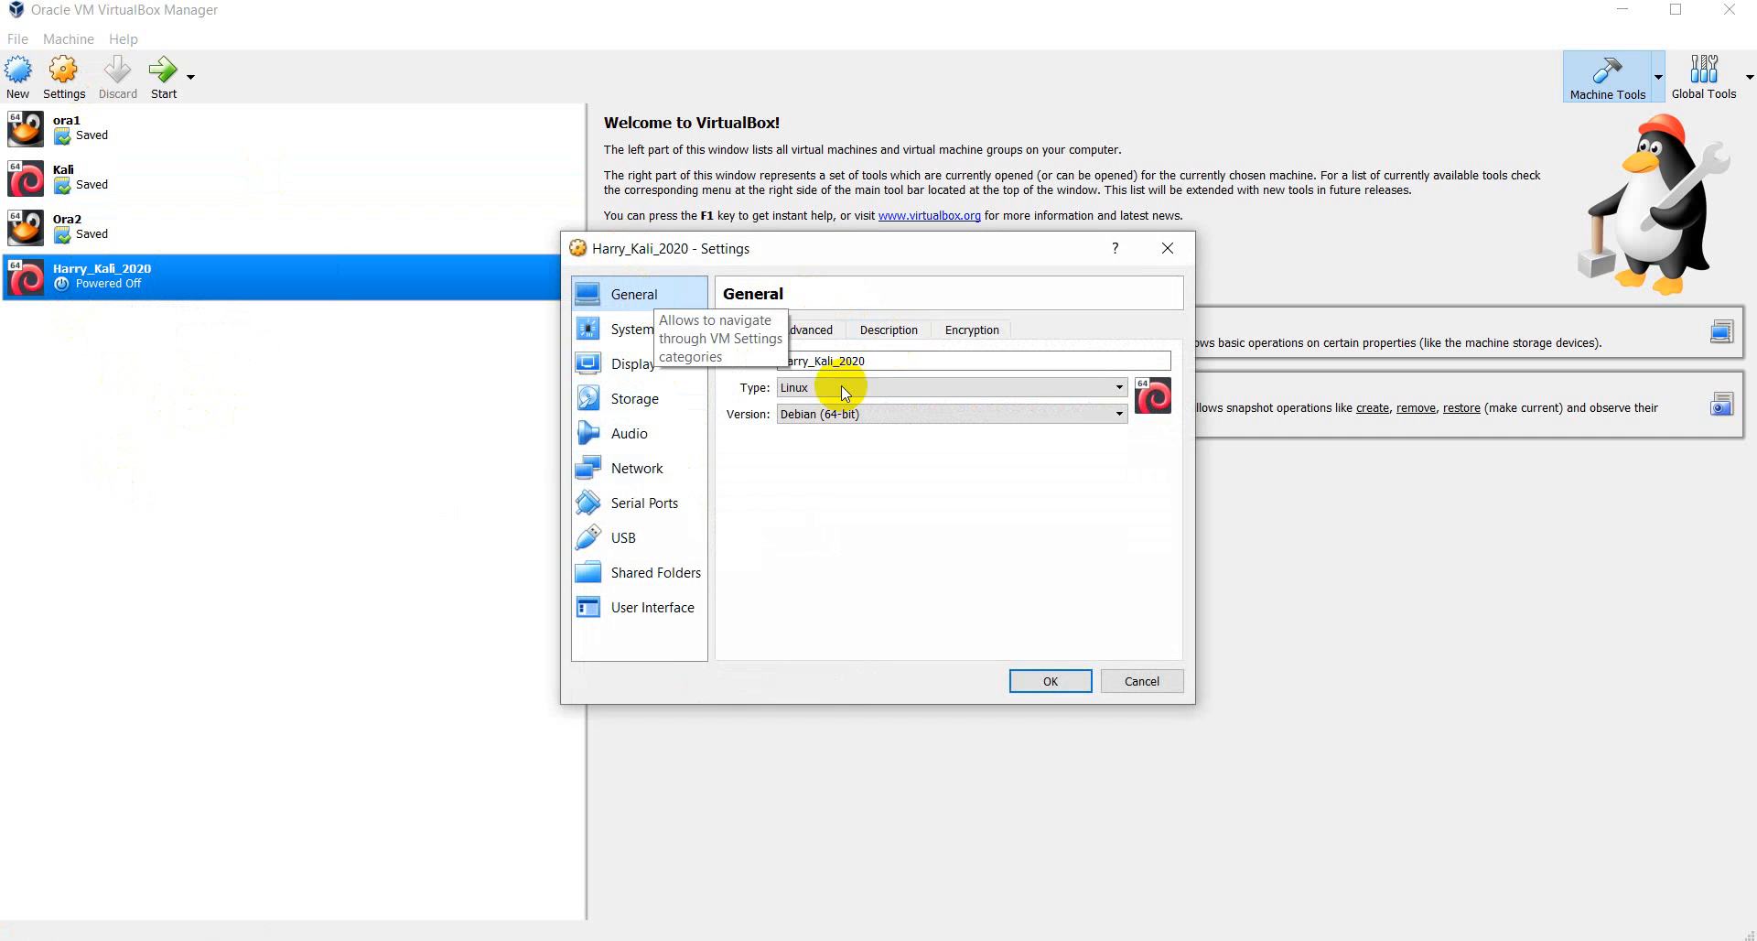
# - In Storage settings, select the empty optical drive and browse for a disk file
pyautogui.click(634, 331)
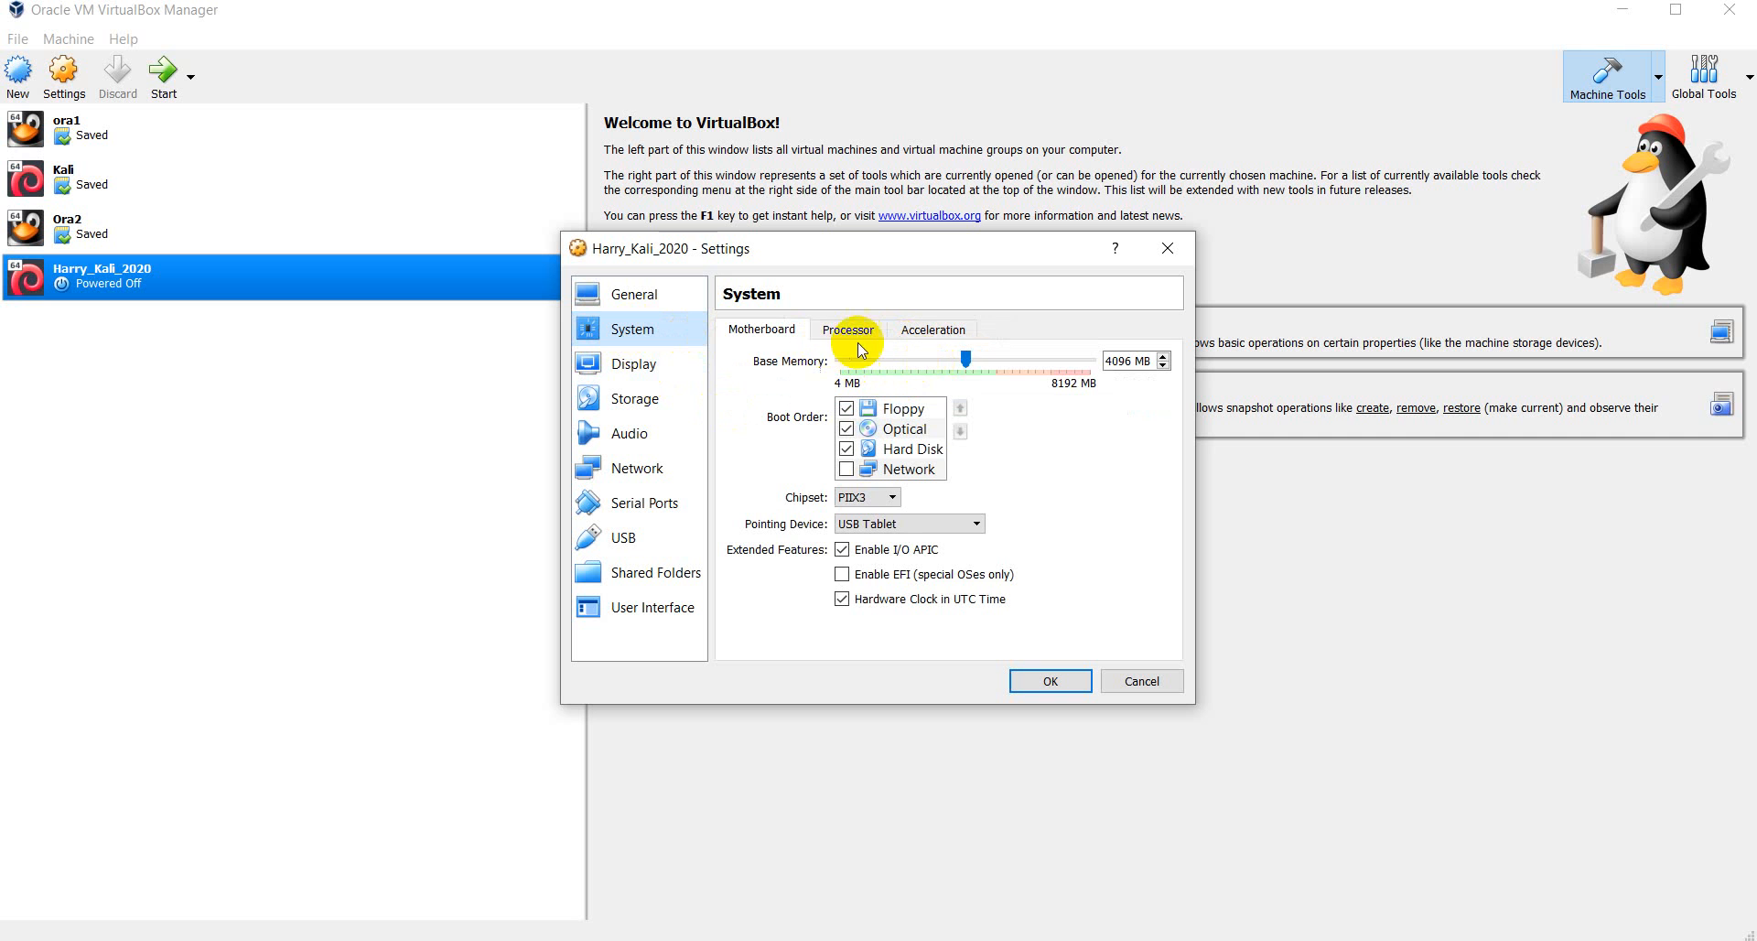
pyautogui.click(651, 366)
pyautogui.click(658, 403)
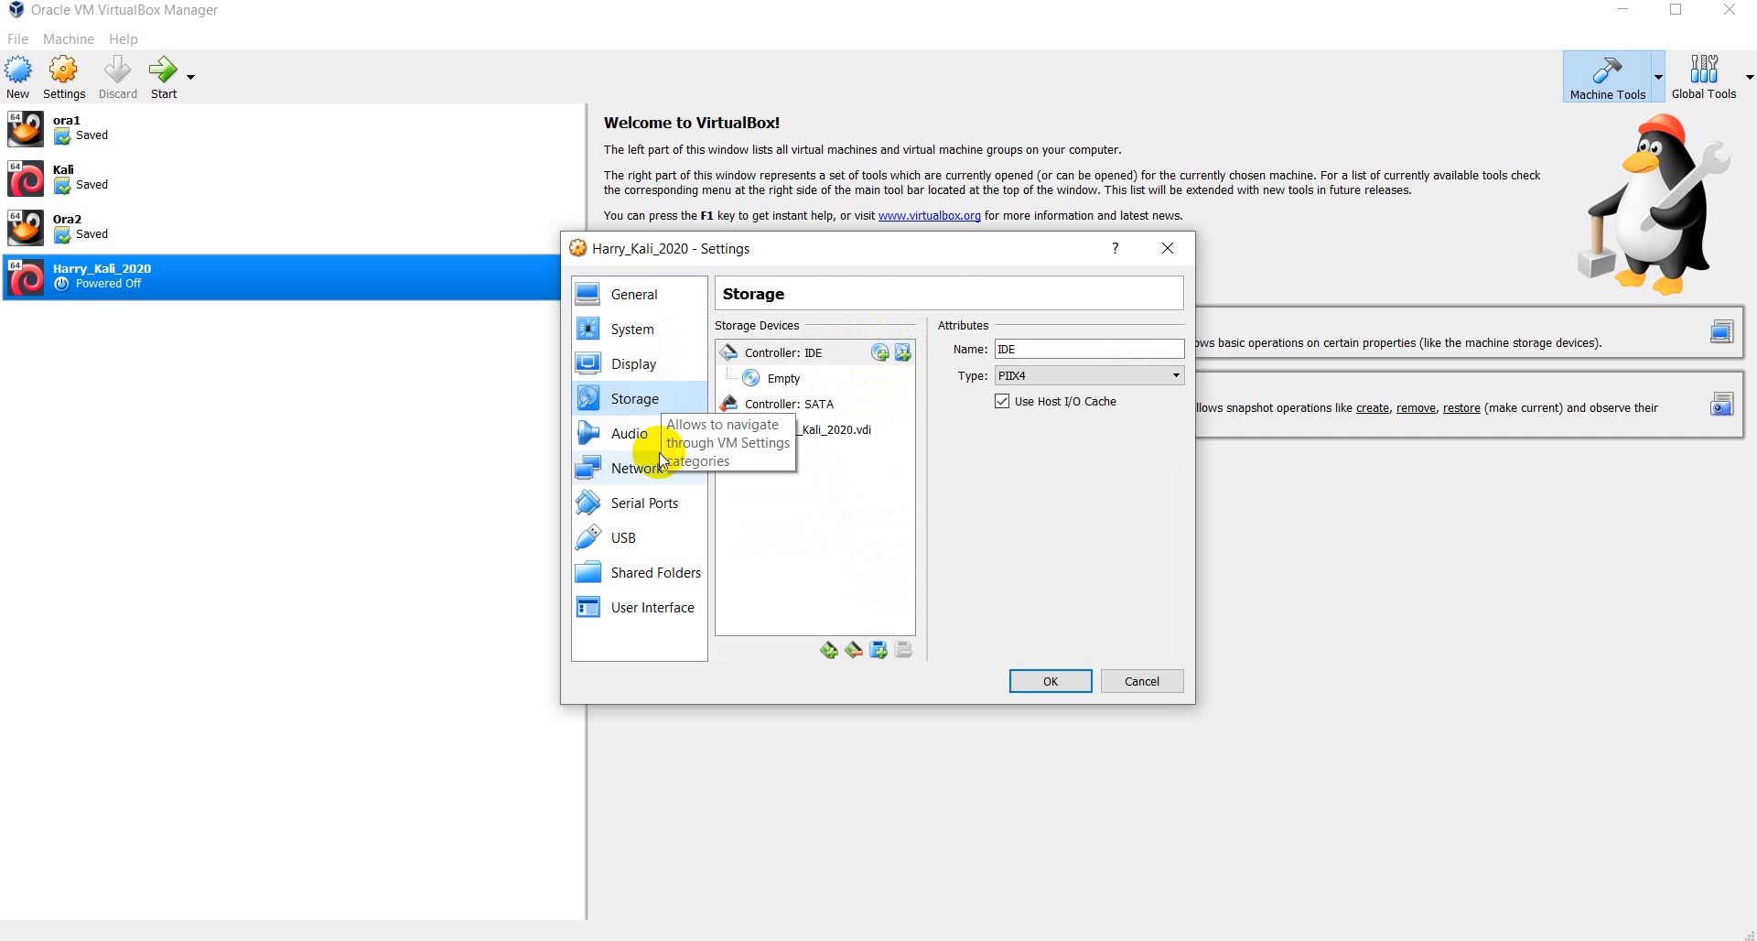
pyautogui.click(776, 379)
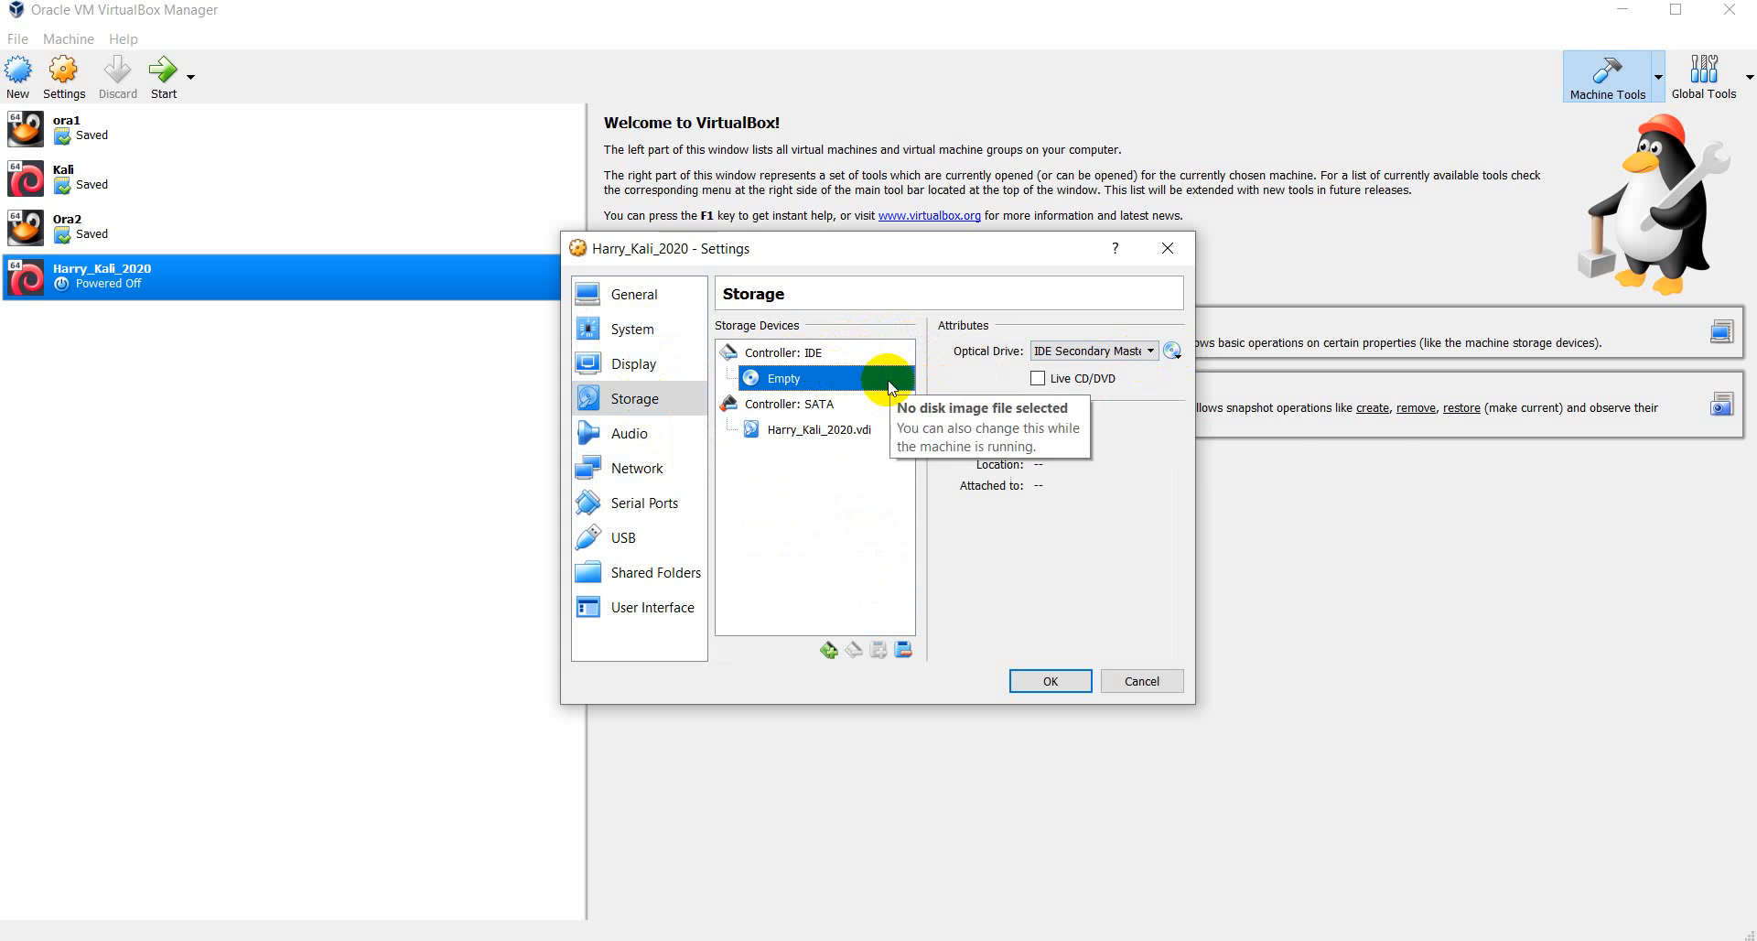
pyautogui.click(1172, 351)
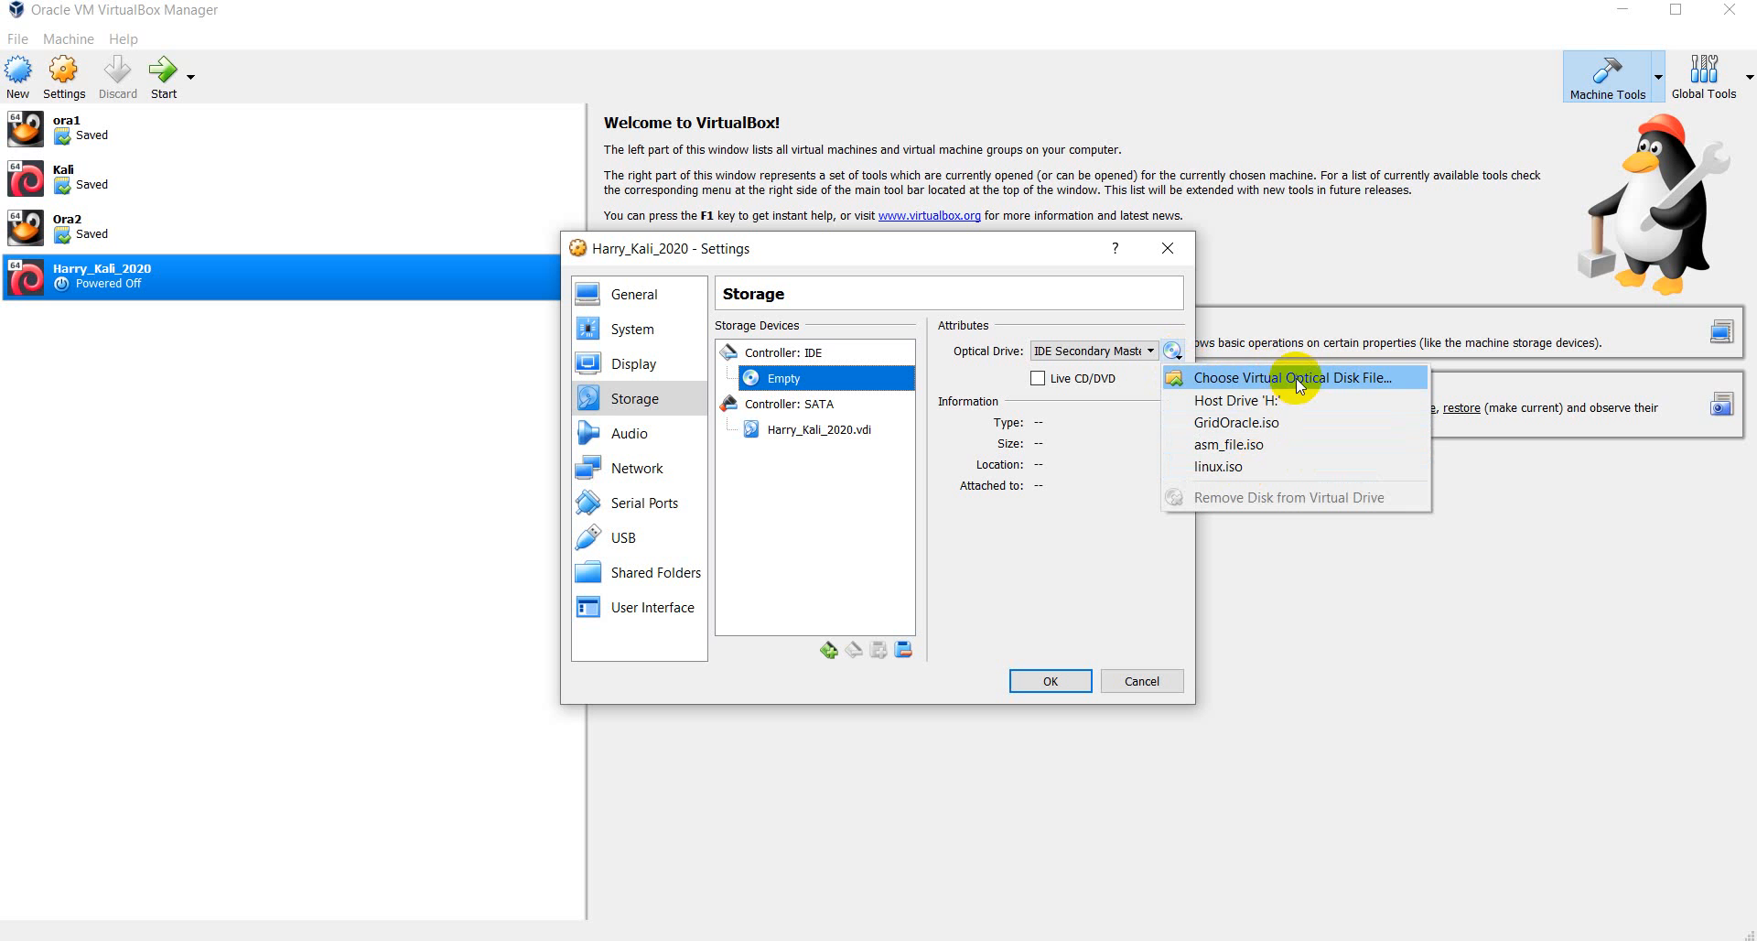
pyautogui.click(1299, 379)
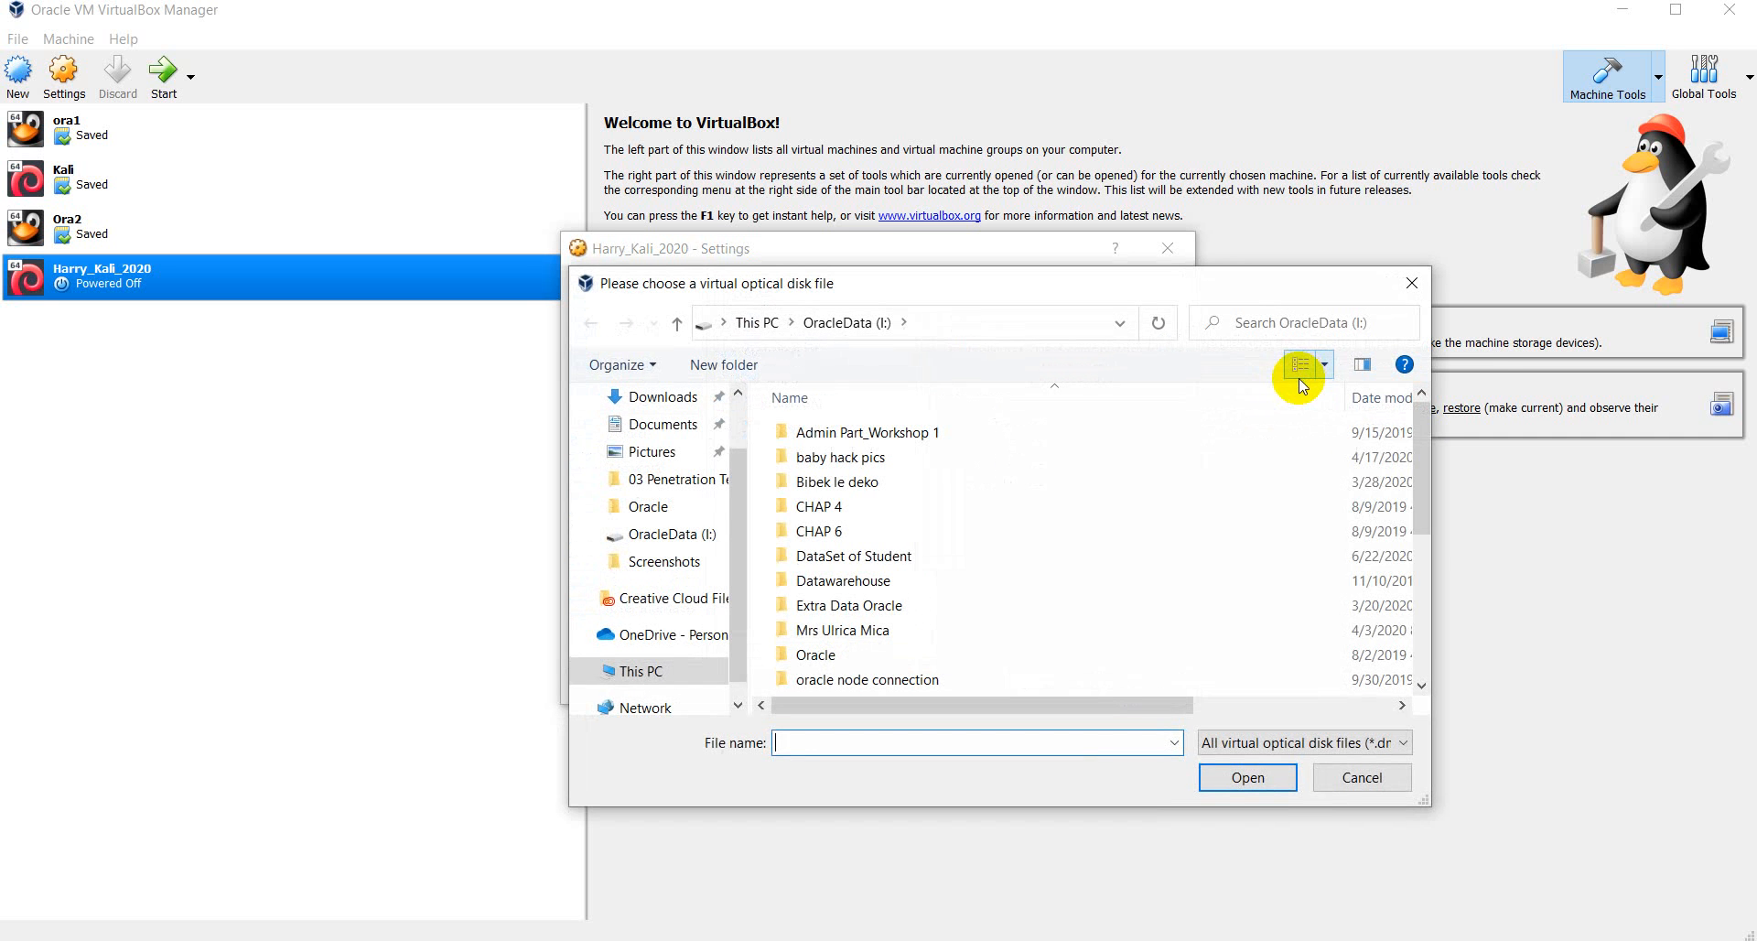
# - Attach kali-linux-2020.2-installer-amd64.iso from the G: drive's Windows_ISO folder to the optical drive
pyautogui.scroll(-4, 964, 589)
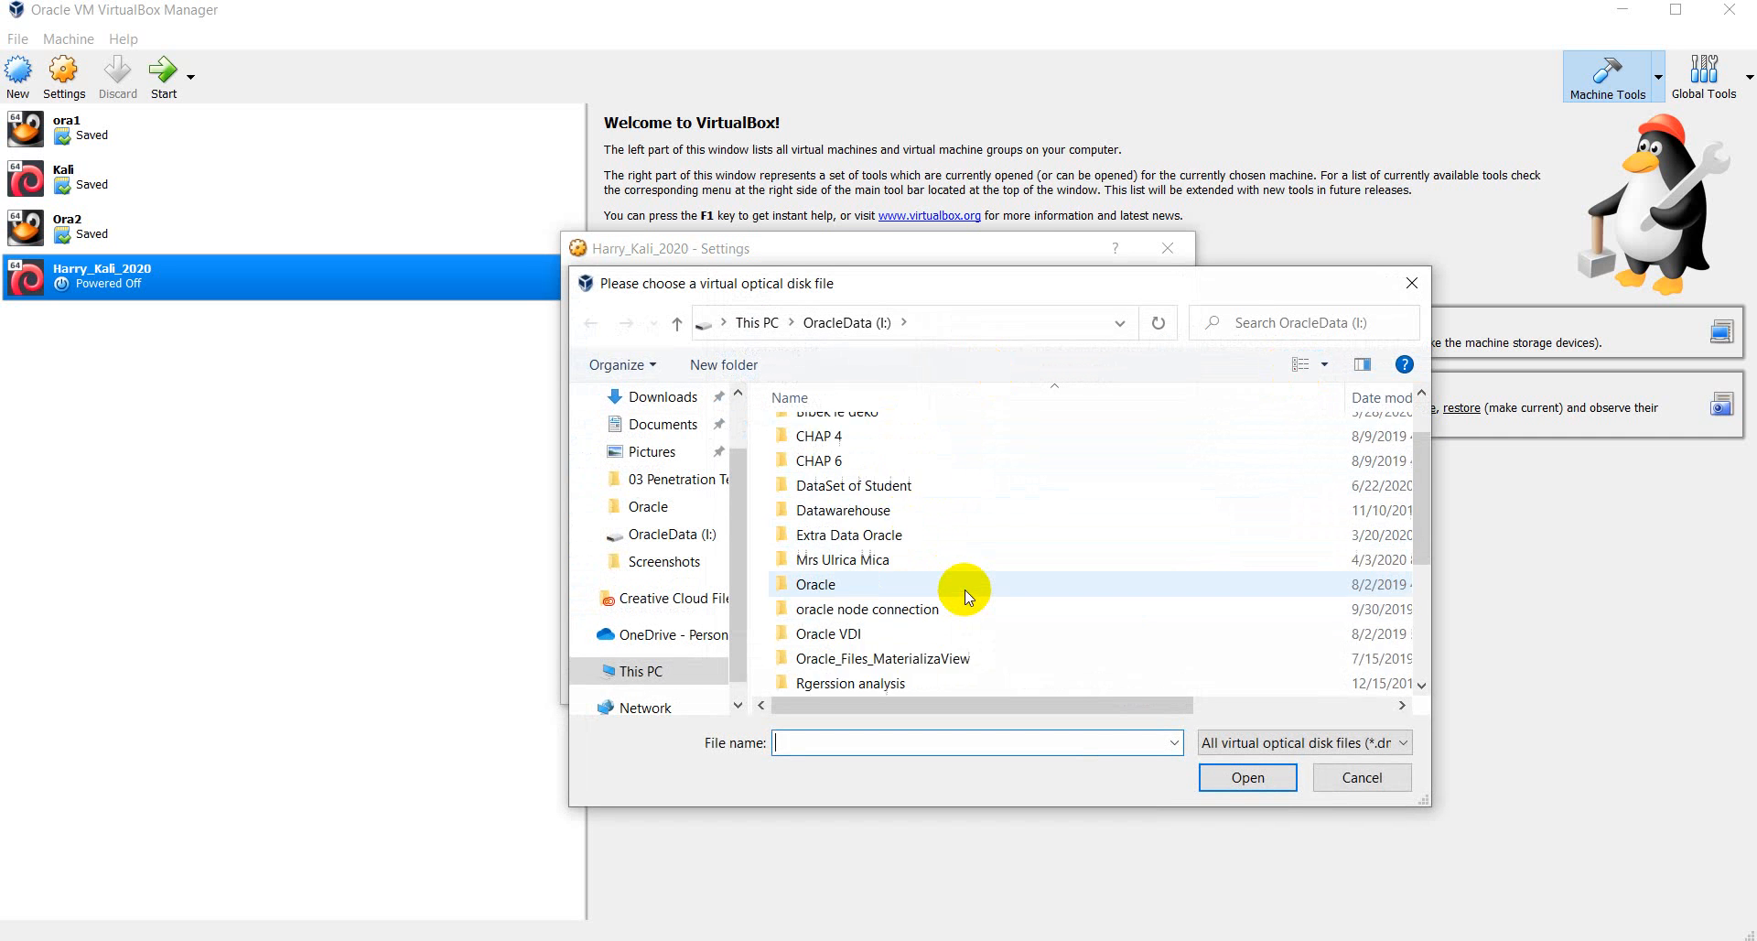
pyautogui.scroll(4, 964, 597)
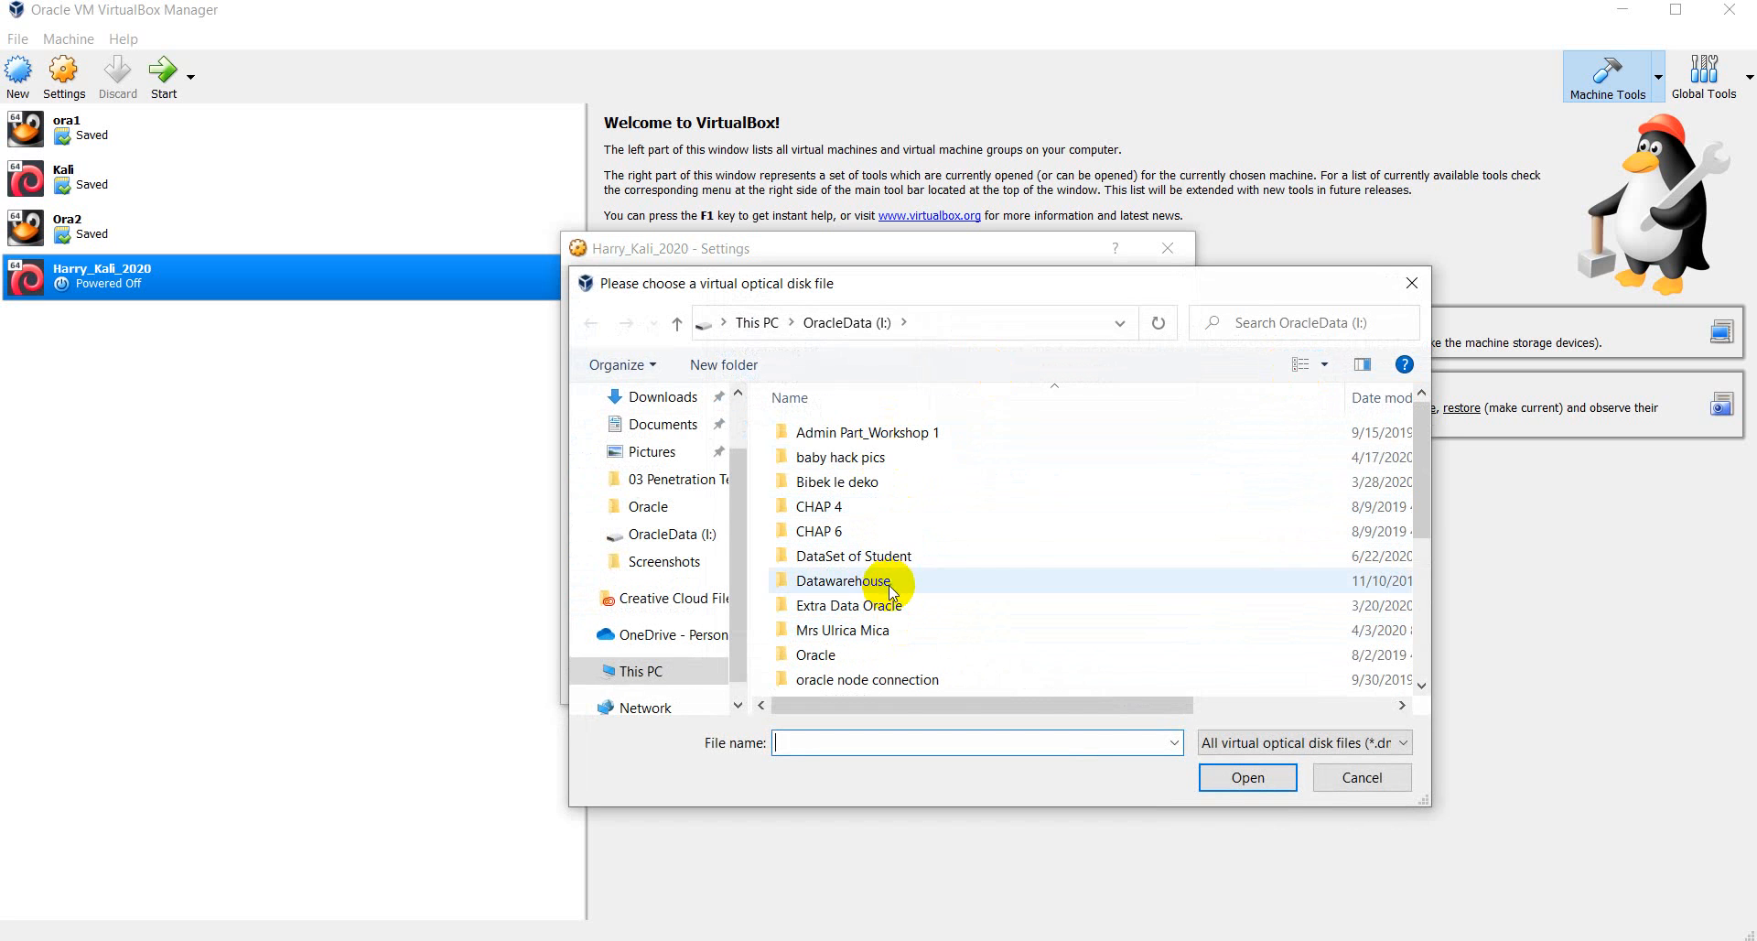
pyautogui.click(757, 322)
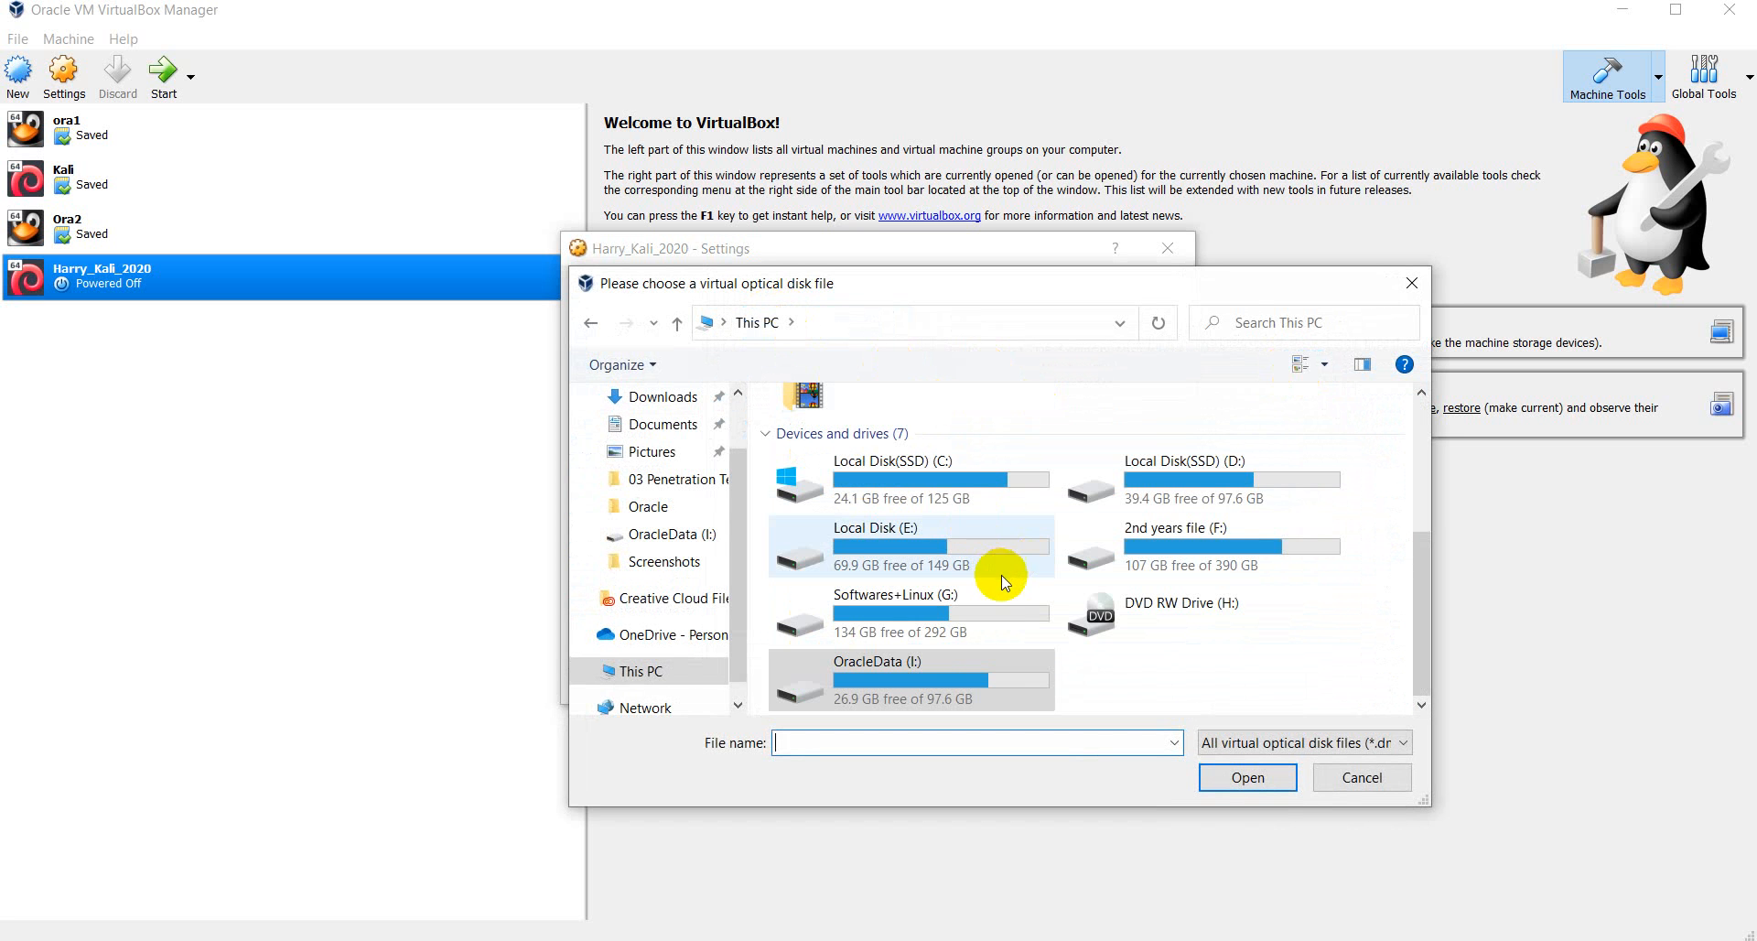
pyautogui.doubleClick(952, 607)
pyautogui.scroll(-6, 953, 622)
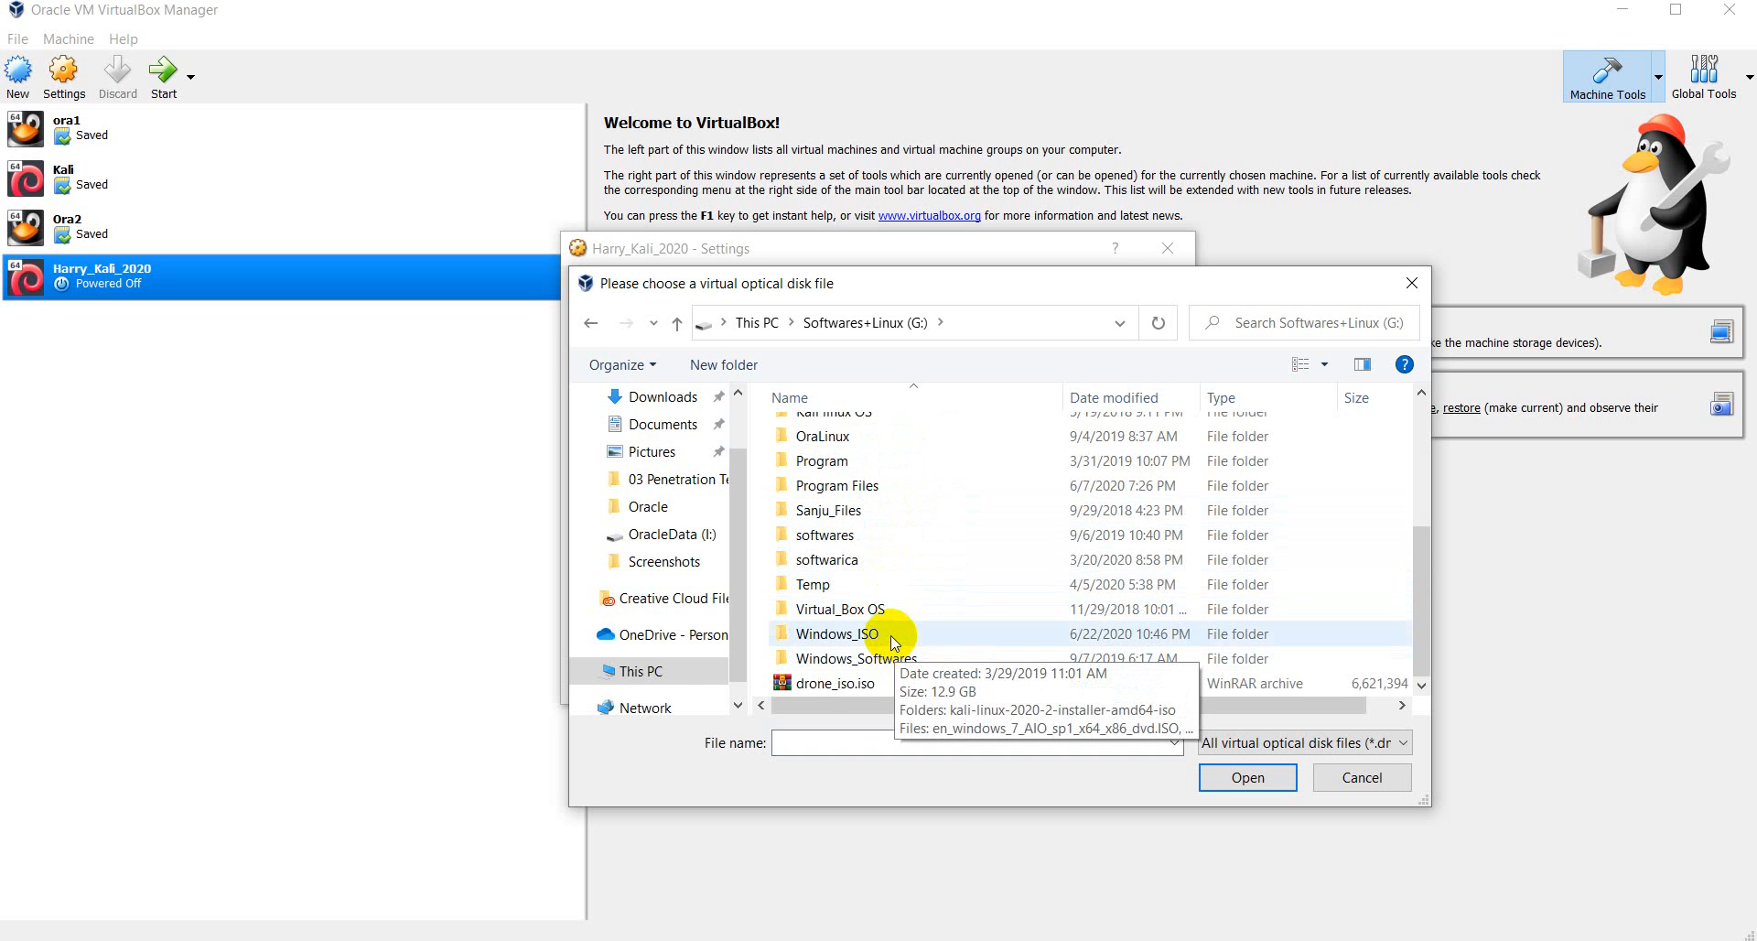
pyautogui.doubleClick(894, 644)
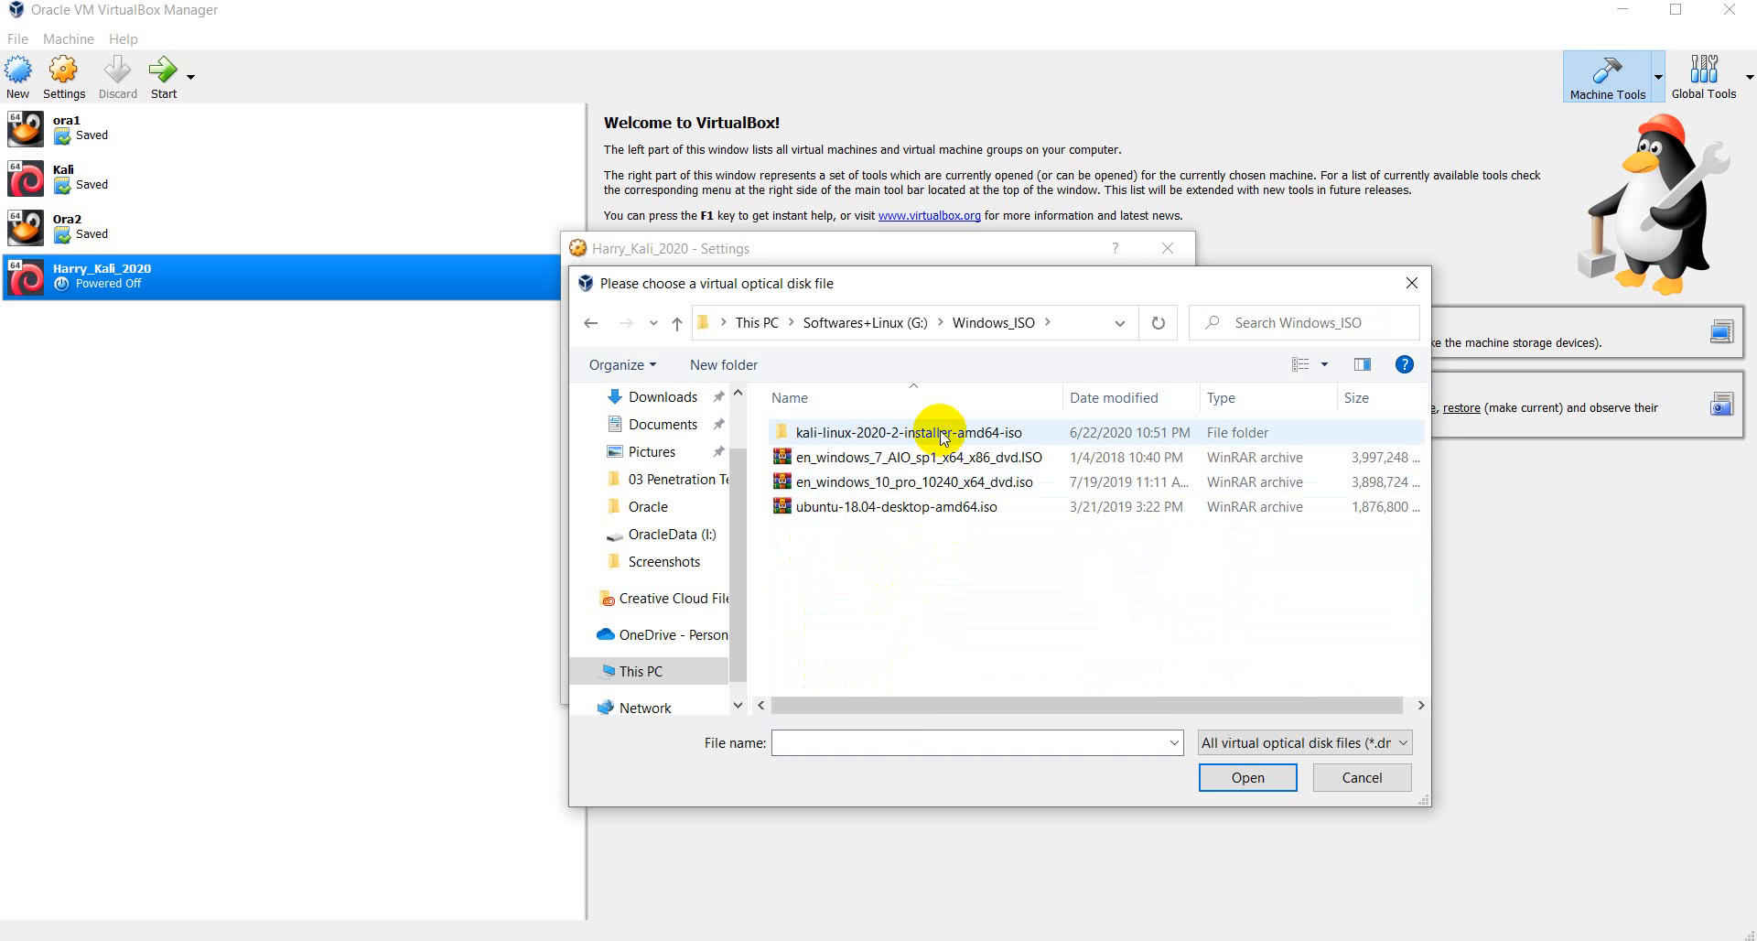
pyautogui.doubleClick(942, 436)
pyautogui.click(956, 437)
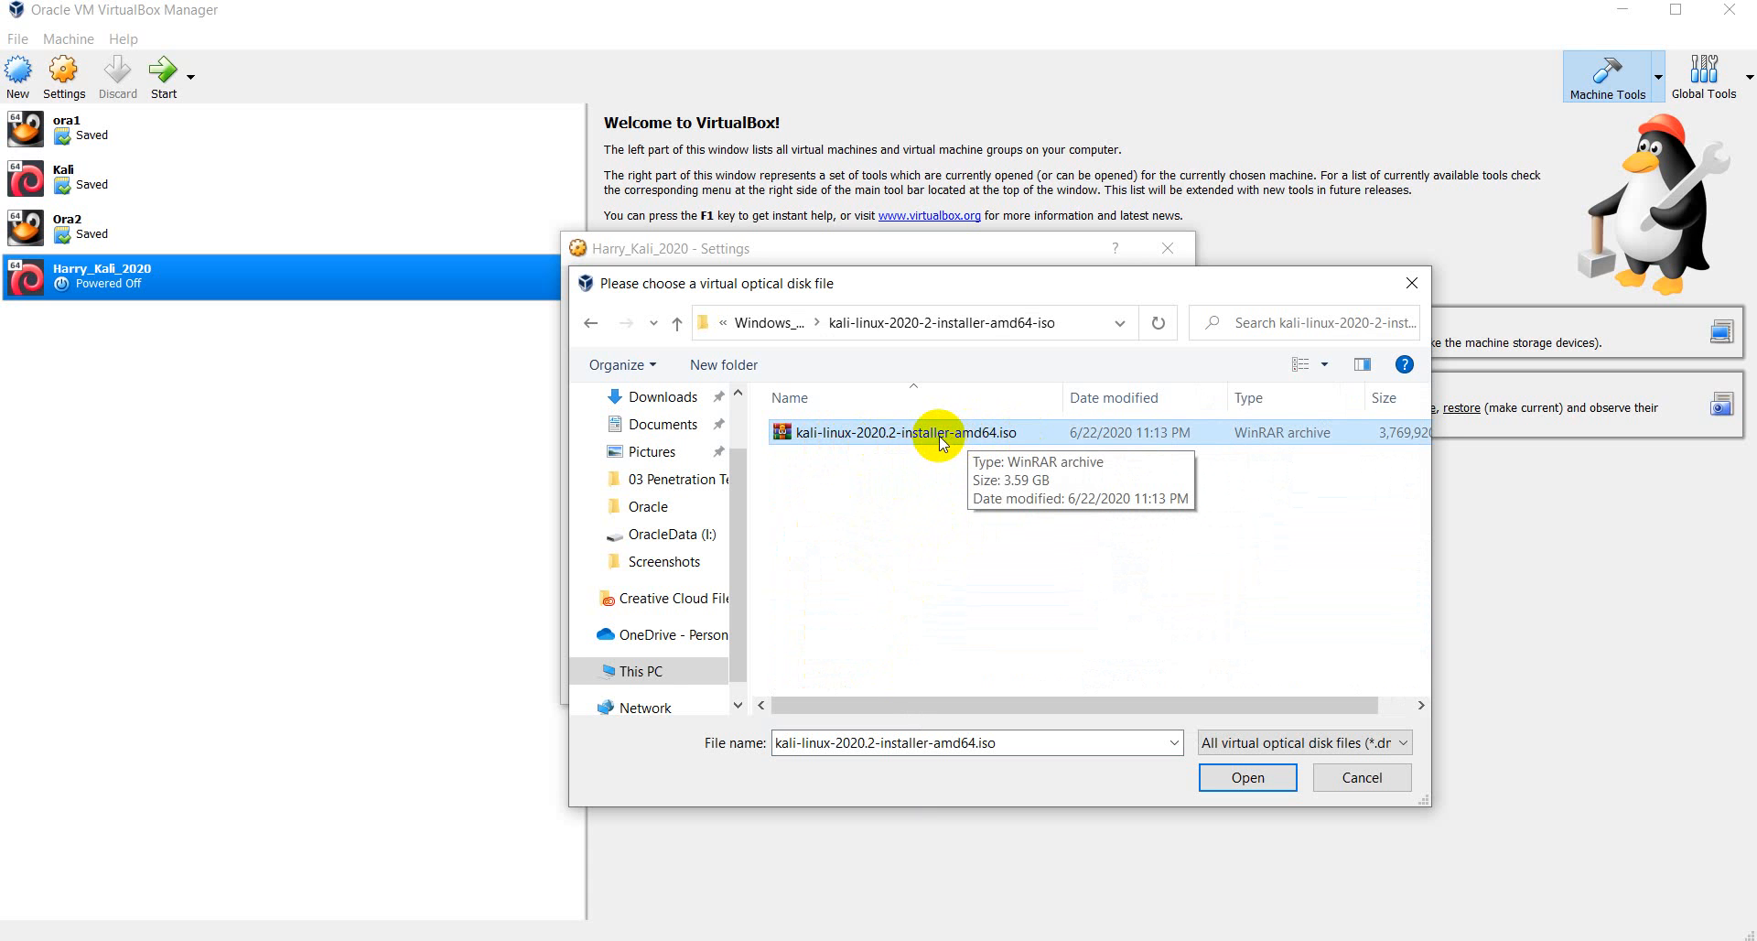
pyautogui.click(1247, 778)
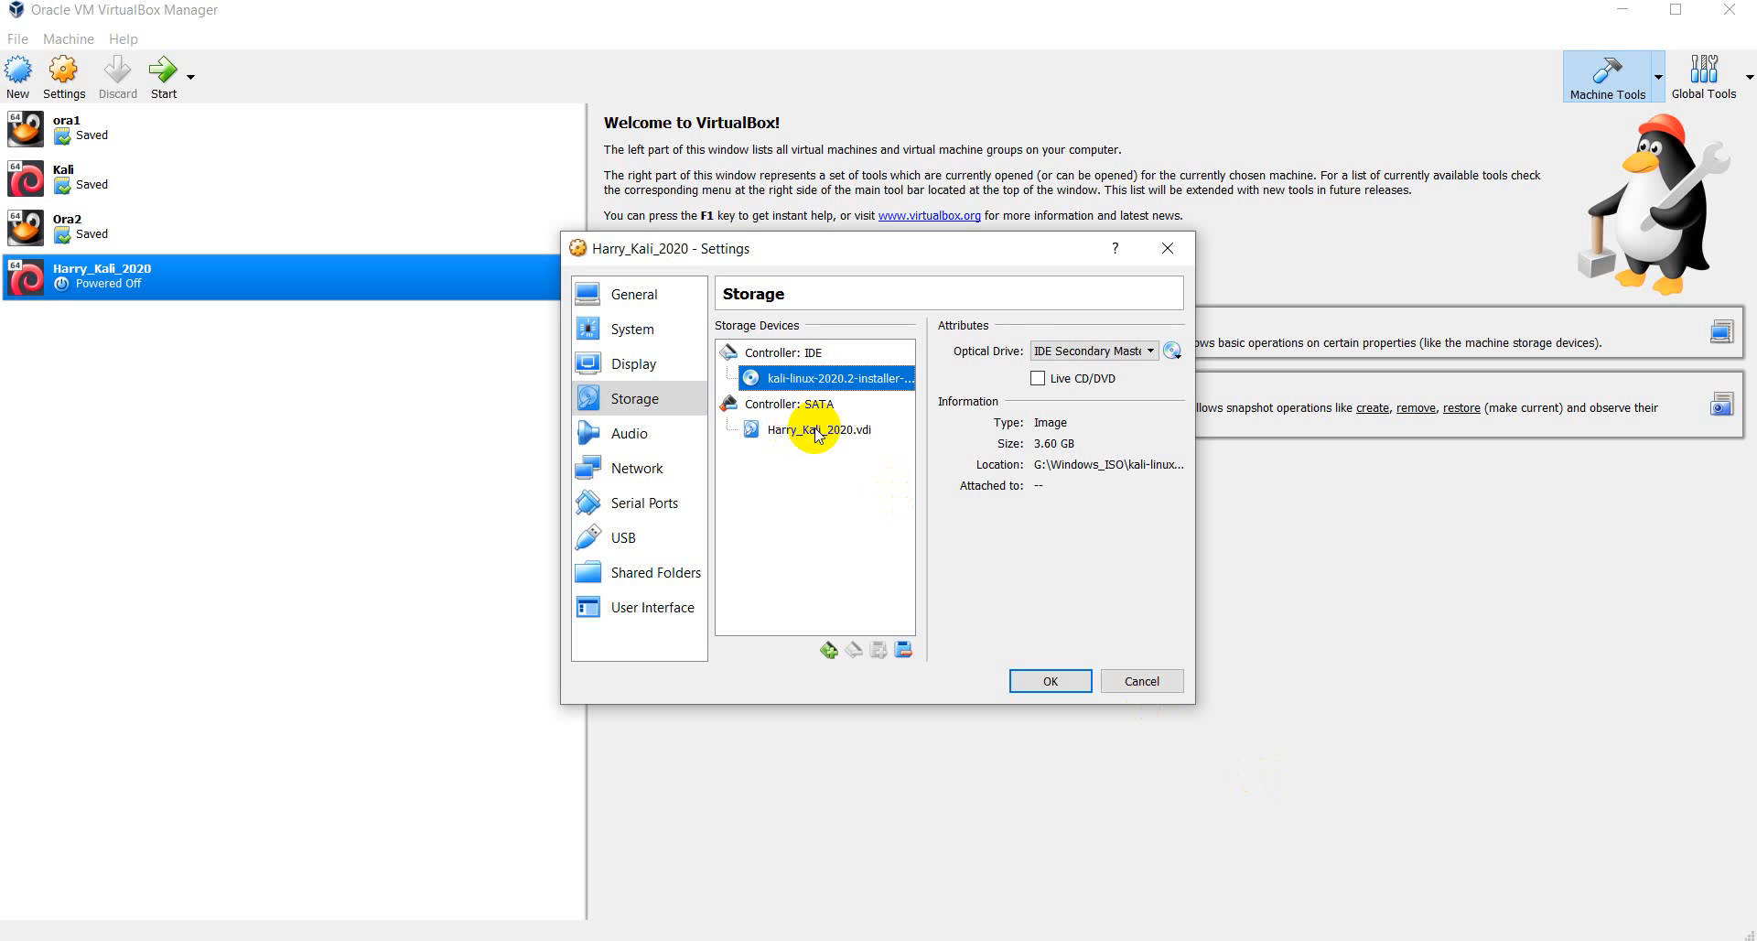
# - Leave the network adapter on NAT, save Harry_Kali_2020's settings, then switch to Chrome
pyautogui.click(815, 429)
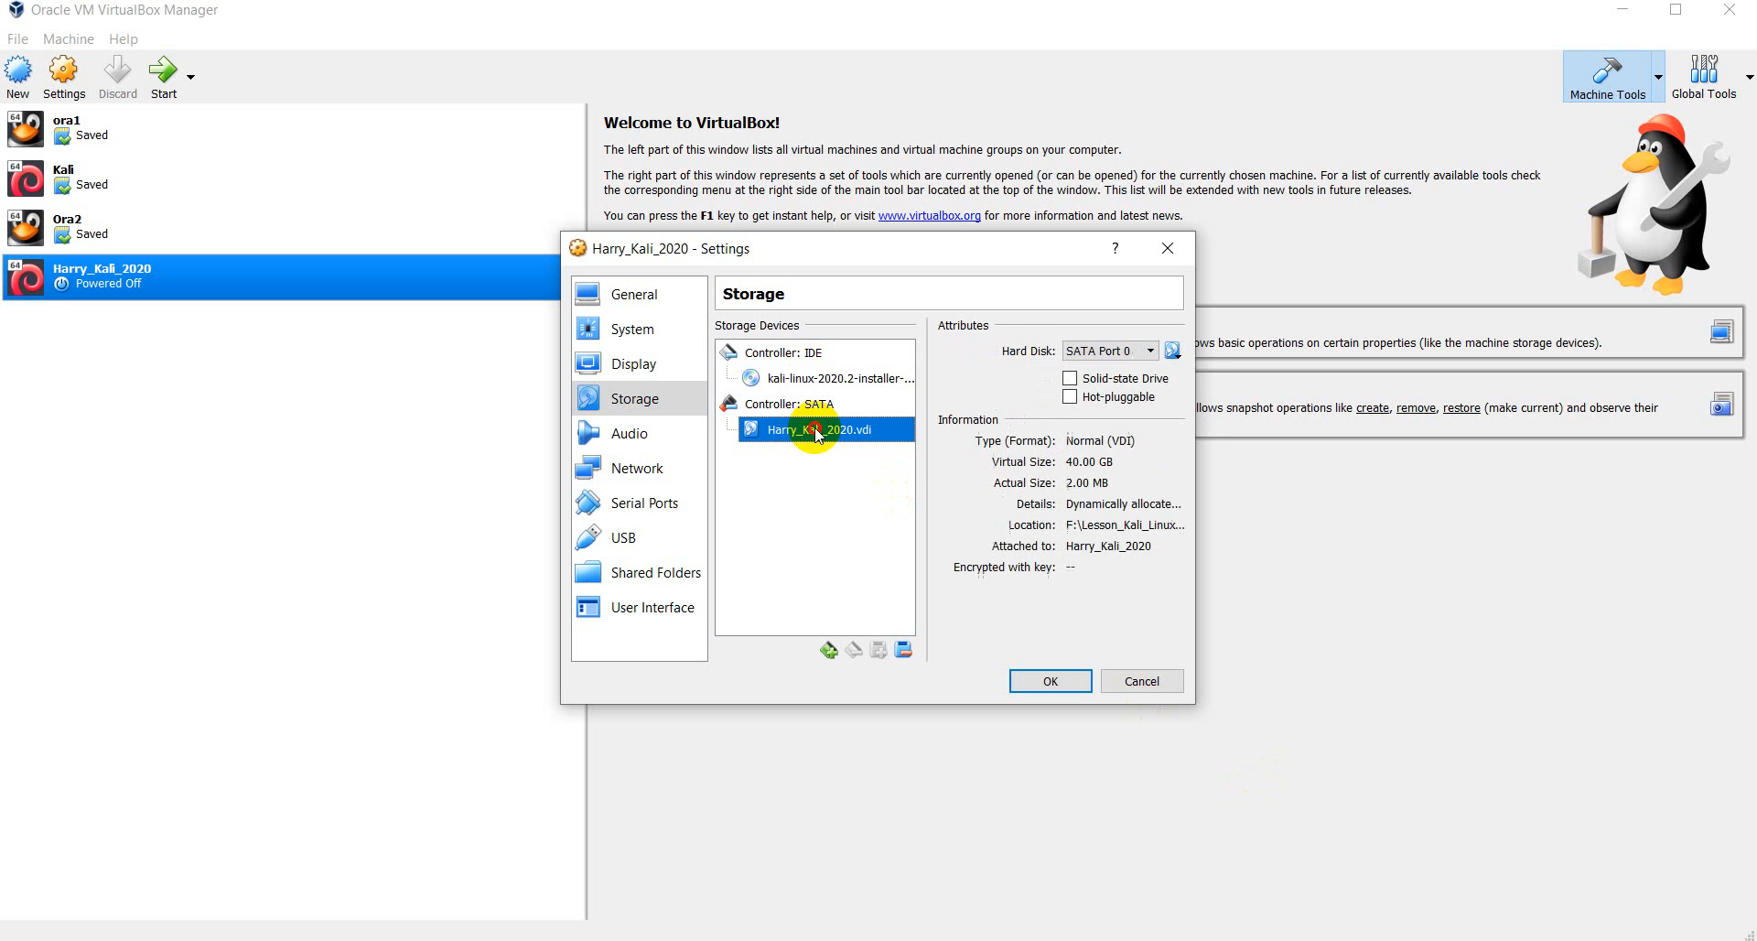
pyautogui.click(640, 475)
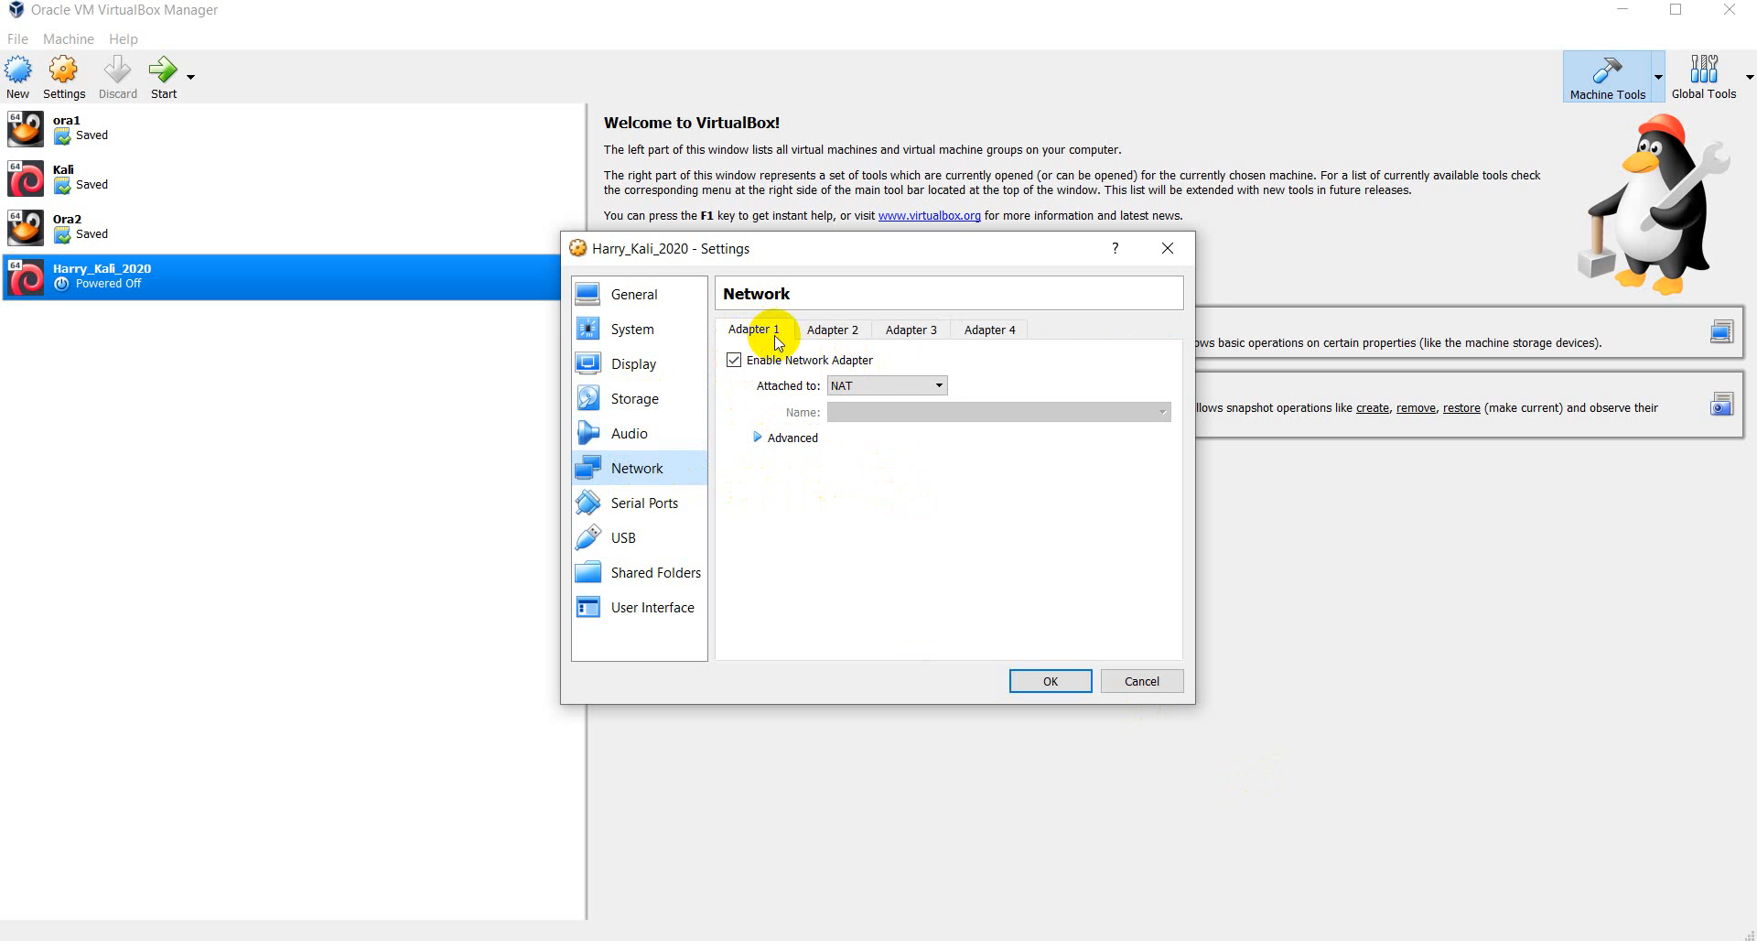
pyautogui.click(938, 386)
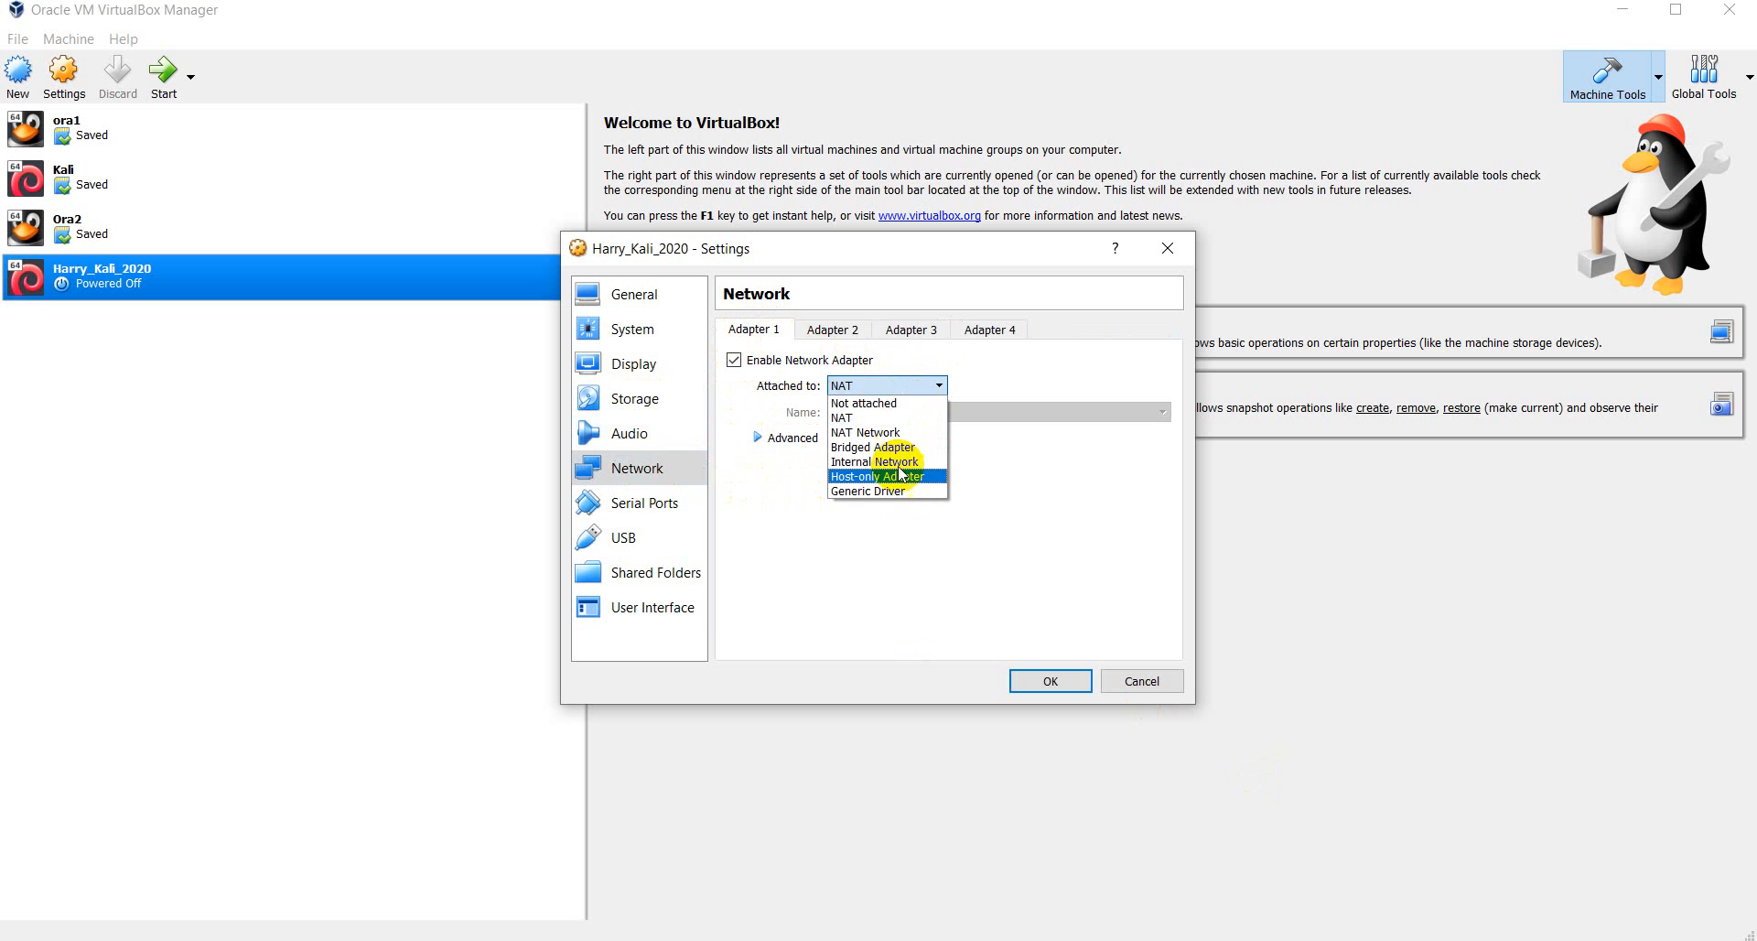
pyautogui.click(930, 383)
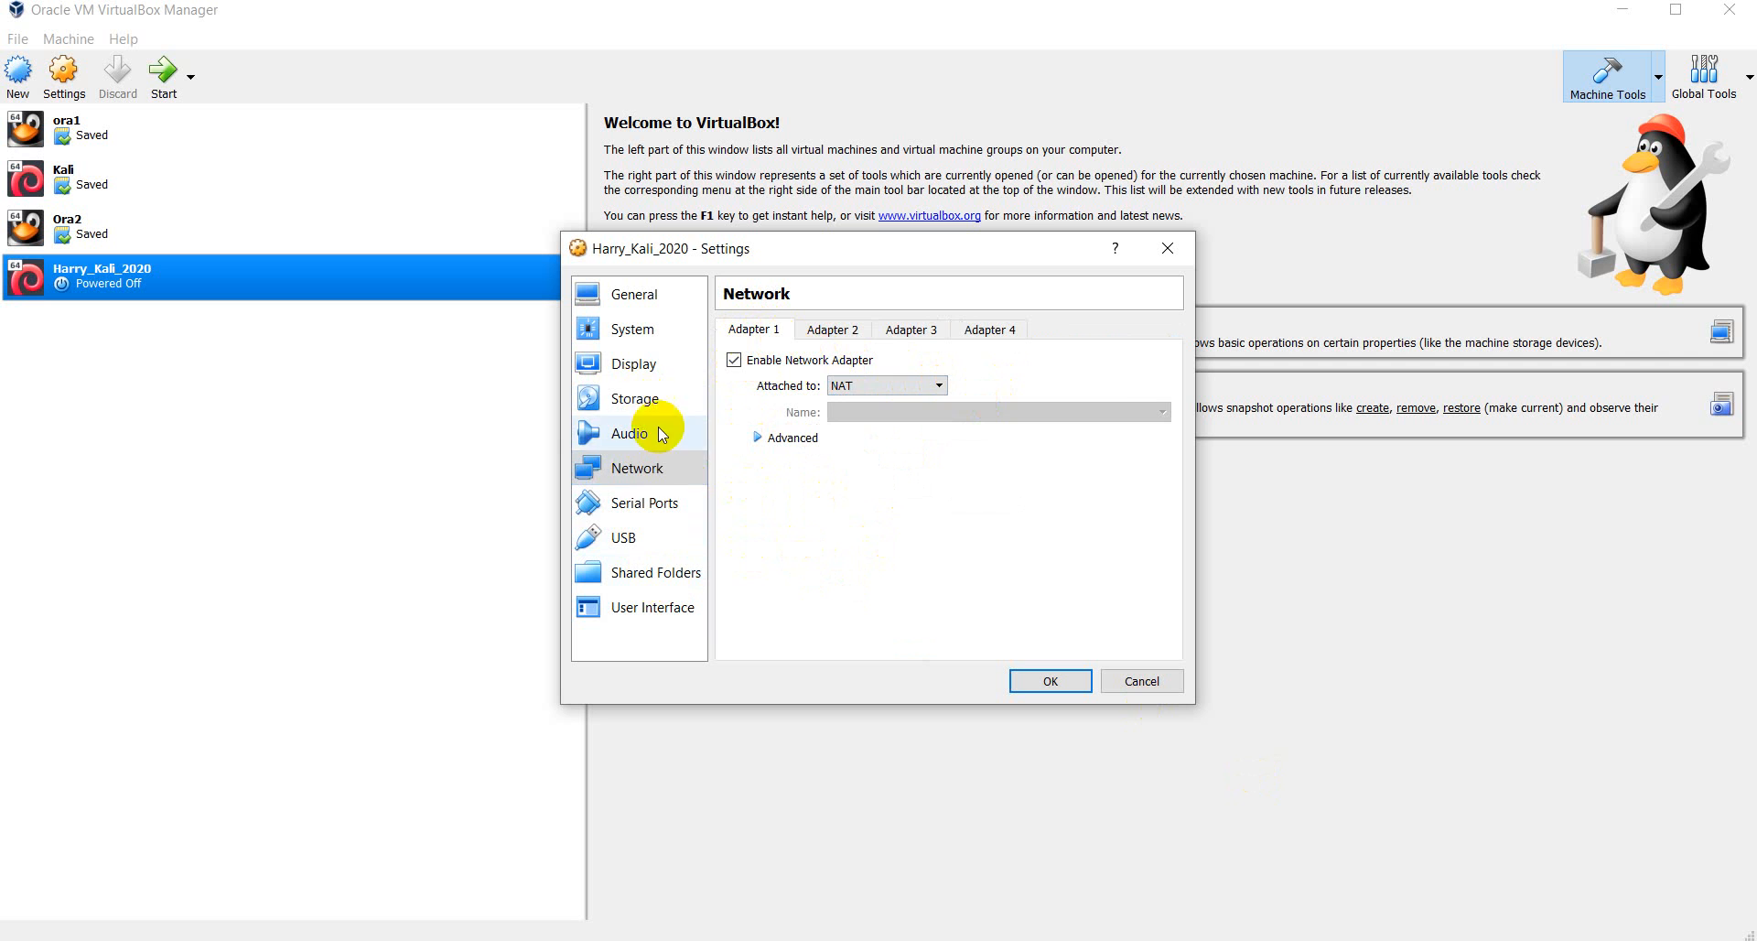
pyautogui.click(641, 399)
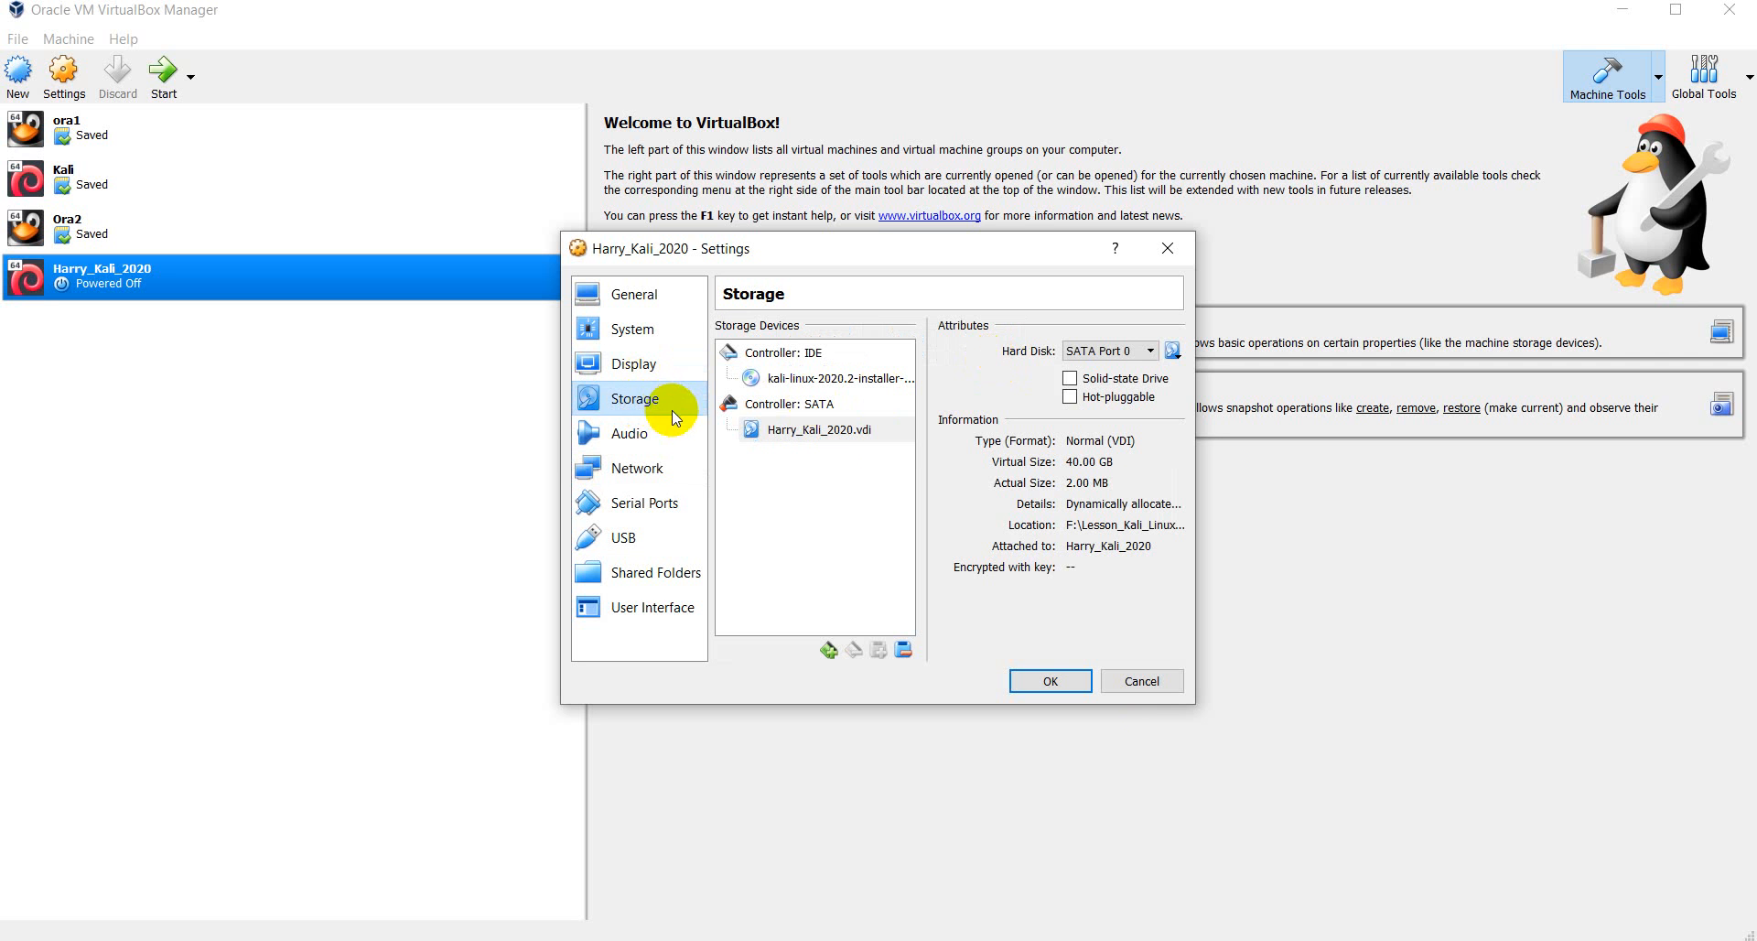
pyautogui.click(1060, 679)
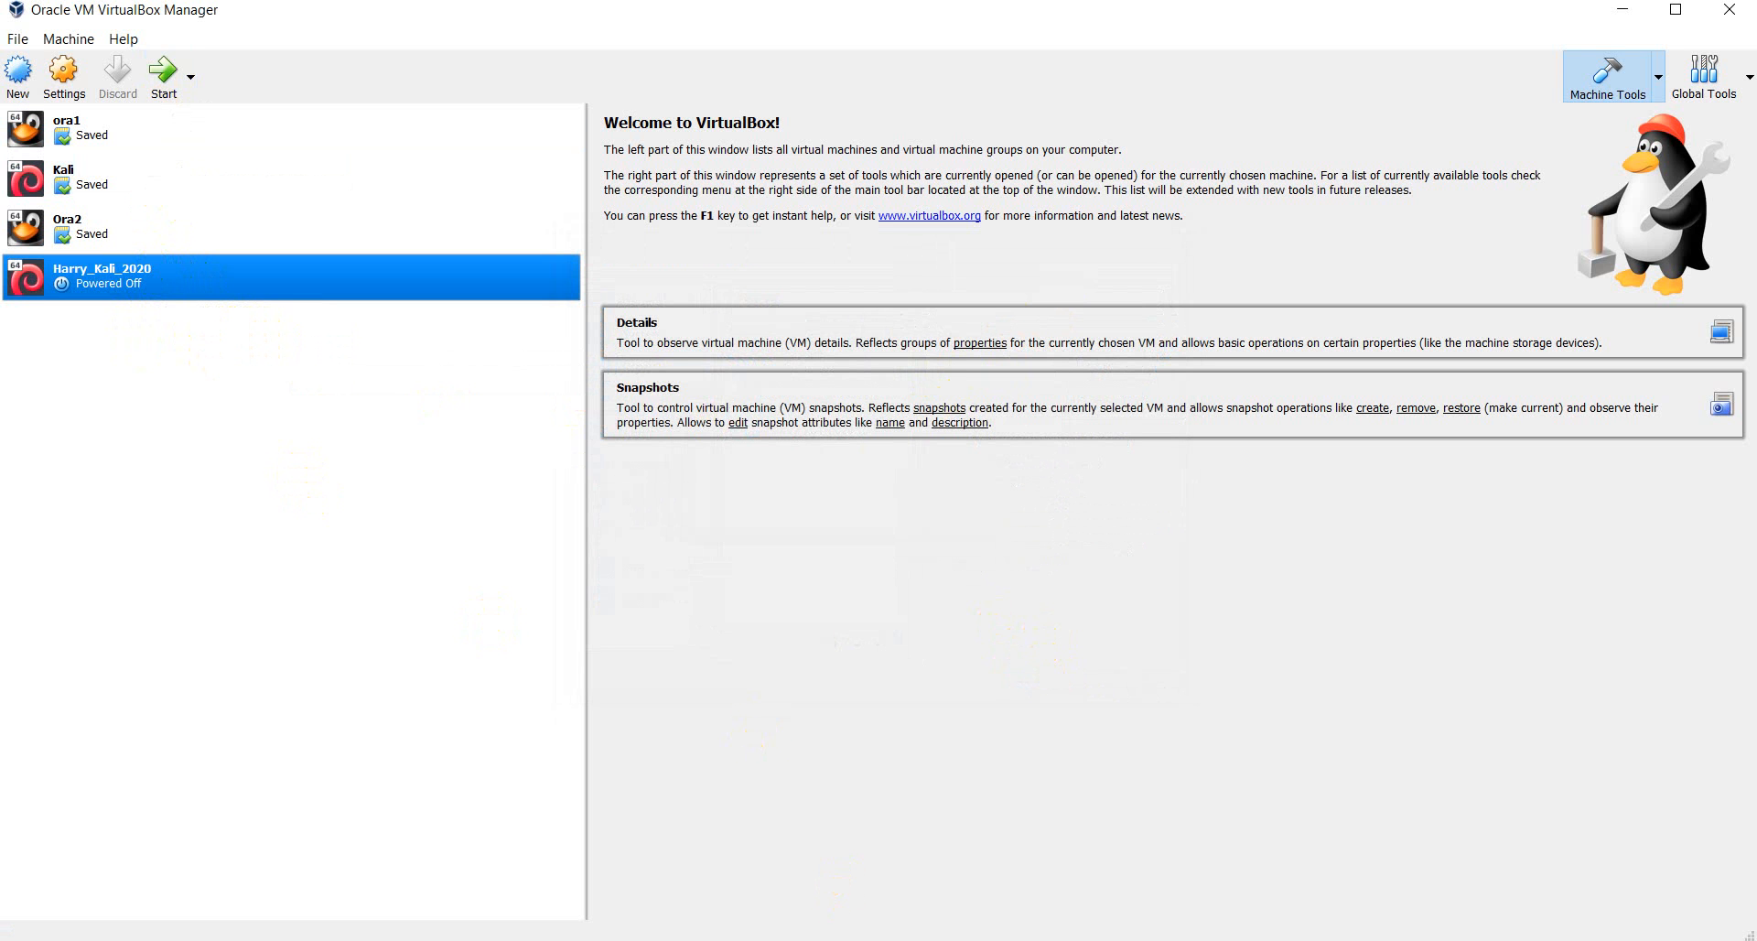
pyautogui.hotkey('alt', 'Tab')
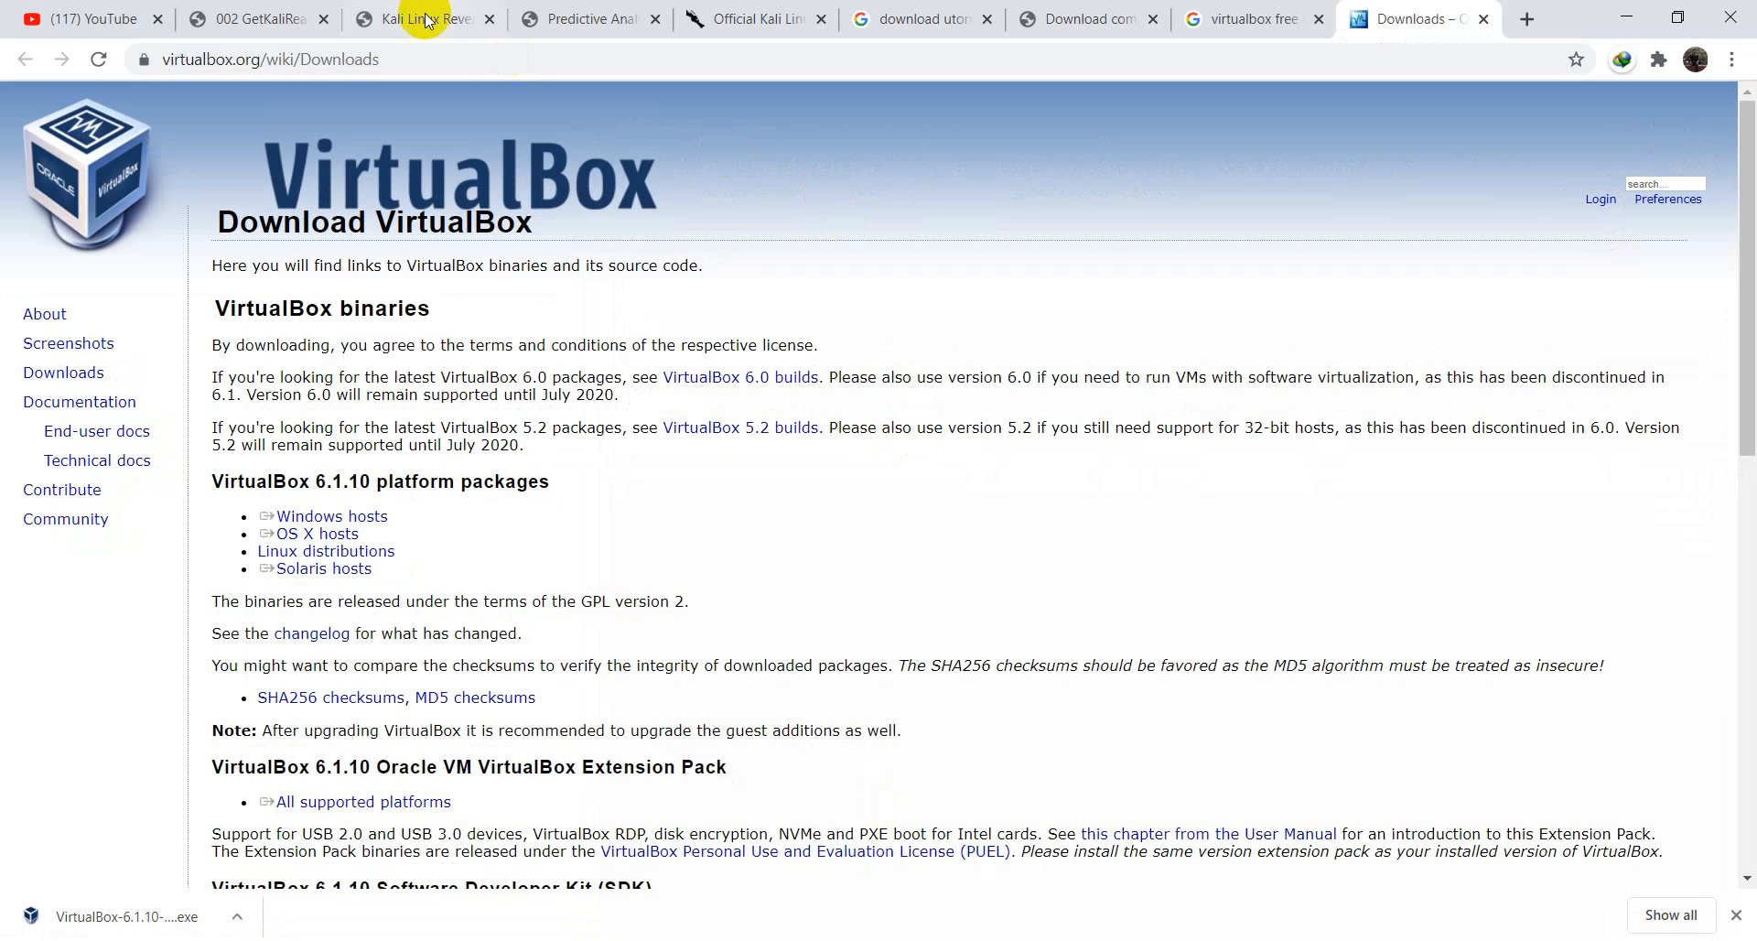
# - Show the 002 GetKaliReady PDF and scroll to its BIOS Enable Virtualization section
pyautogui.click(274, 11)
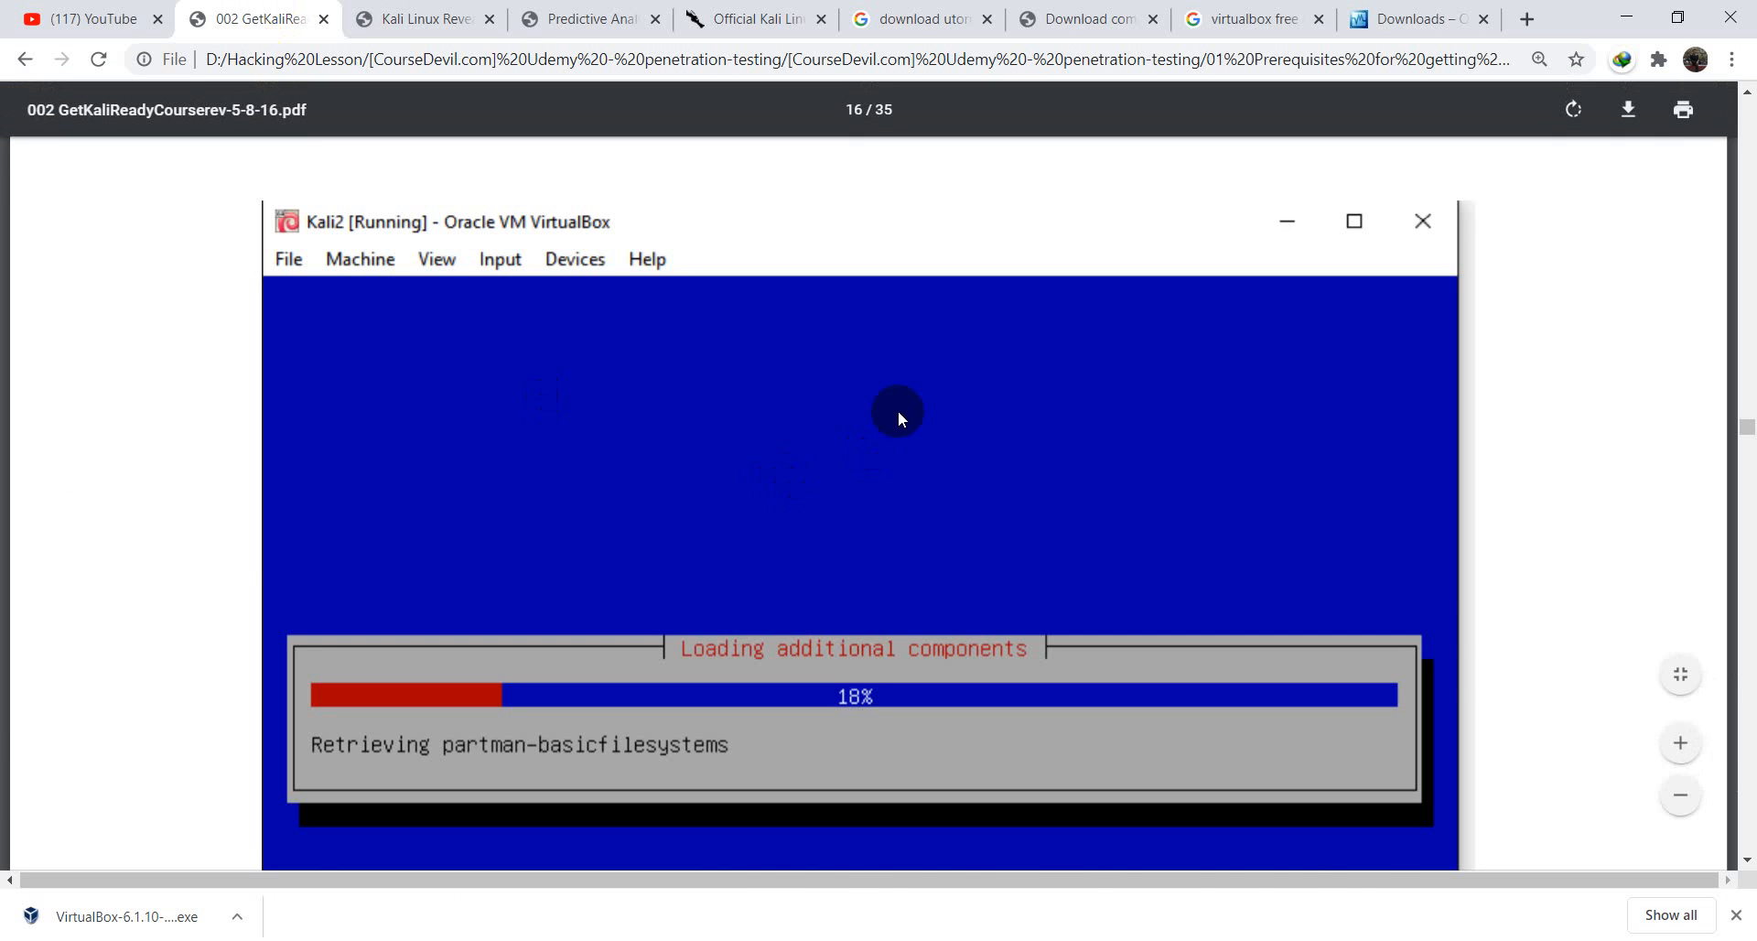
pyautogui.scroll(-5, 895, 403)
pyautogui.scroll(20, 893, 399)
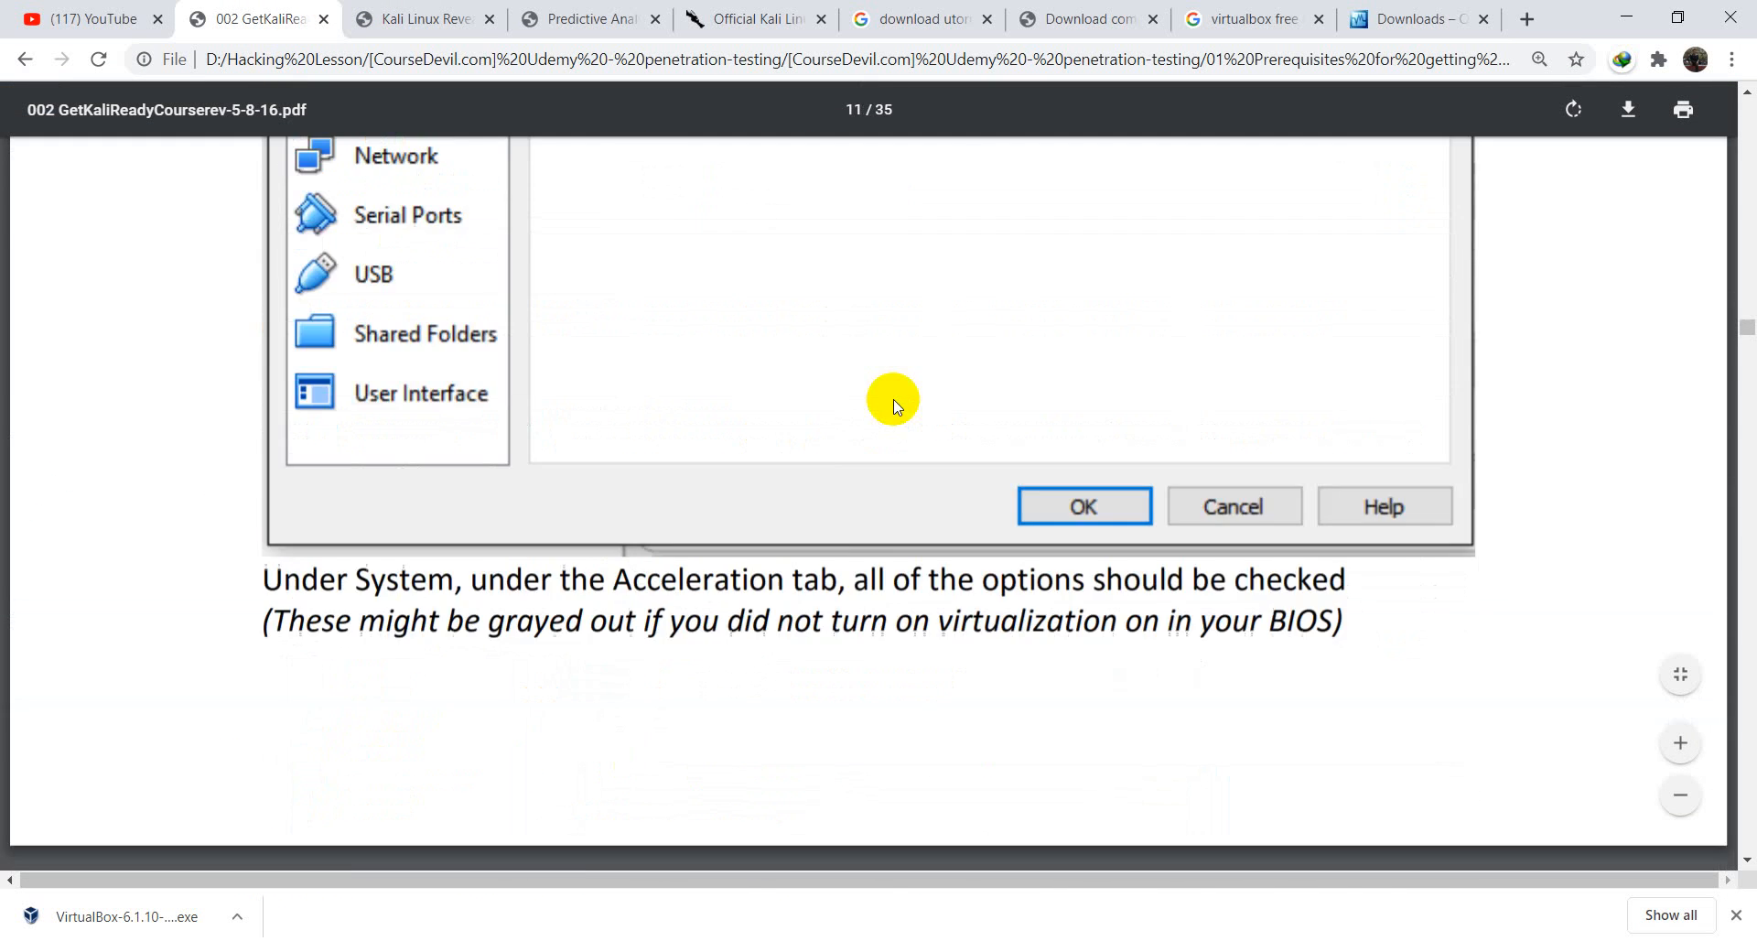
pyautogui.scroll(20, 893, 399)
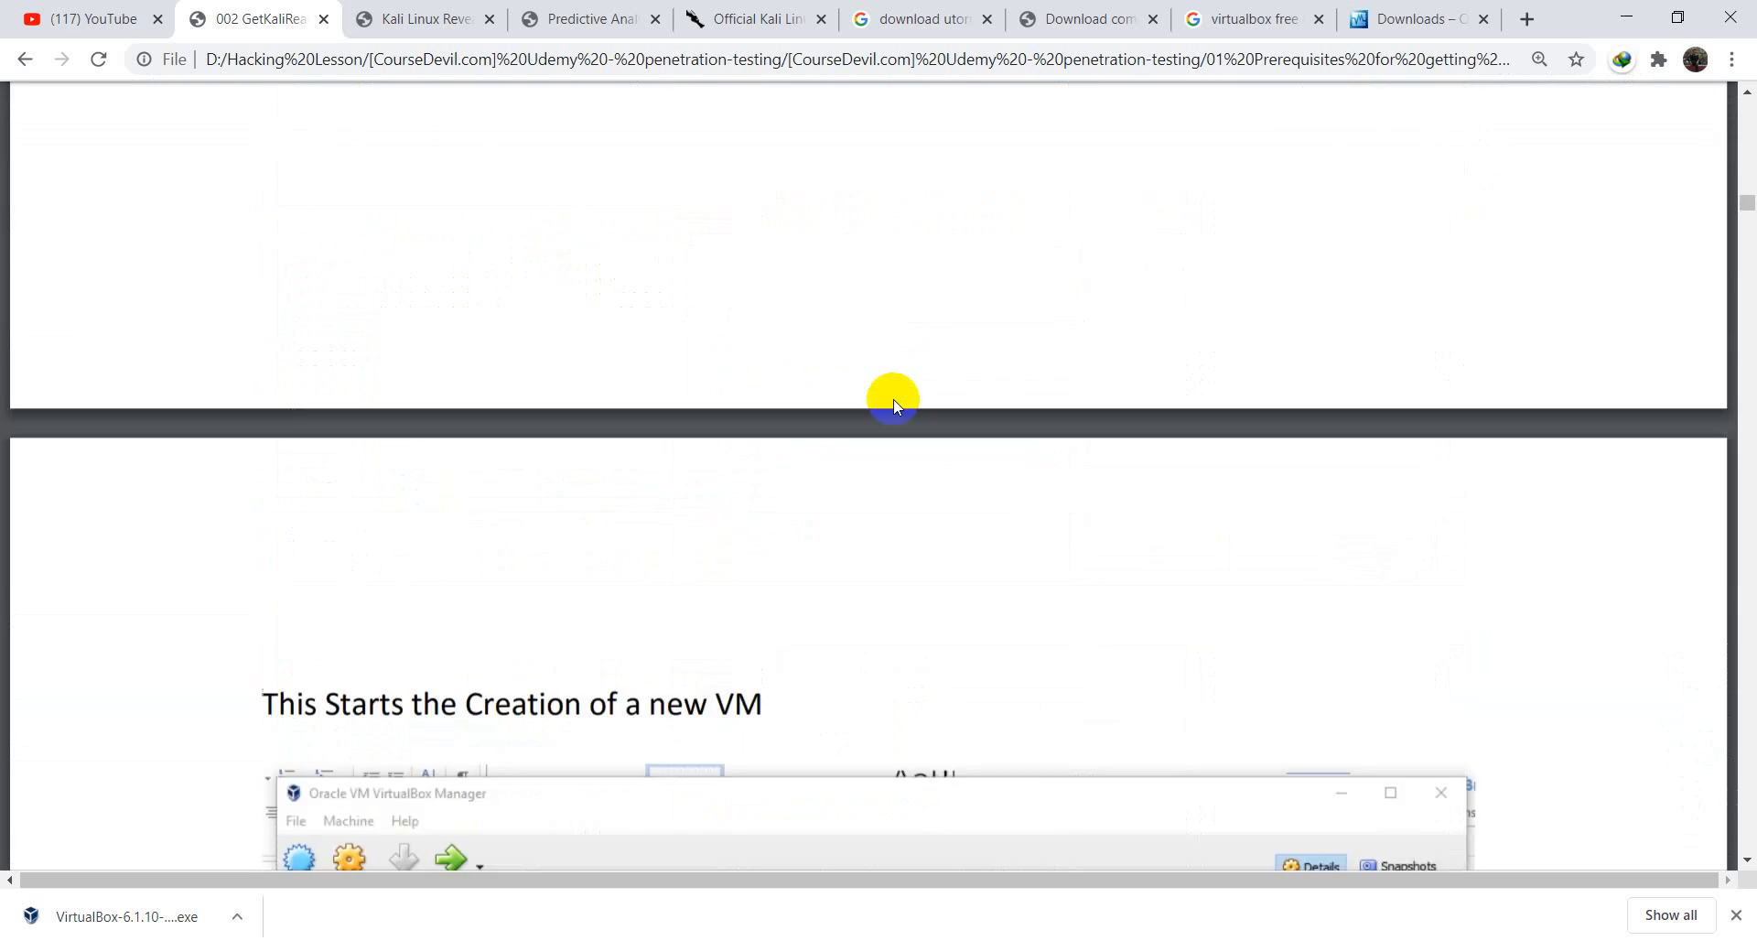
pyautogui.scroll(15, 893, 399)
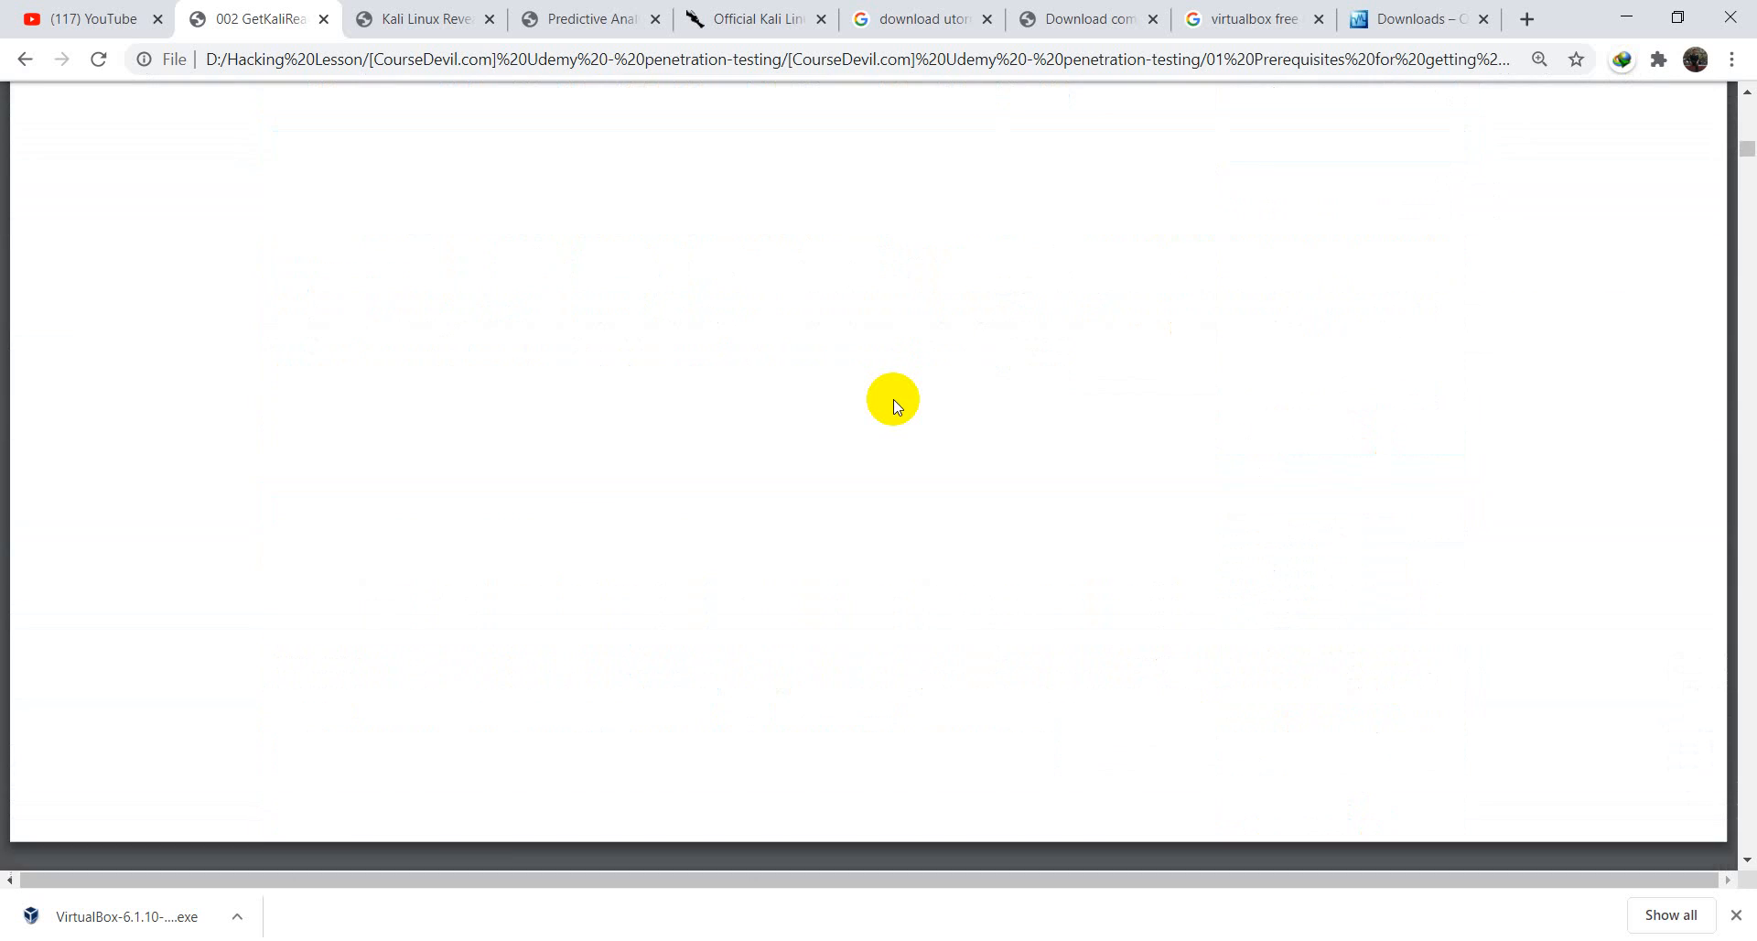
pyautogui.scroll(-1, 893, 398)
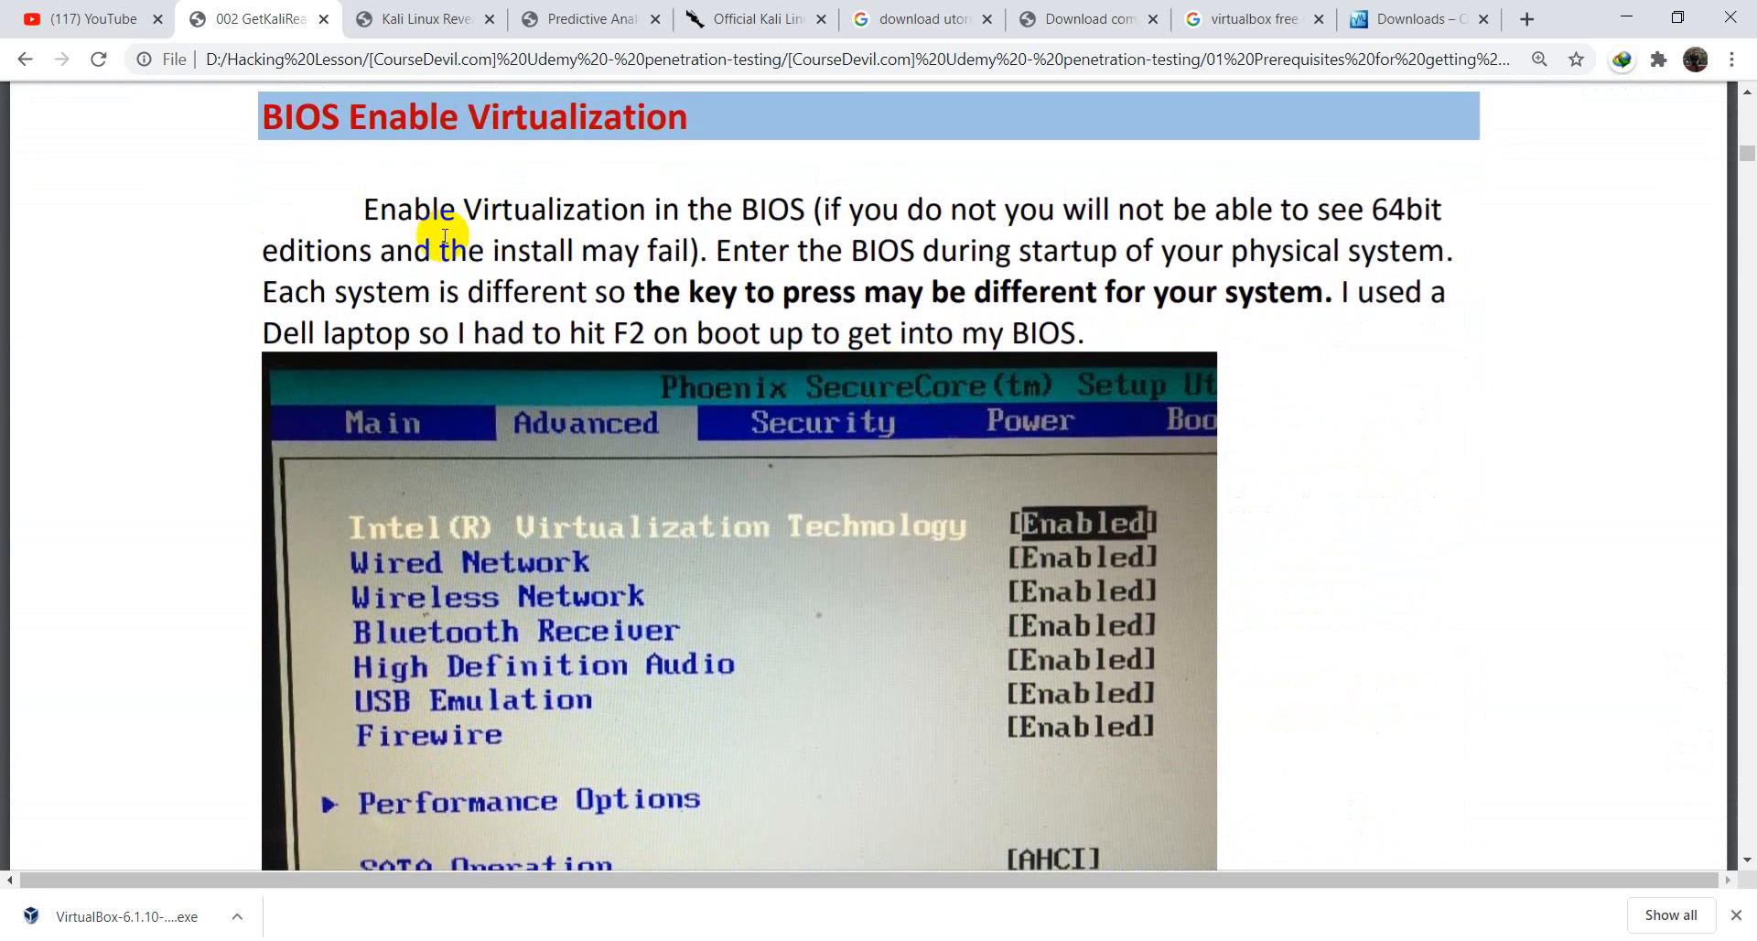
pyautogui.scroll(1, 145, 314)
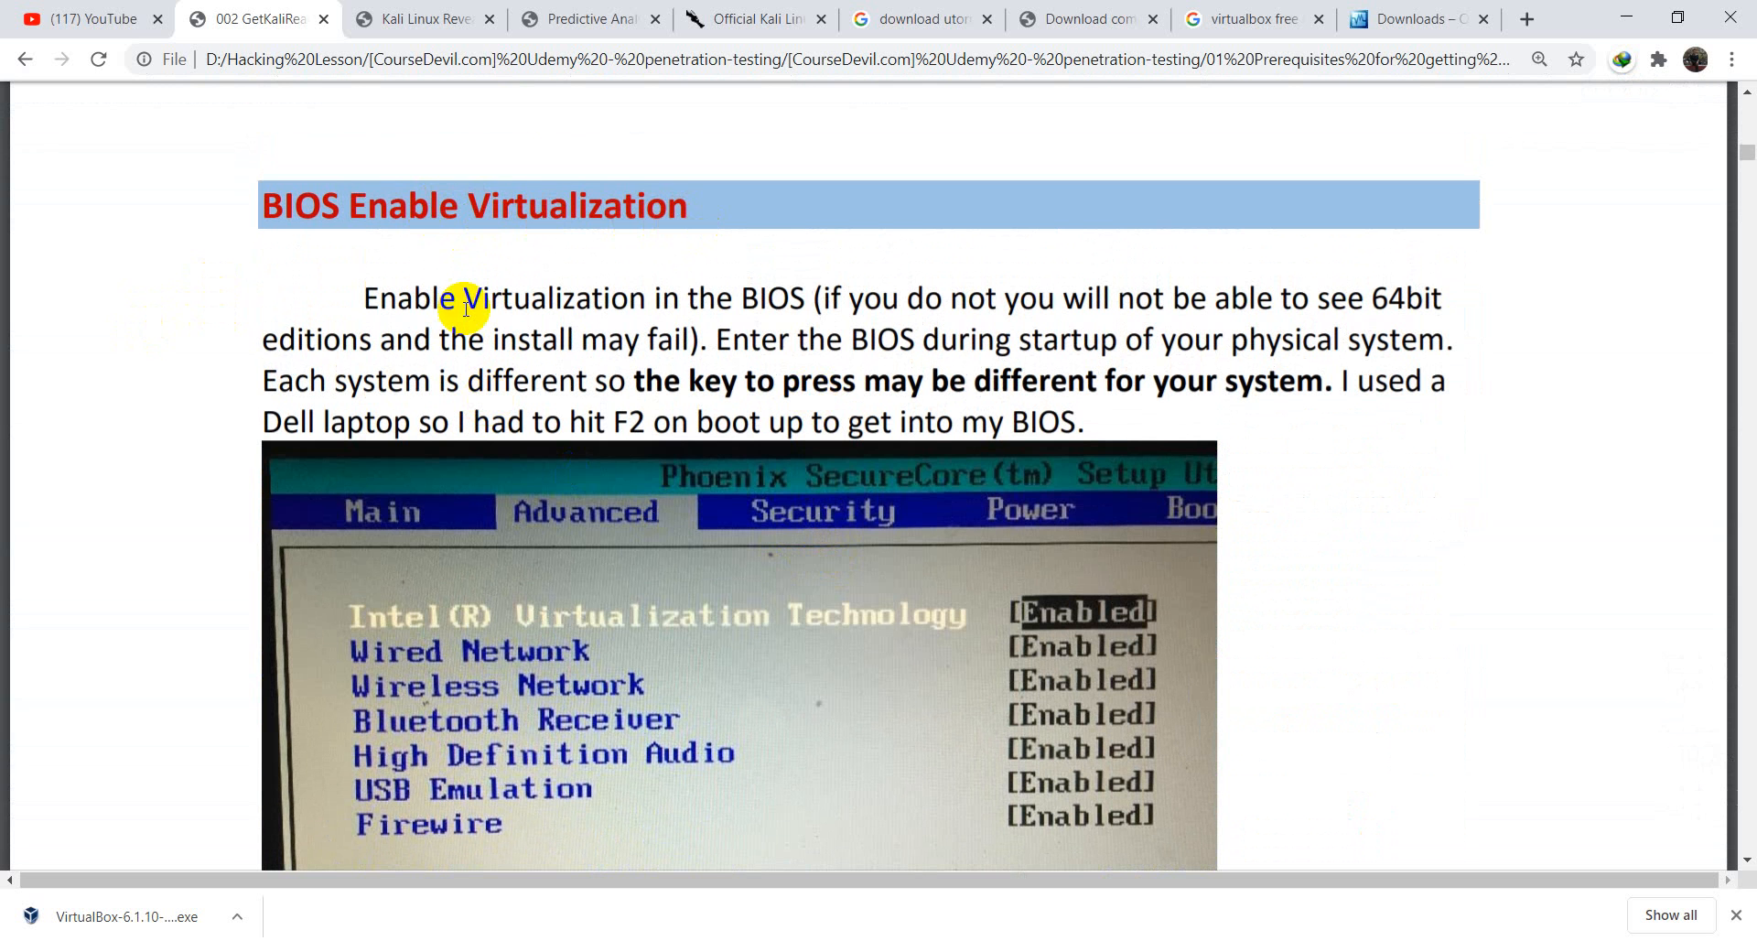
pyautogui.scroll(-1, 775, 518)
pyautogui.scroll(-1, 776, 517)
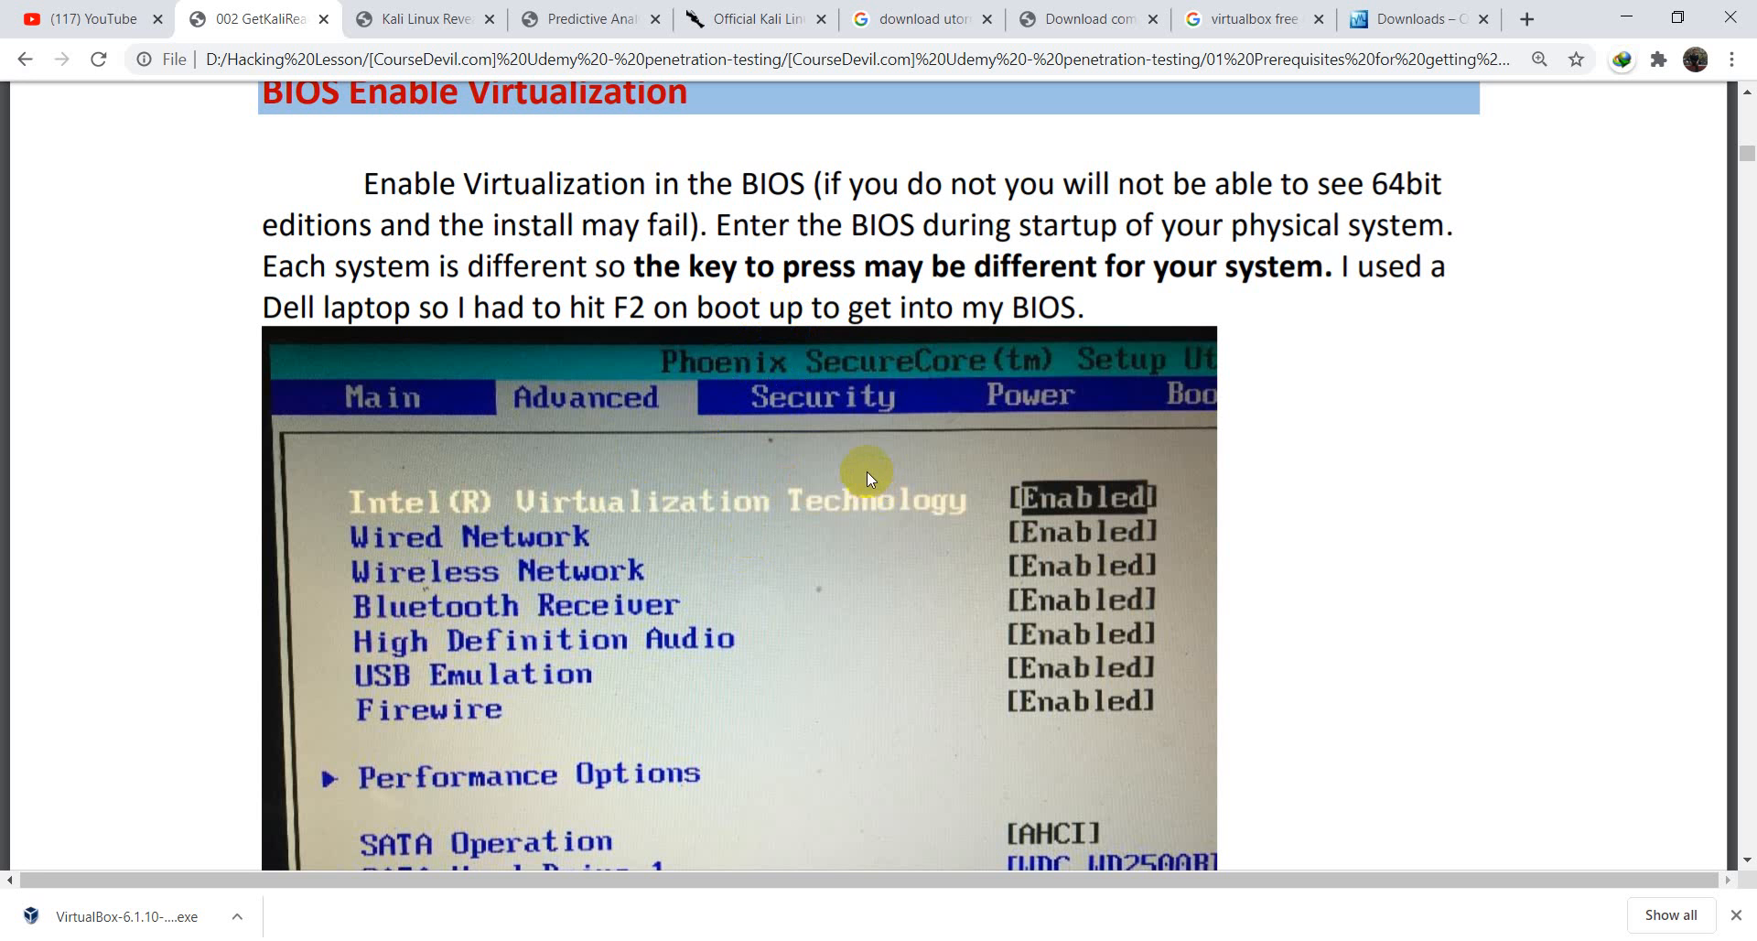
# - Scroll through the guide's VM creation and network pages, then minimize Chrome
pyautogui.scroll(-8, 865, 470)
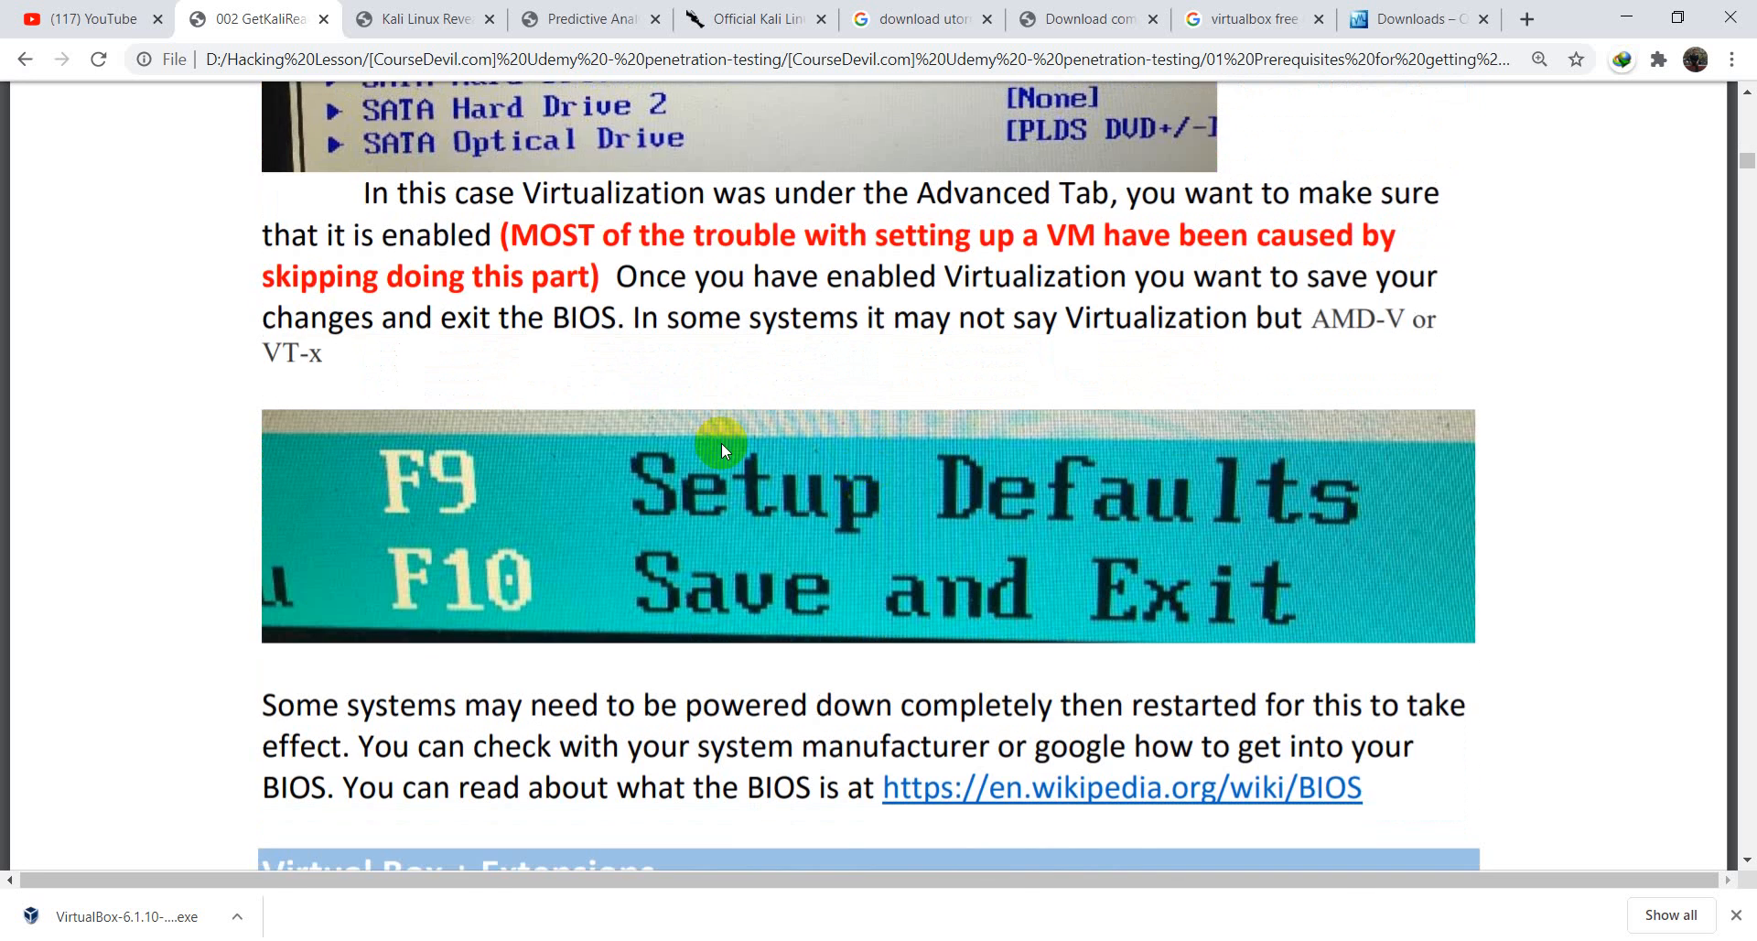
pyautogui.scroll(-13, 887, 507)
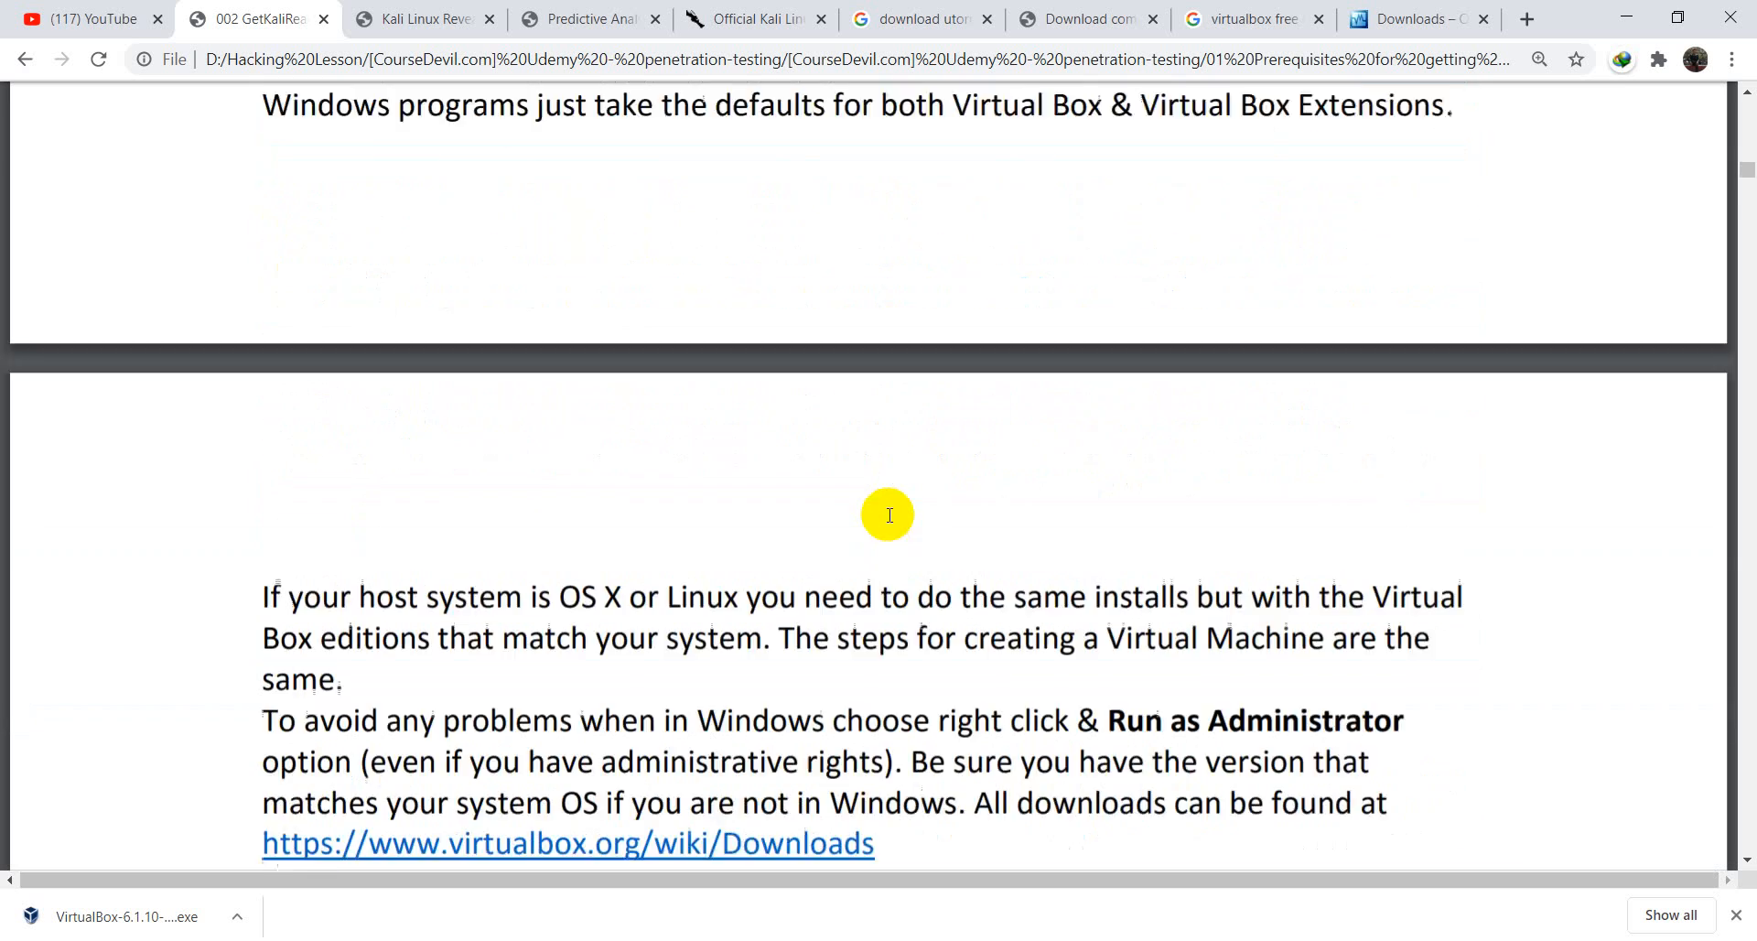
pyautogui.scroll(-15, 889, 513)
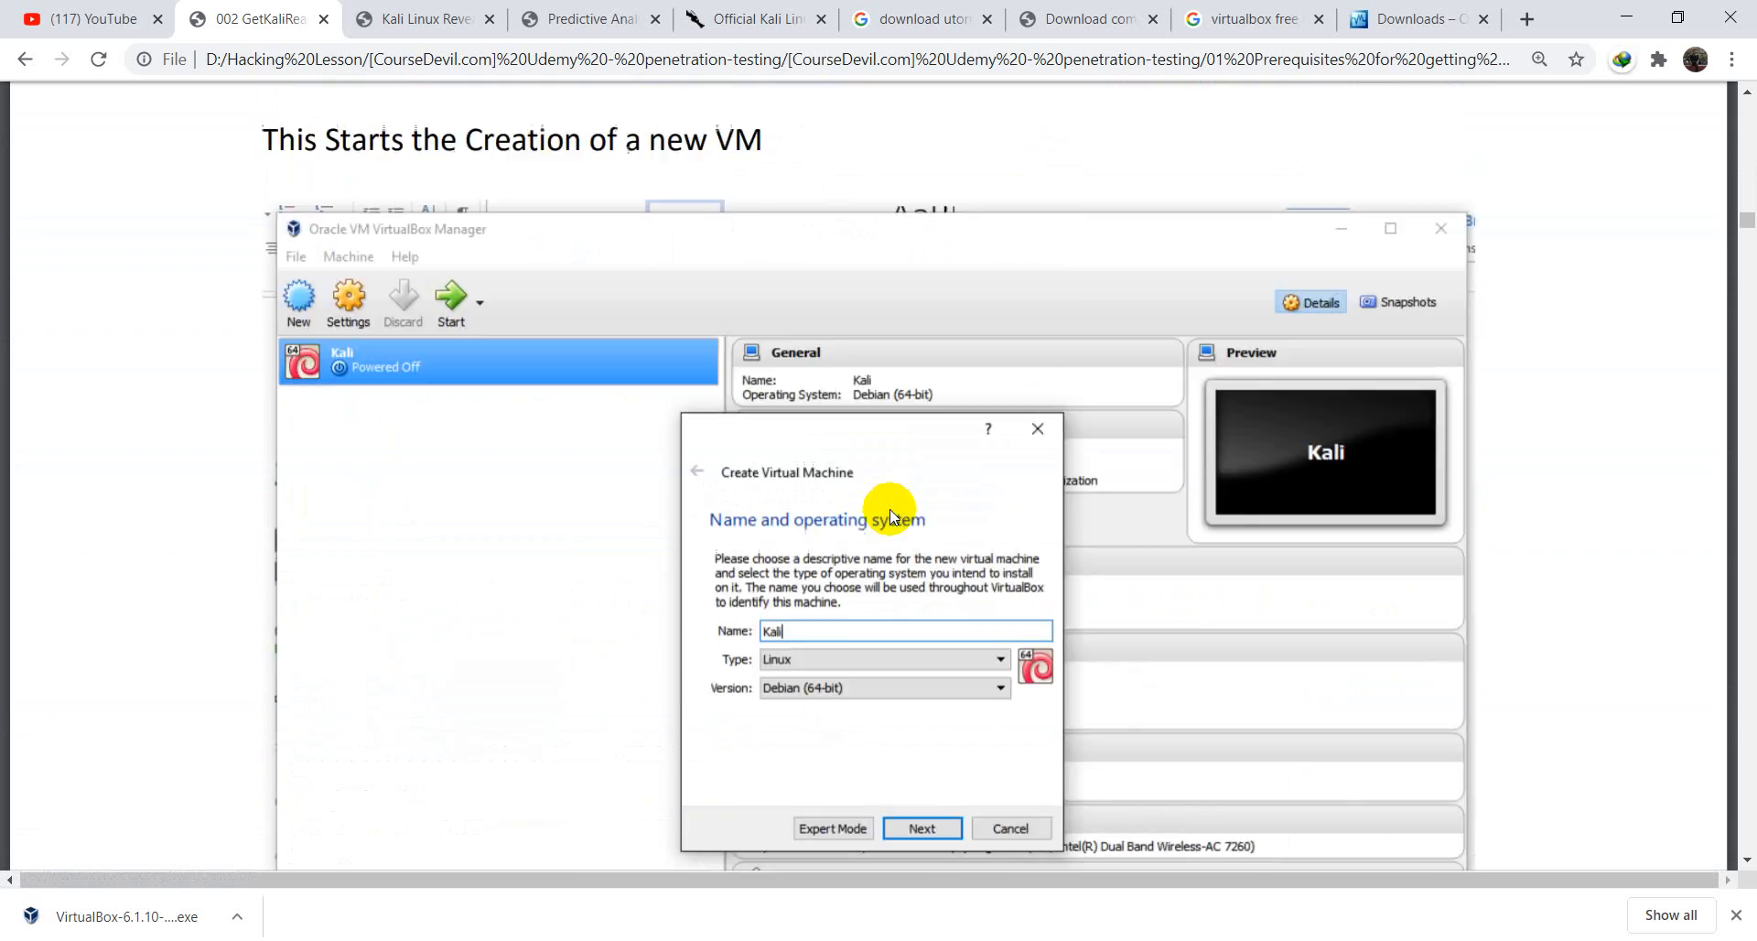
pyautogui.scroll(-15, 893, 509)
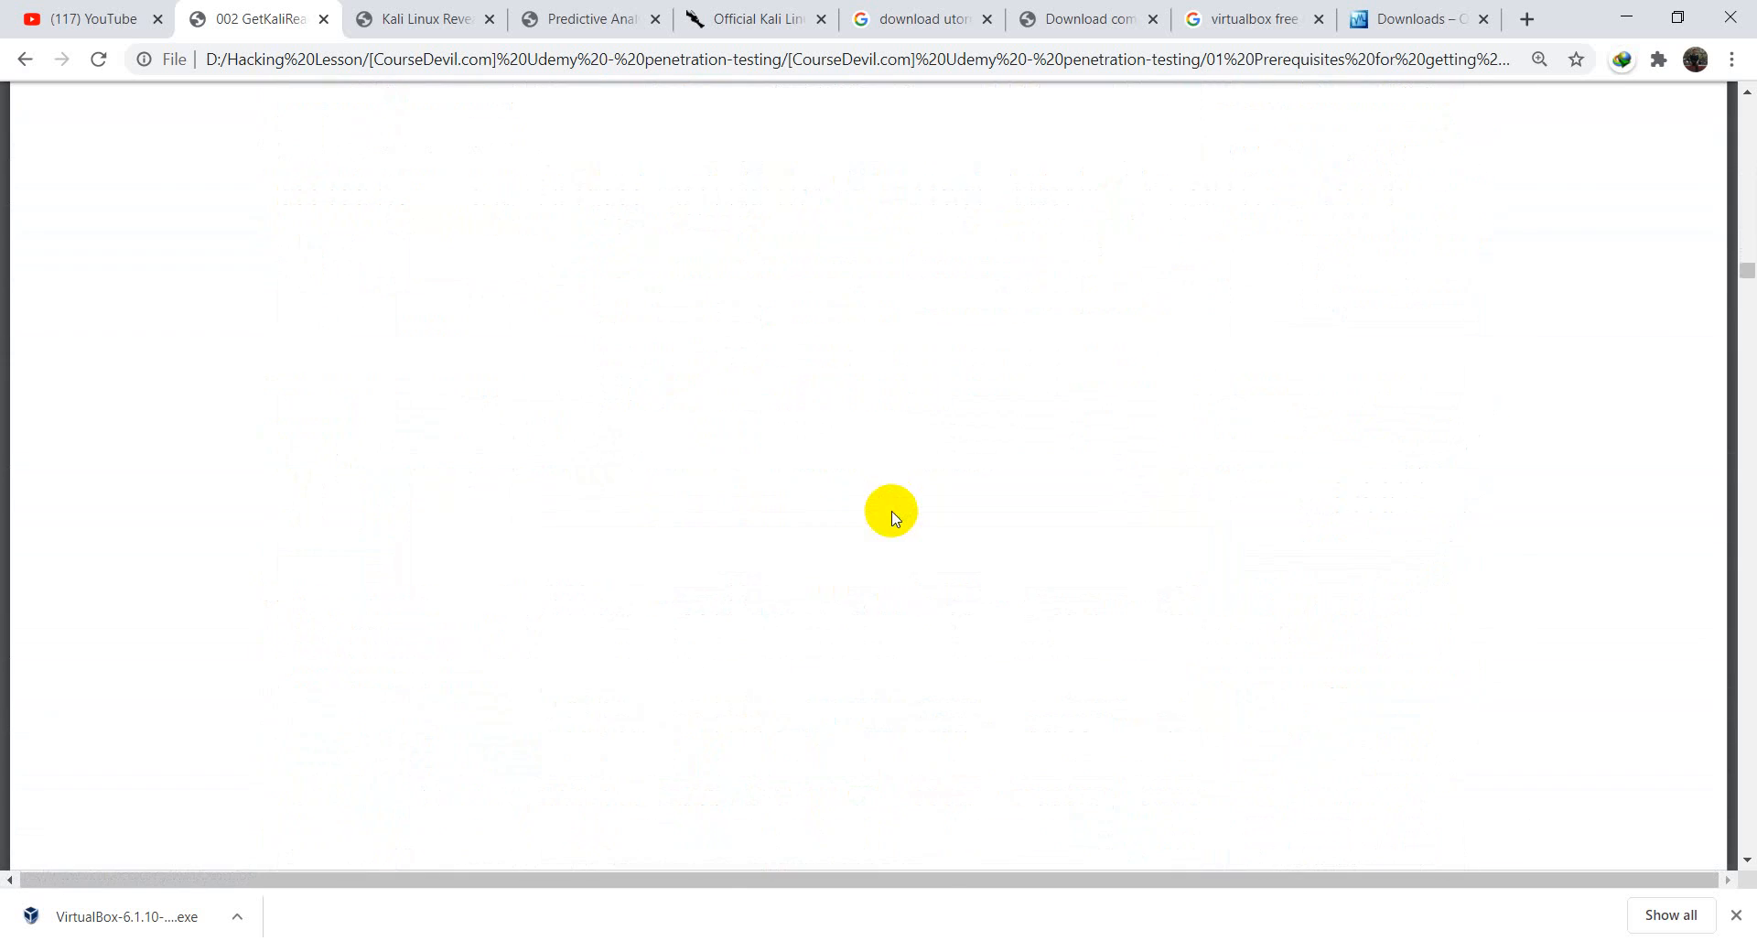
pyautogui.scroll(-15, 893, 513)
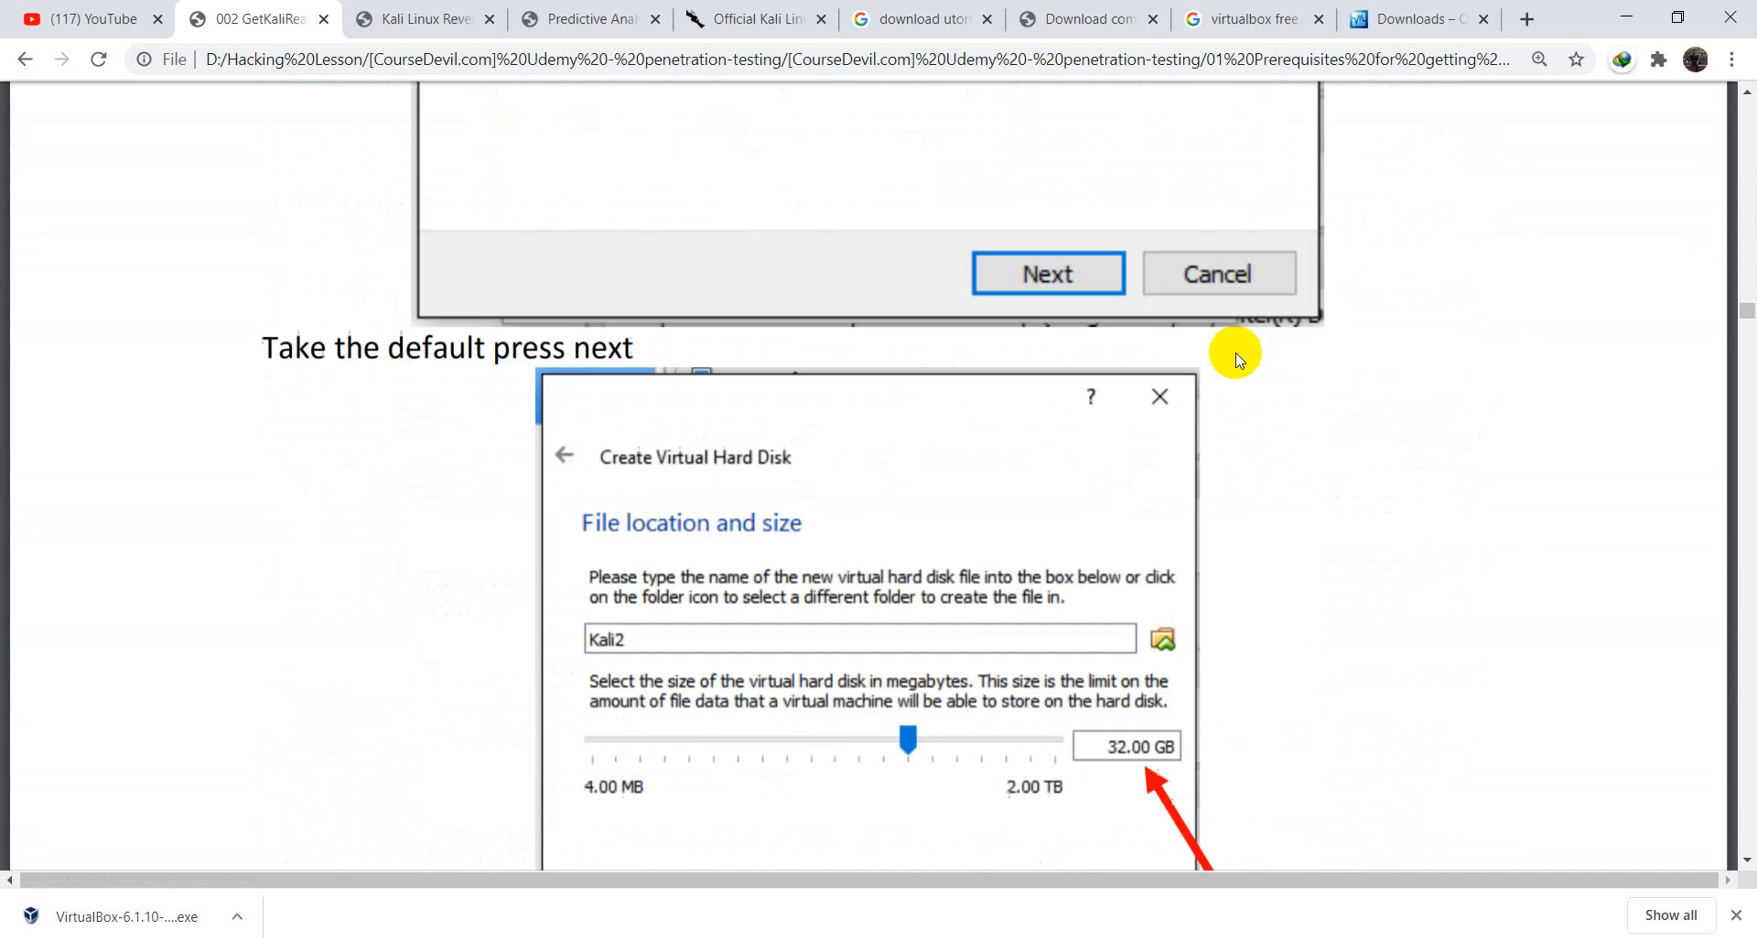
pyautogui.scroll(-10, 1133, 500)
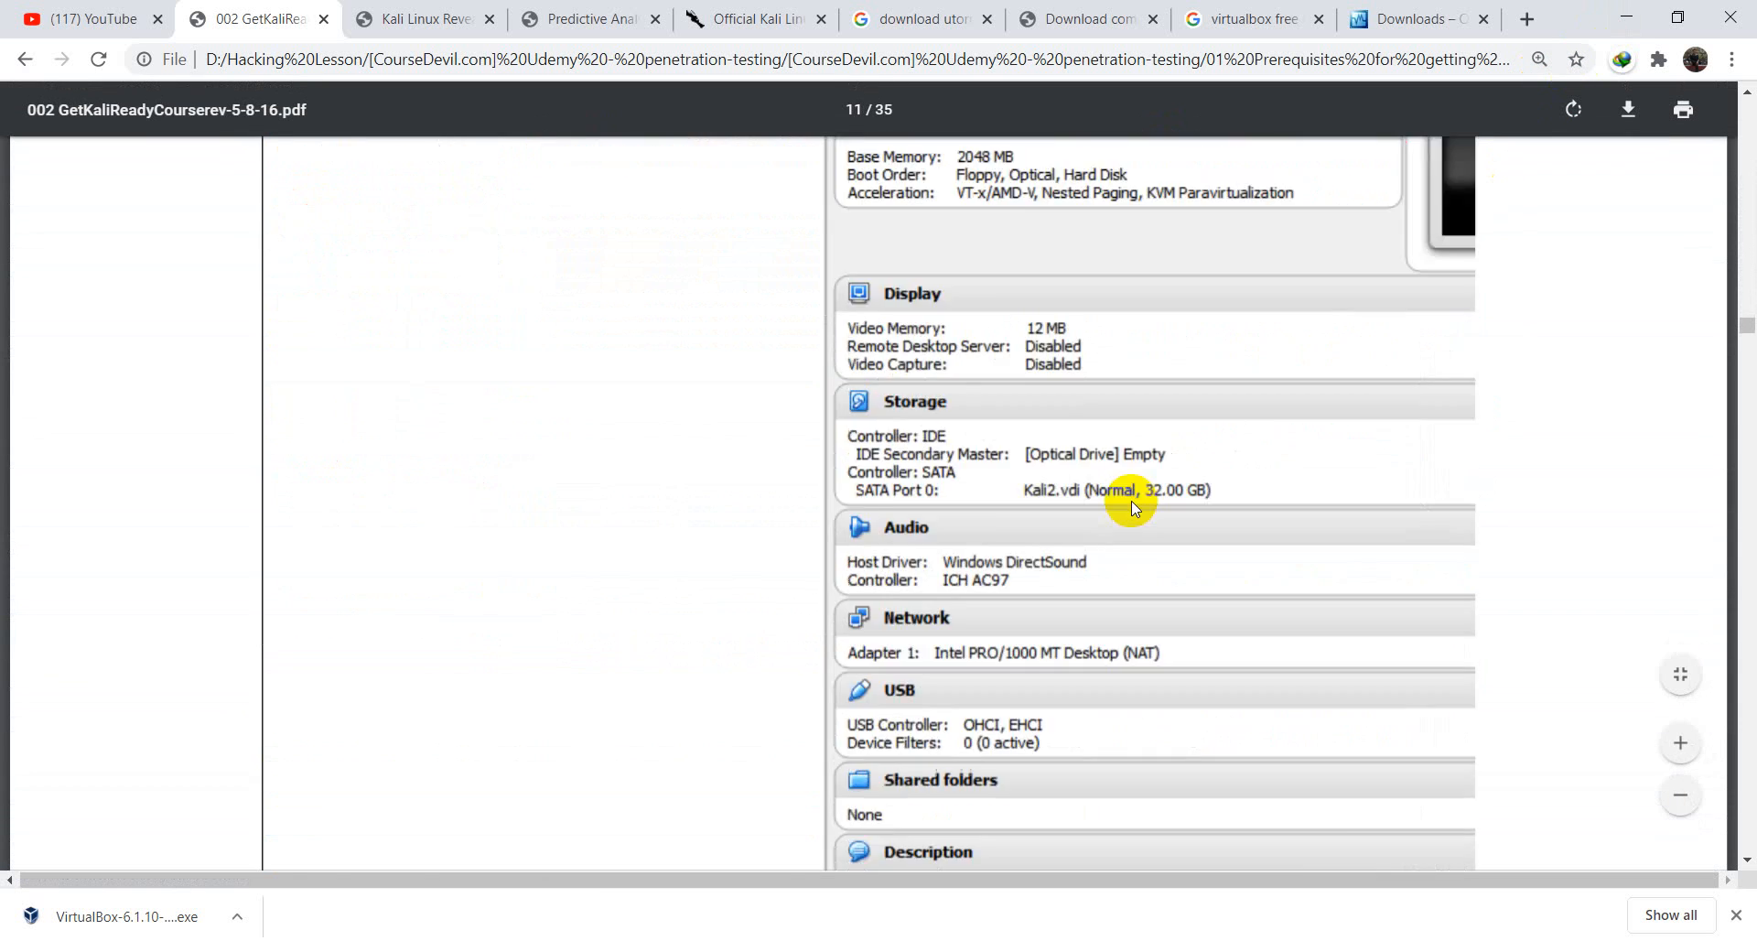
pyautogui.scroll(-12, 1131, 498)
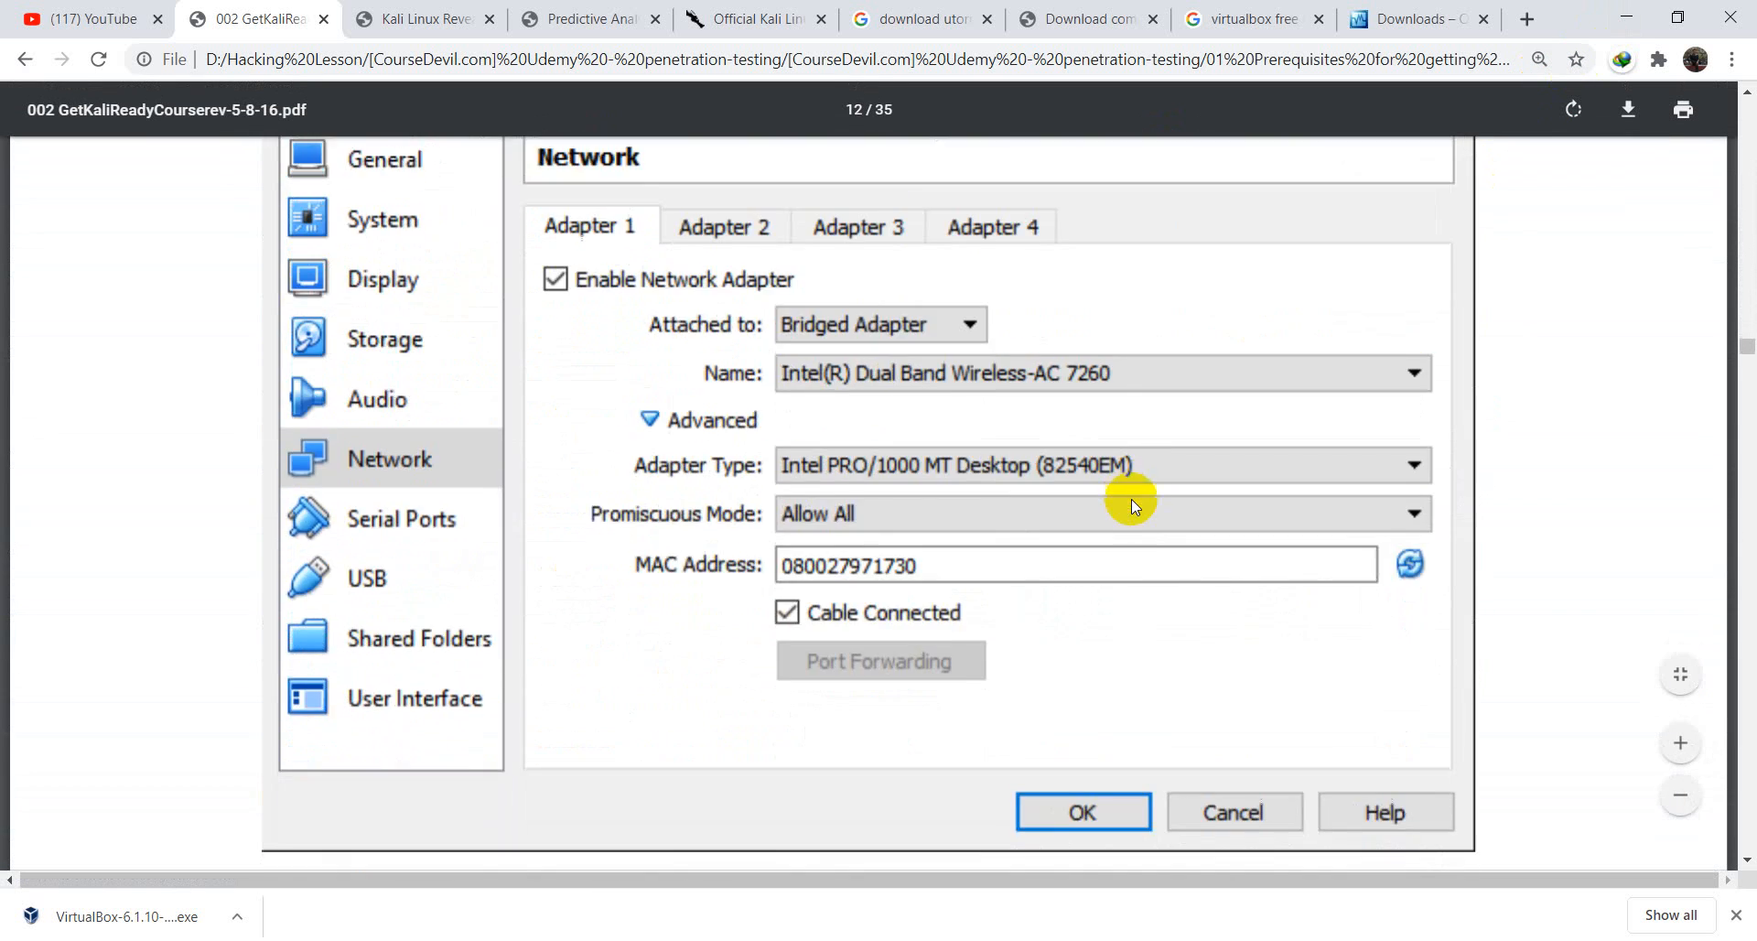
pyautogui.scroll(-10, 1131, 498)
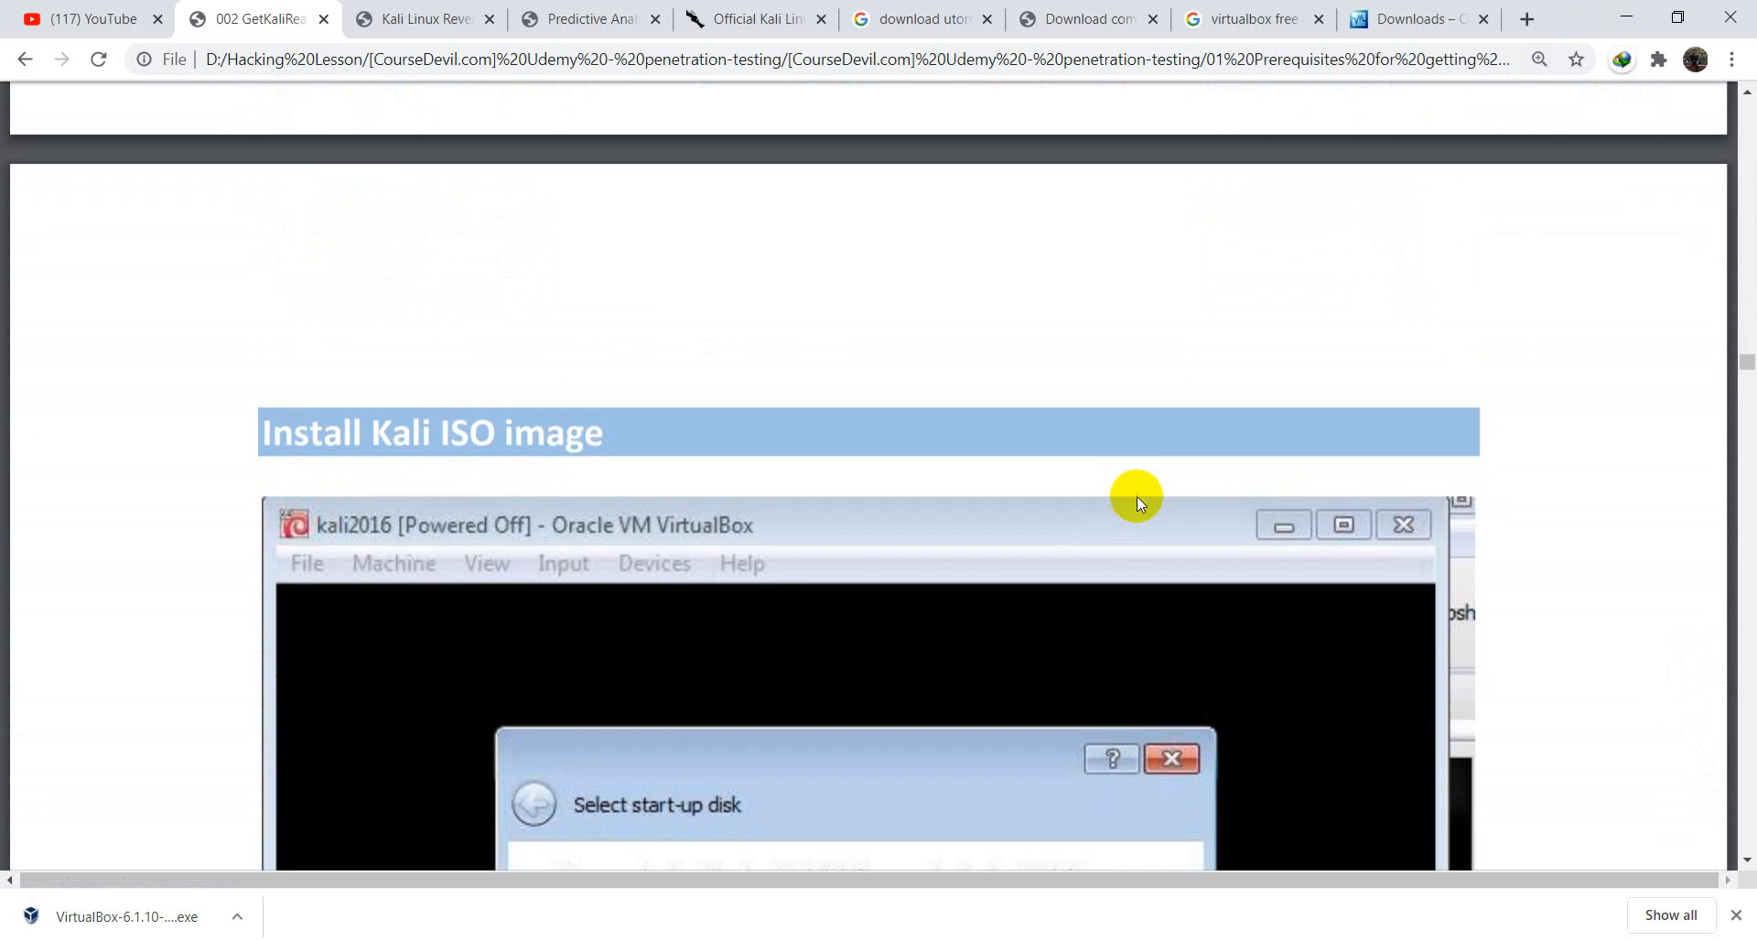
pyautogui.scroll(6, 1380, 401)
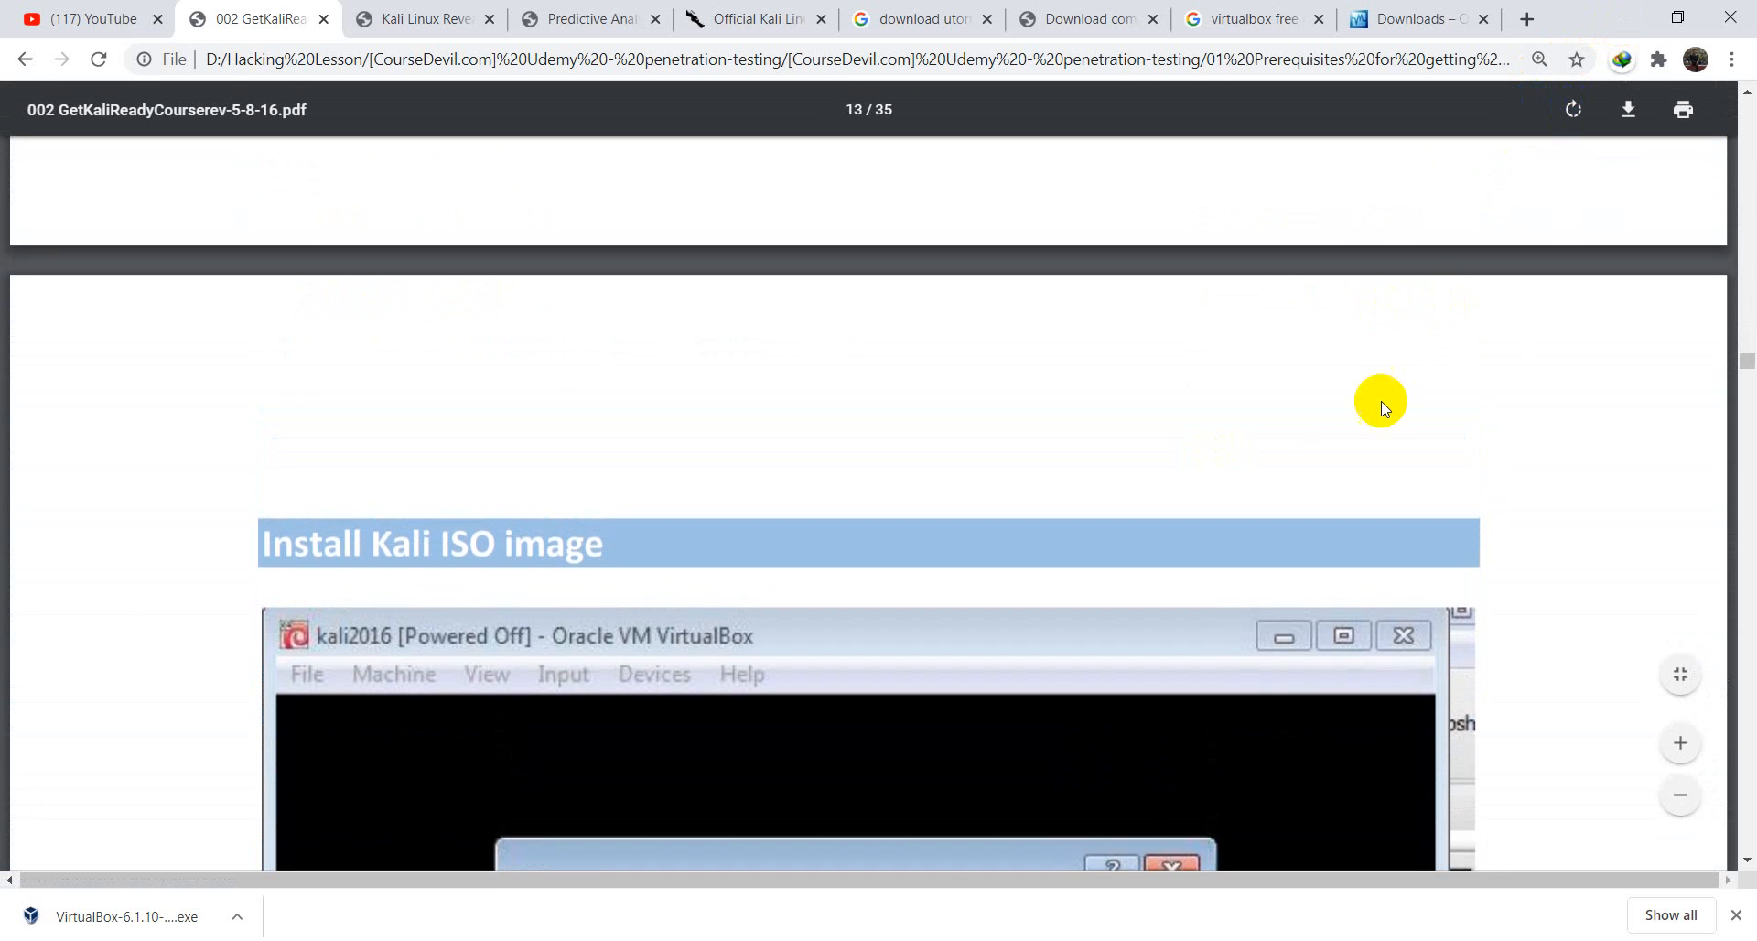
pyautogui.scroll(7, 1385, 400)
pyautogui.scroll(-2, 1408, 375)
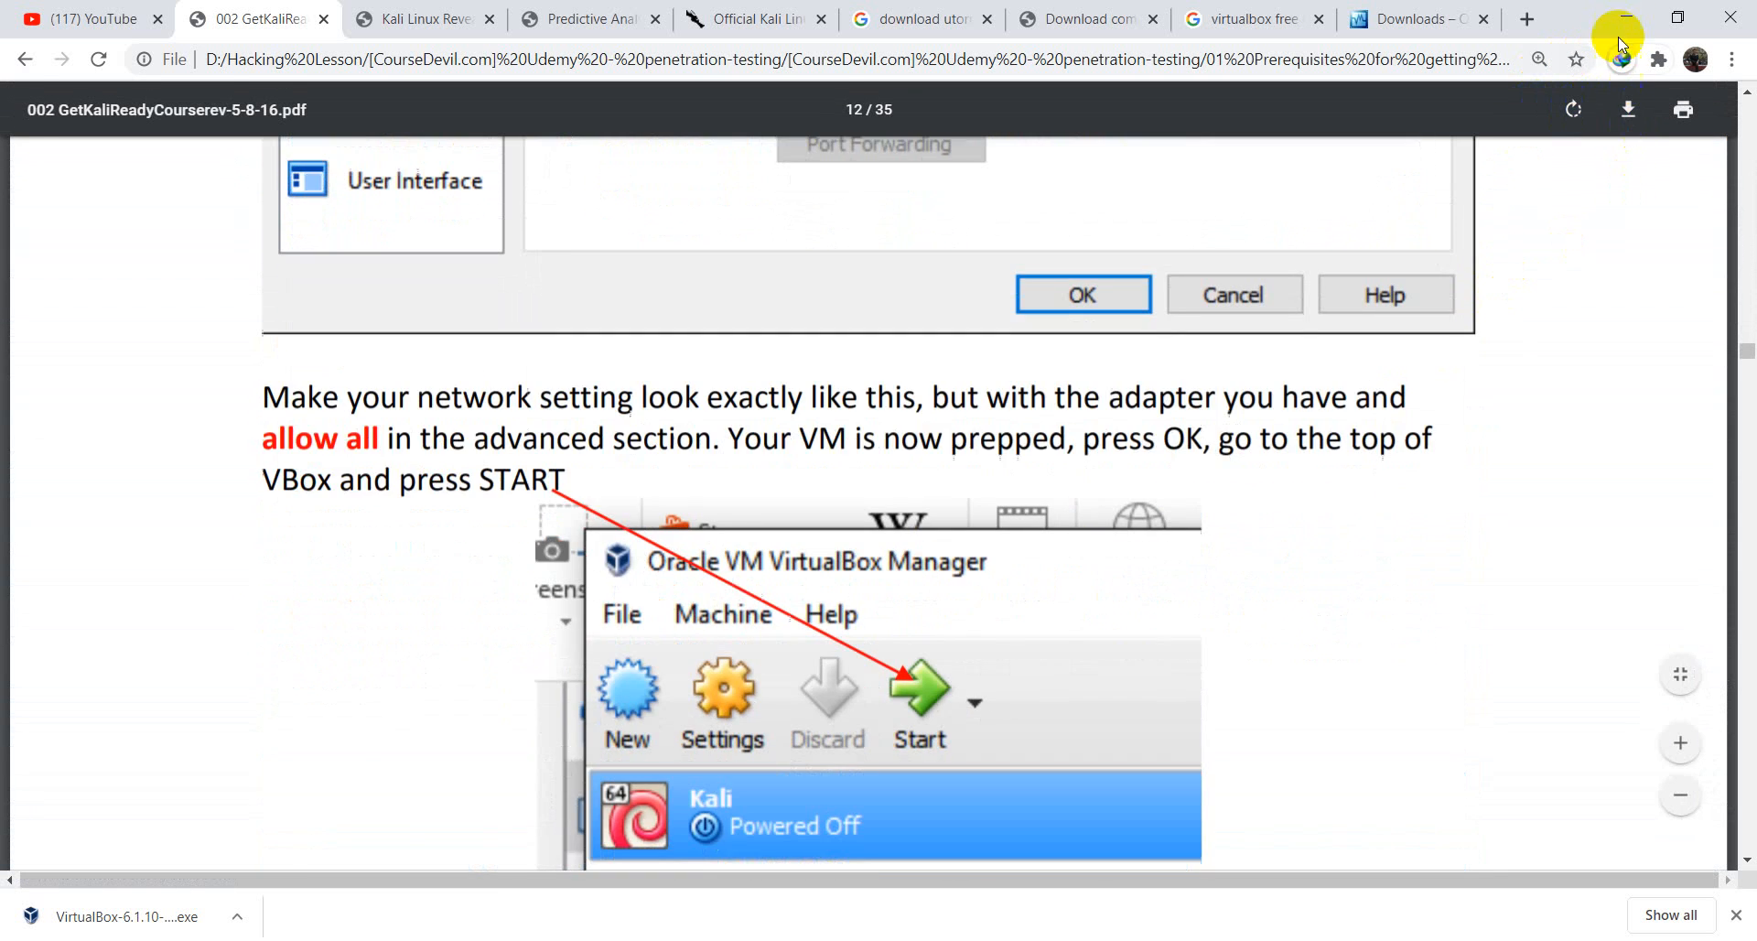
pyautogui.click(1637, 10)
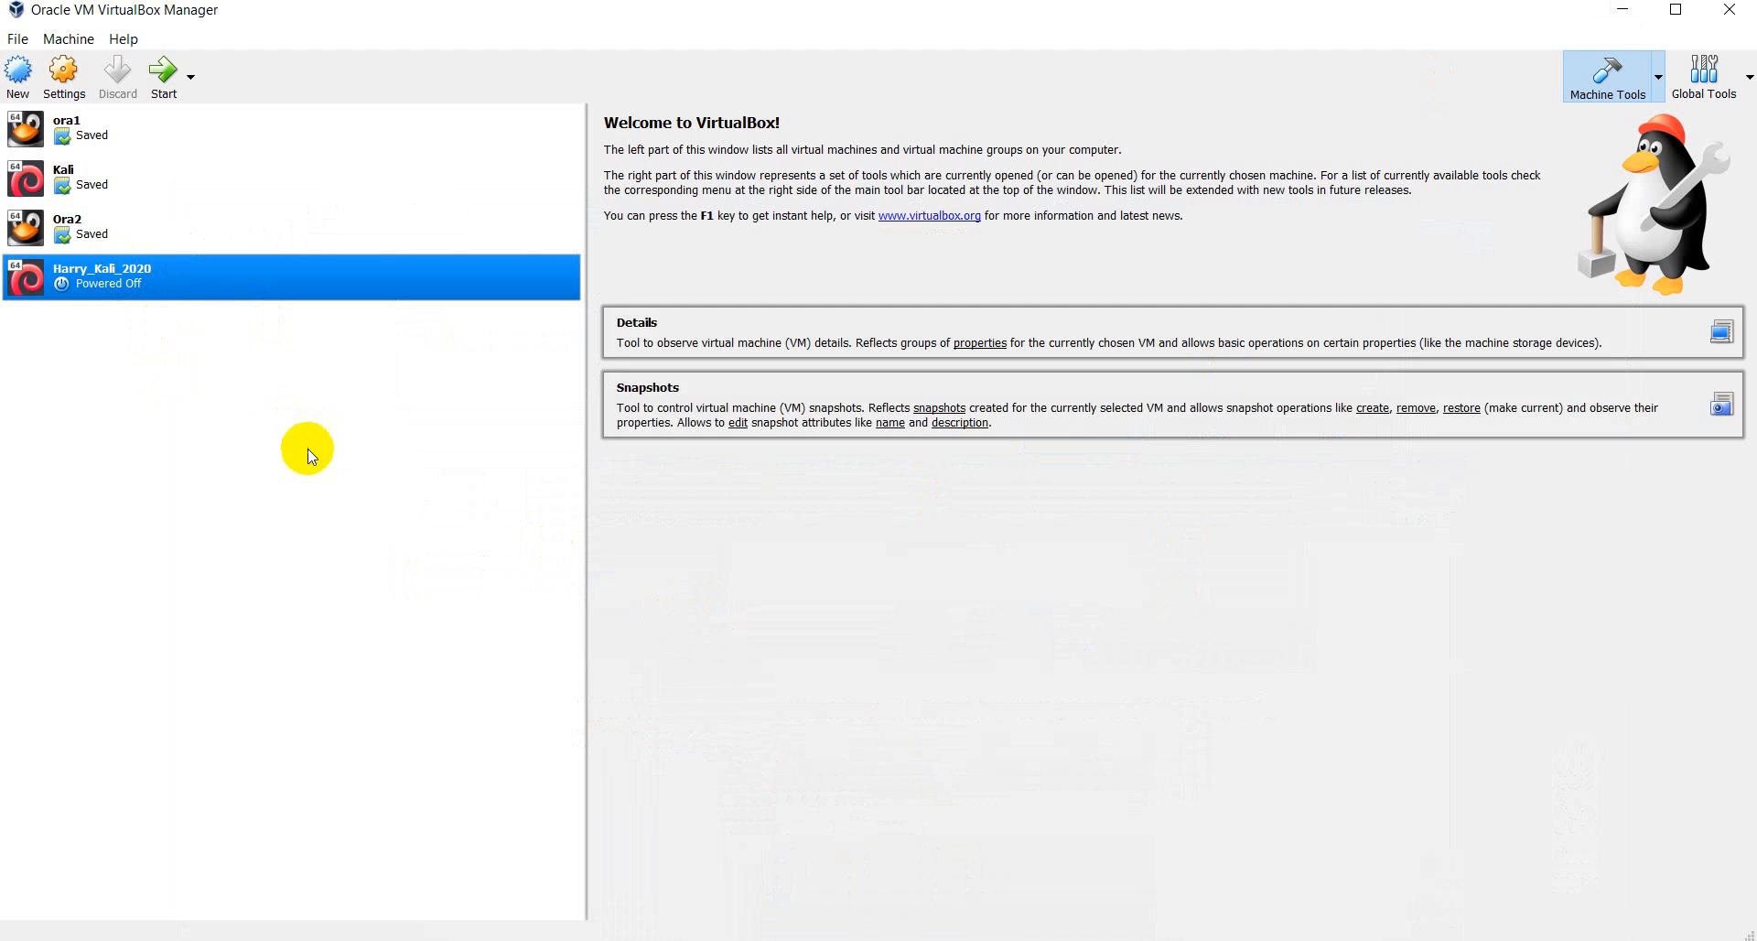
# - Start Harry_Kali_2020, reposition its VM window, and give it input focus
pyautogui.click(161, 79)
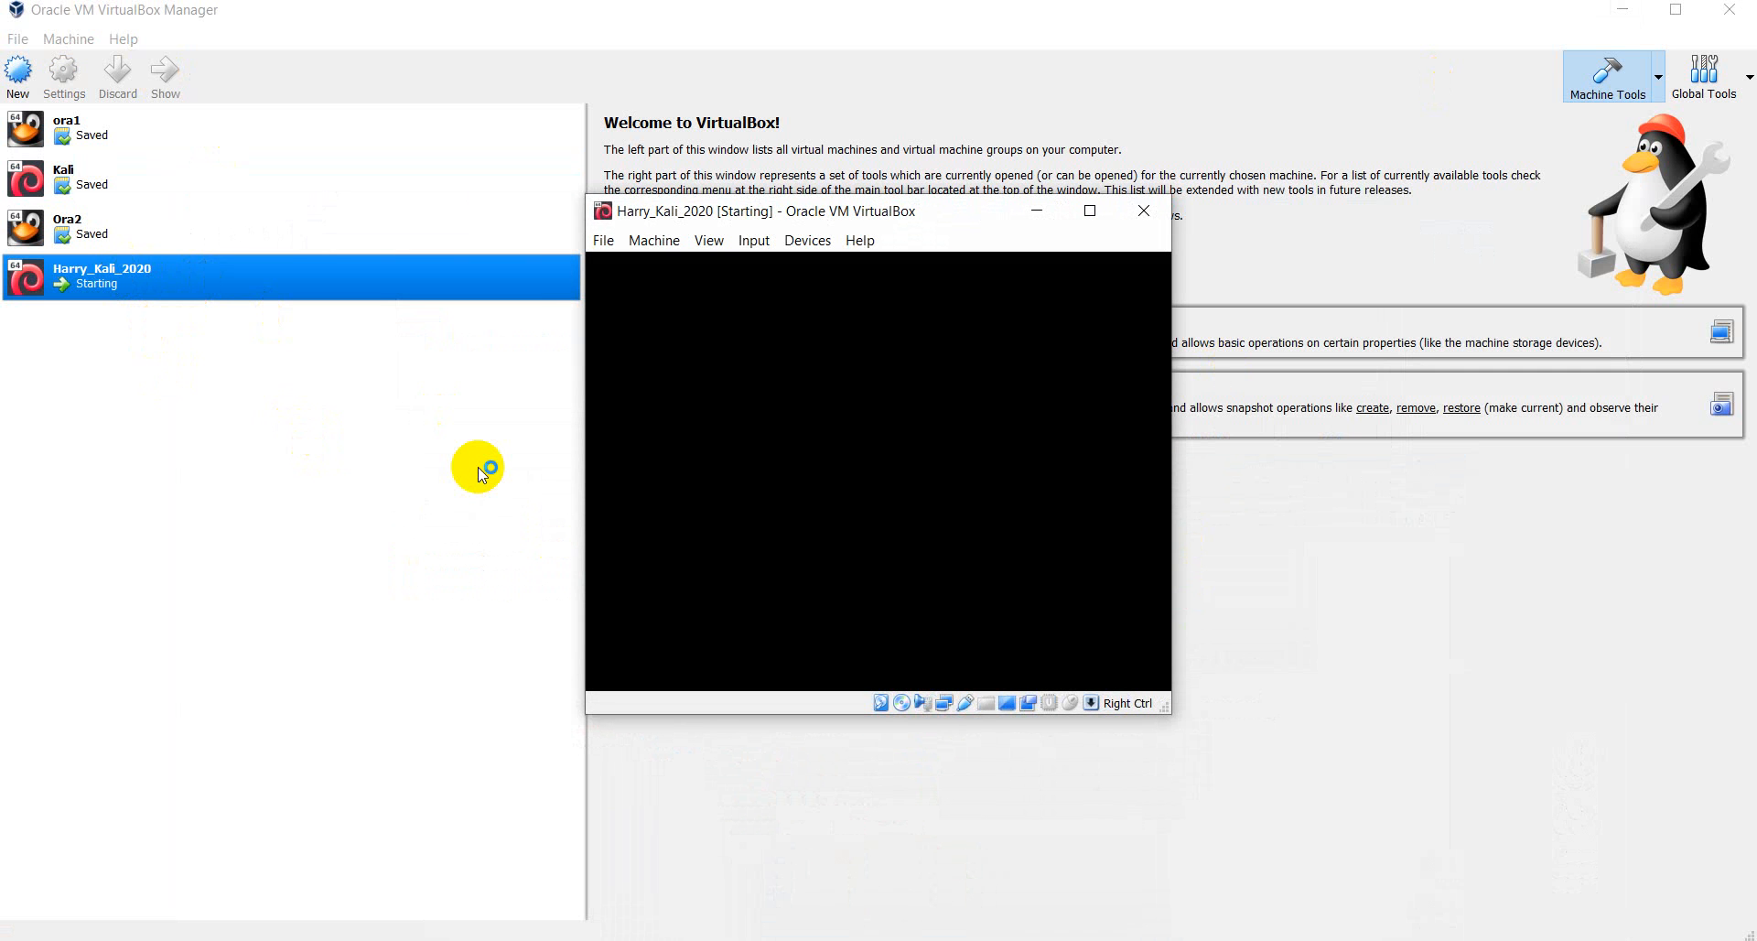
pyautogui.click(1090, 211)
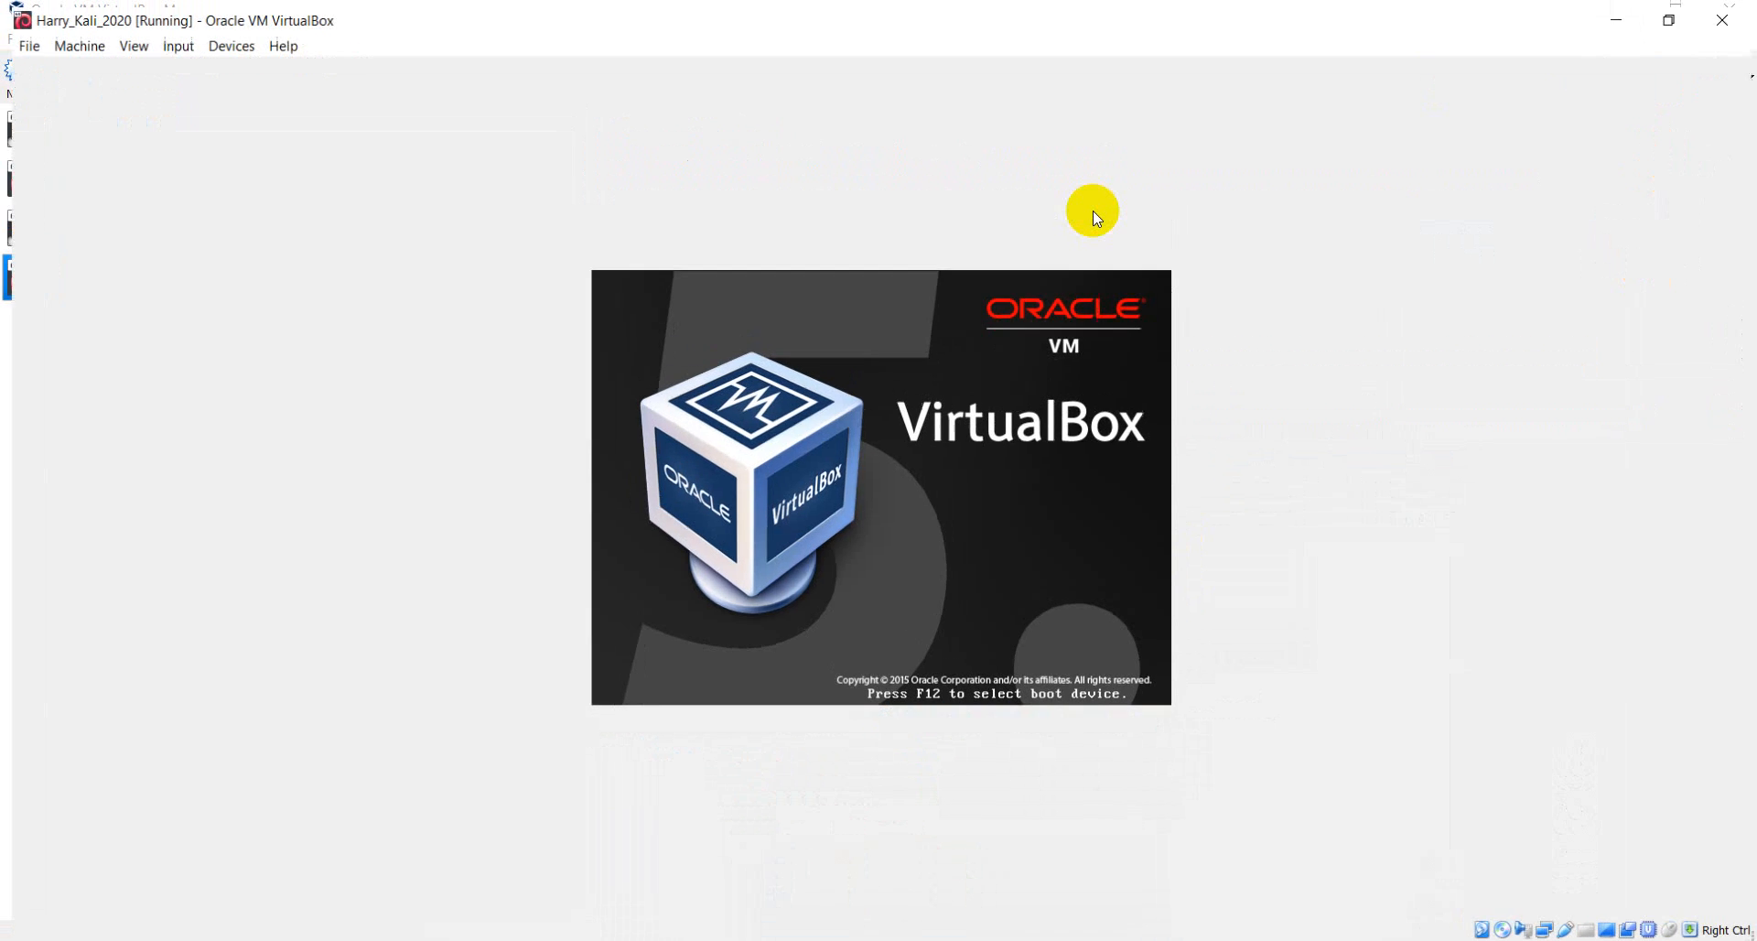
pyautogui.click(1669, 20)
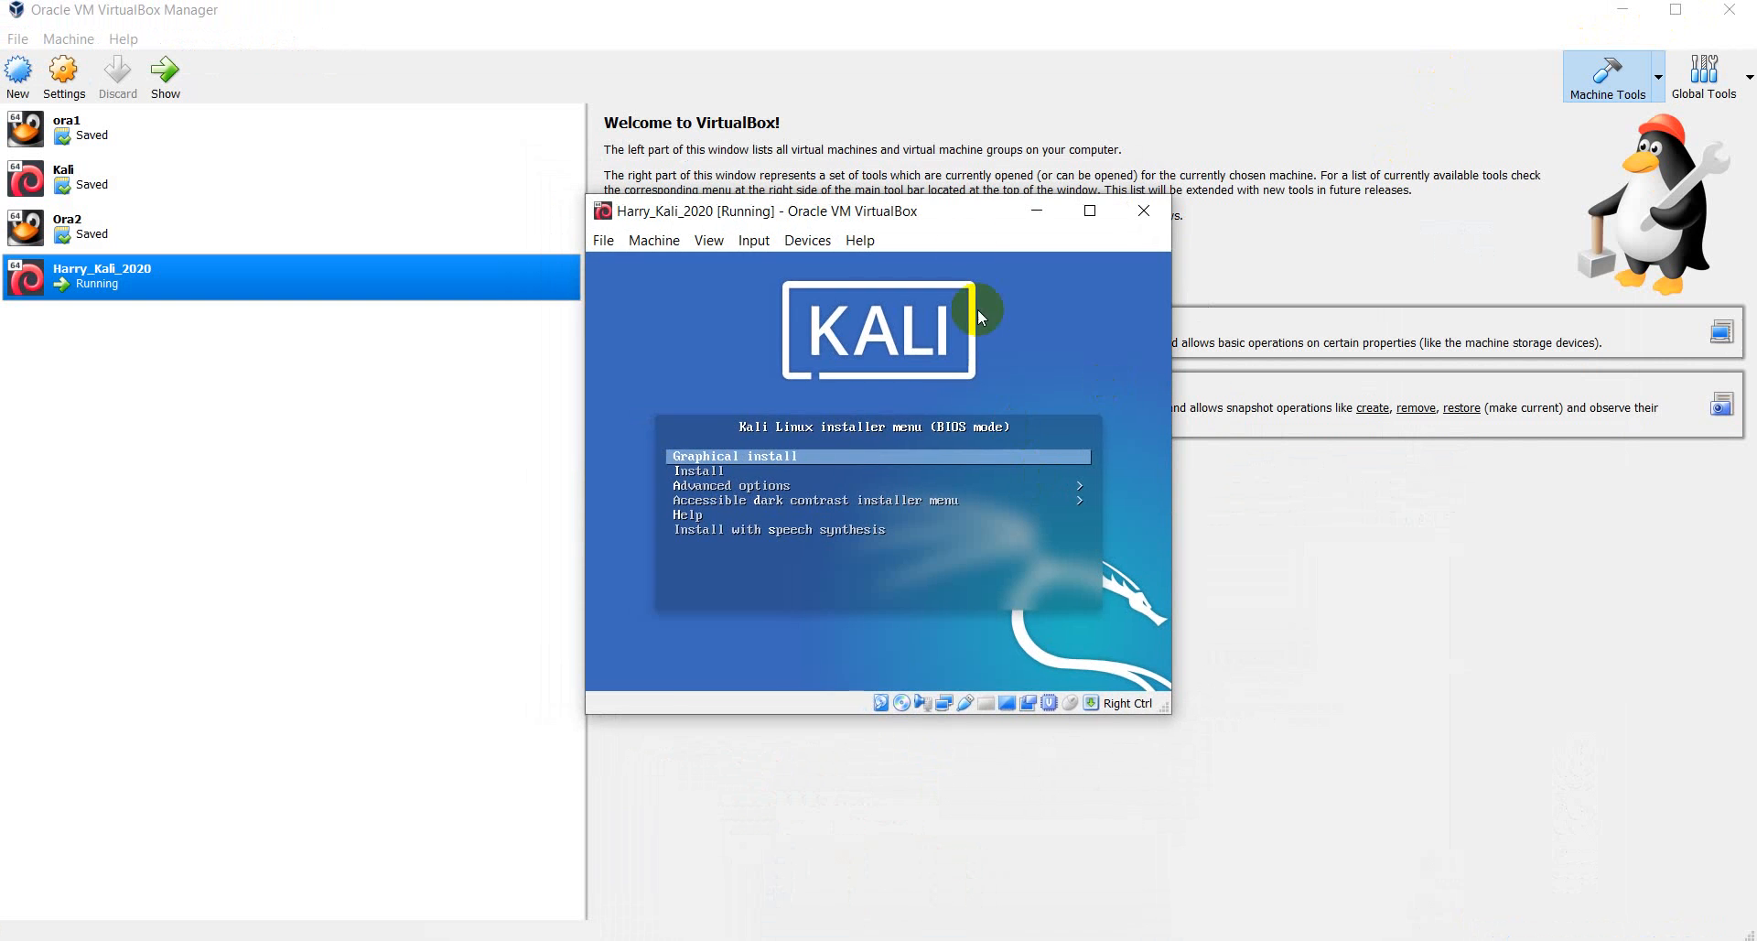
pyautogui.moveTo(980, 212); pyautogui.dragTo(1127, 185)
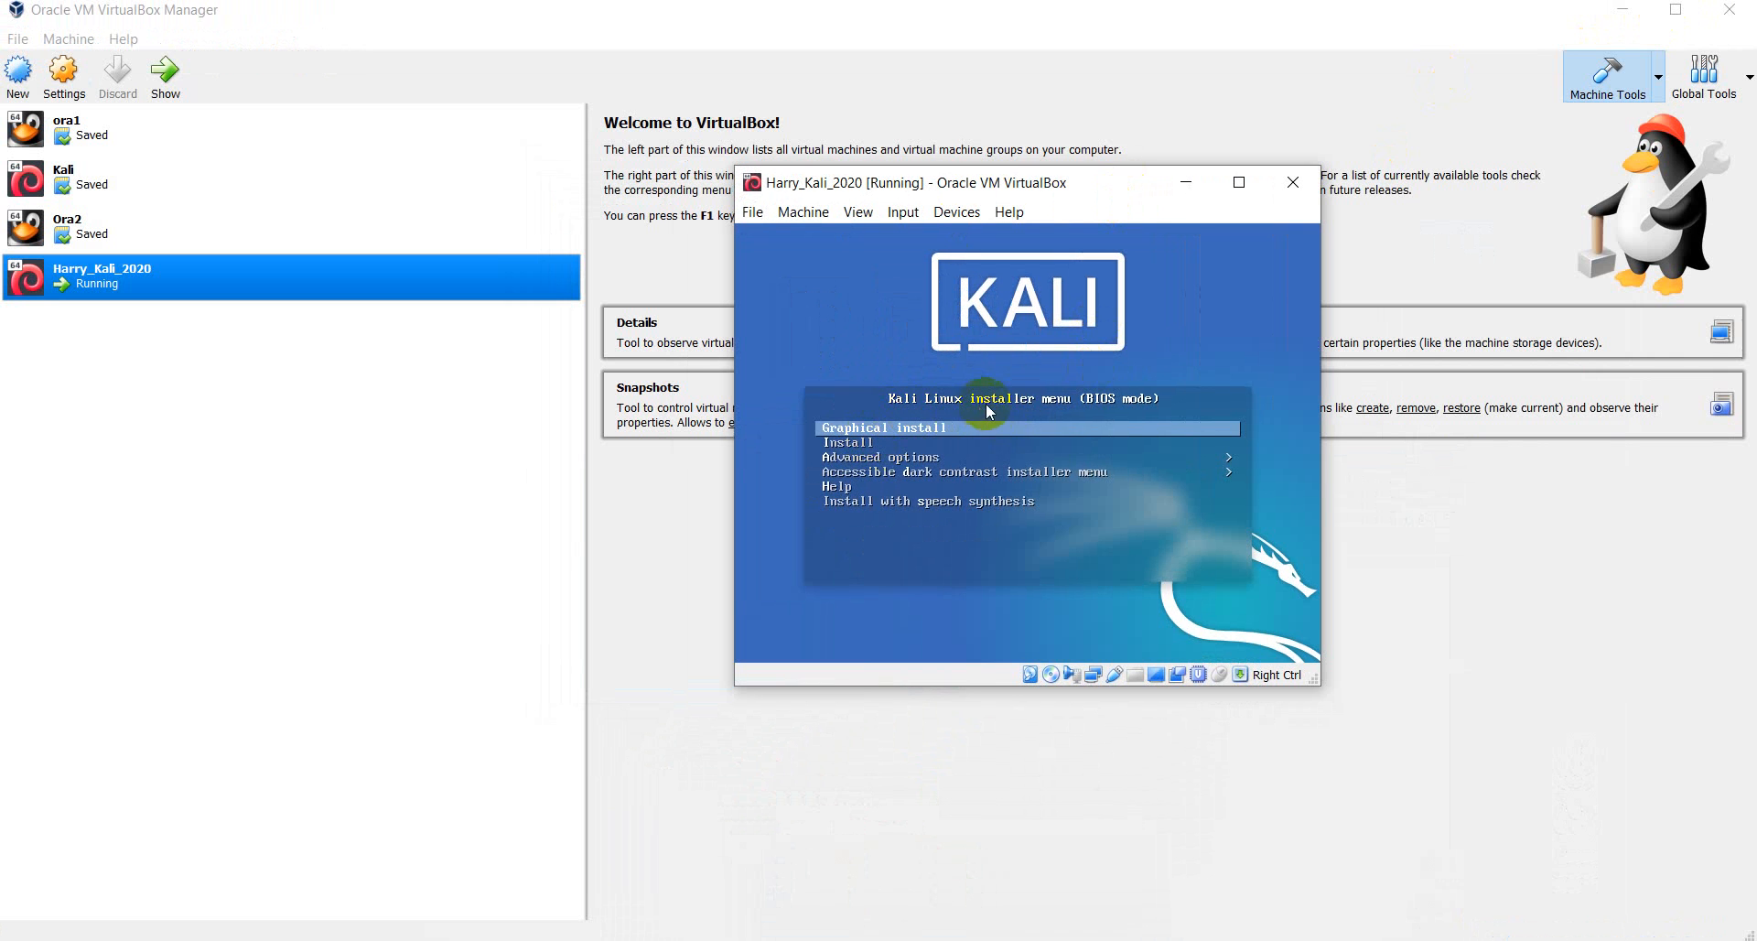
pyautogui.click(867, 446)
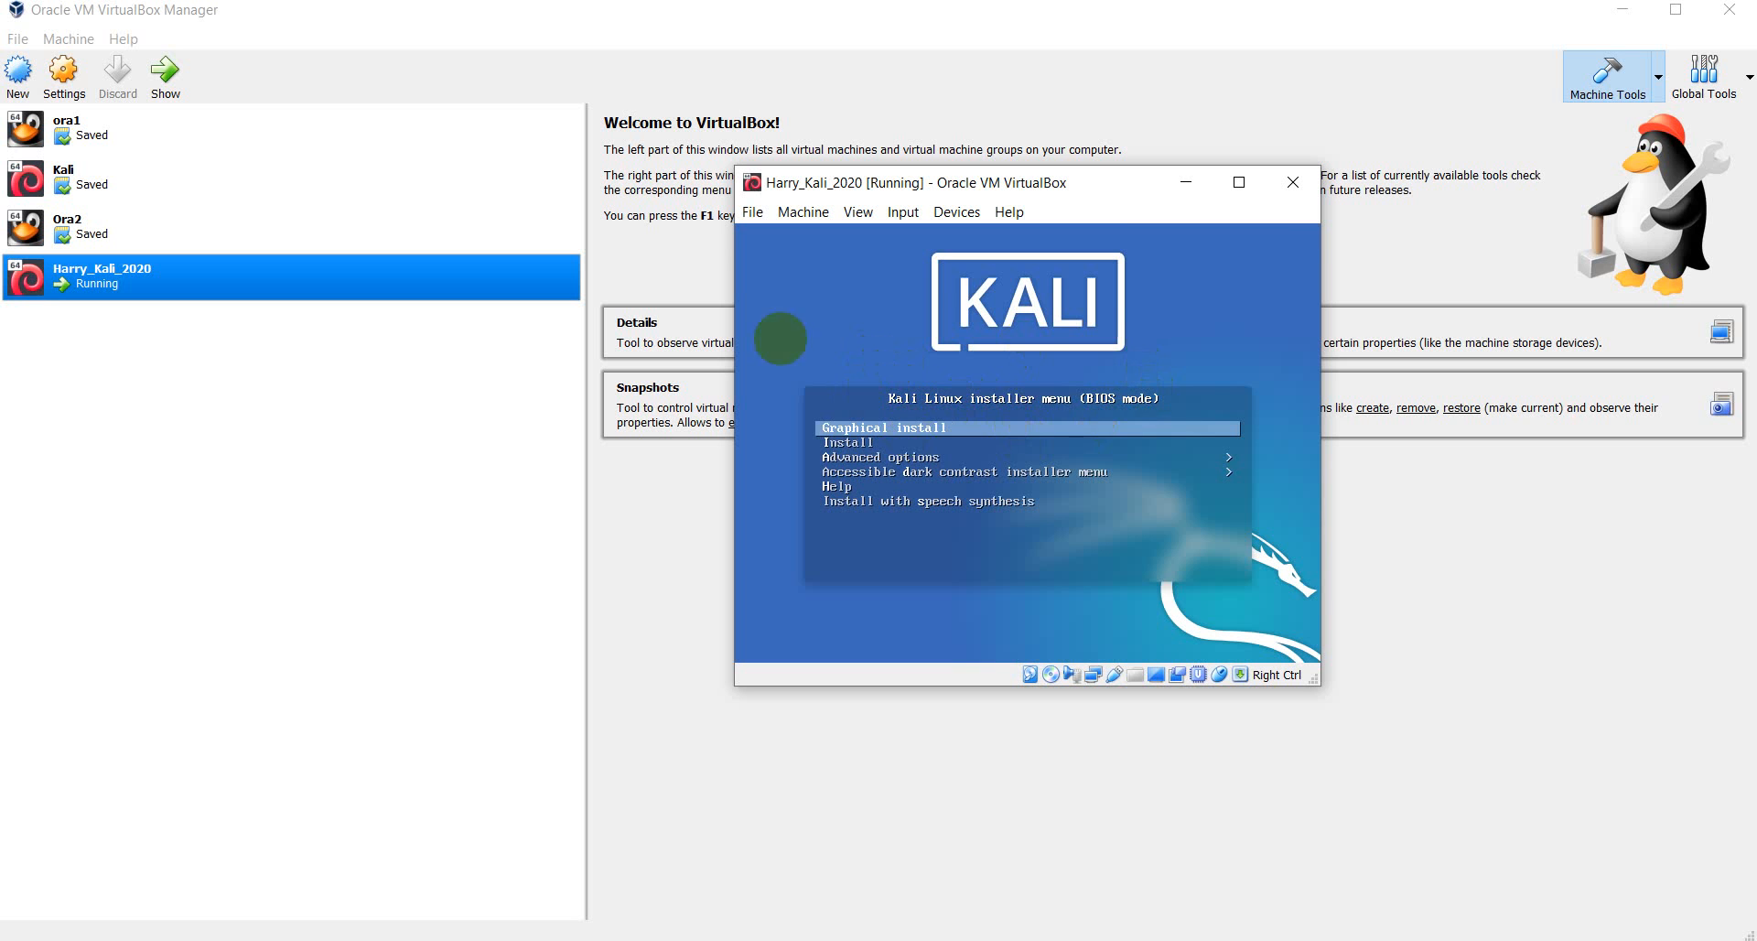
# - Highlight the text-mode Install entry in the Kali boot menu and launch it
pyautogui.press('Down')
pyautogui.press('Down')
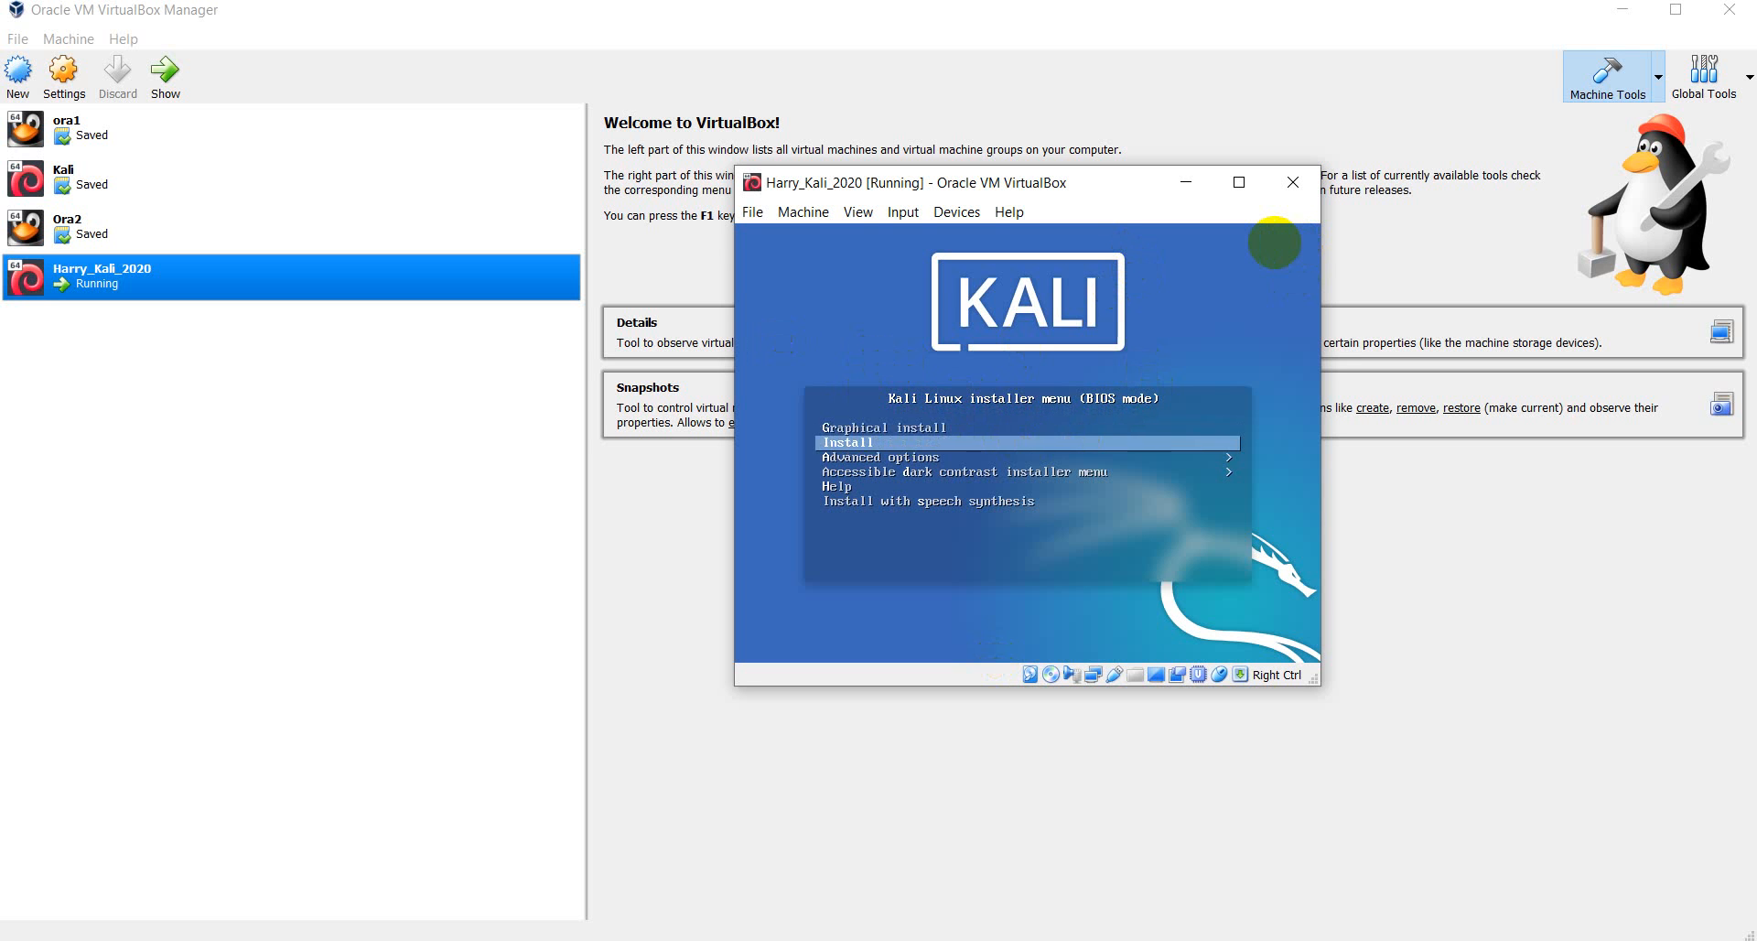
pyautogui.press('Up')
pyautogui.press('Up')
pyautogui.press('Down')
pyautogui.press('Up')
pyautogui.press('Down')
pyautogui.press('Up')
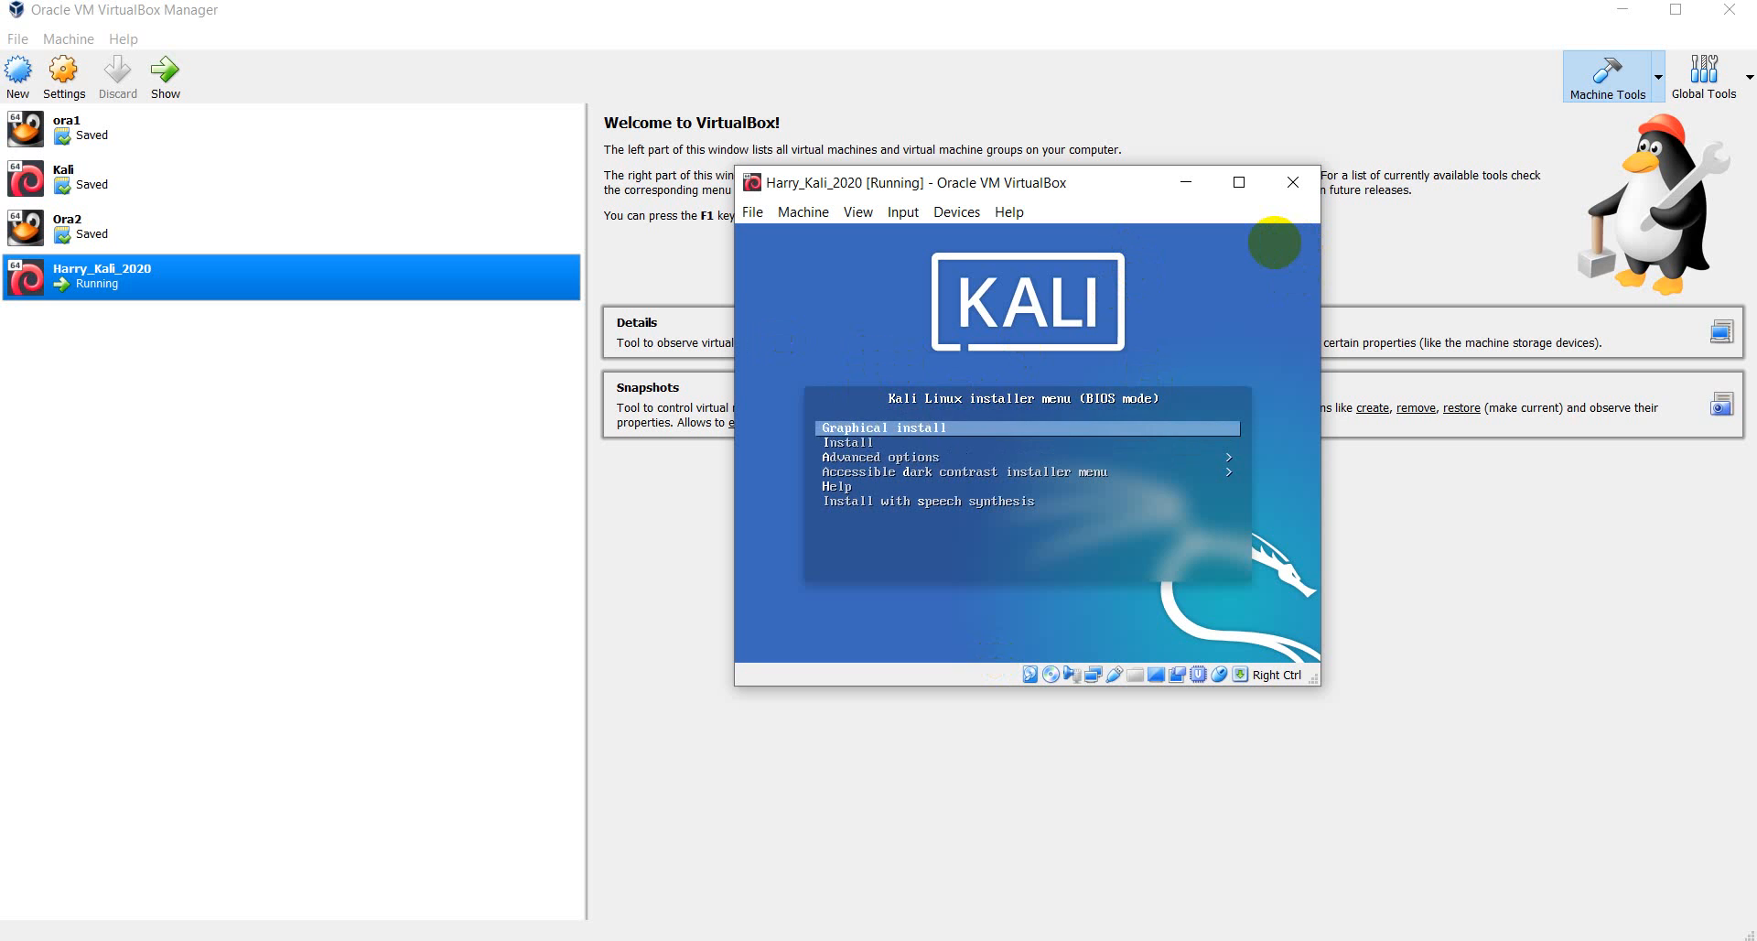
pyautogui.press('Down')
pyautogui.press('Up')
pyautogui.press('Down')
pyautogui.press('Up')
pyautogui.press('Down')
pyautogui.press('Up')
pyautogui.press('Down')
pyautogui.press('Down')
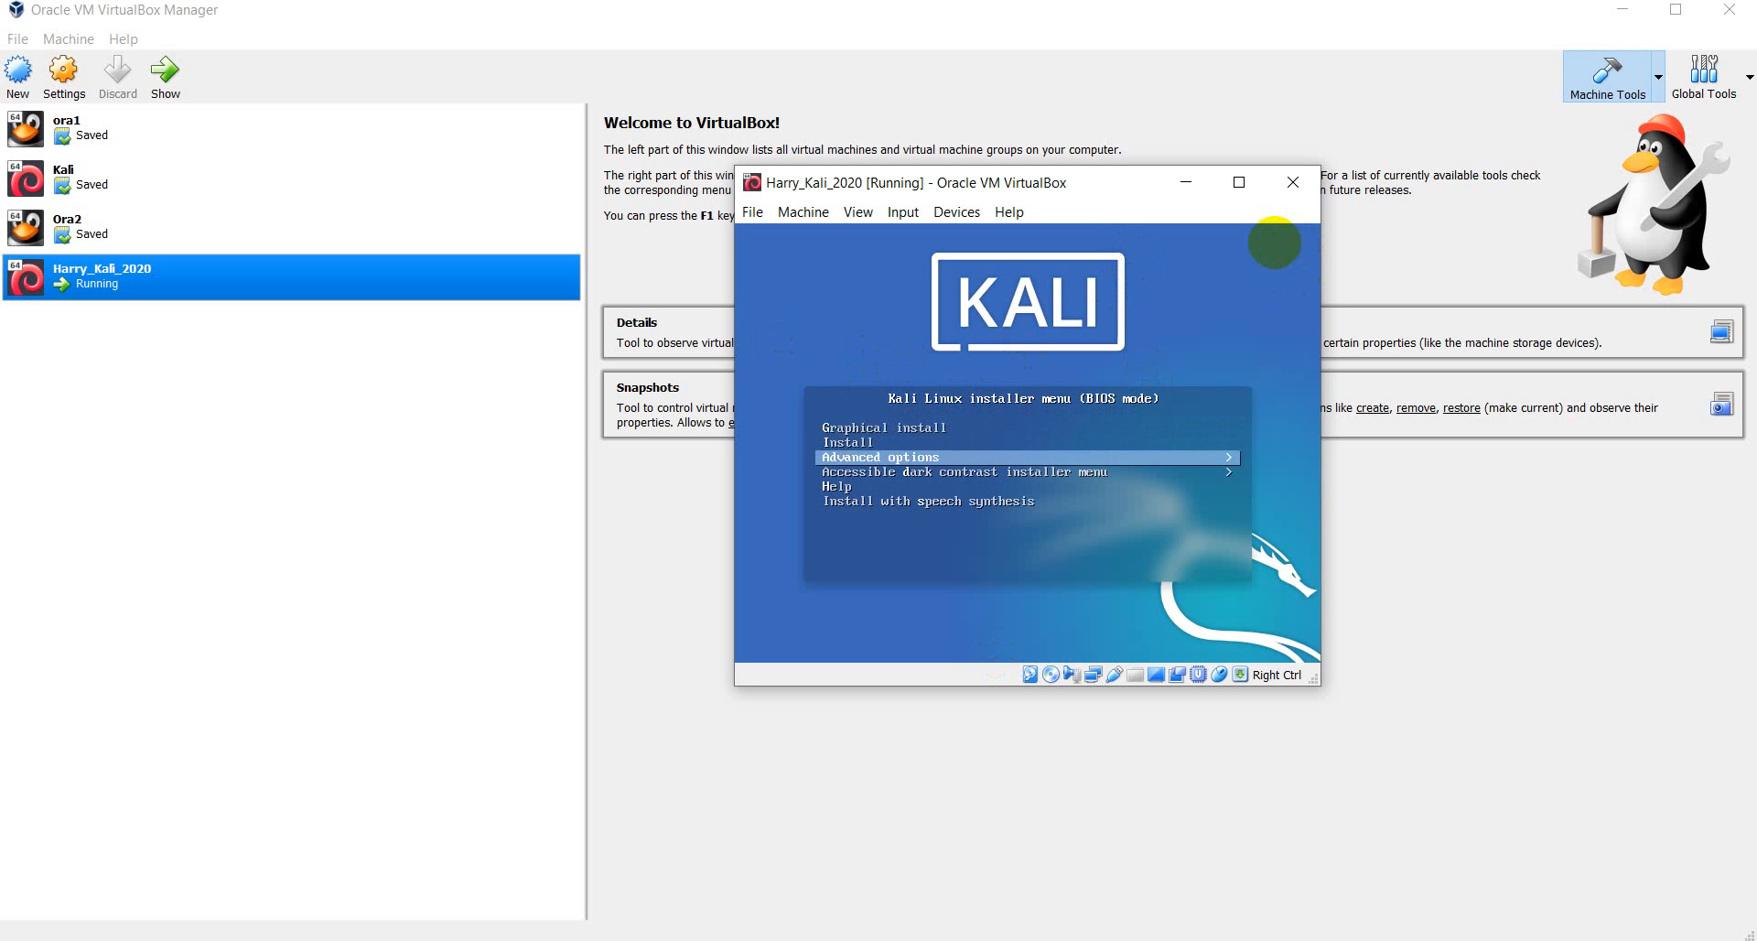
pyautogui.press('Down')
pyautogui.press('Down')
pyautogui.press('Down')
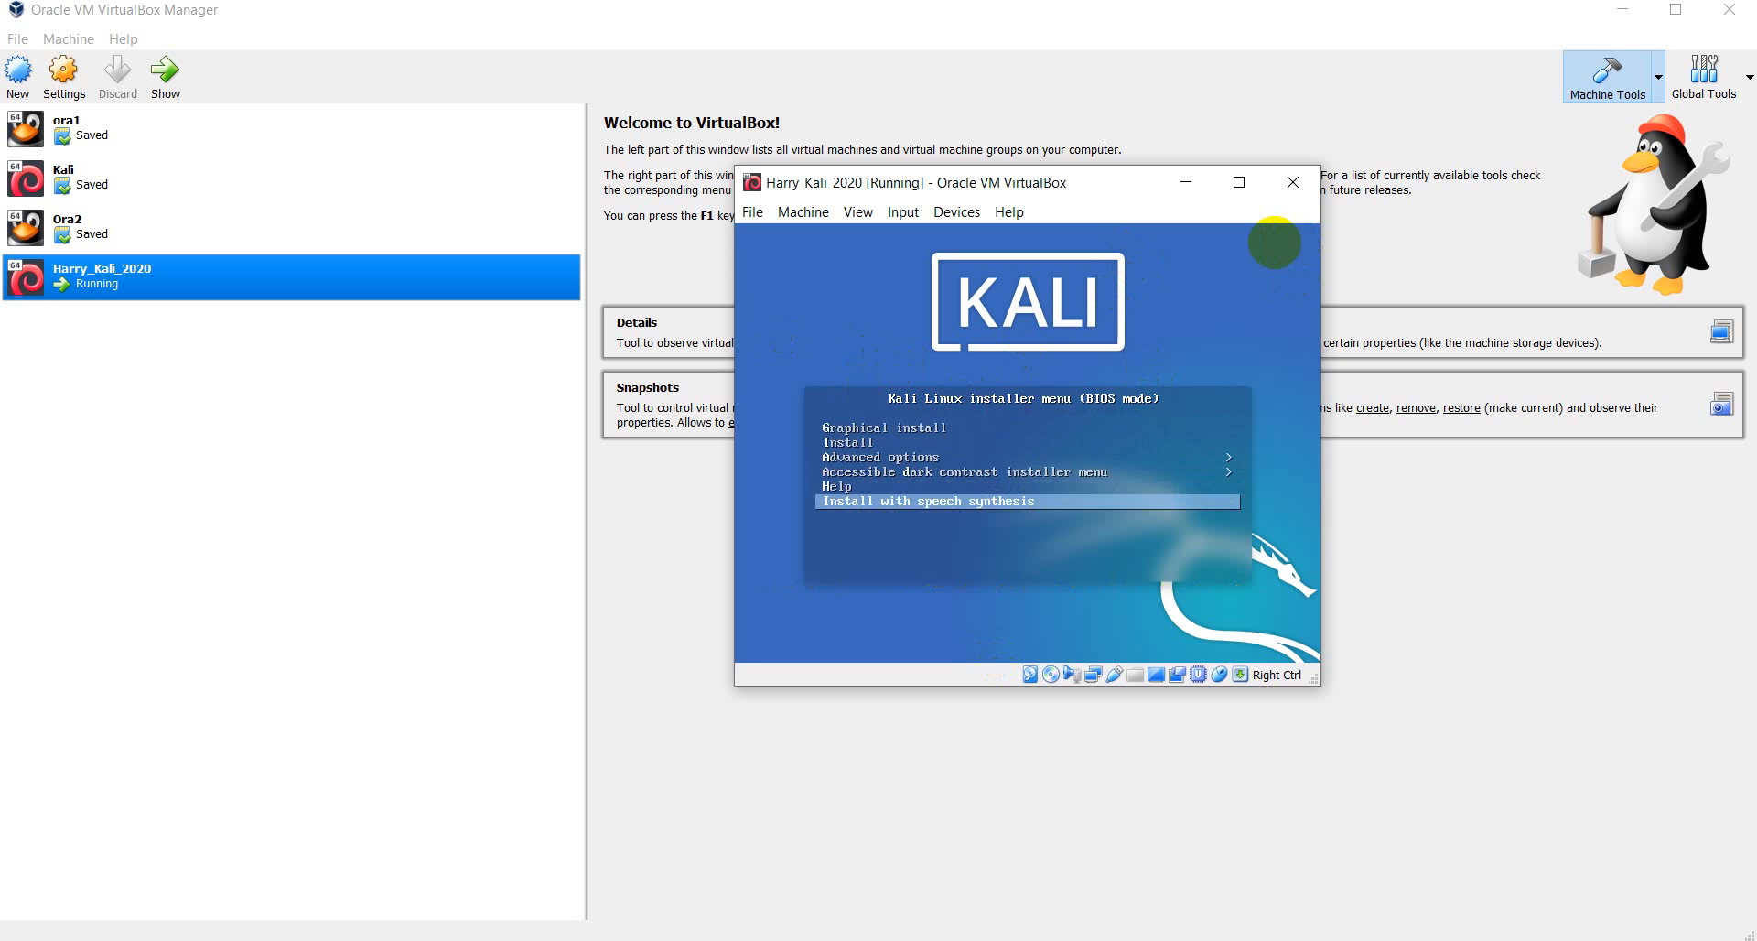
pyautogui.press('Up')
pyautogui.press('Up')
pyautogui.press('Up')
pyautogui.press('Up')
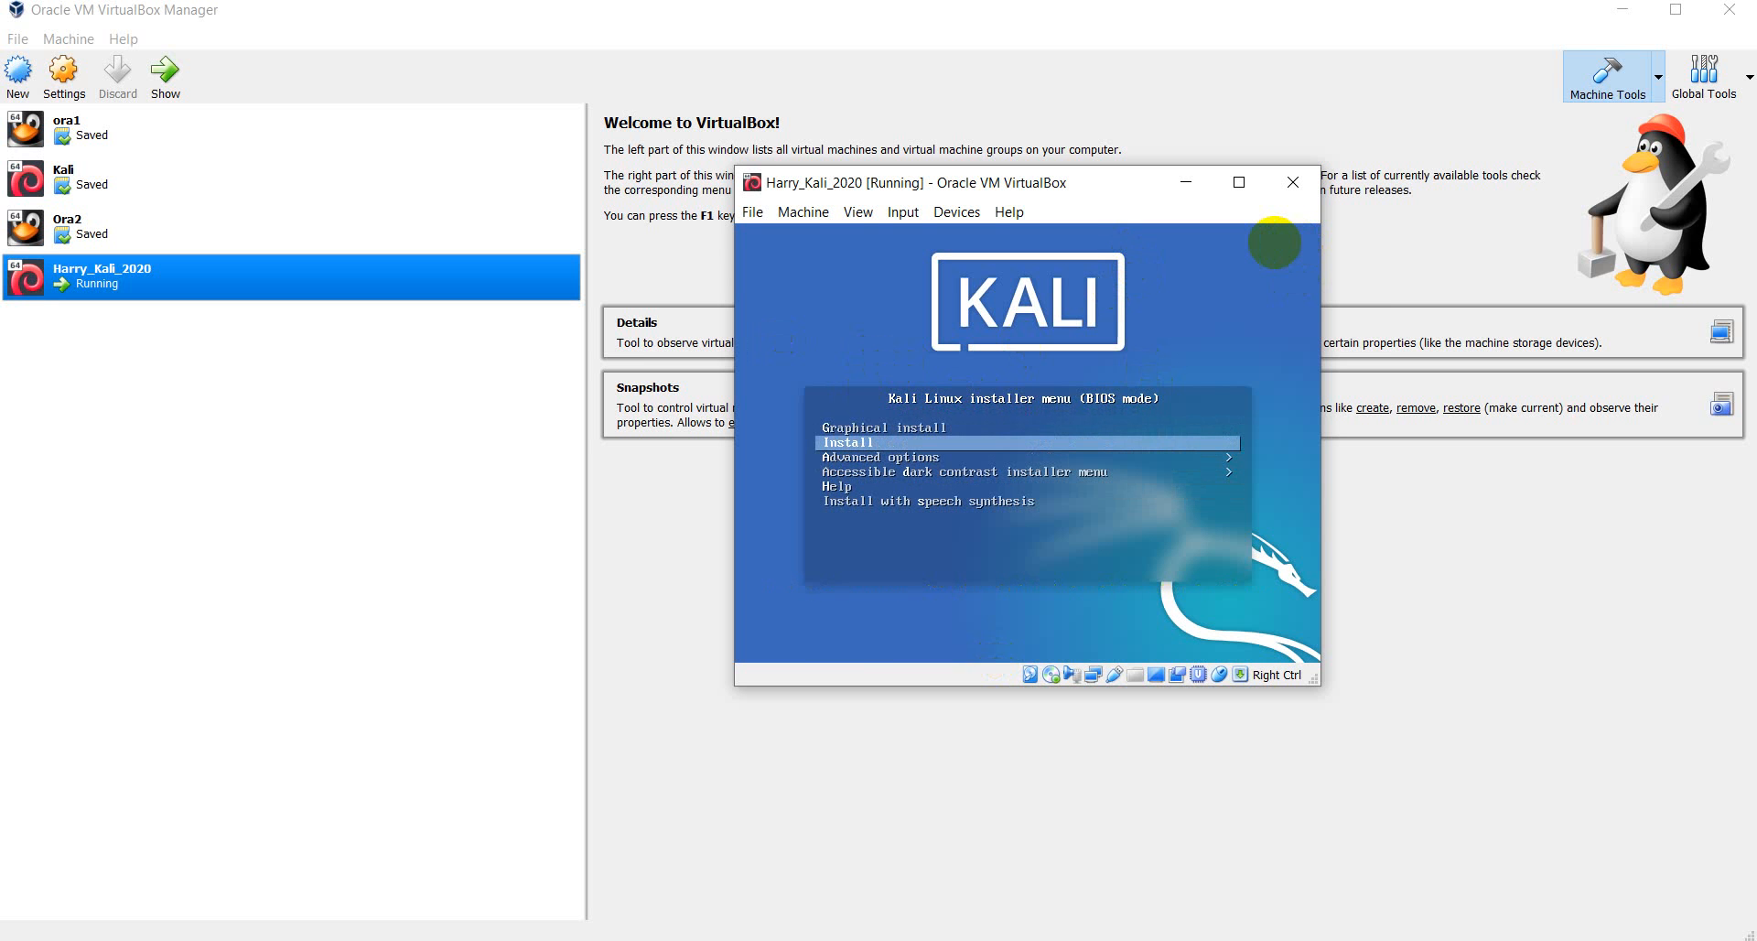
pyautogui.press('Return')
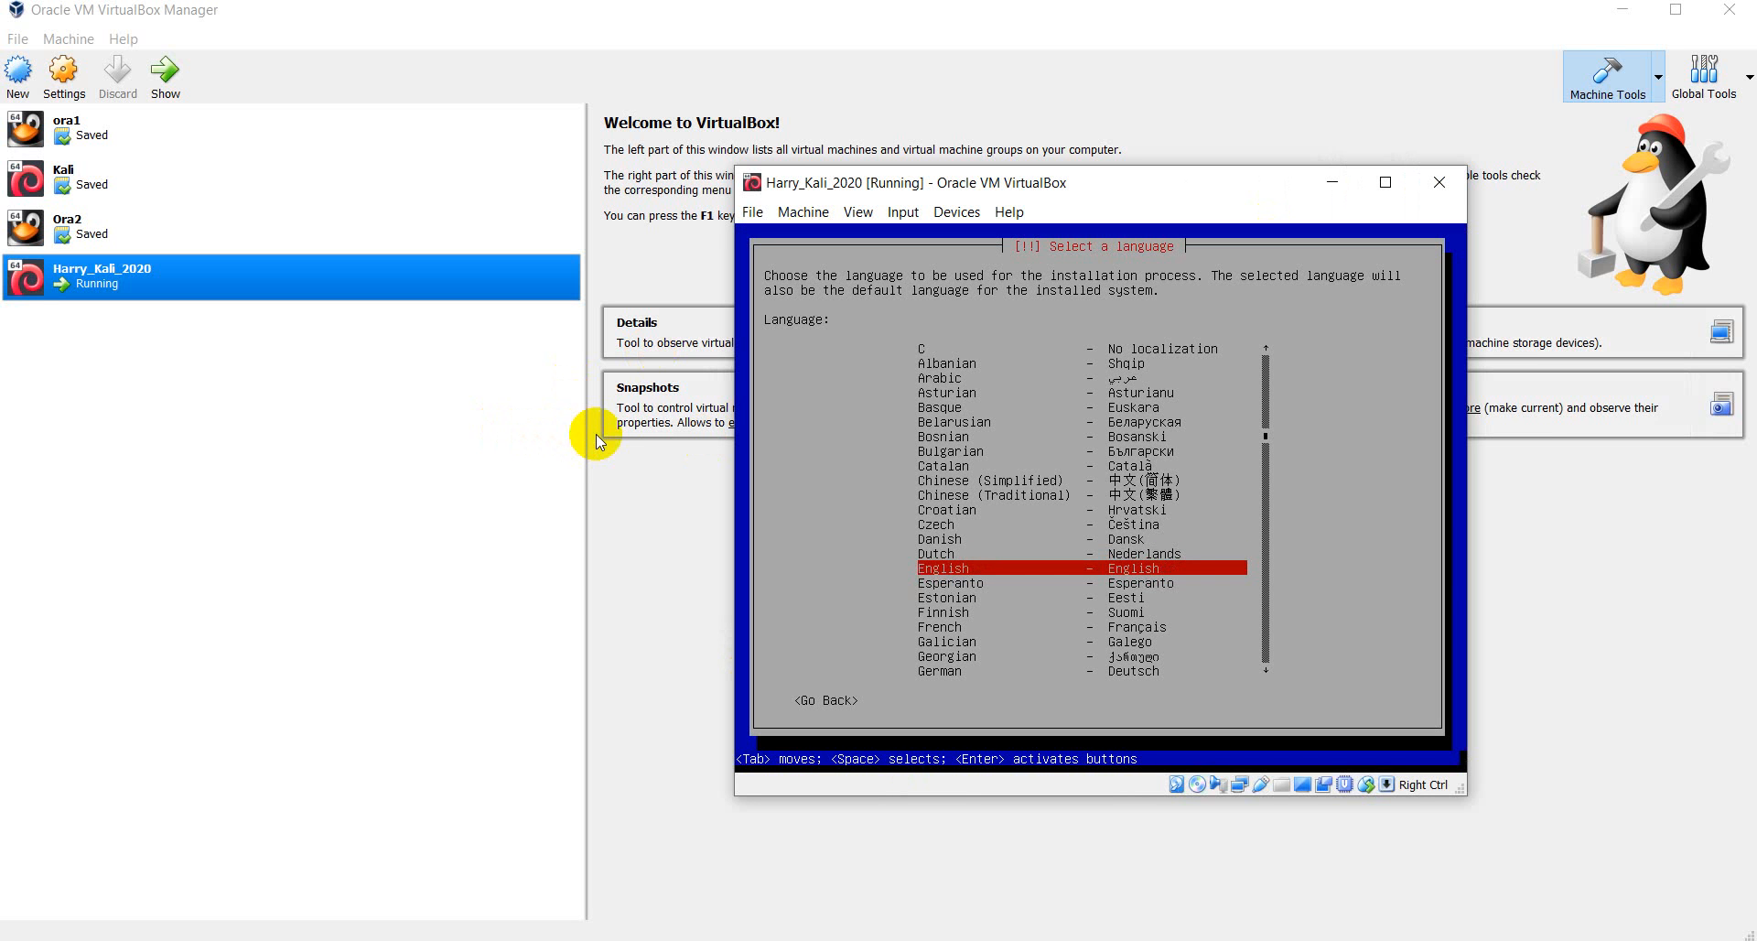
# - Choose English as the installer language
pyautogui.press('Up')
pyautogui.press('Up')
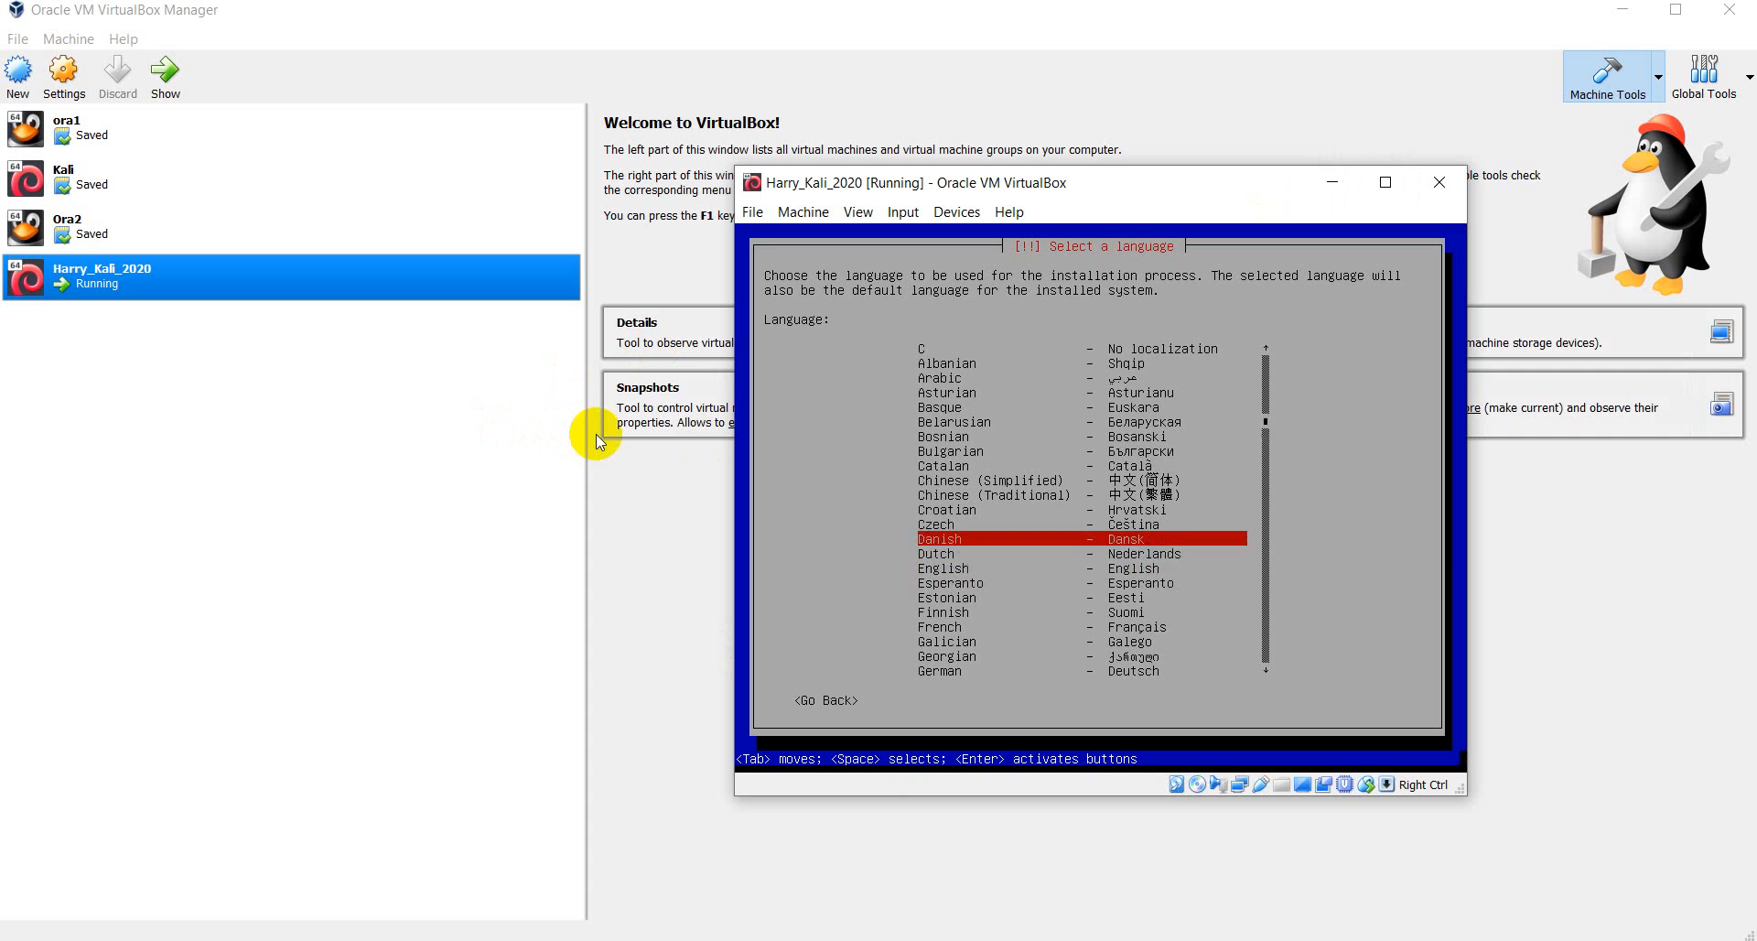
pyautogui.press('Down')
pyautogui.press('Down')
pyautogui.press('Down')
pyautogui.press('Up')
pyautogui.press('Up')
pyautogui.press('Up')
pyautogui.press('Up')
pyautogui.press('Up')
pyautogui.press('Up')
pyautogui.press('Up')
pyautogui.press('Up')
pyautogui.press('Up')
pyautogui.press('Up')
pyautogui.press('Up')
pyautogui.press('Up')
pyautogui.press('Up')
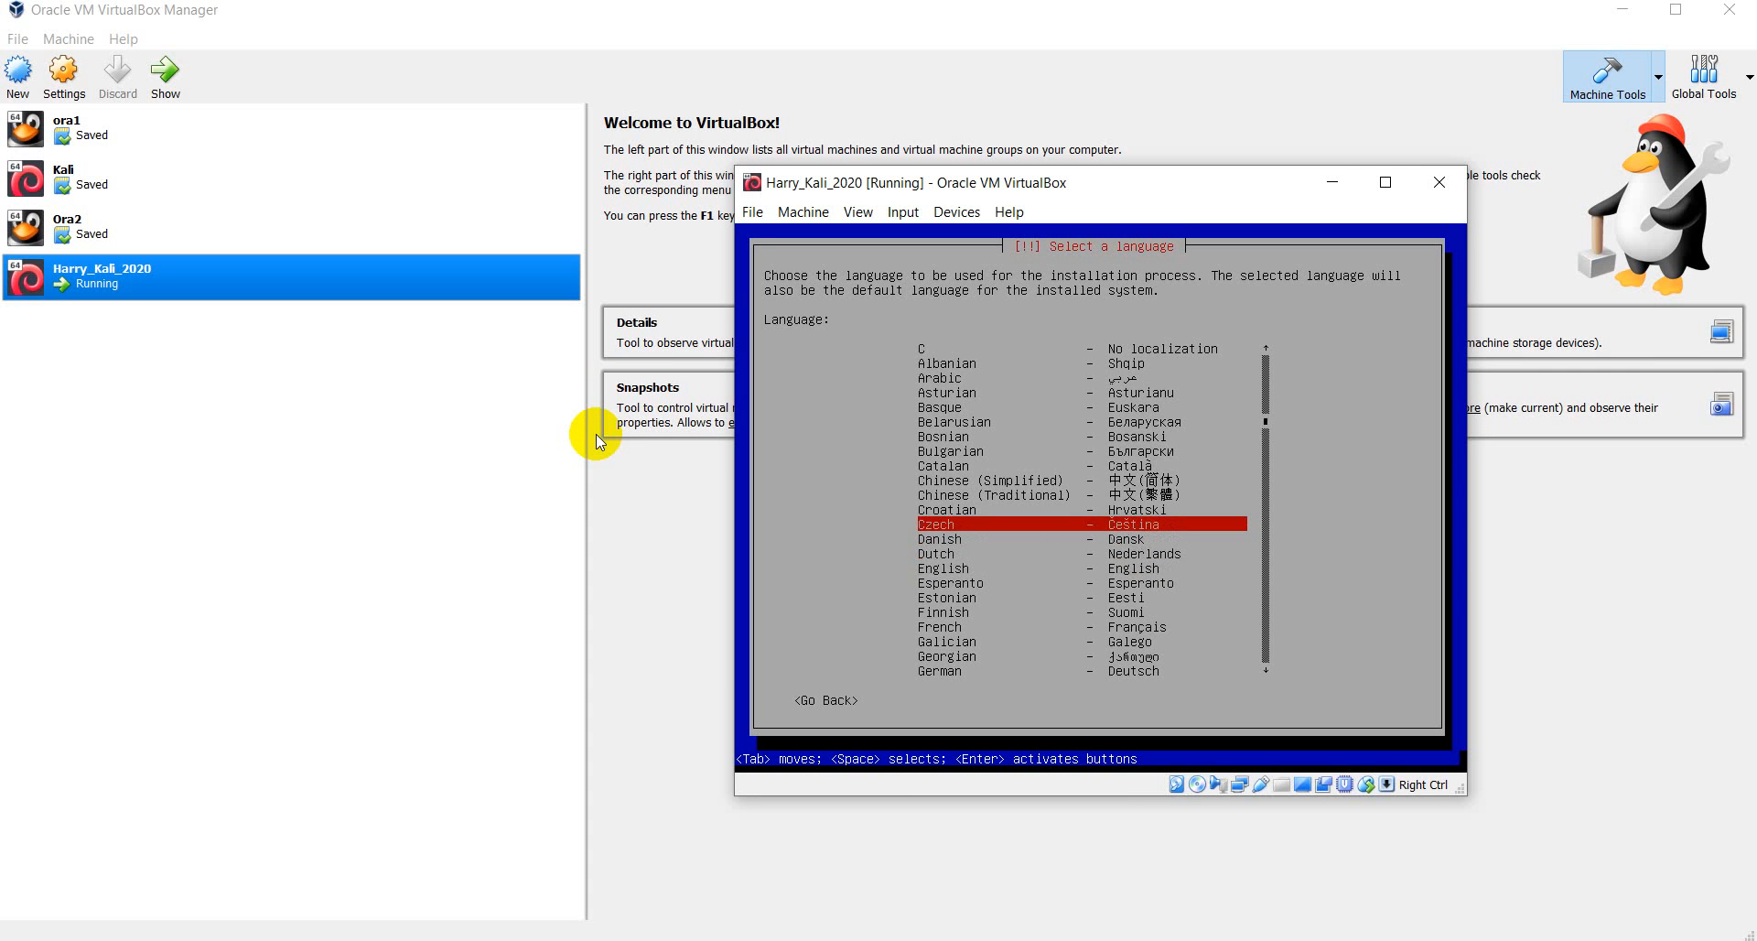
pyautogui.press('Down')
pyautogui.press('Down')
pyautogui.press('Down')
pyautogui.press('Down')
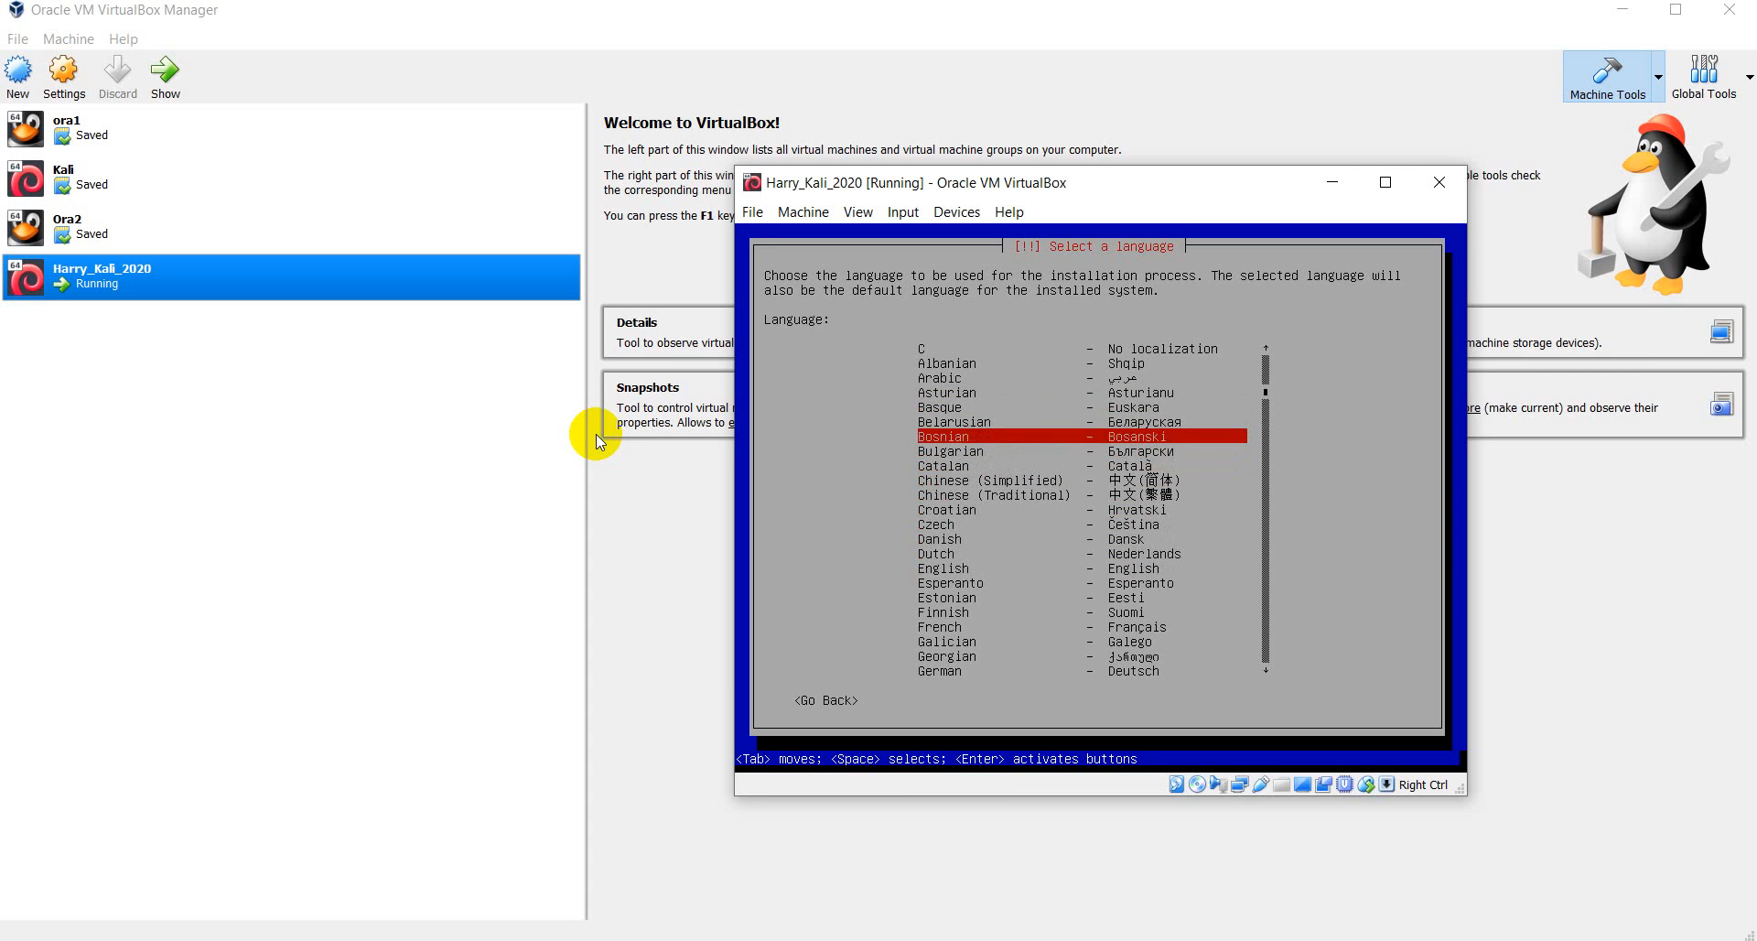
pyautogui.press('Down')
pyautogui.press('Down')
pyautogui.press('Down')
pyautogui.press('Down')
pyautogui.press('Down')
pyautogui.press('Down')
pyautogui.press('Down')
pyautogui.press('Down')
pyautogui.press('Down')
pyautogui.press('Down')
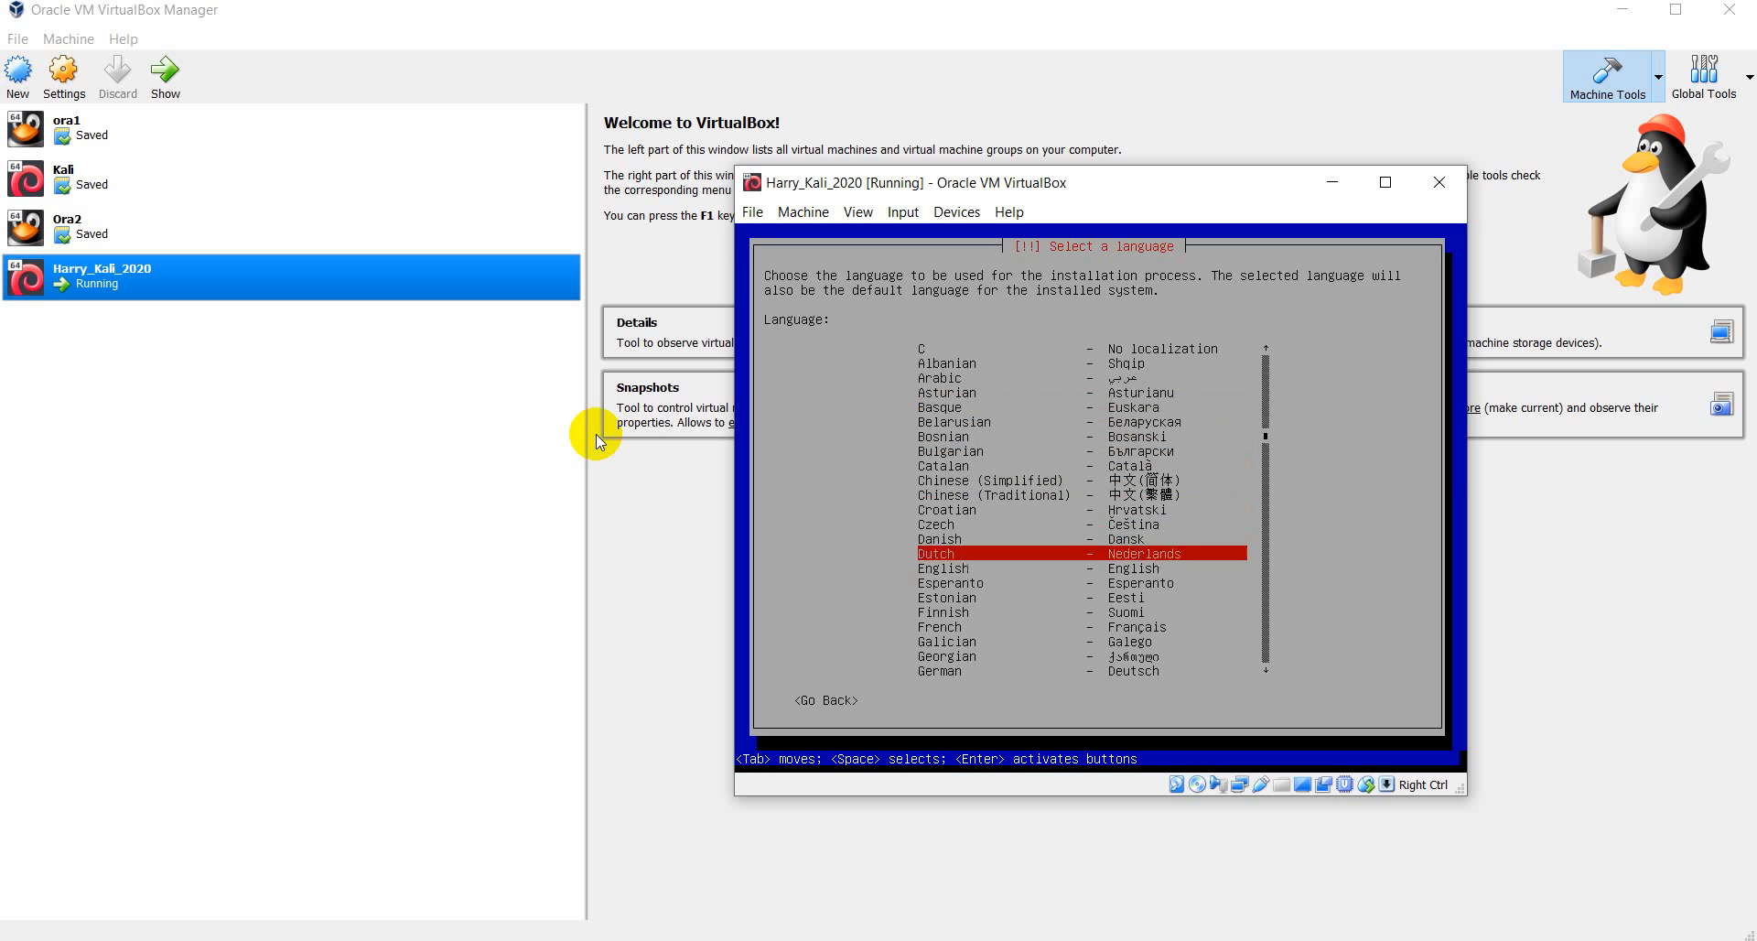
pyautogui.press('Up')
pyautogui.press('Up')
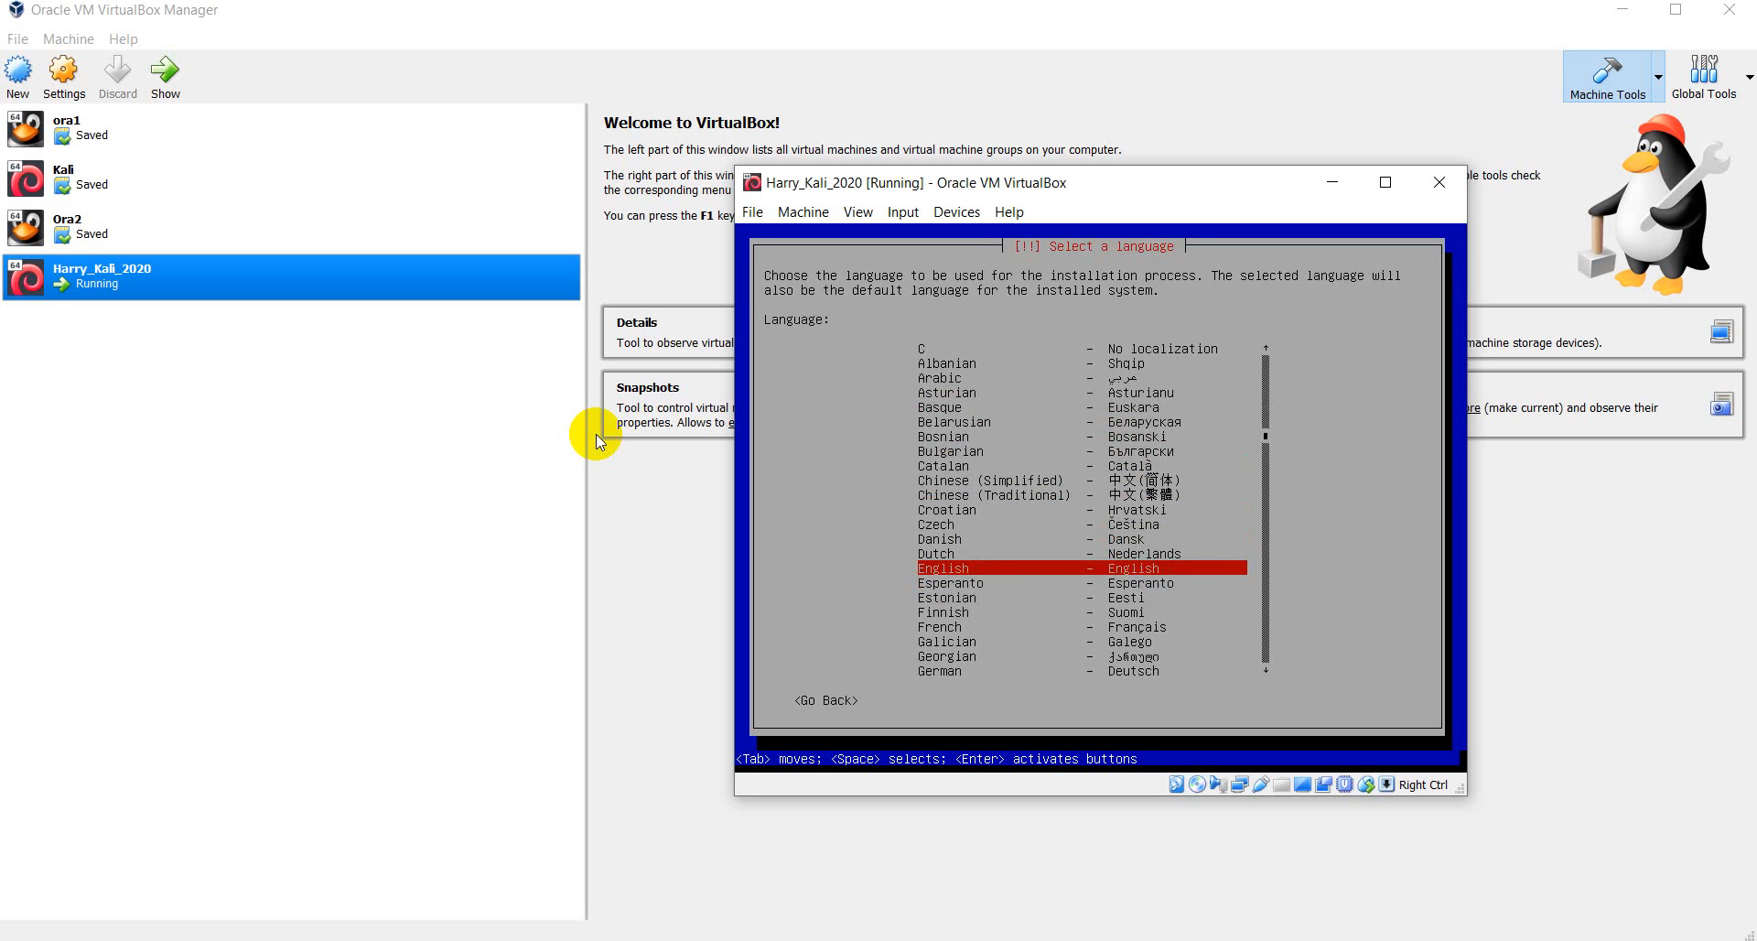
pyautogui.press('Return')
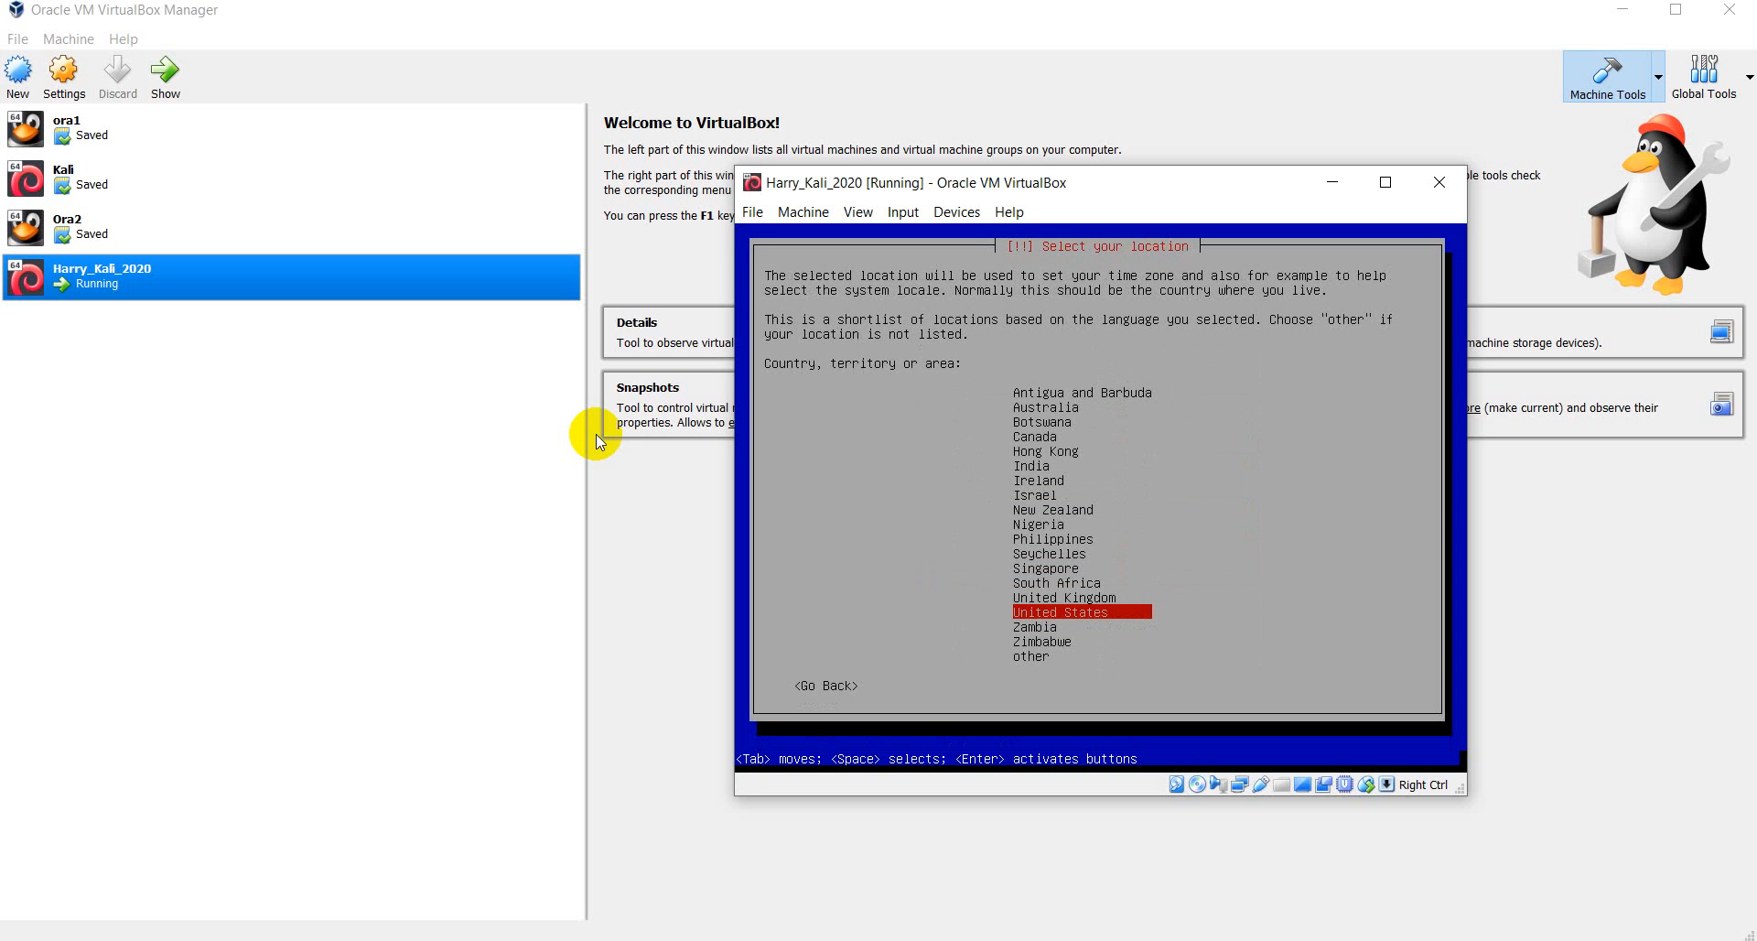
# - Keep United States as the location
pyautogui.press('Up')
pyautogui.press('Down')
pyautogui.press('Return')
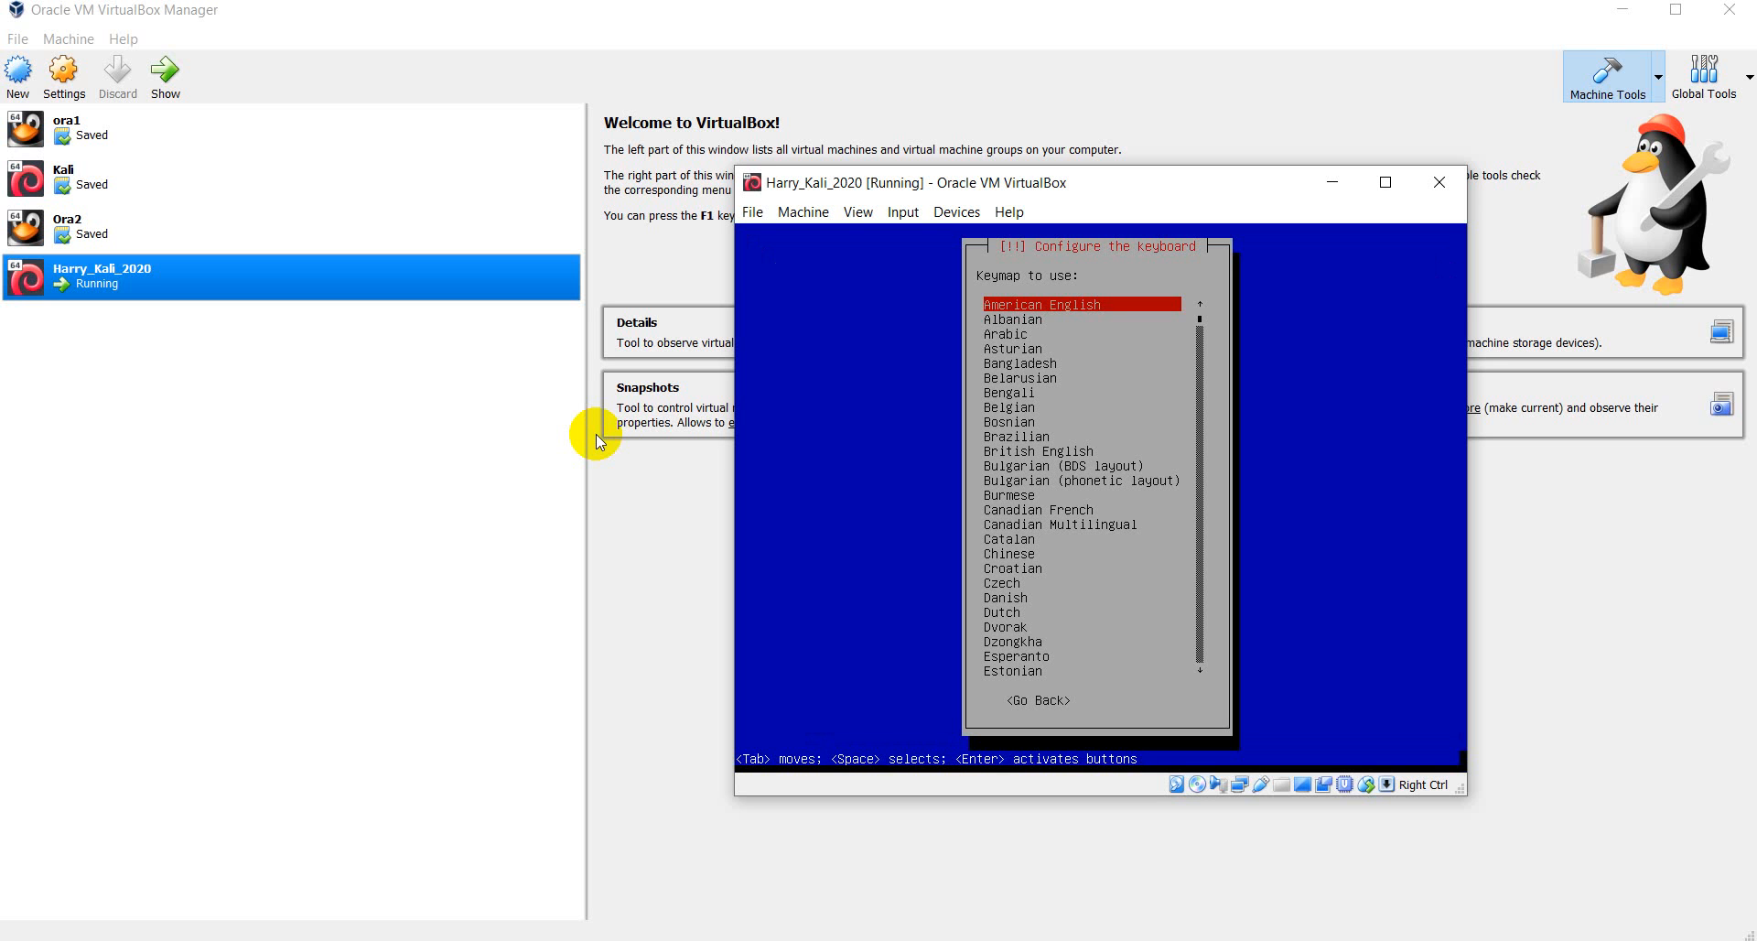
# - Look through the keymap list and keep American English selected
pyautogui.press('Down')
pyautogui.press('Down')
pyautogui.press('Down')
pyautogui.press('Down')
pyautogui.press('Down')
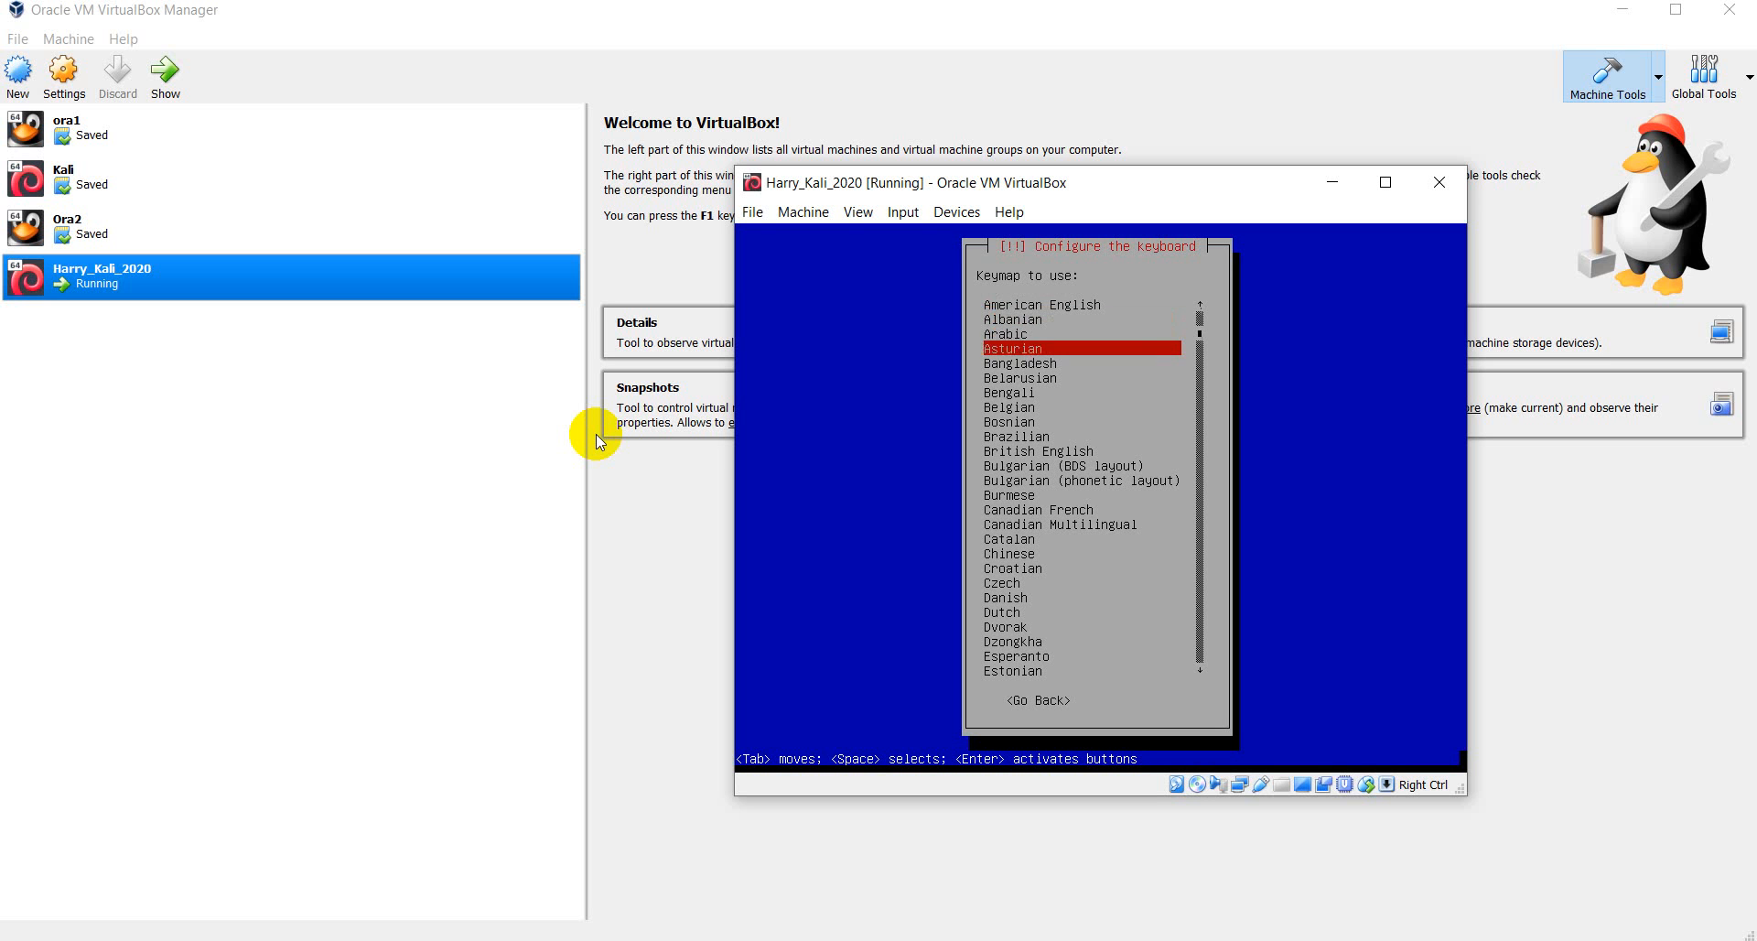
pyautogui.press('Up')
pyautogui.press('Up')
pyautogui.press('Up')
pyautogui.press('Up')
pyautogui.press('Up')
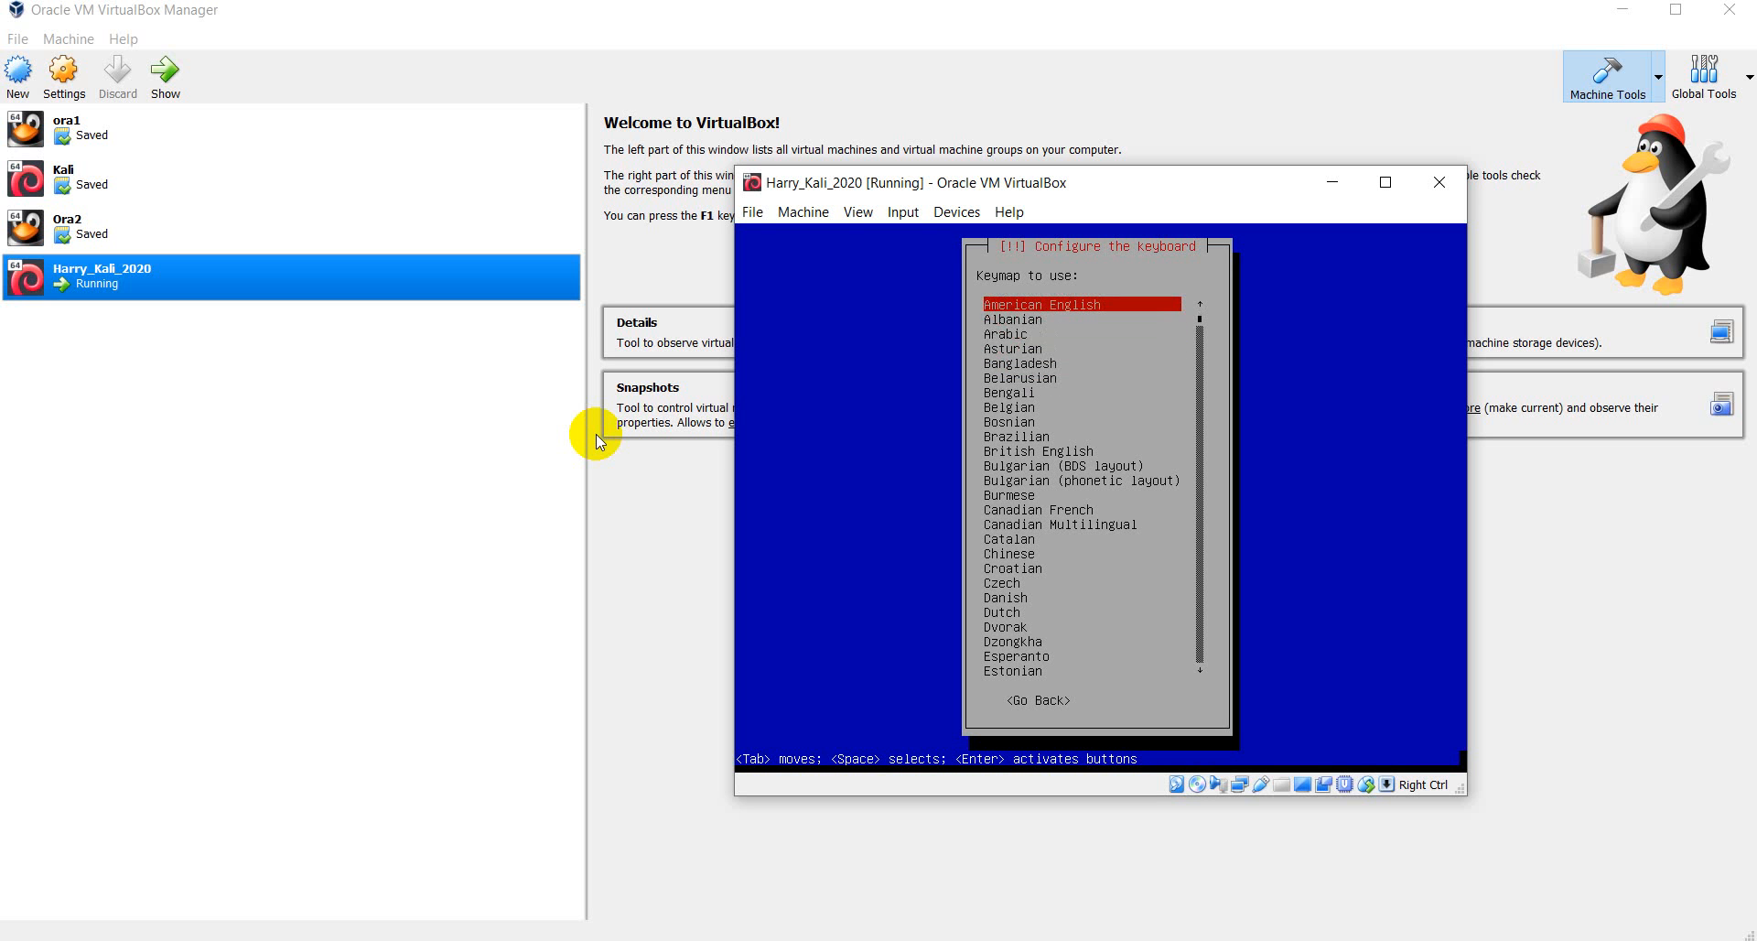
pyautogui.press('Down')
pyautogui.press('Down')
pyautogui.press('Down')
pyautogui.press('Down')
pyautogui.press('Down')
pyautogui.press('Down')
pyautogui.press('Down')
pyautogui.press('Down')
pyautogui.press('Down')
pyautogui.press('Down')
pyautogui.press('Down')
pyautogui.press('Down')
pyautogui.press('Down')
pyautogui.press('Down')
pyautogui.press('Down')
pyautogui.press('Up')
pyautogui.press('Up')
pyautogui.press('Up')
pyautogui.press('Up')
pyautogui.press('Up')
pyautogui.press('Up')
pyautogui.press('Up')
pyautogui.press('Up')
pyautogui.press('Up')
pyautogui.press('Up')
pyautogui.press('Up')
pyautogui.press('Up')
pyautogui.press('Up')
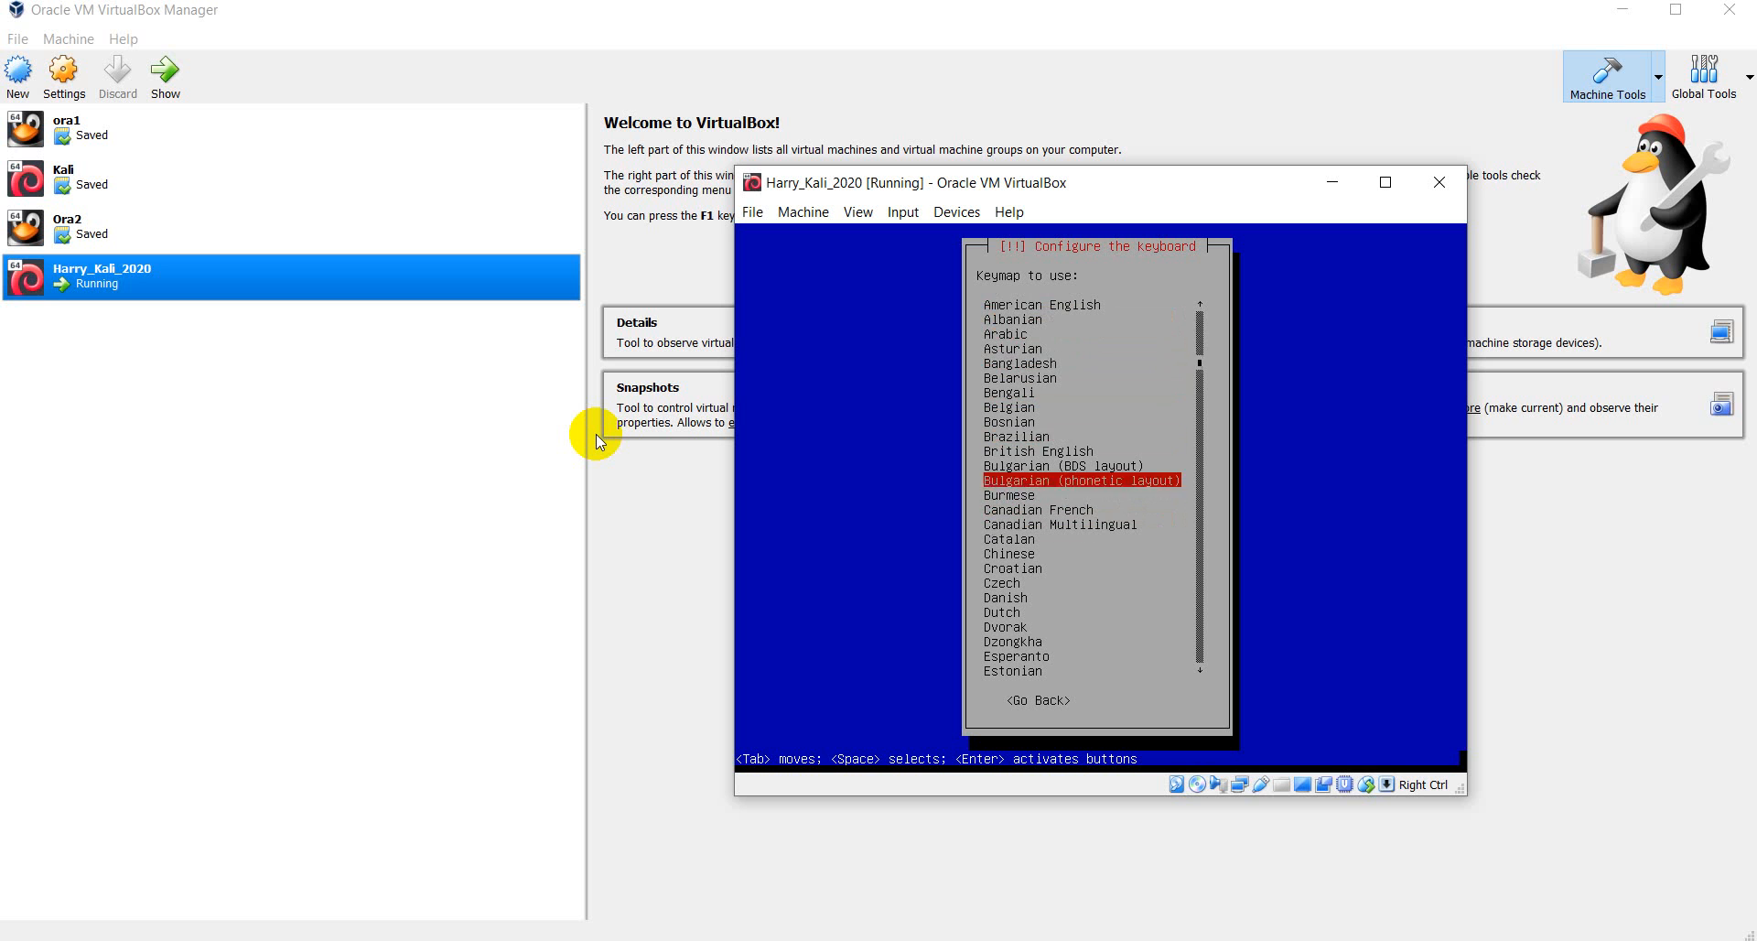
pyautogui.press('Up')
pyautogui.press('Up')
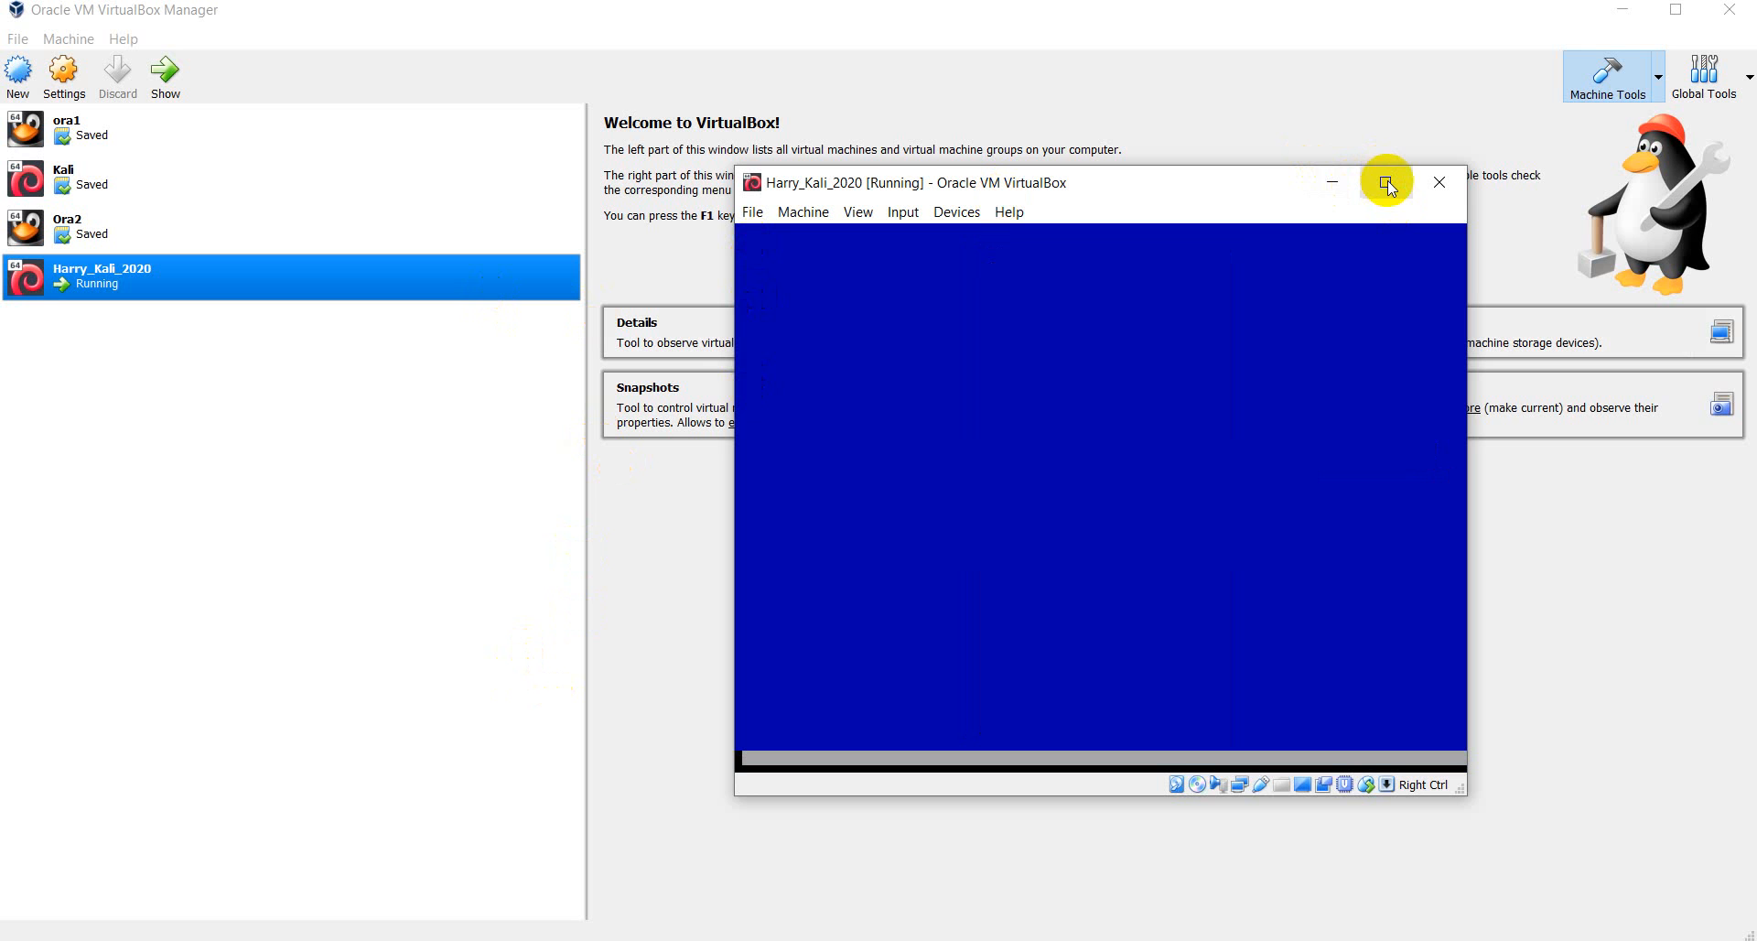
# - Move the VM window higher and wait for components to load and DHCP network setup
pyautogui.moveTo(1240, 185); pyautogui.dragTo(1249, 147)
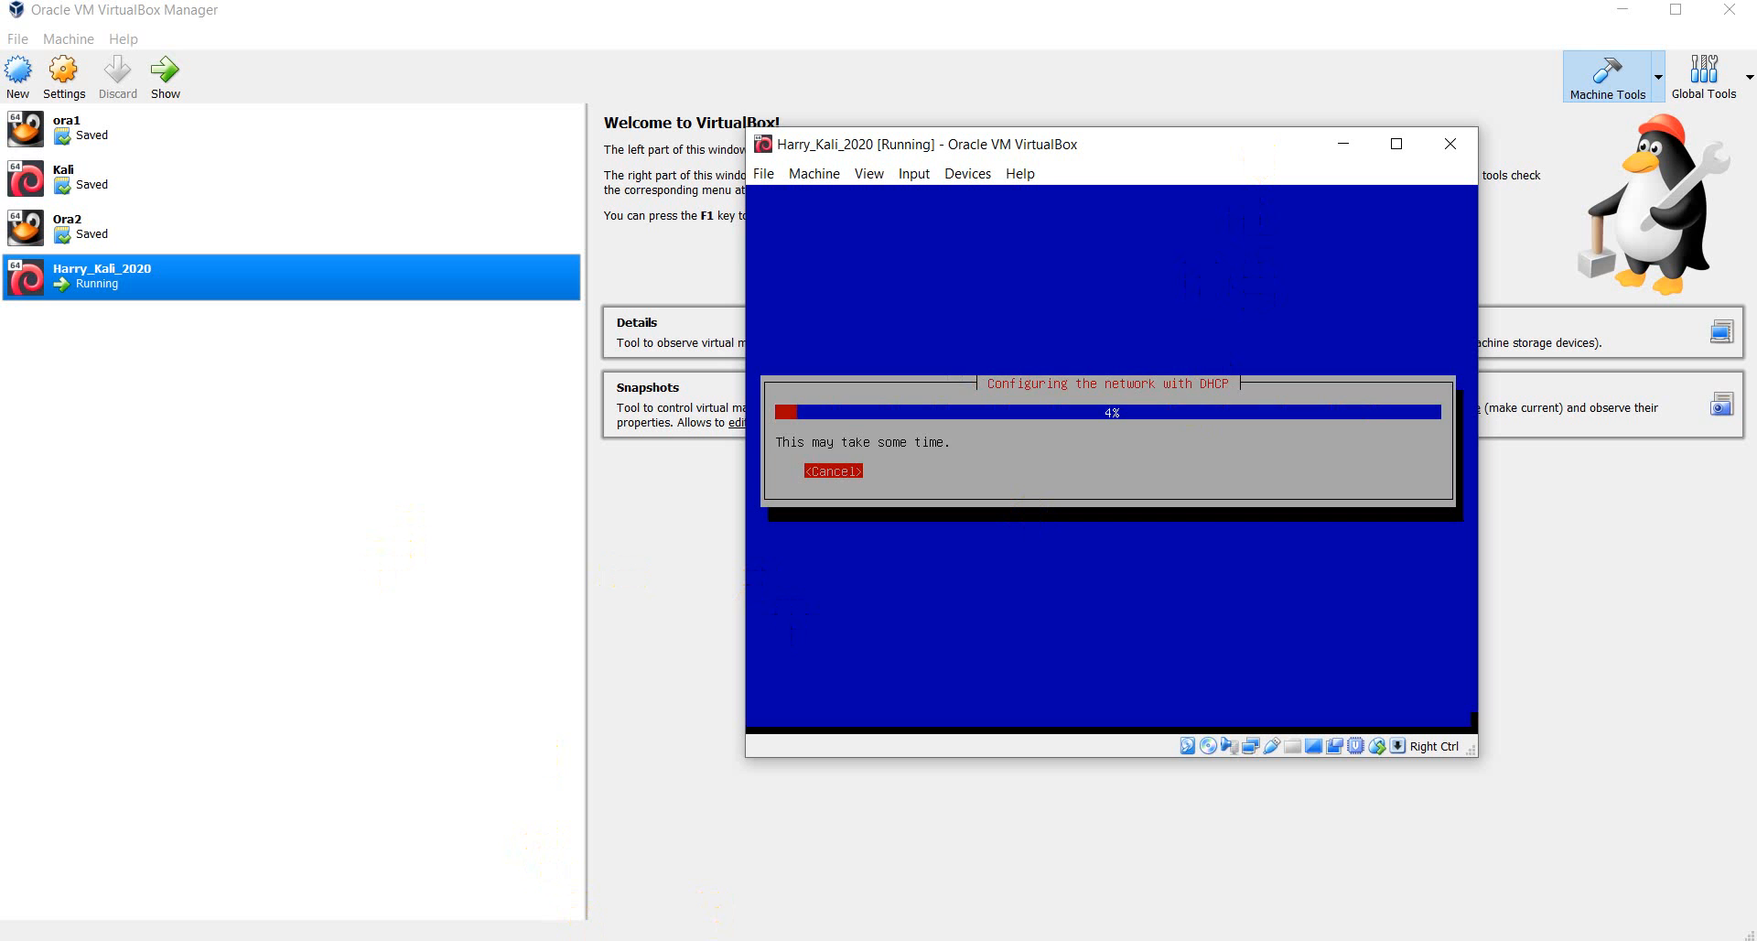
pyautogui.moveTo(873, 940)
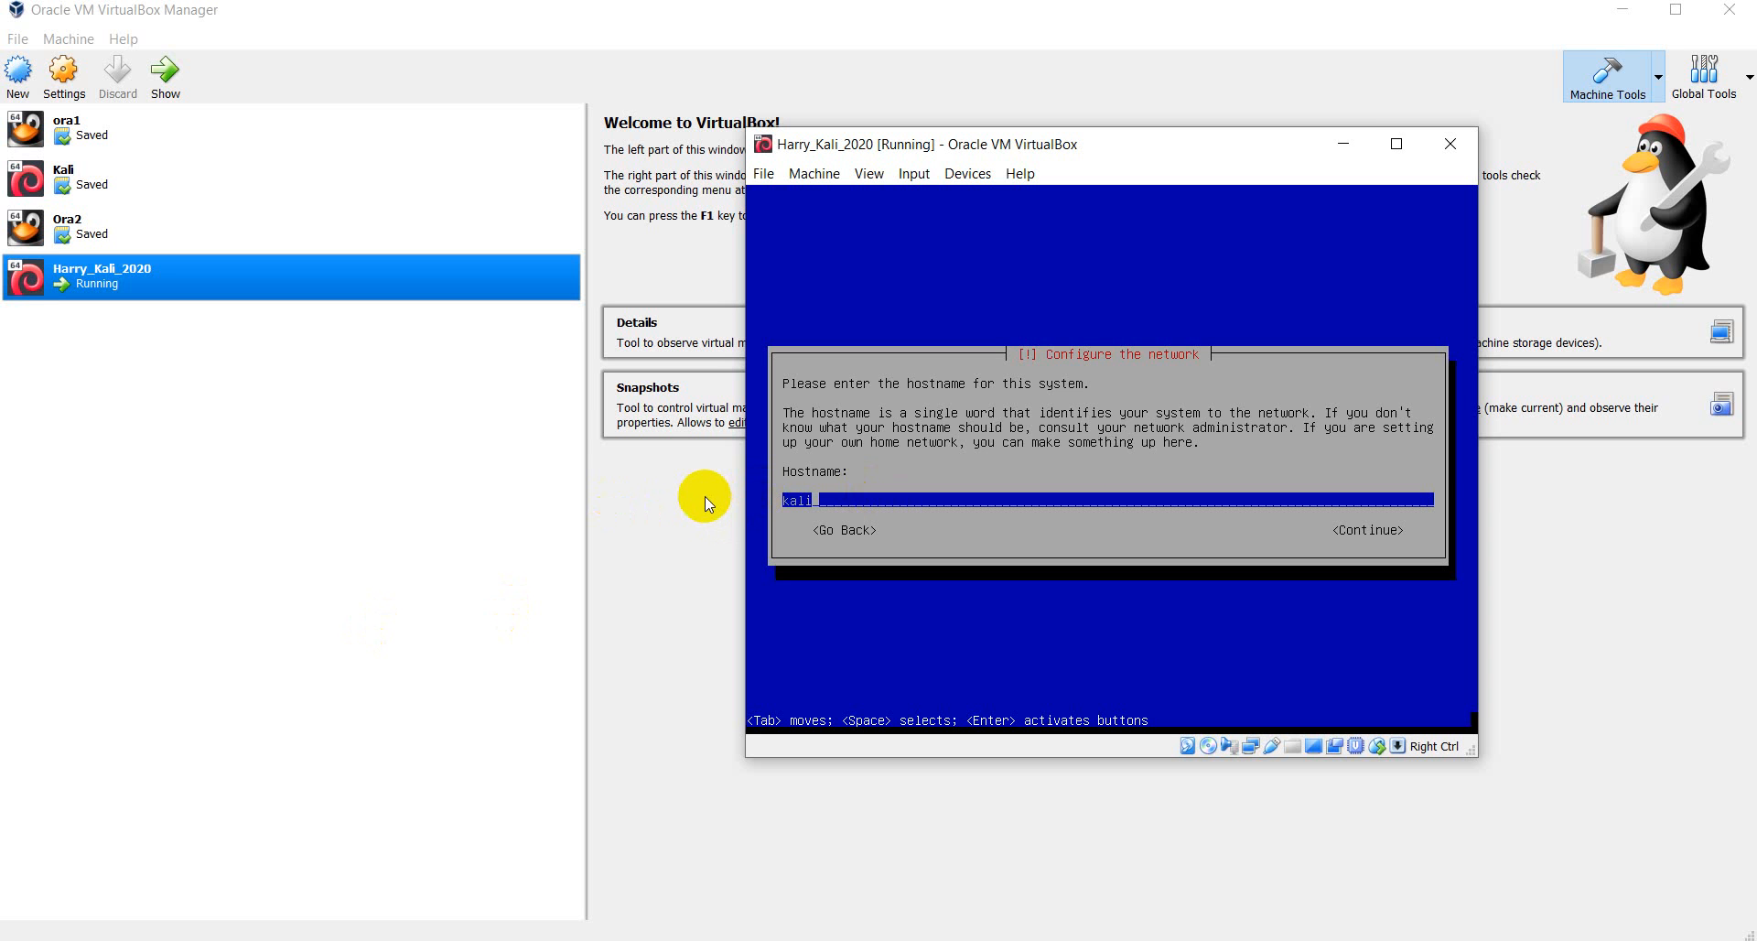
# - Restore the hostname to 'kali' and continue to the domain name prompt
pyautogui.write('r')
pyautogui.press('BackSpace')
pyautogui.write('asd')
pyautogui.press('BackSpace')
pyautogui.press('BackSpace')
pyautogui.press('BackSpace')
pyautogui.press('Tab')
pyautogui.press('Tab')
pyautogui.press('Tab')
pyautogui.press('Tab')
pyautogui.press('Tab')
pyautogui.press('Tab')
pyautogui.press('Tab')
pyautogui.press('Tab')
pyautogui.press('Tab')
pyautogui.press('Tab')
pyautogui.press('Tab')
pyautogui.press('Tab')
pyautogui.press('Tab')
pyautogui.press('Tab')
pyautogui.press('Tab')
pyautogui.press('BackSpace')
pyautogui.write('i')
pyautogui.press('Tab')
pyautogui.press('Return')
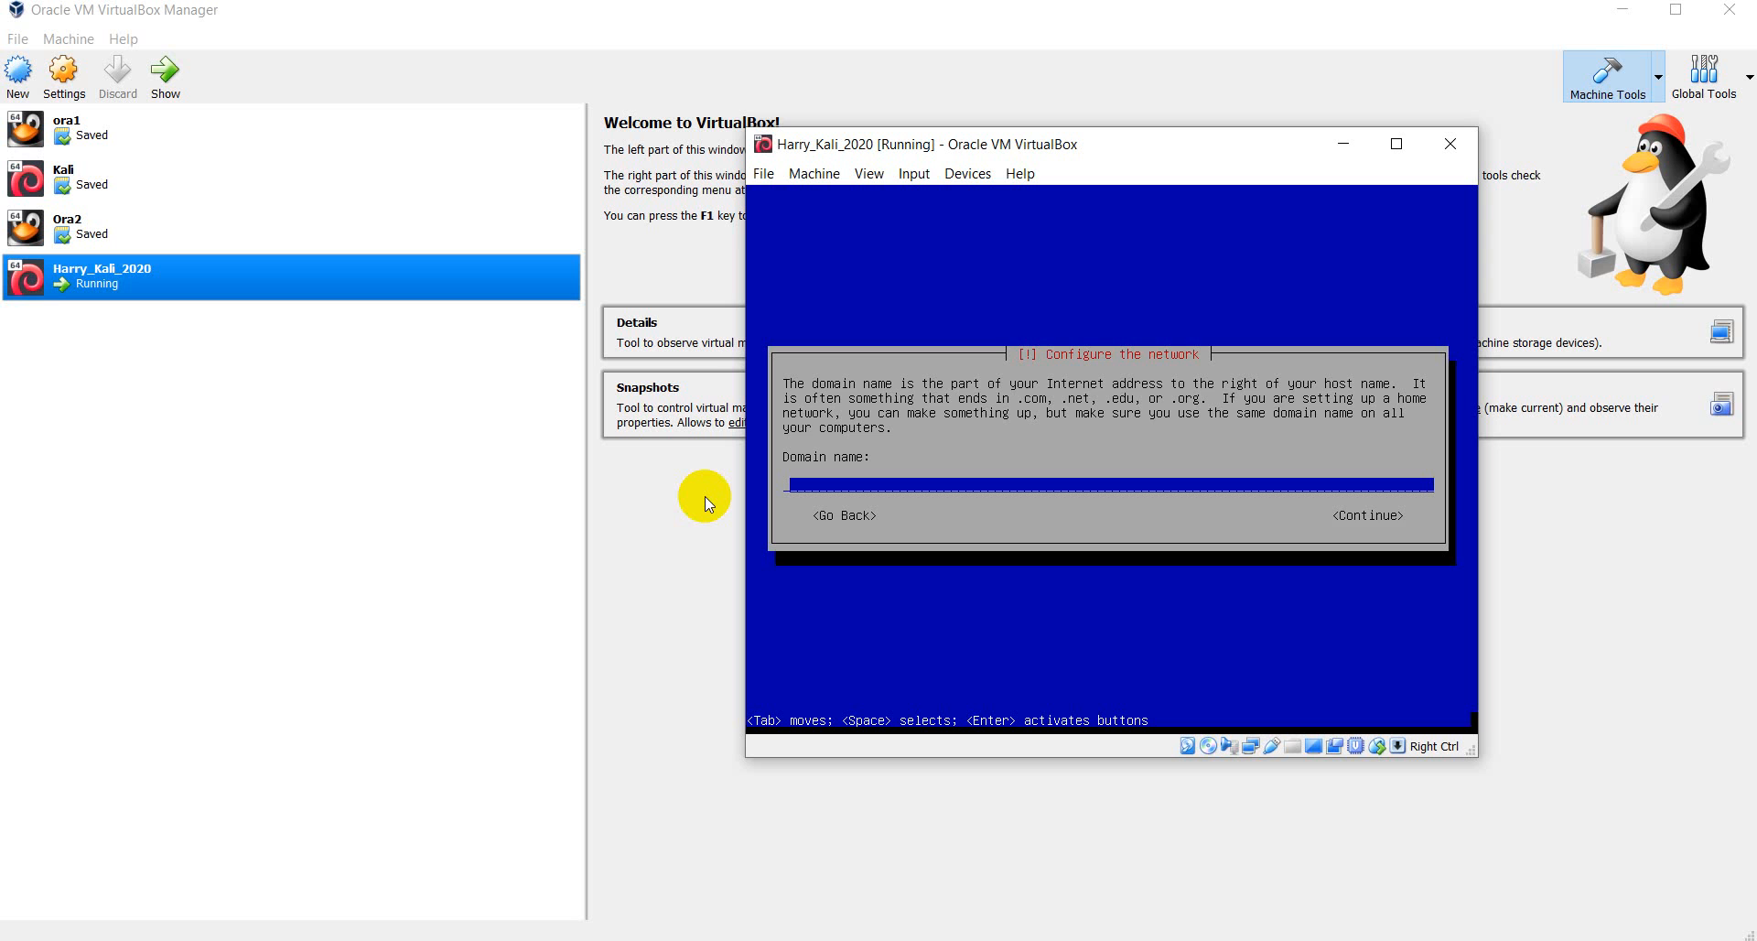
pyautogui.press('Tab')
pyautogui.press('Tab')
pyautogui.press('Tab')
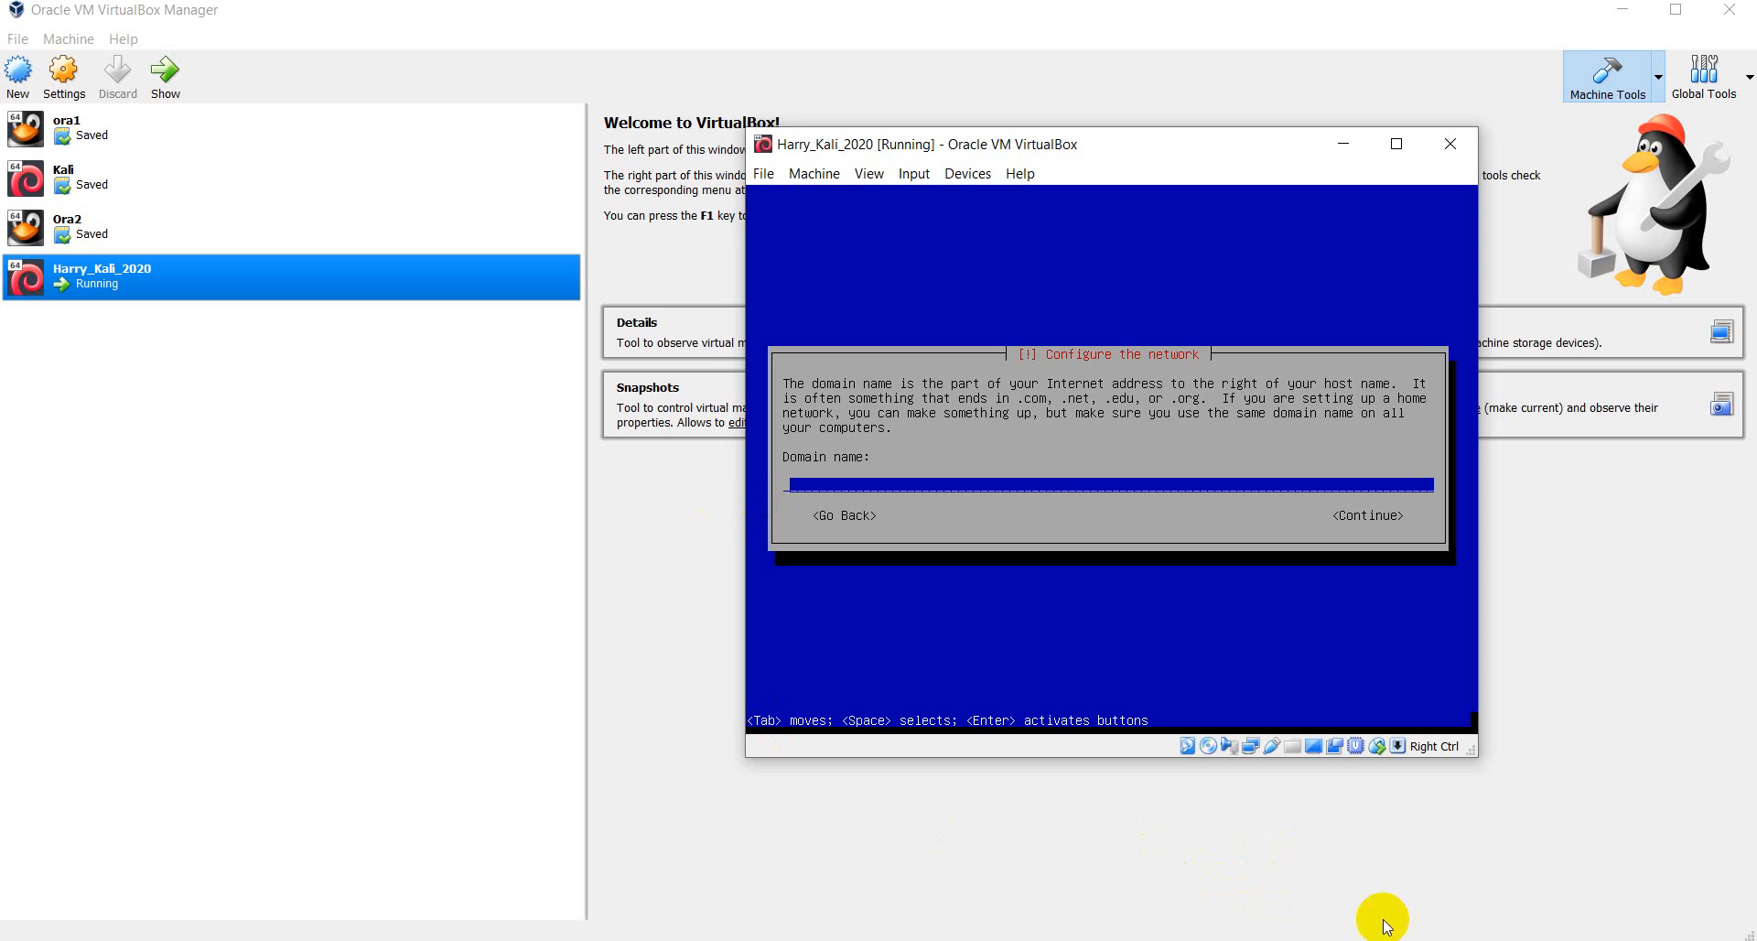
pyautogui.click(1500, 937)
pyautogui.click(1515, 939)
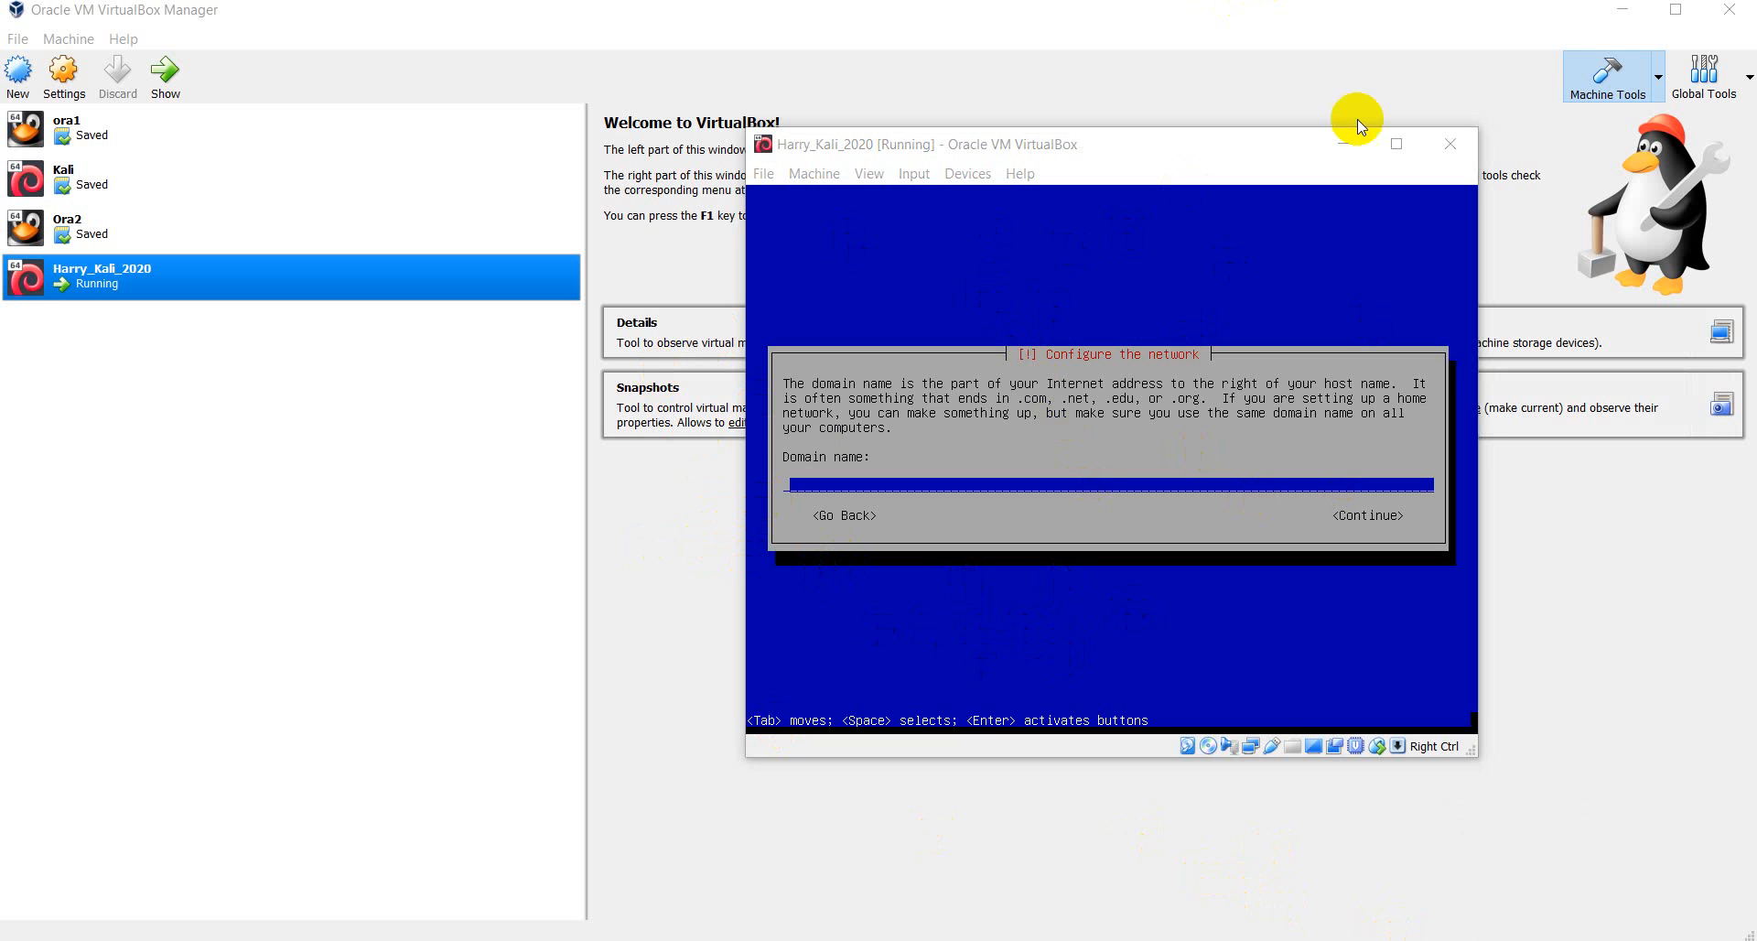
pyautogui.click(1294, 139)
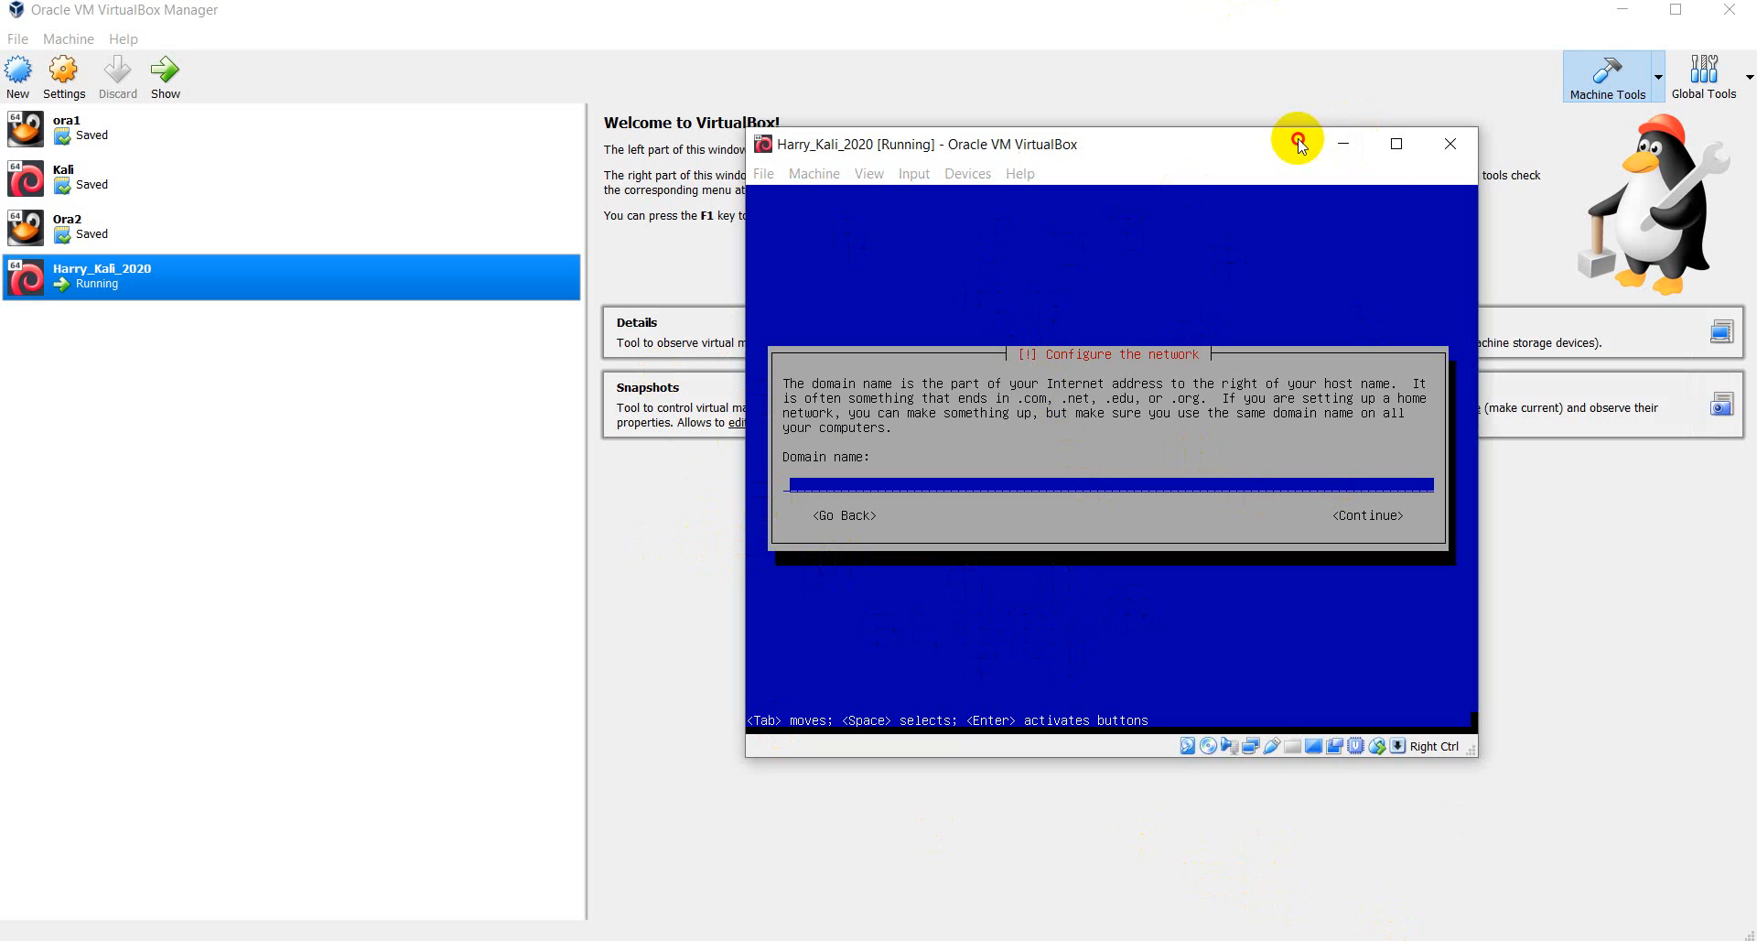
# - Maximize the VM window and go back to the hostname screen
pyautogui.click(1397, 146)
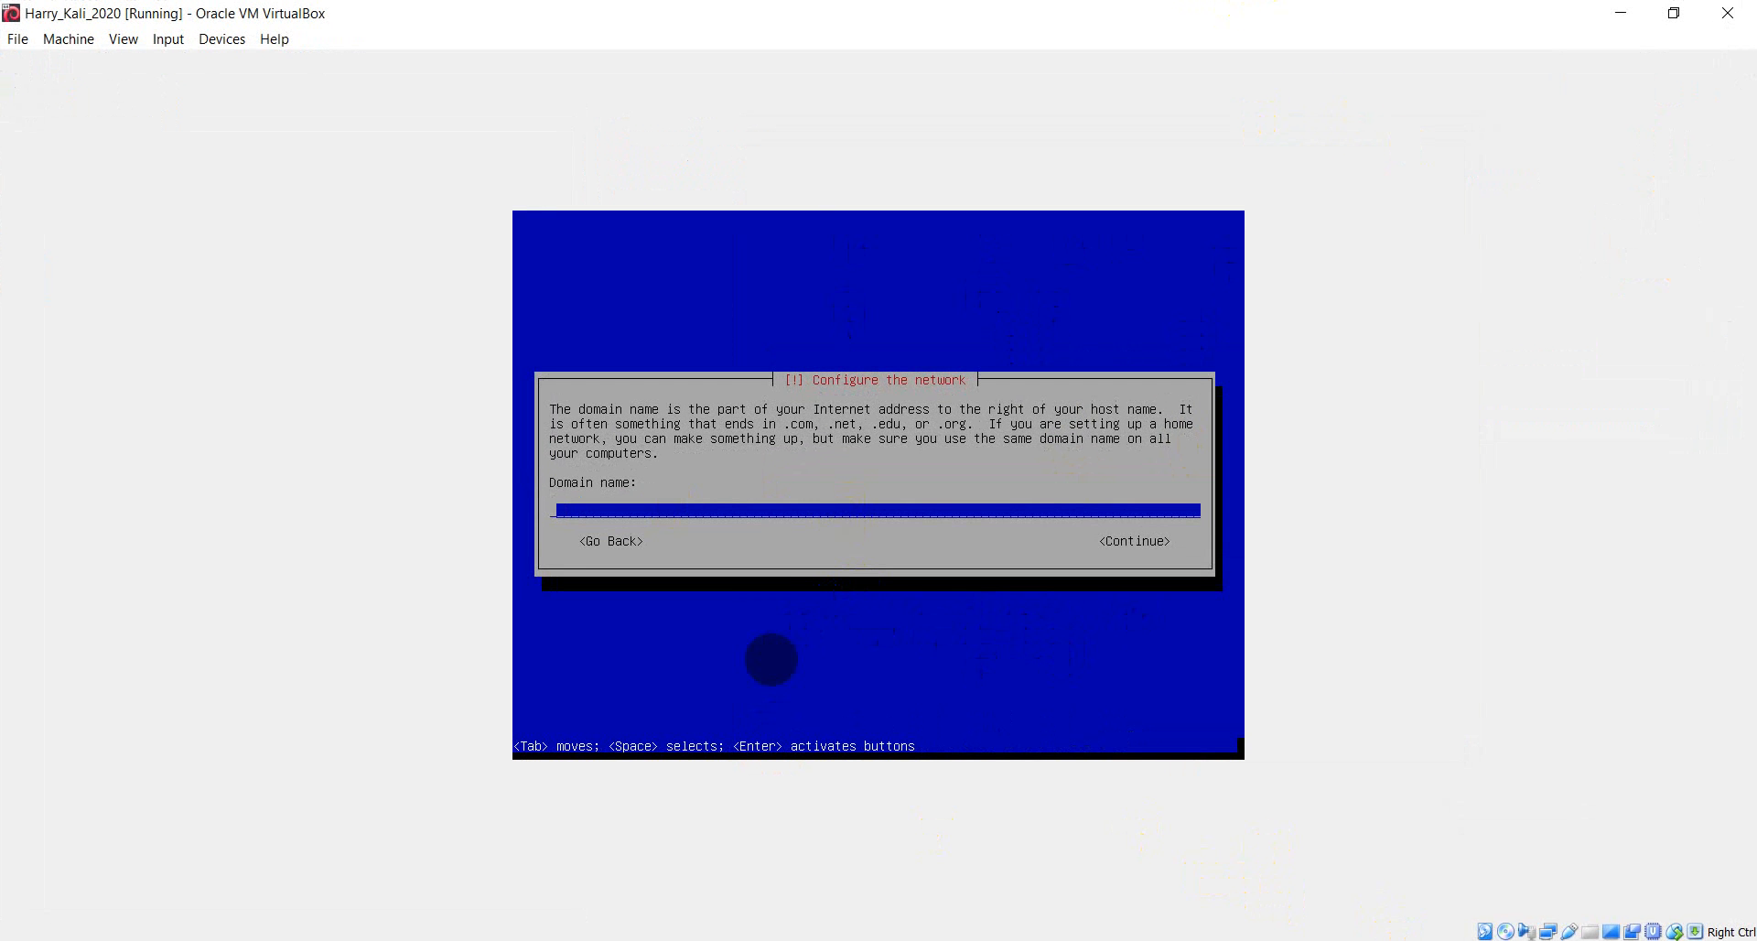
pyautogui.press('Tab')
pyautogui.press('Tab')
pyautogui.press('Return')
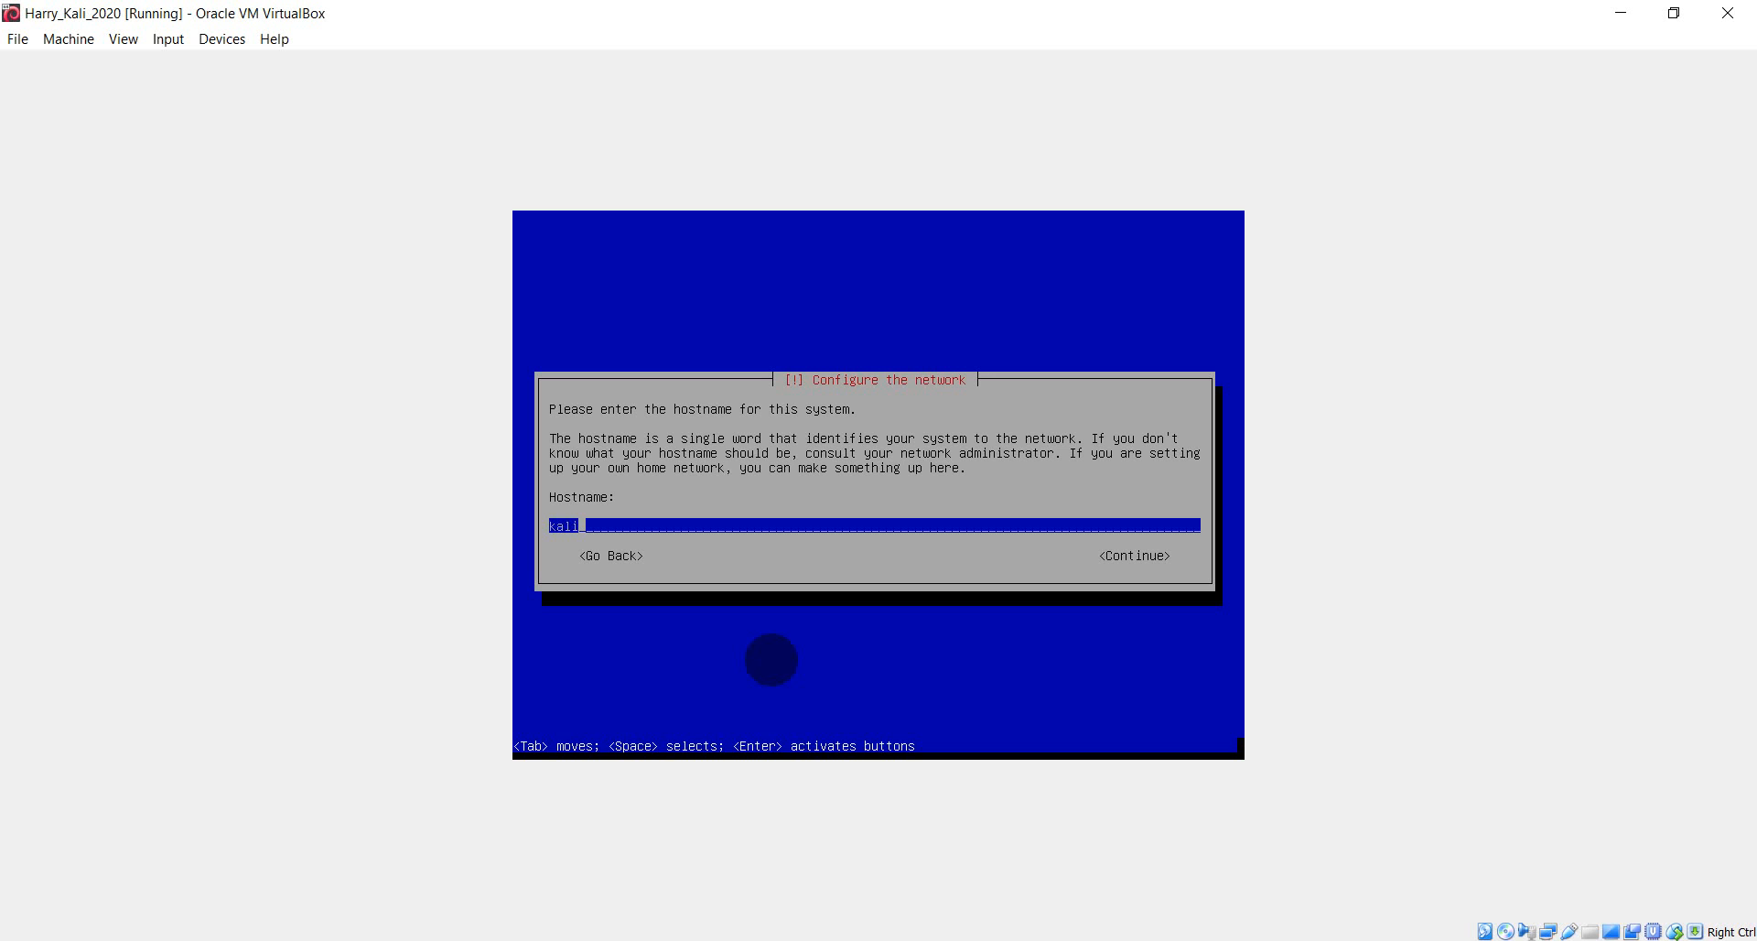
# - Change the hostname to 'kali2020' and leave the domain name blank
pyautogui.press('BackSpace')
pyautogui.write('i2020')
pyautogui.press('Tab')
pyautogui.press('Return')
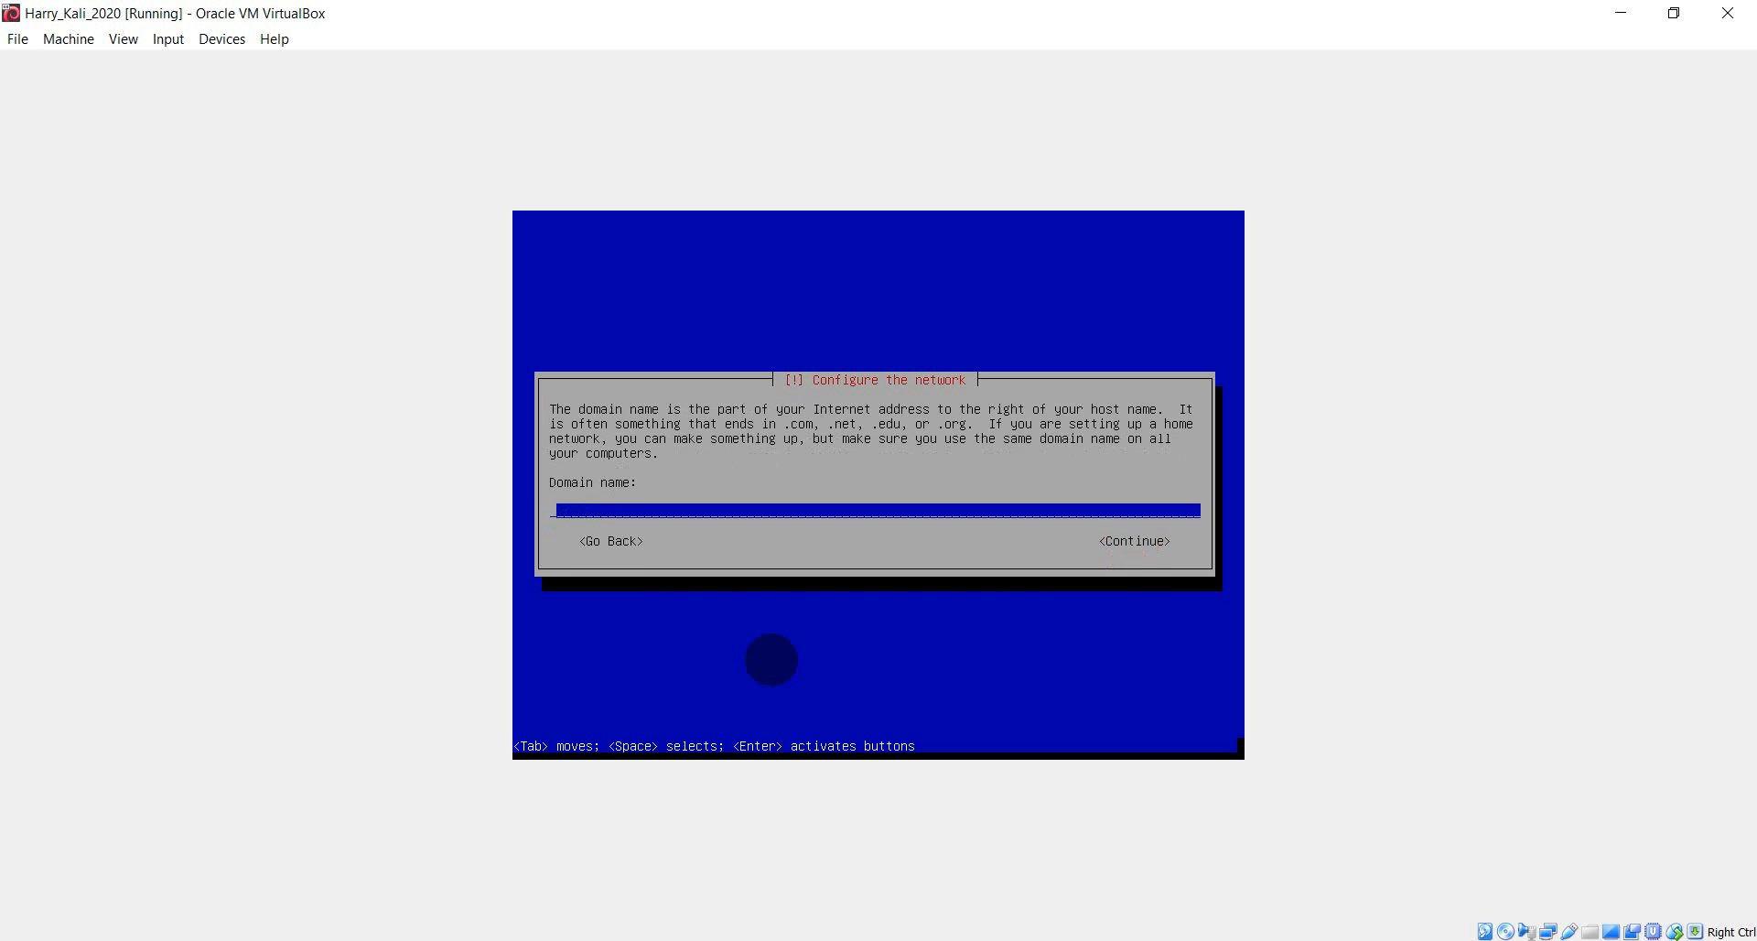
pyautogui.press('Tab')
pyautogui.press('Return')
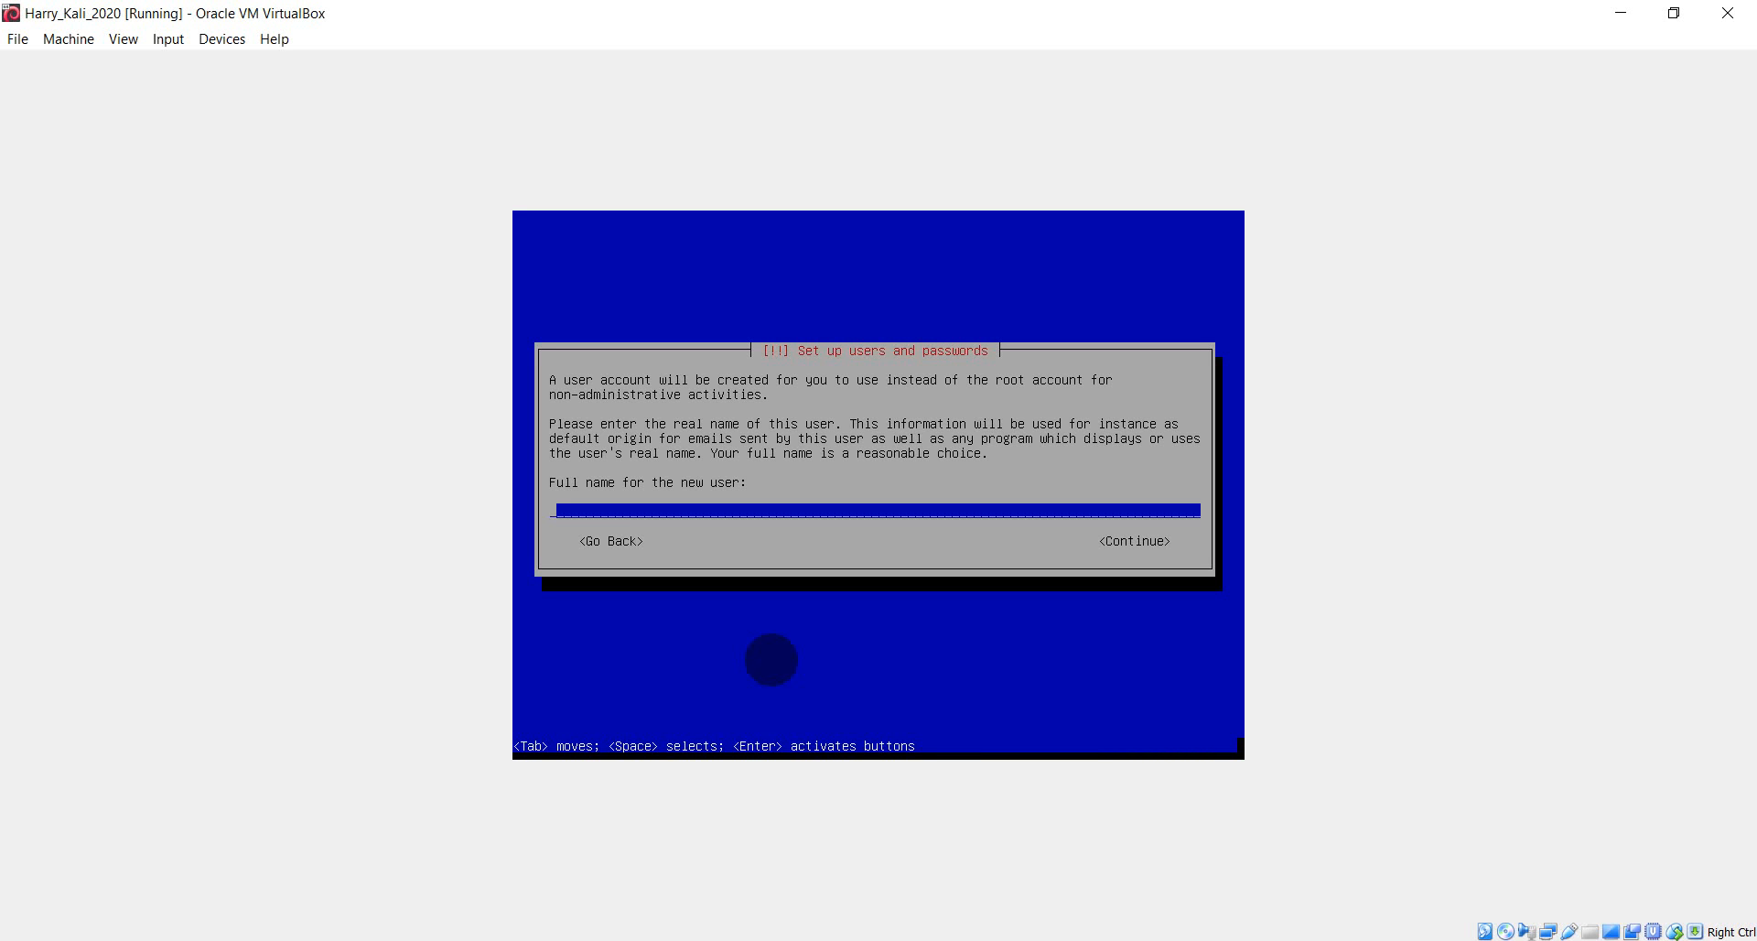
# - Enter 'root' as the new user's full name
pyautogui.write('root')
pyautogui.press('BackSpace')
pyautogui.press('BackSpace')
pyautogui.press('BackSpace')
pyautogui.press('BackSpace')
pyautogui.write('root')
pyautogui.press('BackSpace')
pyautogui.press('BackSpace')
pyautogui.press('BackSpace')
pyautogui.press('BackSpace')
pyautogui.write('kali2020')
pyautogui.press('BackSpace')
pyautogui.press('BackSpace')
pyautogui.press('BackSpace')
pyautogui.press('BackSpace')
pyautogui.press('BackSpace')
pyautogui.press('BackSpace')
pyautogui.press('BackSpace')
pyautogui.press('BackSpace')
pyautogui.write('root')
pyautogui.press('Tab')
pyautogui.press('Return')
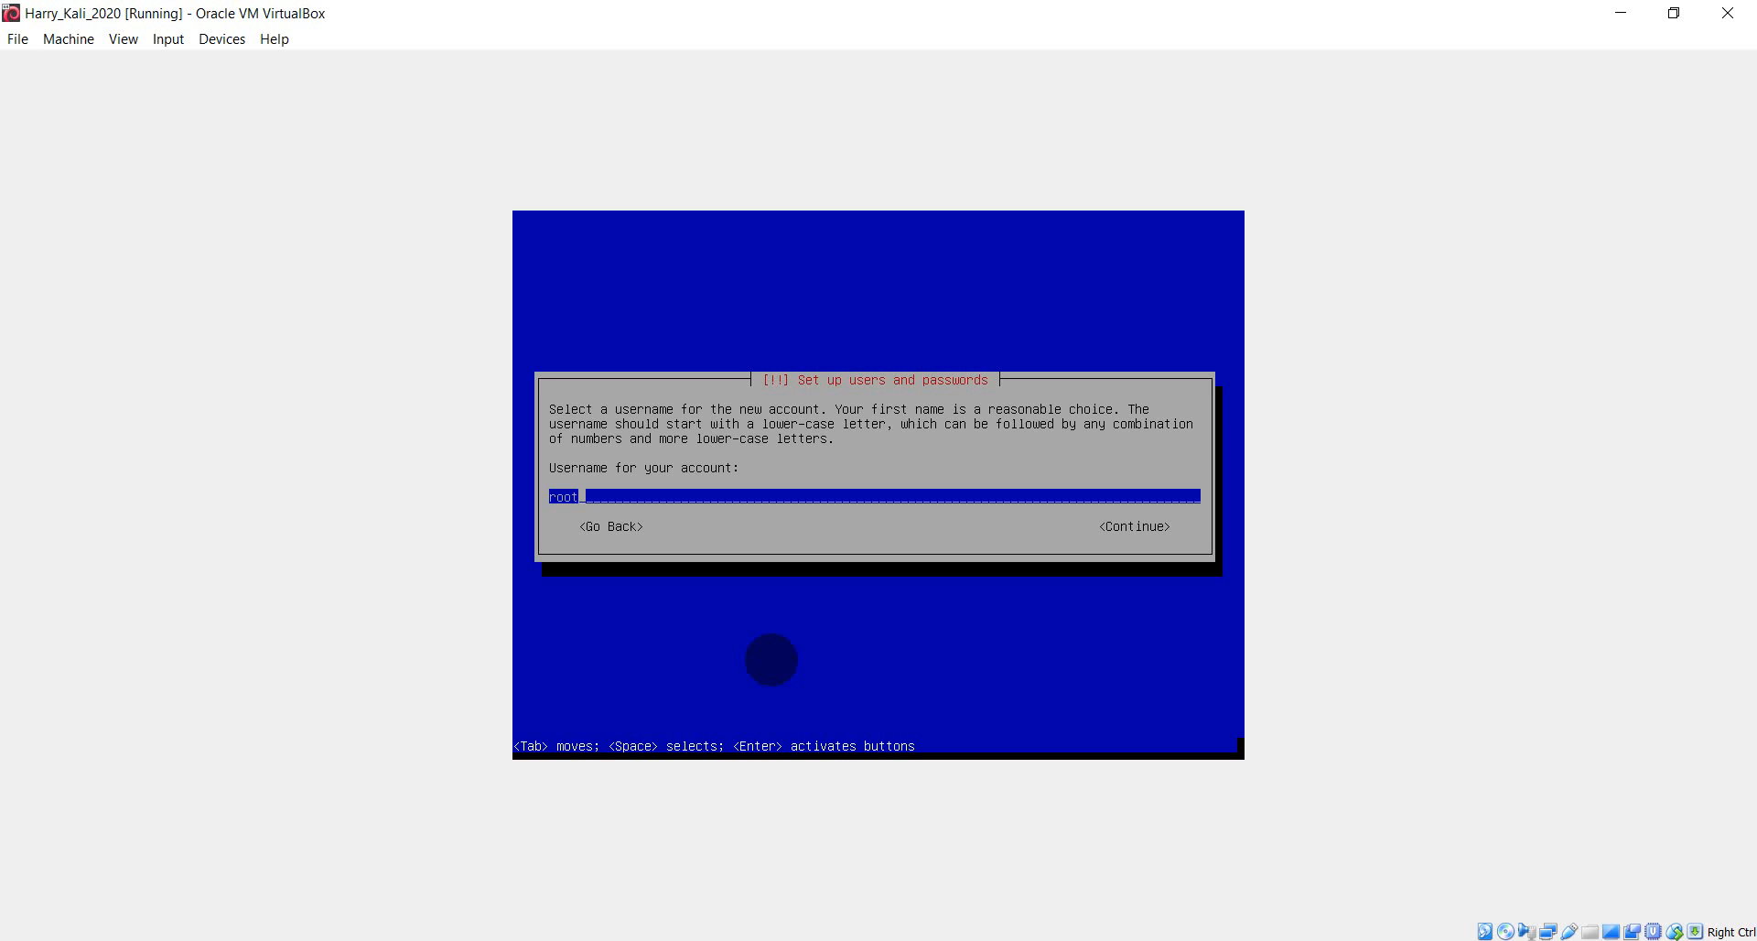
# - Submit 'root' as the username and go back after the reserved-username error
pyautogui.press('Tab')
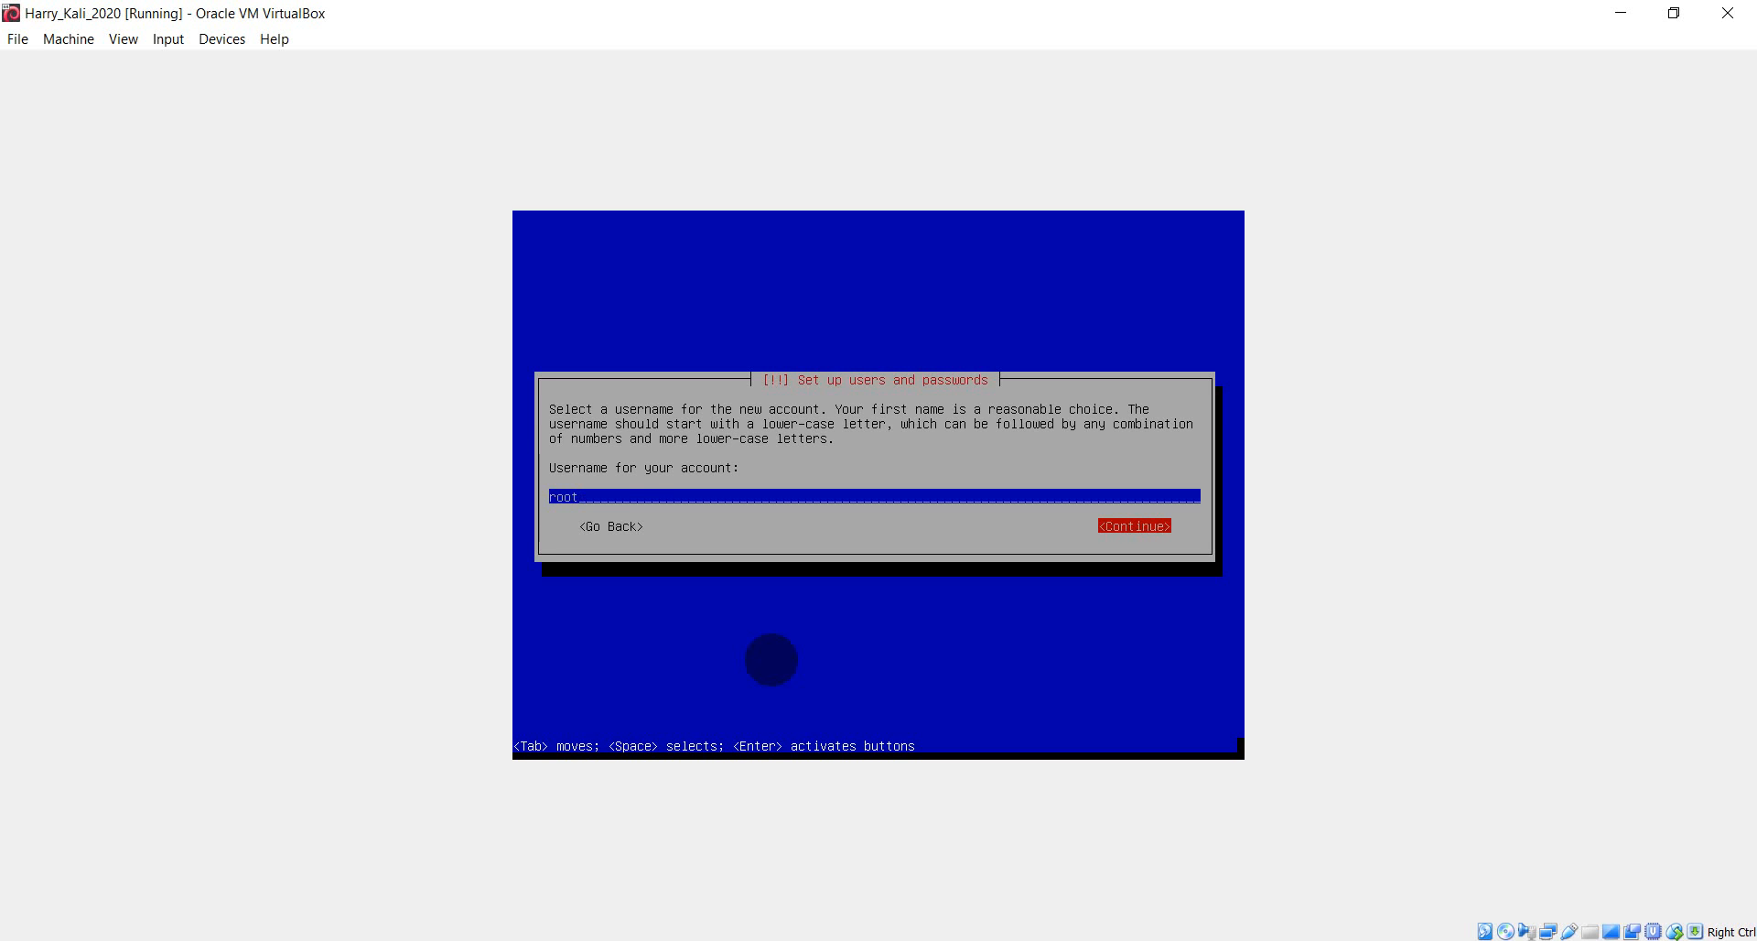
pyautogui.press('Return')
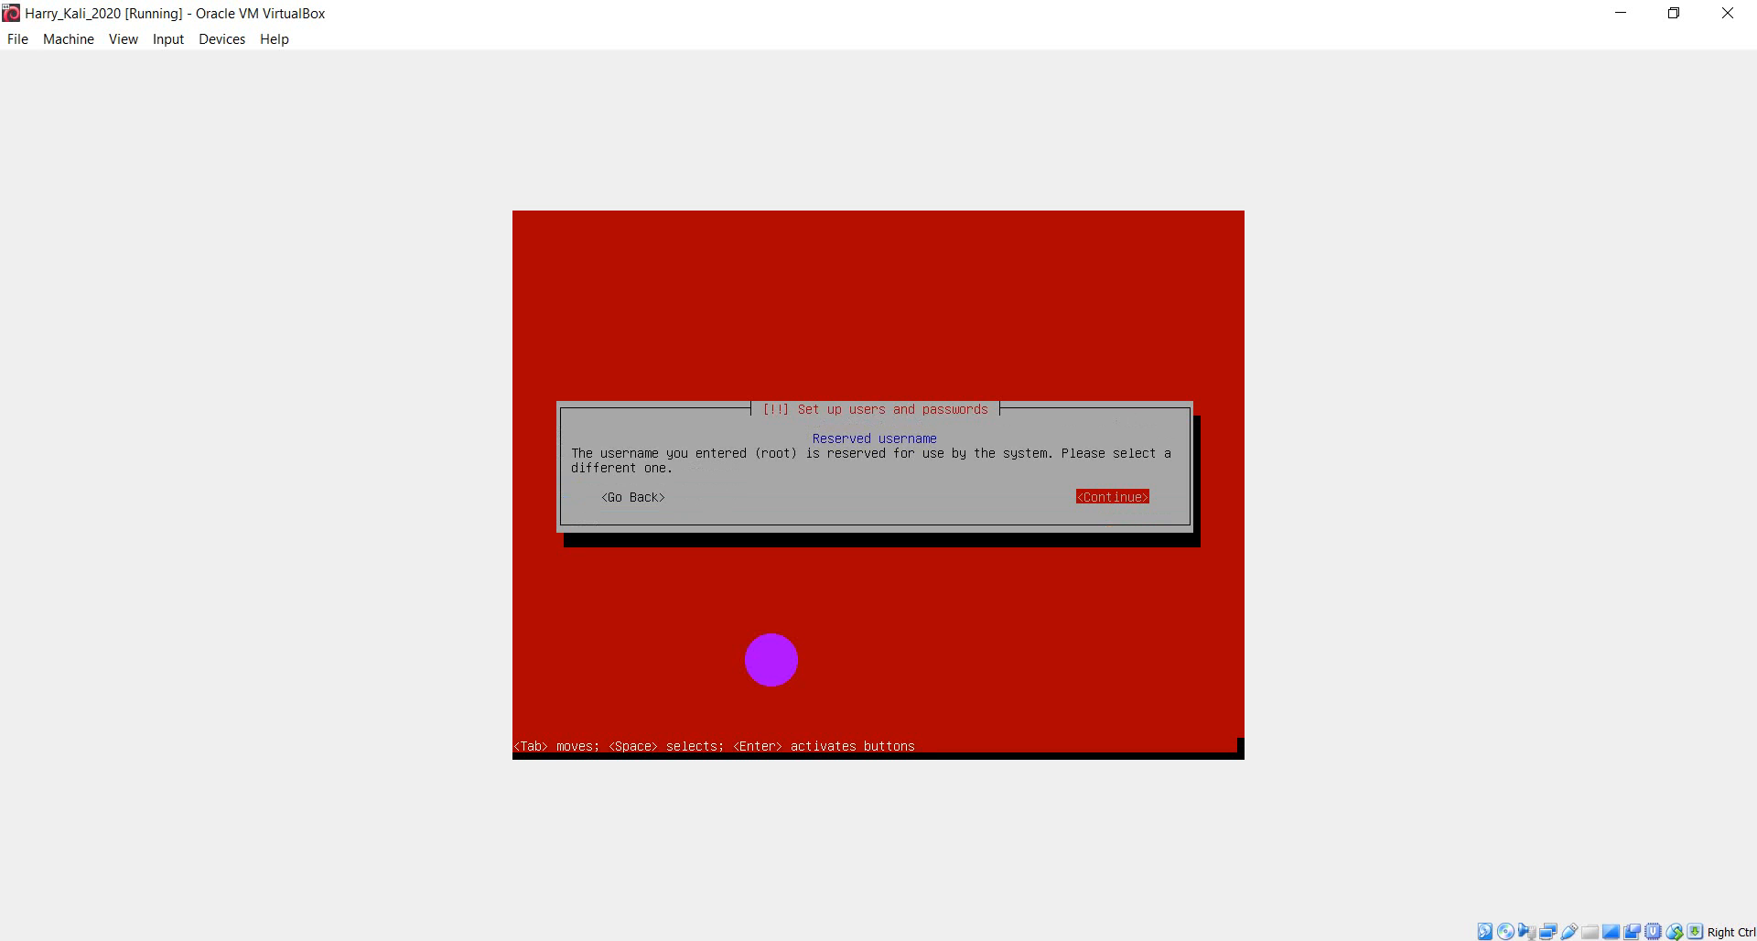
pyautogui.press('Tab')
pyautogui.press('Return')
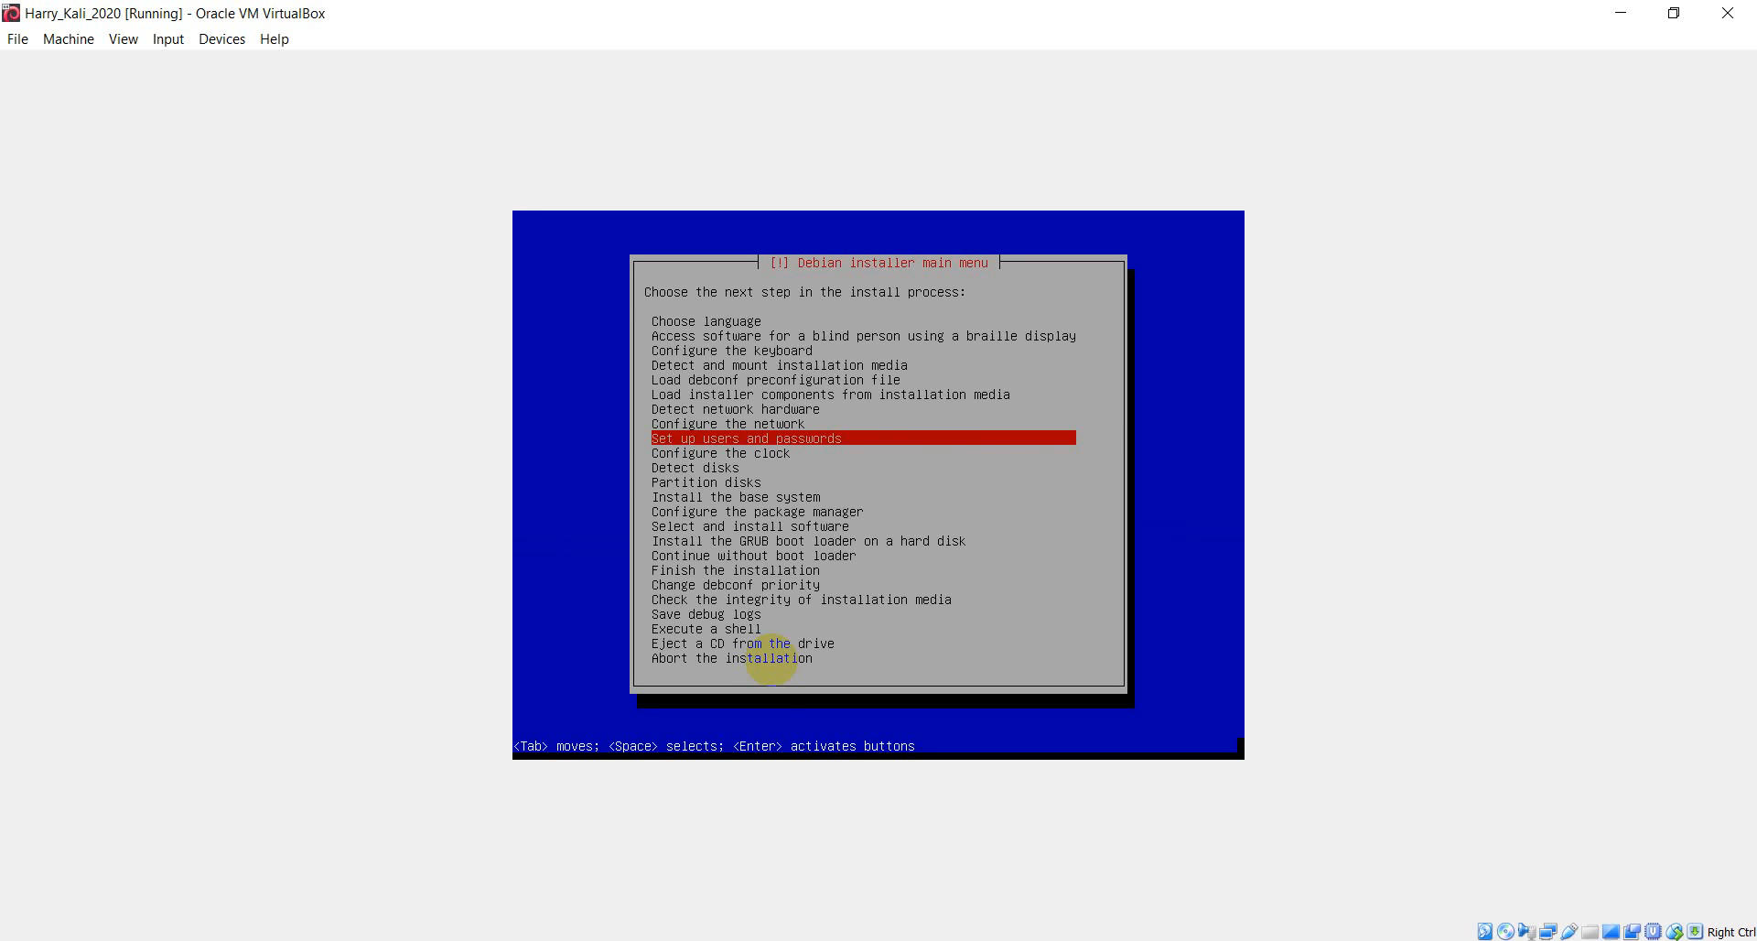
# - Reopen user setup and enter the new user's full name
pyautogui.press('Return')
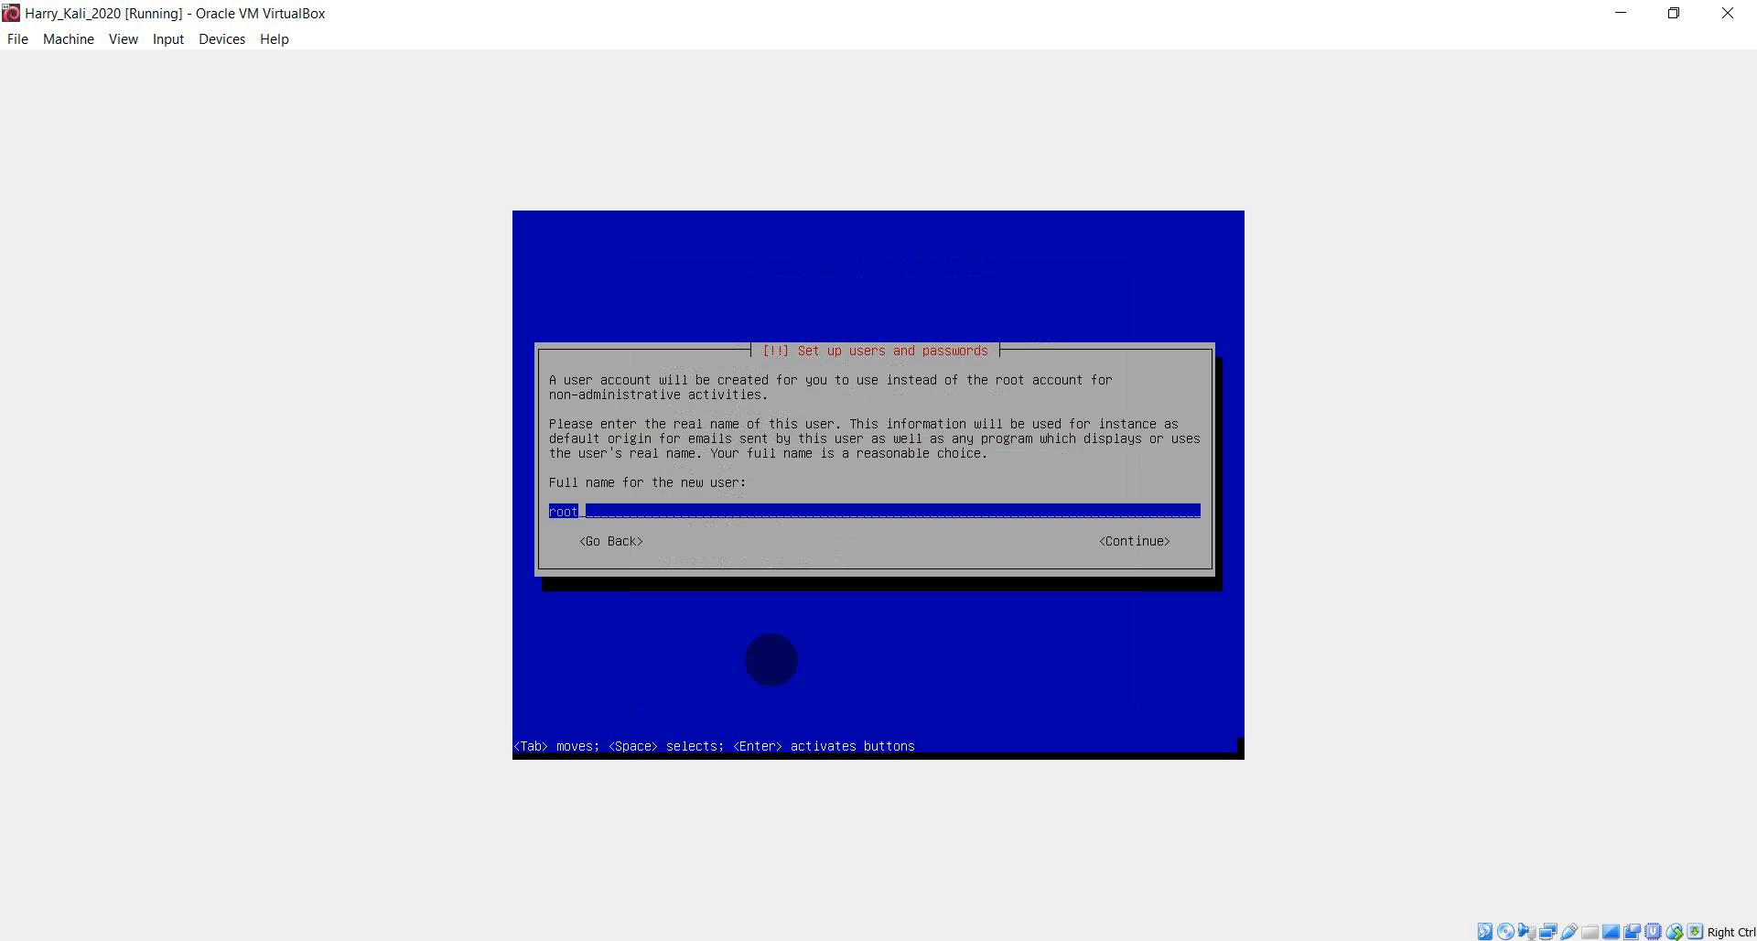
pyautogui.press('BackSpace')
pyautogui.press('BackSpace')
pyautogui.press('BackSpace')
pyautogui.press('BackSpace')
pyautogui.write('kaili')
pyautogui.press('BackSpace')
pyautogui.press('BackSpace')
pyautogui.press('BackSpace')
pyautogui.press('BackSpace')
pyautogui.press('BackSpace')
pyautogui.write('haryy')
pyautogui.press('BackSpace')
pyautogui.press('BackSpace')
pyautogui.write('rykali2020')
pyautogui.press('Tab')
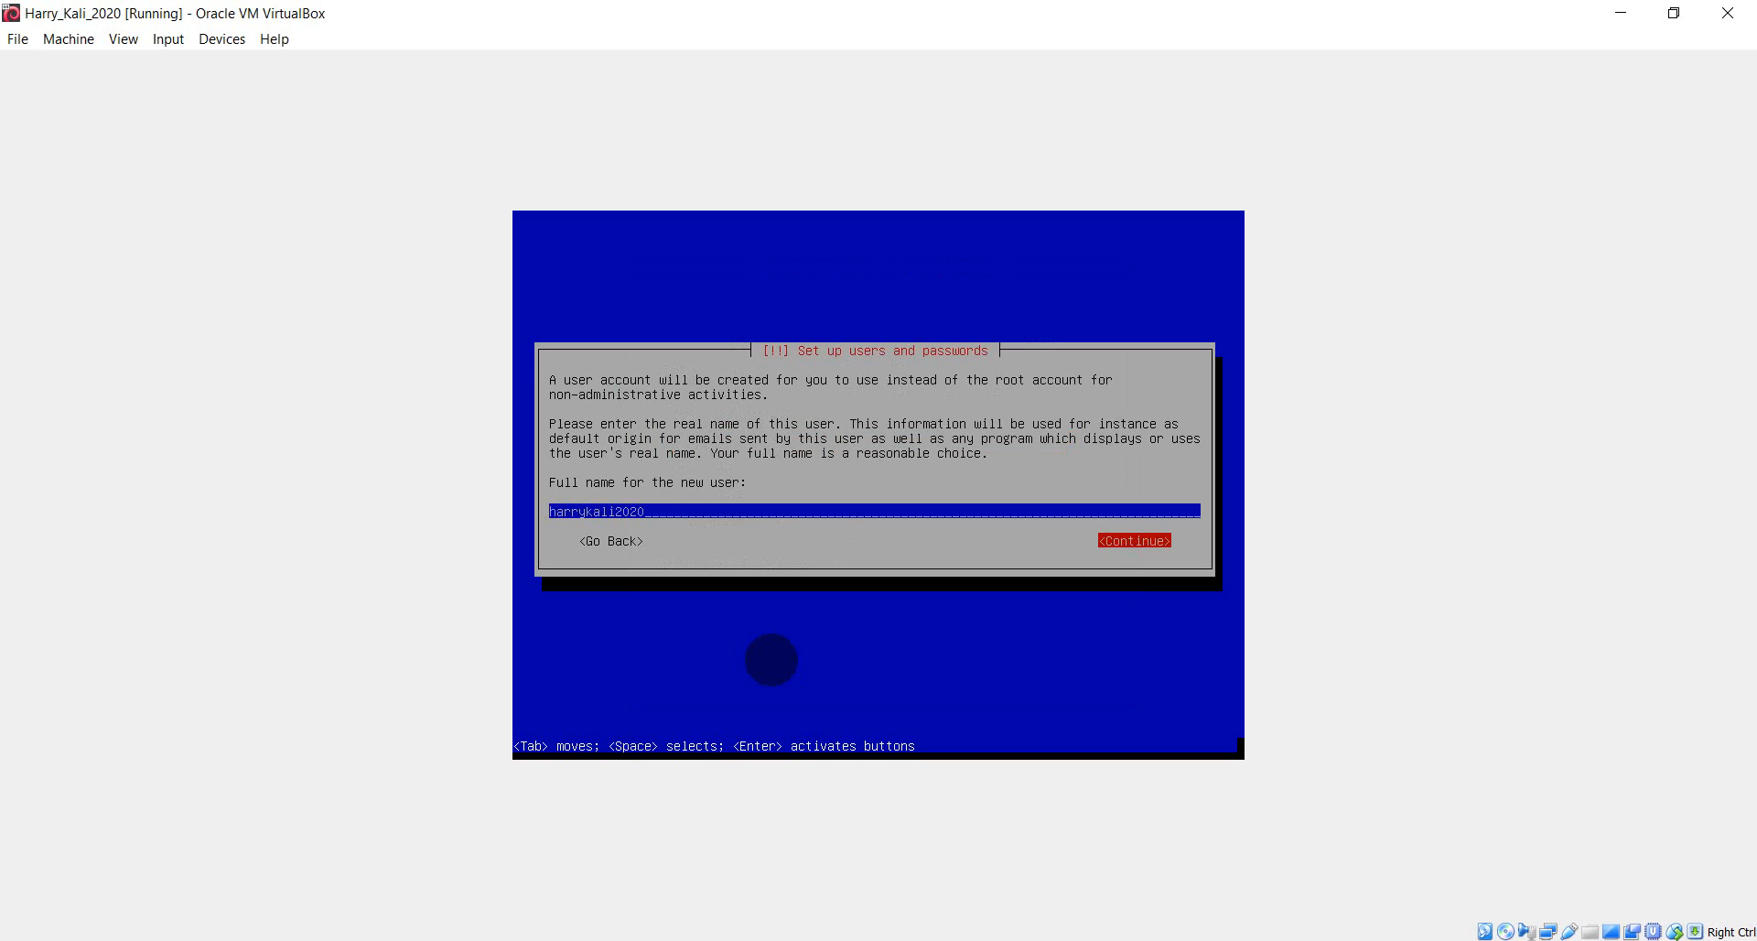
pyautogui.press('Return')
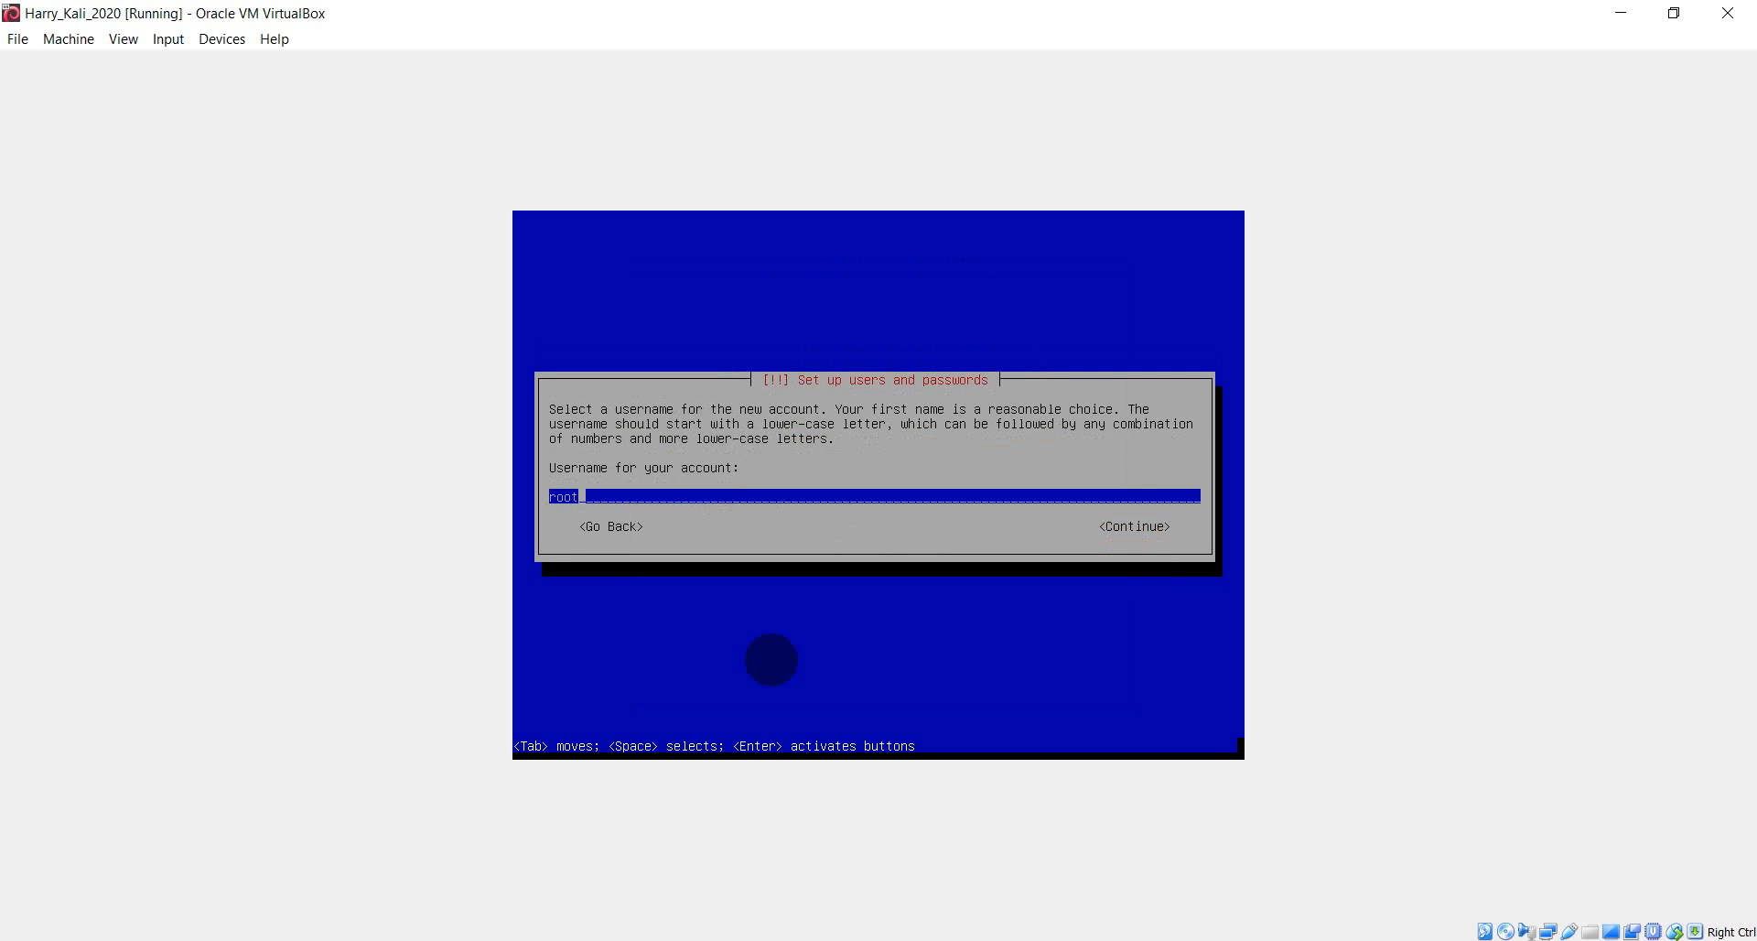
# - Submit the 'root' username again and go back after it is rejected
pyautogui.press('Tab')
pyautogui.press('Return')
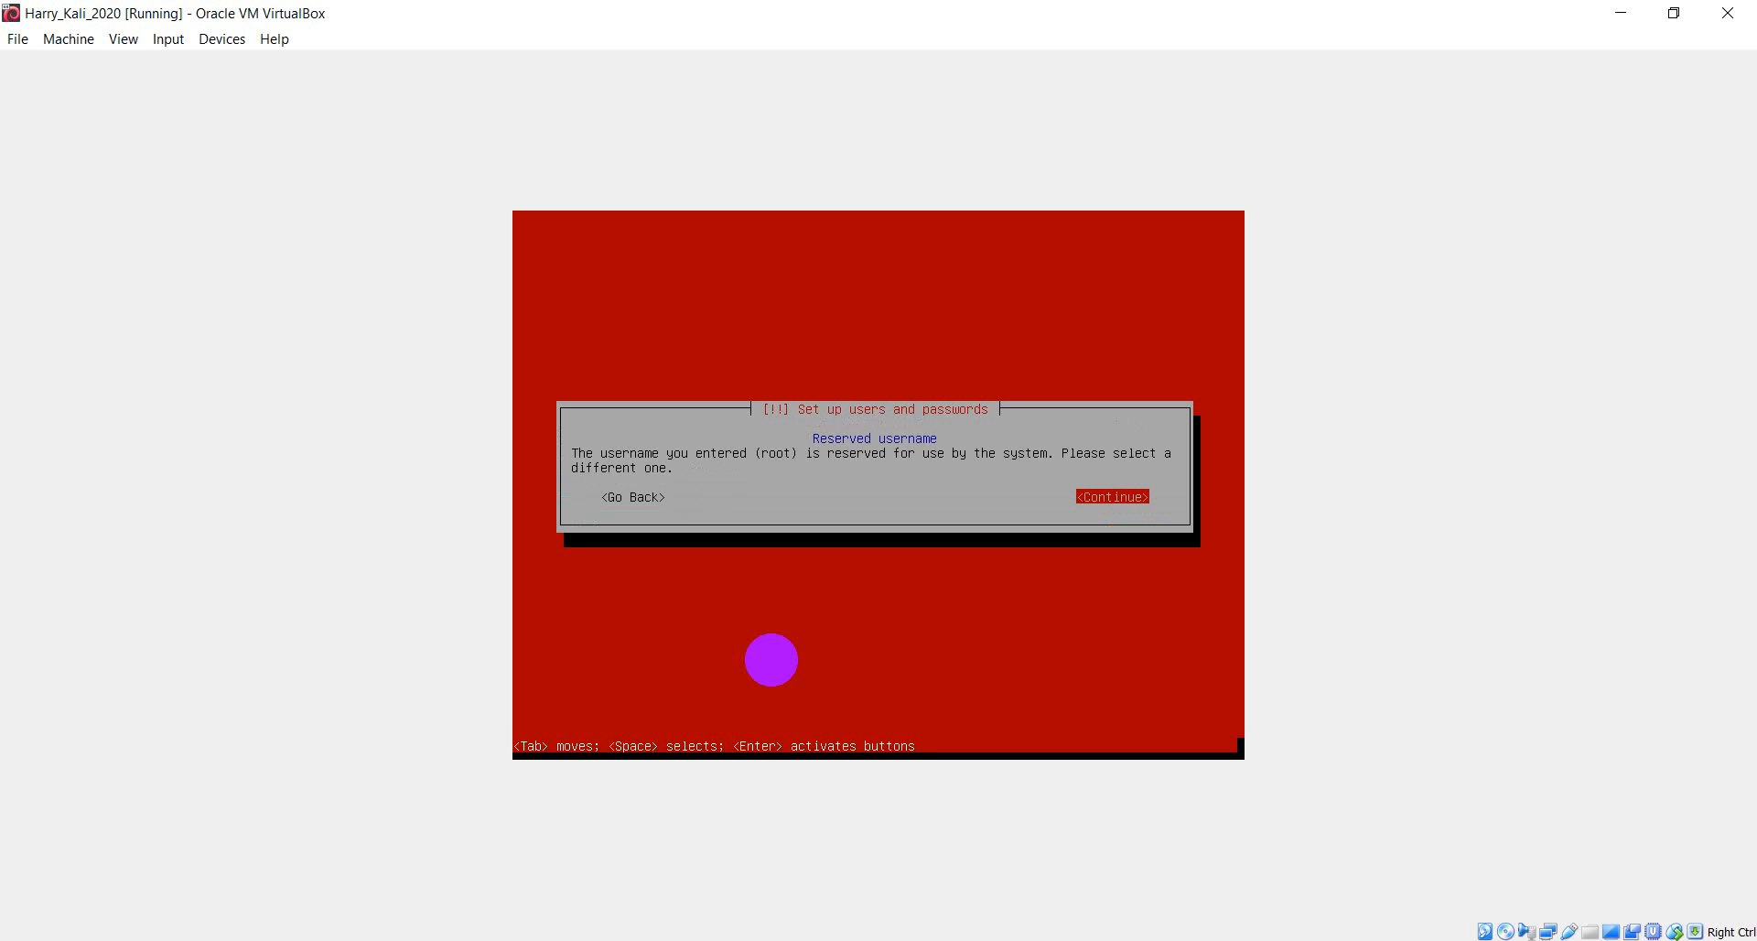
pyautogui.press('Tab')
pyautogui.press('Return')
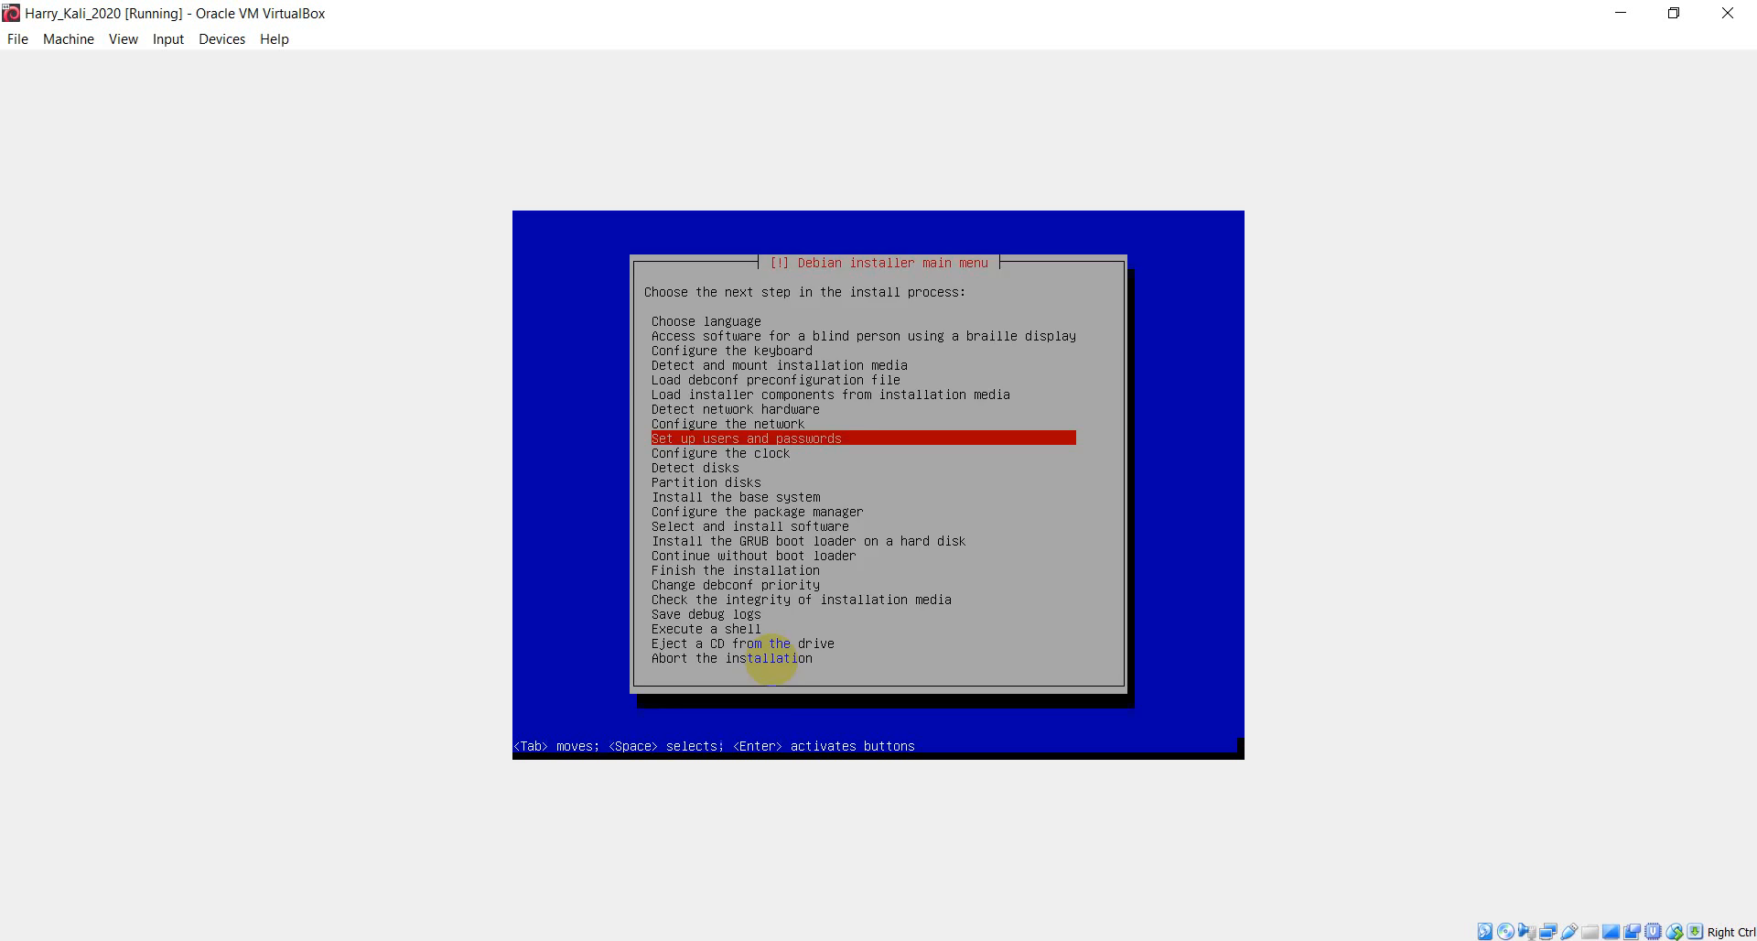
# - Reopen user setup and change the username to 'rootuser'
pyautogui.press('Return')
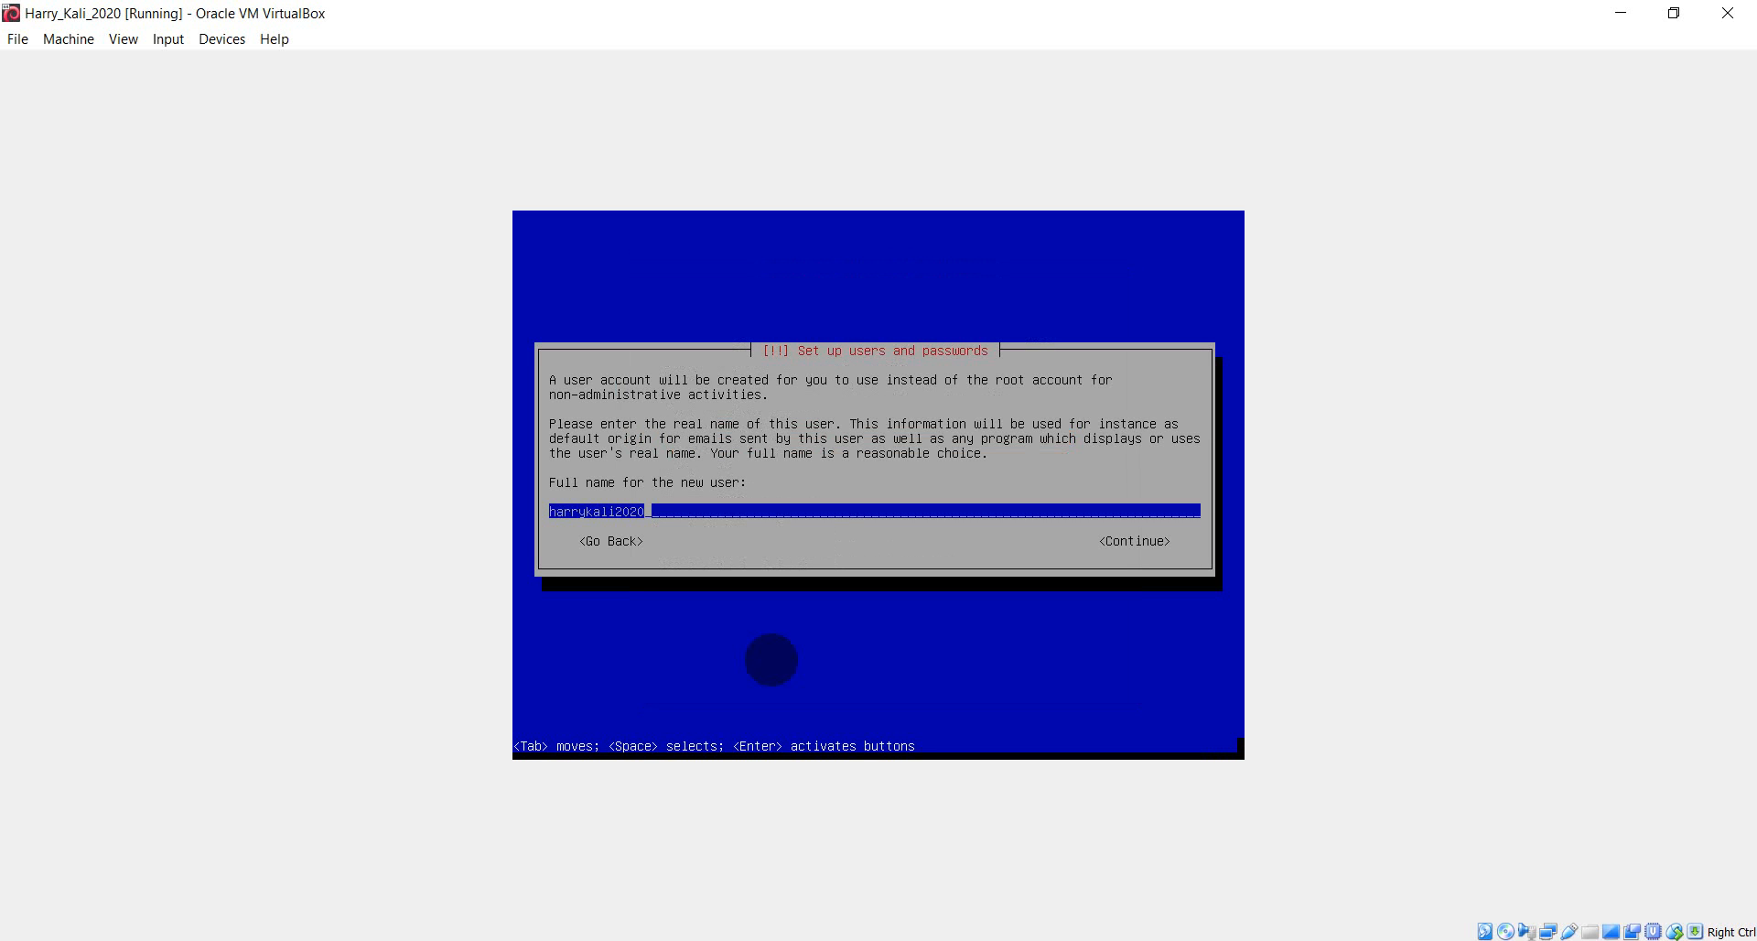
pyautogui.press('Tab')
pyautogui.press('Return')
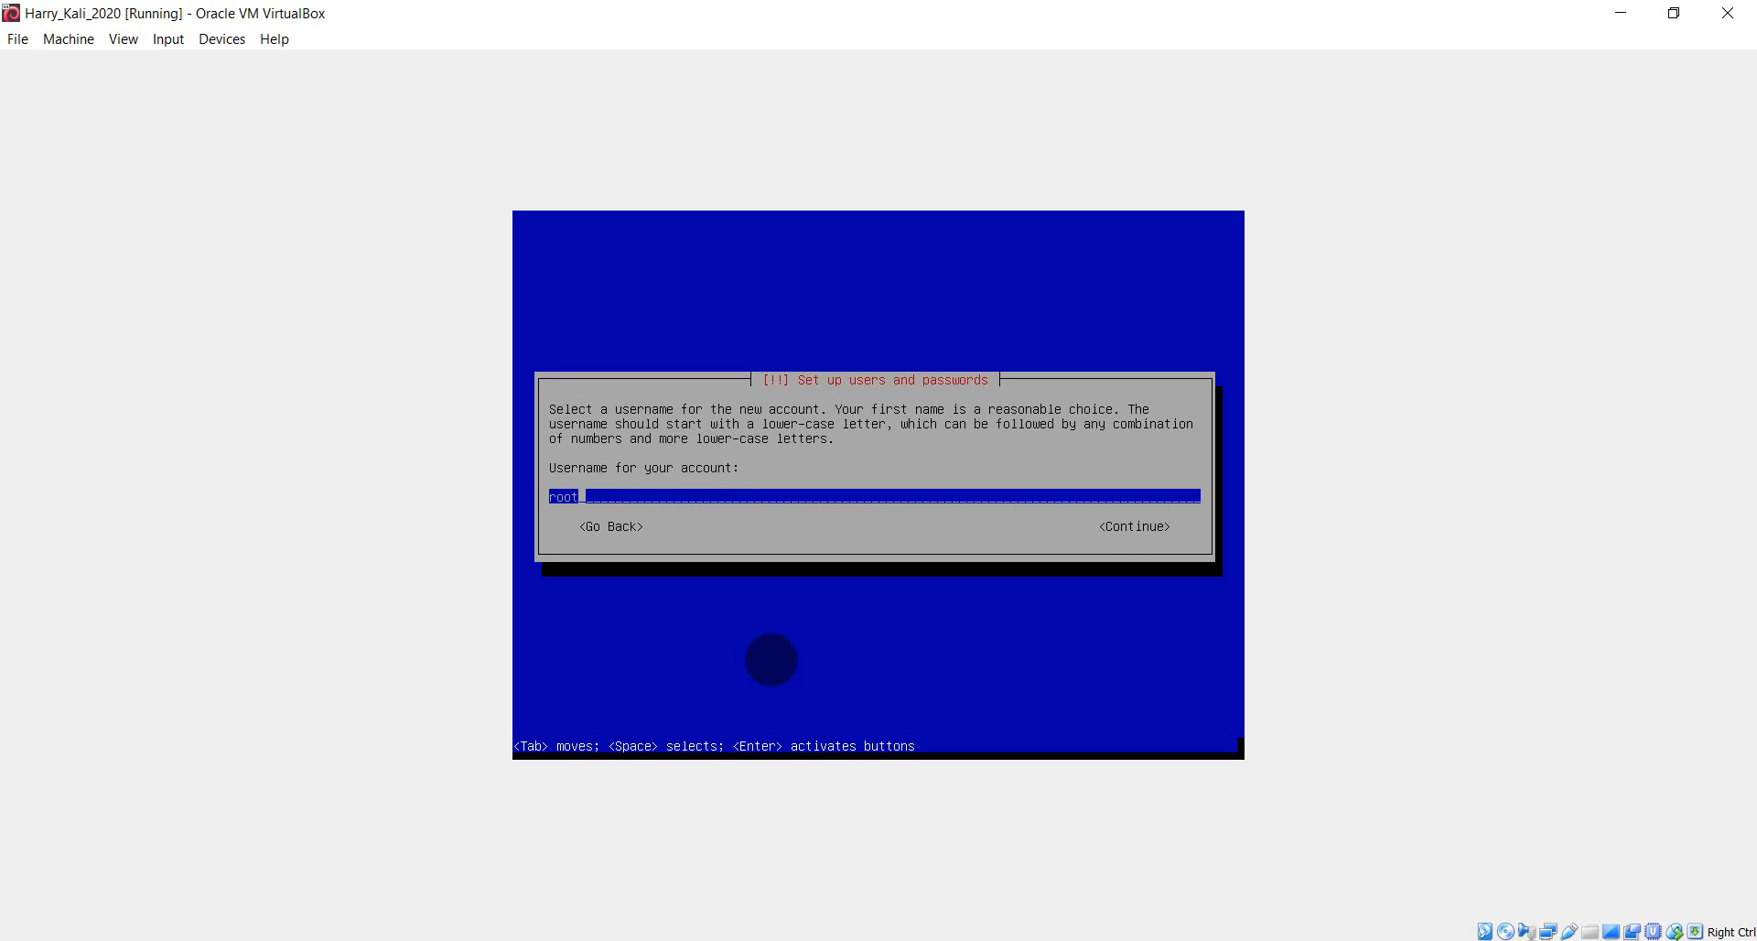
pyautogui.write('user')
pyautogui.press('Tab')
pyautogui.press('Return')
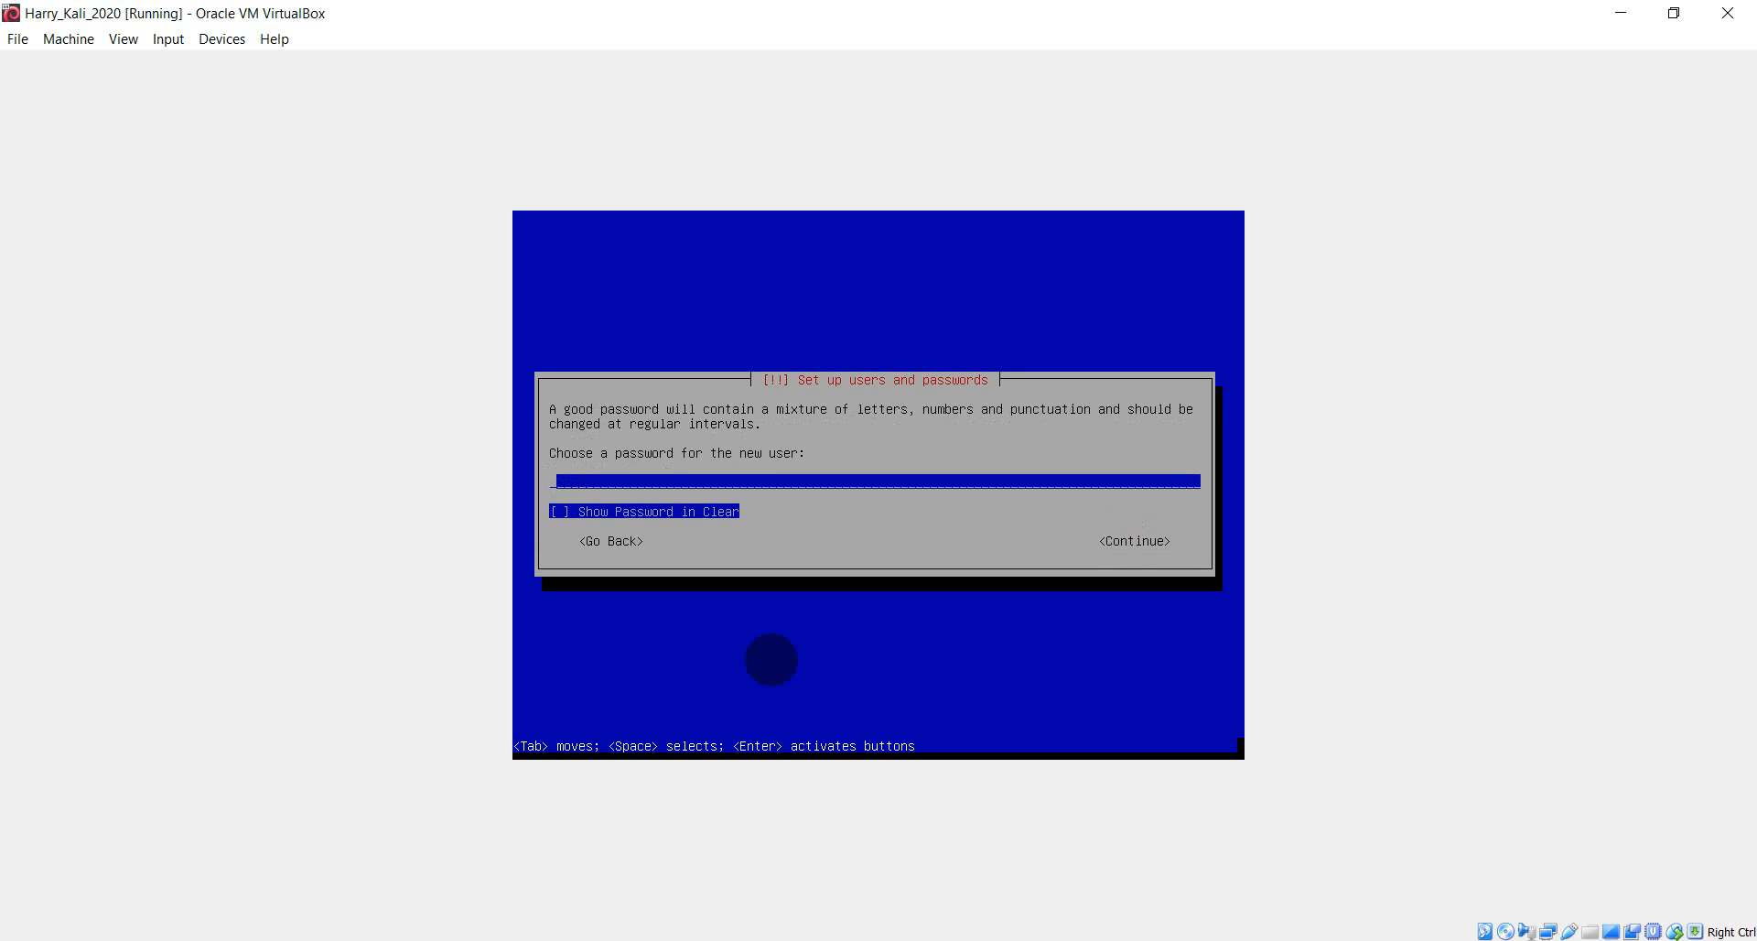
# - Type the new user's password and retype it in the verification field
pyautogui.write('kali2020')
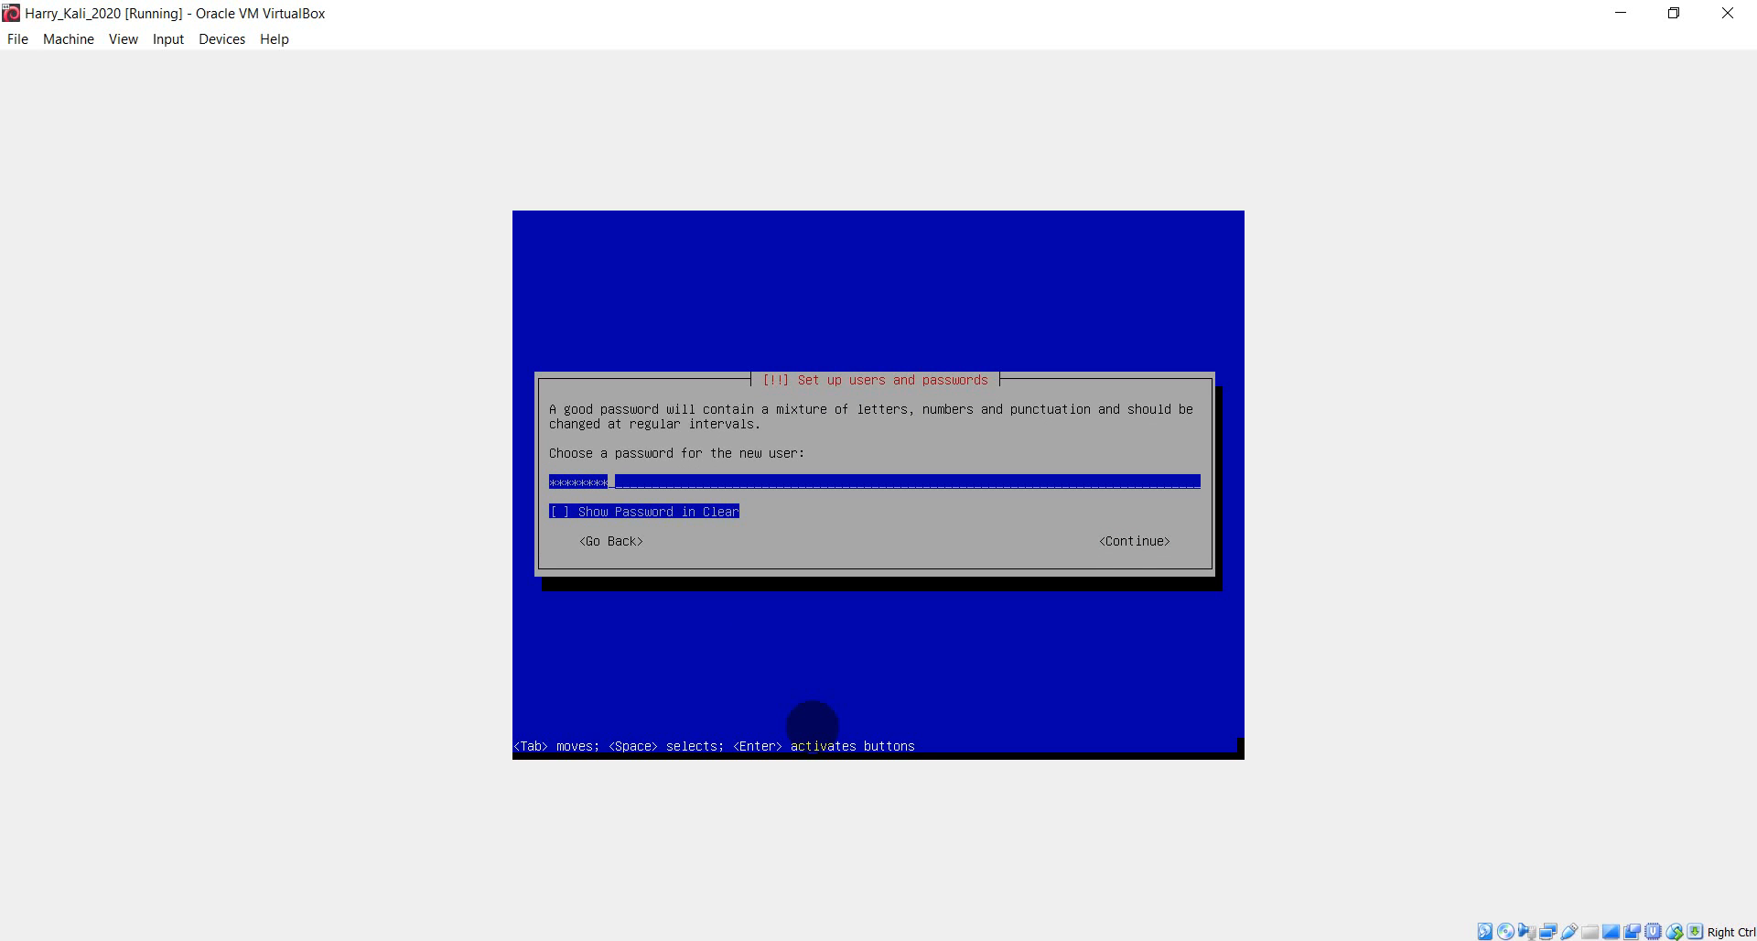
pyautogui.press('Tab')
pyautogui.press('Tab')
pyautogui.press('Return')
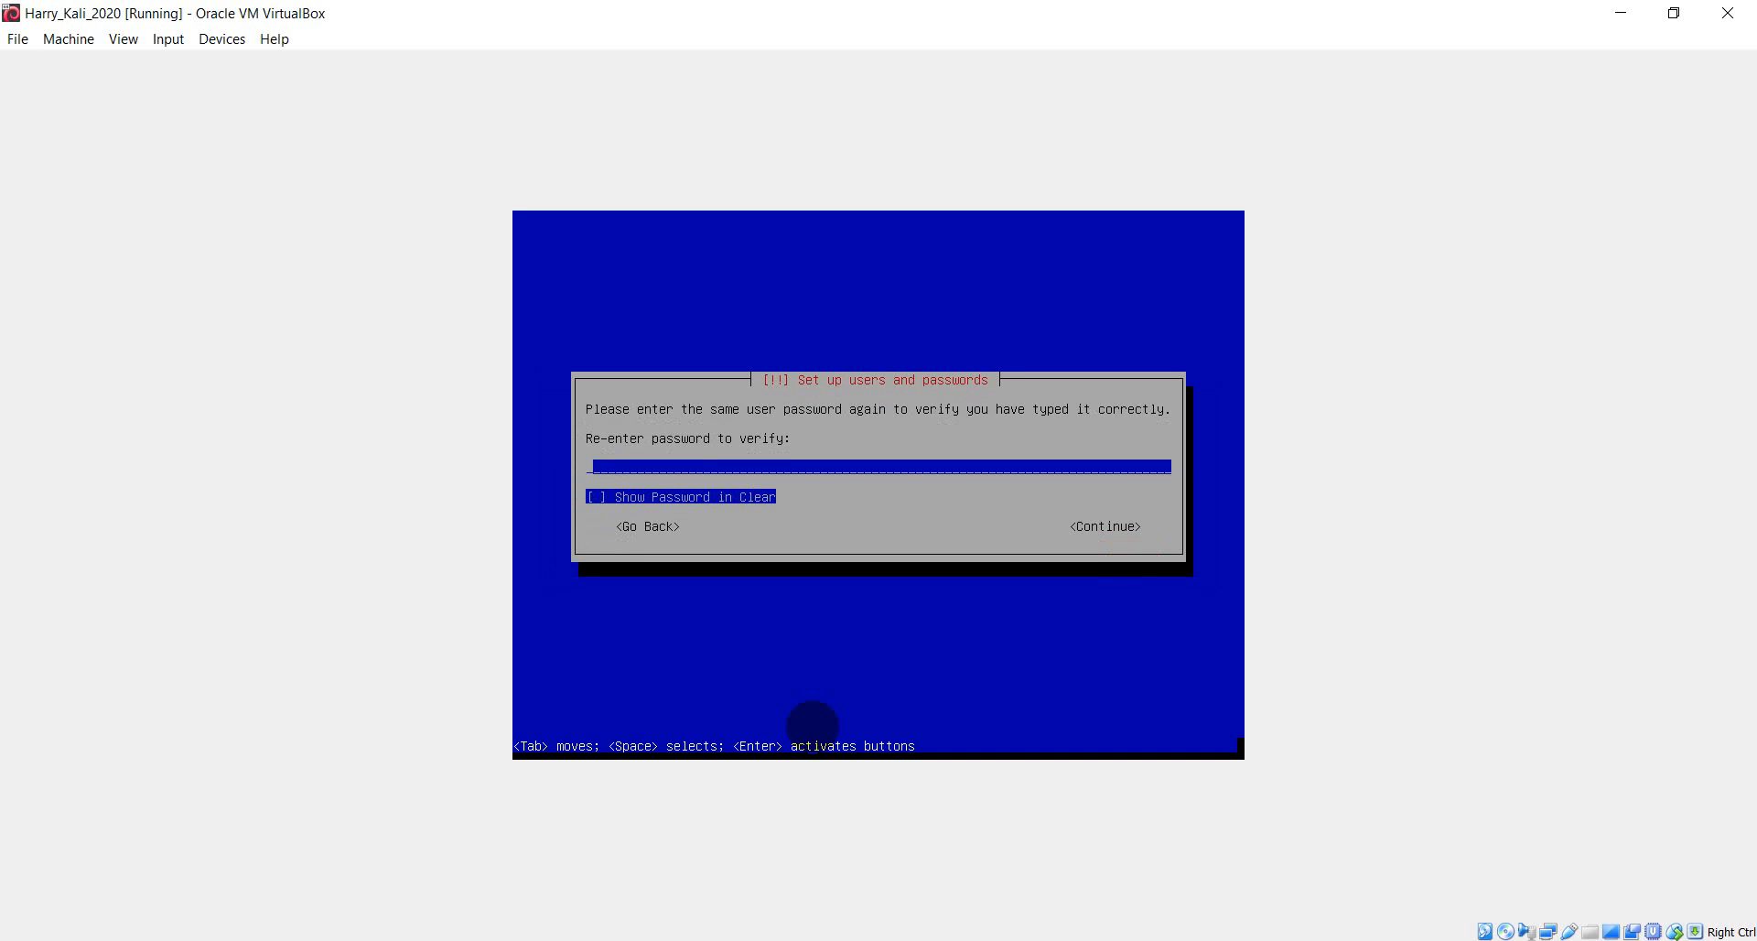
pyautogui.write('********')
pyautogui.press('Tab')
pyautogui.press('Tab')
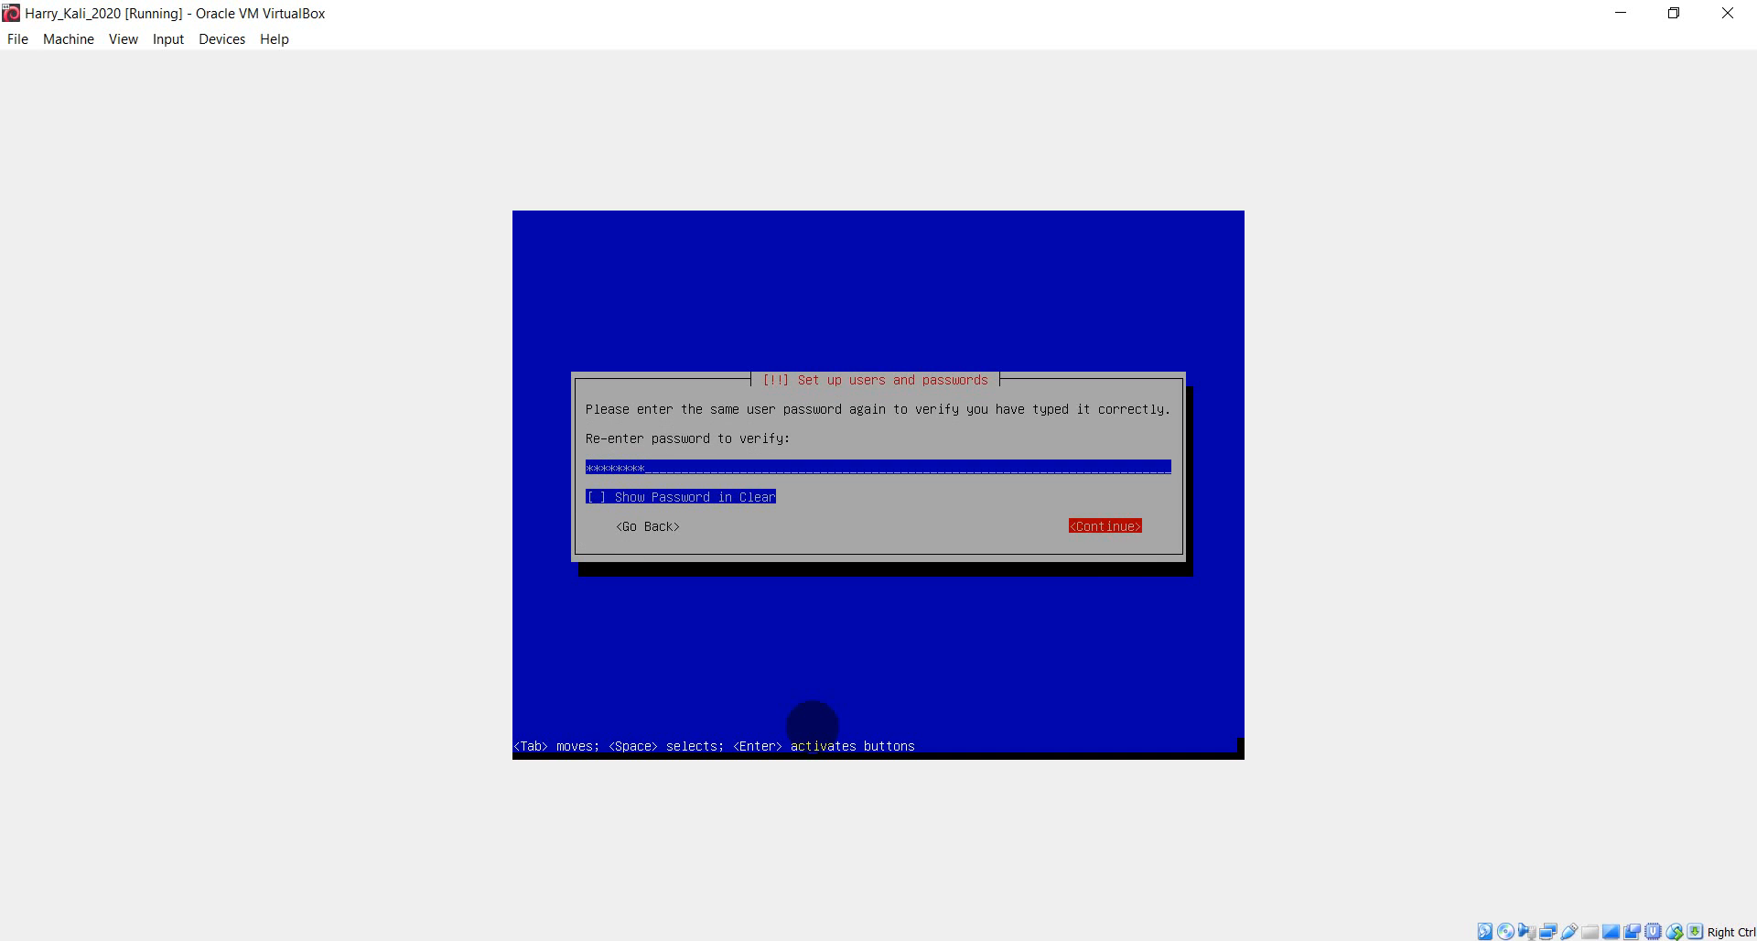
pyautogui.press('Return')
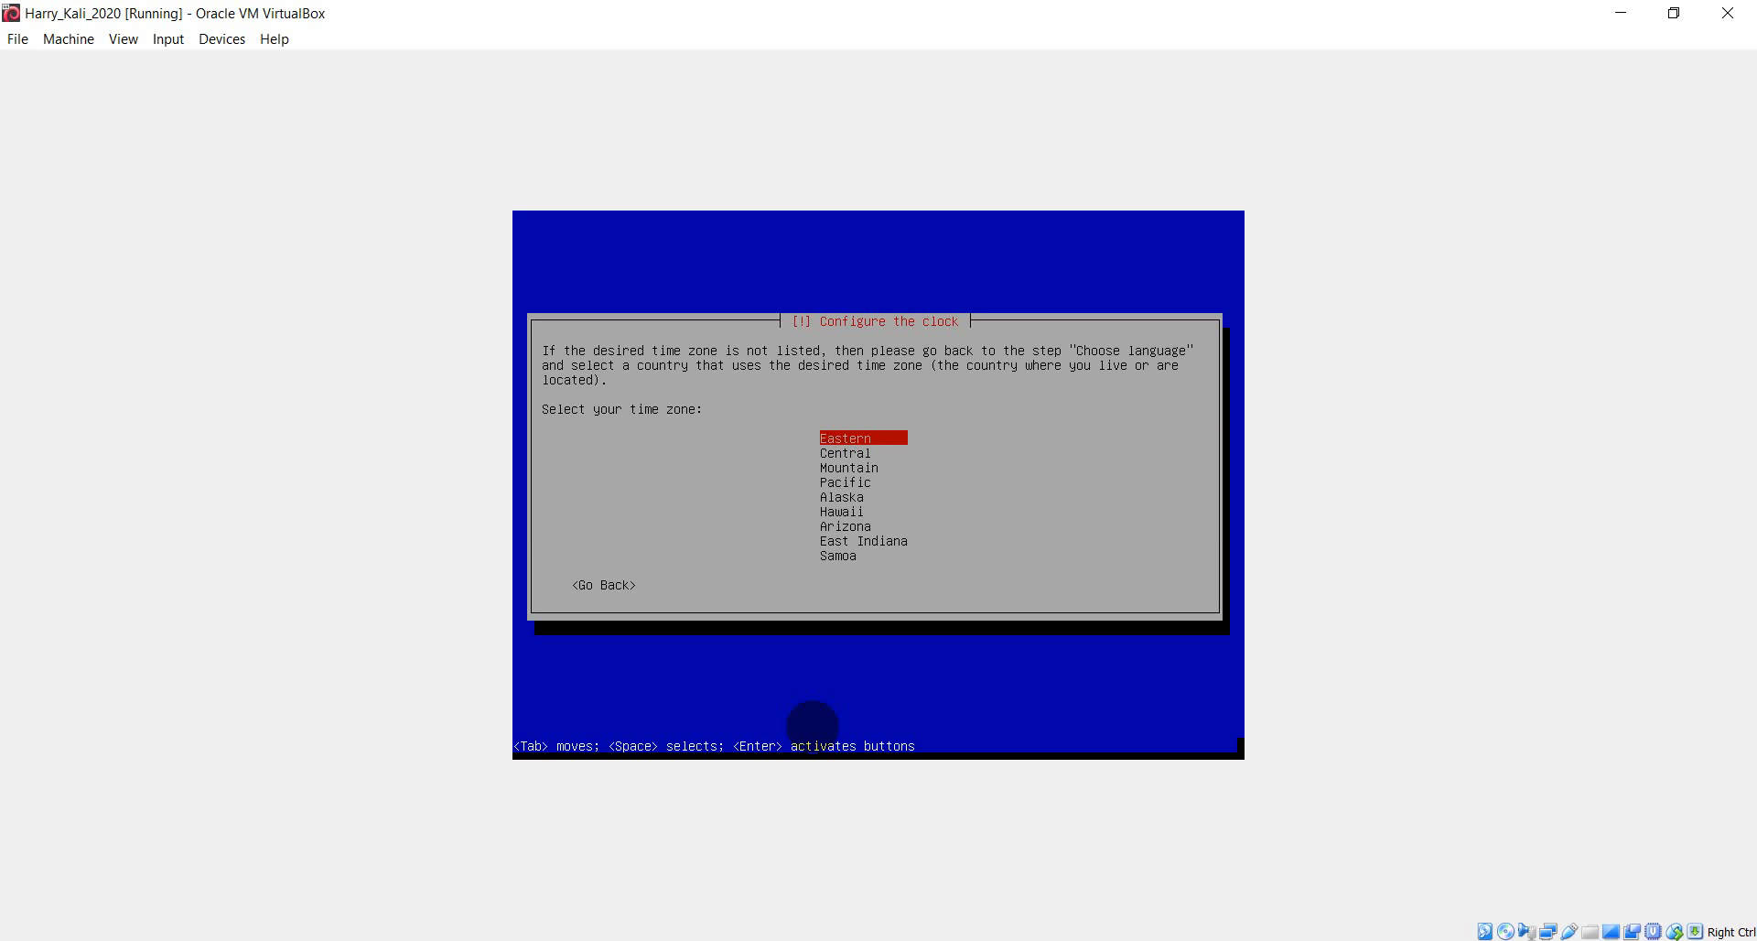
# - Select Central from the US time zone list
pyautogui.press('Down')
pyautogui.press('Down')
pyautogui.press('Up')
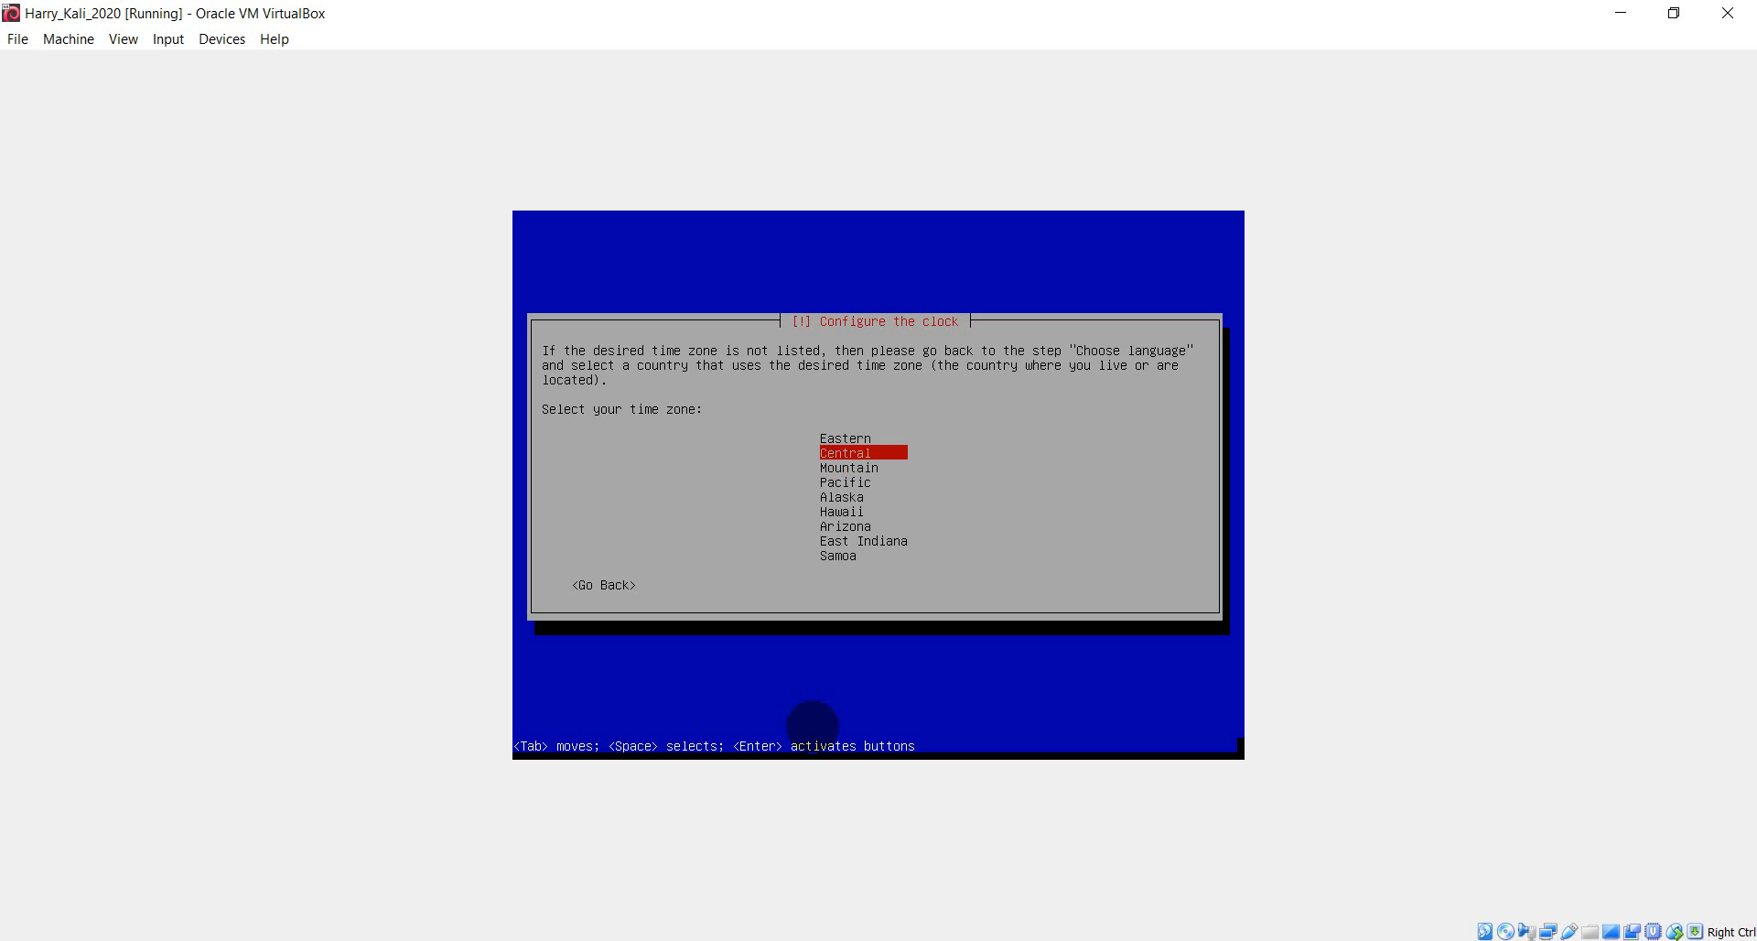
pyautogui.press('Up')
pyautogui.press('Down')
pyautogui.press('Down')
pyautogui.press('Down')
pyautogui.press('Down')
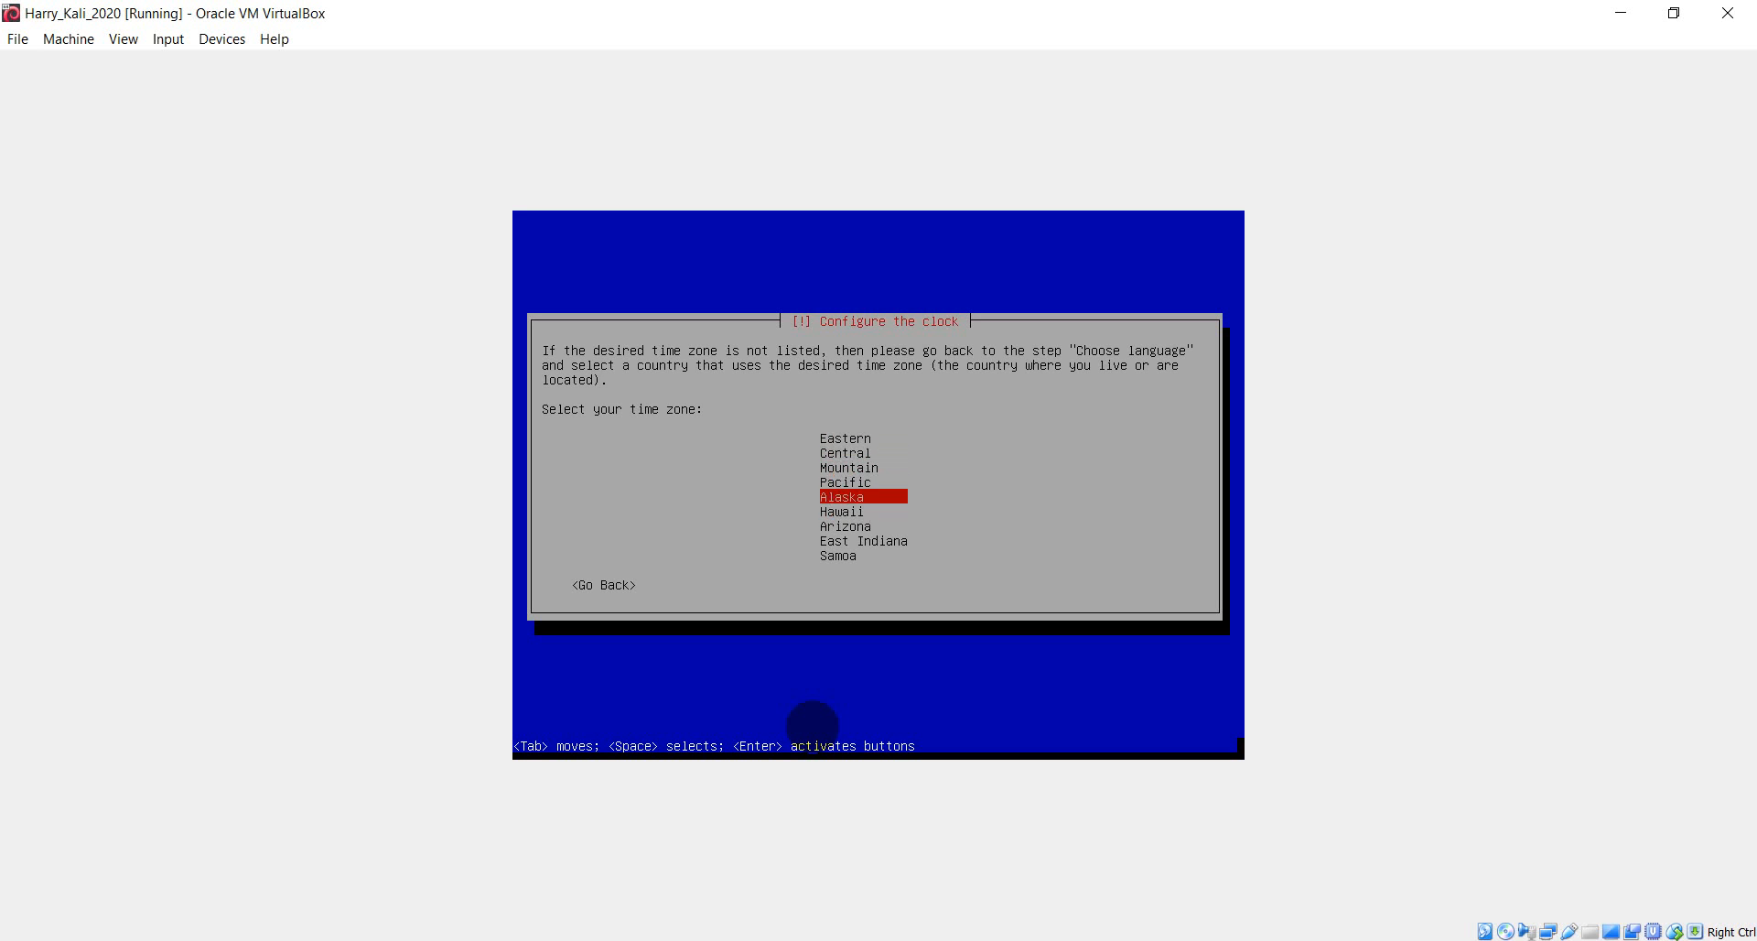
pyautogui.press('Up')
pyautogui.press('Up')
pyautogui.press('Up')
pyautogui.press('Up')
pyautogui.press('Down')
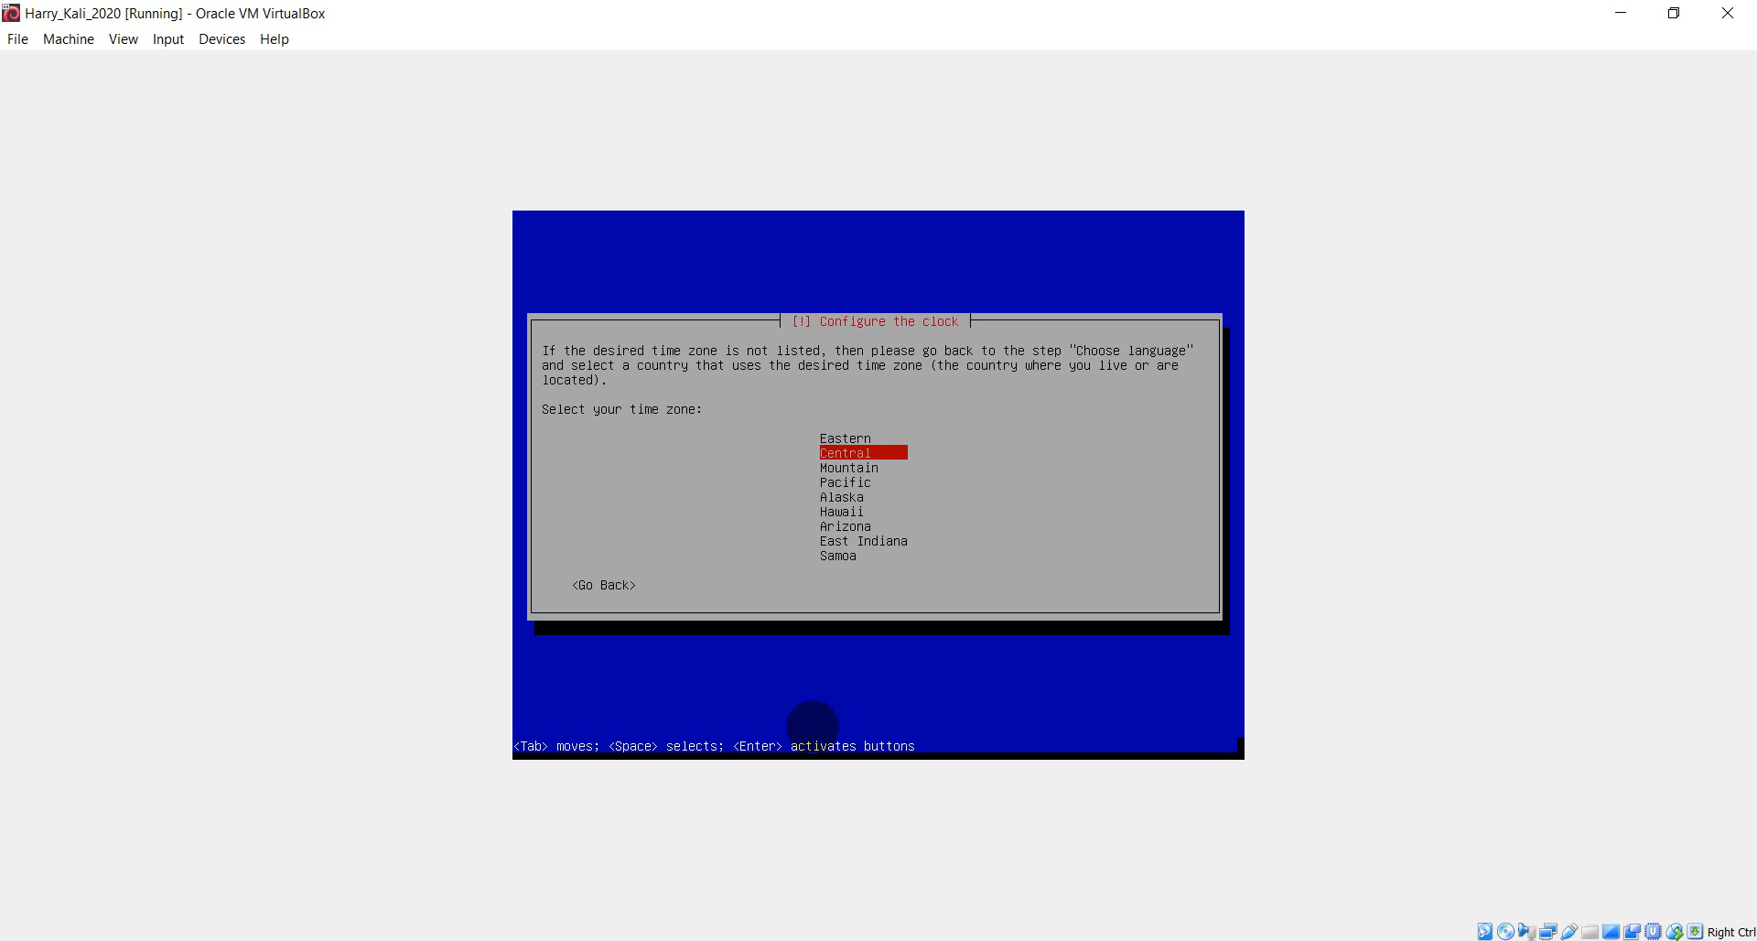
pyautogui.press('Down')
pyautogui.press('Down')
pyautogui.press('Down')
pyautogui.press('Down')
pyautogui.press('Down')
pyautogui.press('Down')
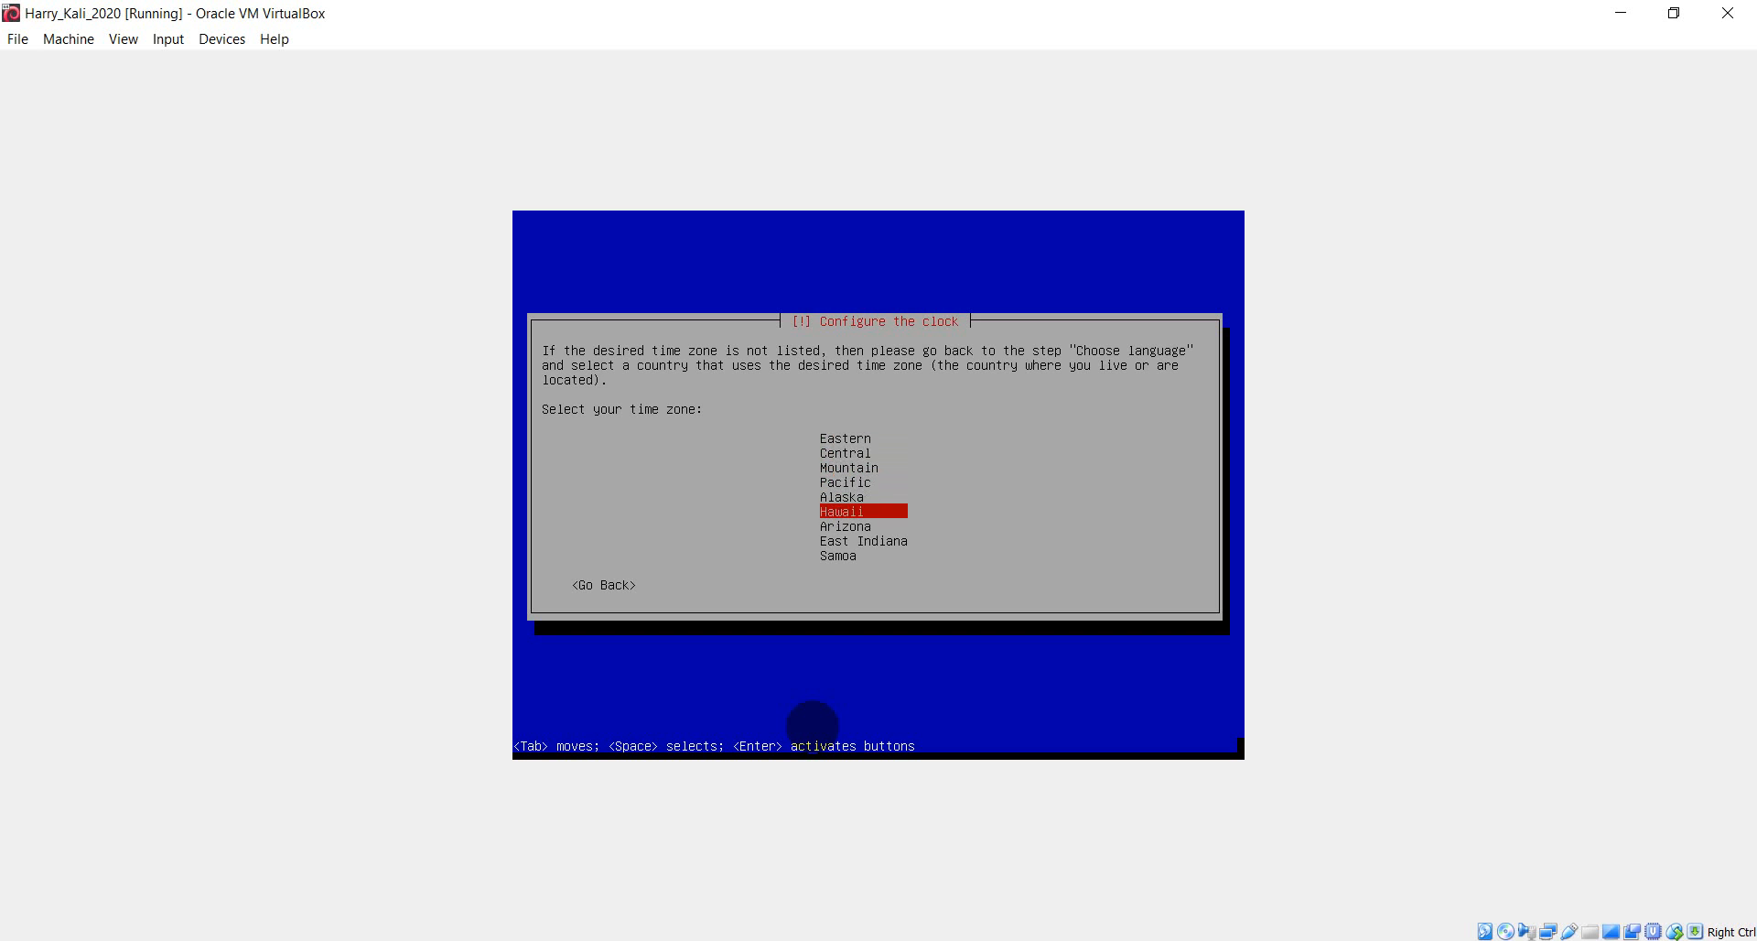
pyautogui.press('Down')
pyautogui.press('Up')
pyautogui.press('Up')
pyautogui.press('Up')
pyautogui.press('Up')
pyautogui.press('Up')
pyautogui.press('Up')
pyautogui.press('Up')
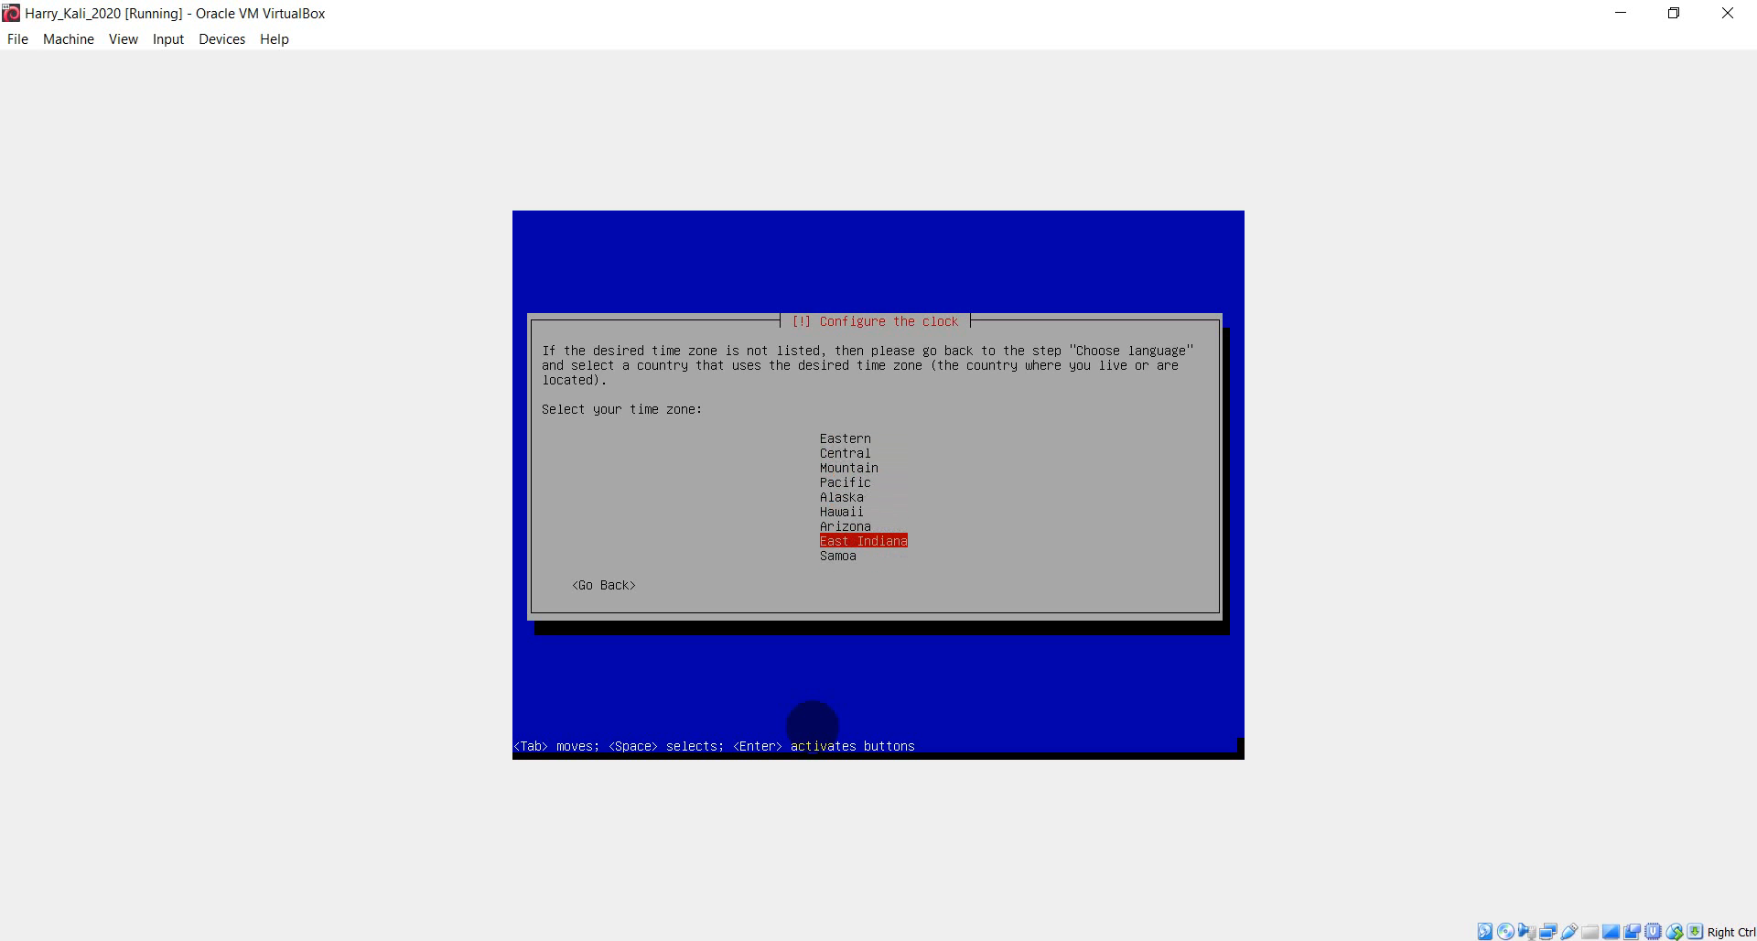
pyautogui.press('Up')
pyautogui.press('Down')
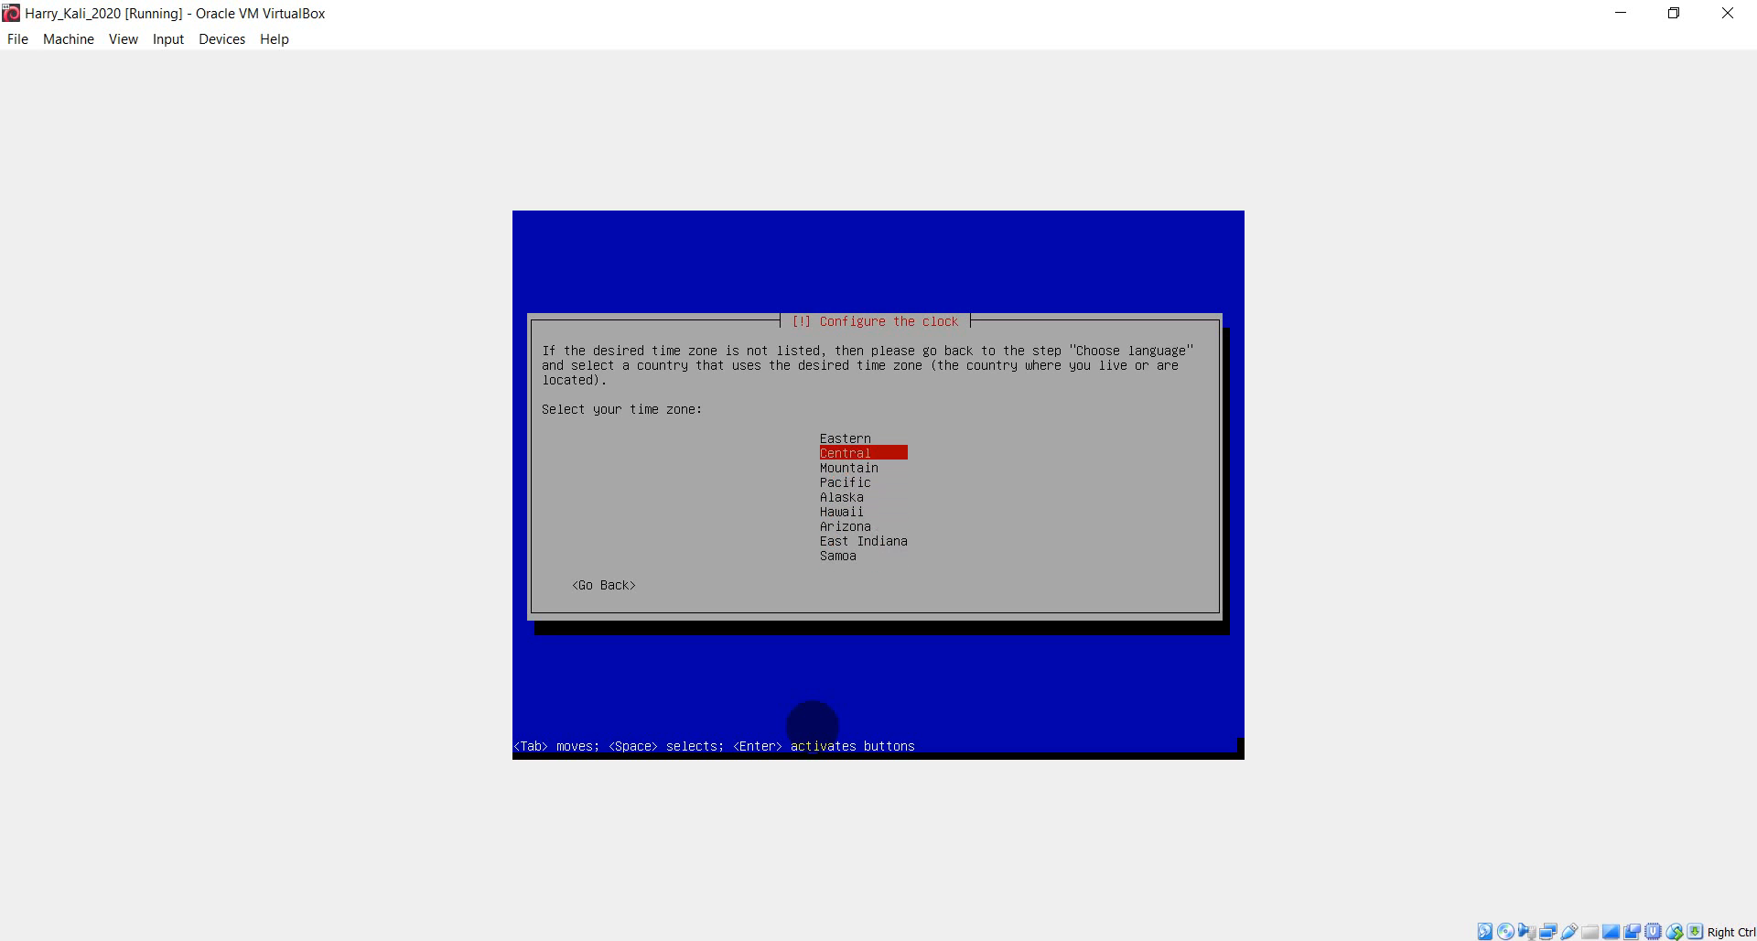
pyautogui.press('Up')
pyautogui.press('Down')
pyautogui.press('Return')
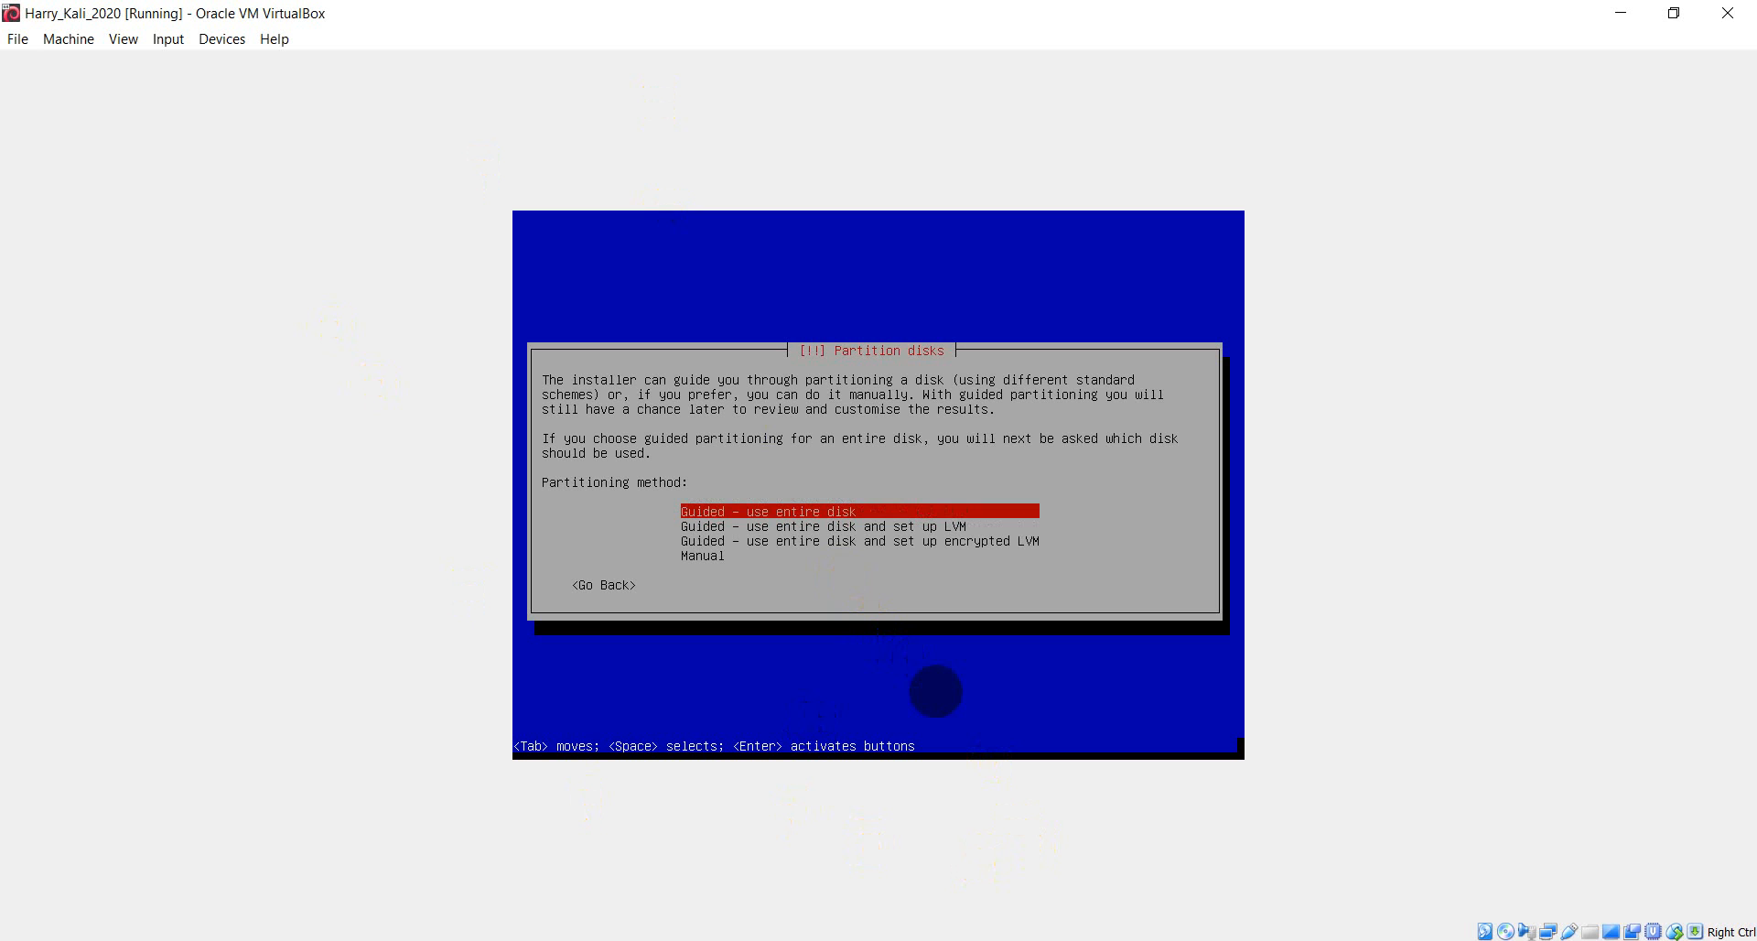
# - Select 'Guided - use entire disk' as the partitioning method
pyautogui.press('Down')
pyautogui.press('Down')
pyautogui.press('Up')
pyautogui.press('Up')
pyautogui.press('Down')
pyautogui.press('Down')
pyautogui.press('Down')
pyautogui.press('Up')
pyautogui.press('Up')
pyautogui.press('Up')
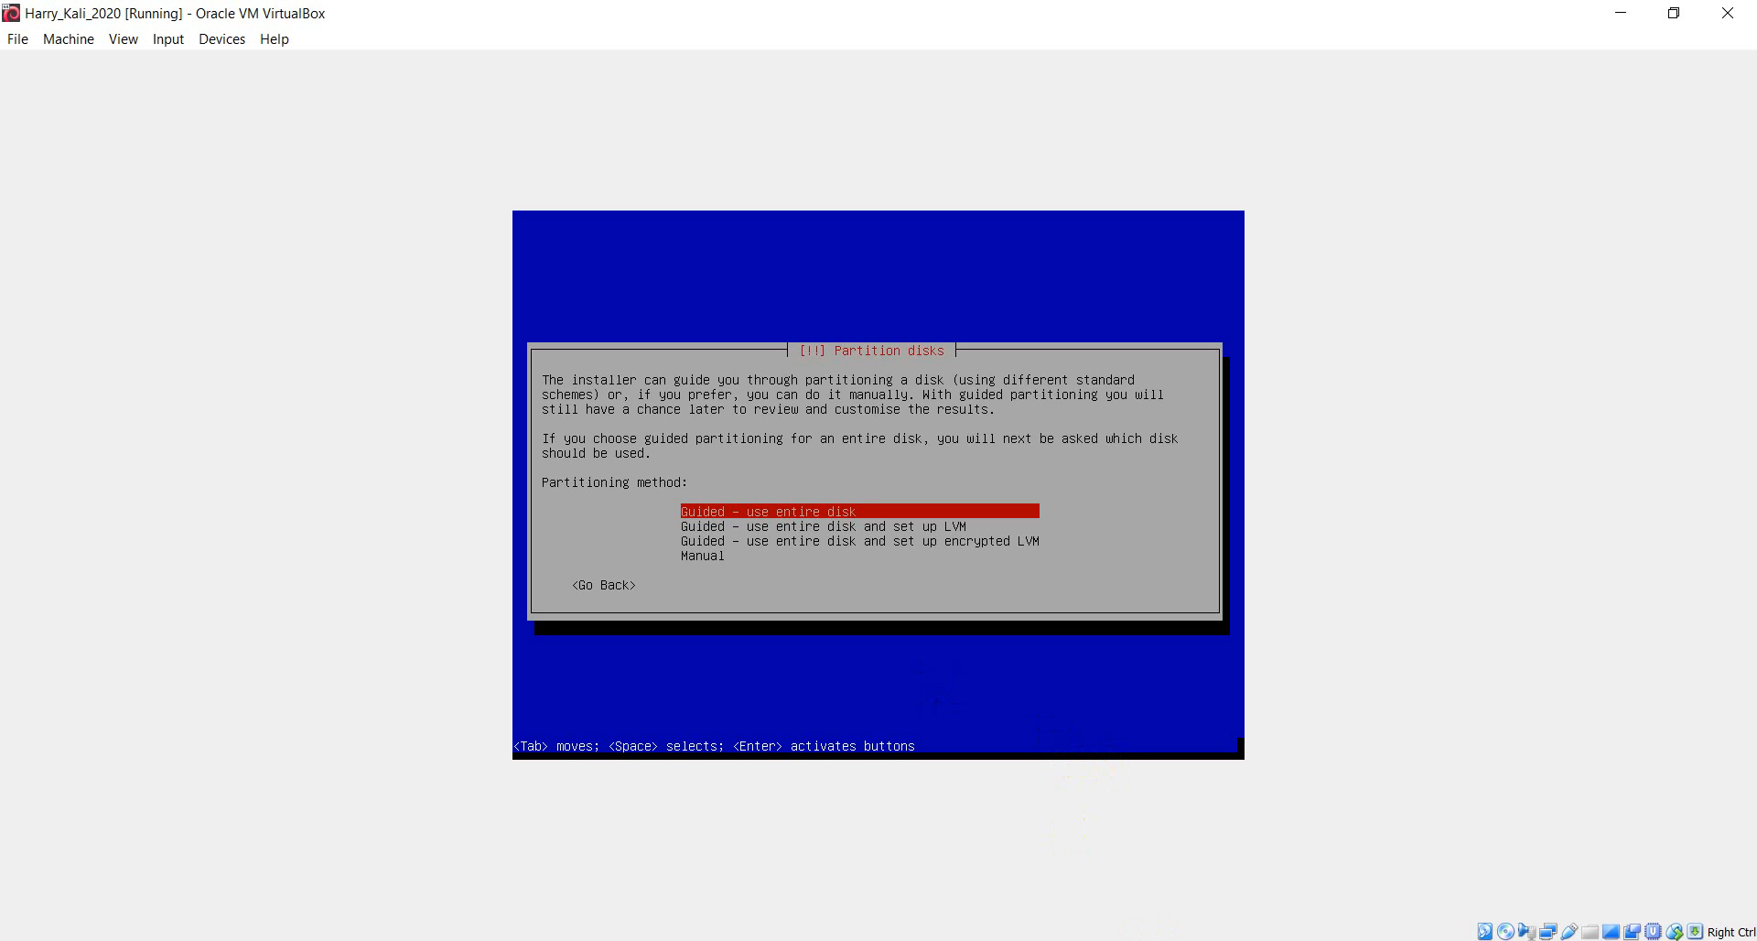
pyautogui.click(1524, 940)
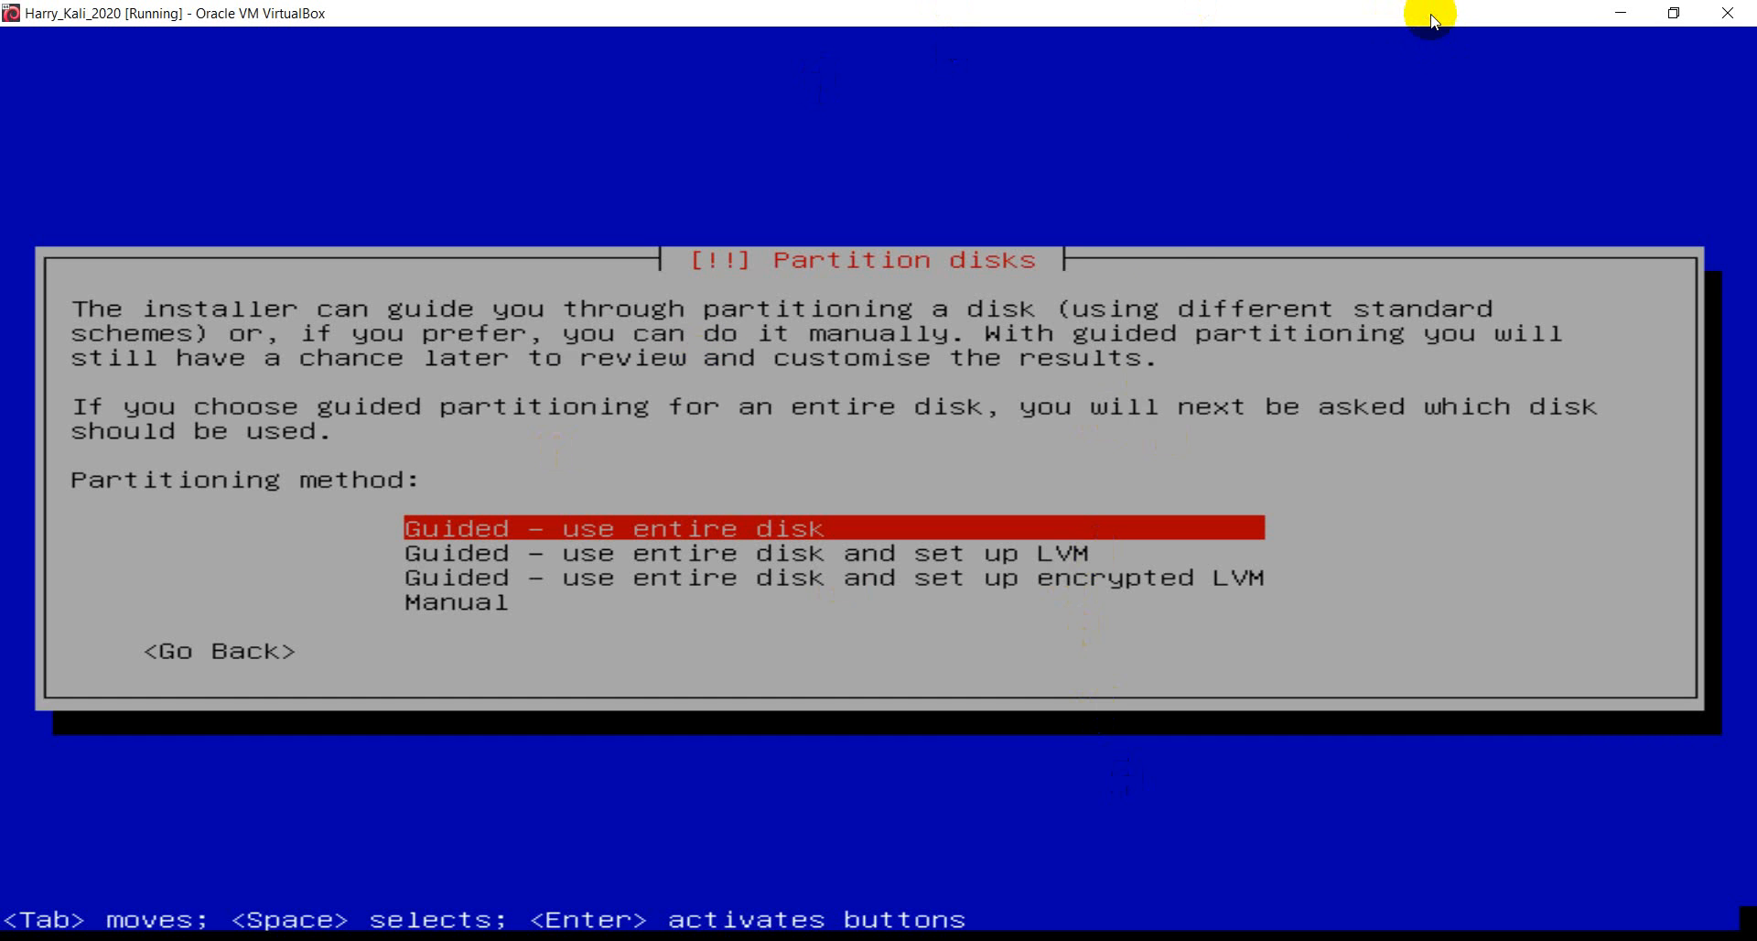
pyautogui.press('Down')
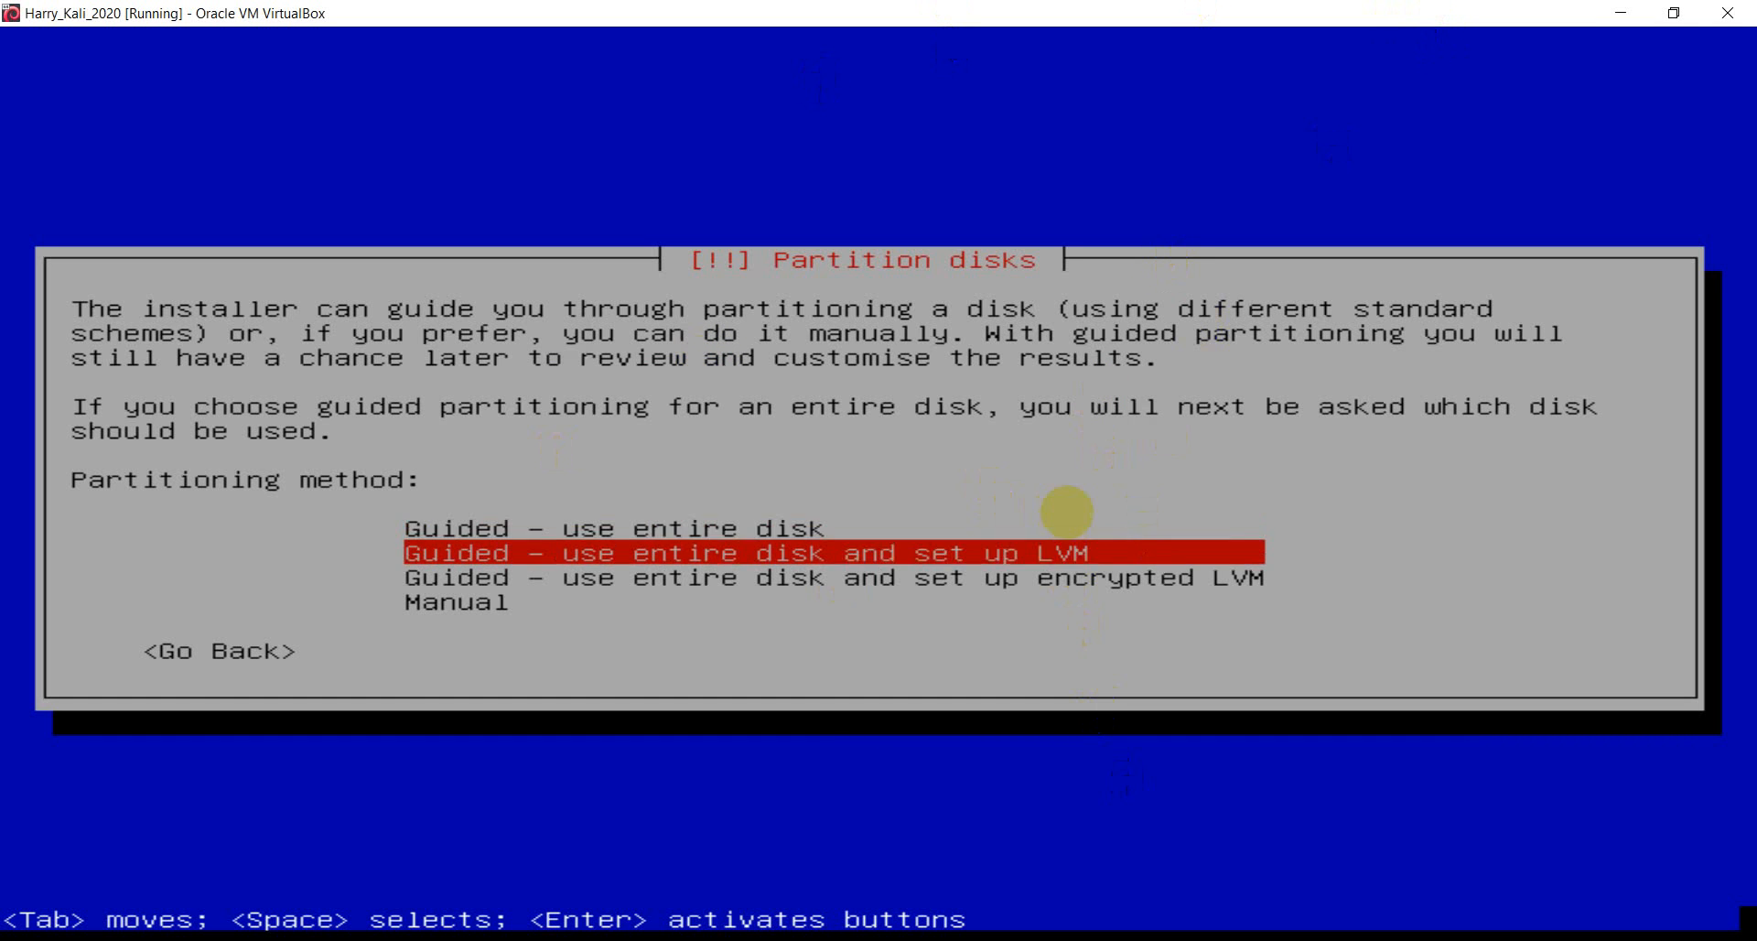
pyautogui.press('Down')
pyautogui.press('Up')
pyautogui.press('Up')
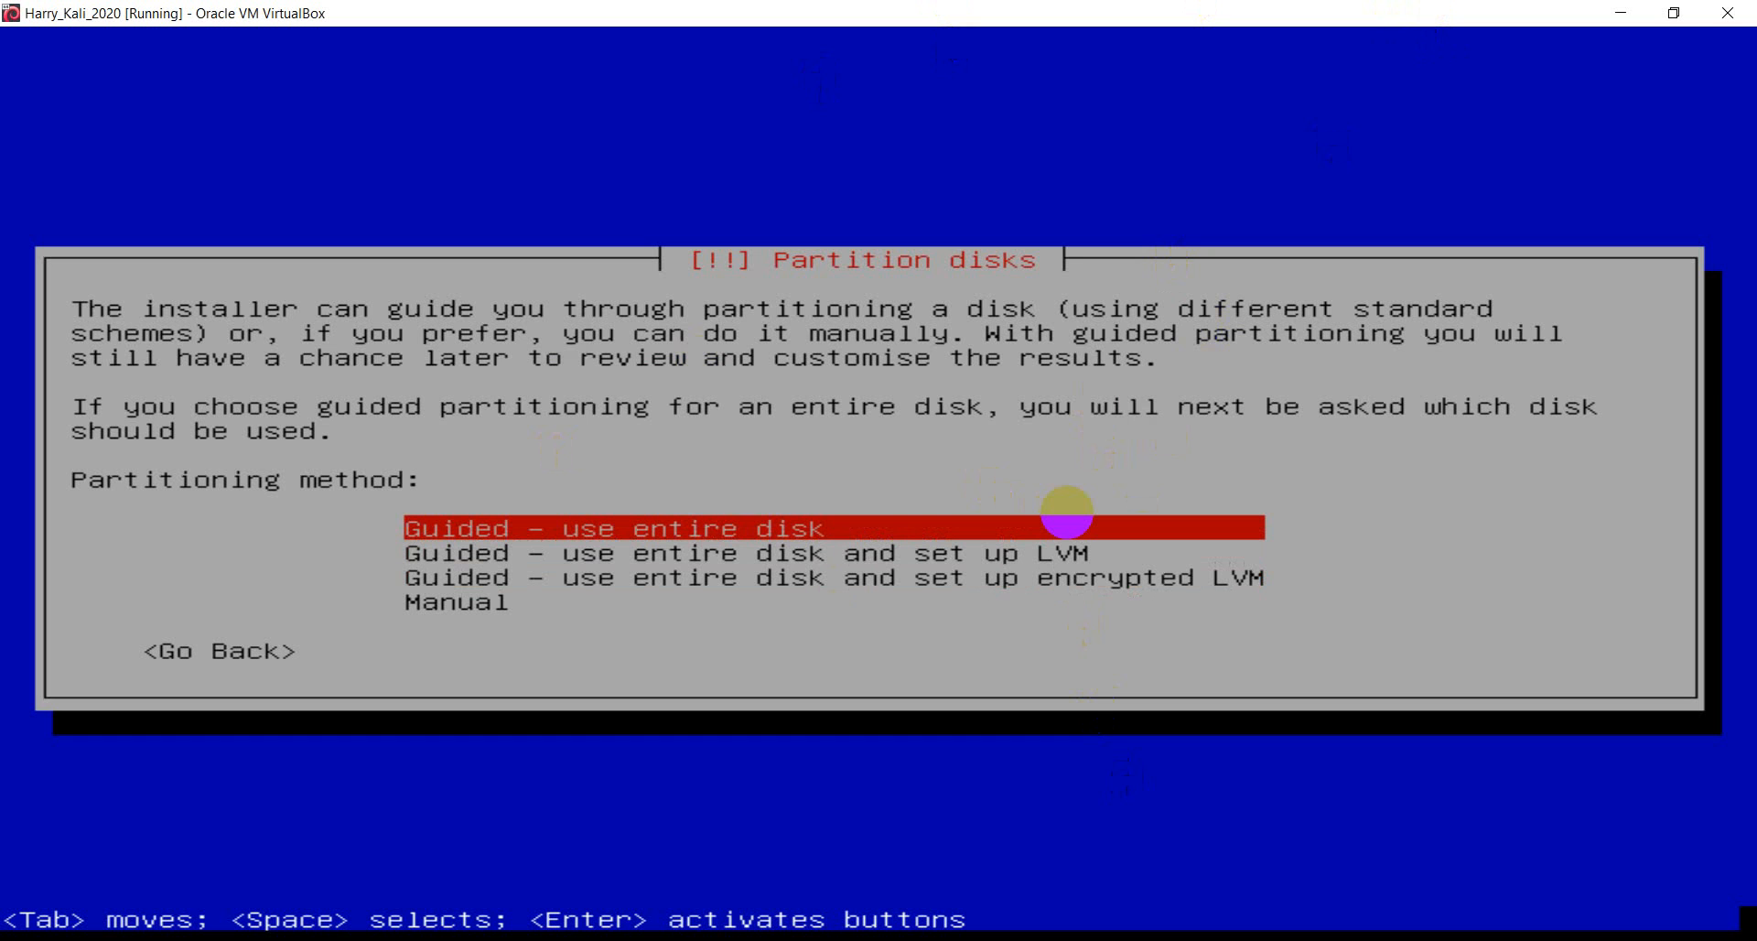
pyautogui.press('Return')
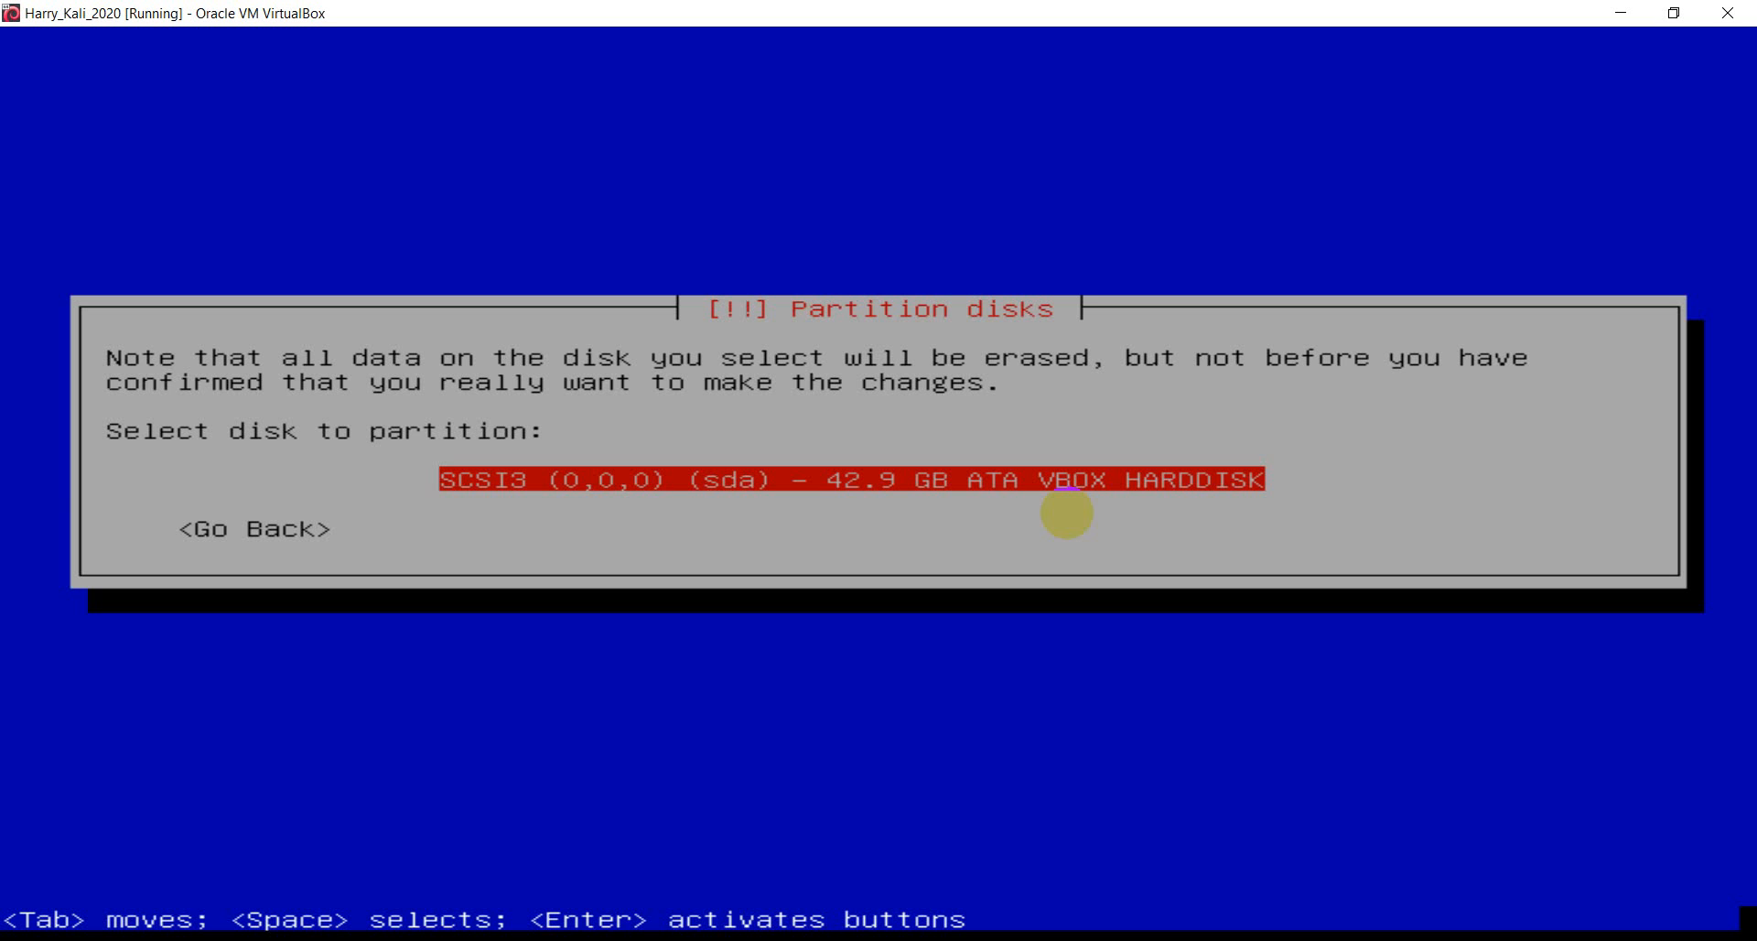
# - Select the 42.9 GB VBOX HARDDISK and browse the offered partitioning schemes
pyautogui.press('Return')
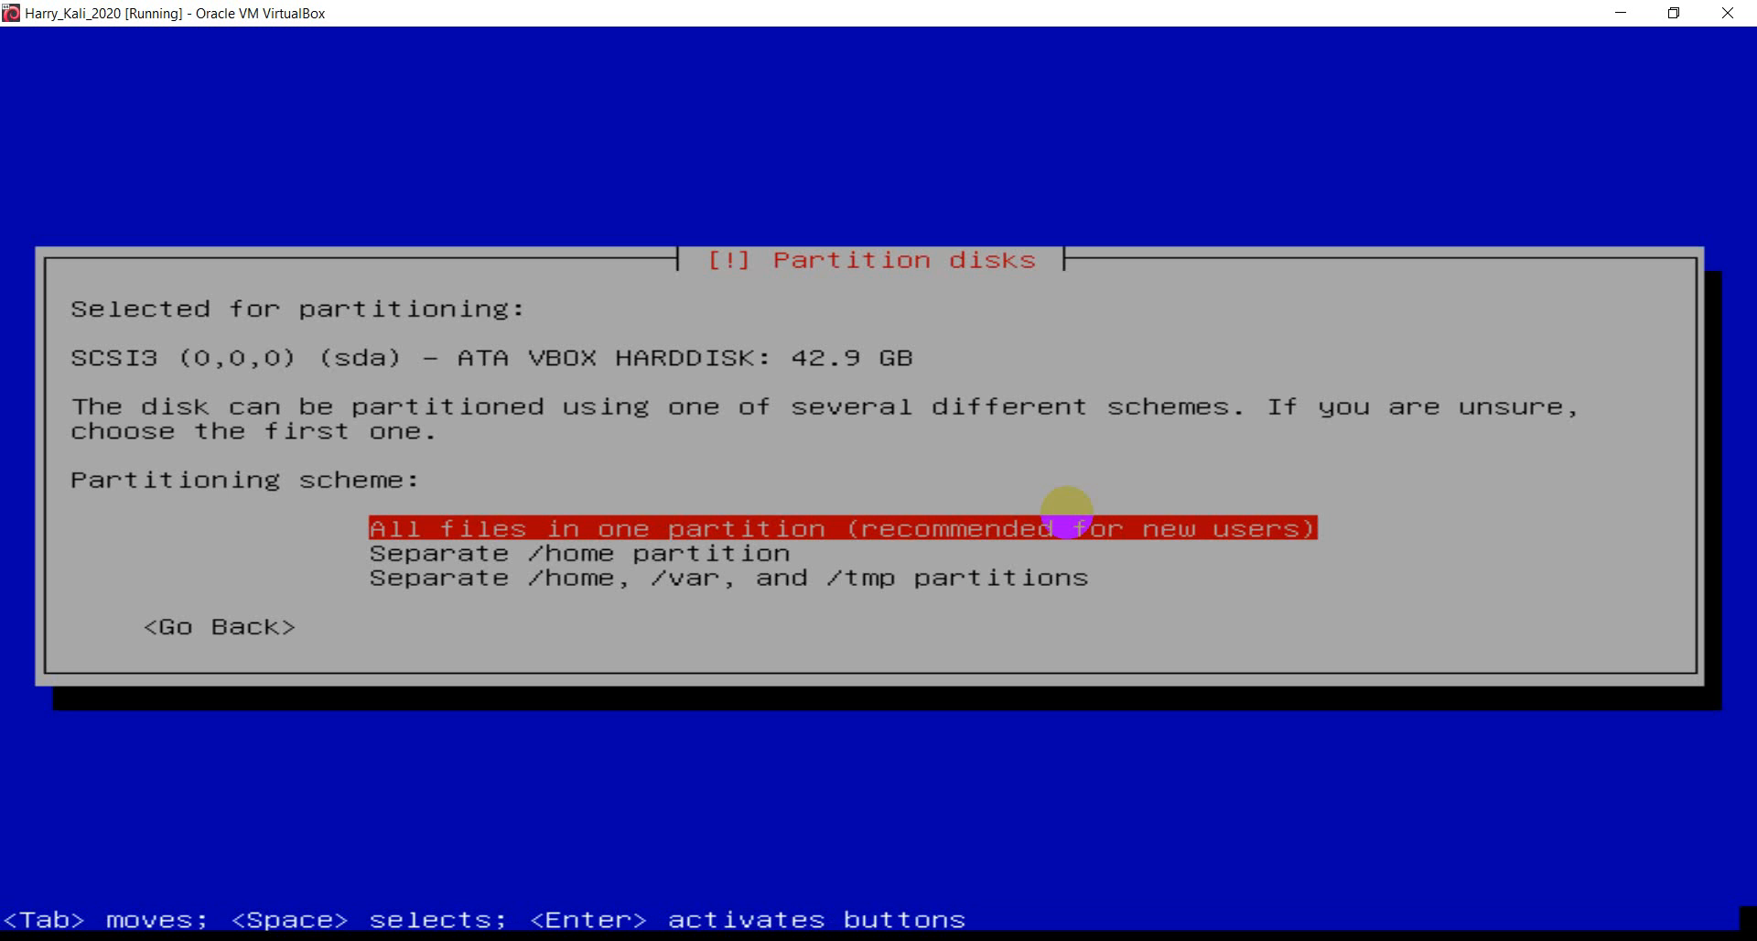
pyautogui.press('Down')
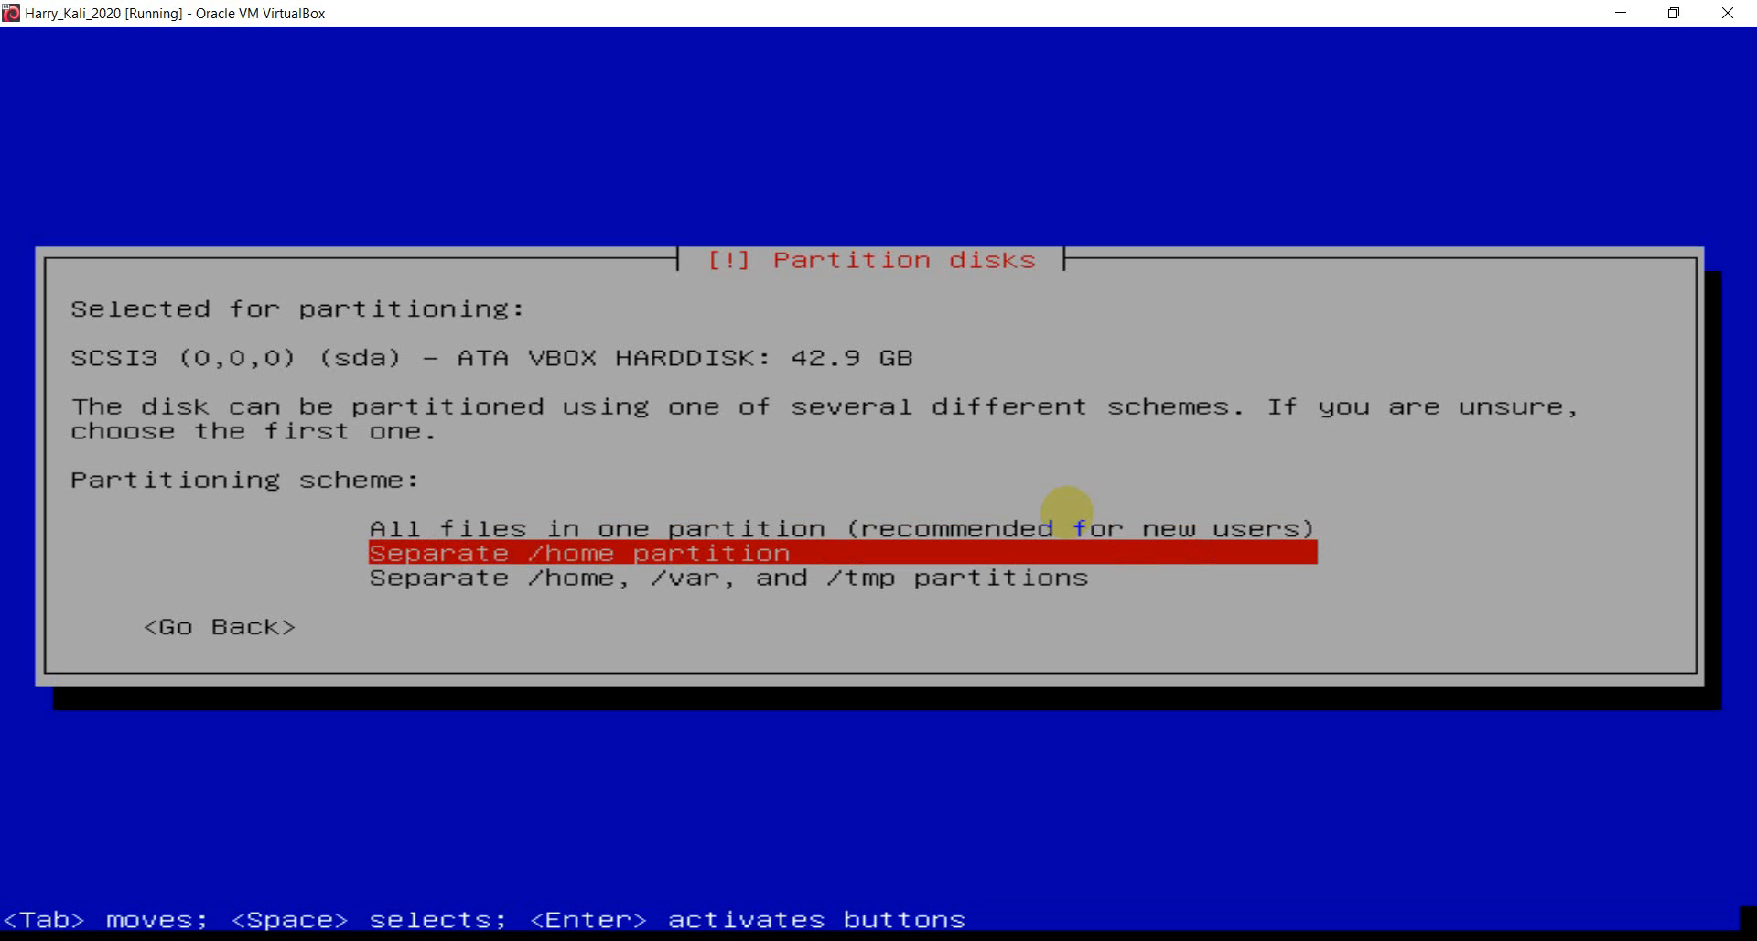
pyautogui.press('Down')
pyautogui.press('Up')
pyautogui.press('Up')
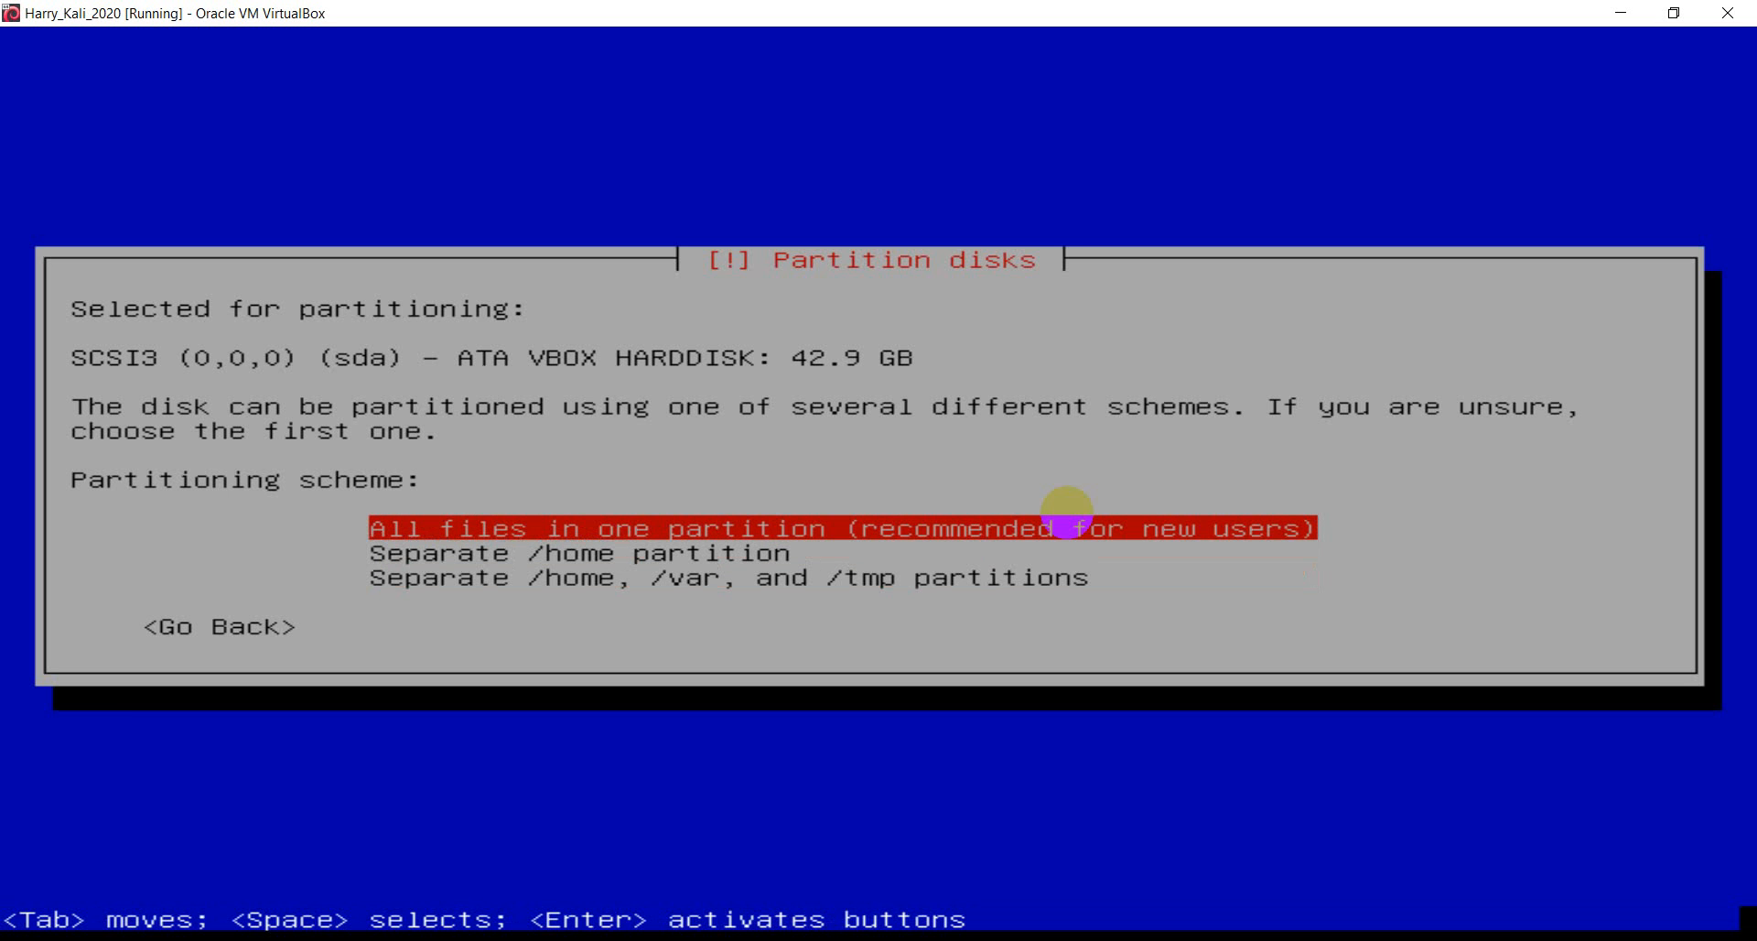
# - Settle on 'All files in one partition' and switch over to the Chrome tutorial
pyautogui.press('Tab')
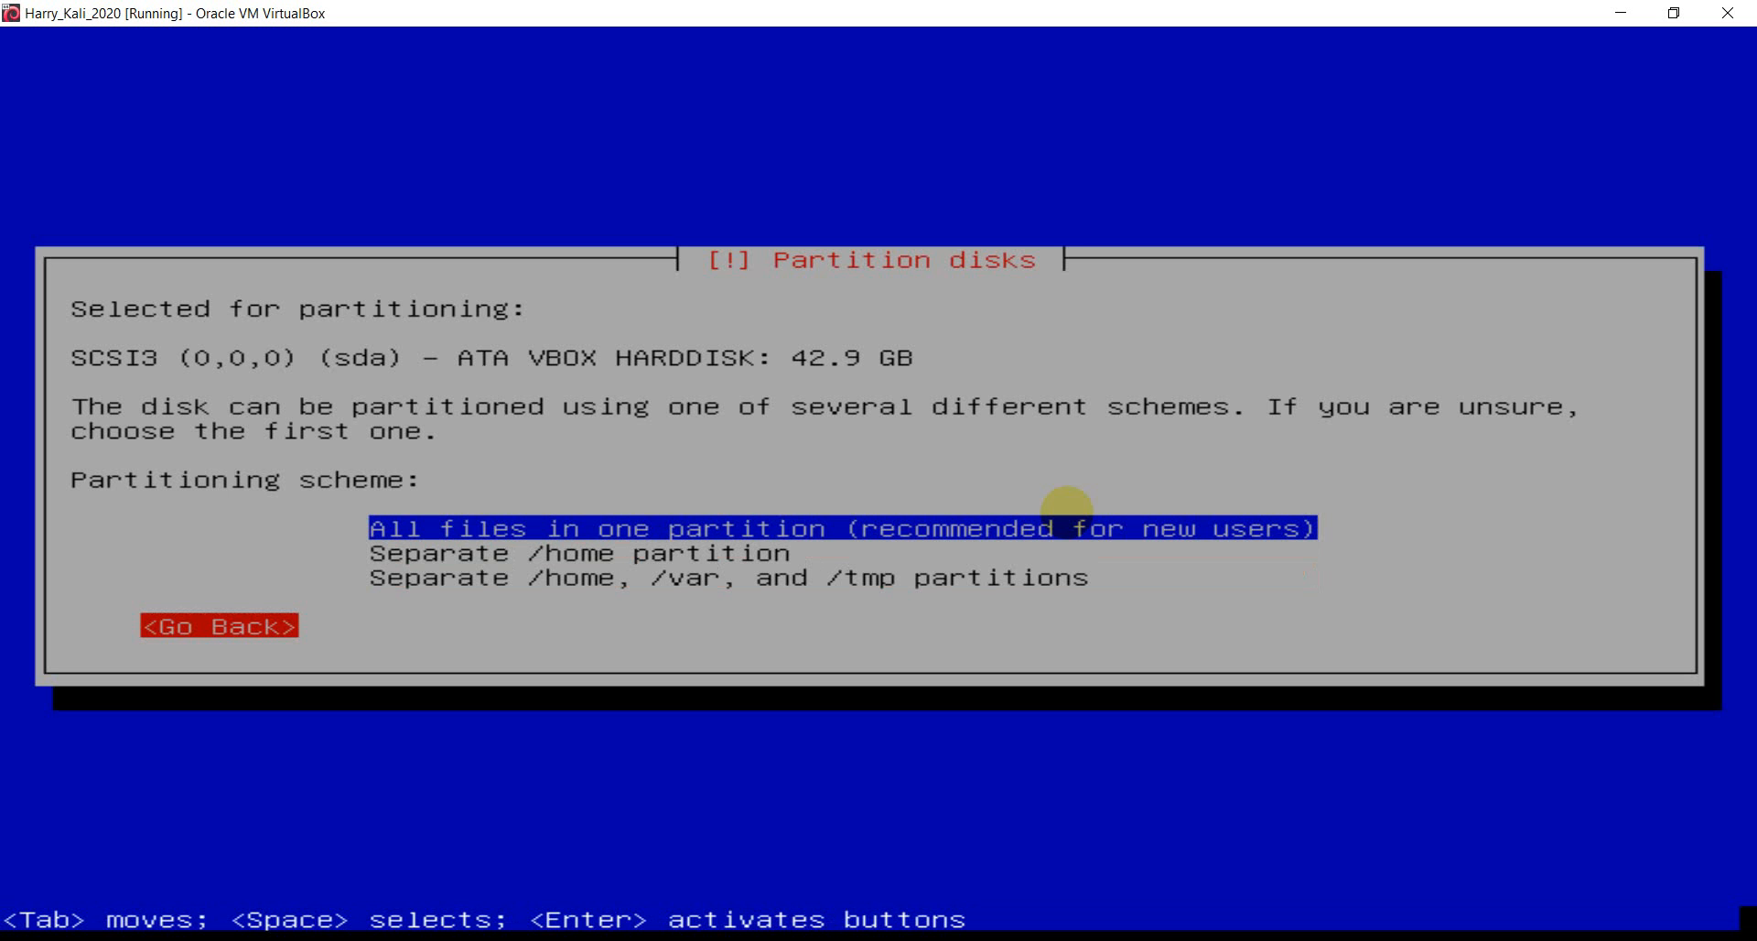
pyautogui.press('Tab')
pyautogui.press('Tab')
pyautogui.press('Tab')
pyautogui.press('Tab')
pyautogui.press('Tab')
pyautogui.press('Down')
pyautogui.press('Down')
pyautogui.press('Up')
pyautogui.press('Up')
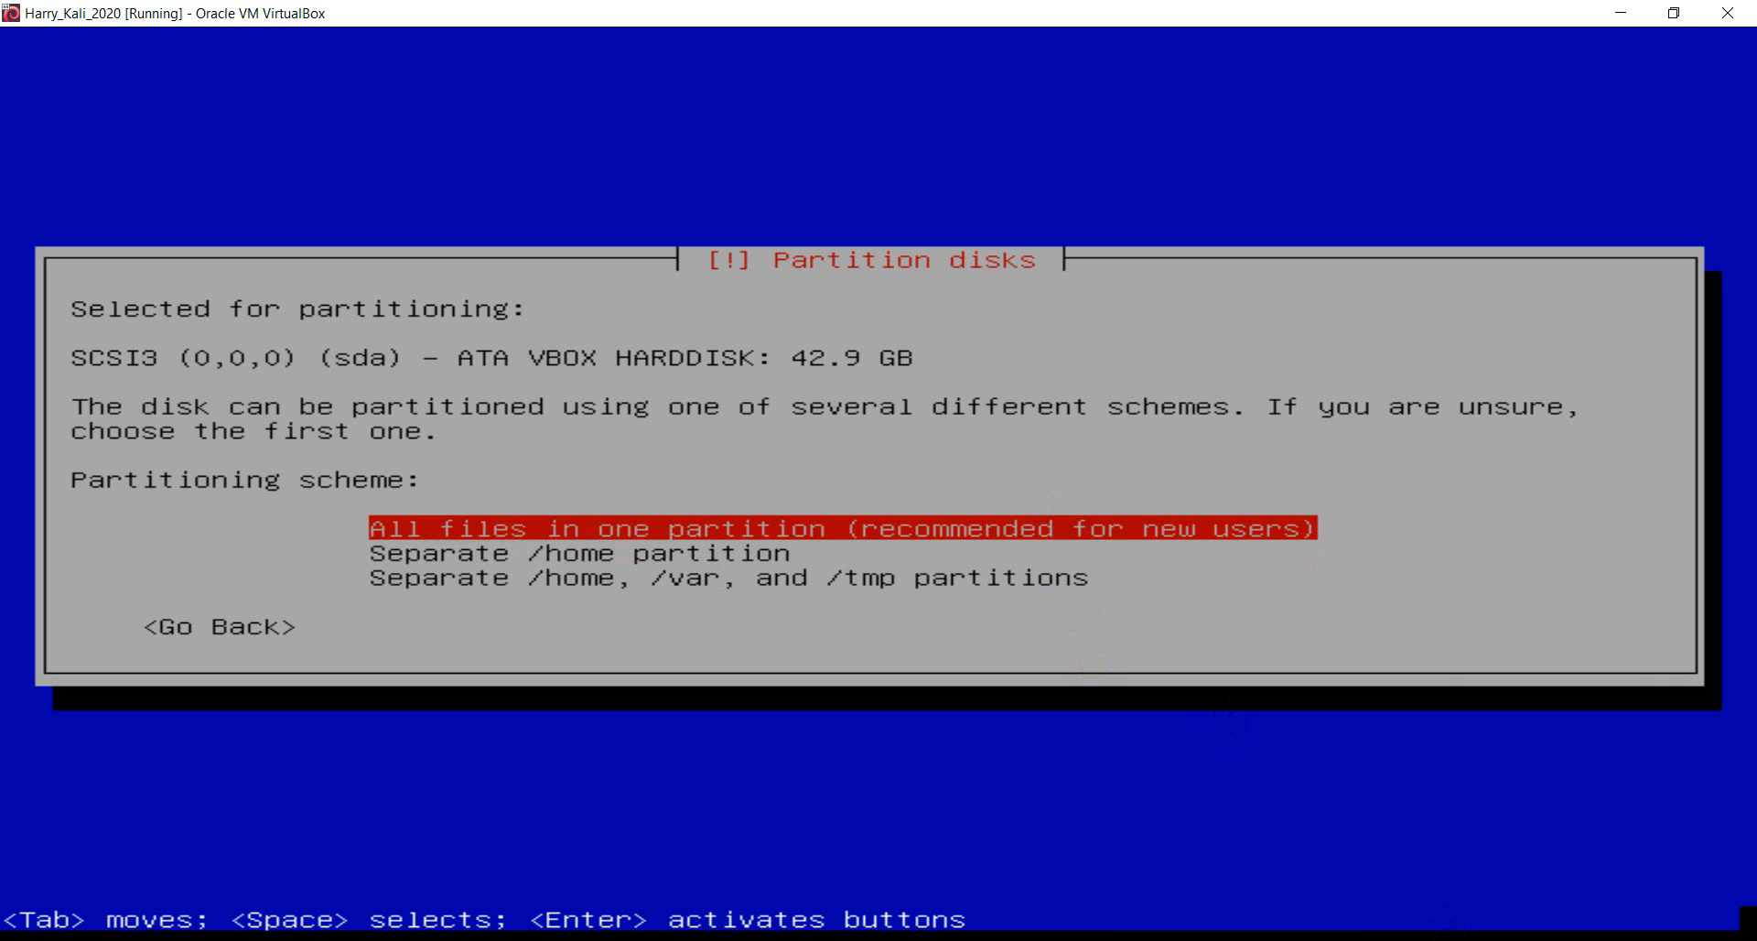
pyautogui.hotkey('alt', 'Tab')
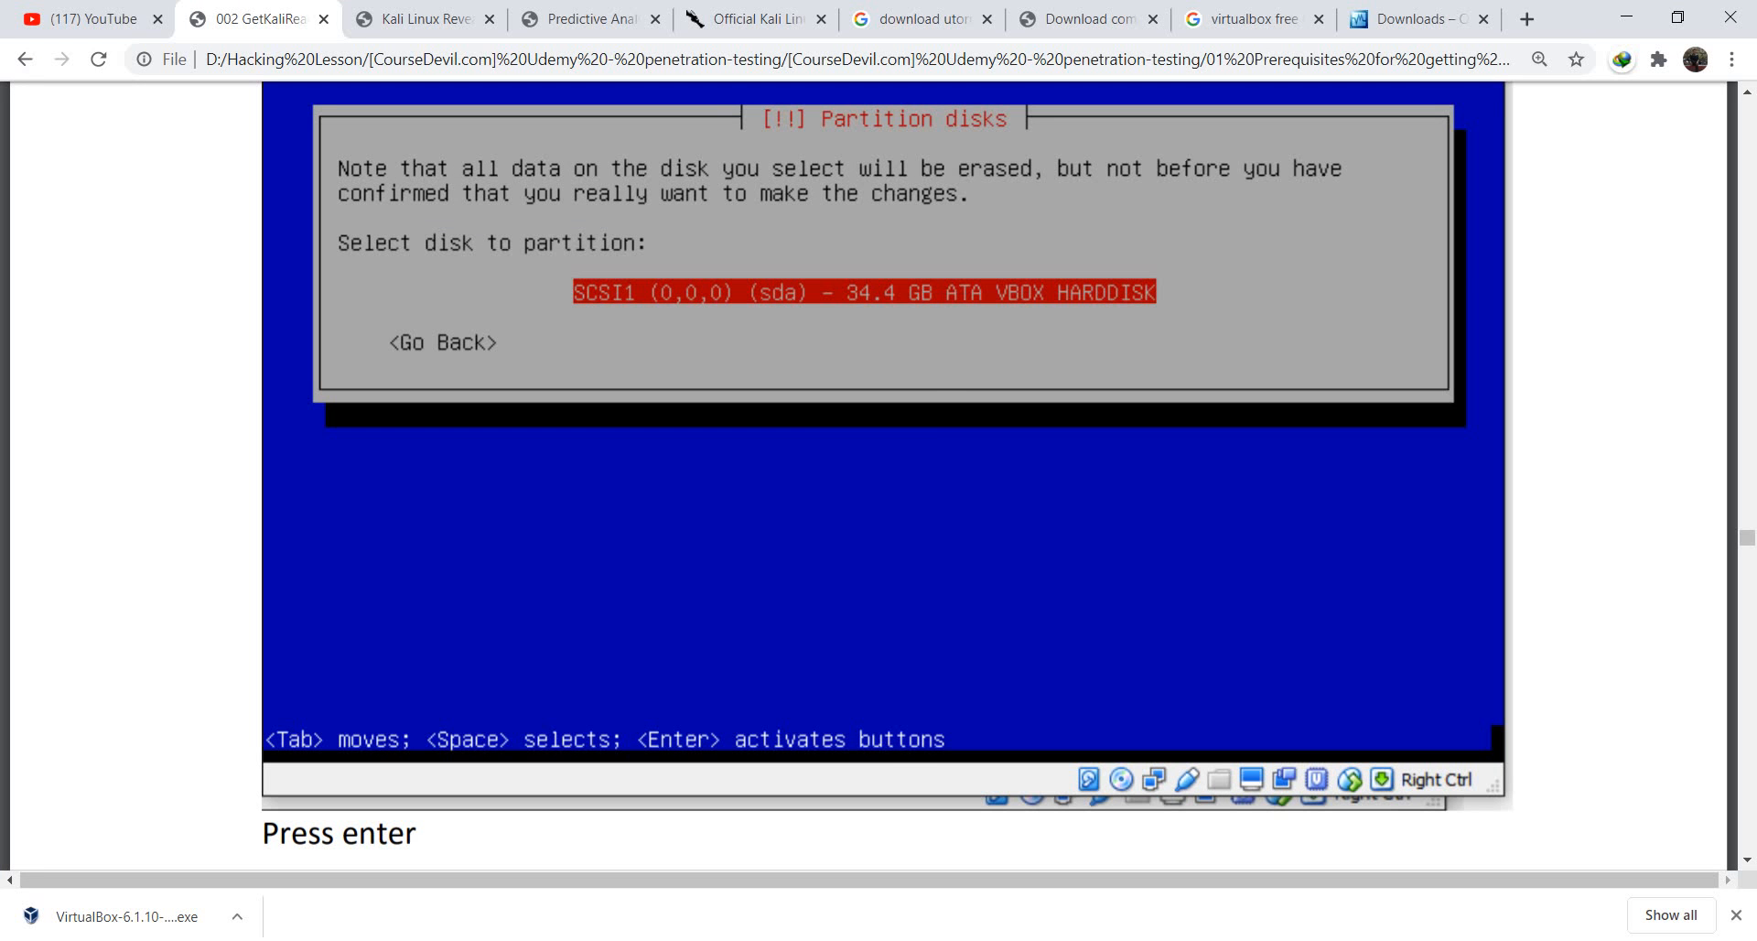
# - Read ahead in the GetKali guide to the write-changes step, then return to the Harry_Kali_2020 installer
pyautogui.scroll(-15, 930, 371)
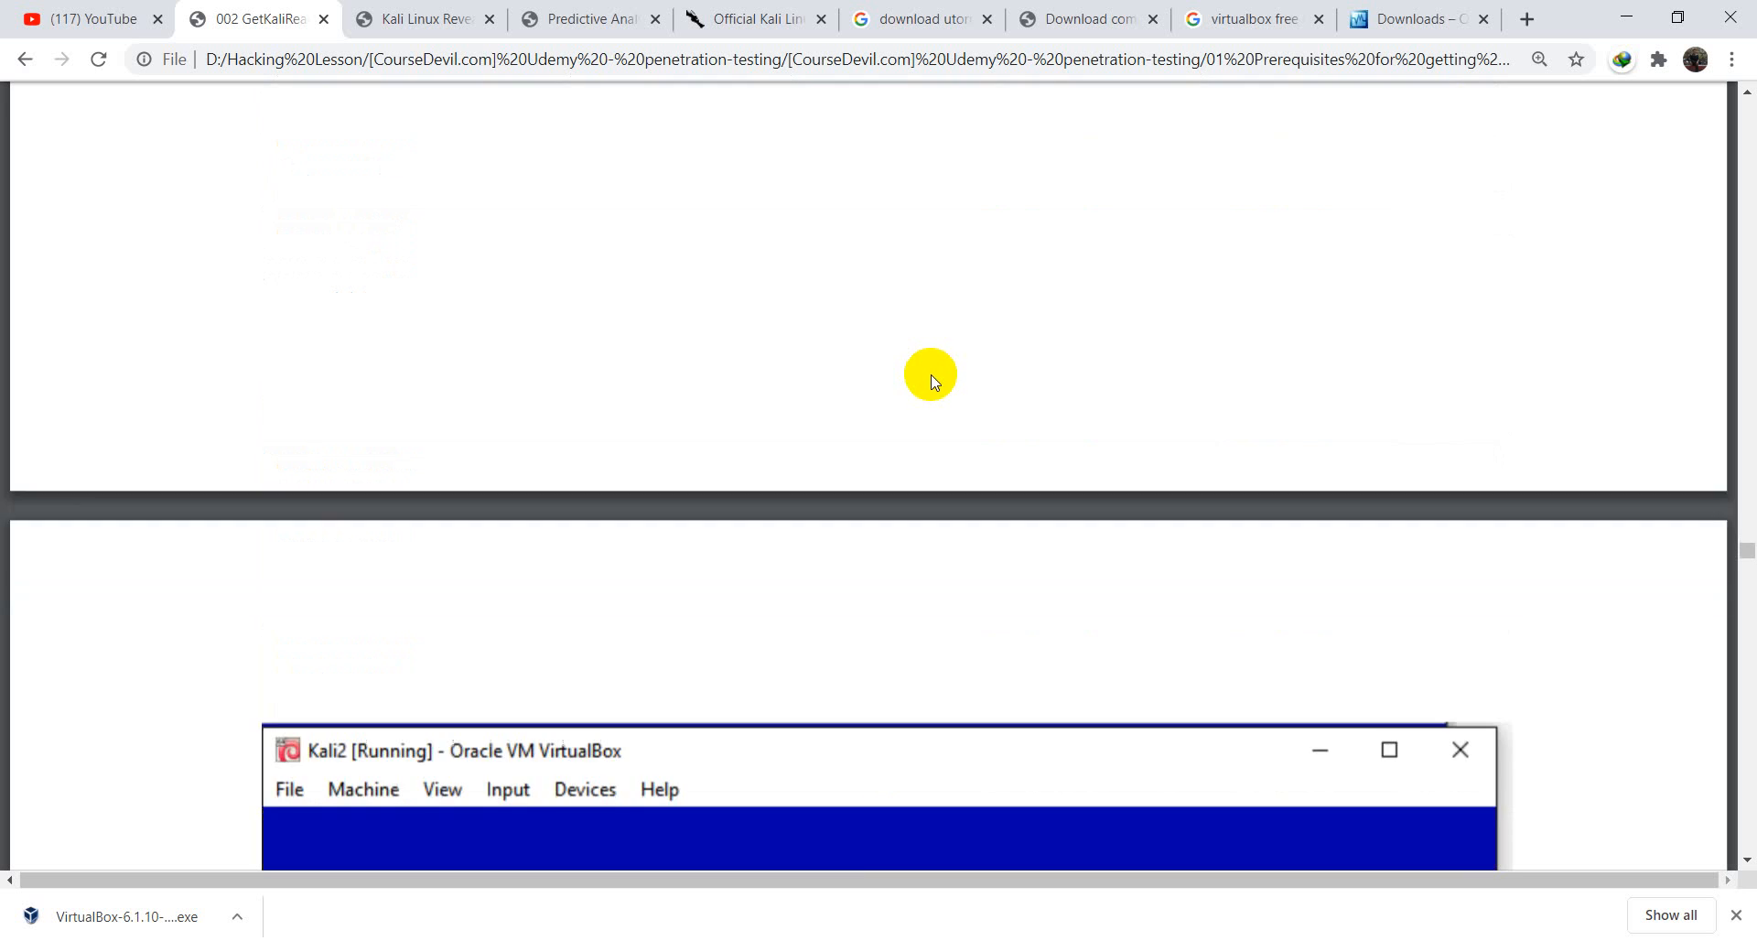
pyautogui.scroll(-9, 930, 373)
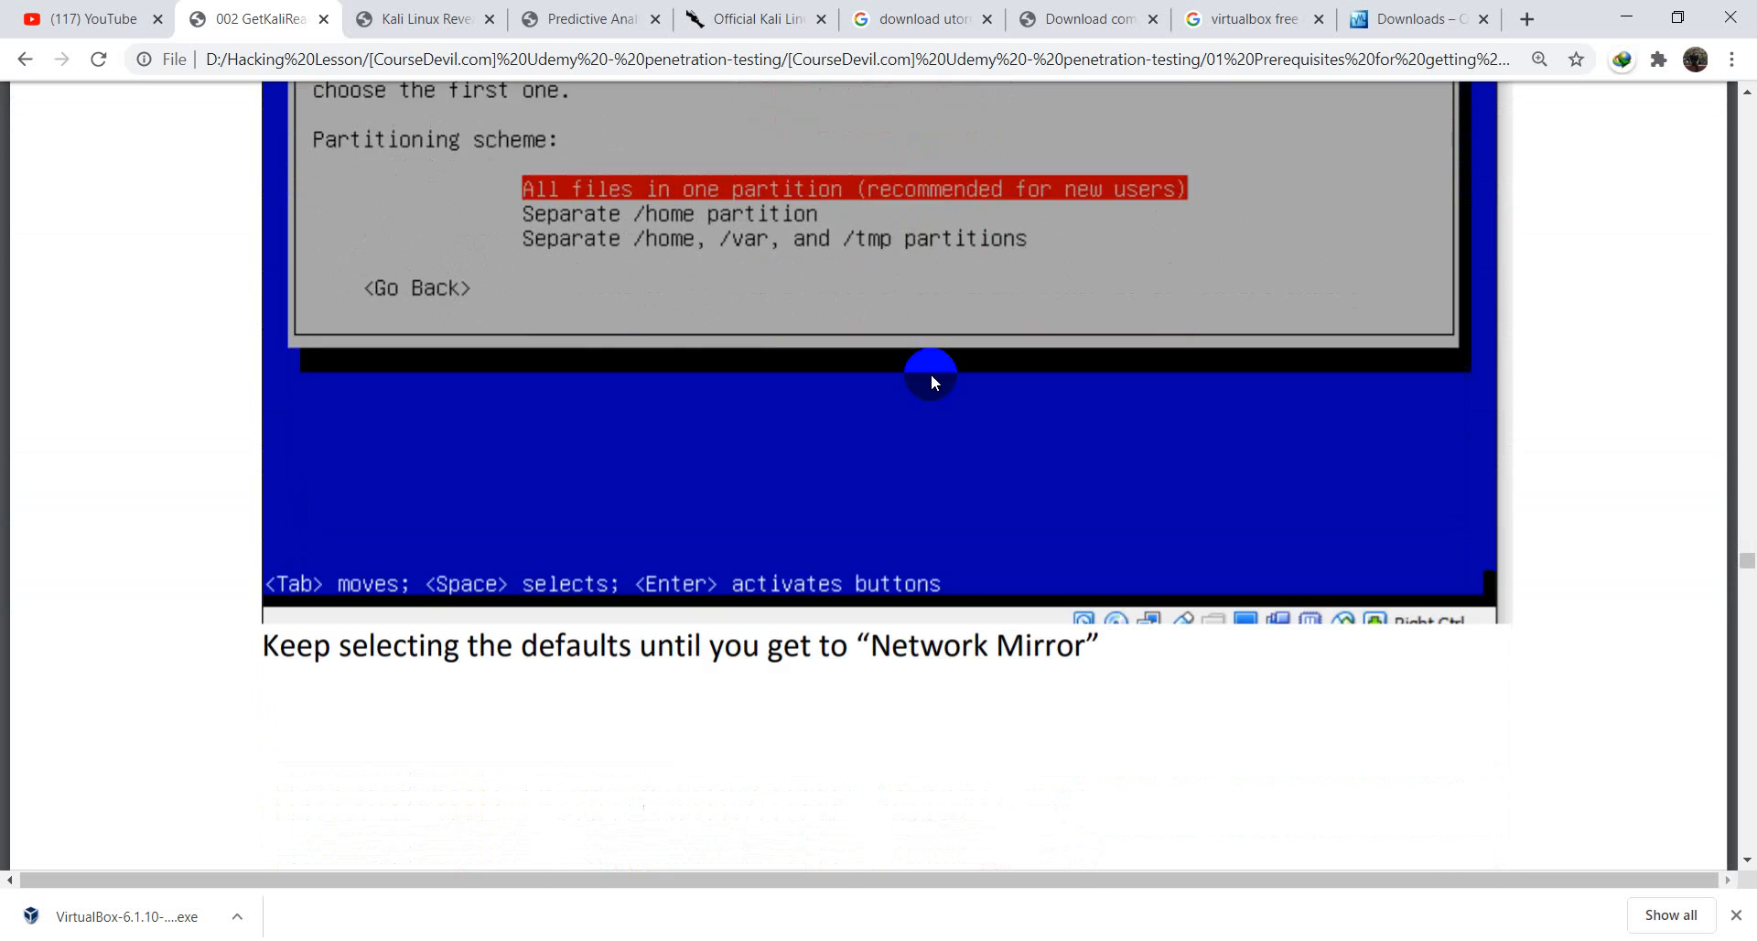
pyautogui.scroll(-8, 931, 373)
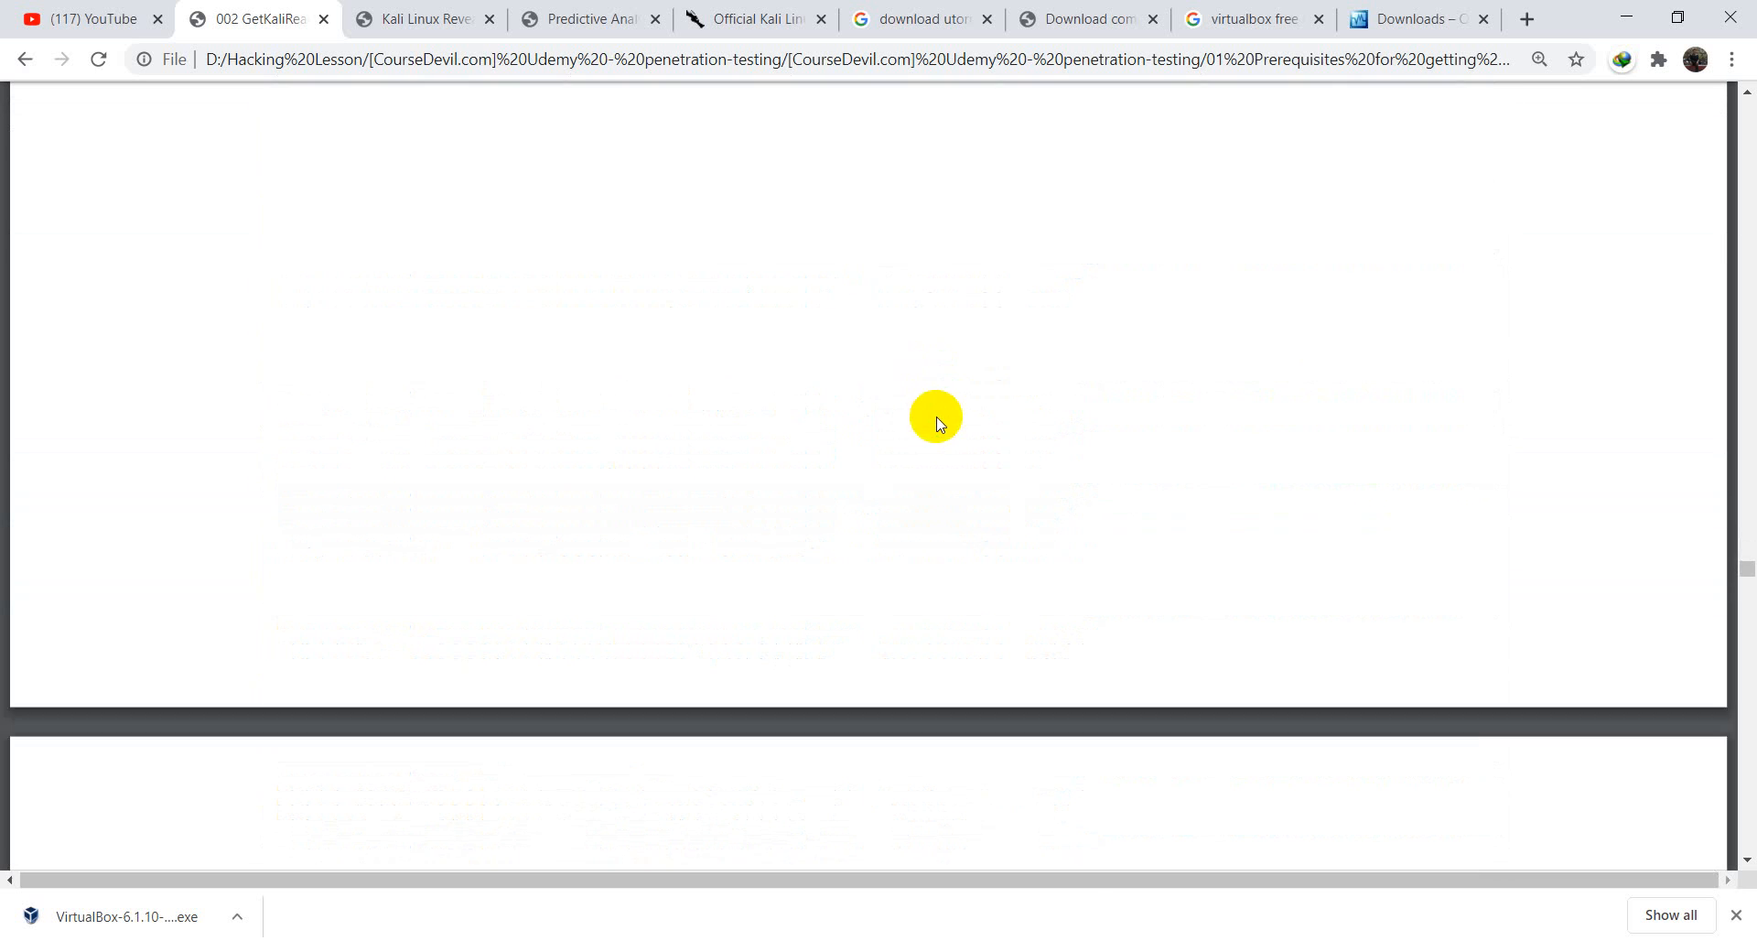
pyautogui.scroll(3, 940, 425)
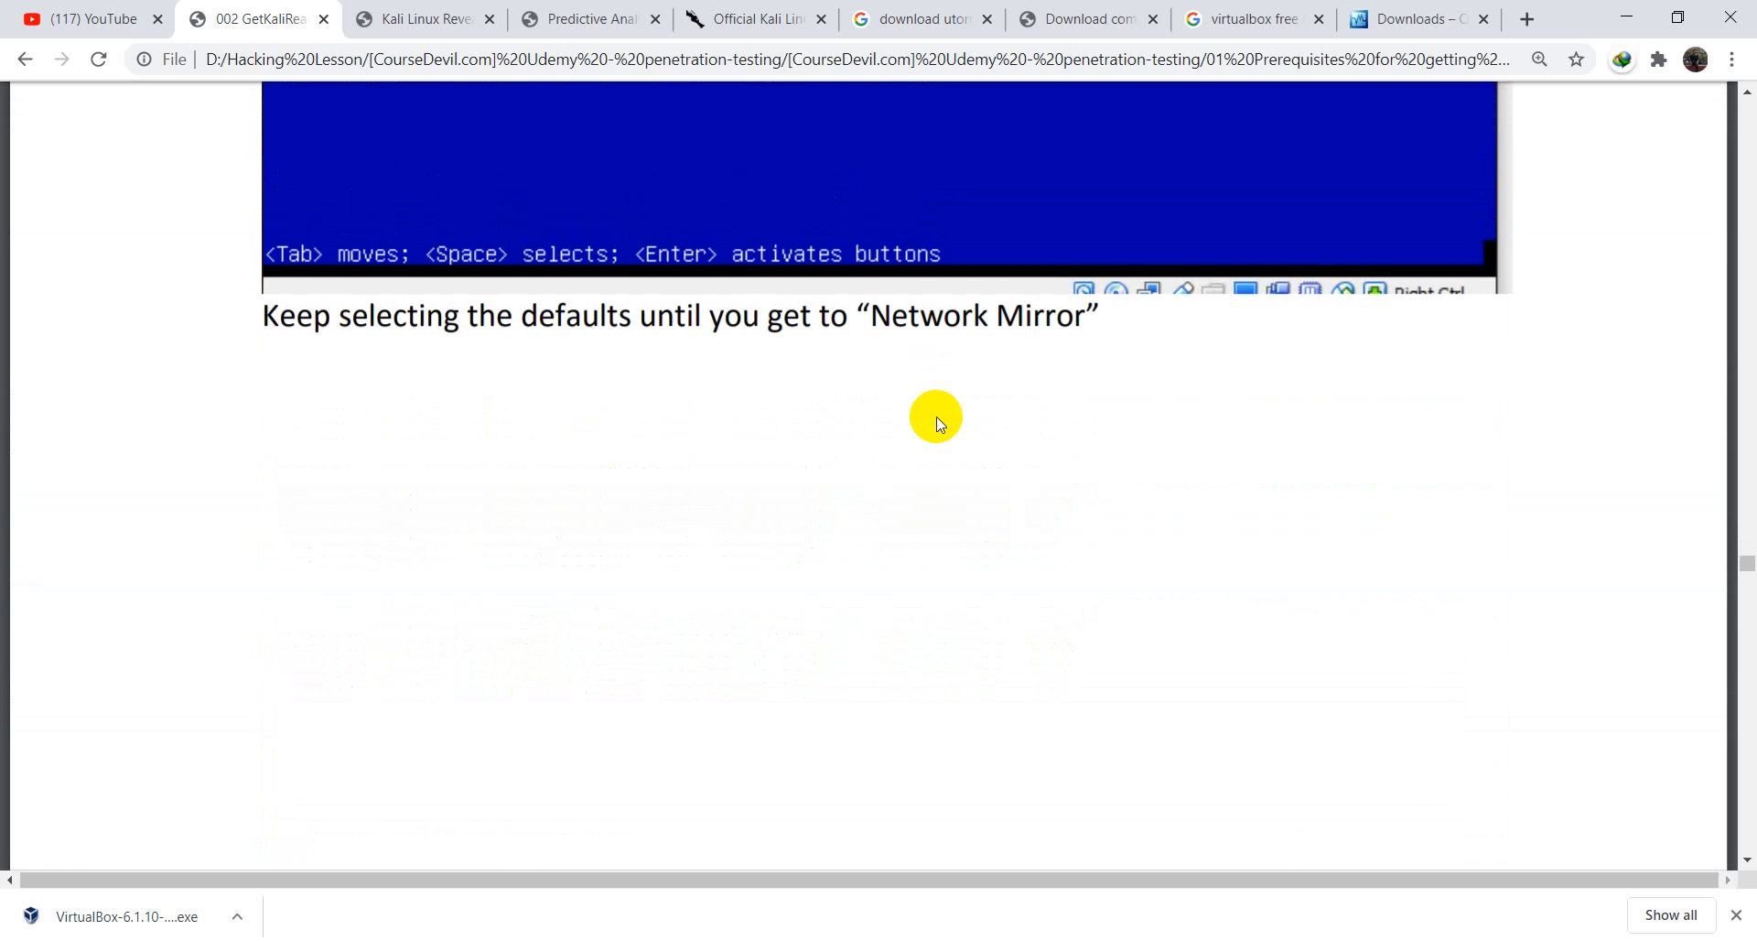
pyautogui.scroll(-10, 936, 420)
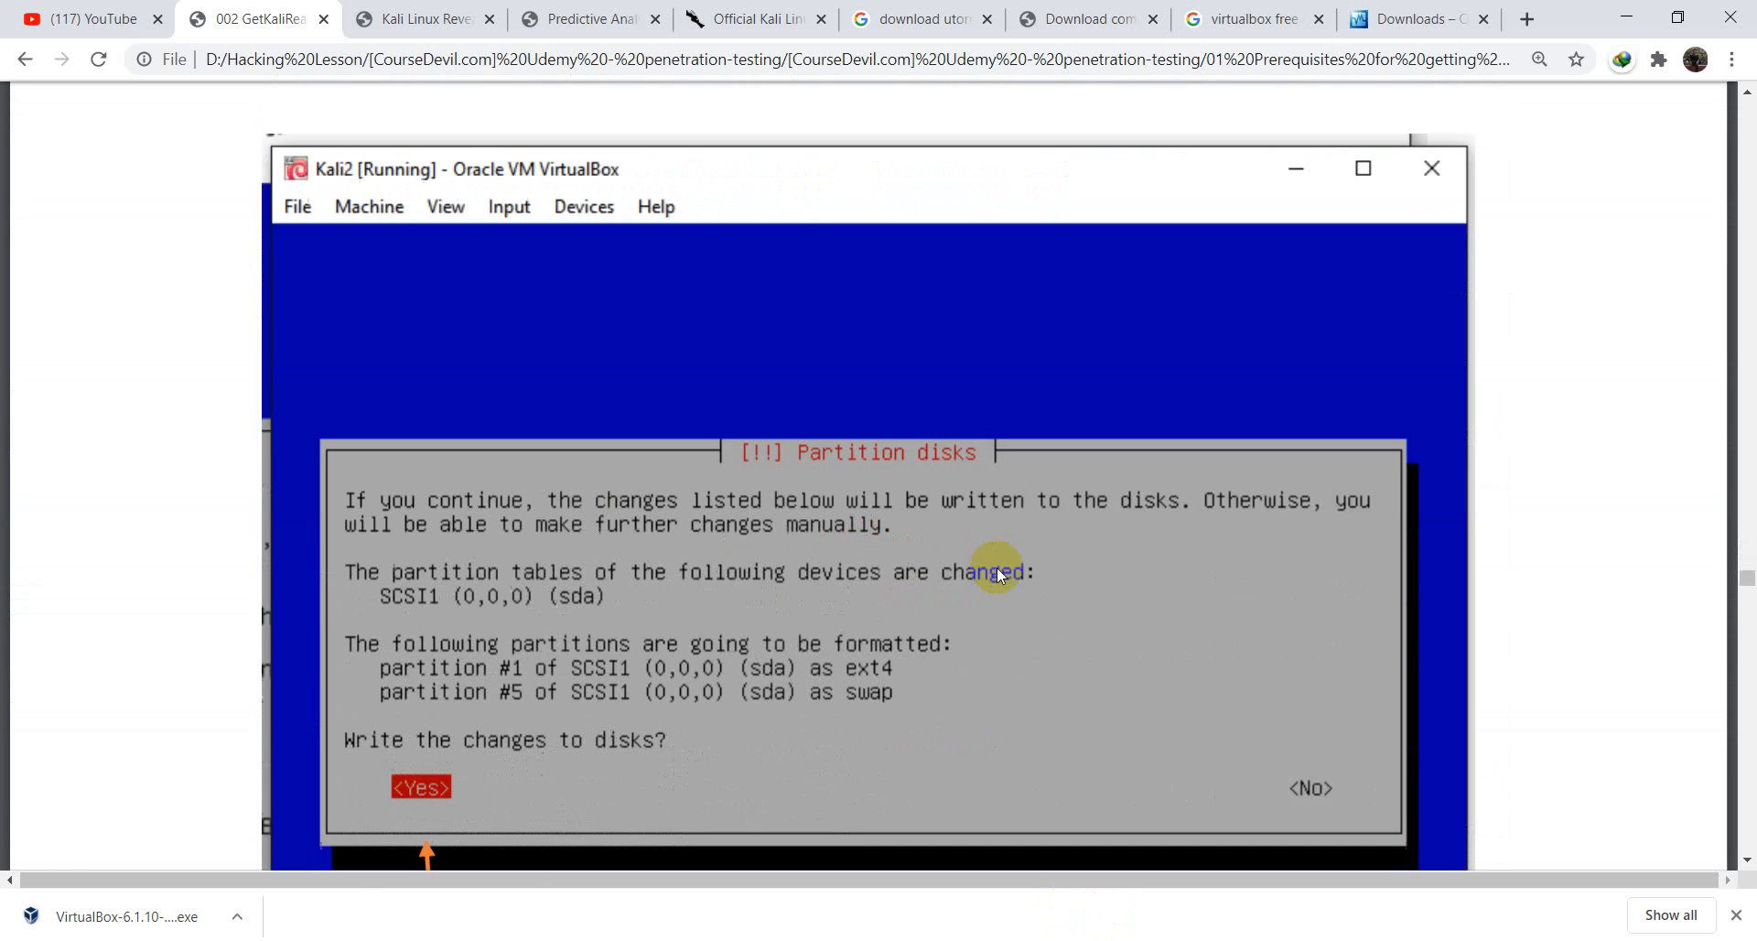
pyautogui.scroll(-3, 998, 604)
pyautogui.scroll(2, 998, 649)
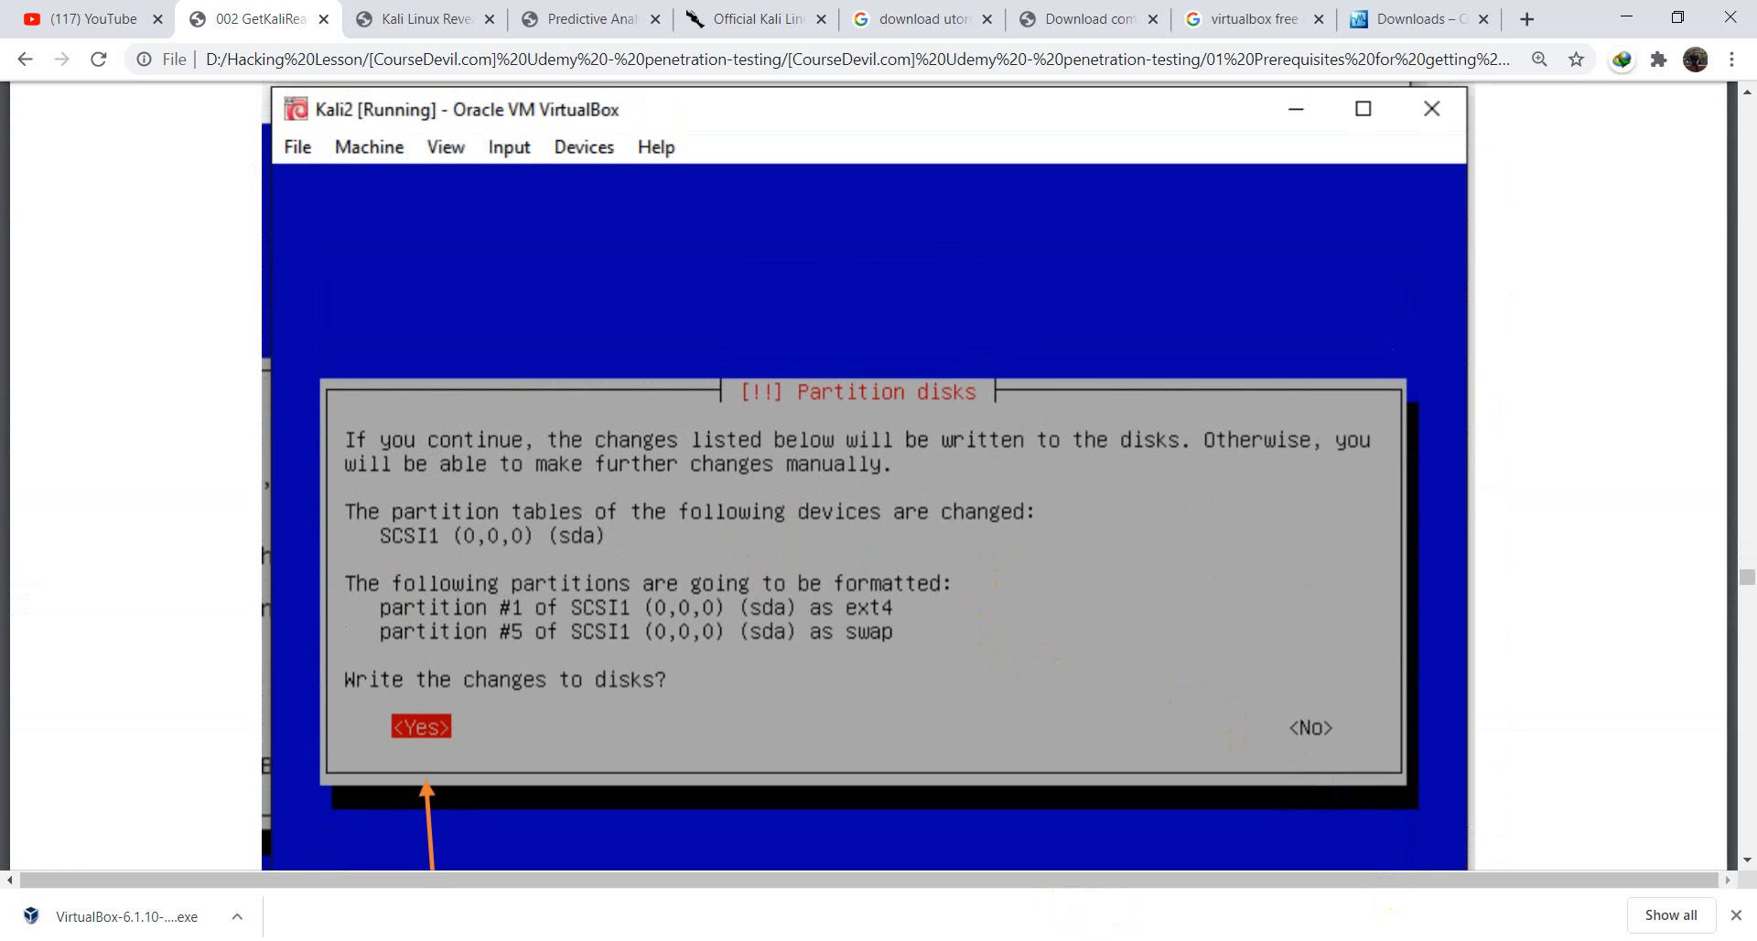
pyautogui.click(1214, 939)
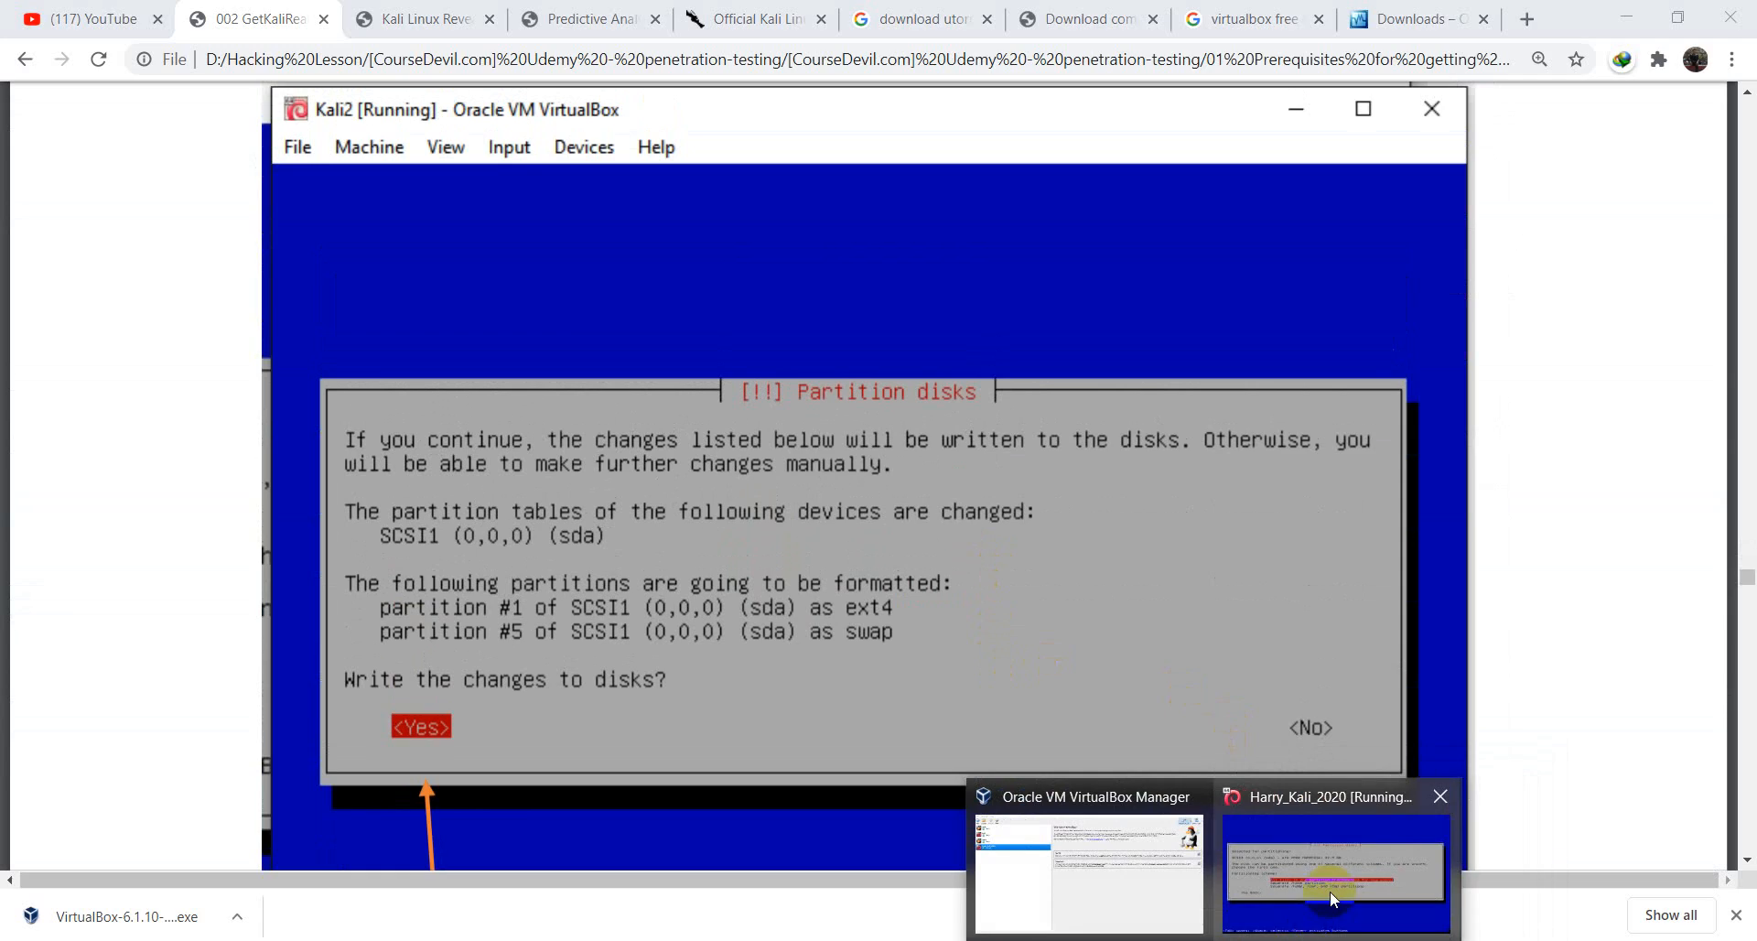
pyautogui.click(1332, 898)
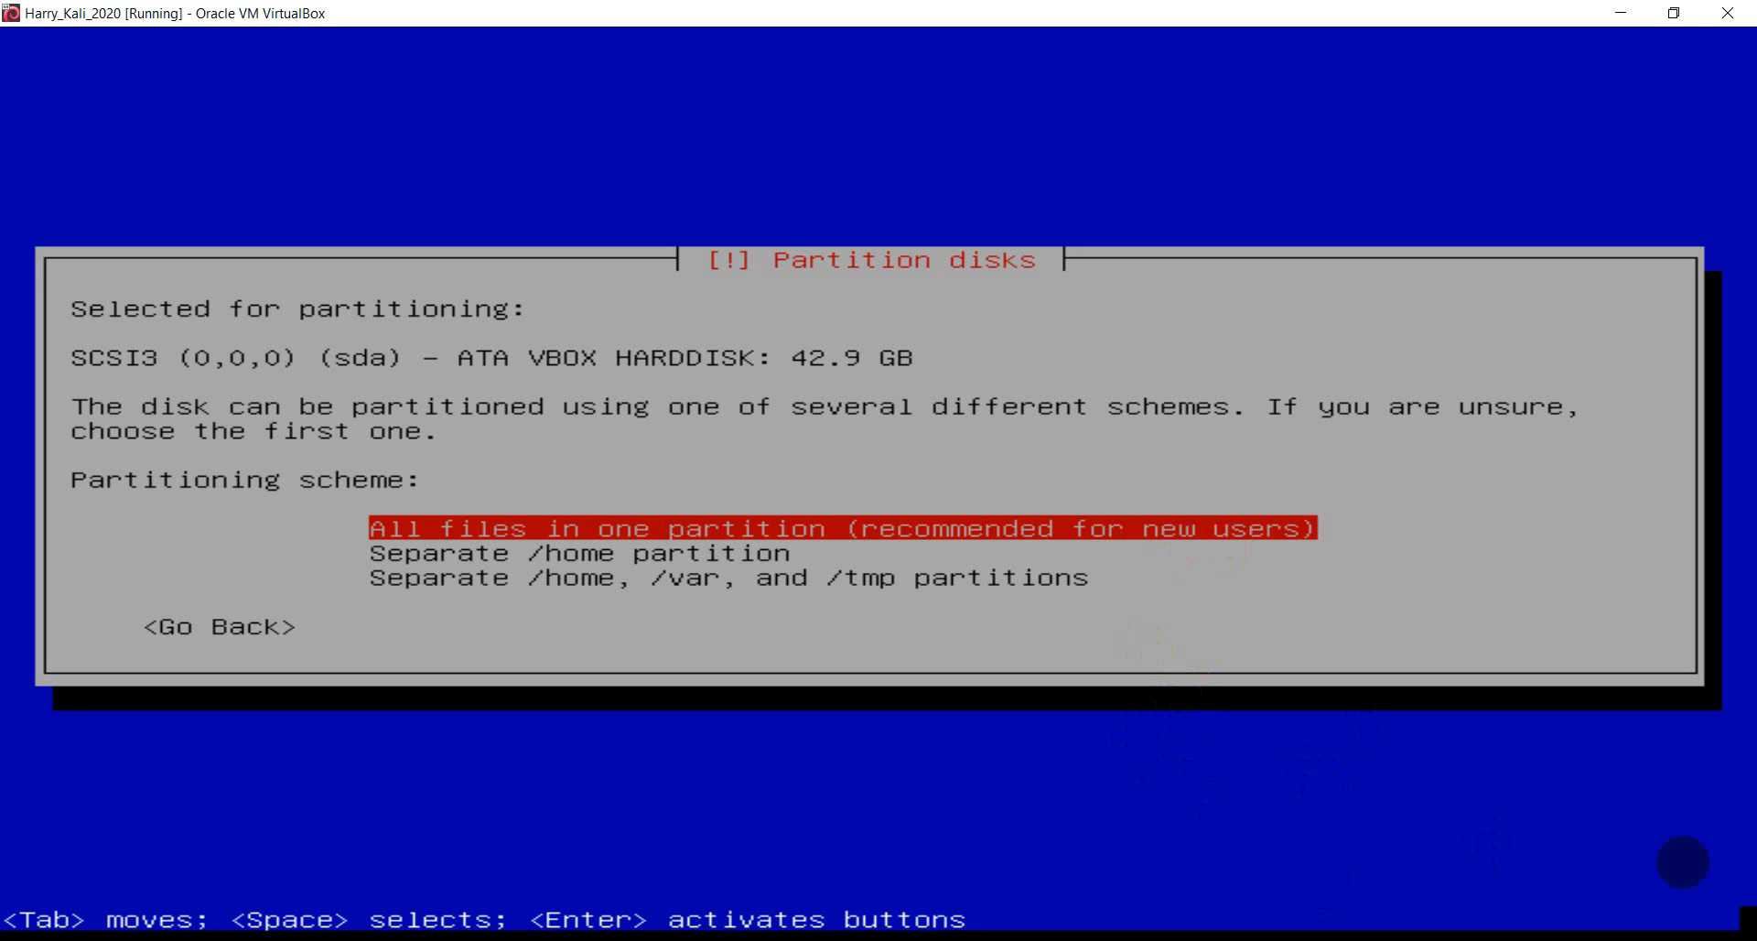
# - Accept 'All files in one partition', producing a 38.7 GB ext4 root and 4.3 GB swap
pyautogui.click(1523, 940)
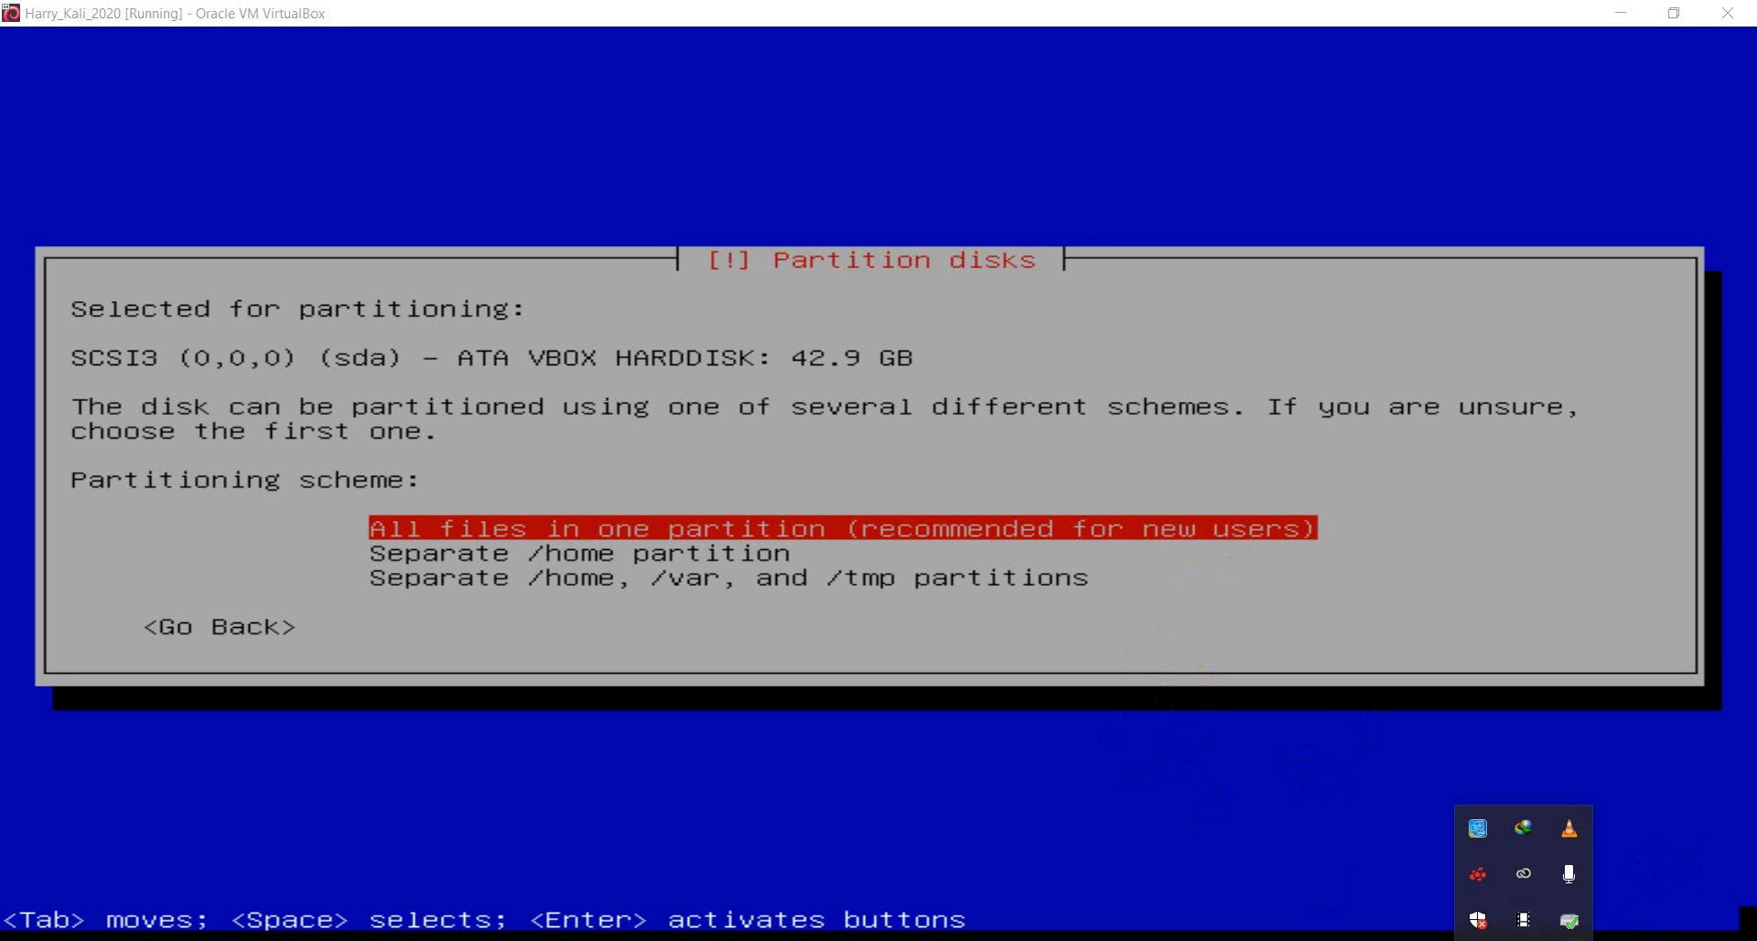
pyautogui.click(1523, 940)
pyautogui.click(1524, 939)
pyautogui.click(1523, 940)
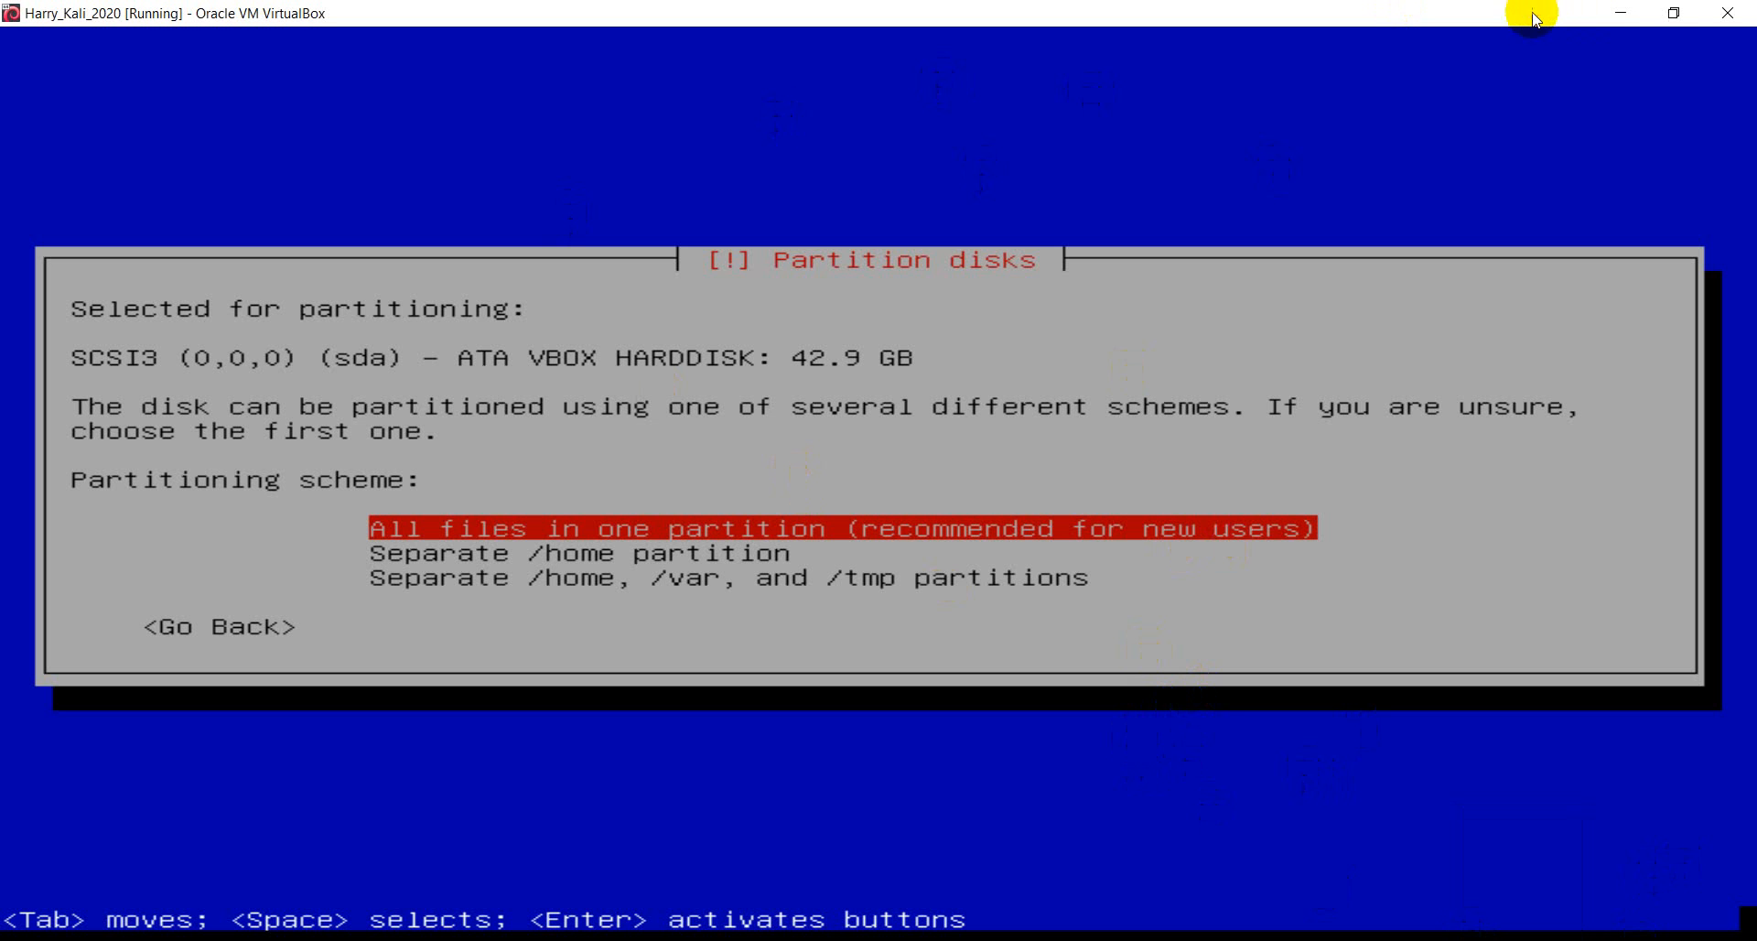
pyautogui.press('Return')
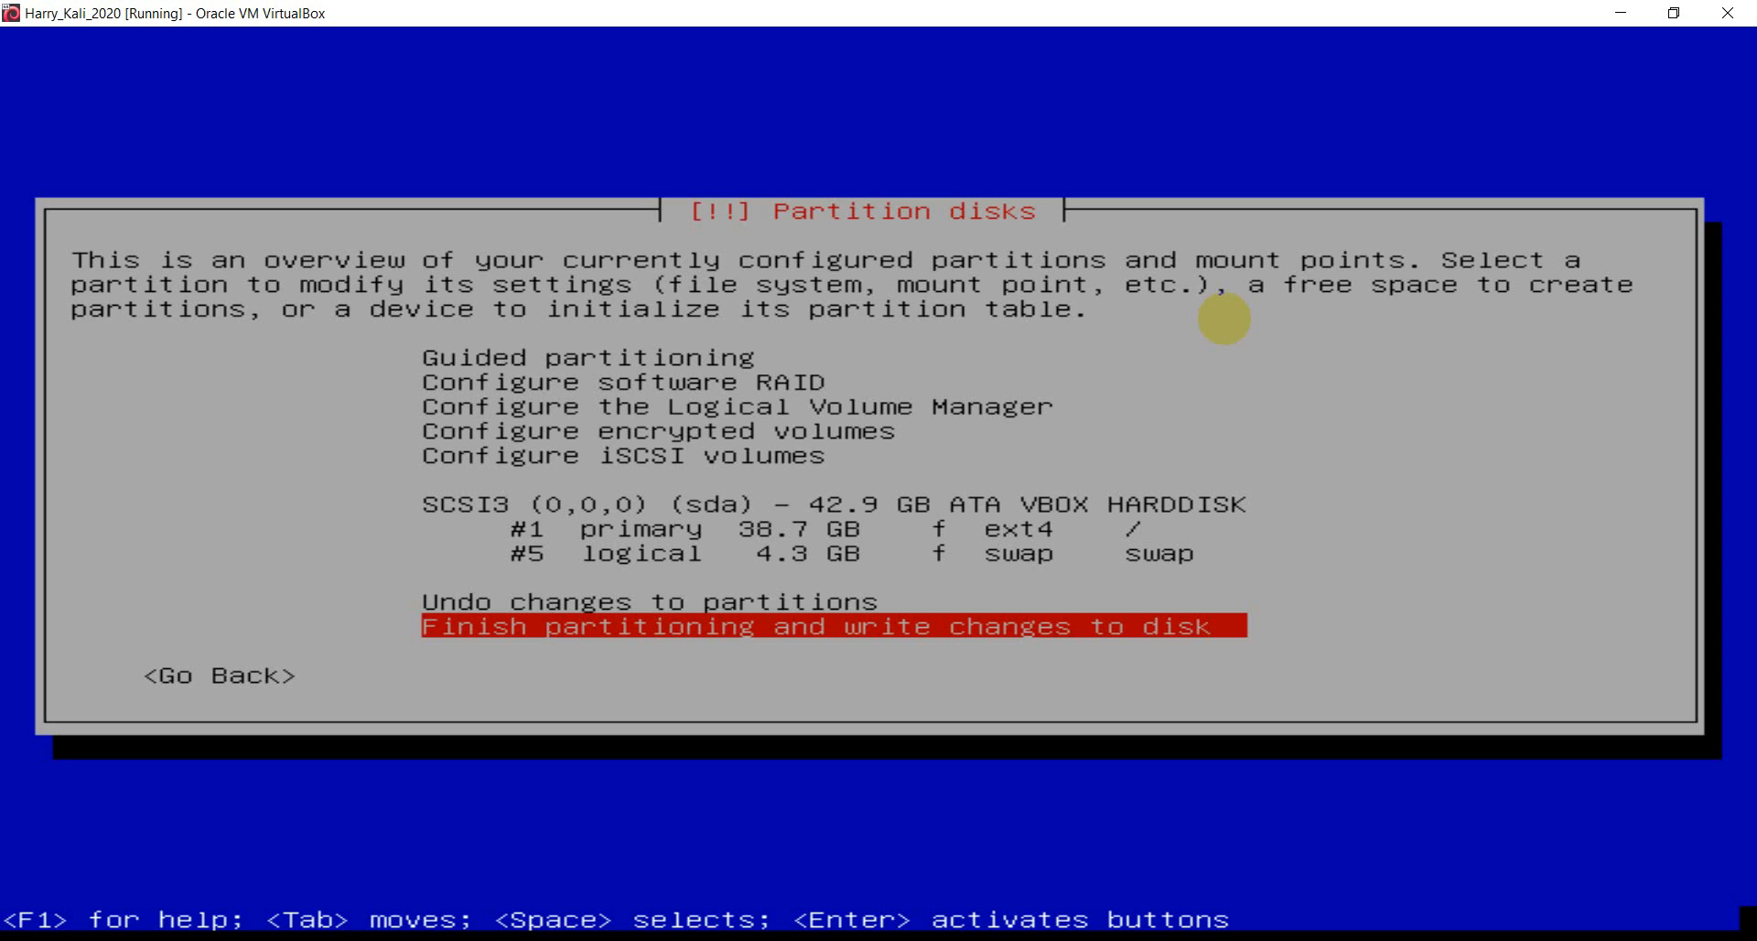
# - Finish partitioning and answer Yes to write the ext4 and swap partitions to disk
pyautogui.press('Return')
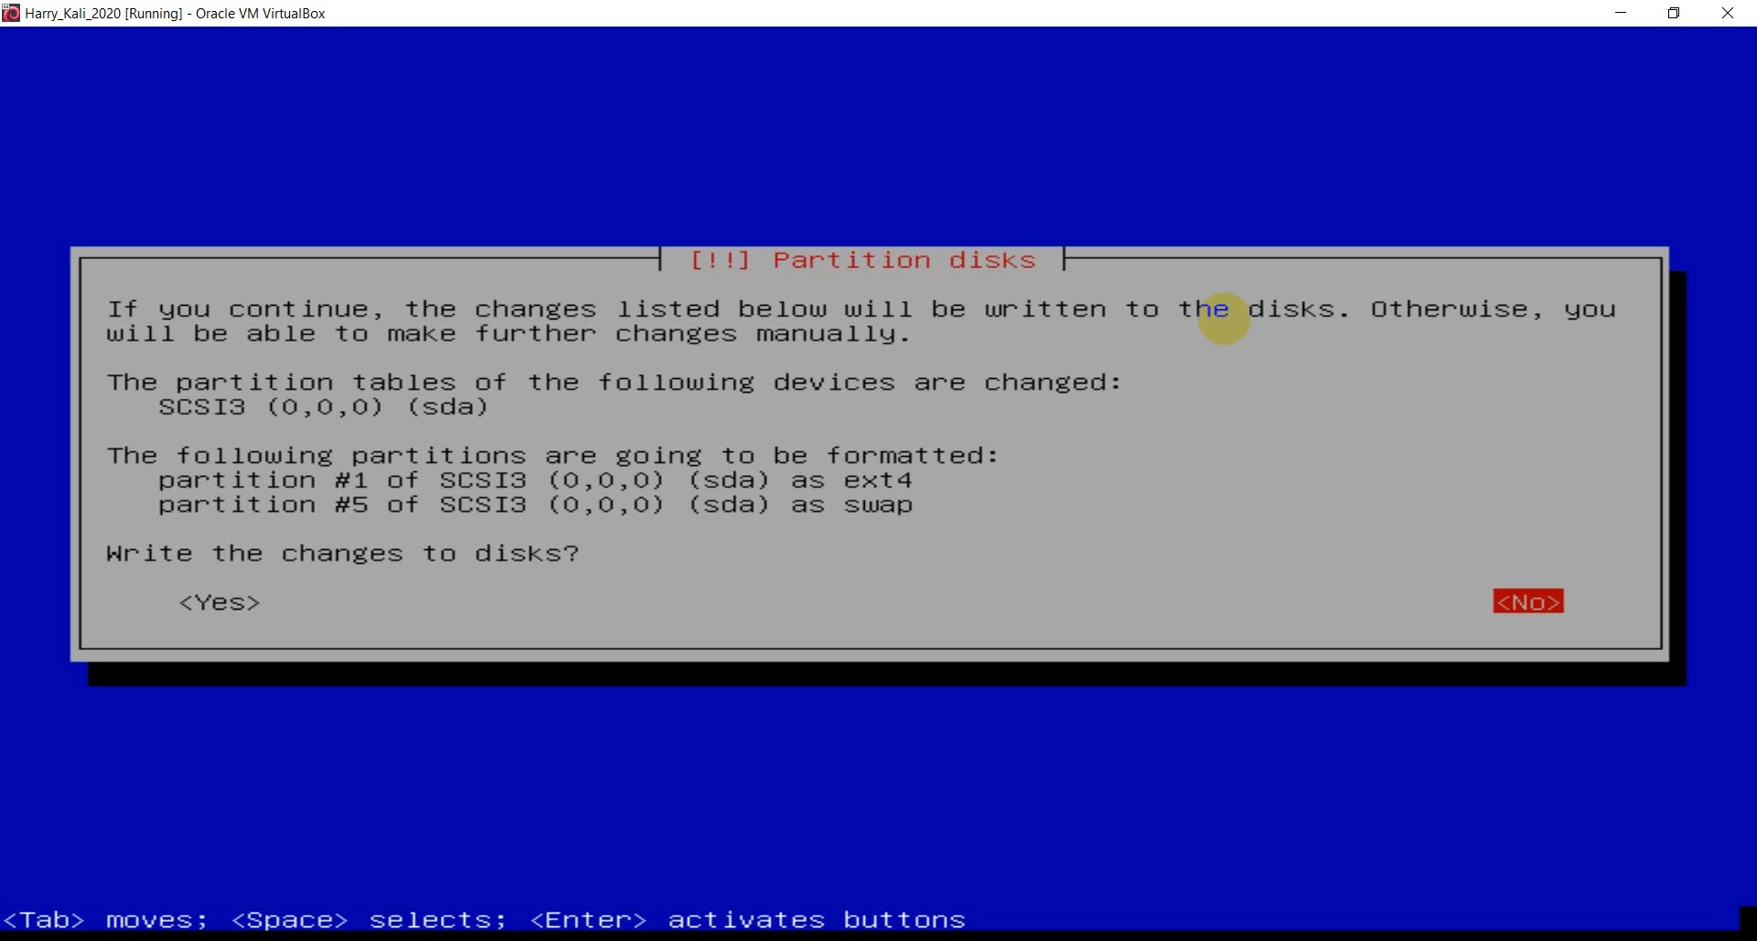
pyautogui.press('Tab')
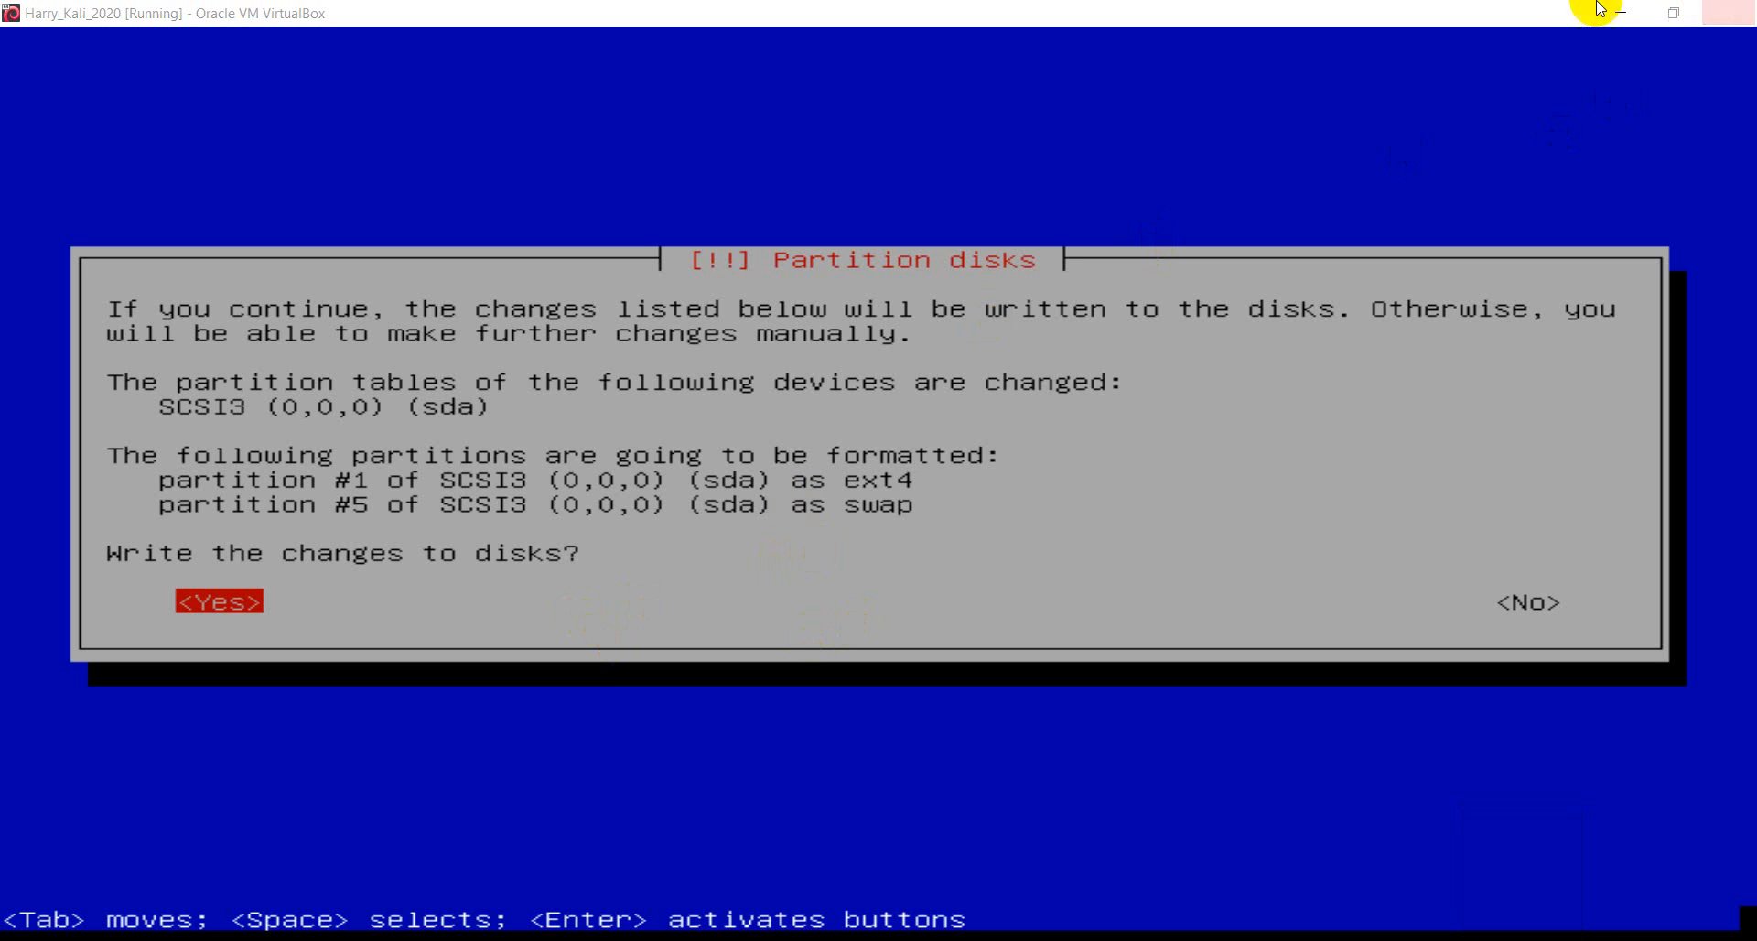
pyautogui.press('Tab')
pyautogui.press('Tab')
pyautogui.press('Tab')
pyautogui.press('Tab')
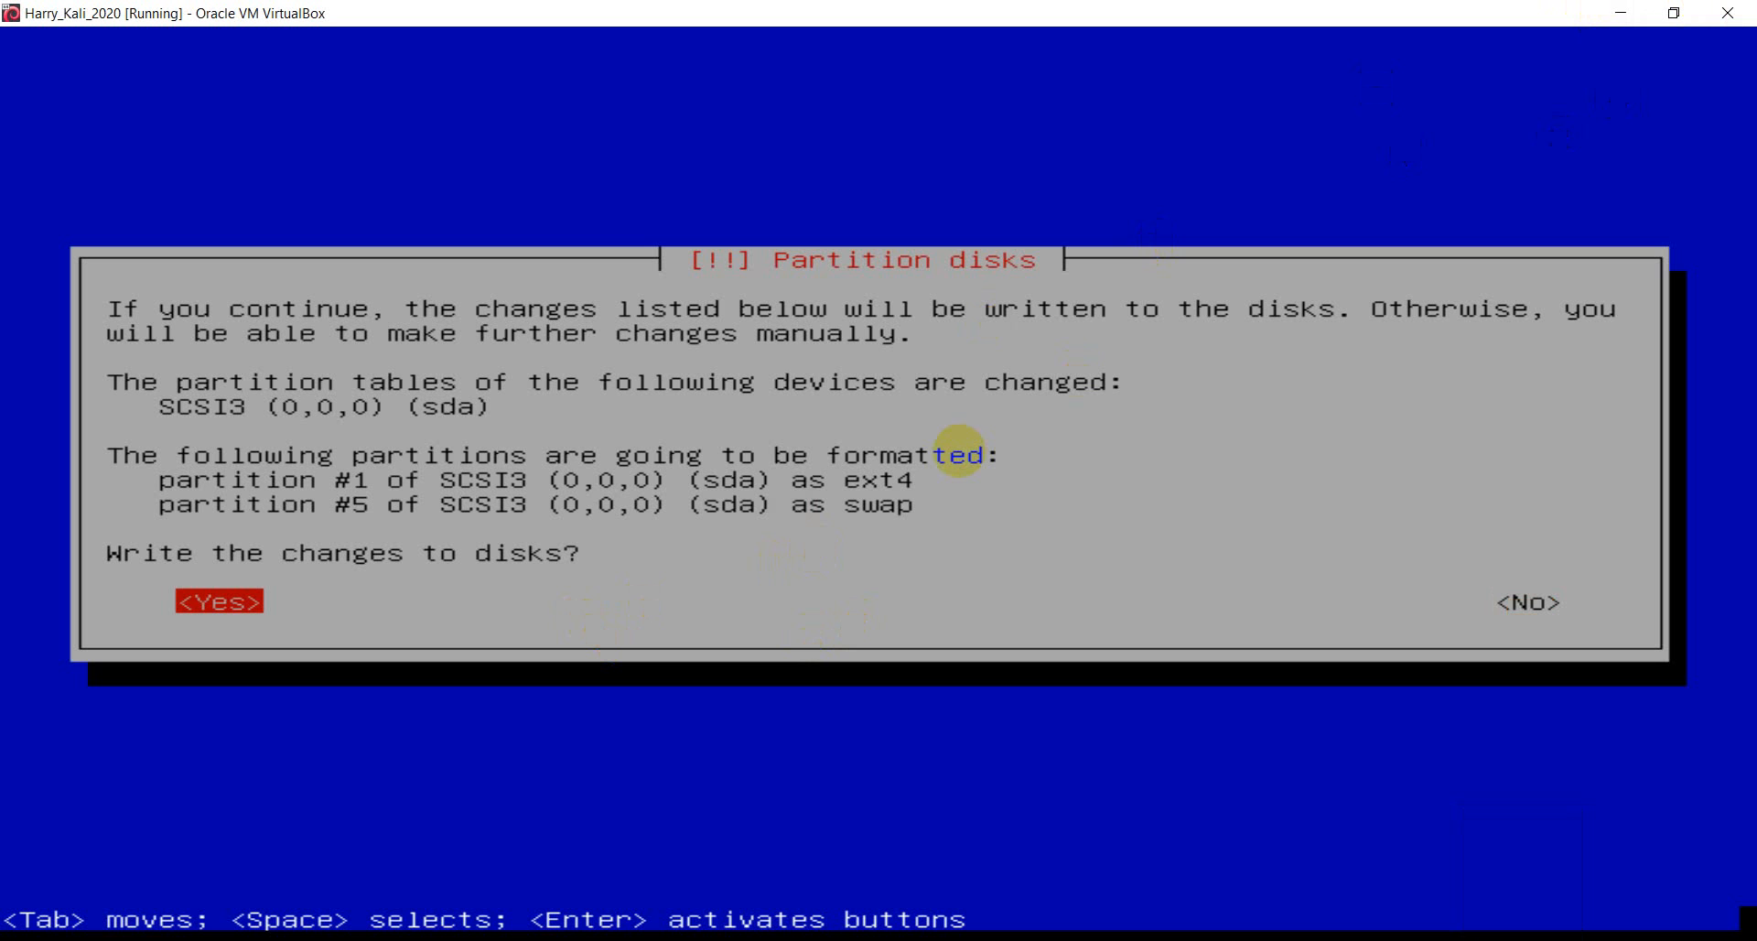
pyautogui.press('Tab')
pyautogui.press('Tab')
pyautogui.press('Return')
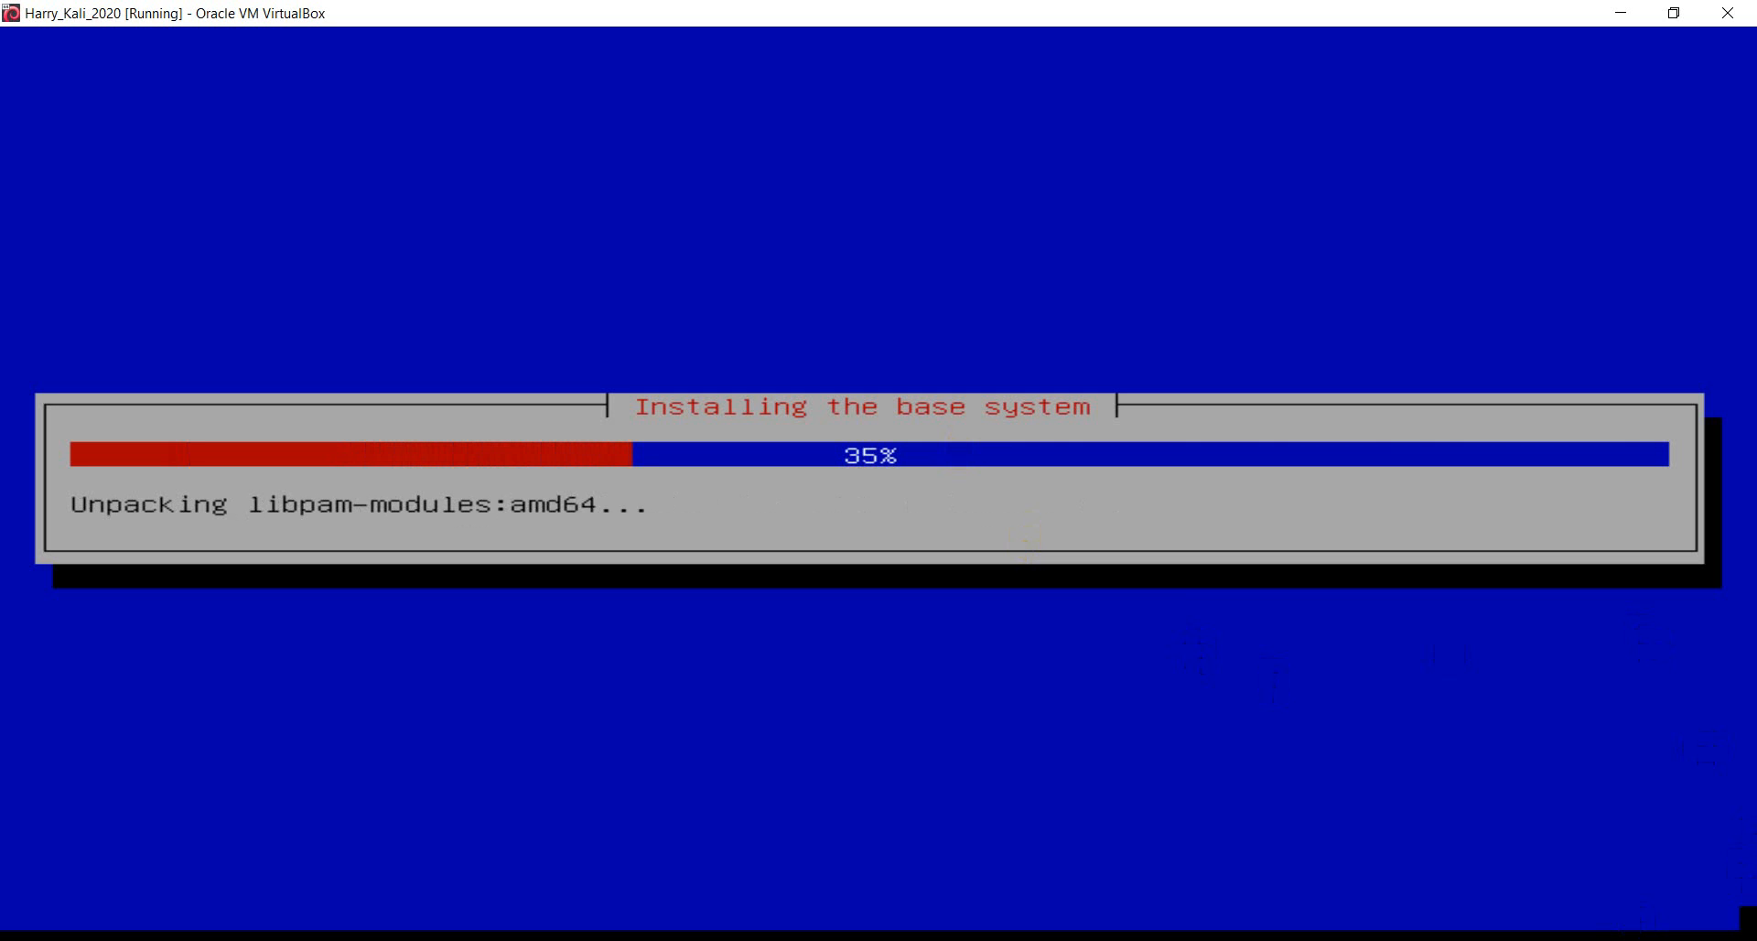
# - Wait for the base system install to complete until the HTTP proxy prompt appears
pyautogui.click(1523, 940)
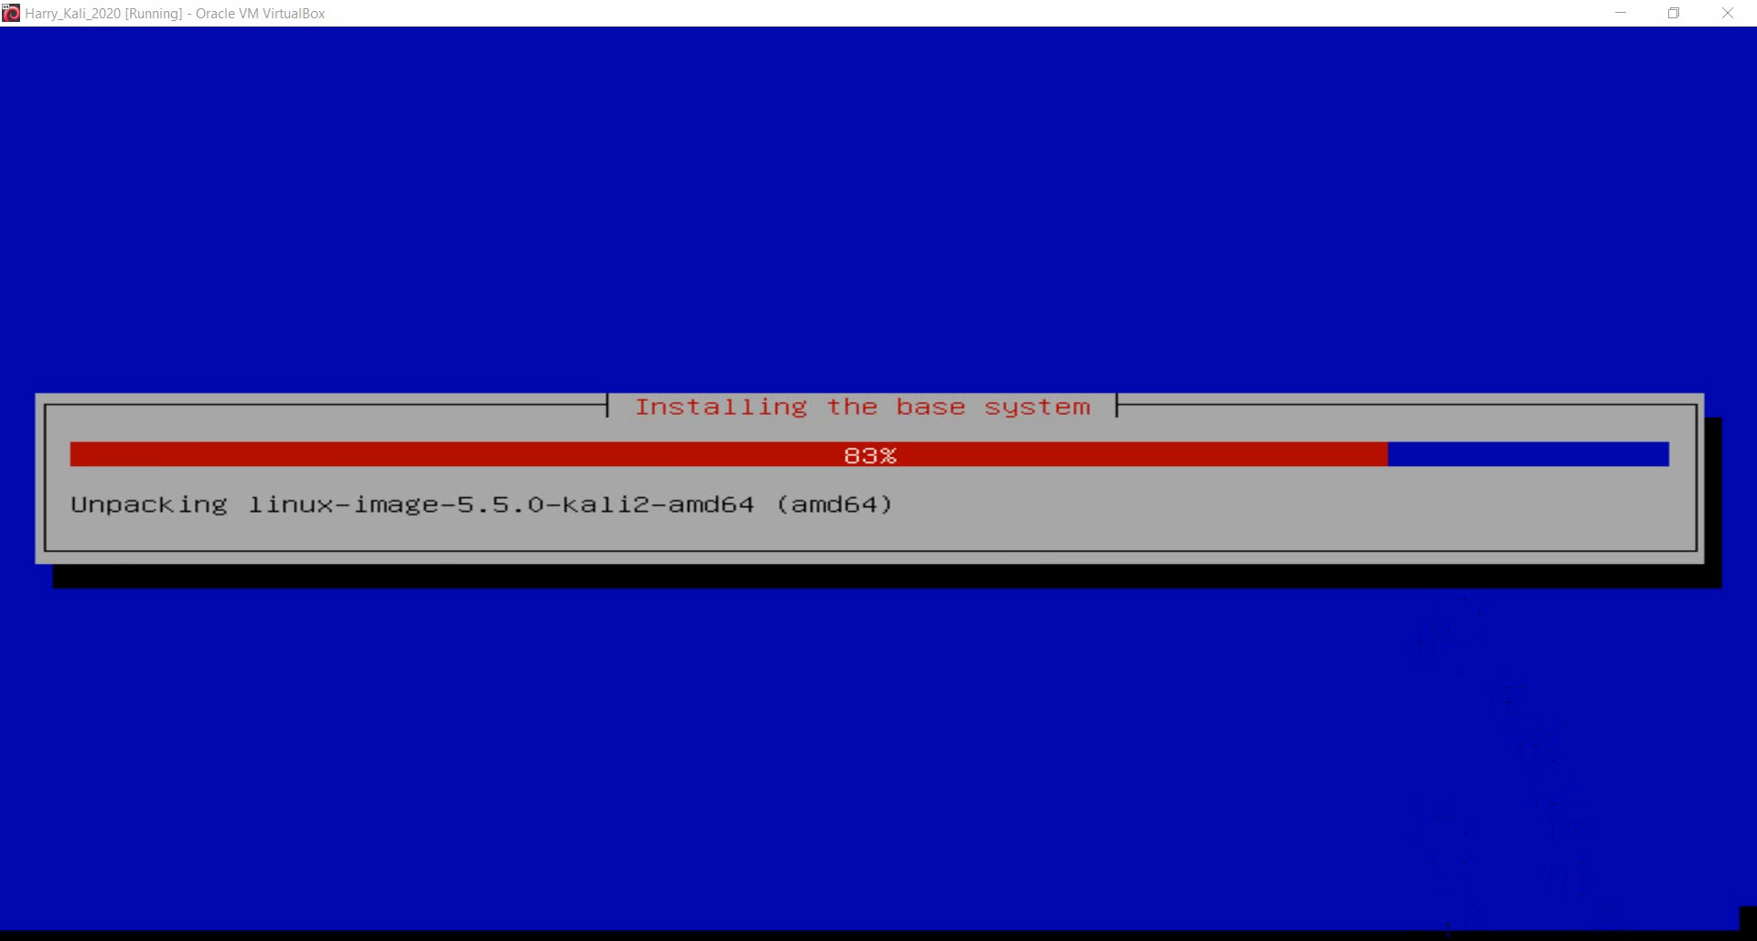
pyautogui.click(1524, 939)
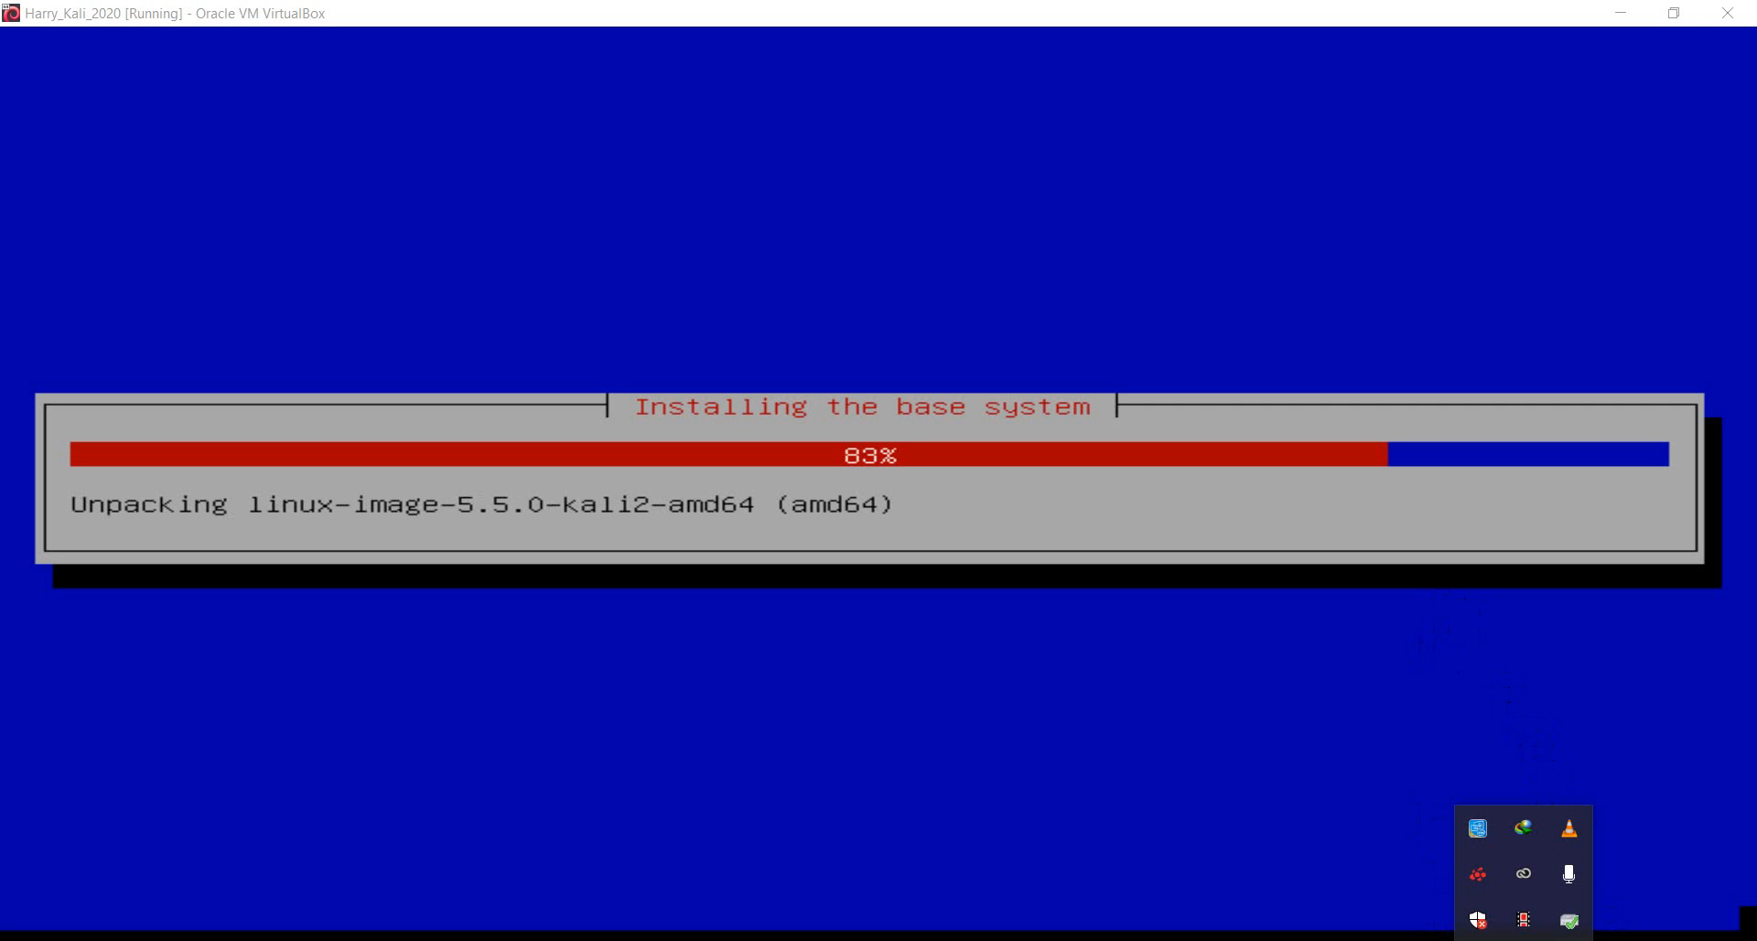
pyautogui.click(1523, 939)
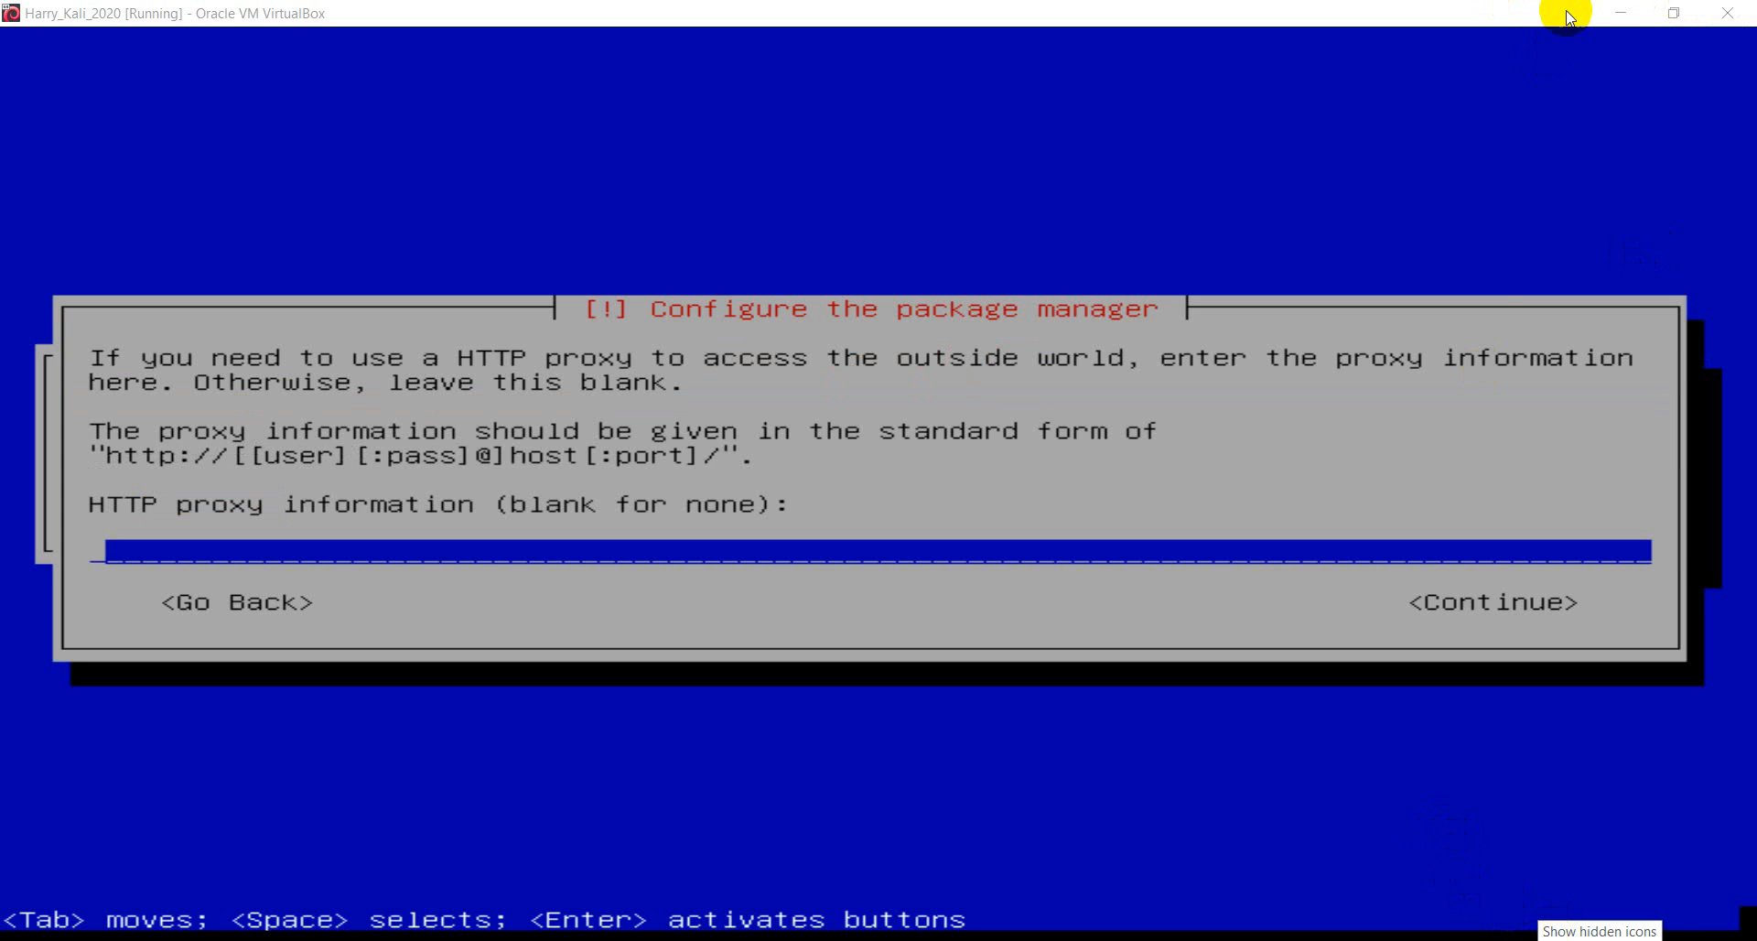
# - Continue past the package manager setup with the HTTP proxy left blank
pyautogui.press('Tab')
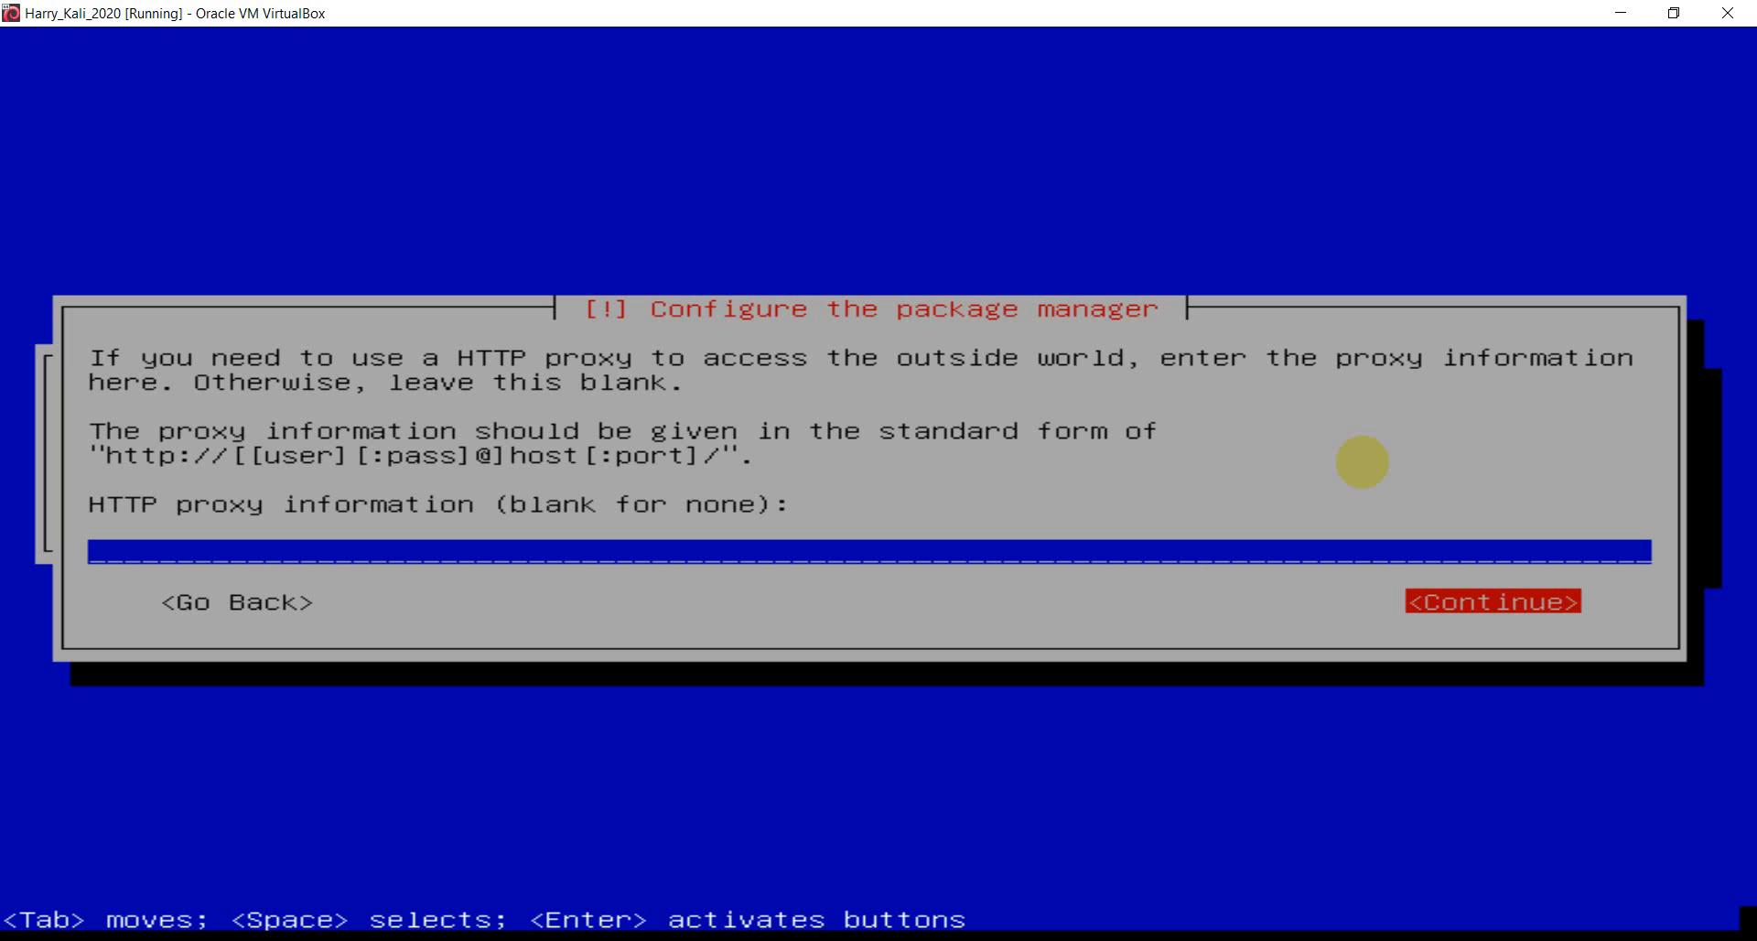
pyautogui.press('Return')
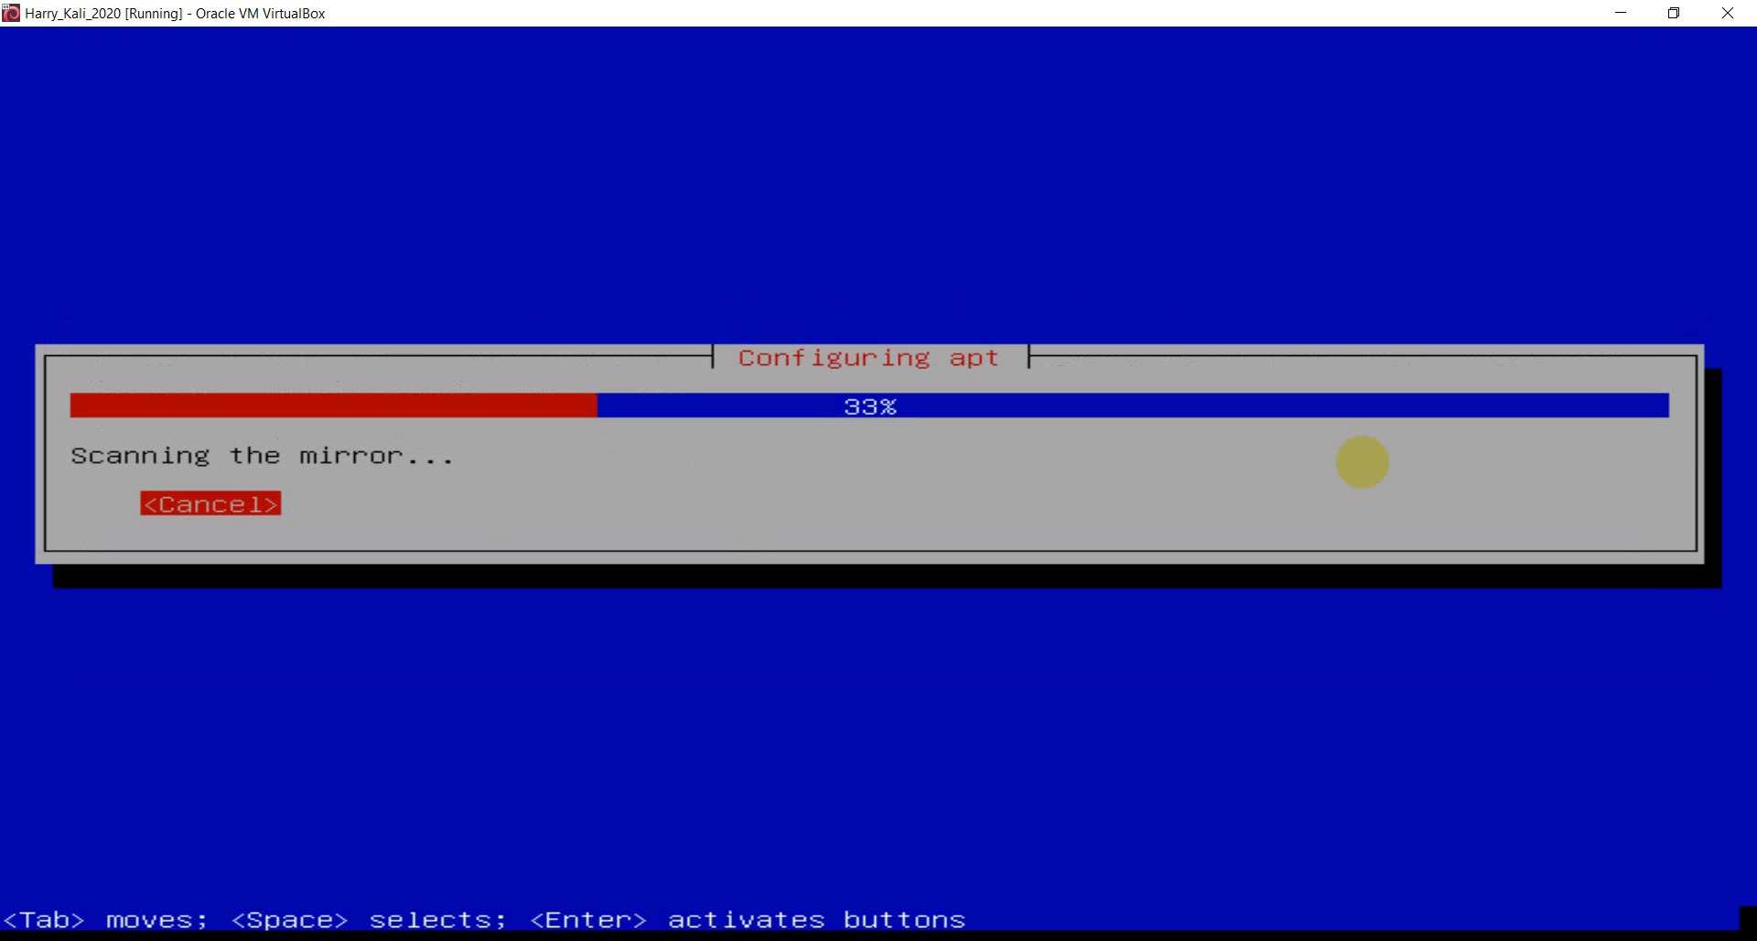
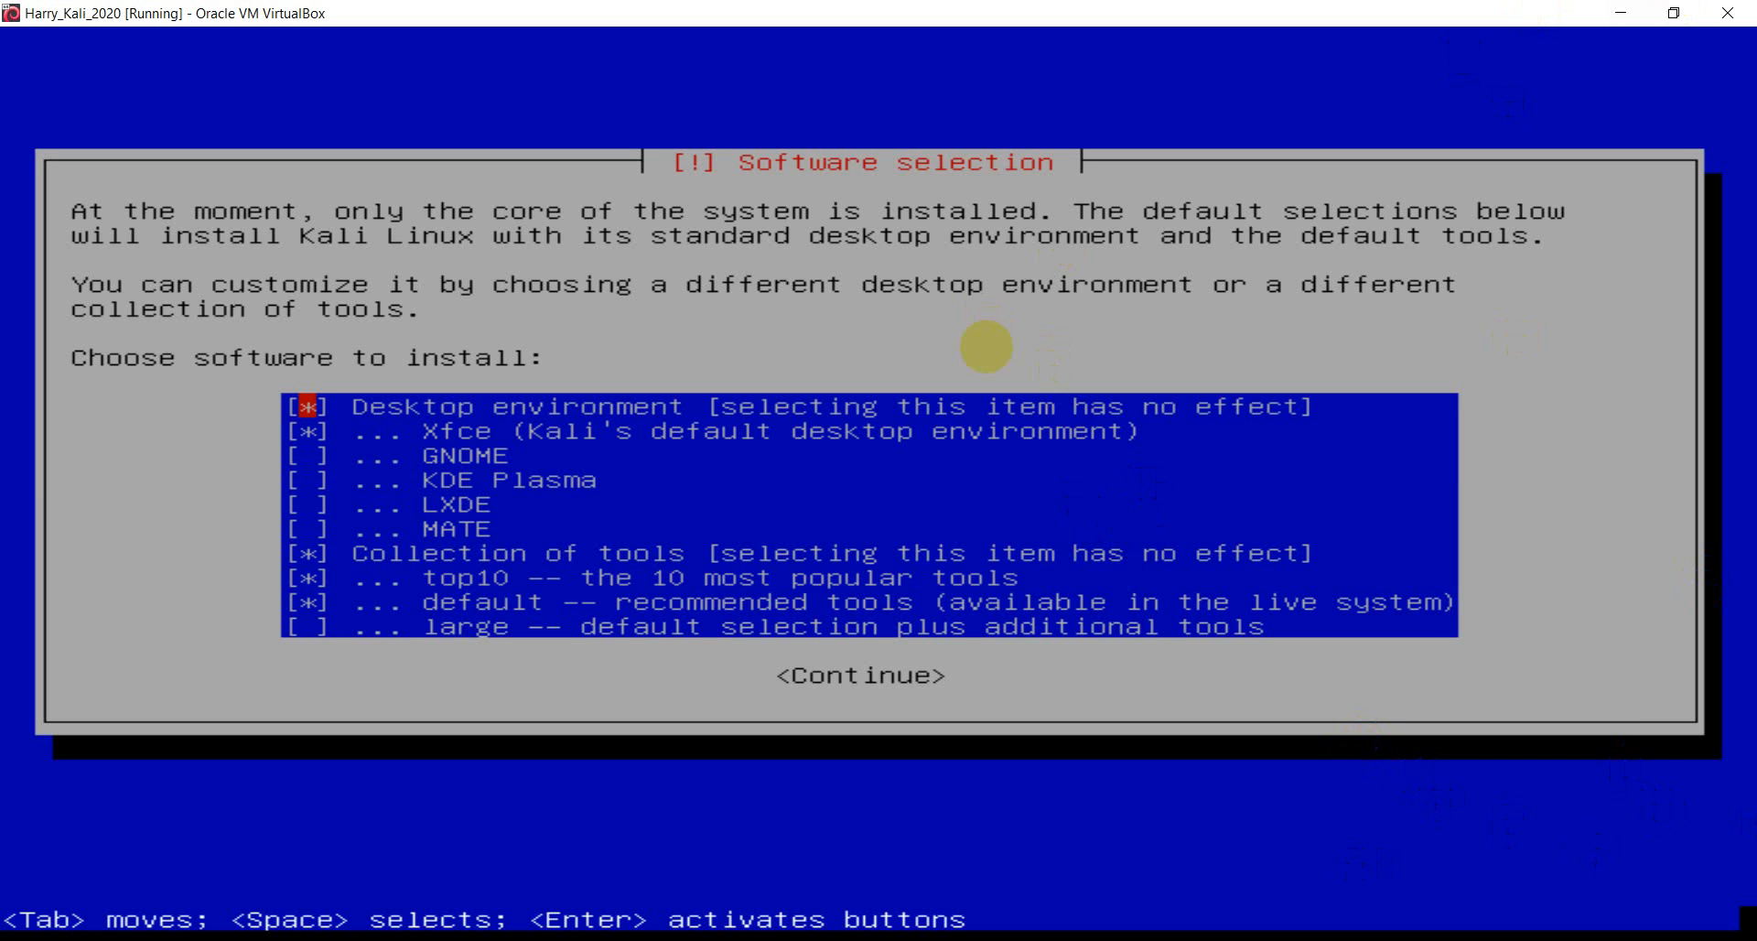
# - Browse the Software selection desktop and tool choices, ending on the default Xfce option
pyautogui.press('Down')
pyautogui.press('Up')
pyautogui.press('Down')
pyautogui.press('Down')
pyautogui.press('Down')
pyautogui.press('Up')
pyautogui.press('Up')
pyautogui.press('Up')
pyautogui.press('Down')
pyautogui.press('Down')
pyautogui.press('Down')
pyautogui.press('Down')
pyautogui.press('Down')
pyautogui.press('Up')
pyautogui.press('Up')
pyautogui.press('Up')
pyautogui.press('Up')
pyautogui.press('Up')
pyautogui.press('Down')
pyautogui.press('Down')
pyautogui.press('Down')
pyautogui.press('Down')
pyautogui.press('Down')
pyautogui.press('Down')
pyautogui.press('Down')
pyautogui.press('Down')
pyautogui.press('Down')
pyautogui.press('Up')
pyautogui.press('Up')
pyautogui.press('Down')
pyautogui.press('Down')
pyautogui.press('Up')
pyautogui.press('Up')
pyautogui.press('Up')
pyautogui.press('Up')
pyautogui.press('Up')
pyautogui.press('Up')
pyautogui.press('Up')
pyautogui.press('Up')
pyautogui.press('Up')
pyautogui.press('Down')
pyautogui.press('Down')
pyautogui.press('Down')
pyautogui.press('Down')
pyautogui.press('Down')
pyautogui.press('Up')
pyautogui.press('Up')
pyautogui.press('Up')
pyautogui.press('Up')
pyautogui.press('Up')
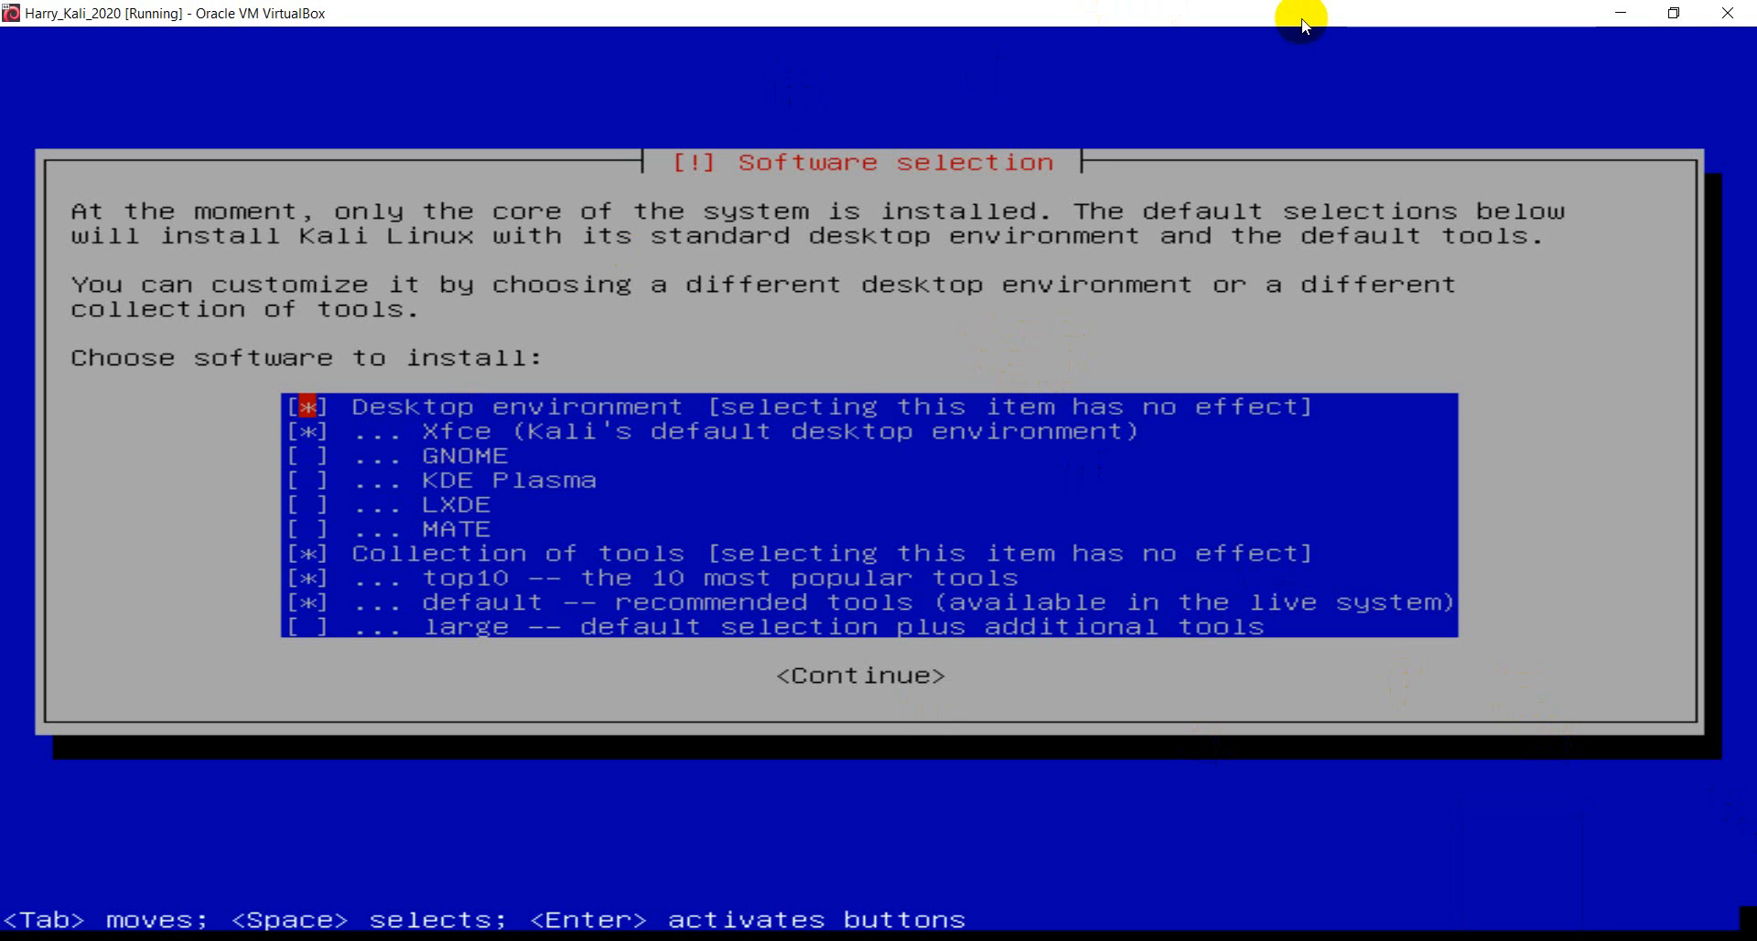
pyautogui.press('Down')
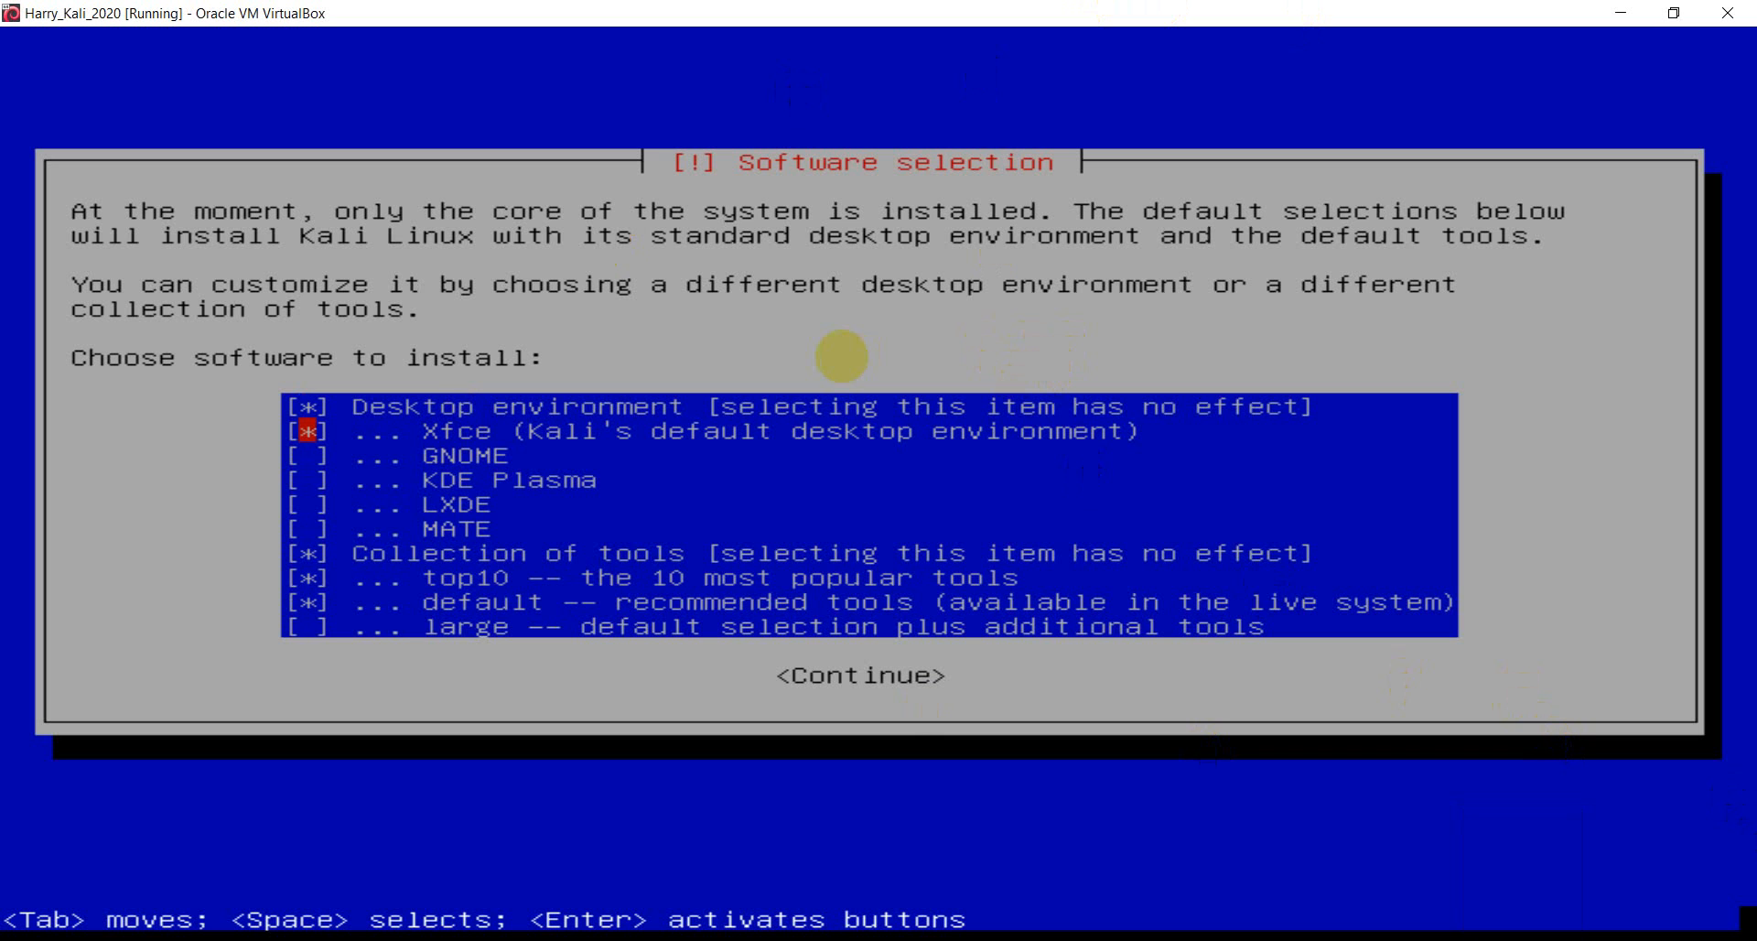
pyautogui.press('Down')
pyautogui.press('Up')
pyautogui.press('Up')
pyautogui.press('Down')
pyautogui.press('Down')
pyautogui.press('Down')
pyautogui.press('Down')
pyautogui.press('Down')
pyautogui.press('Down')
pyautogui.press('Up')
pyautogui.press('Up')
pyautogui.press('Up')
pyautogui.press('Up')
pyautogui.press('Up')
pyautogui.press('Up')
pyautogui.press('Down')
pyautogui.press('Up')
pyautogui.press('Down')
pyautogui.press('Up')
pyautogui.press('Down')
pyautogui.press('Up')
pyautogui.press('Down')
pyautogui.press('Up')
pyautogui.press('Down')
# - Continue with the default Xfce desktop and tools and let packages install until the GRUB prompt
pyautogui.press('Tab')
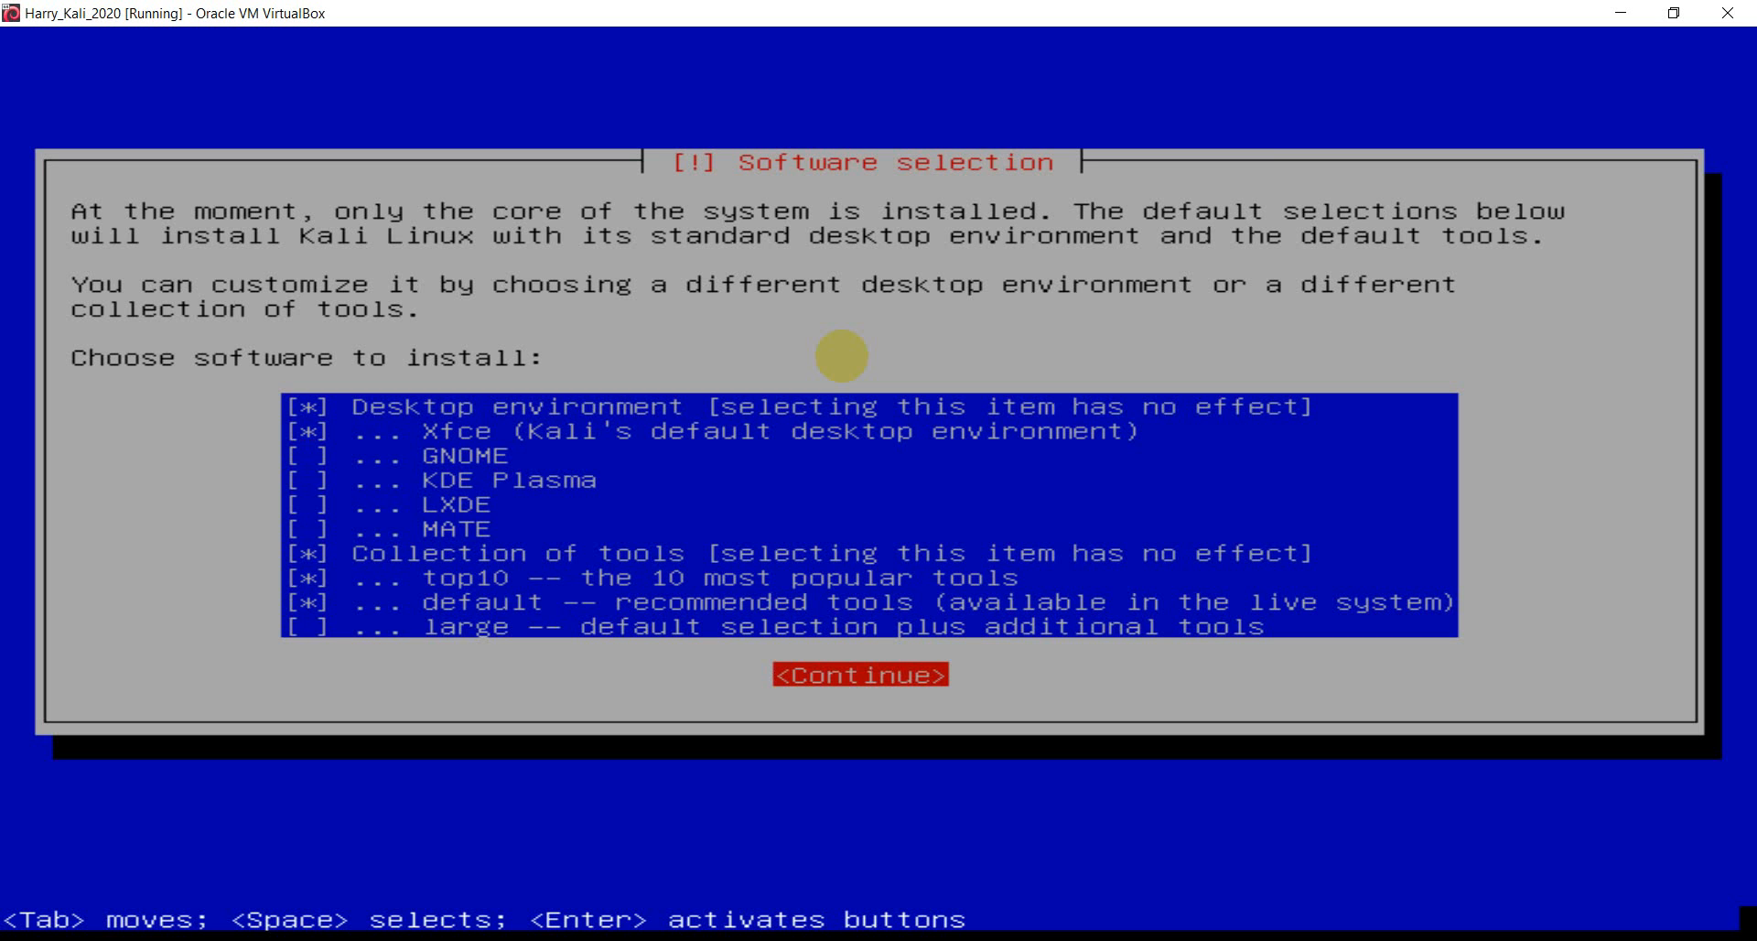
pyautogui.press('Tab')
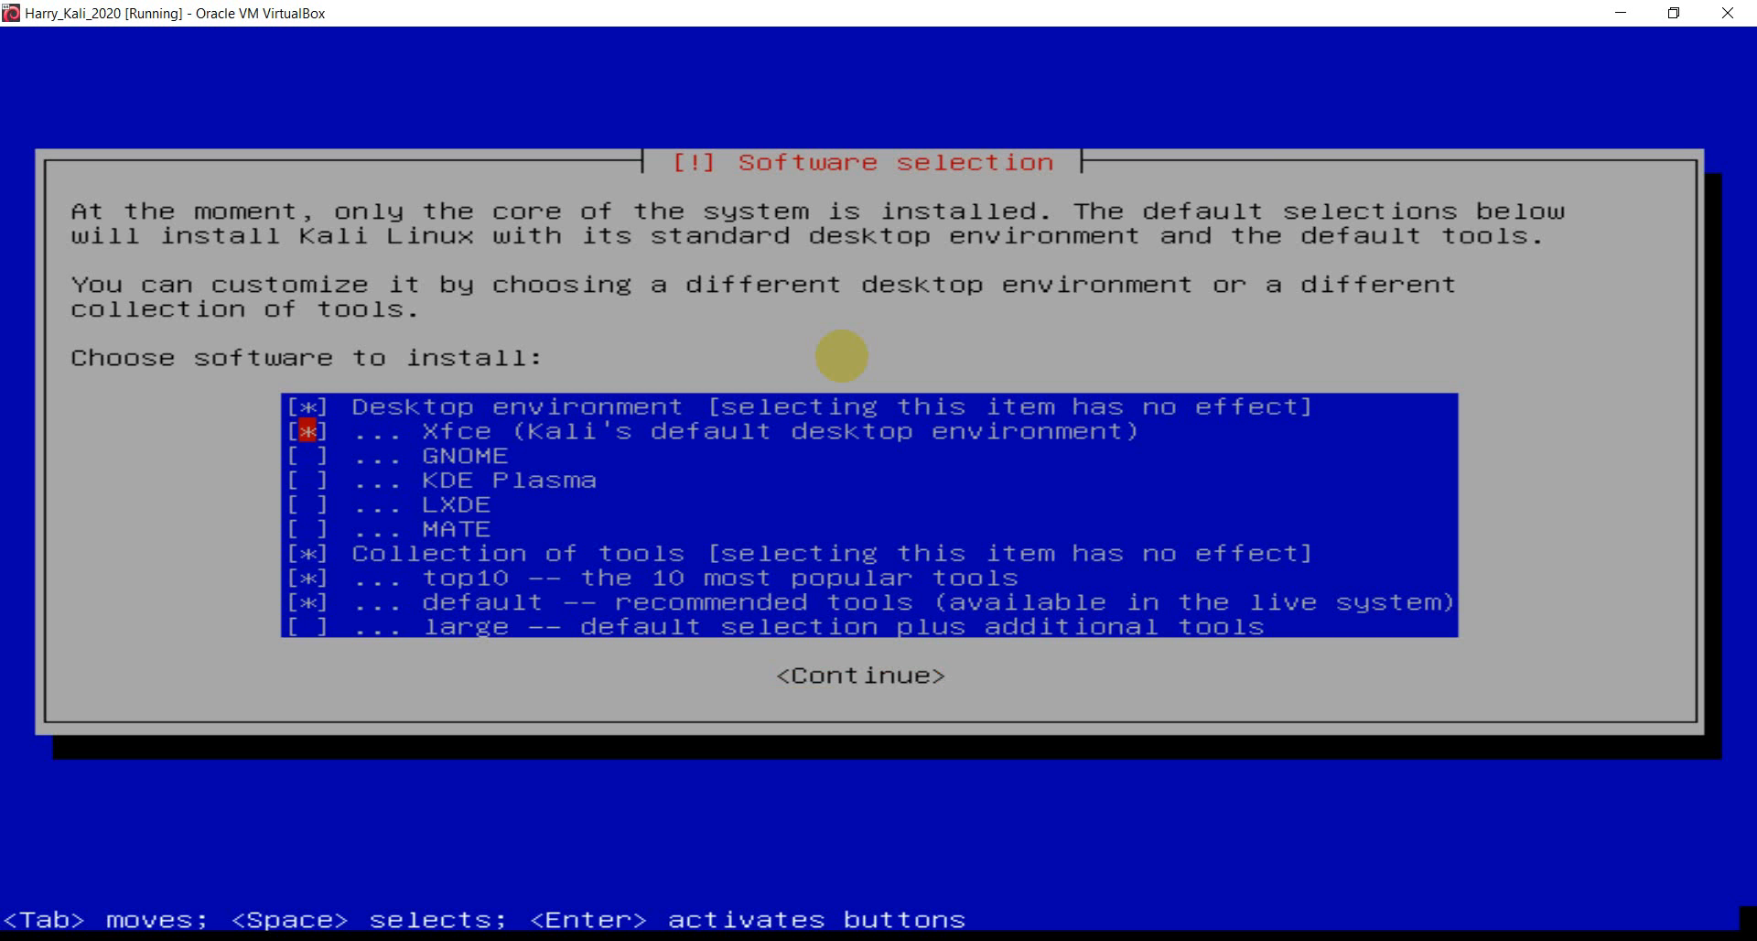
pyautogui.press('Tab')
pyautogui.press('Tab')
pyautogui.press('Up')
pyautogui.press('Down')
pyautogui.press('Down')
pyautogui.press('Down')
pyautogui.press('Down')
pyautogui.press('Down')
pyautogui.press('Down')
pyautogui.press('Down')
pyautogui.press('Down')
pyautogui.press('Up')
pyautogui.press('Up')
pyautogui.press('Up')
pyautogui.press('Up')
pyautogui.press('Up')
pyautogui.press('Up')
pyautogui.press('Up')
pyautogui.press('Return')
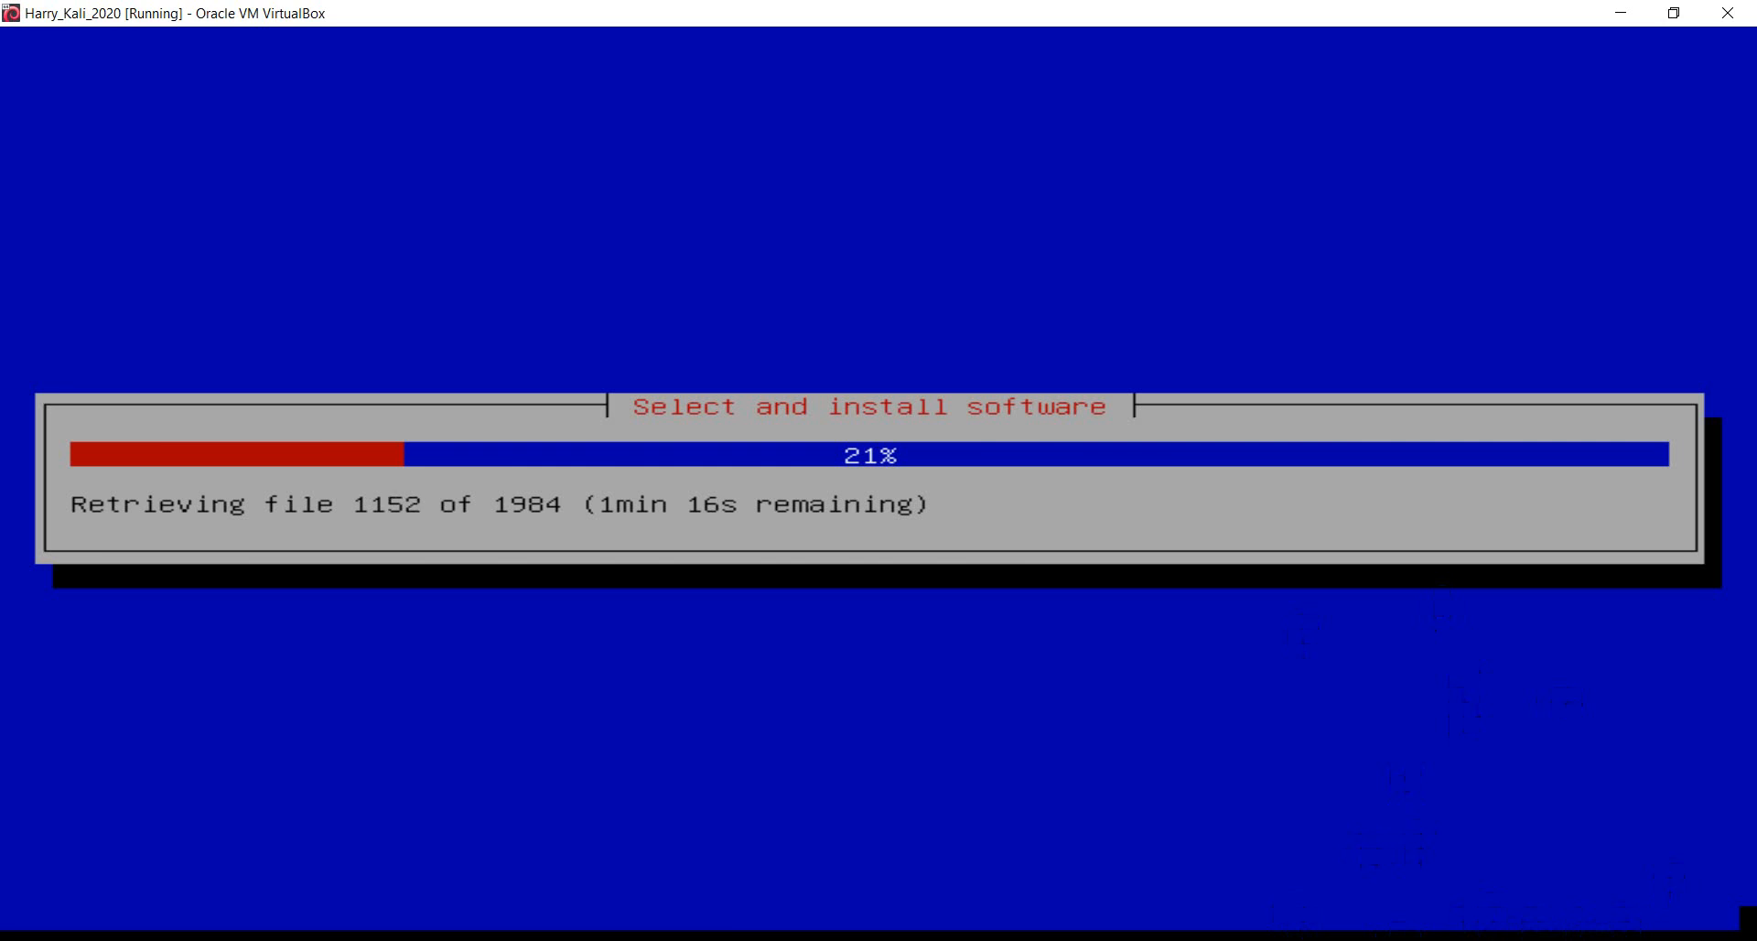
pyautogui.click(1523, 936)
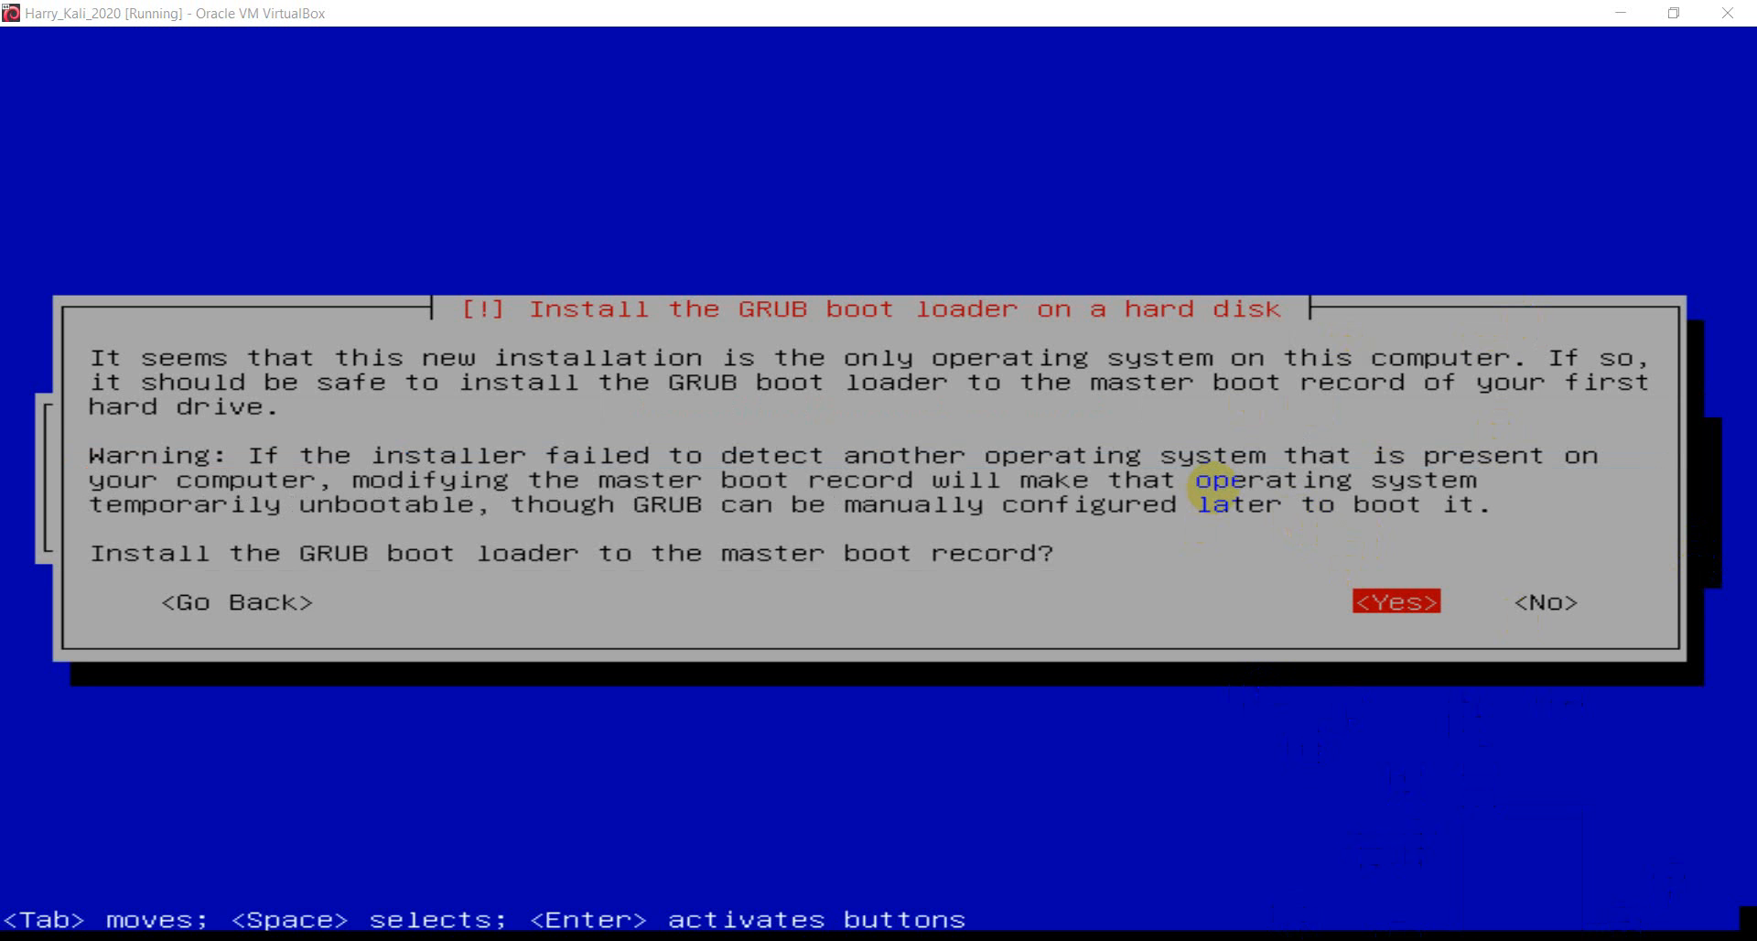
# - Cycle the GRUB answer choices back to Yes, then switch to the Chrome course guide
pyautogui.click(1454, 174)
pyautogui.press('Tab')
pyautogui.press('Tab')
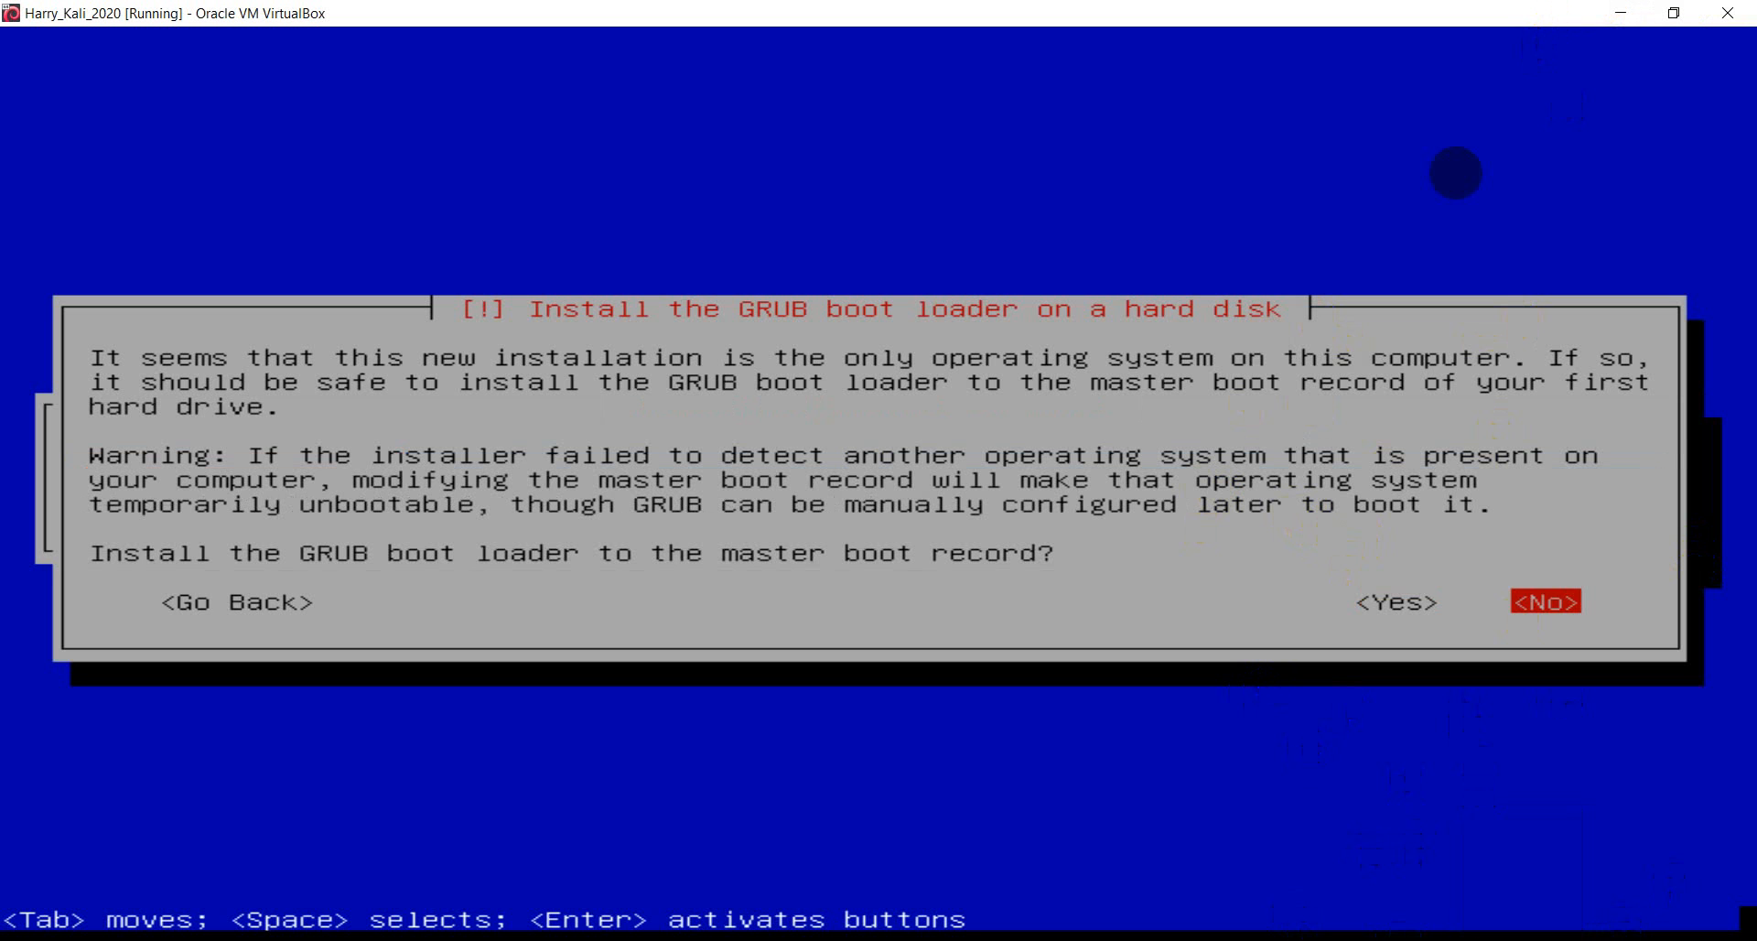
pyautogui.press('Tab')
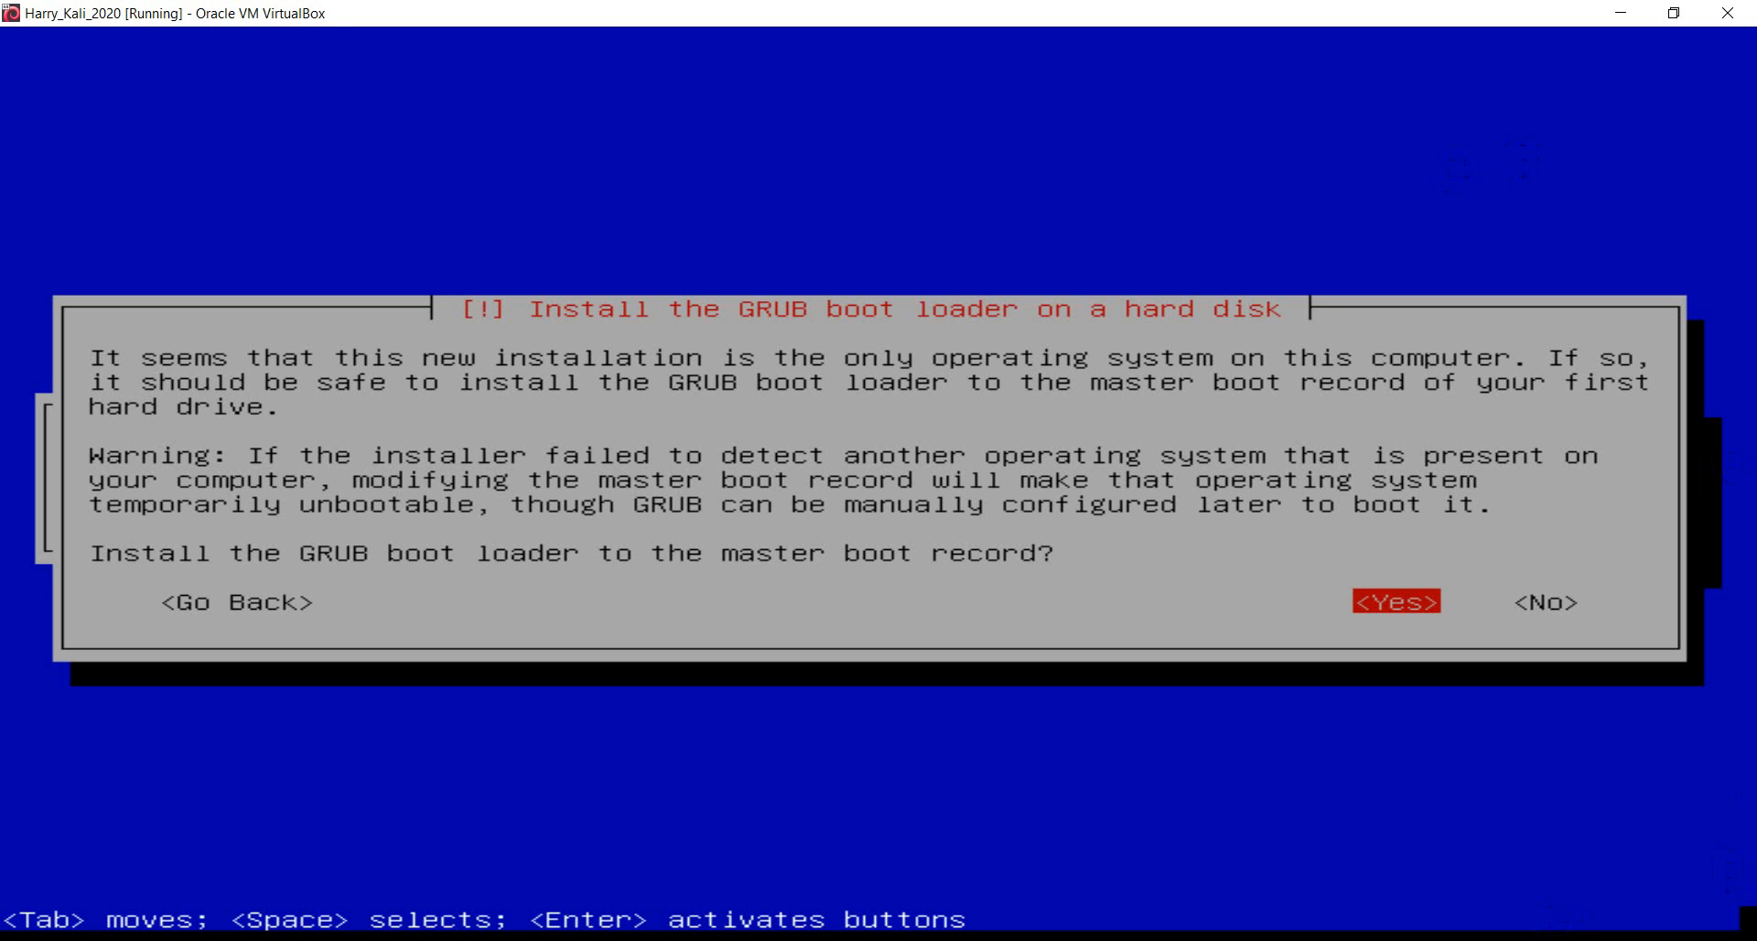
pyautogui.hotkey('alt', 'Tab')
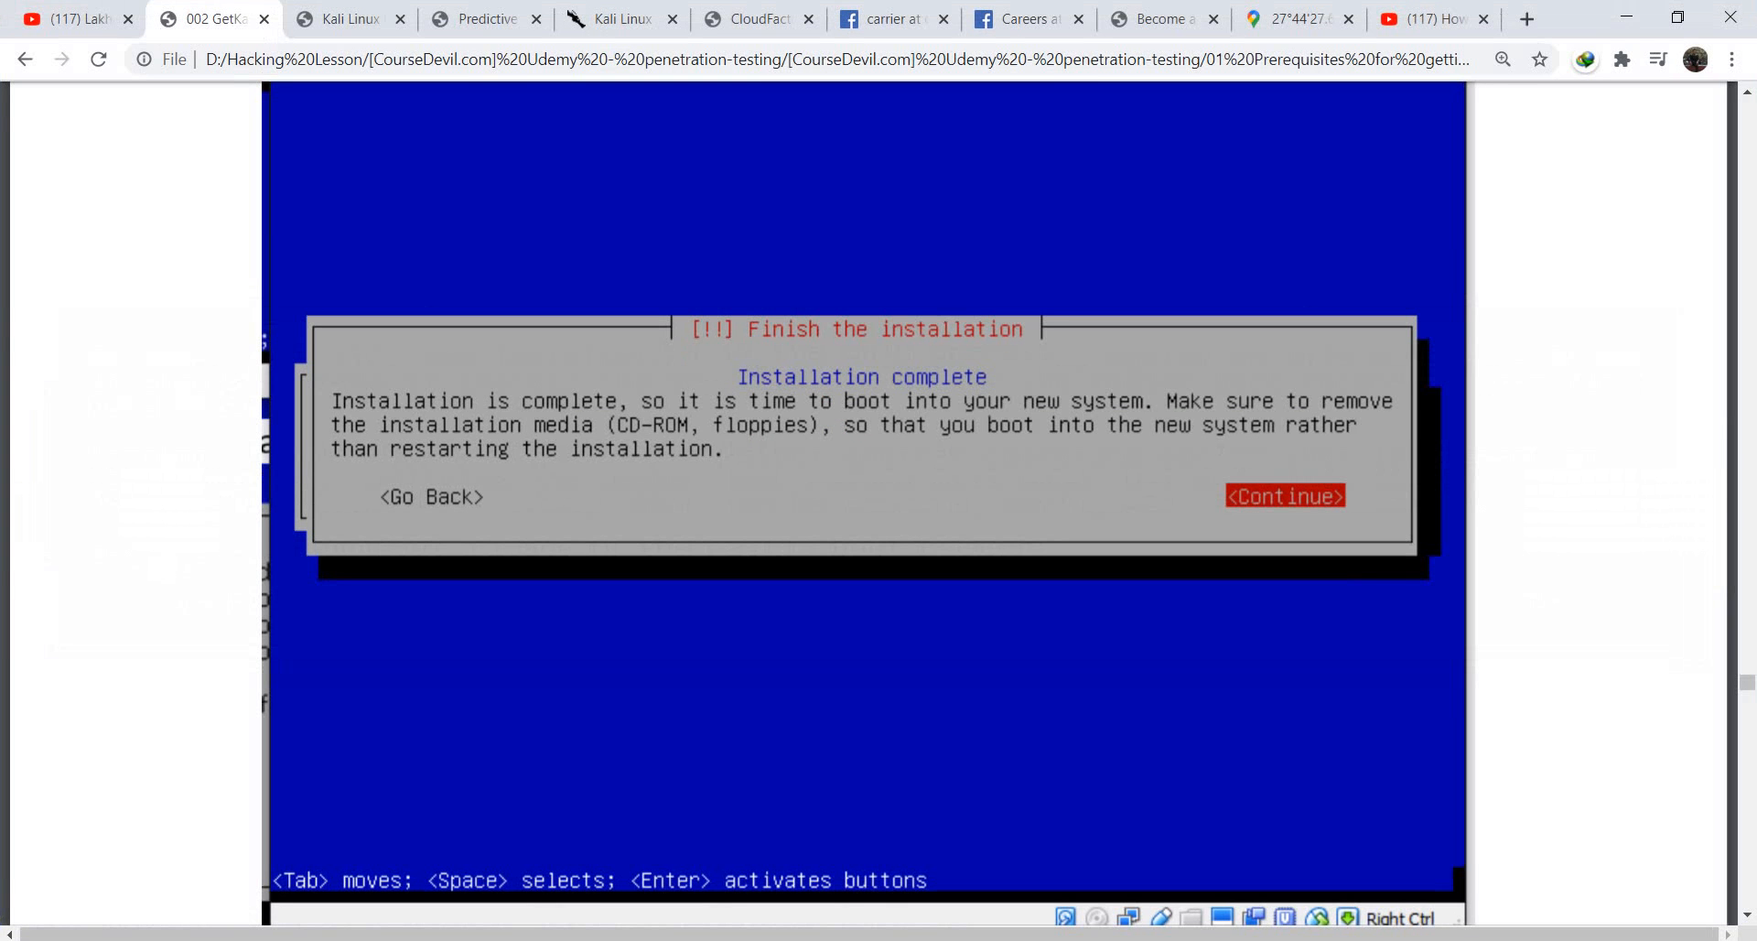
# - Scroll the course guide to the GRUB screenshots, then minimize Chrome
pyautogui.scroll(10, 1111, 655)
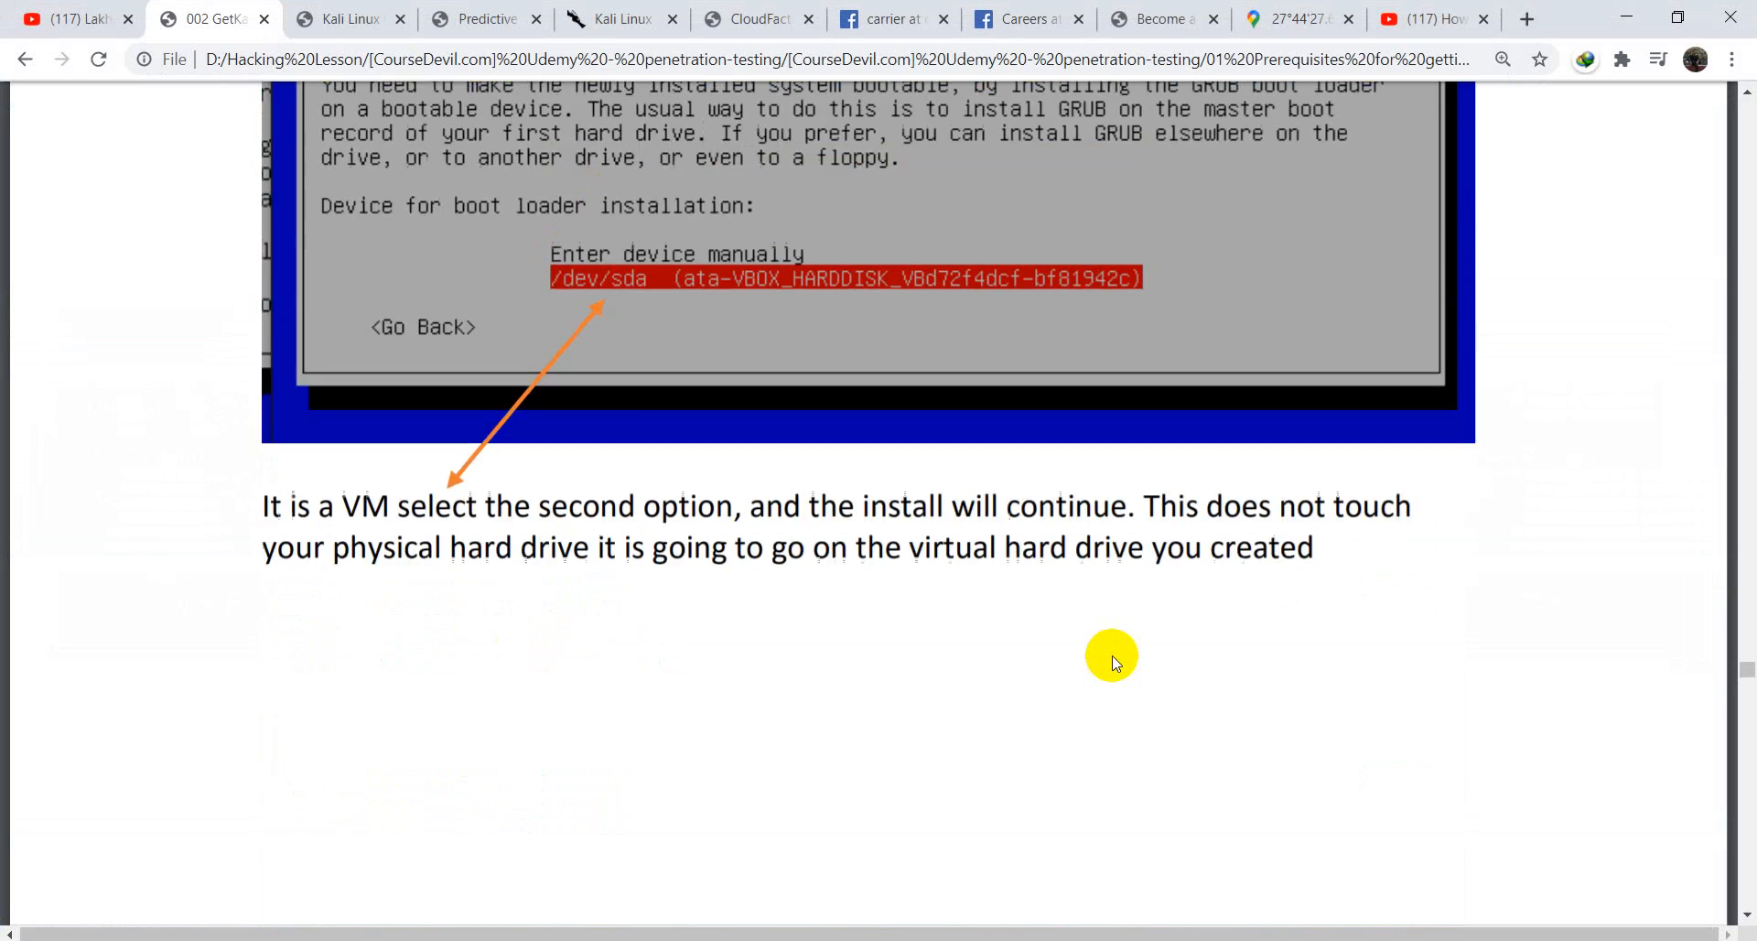
pyautogui.scroll(12, 1112, 655)
pyautogui.scroll(-7, 1112, 655)
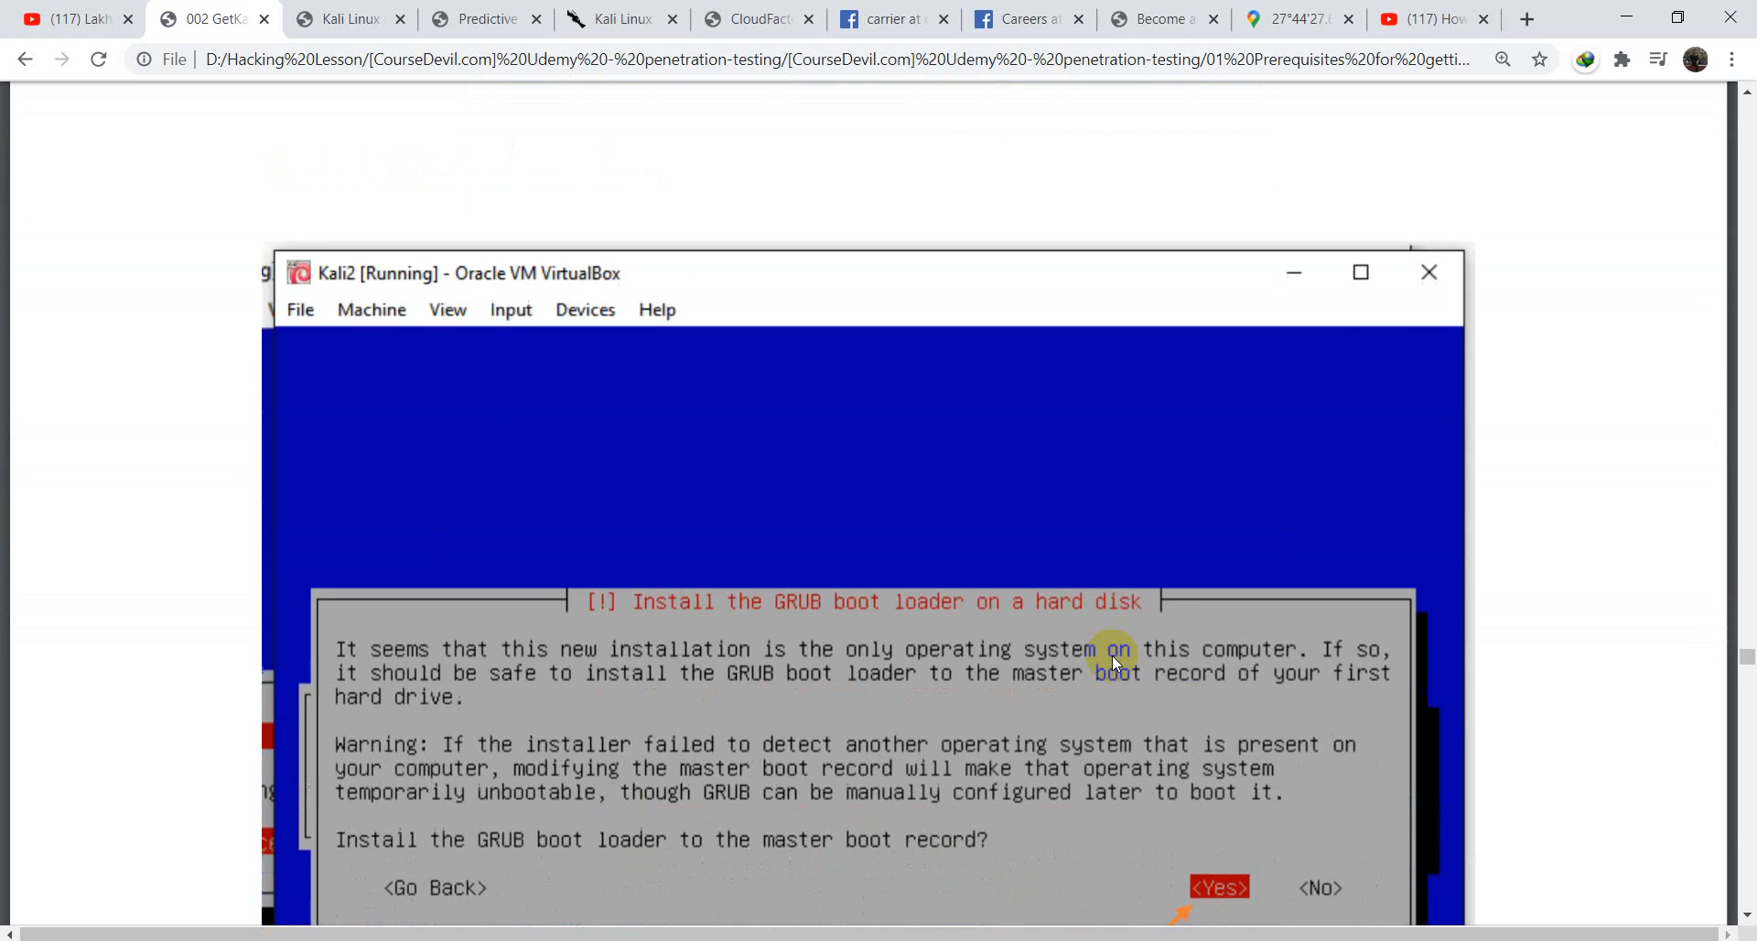
pyautogui.scroll(-1, 1111, 655)
pyautogui.click(1626, 17)
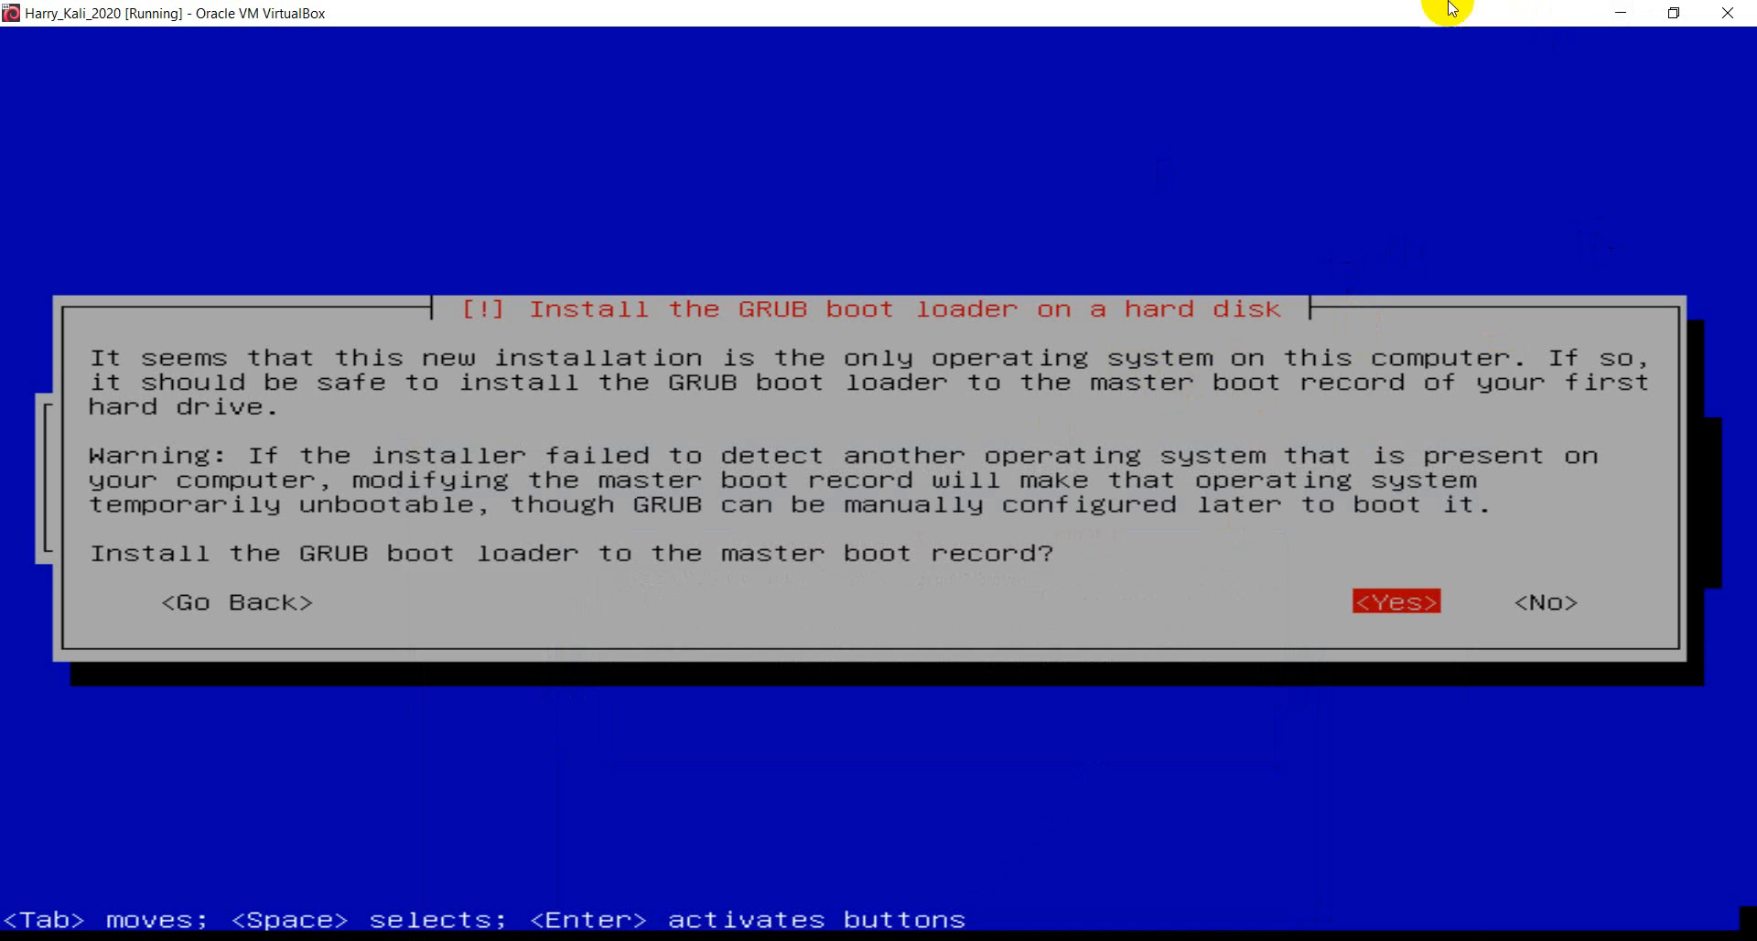
# - Answer Yes to installing GRUB to the master boot record, select /dev/sda, and switch to the guide
pyautogui.press('Tab')
pyautogui.press('Tab')
pyautogui.press('Tab')
pyautogui.press('Tab')
pyautogui.press('Tab')
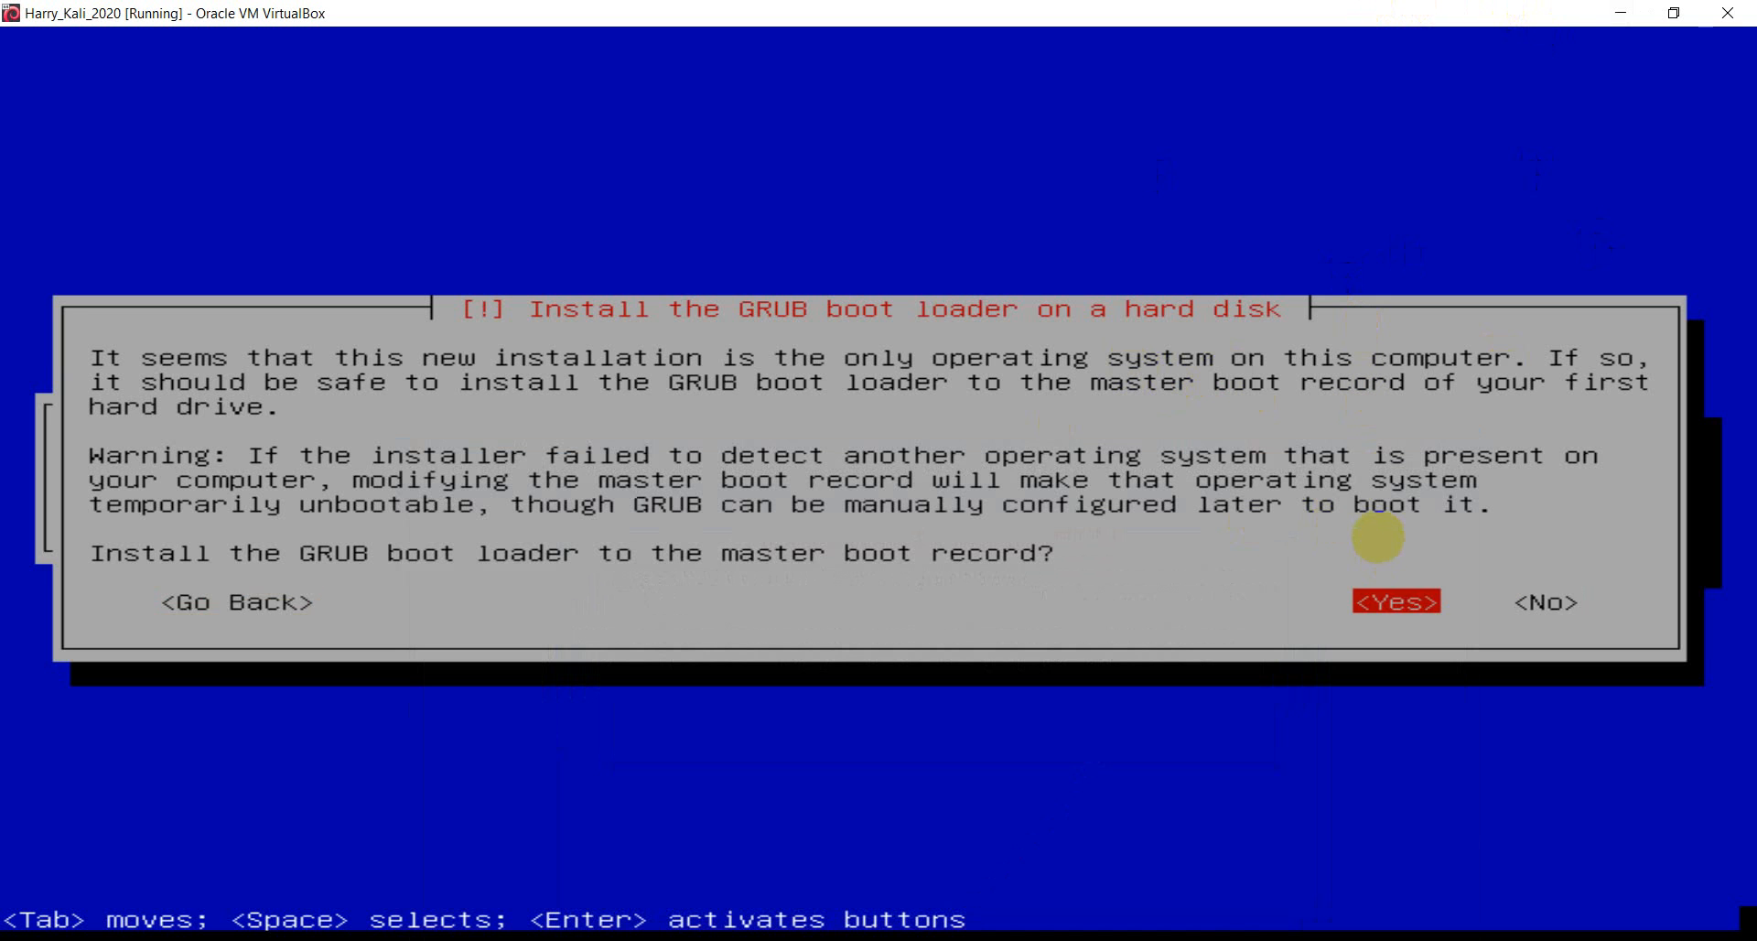
pyautogui.press('Tab')
pyautogui.press('Return')
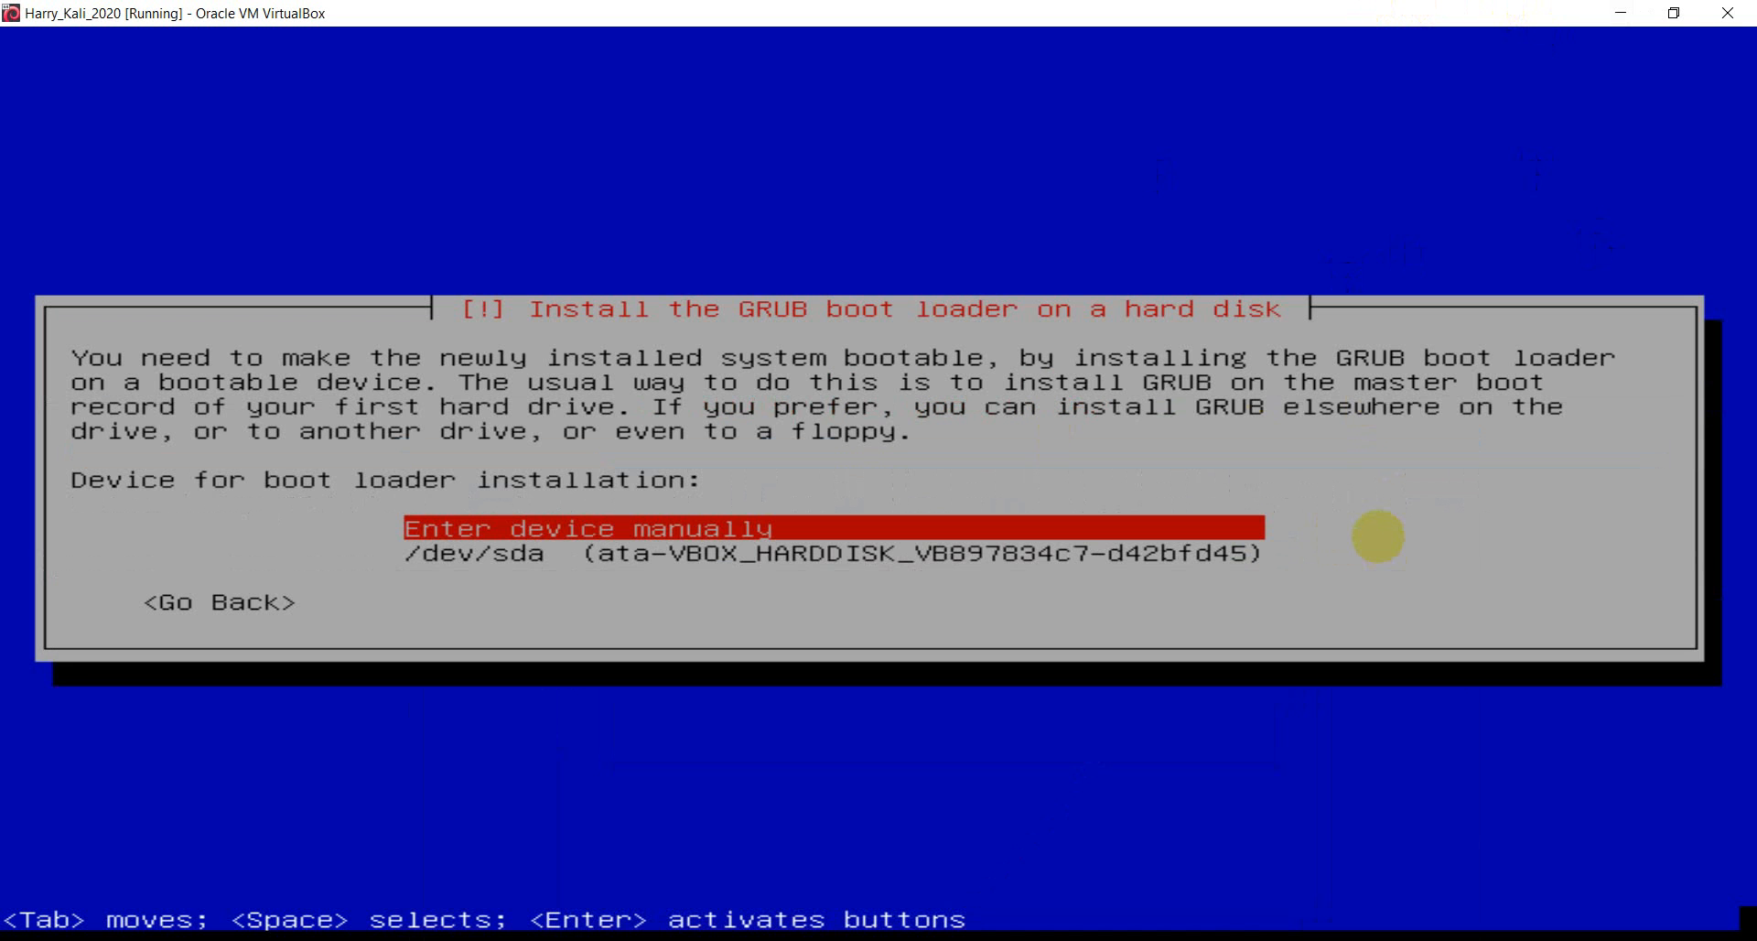
pyautogui.press('Down')
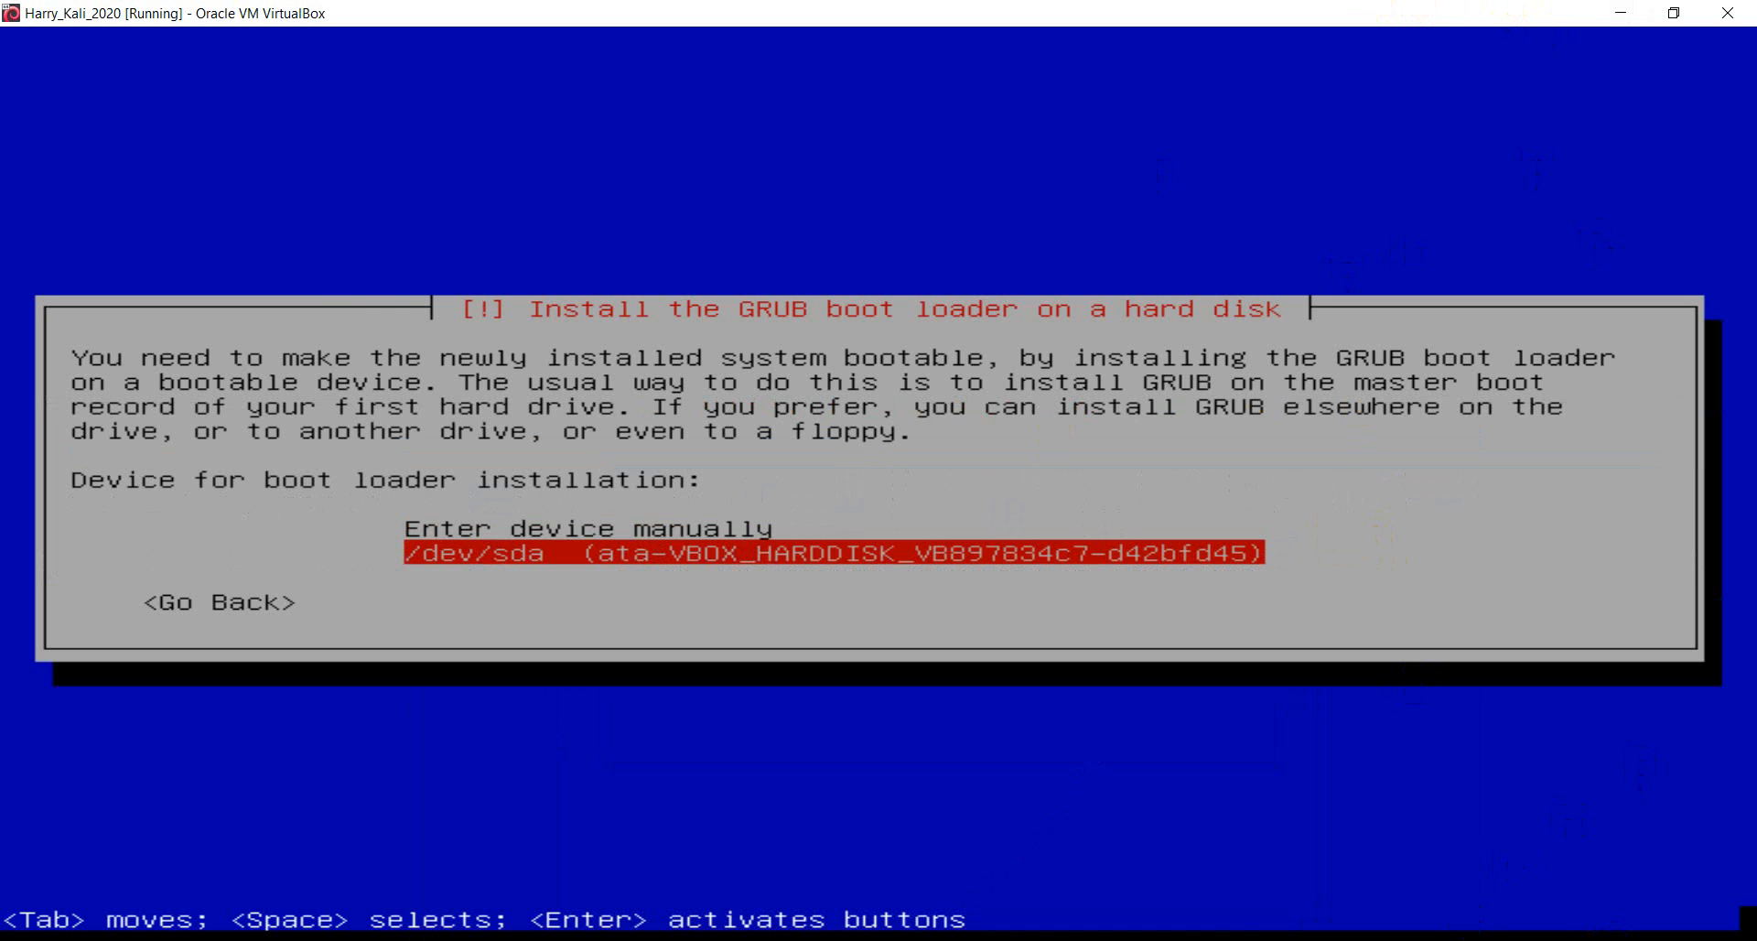
pyautogui.hotkey('alt', 'Tab')
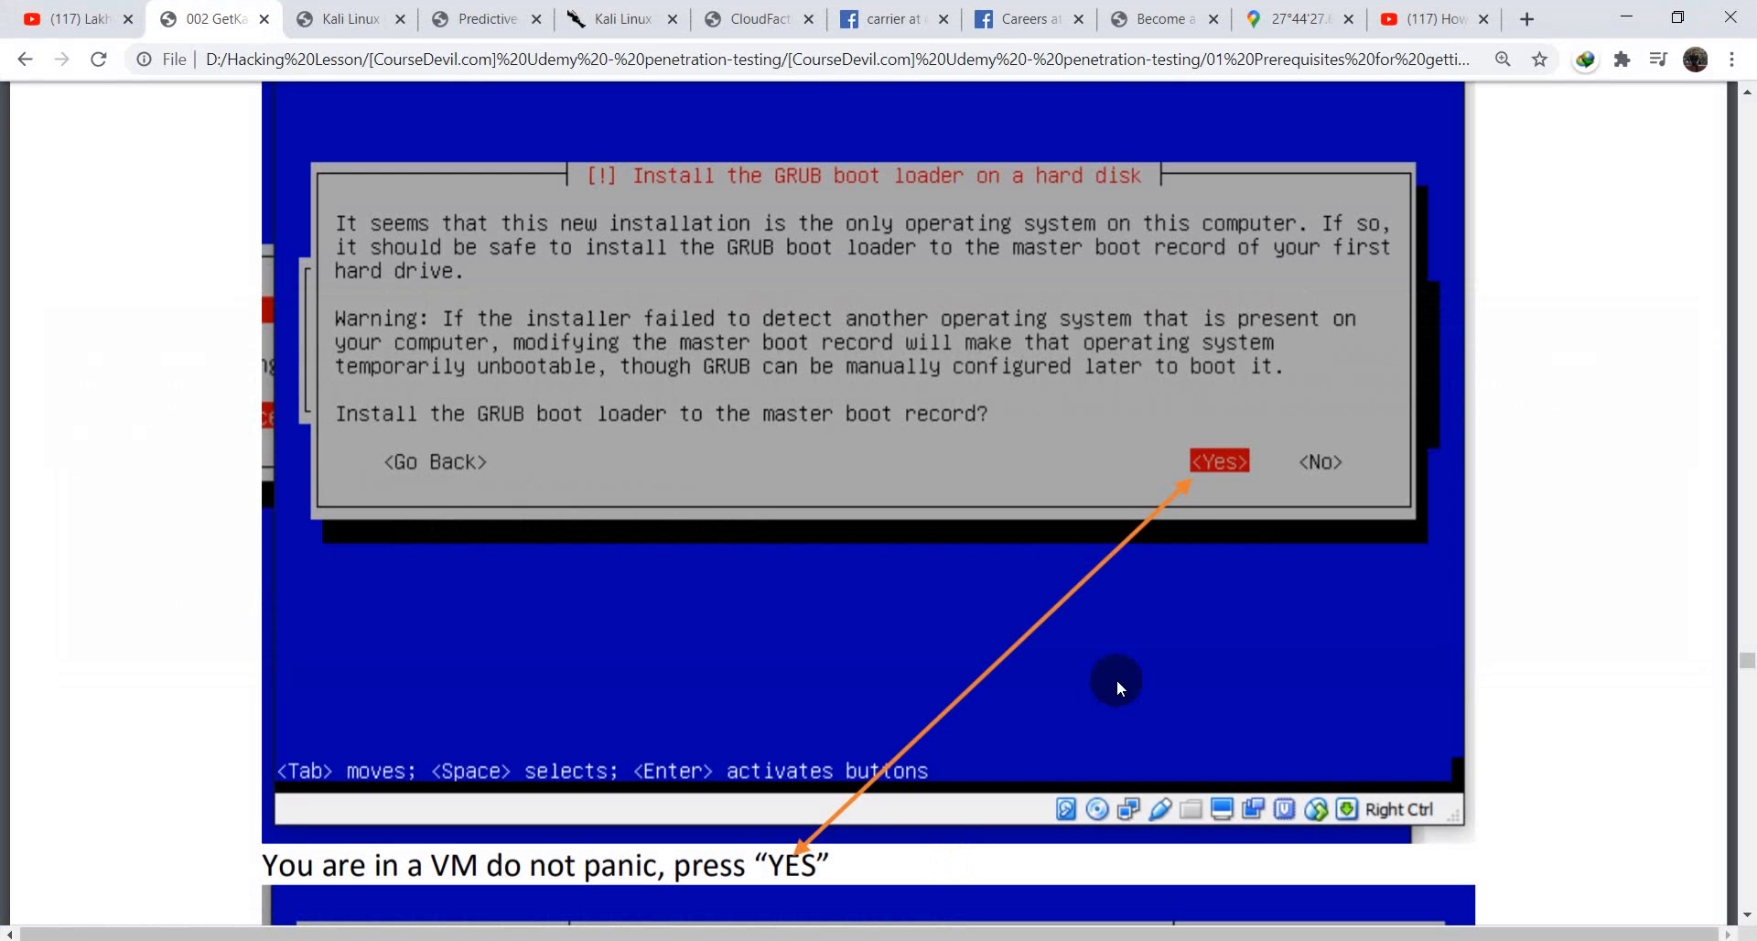
# - Scroll to the guide's 'select the second option' caption, then minimize Chrome
pyautogui.scroll(-10, 1116, 678)
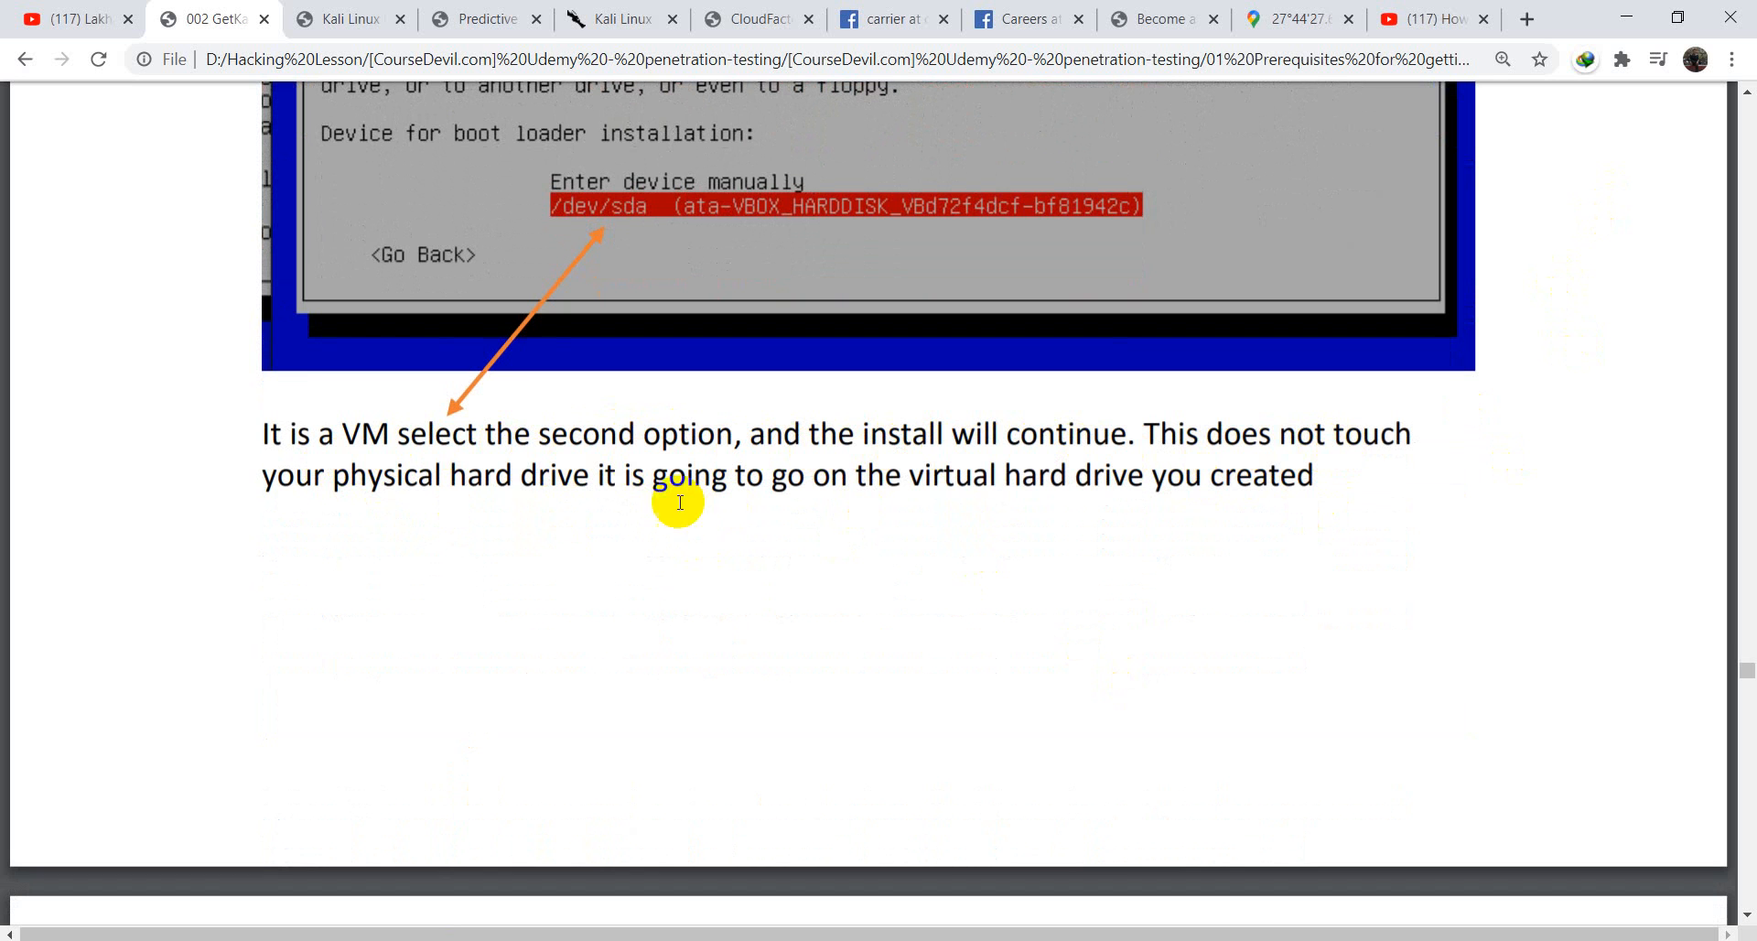
pyautogui.click(1621, 26)
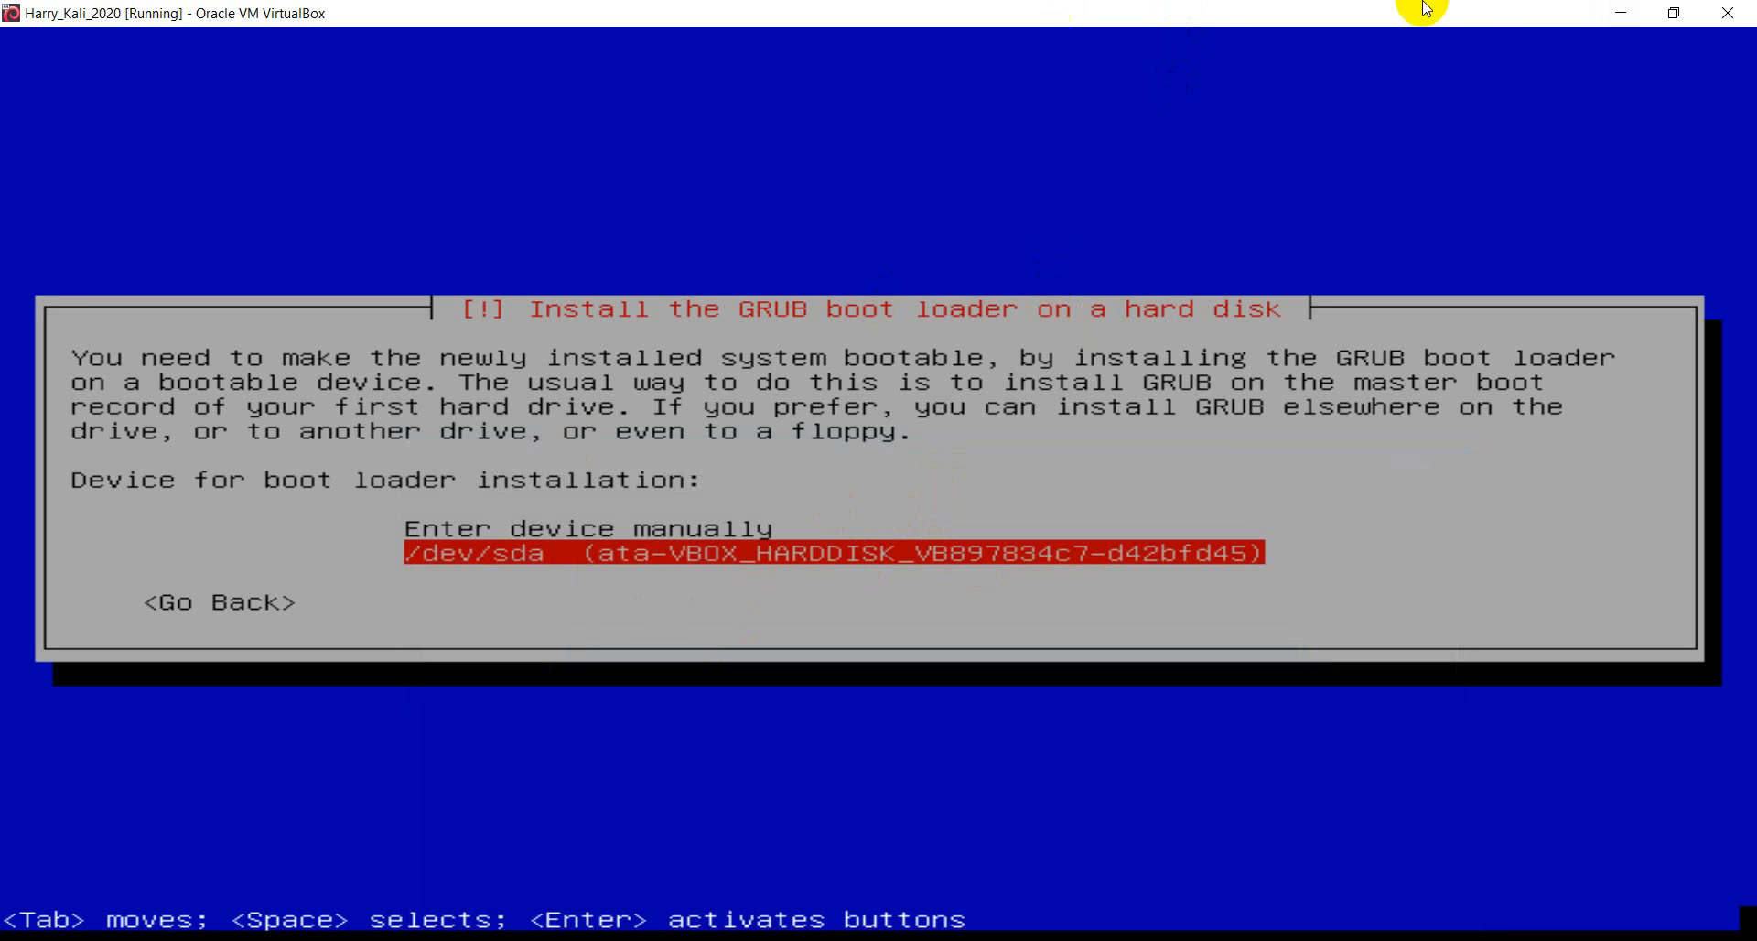
# - Confirm /dev/sda as the GRUB device and let the boot loader install finish
pyautogui.press('Return')
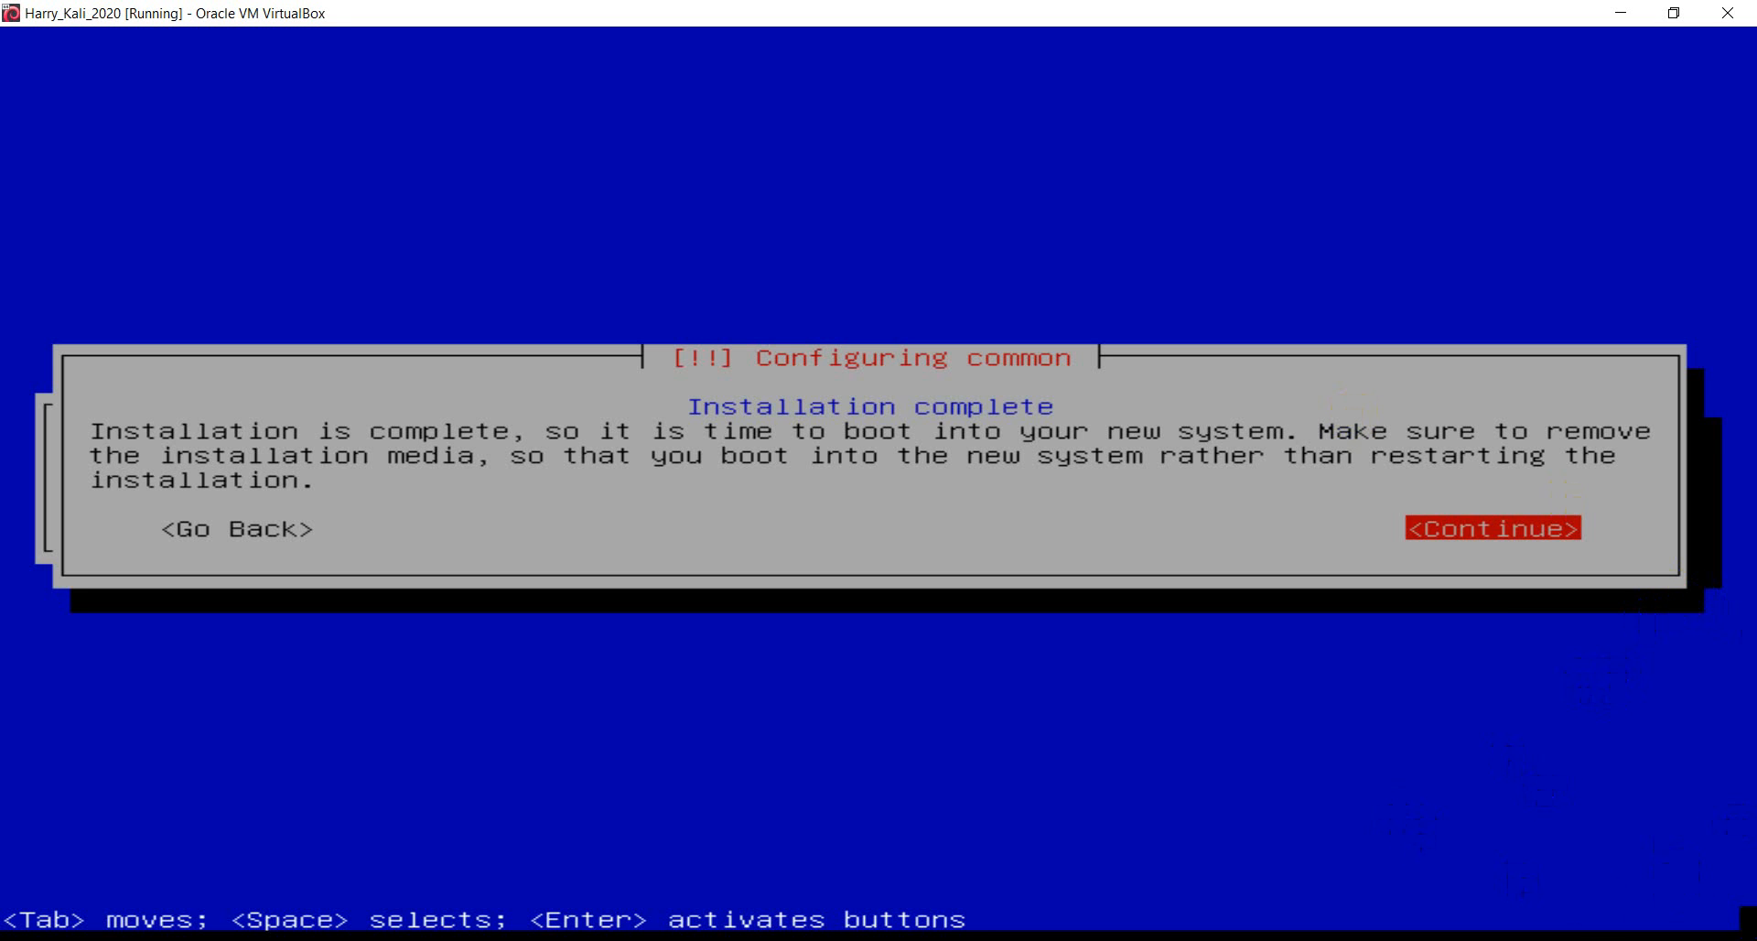
pyautogui.click(1524, 939)
pyautogui.click(1482, 918)
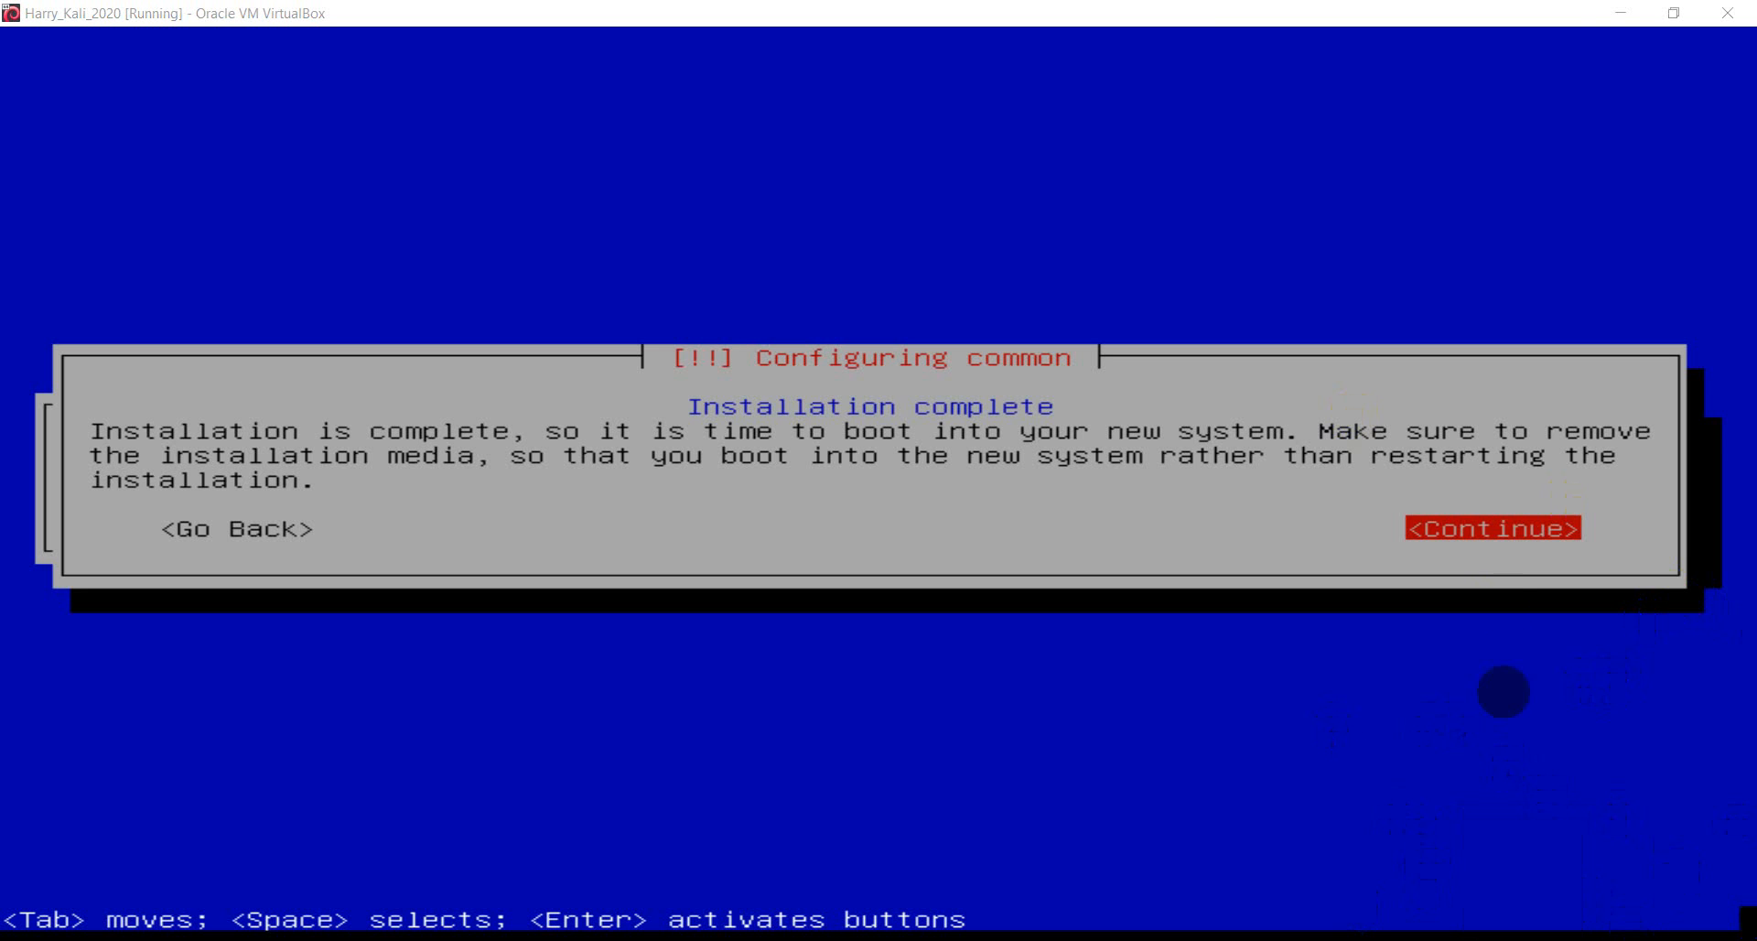
# - Acknowledge the Installation complete dialog so the VM reboots into the Kali boot menu
pyautogui.click(1522, 13)
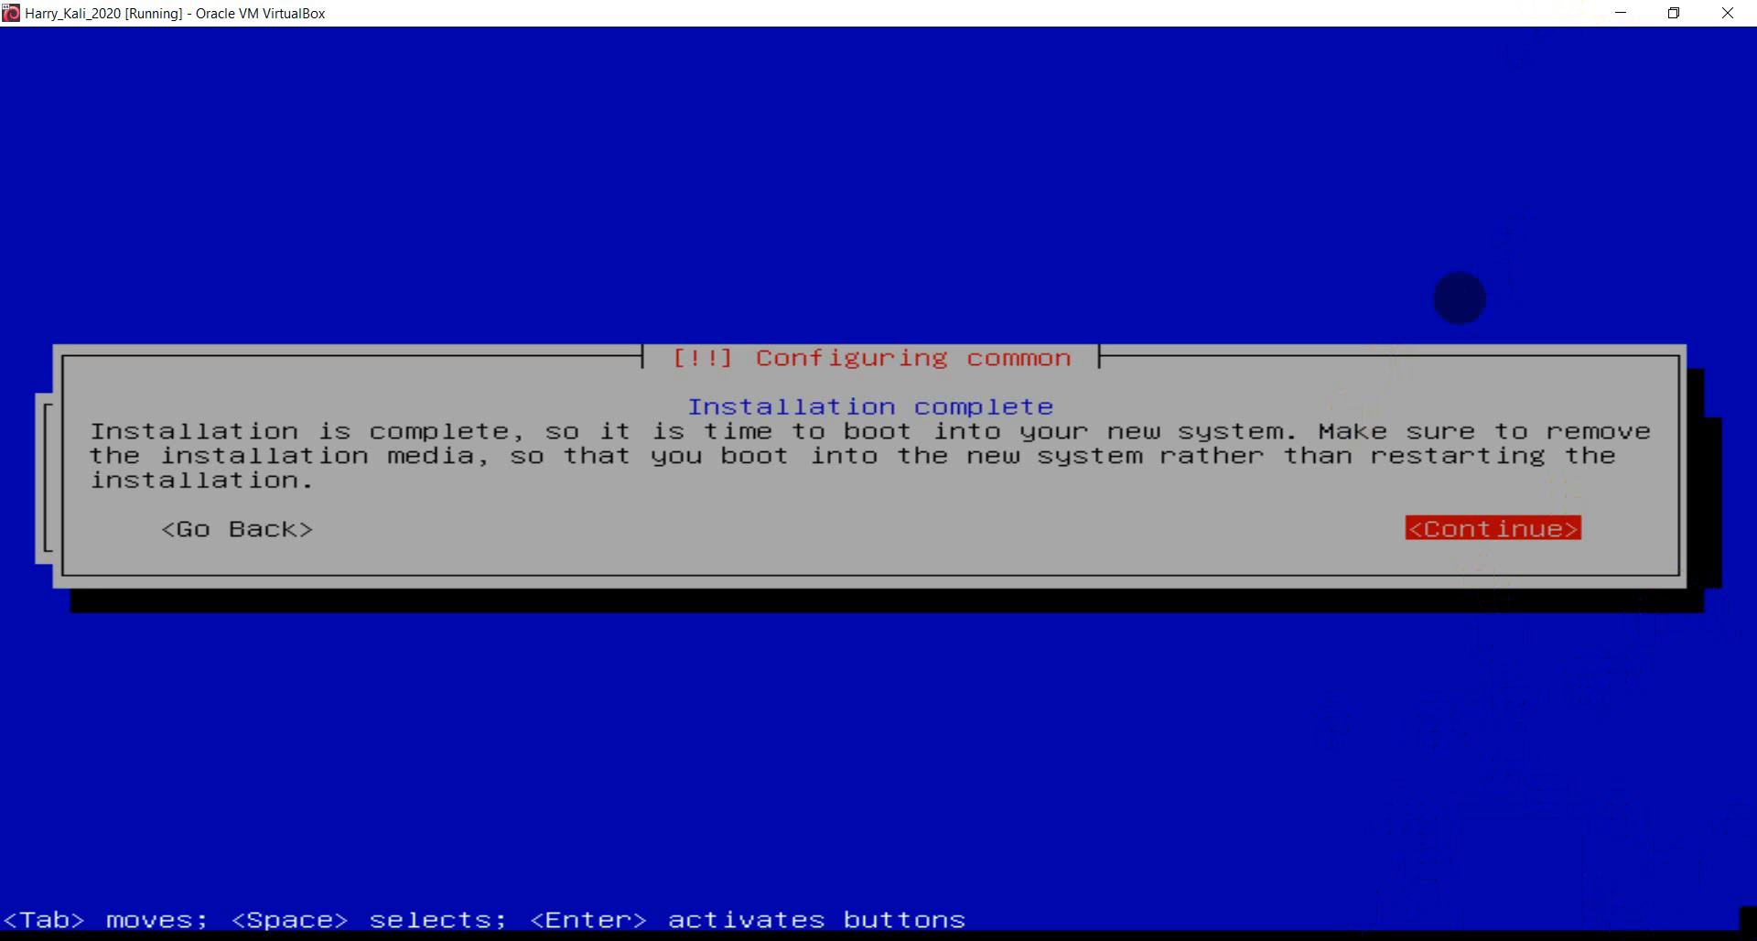
pyautogui.press('Tab')
pyautogui.press('Tab')
pyautogui.press('Return')
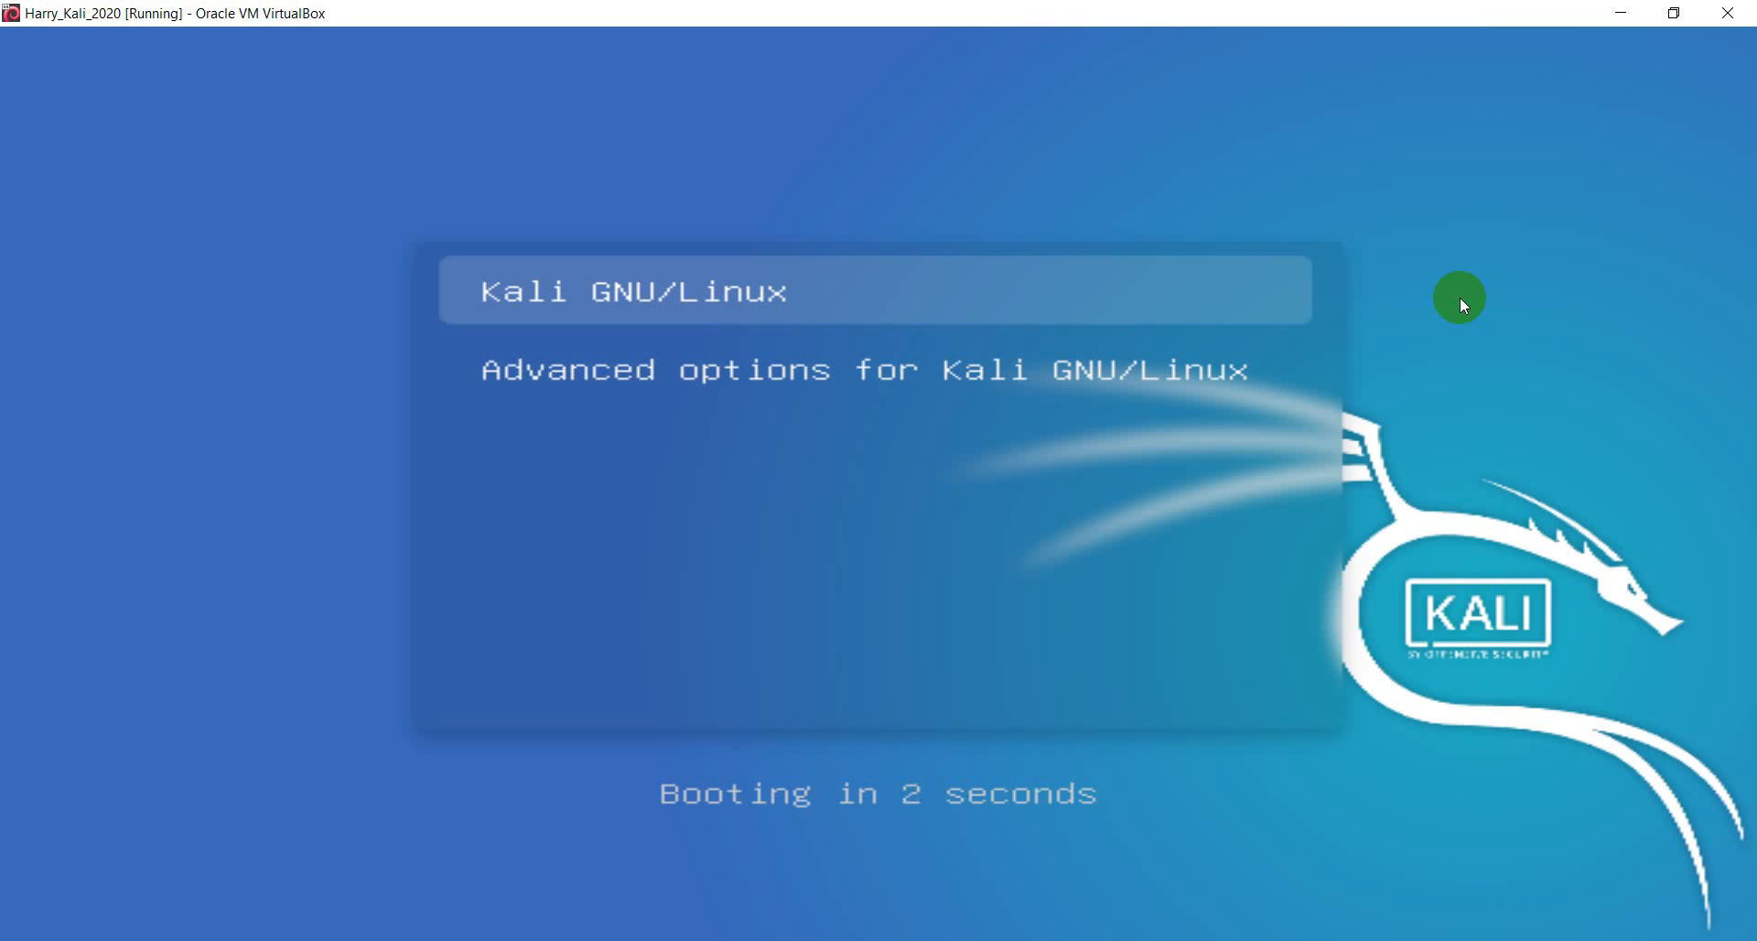
pyautogui.press('Down')
# - Stop the countdown, highlight the Kali GNU/Linux entry in the GRUB menu, and boot it
pyautogui.press('Up')
pyautogui.press('Down')
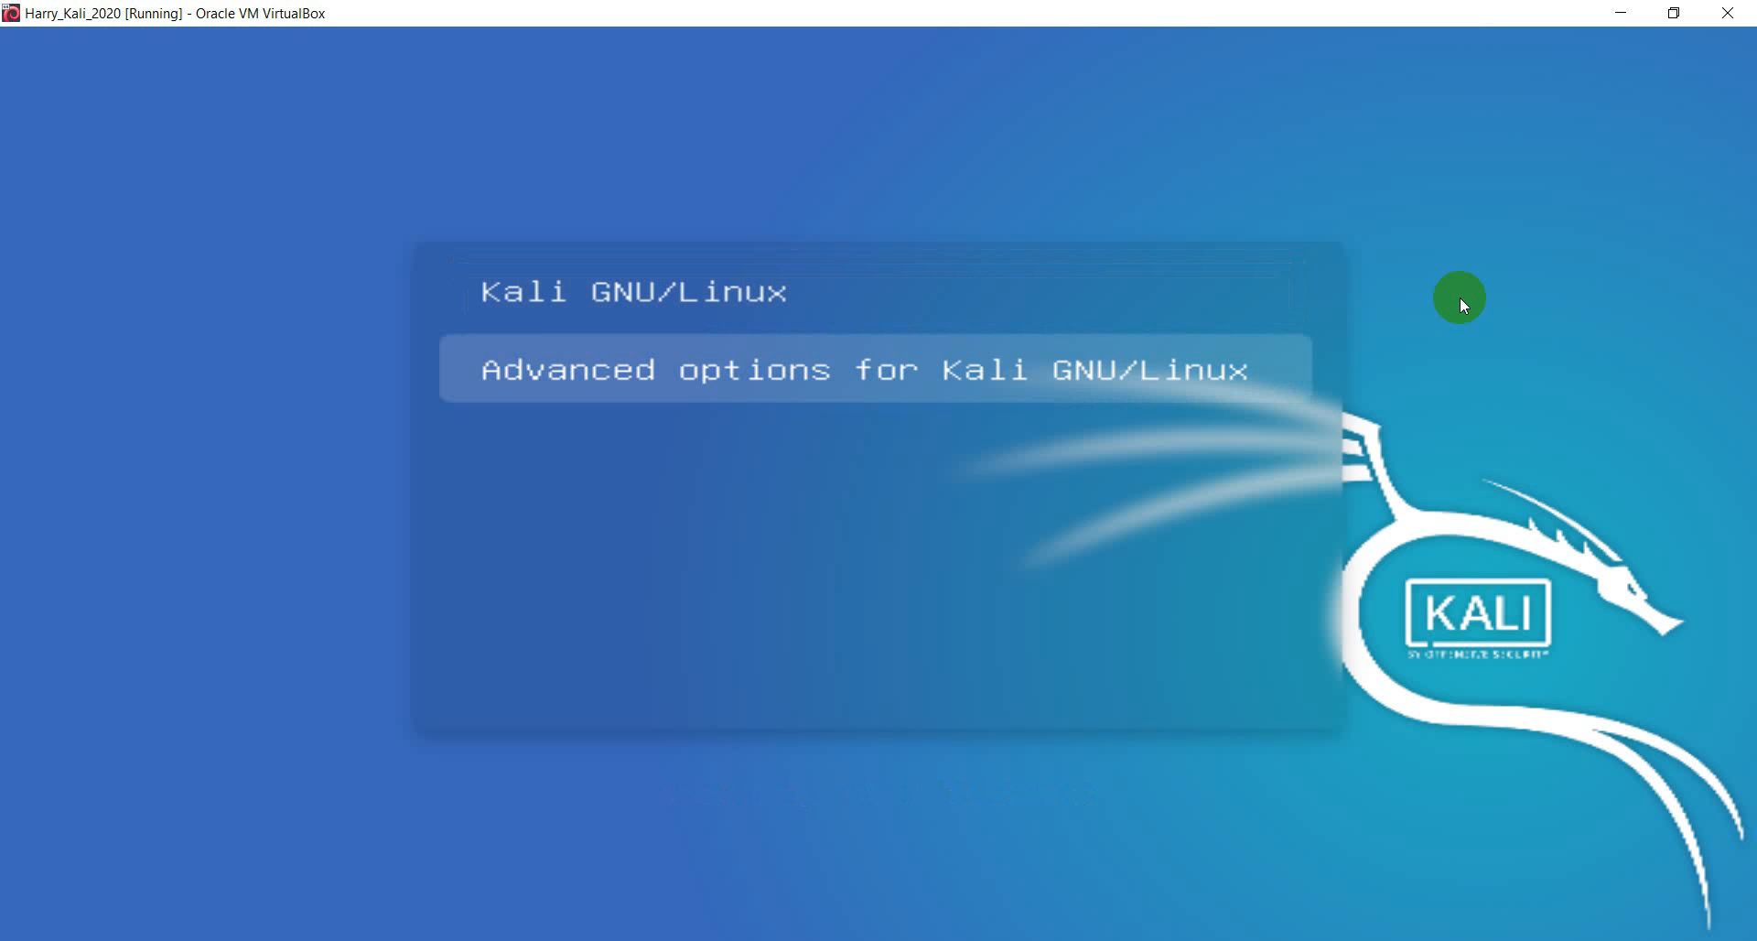
pyautogui.press('Up')
pyautogui.press('Down')
pyautogui.press('Up')
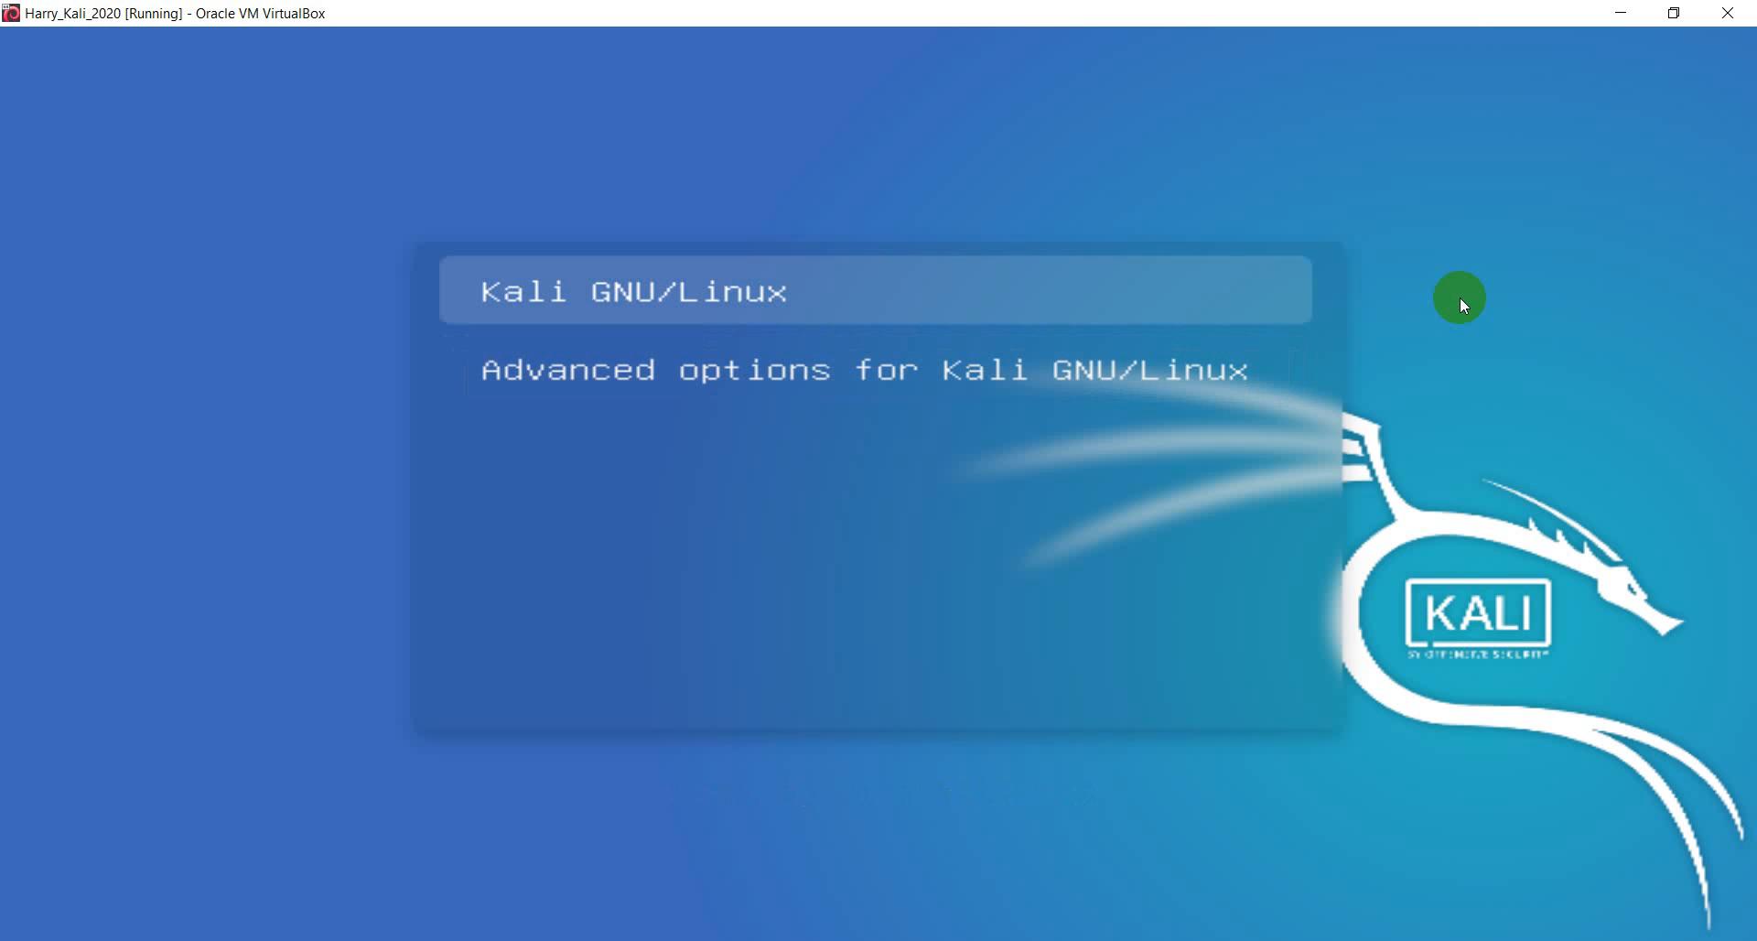
pyautogui.press('Down')
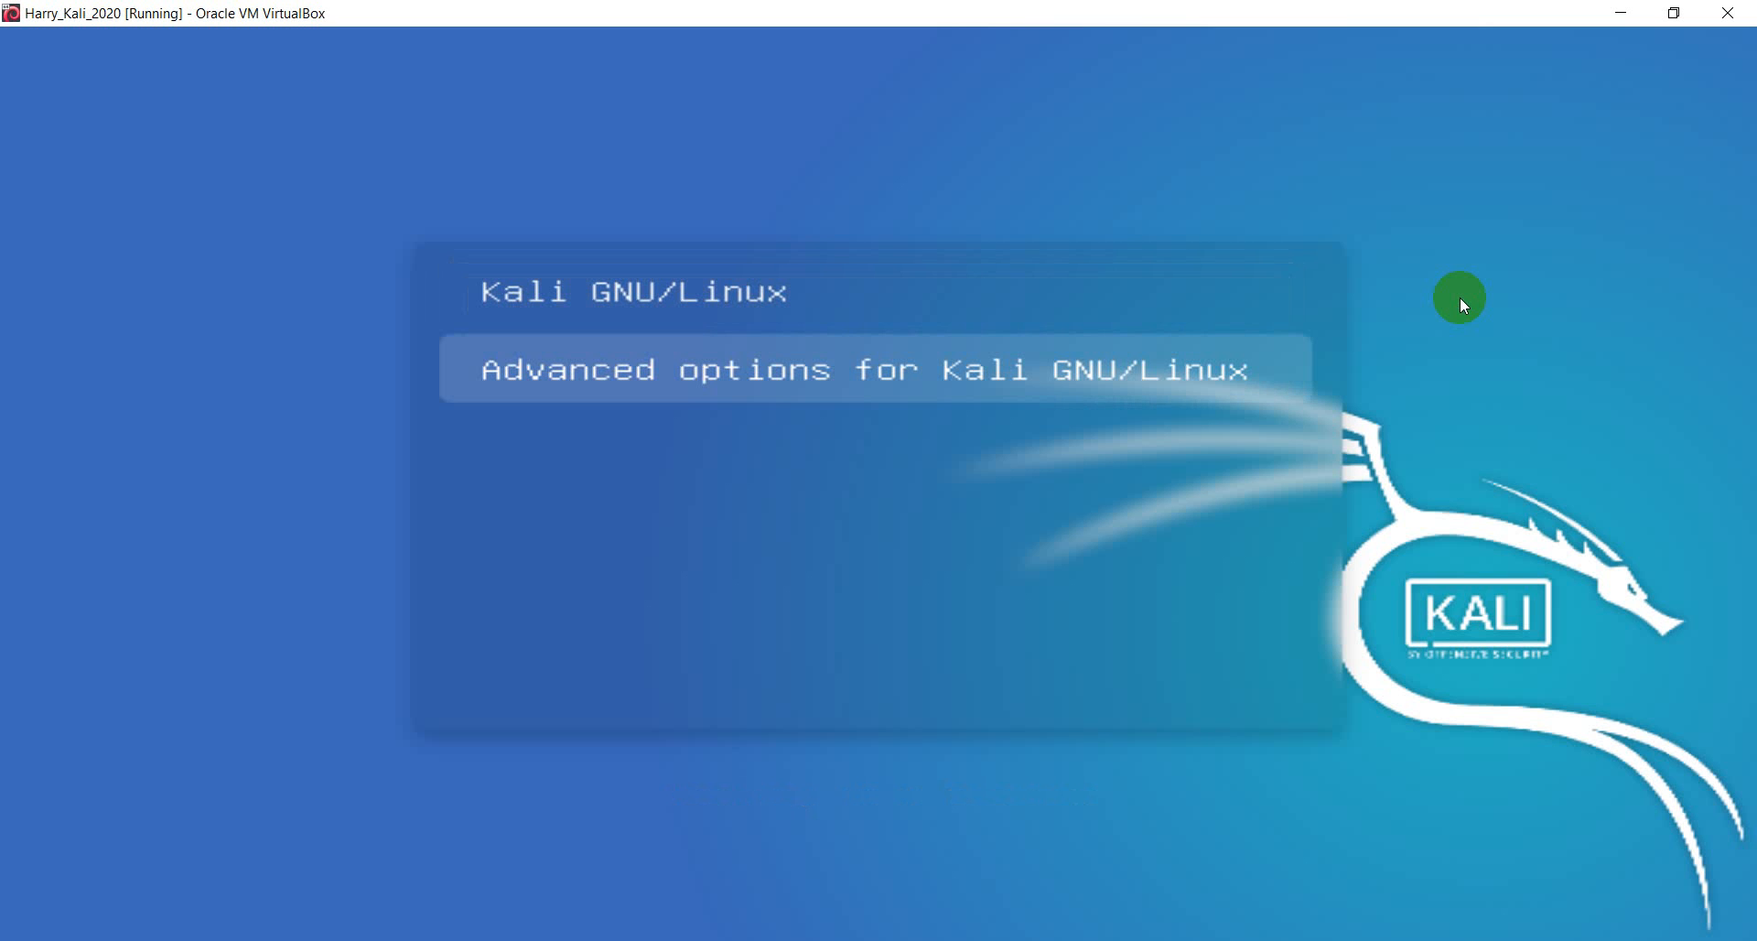
pyautogui.press('Up')
pyautogui.press('Down')
pyautogui.press('Up')
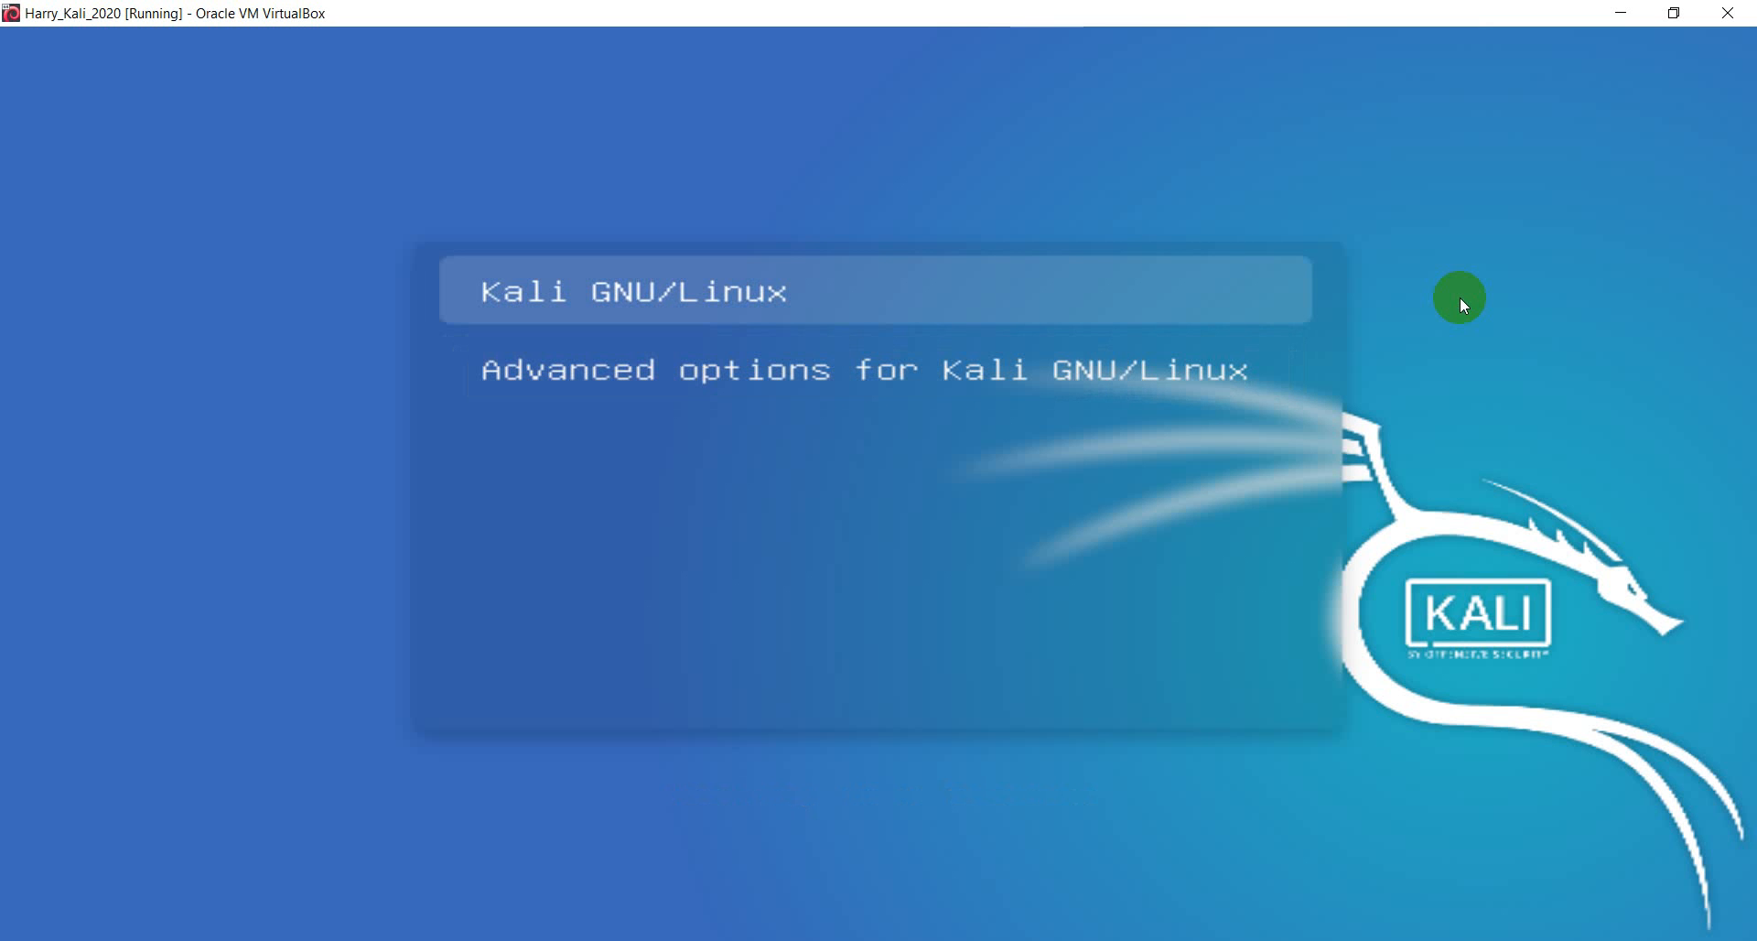
pyautogui.press('Return')
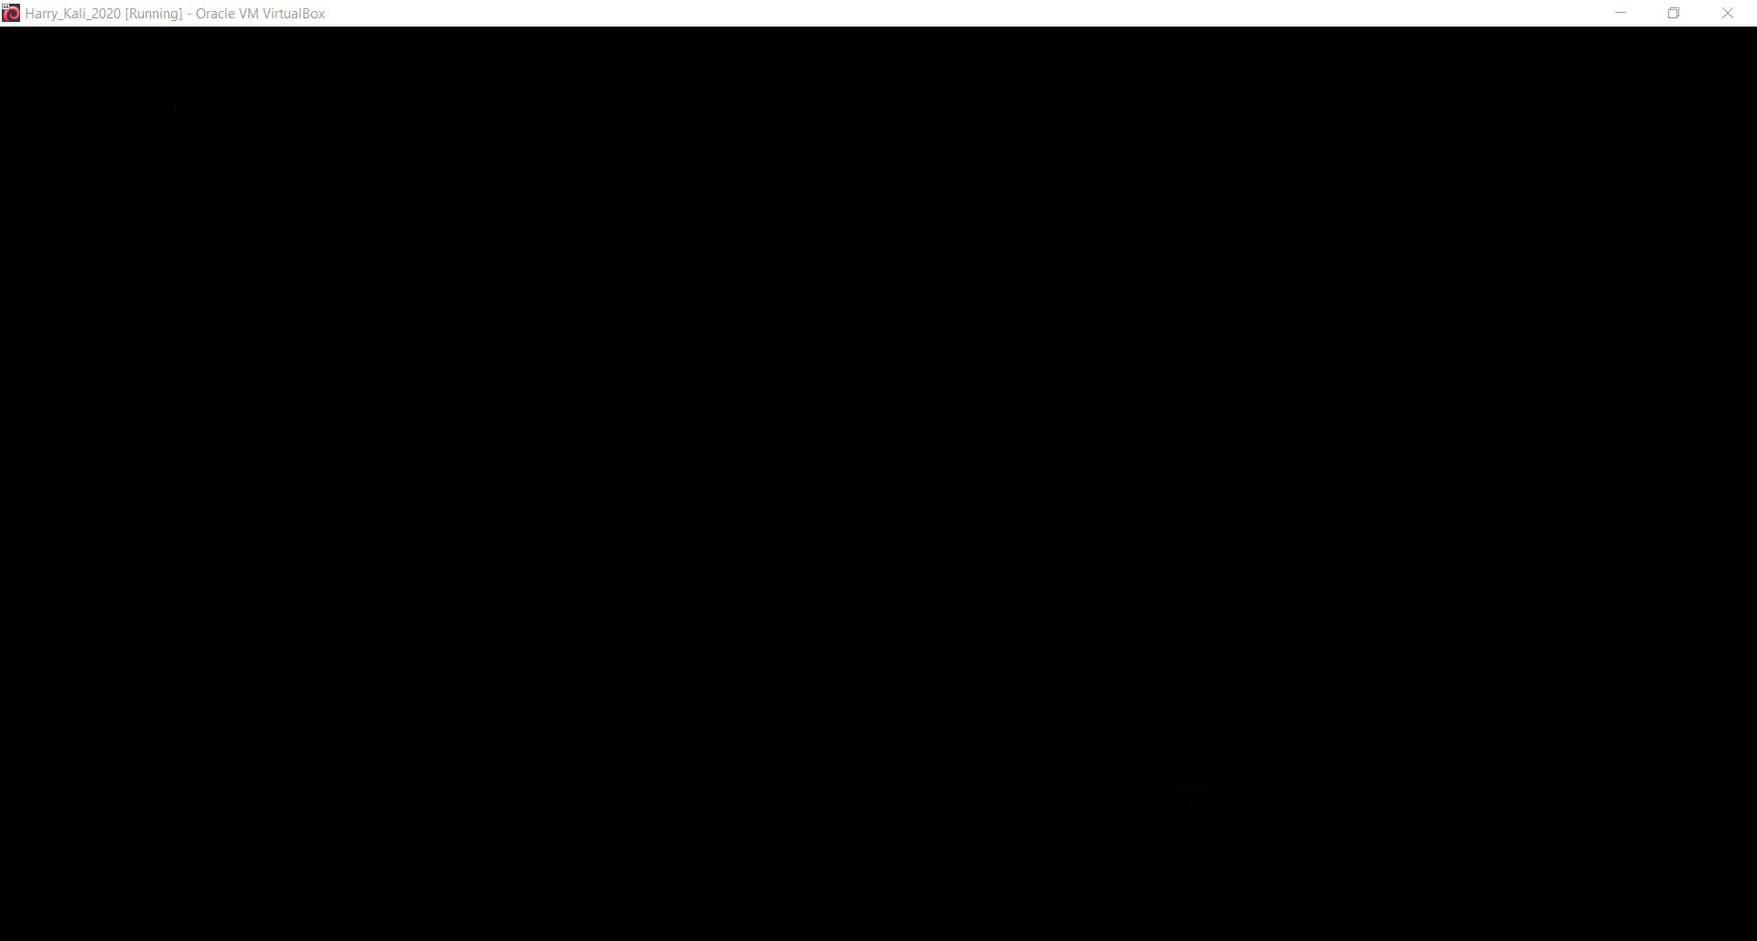
# - Enter the account username and password on the Kali login screen and submit with Log In
pyautogui.click(1523, 940)
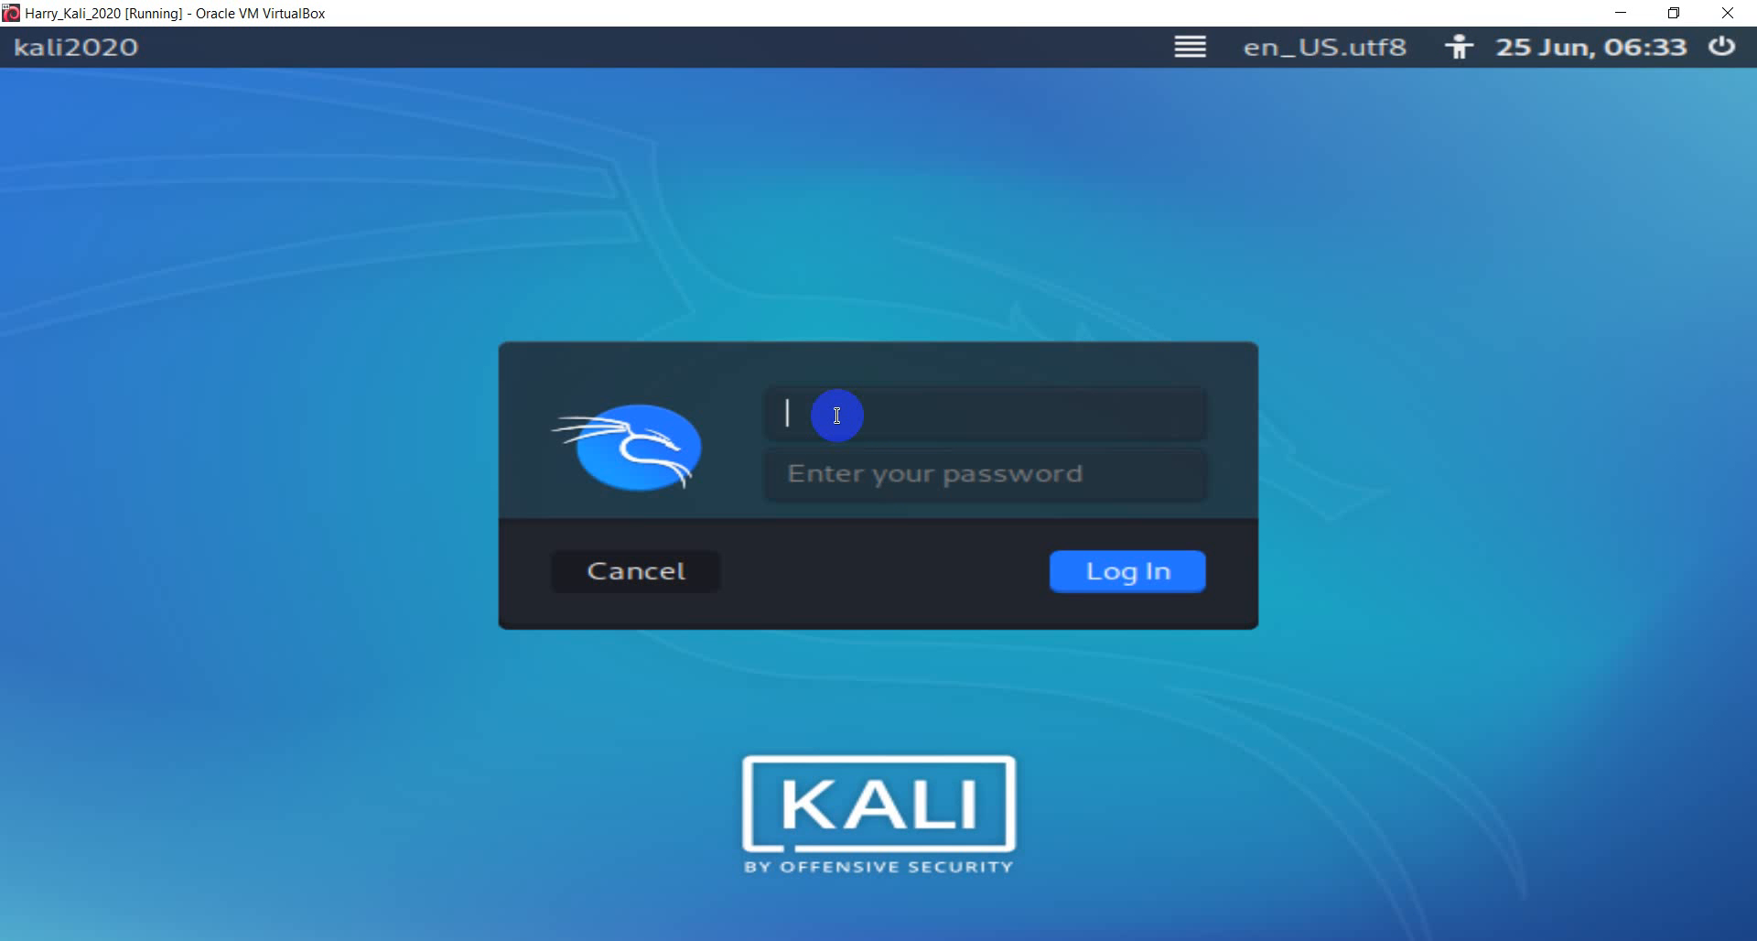
pyautogui.write('harrykali2020')
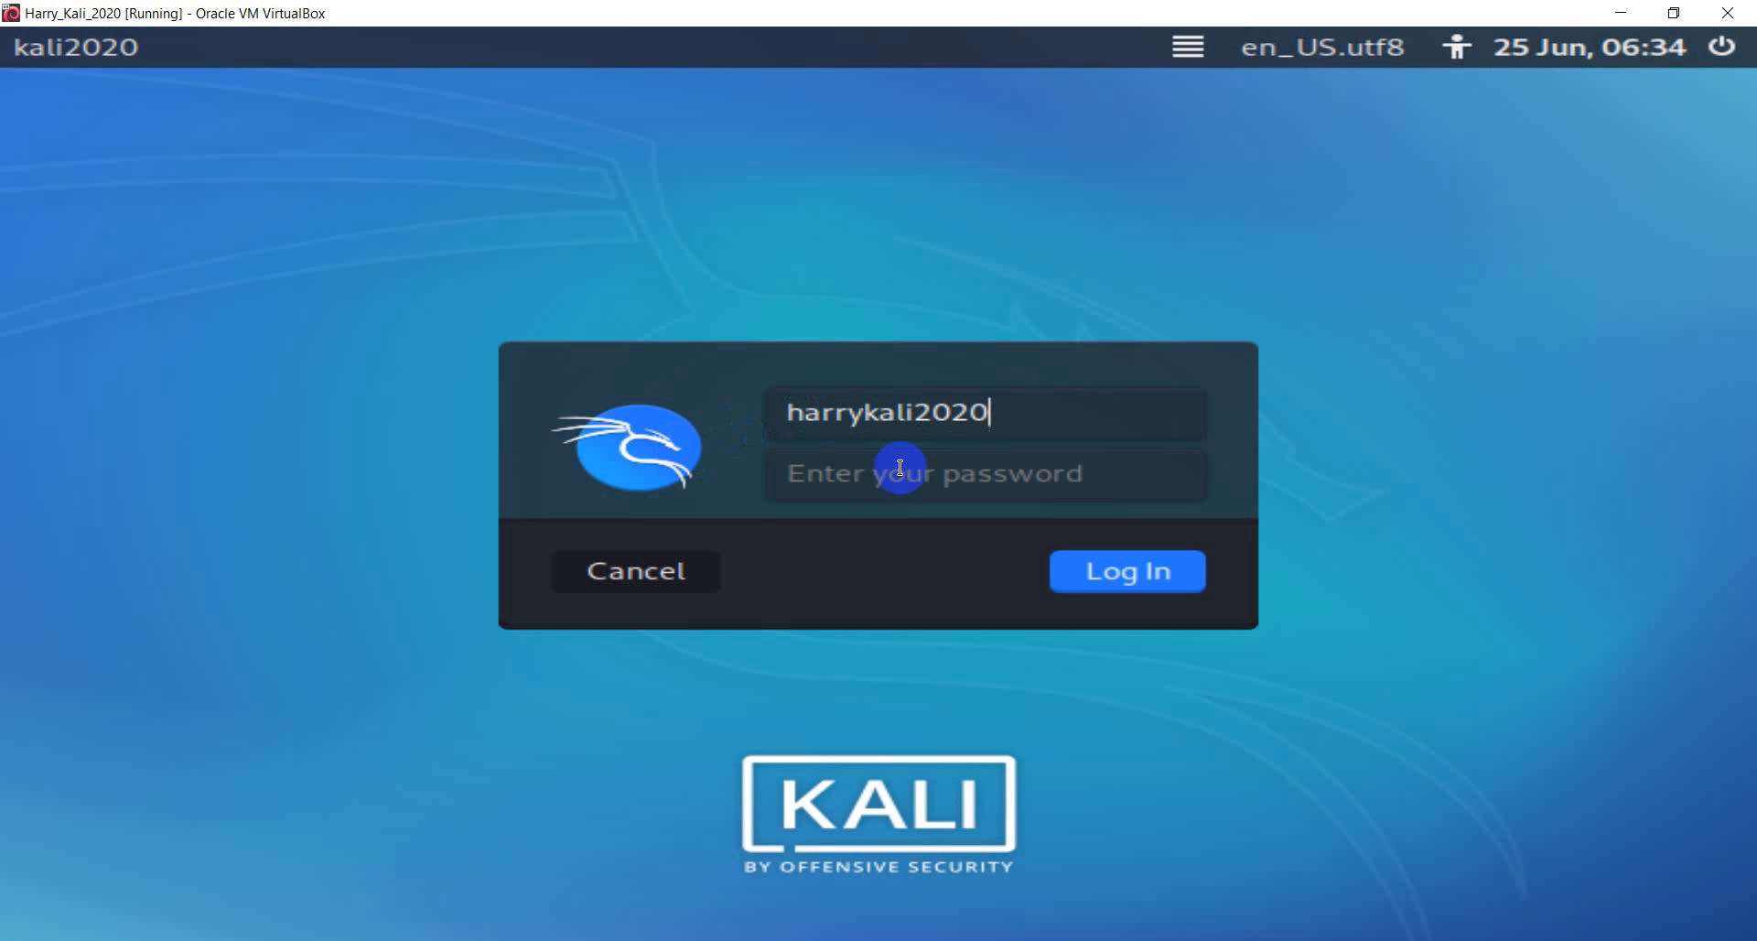
pyautogui.click(865, 475)
pyautogui.write('********')
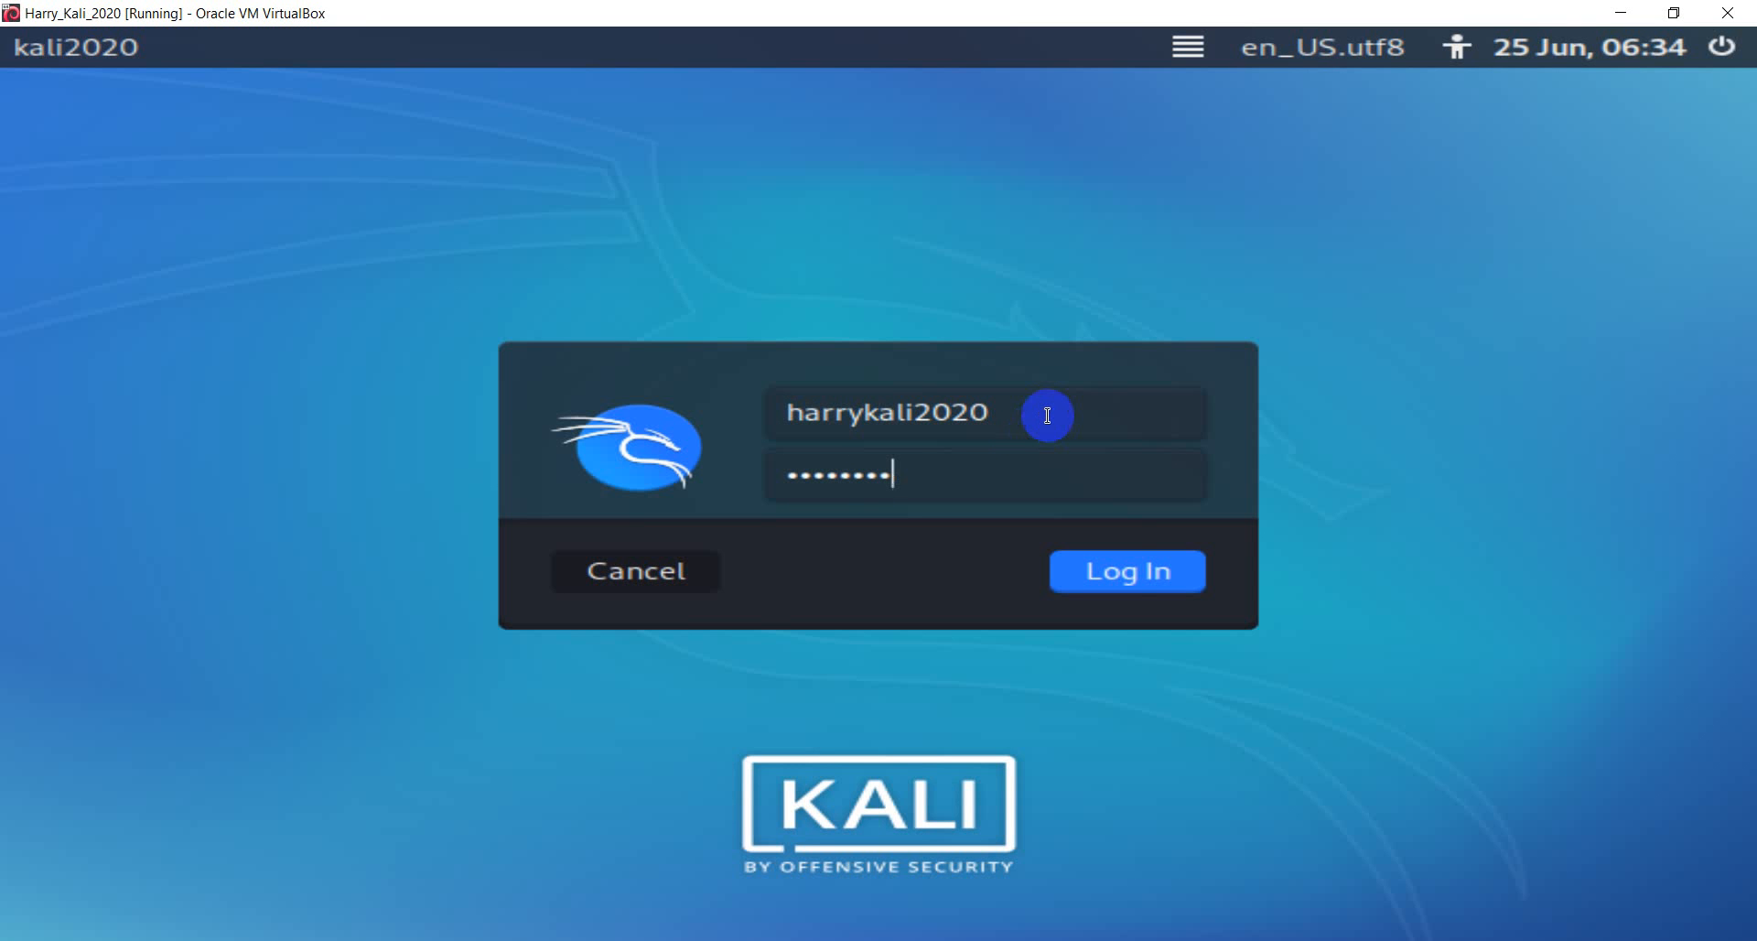
pyautogui.click(1127, 571)
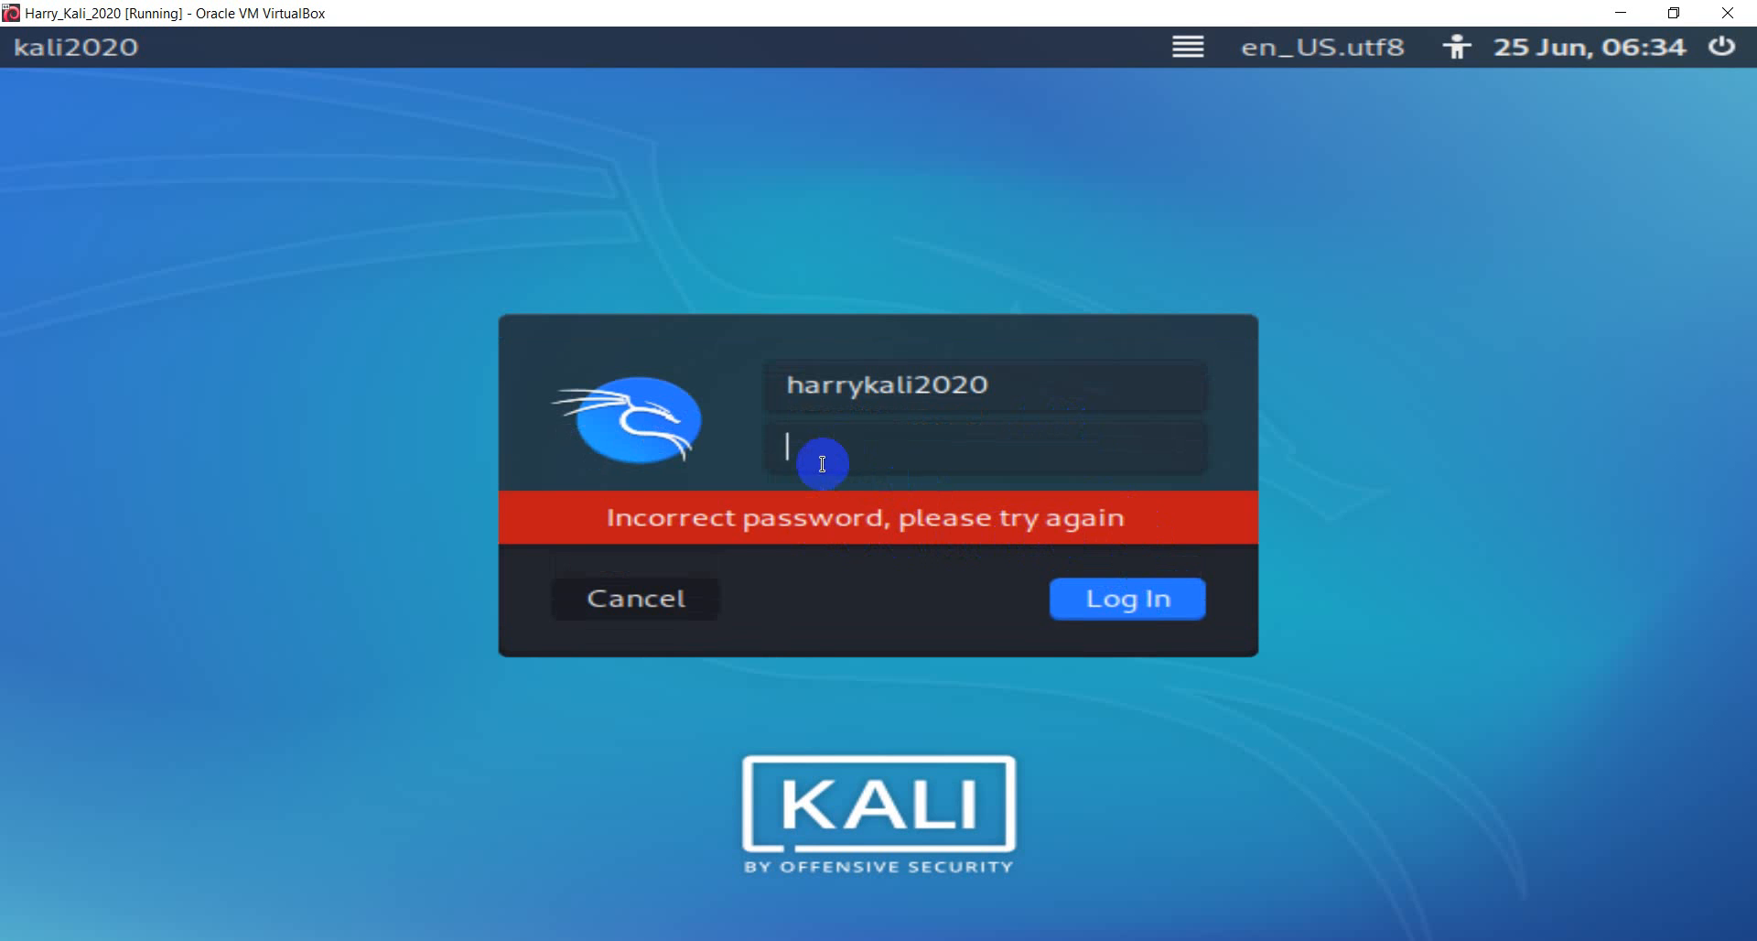
# - Resubmit the password, delete the first part of the username, and retry with the password
pyautogui.write('********')
pyautogui.press('Return')
pyautogui.moveTo(867, 386); pyautogui.dragTo(787, 389)
pyautogui.press('BackSpace')
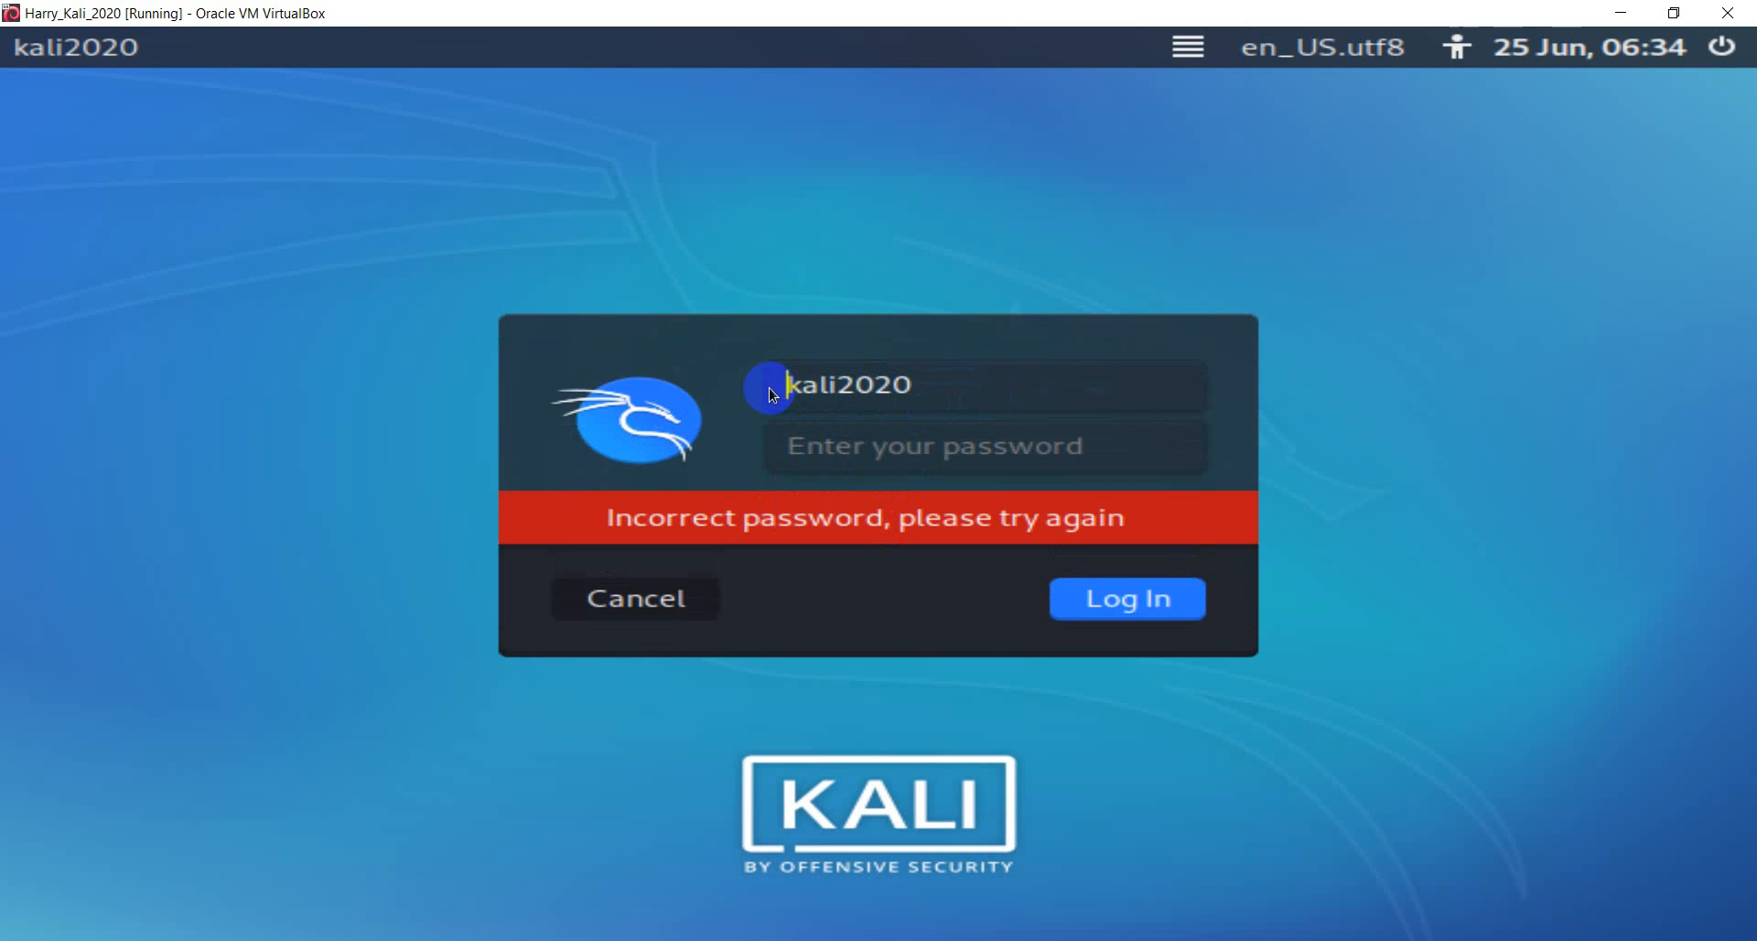
pyautogui.click(888, 444)
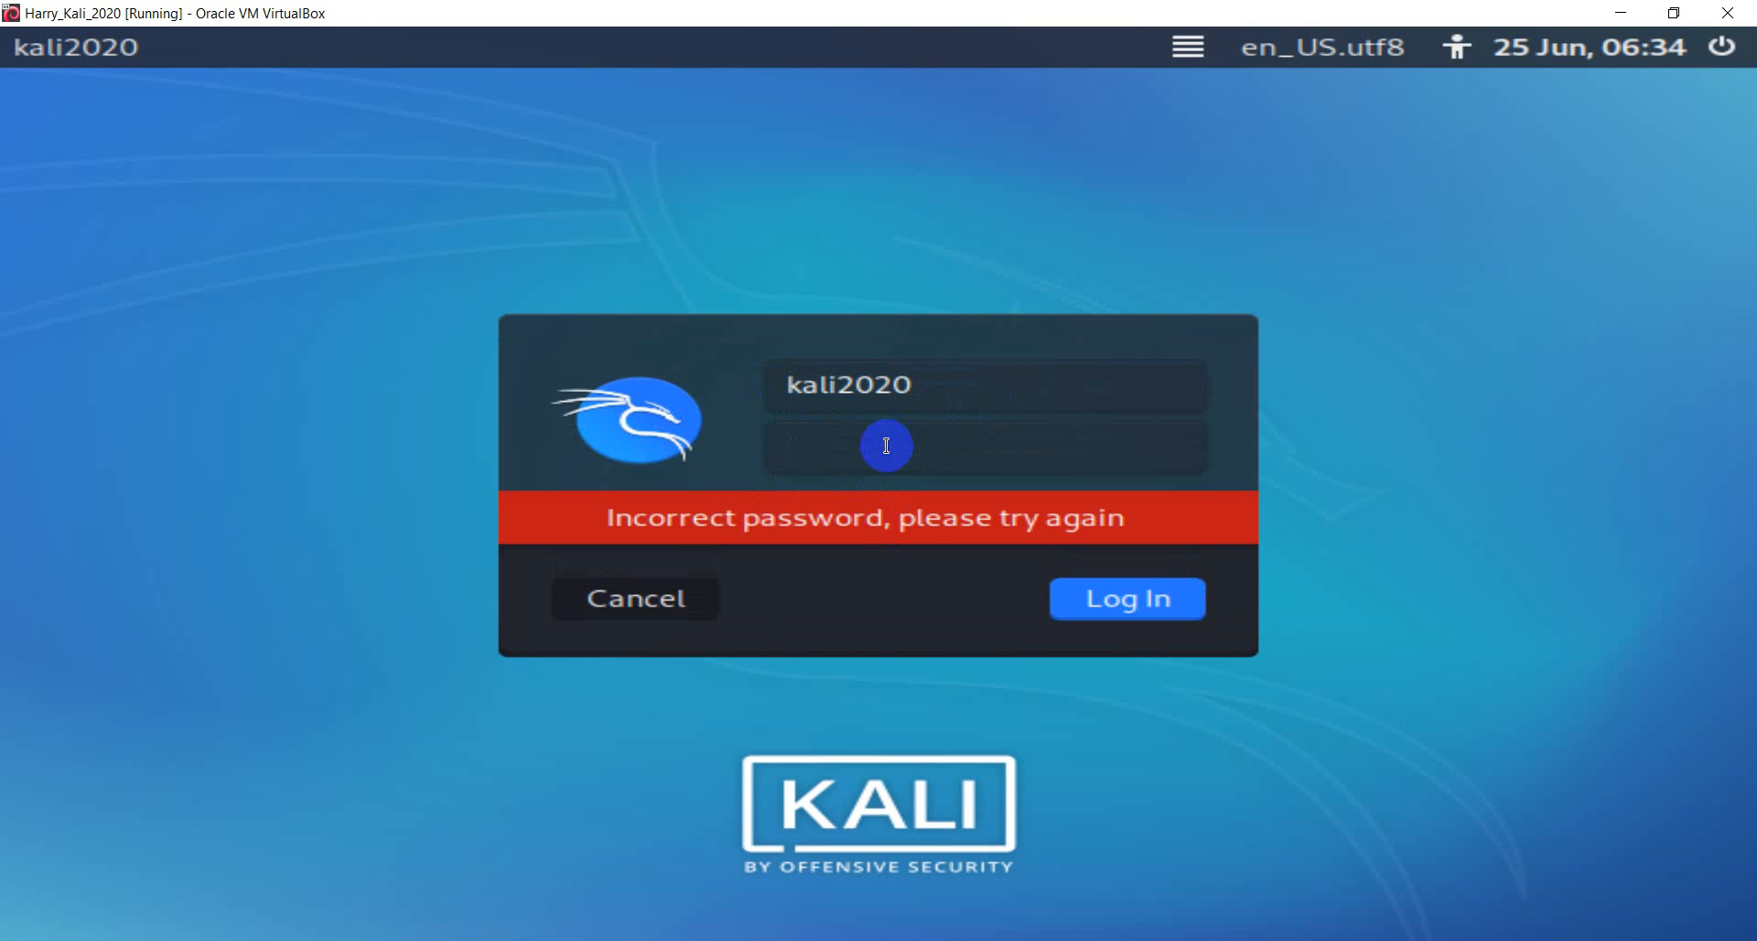
pyautogui.write('kali2020')
pyautogui.press('Return')
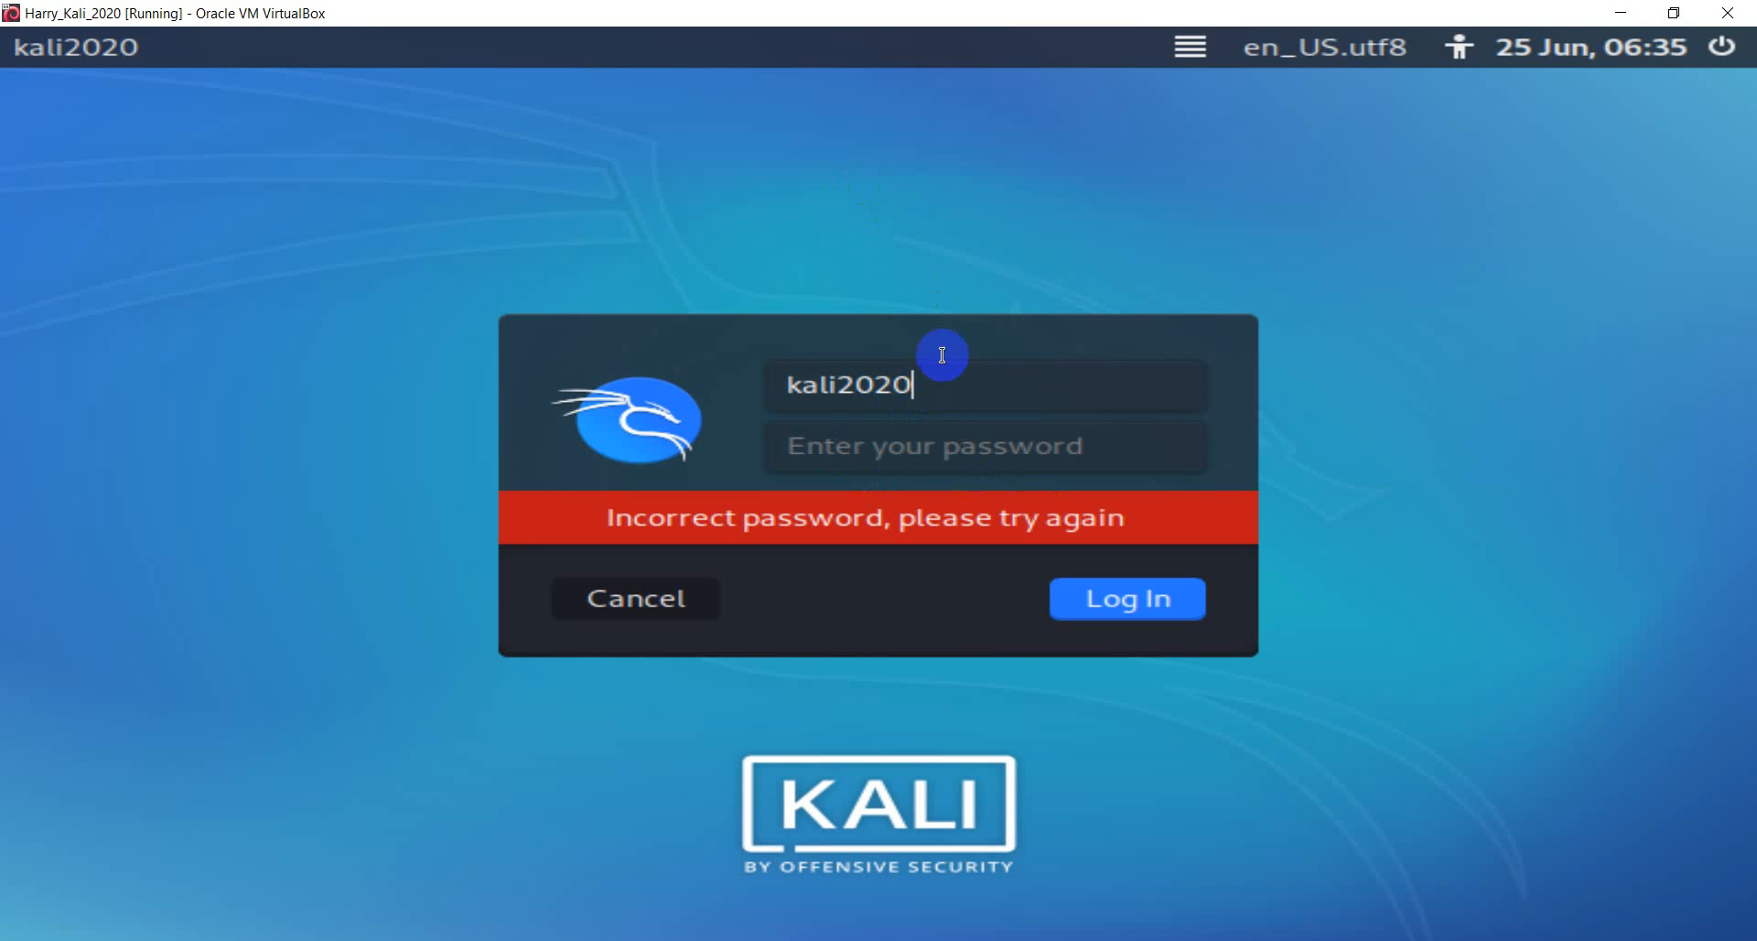
# - Select and delete the whole username, leaving the login fields empty
pyautogui.moveTo(934, 390); pyautogui.dragTo(785, 383)
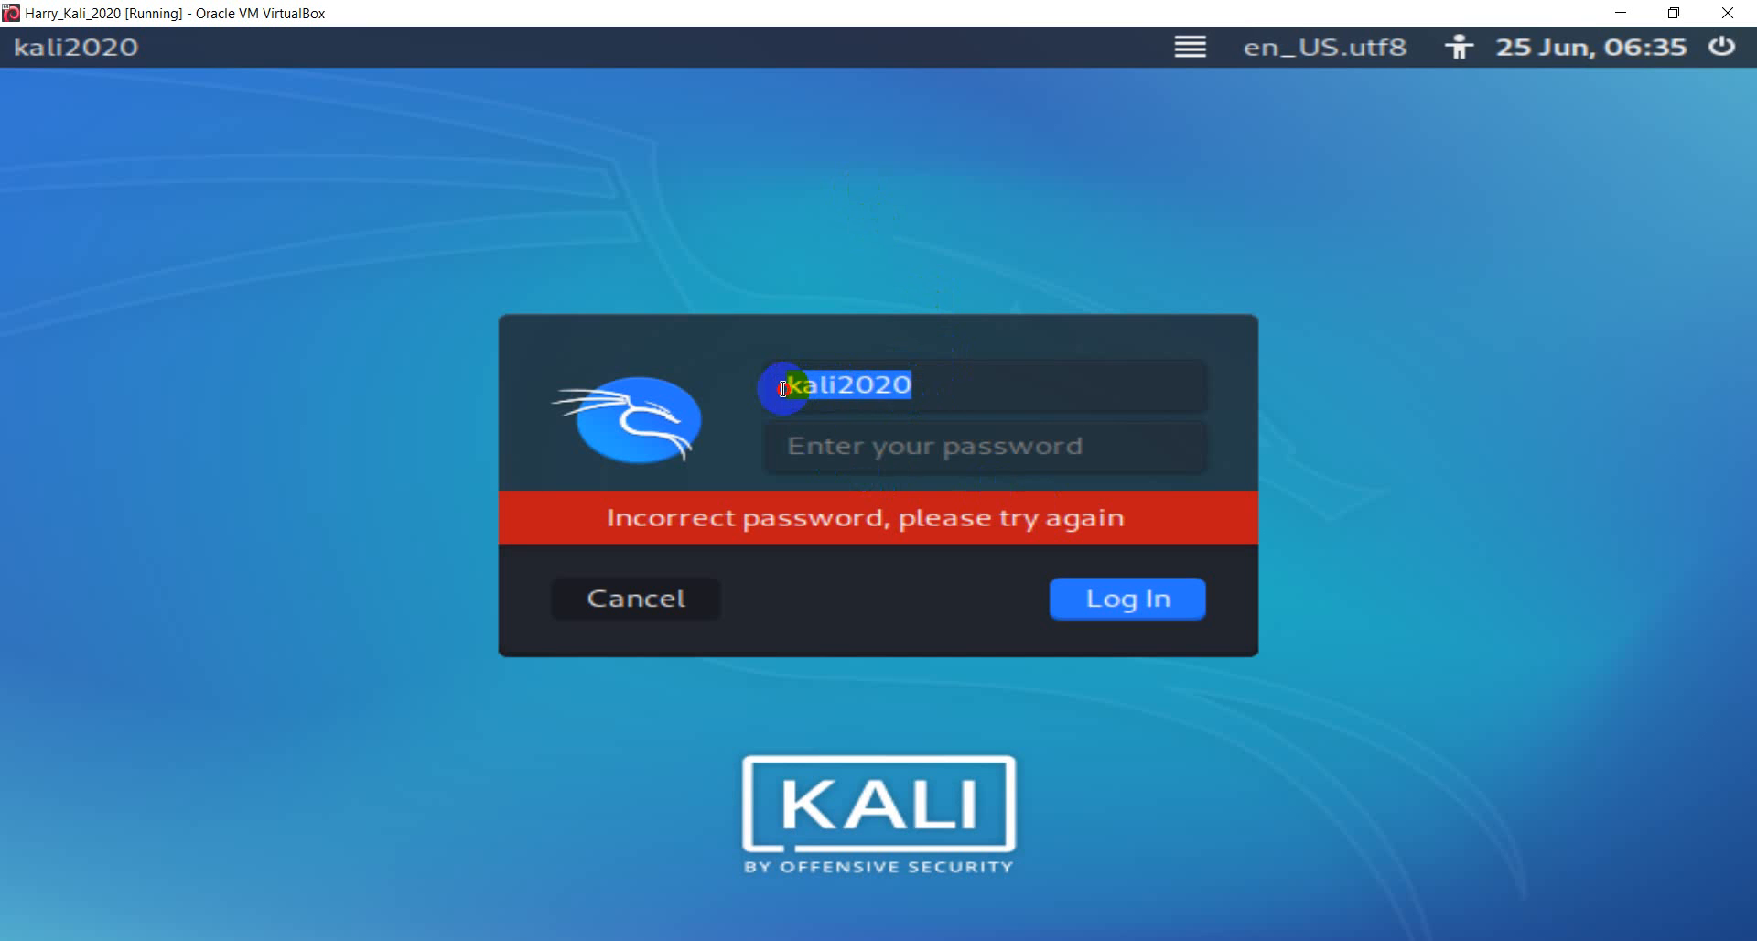
pyautogui.click(826, 392)
pyautogui.moveTo(909, 384); pyautogui.dragTo(765, 403)
pyautogui.press('BackSpace')
pyautogui.click(882, 442)
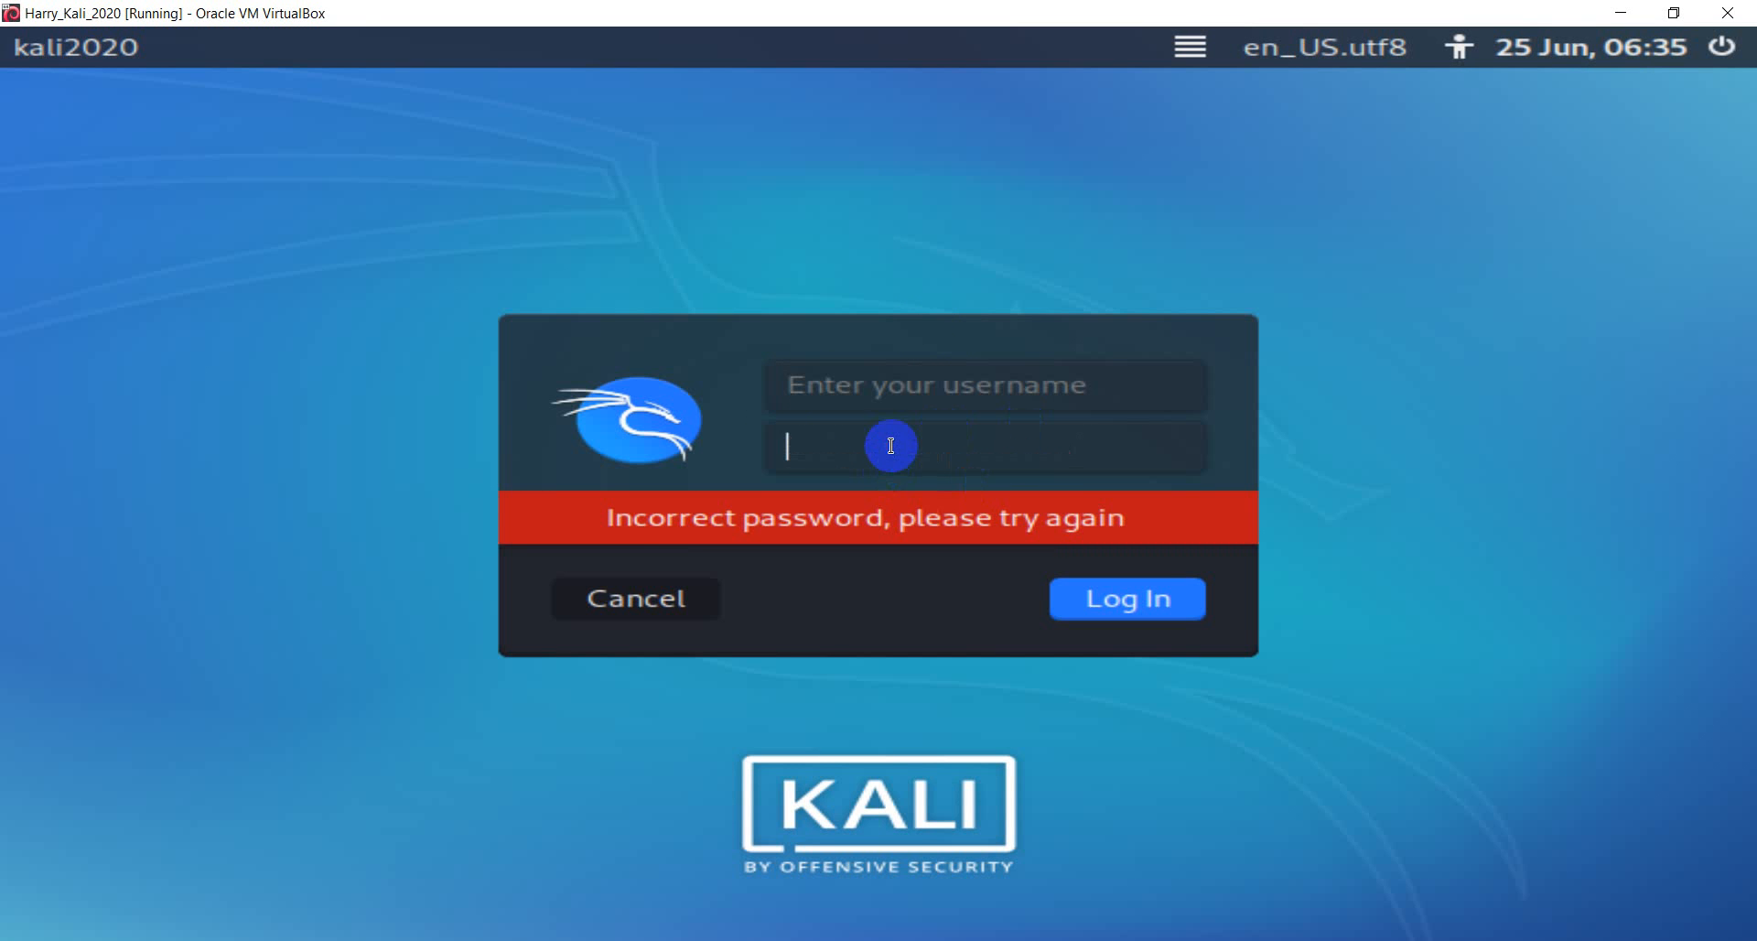
pyautogui.click(917, 390)
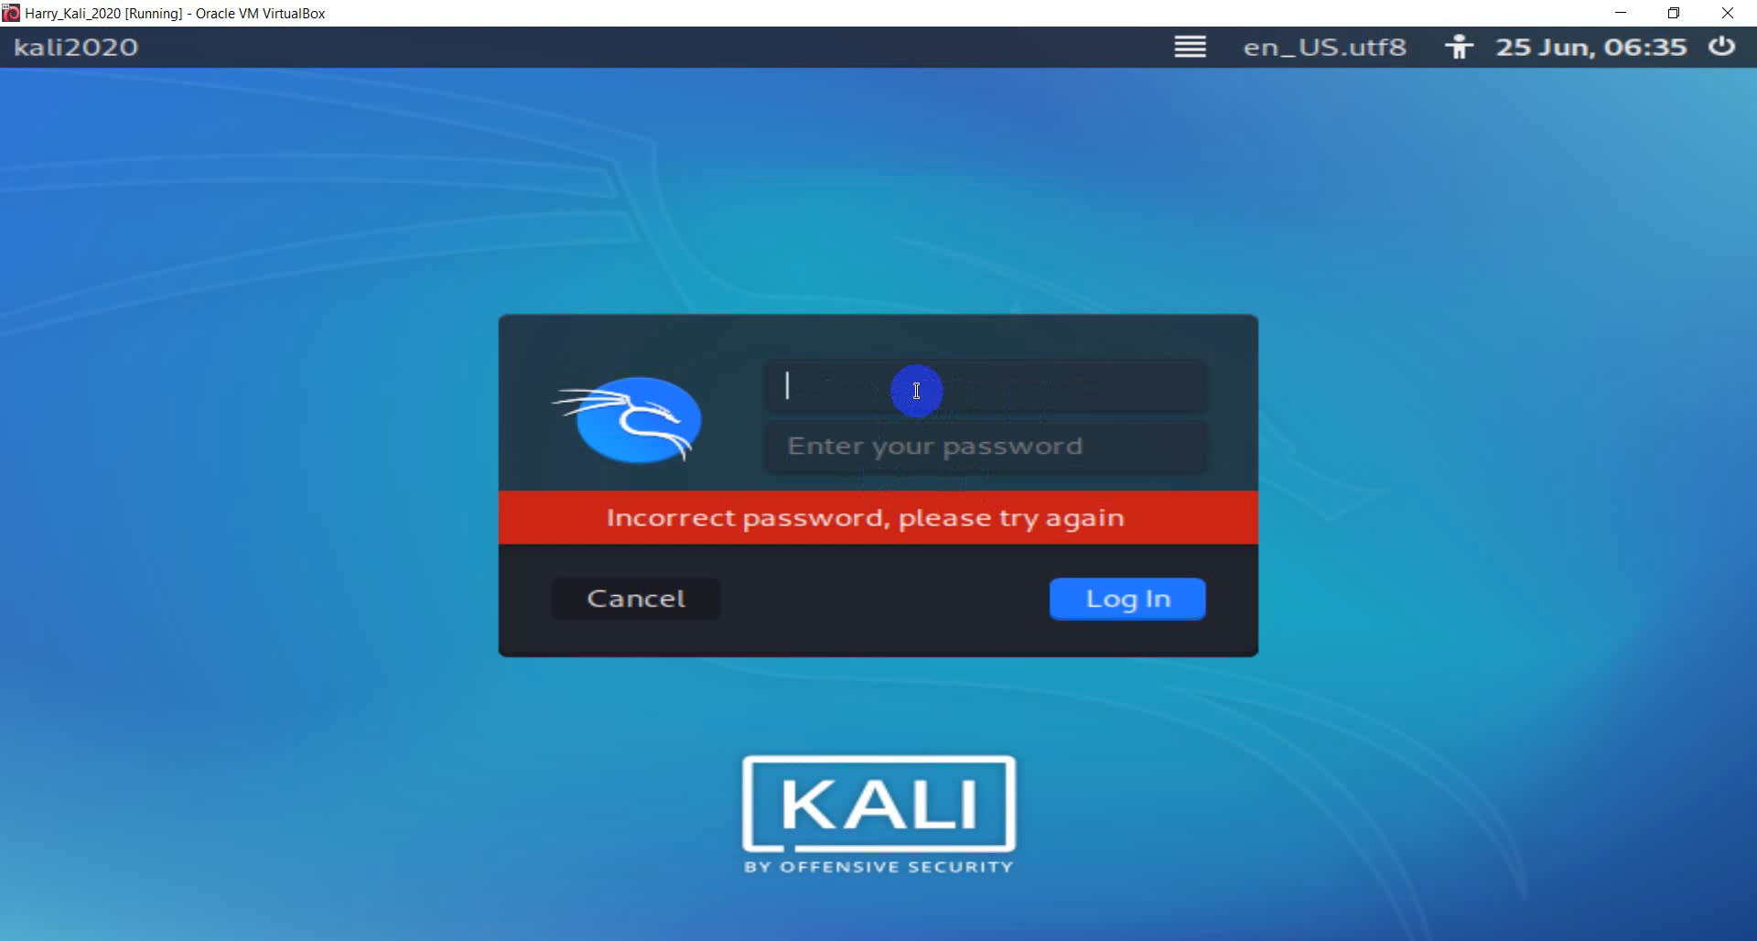
# - Try logging in with a different username and password, submitting with Enter
pyautogui.write('rootkali')
pyautogui.press('Tab')
pyautogui.write('••••••••')
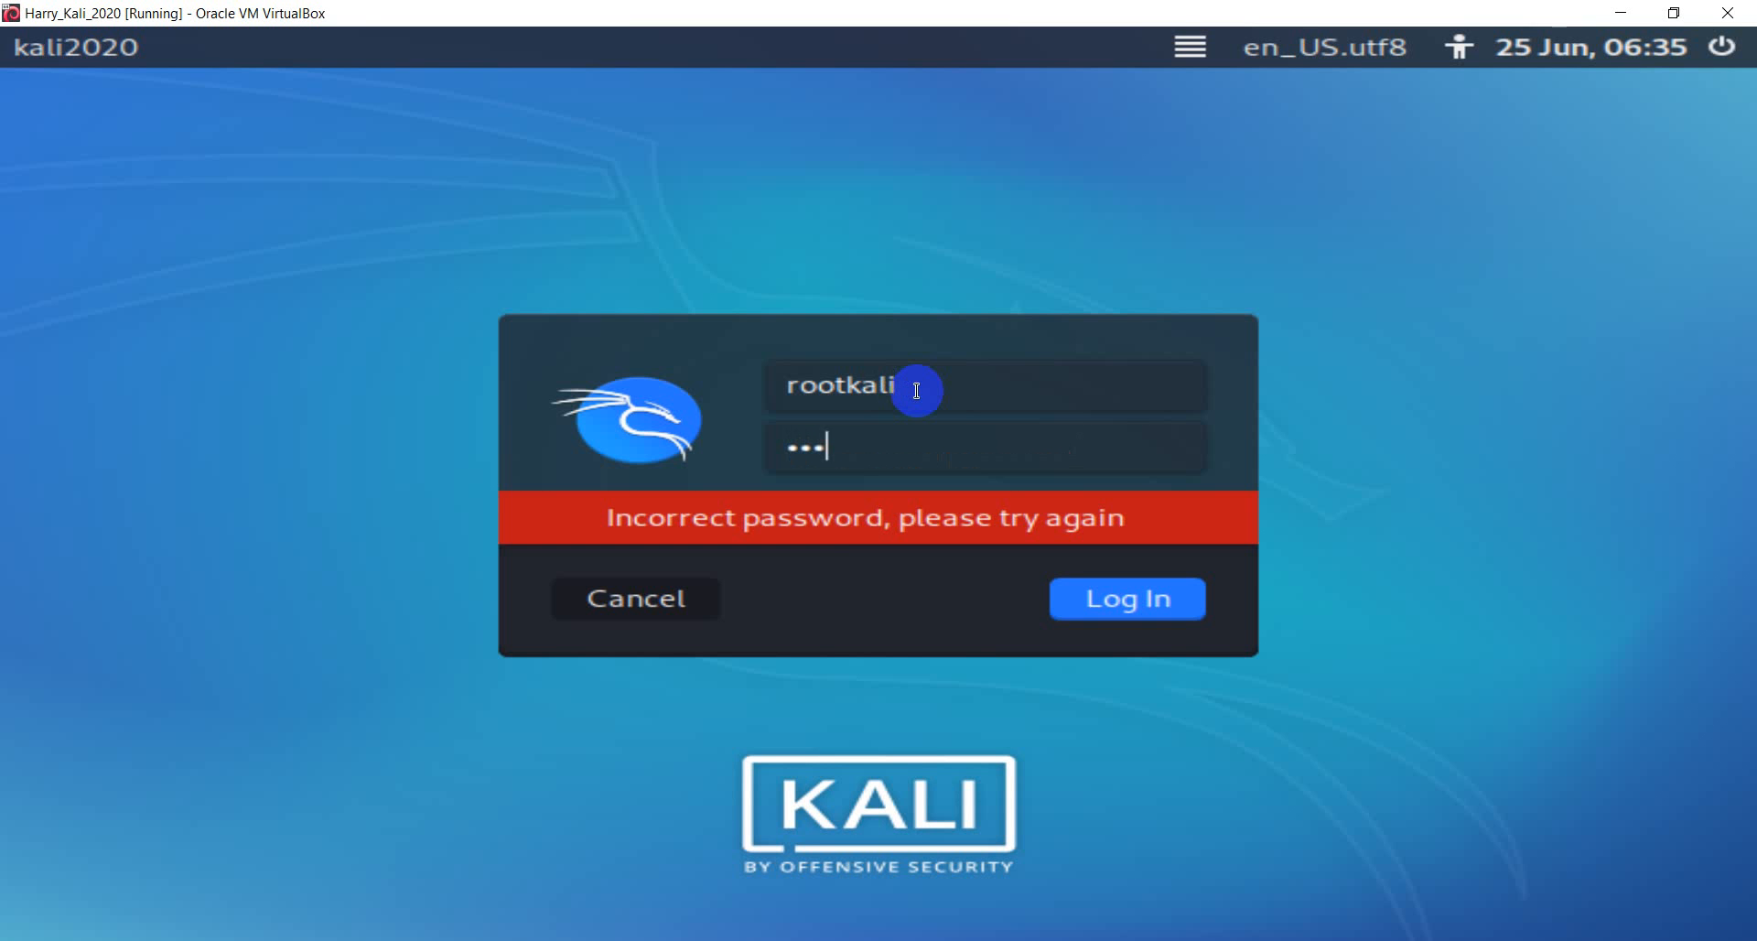
pyautogui.press('Return')
# - Switch repeatedly between the username and password fields, then show the host's hidden tray icons
pyautogui.click(942, 393)
pyautogui.click(912, 439)
pyautogui.click(910, 397)
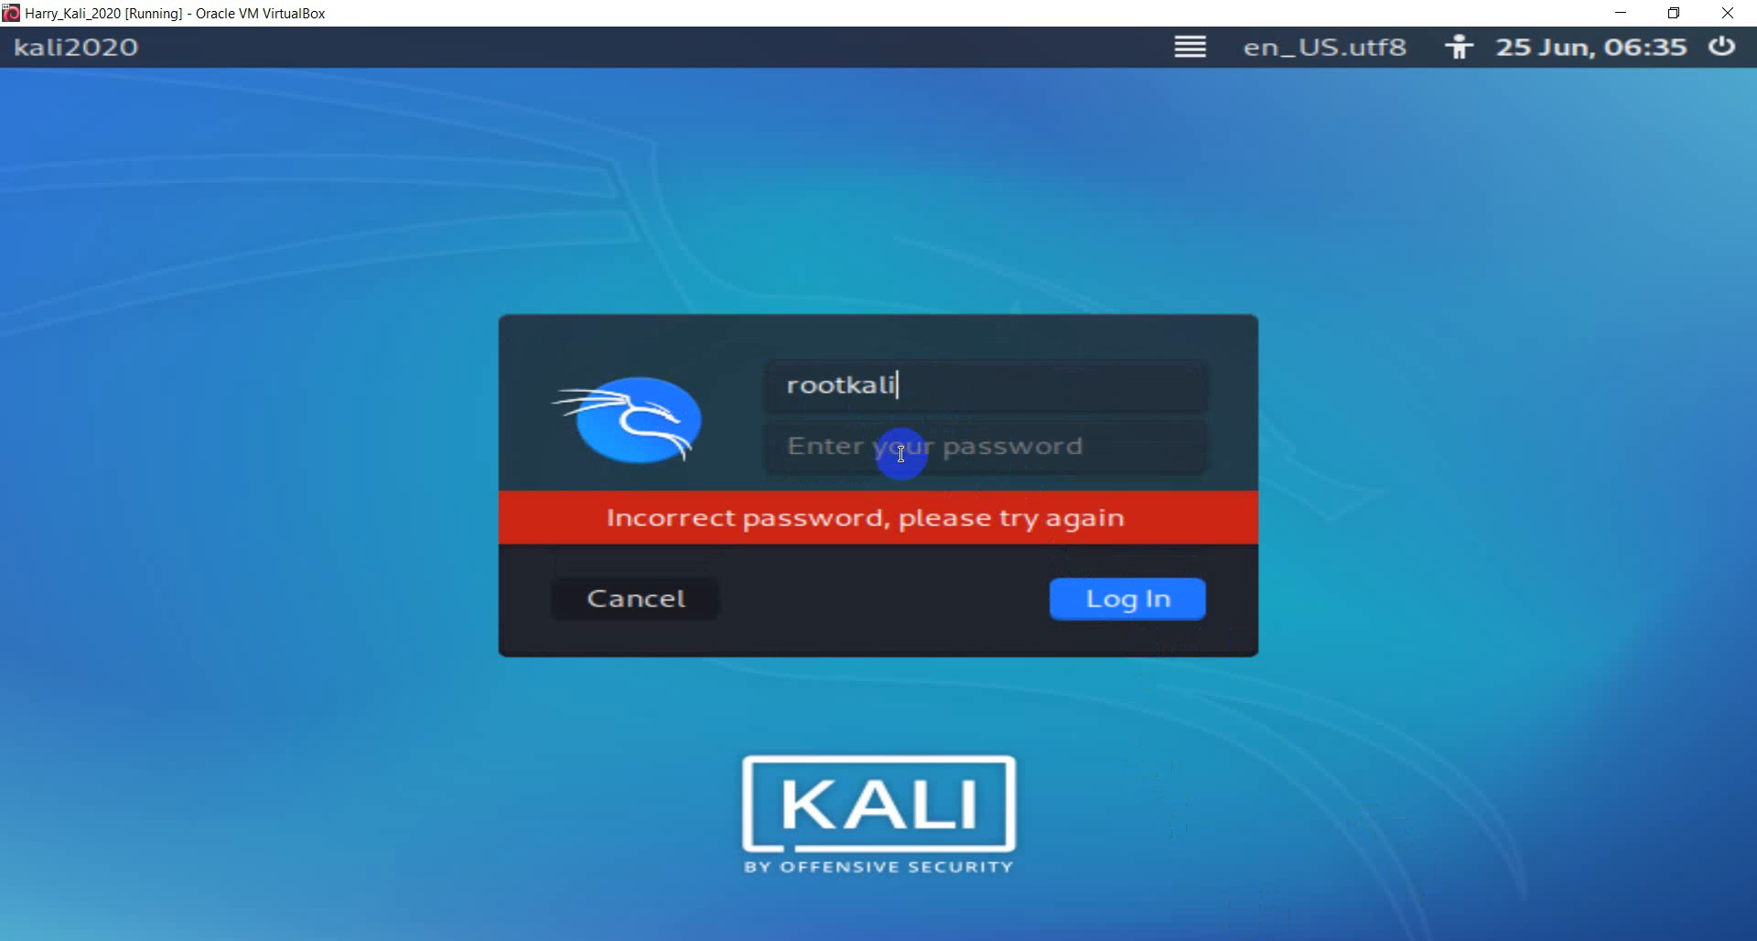
pyautogui.click(897, 447)
pyautogui.click(991, 395)
pyautogui.click(915, 448)
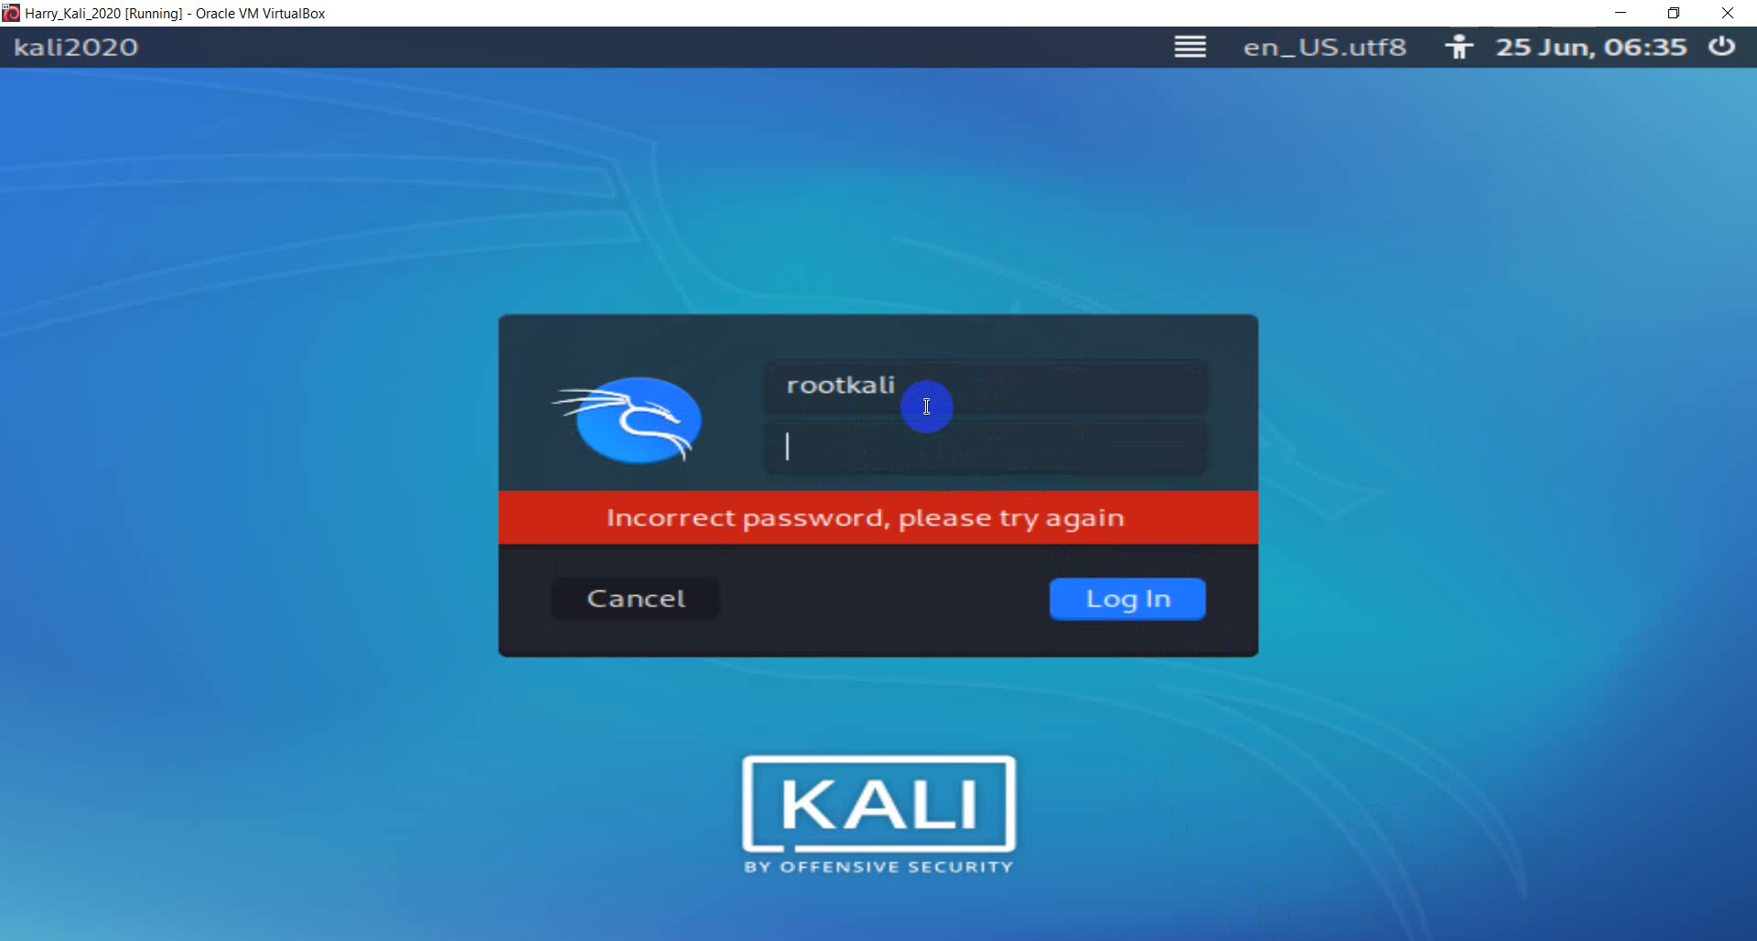
pyautogui.click(926, 399)
pyautogui.click(927, 446)
pyautogui.click(938, 394)
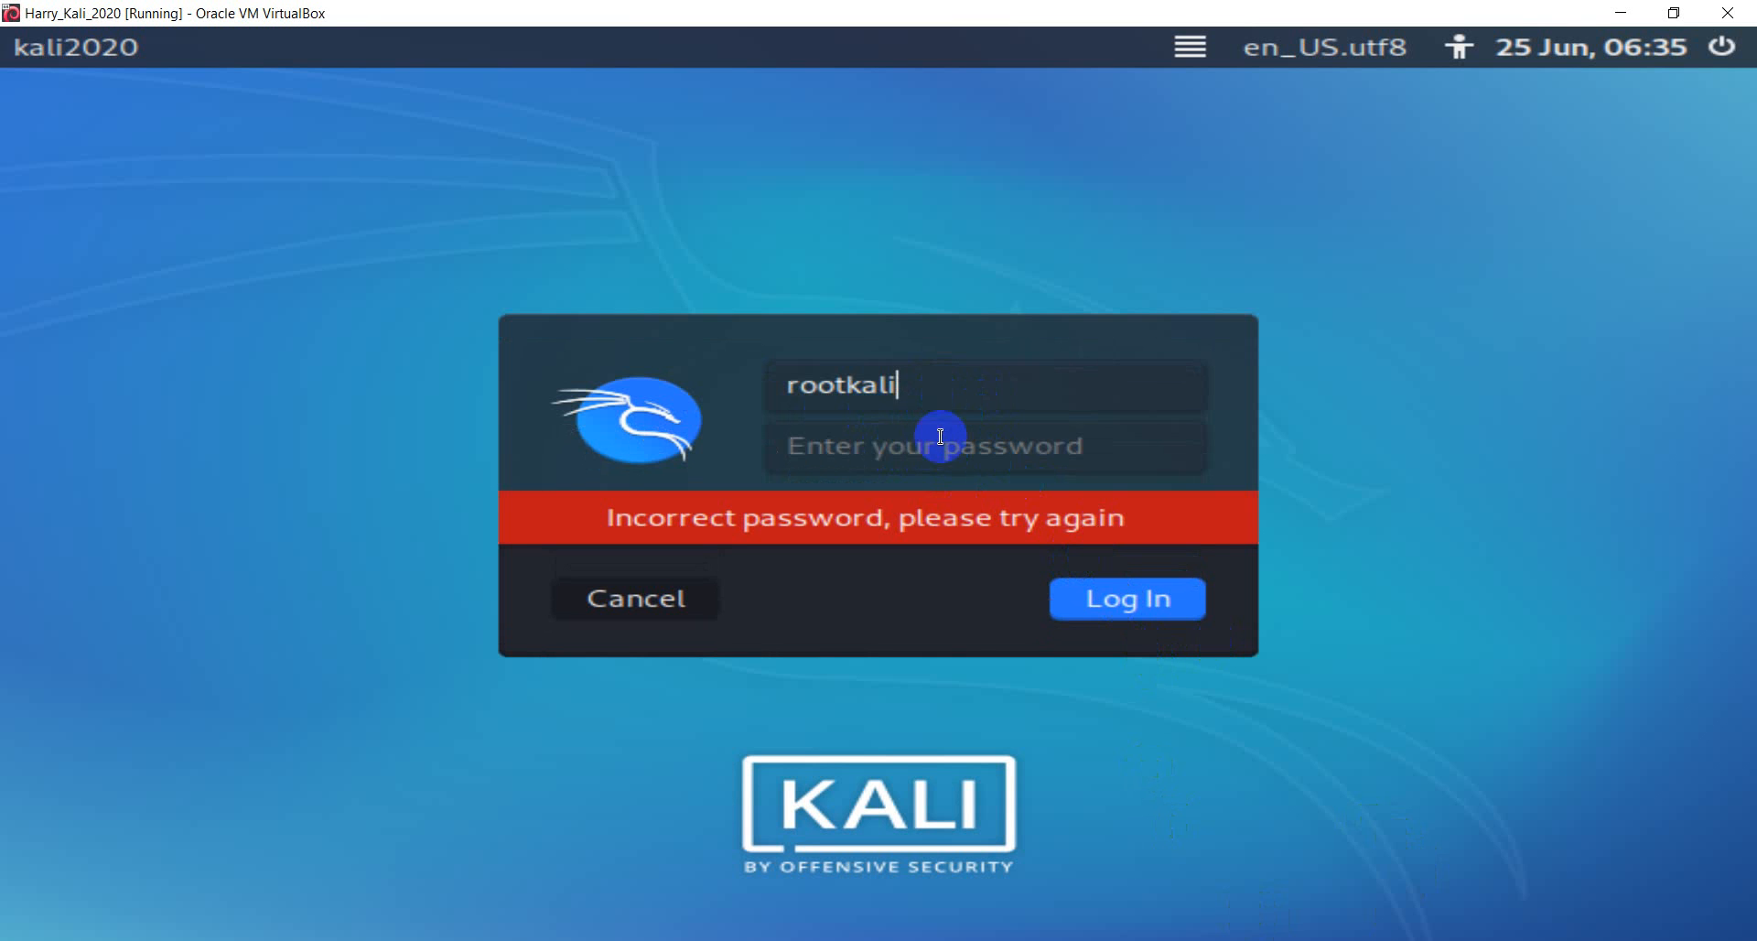
pyautogui.click(938, 445)
pyautogui.click(932, 386)
pyautogui.click(932, 451)
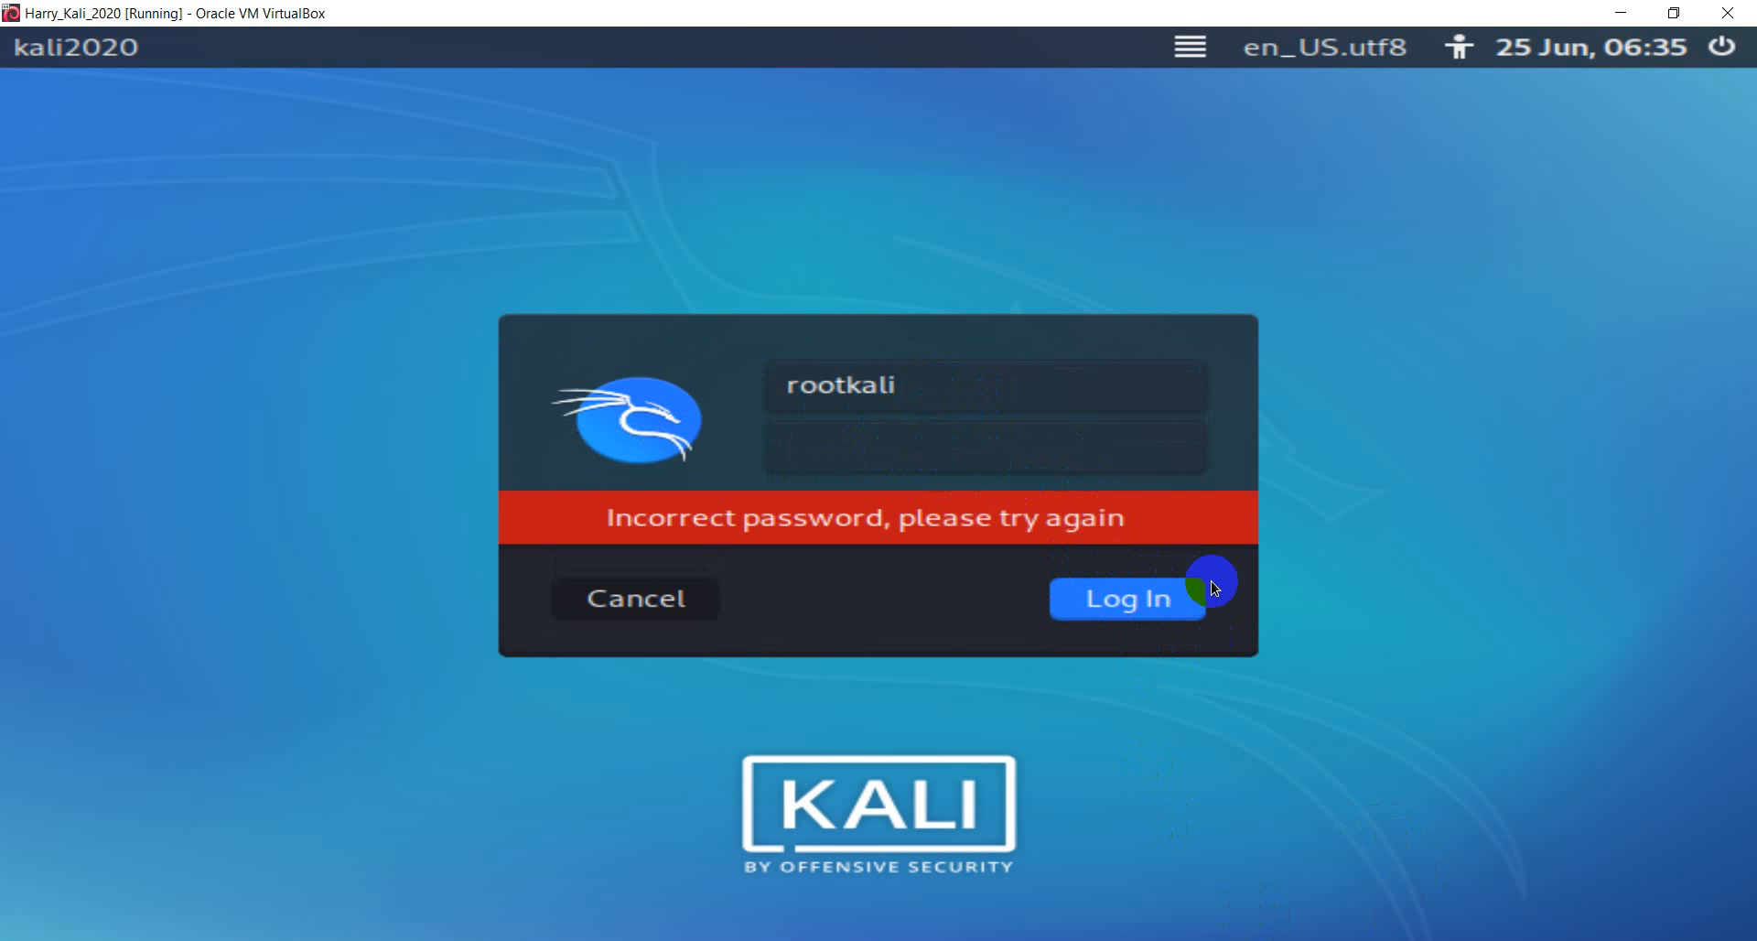
pyautogui.click(966, 392)
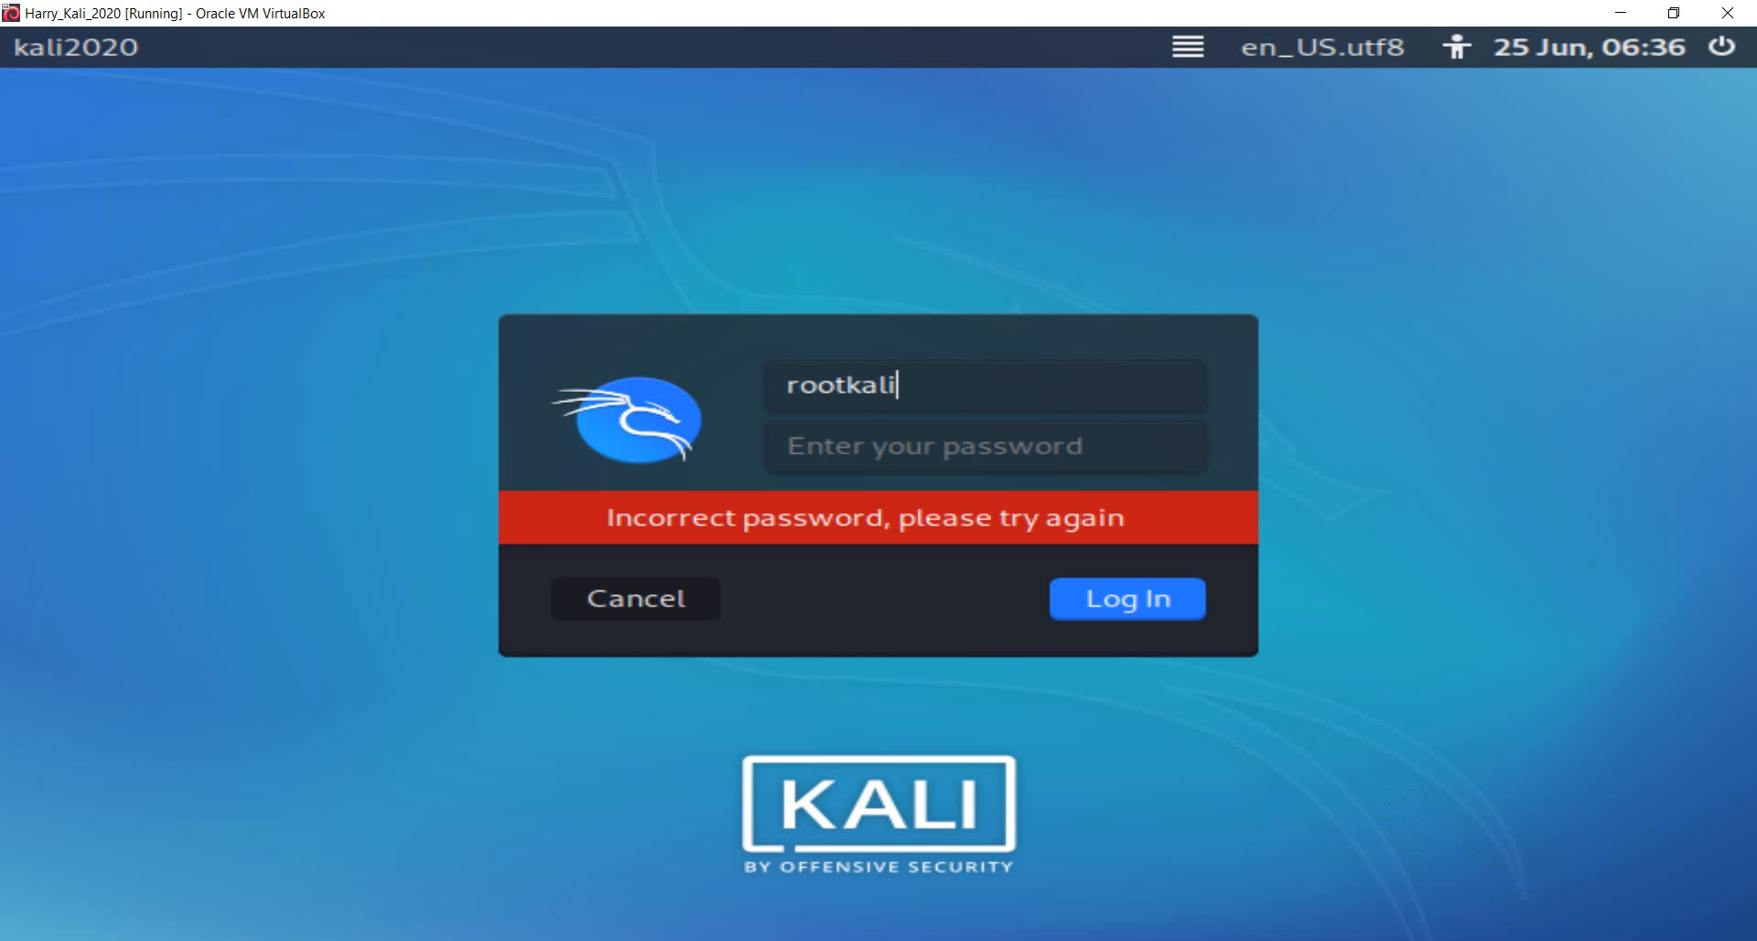
pyautogui.click(1524, 940)
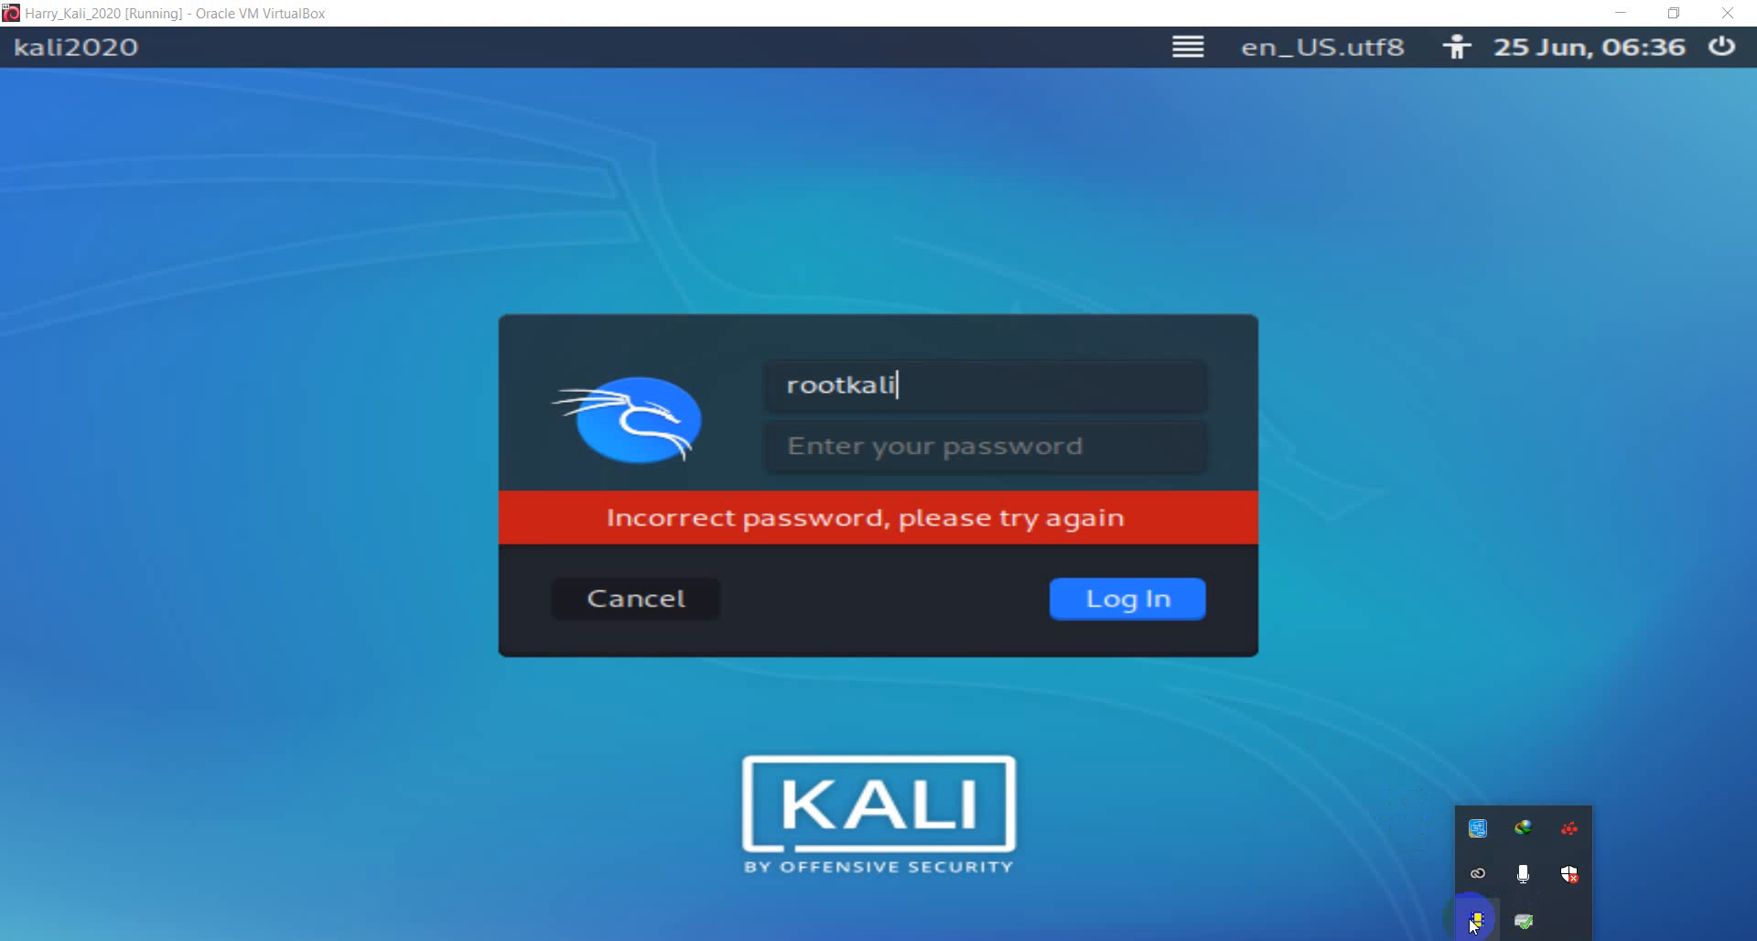